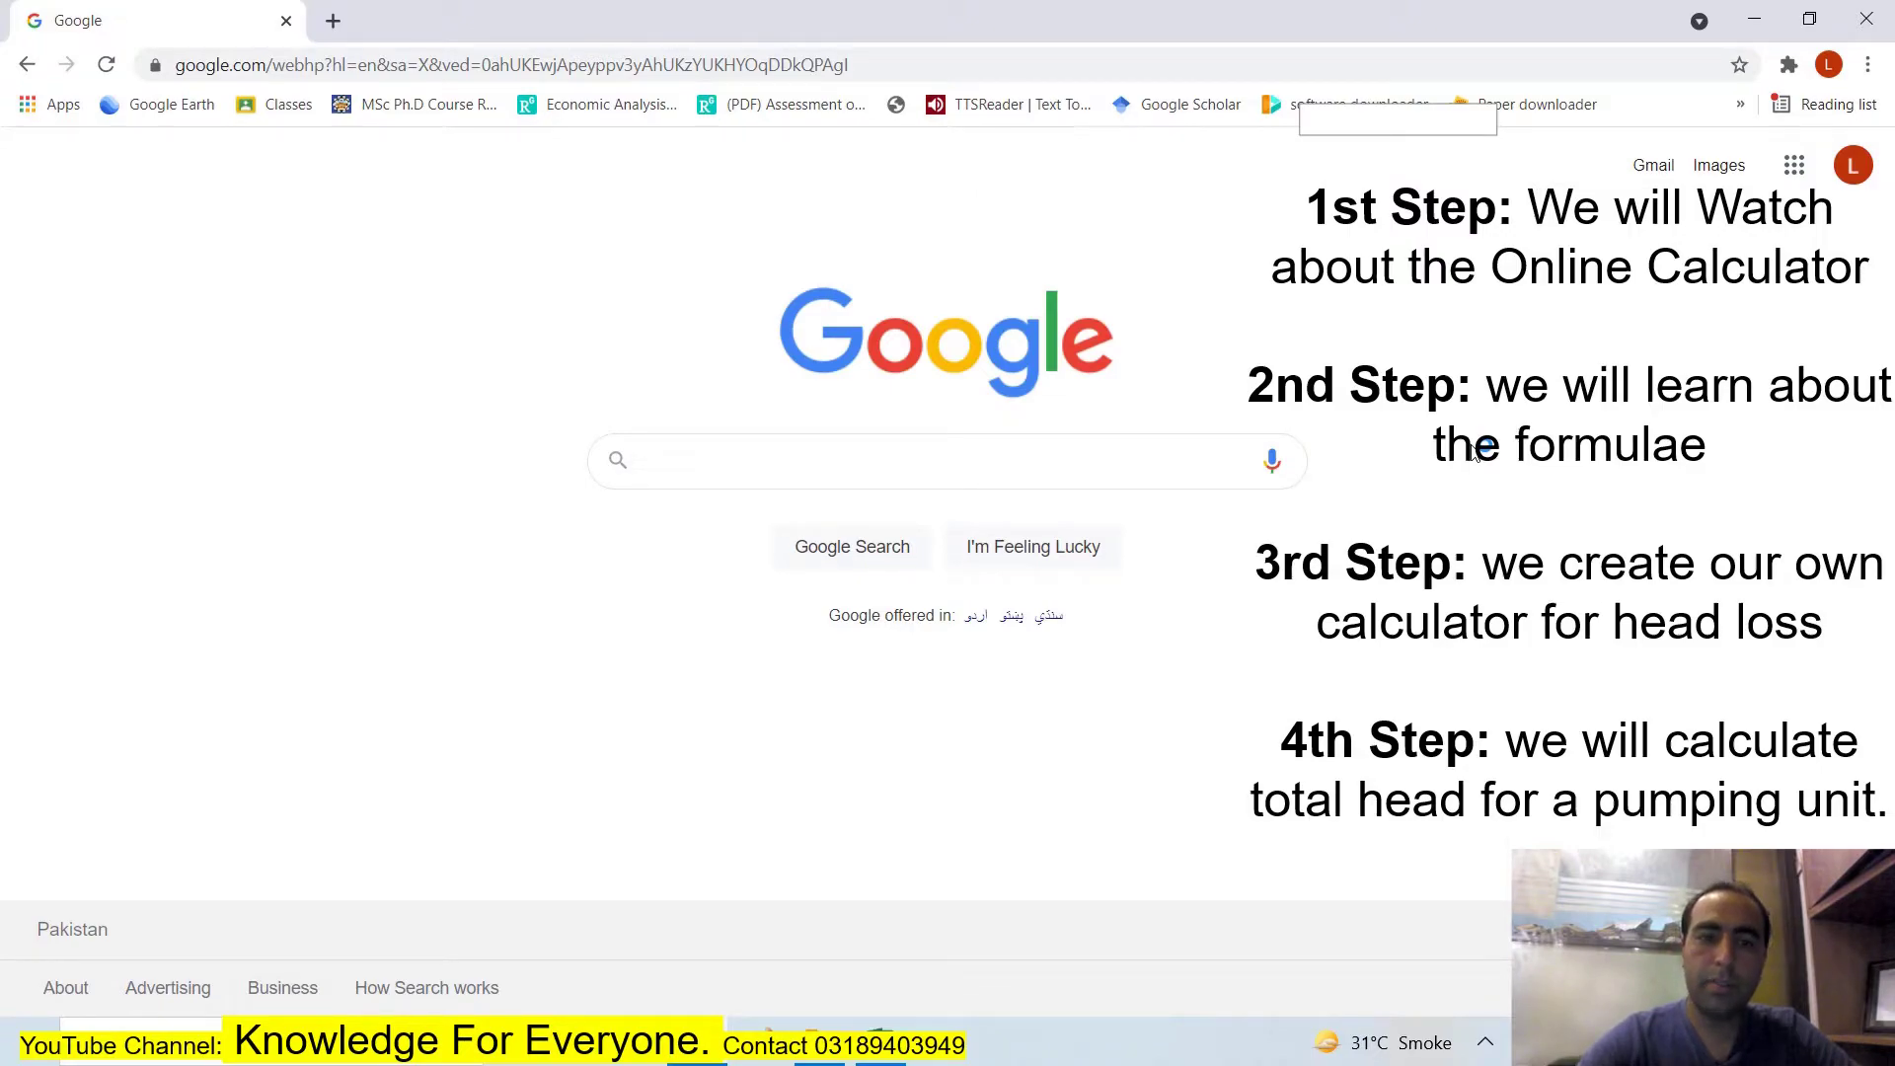
# Search Google for "pipe flow hazzen william formulae for head loss", correcting the misspelled "floe" in the suggested query to "flow".
pyautogui.click(942, 455)
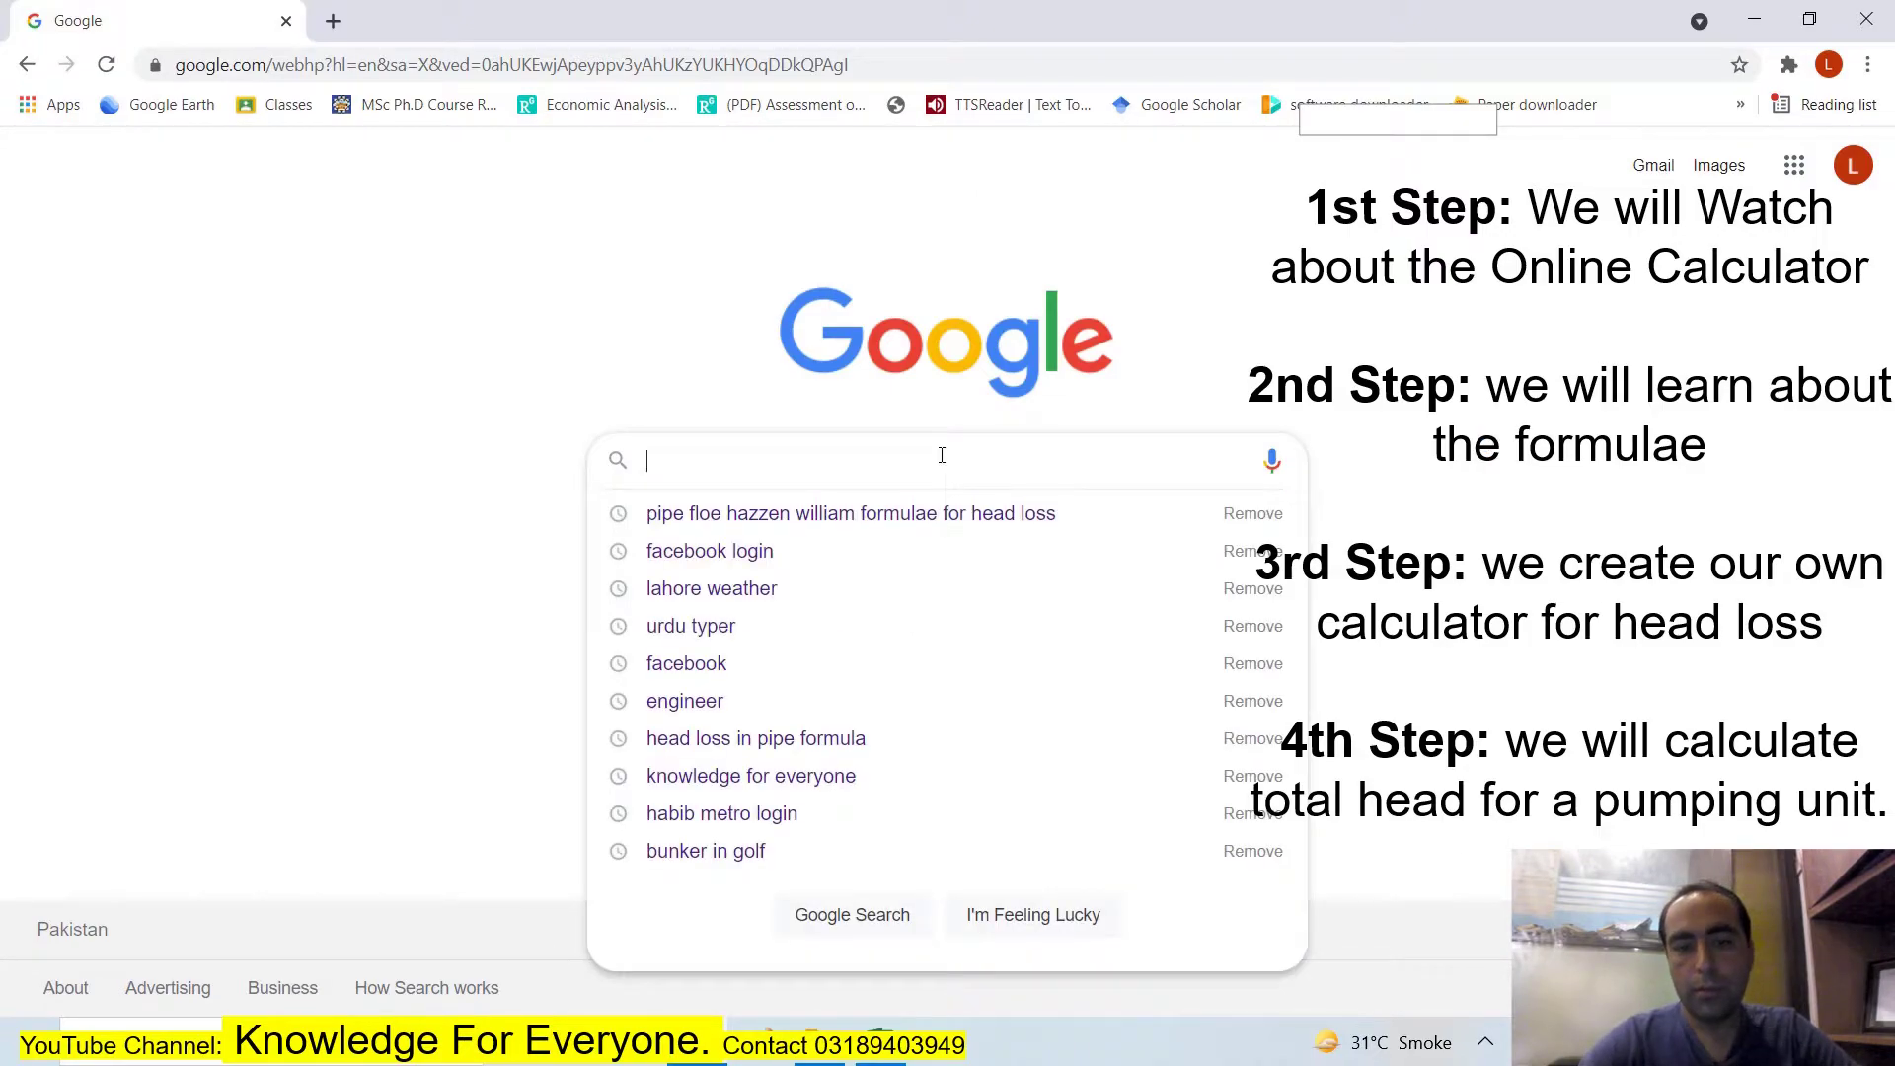
pyautogui.click(910, 513)
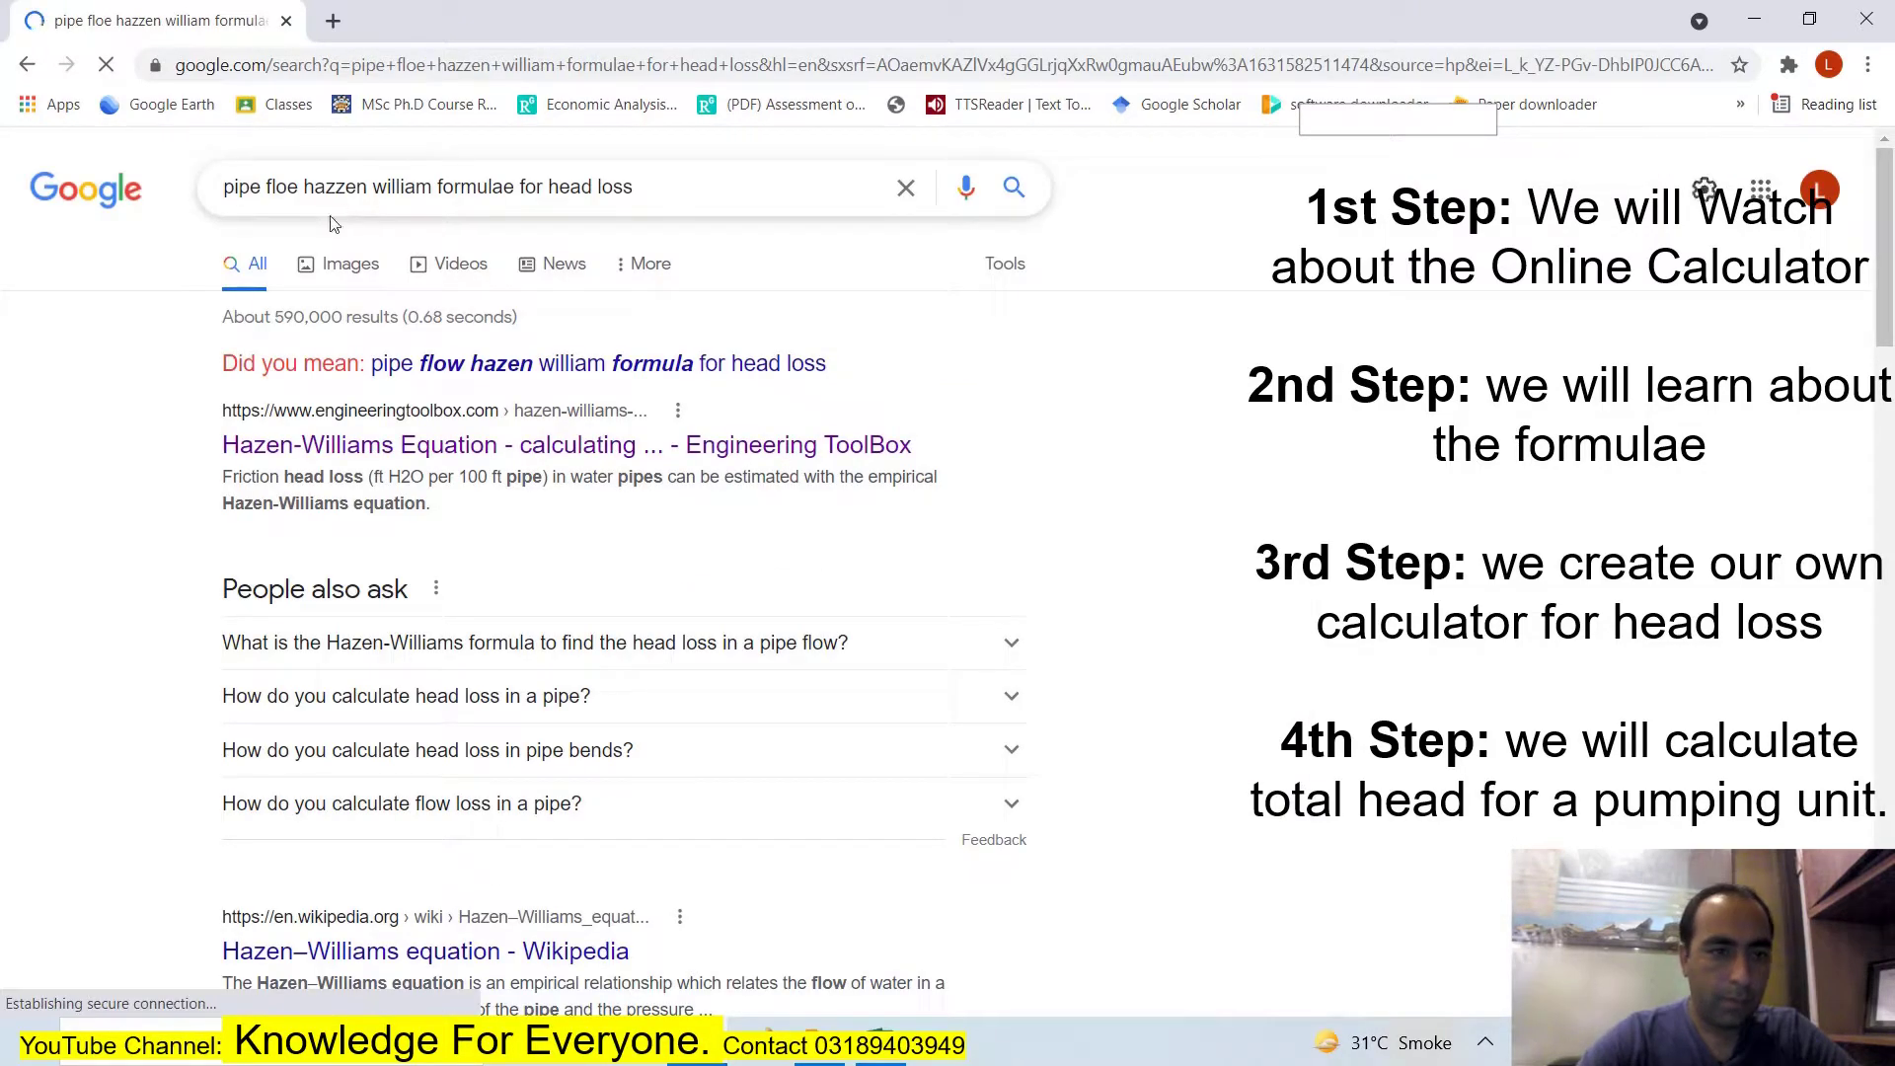
pyautogui.click(303, 194)
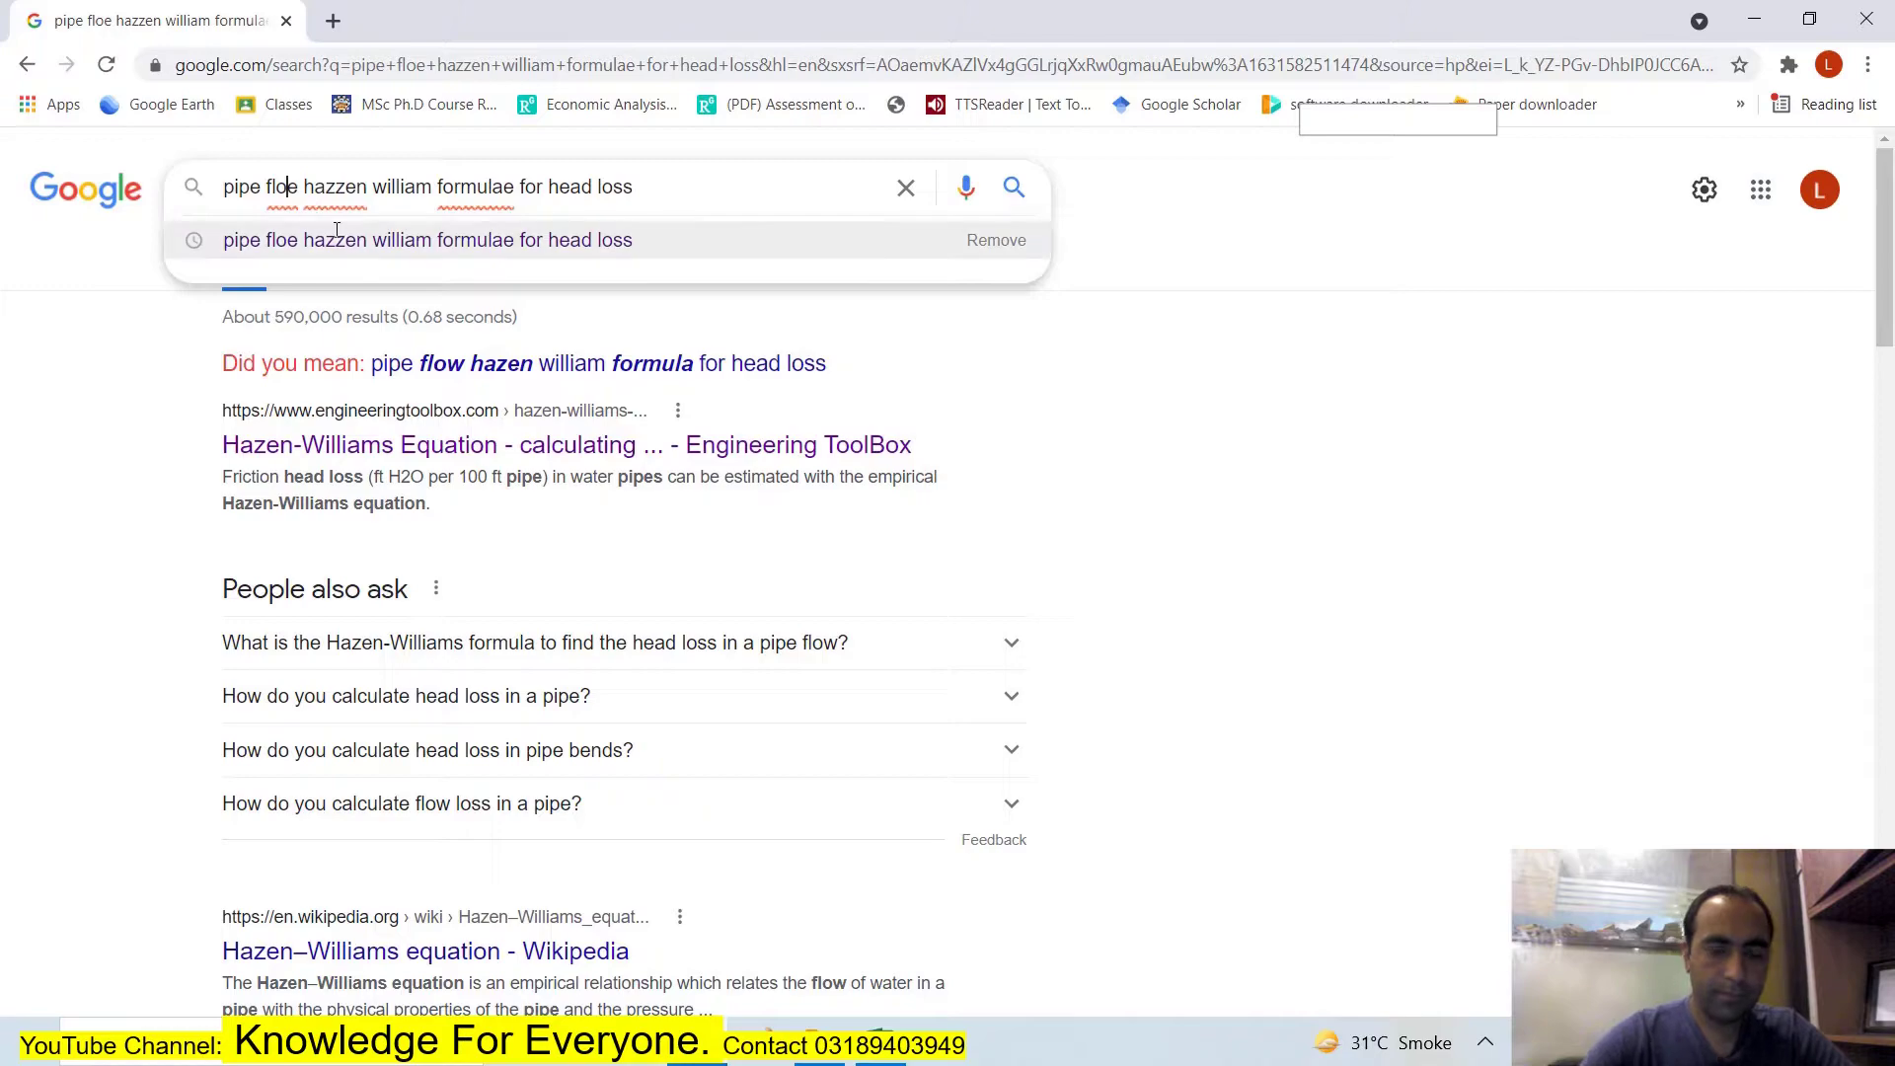
pyautogui.press('BackSpace')
pyautogui.write('w')
pyautogui.press('Return')
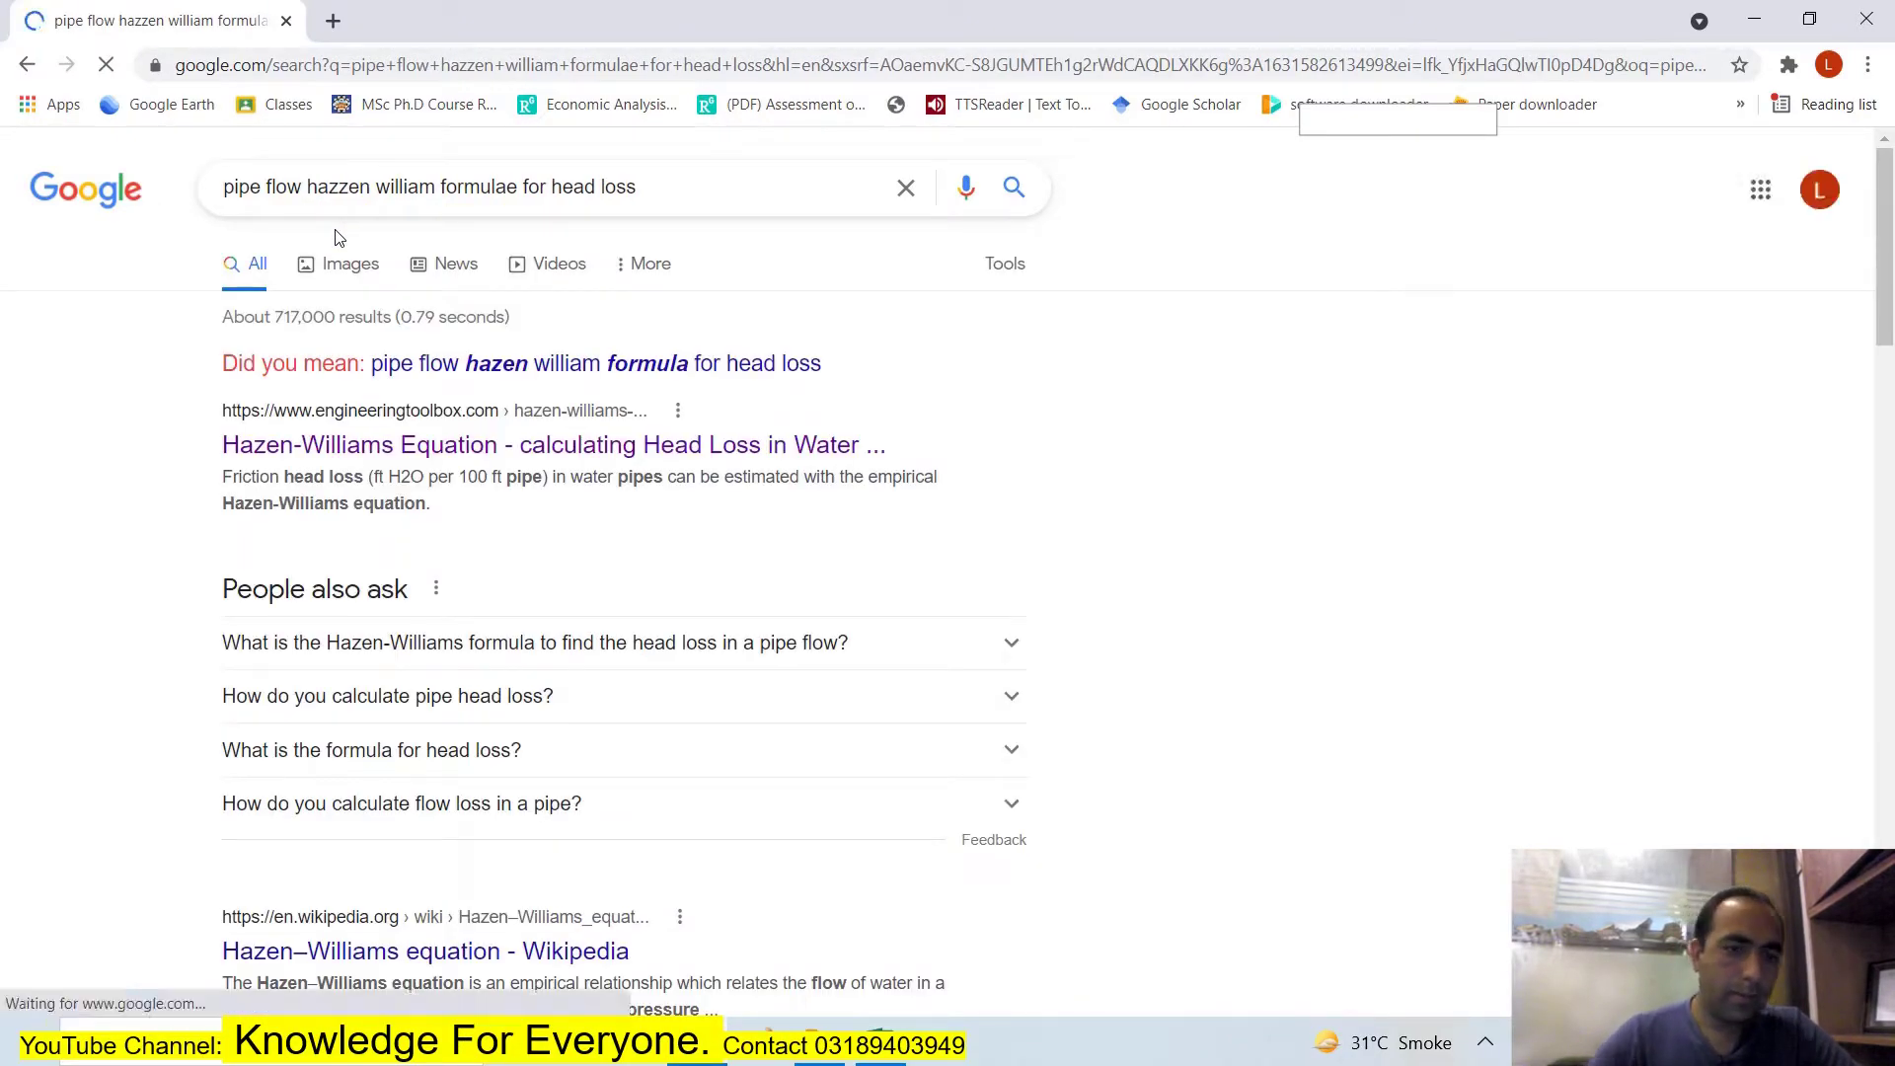
# Open the Engineering ToolBox result on the Hazen-Williams Equation in a separate tab and switch to it.
pyautogui.rightClick(431, 450)
pyautogui.click(488, 472)
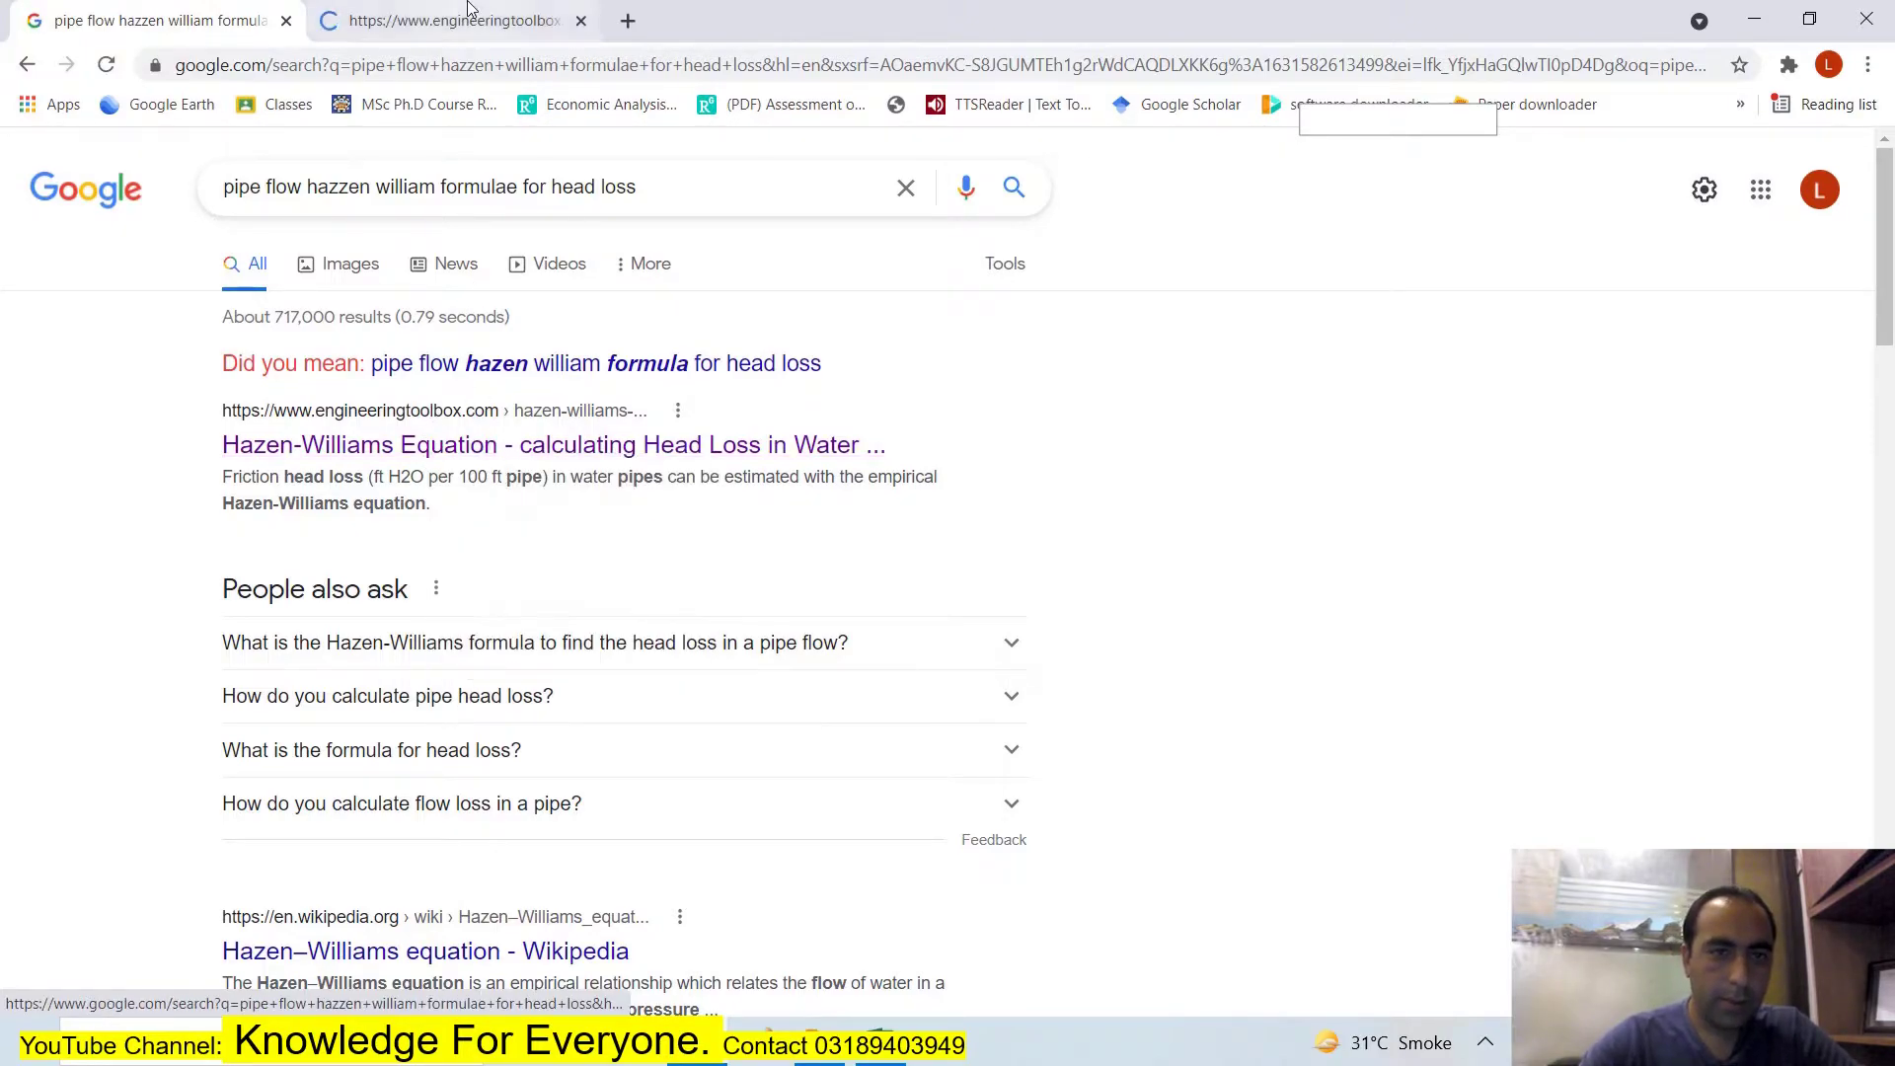
pyautogui.click(544, 10)
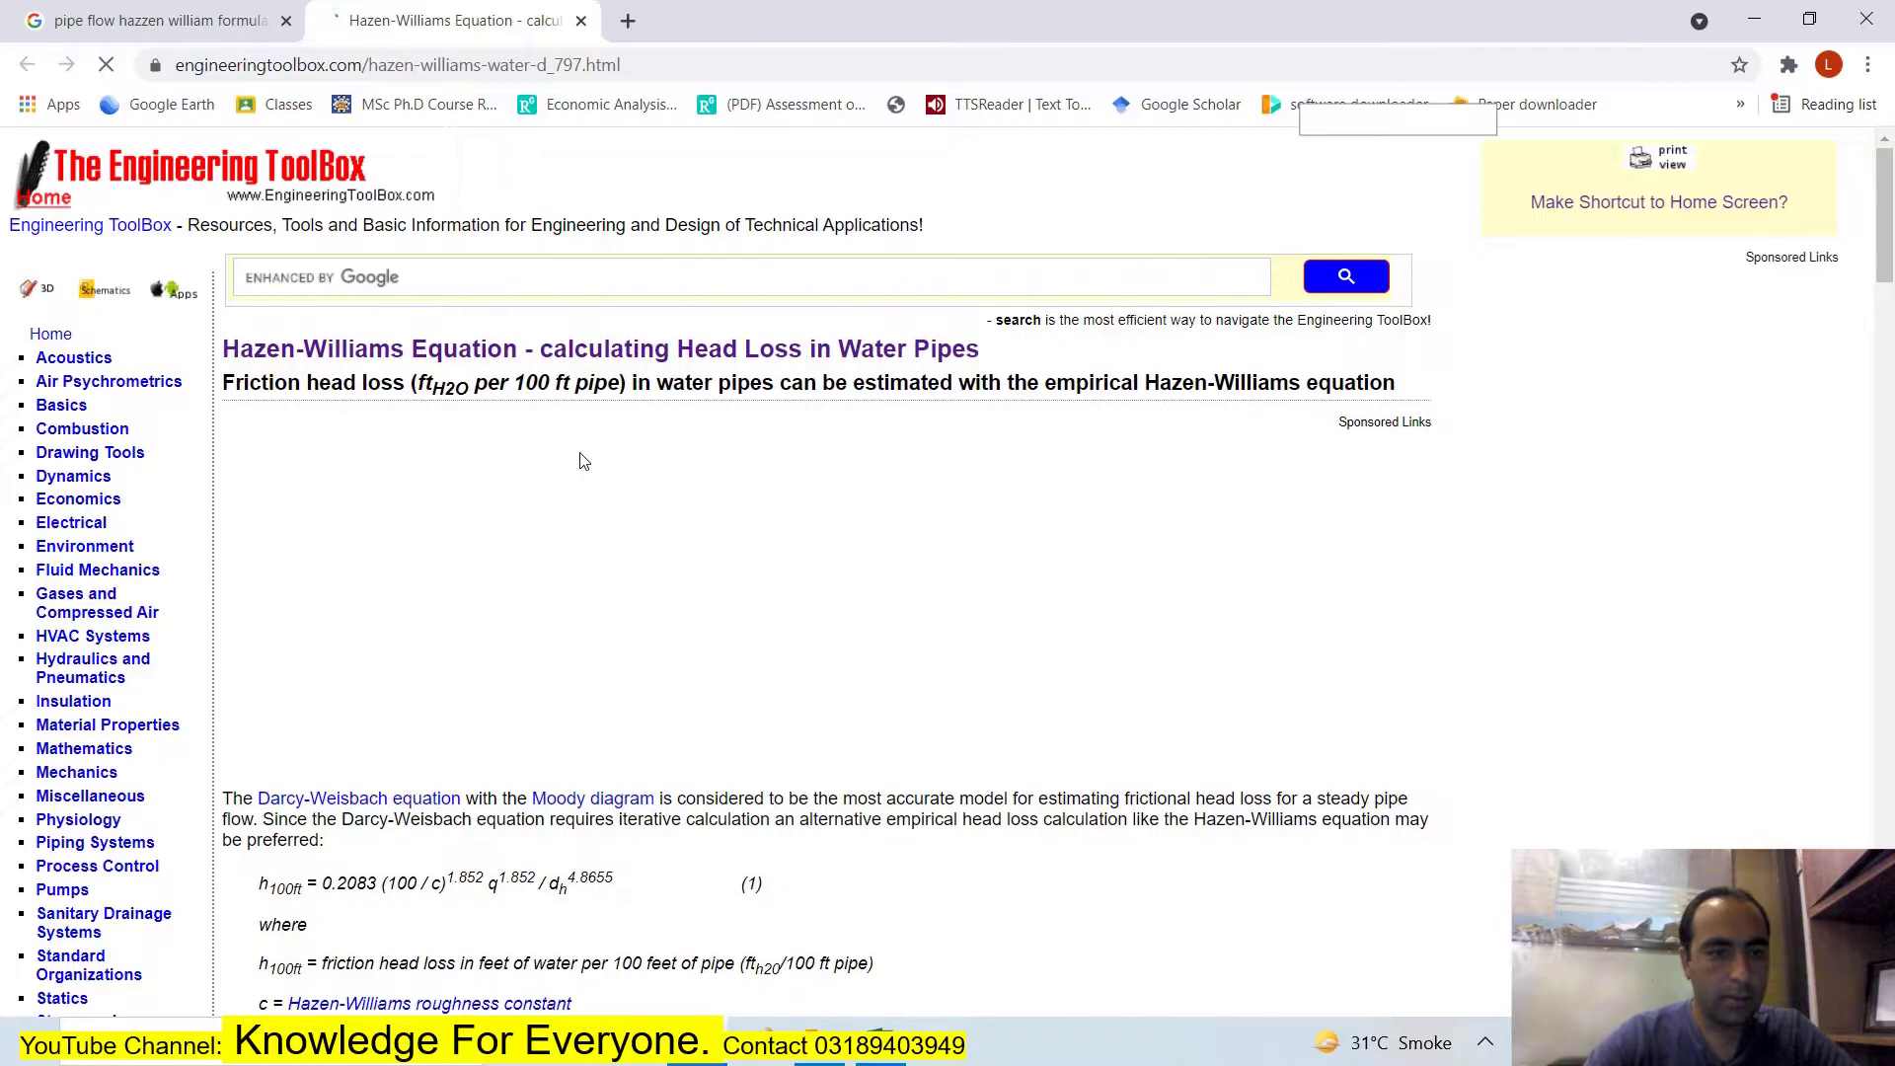
# Examine the Hazen-Williams equation, its worked example and the online calculator's inputs and head loss outputs in imperial and SI units.
pyautogui.scroll(-2, 444, 420)
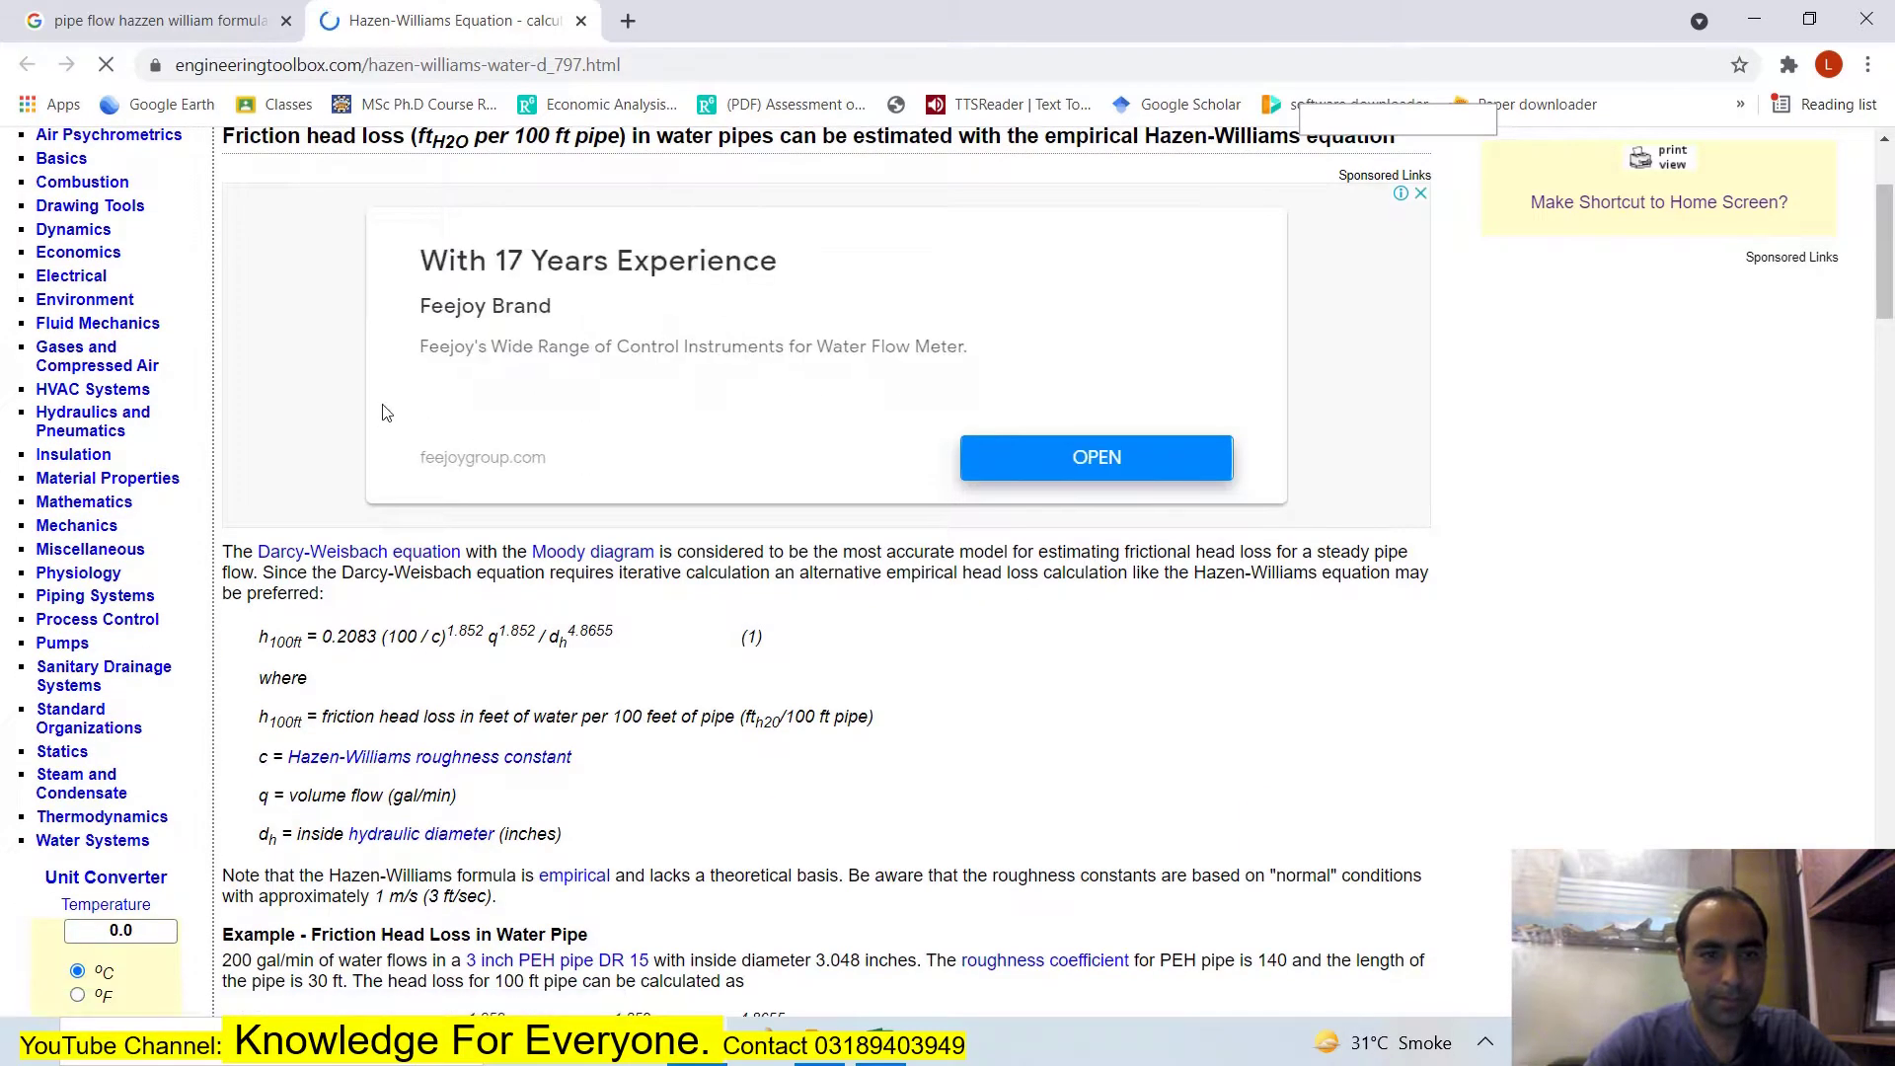
pyautogui.scroll(-4, 385, 413)
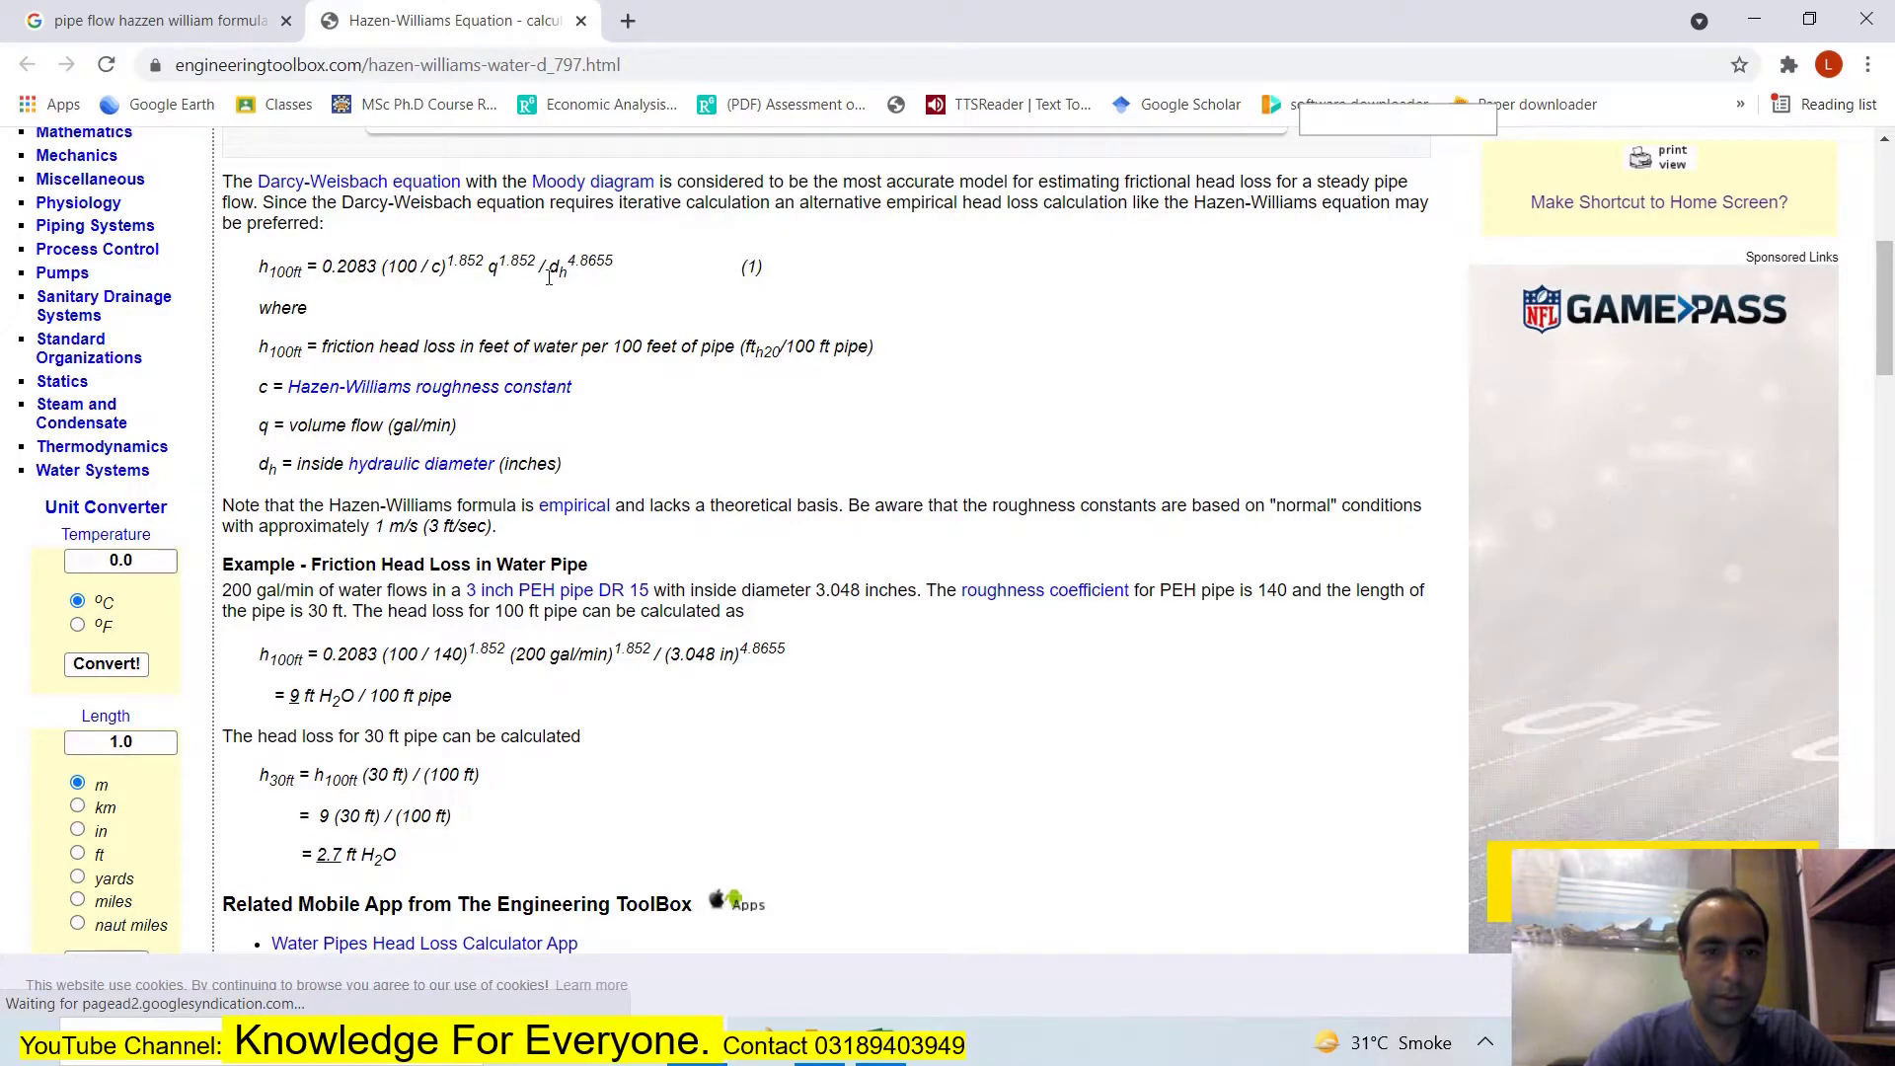
pyautogui.scroll(-1, 456, 333)
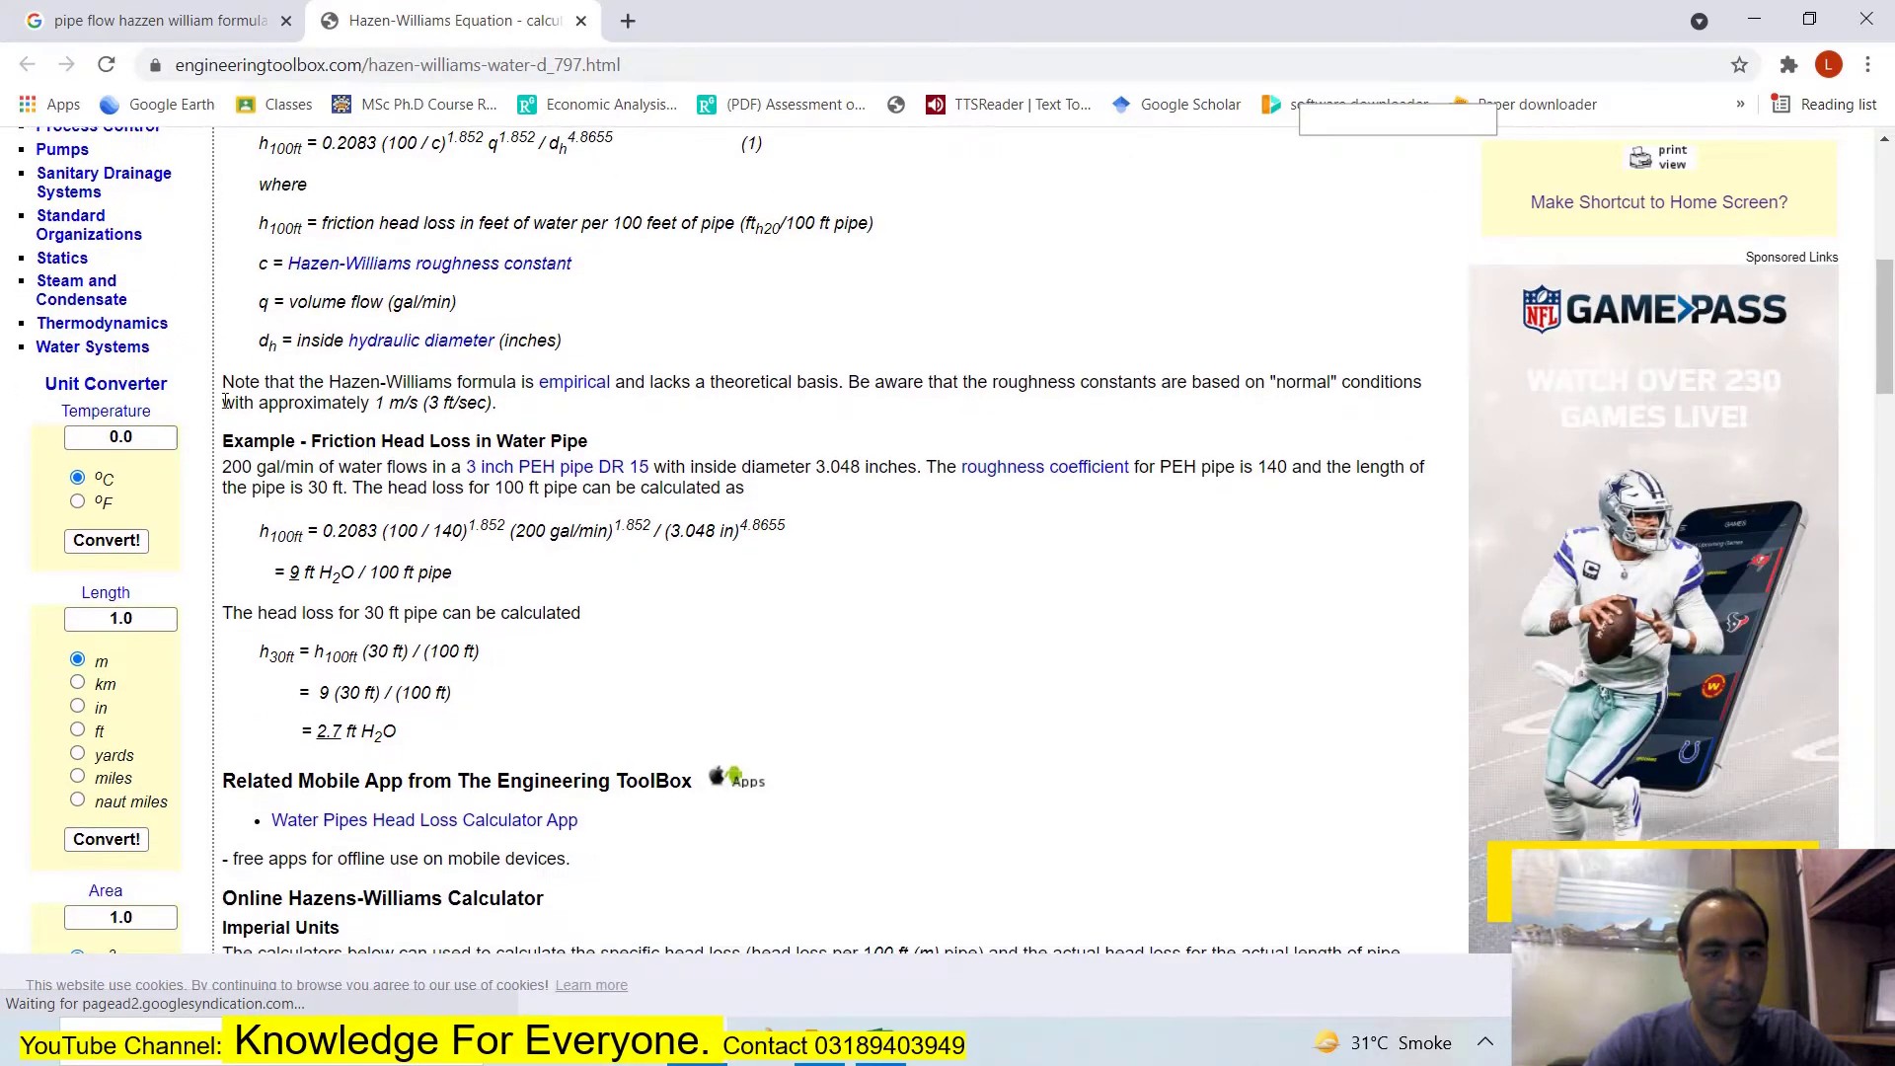
pyautogui.scroll(-4, 285, 490)
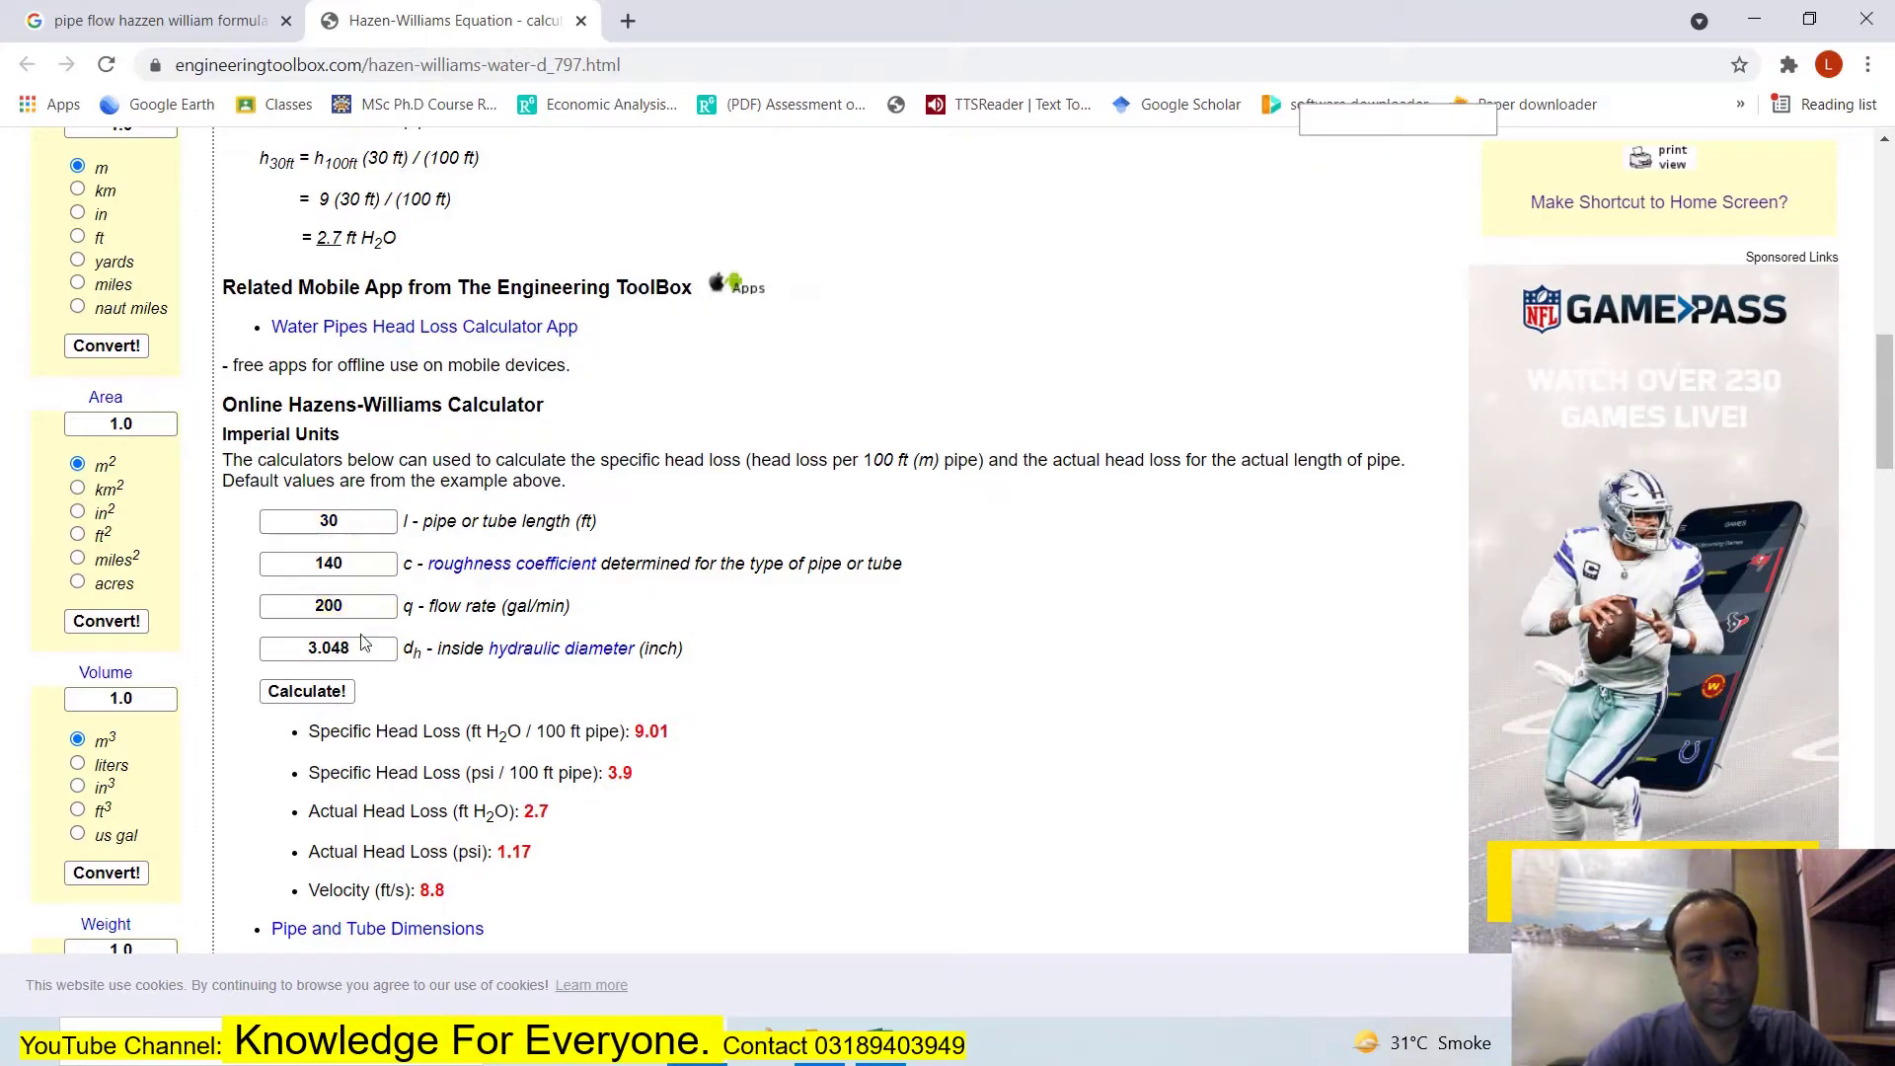
pyautogui.scroll(-1, 296, 641)
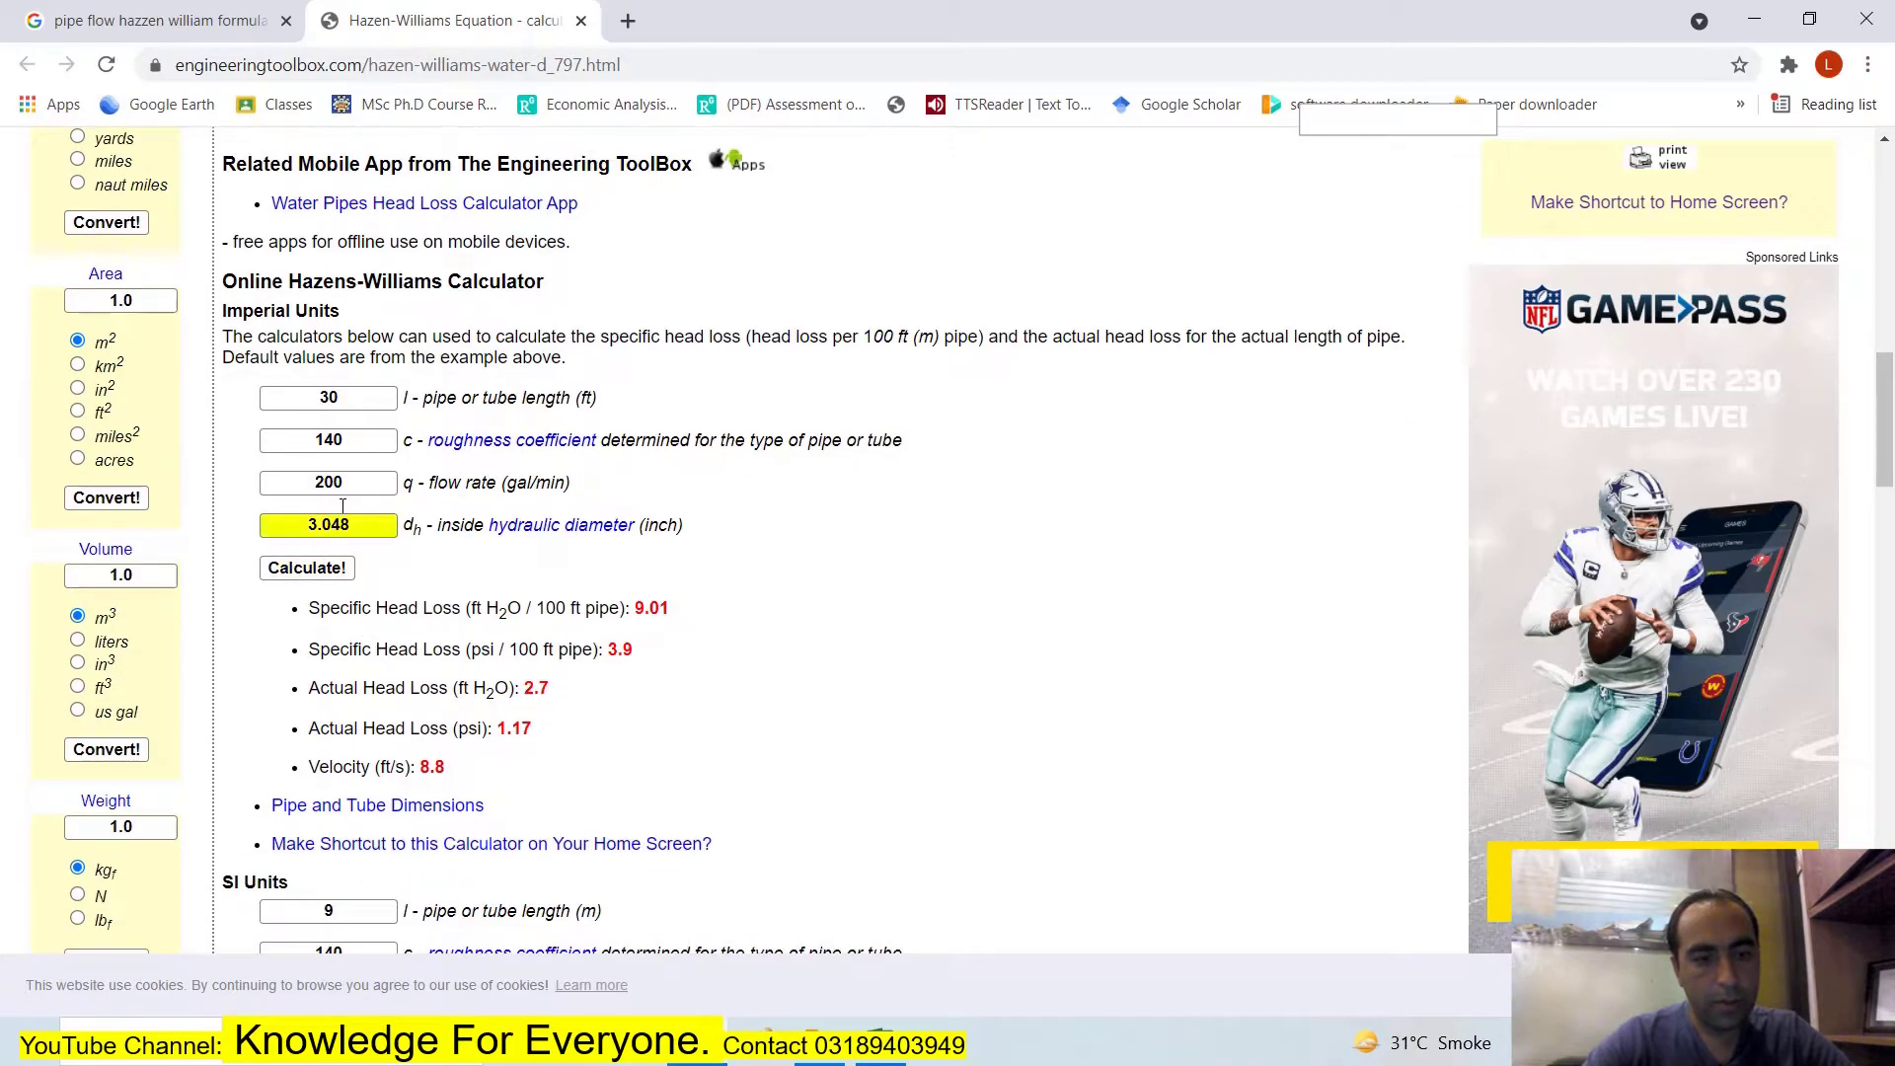
pyautogui.scroll(-2, 282, 599)
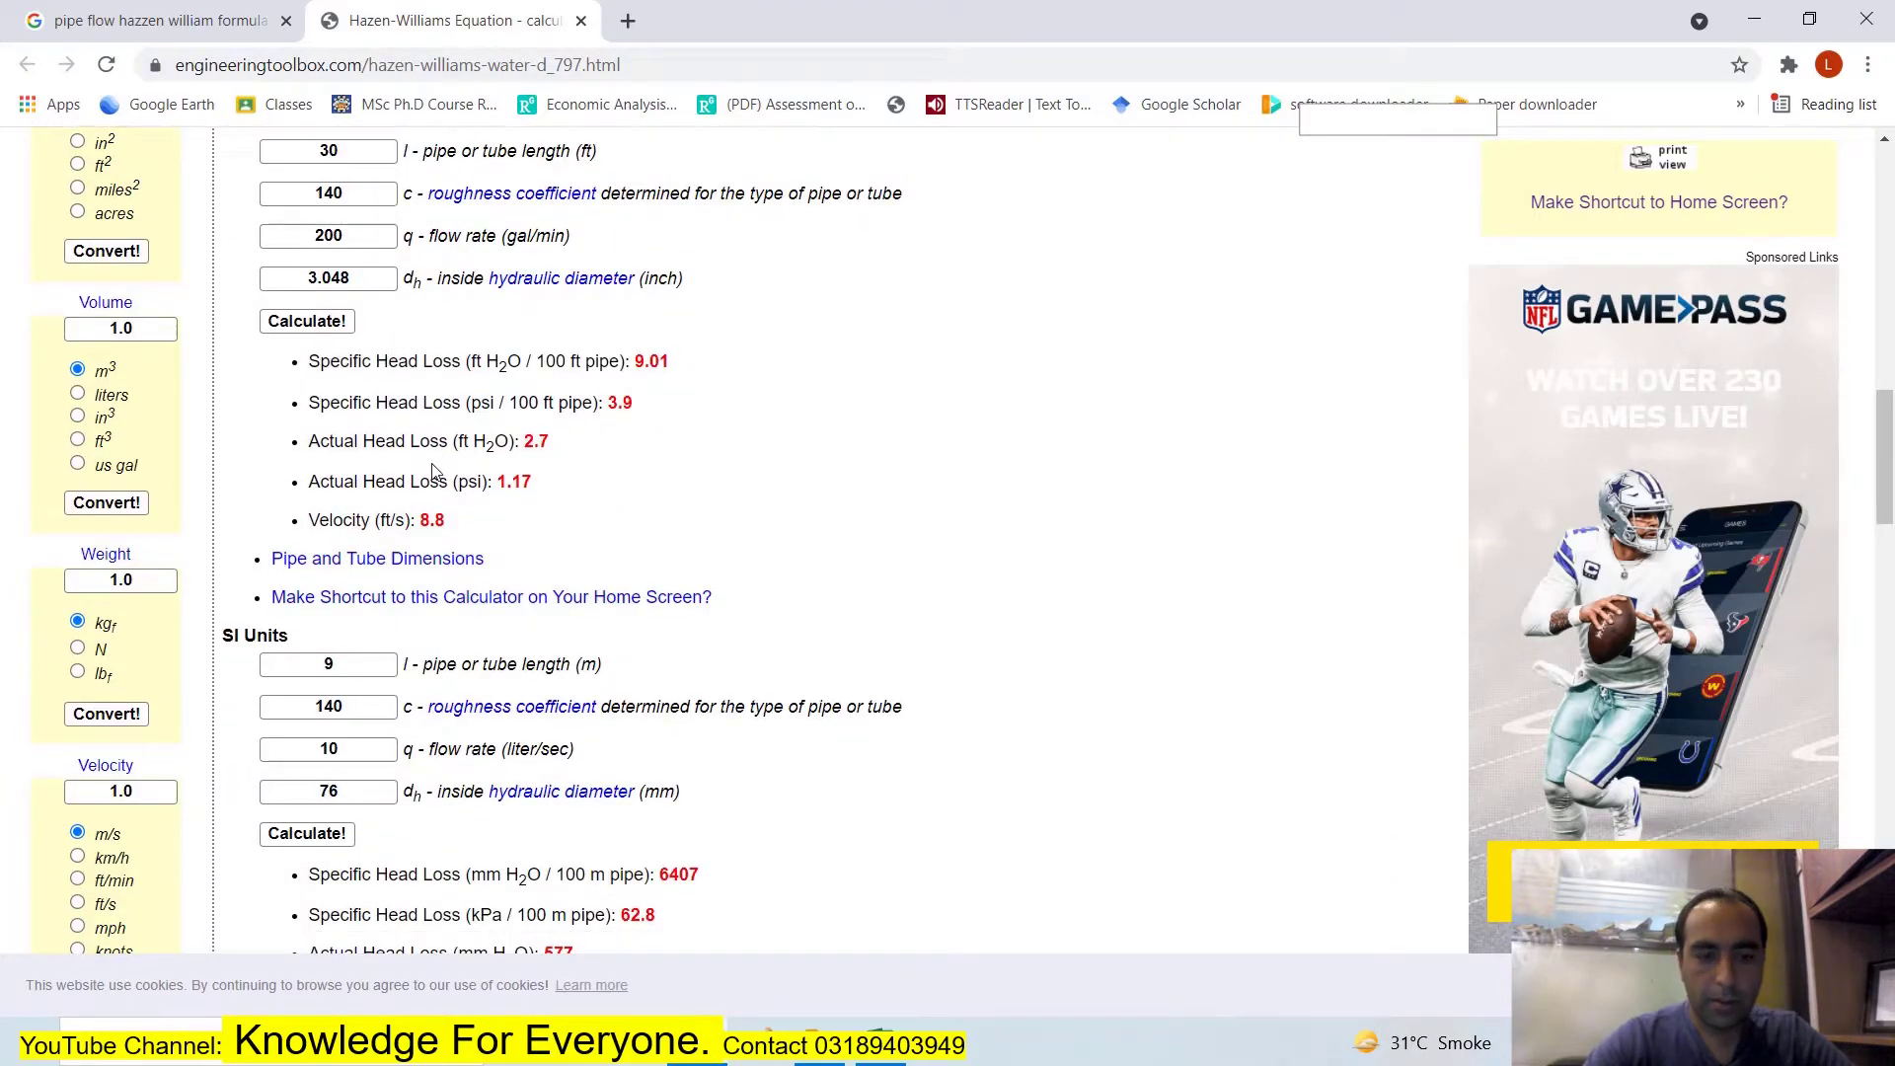
pyautogui.scroll(1, 434, 471)
pyautogui.scroll(3, 434, 470)
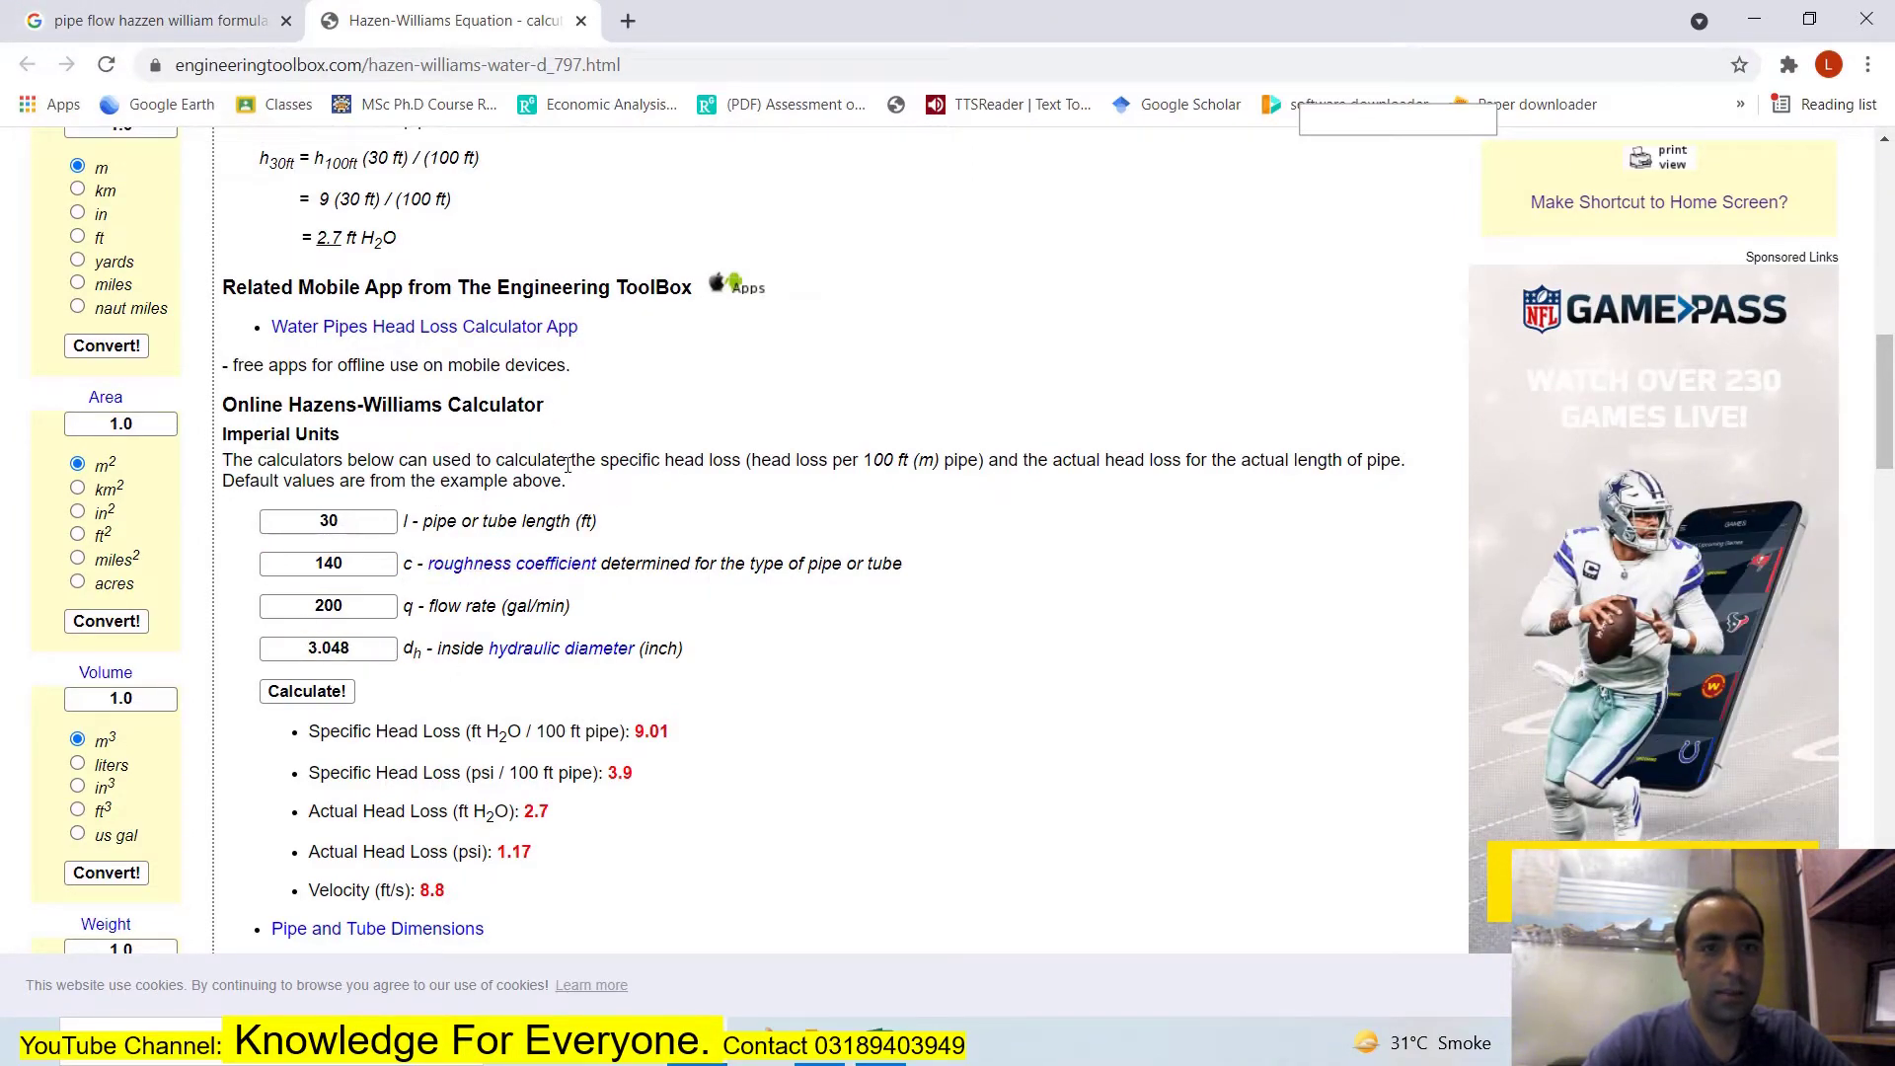
# Return to the Google results and open the Pipe Friction Loss Calculations page from pipeflow.com.
pyautogui.click(182, 23)
pyautogui.scroll(-6, 425, 355)
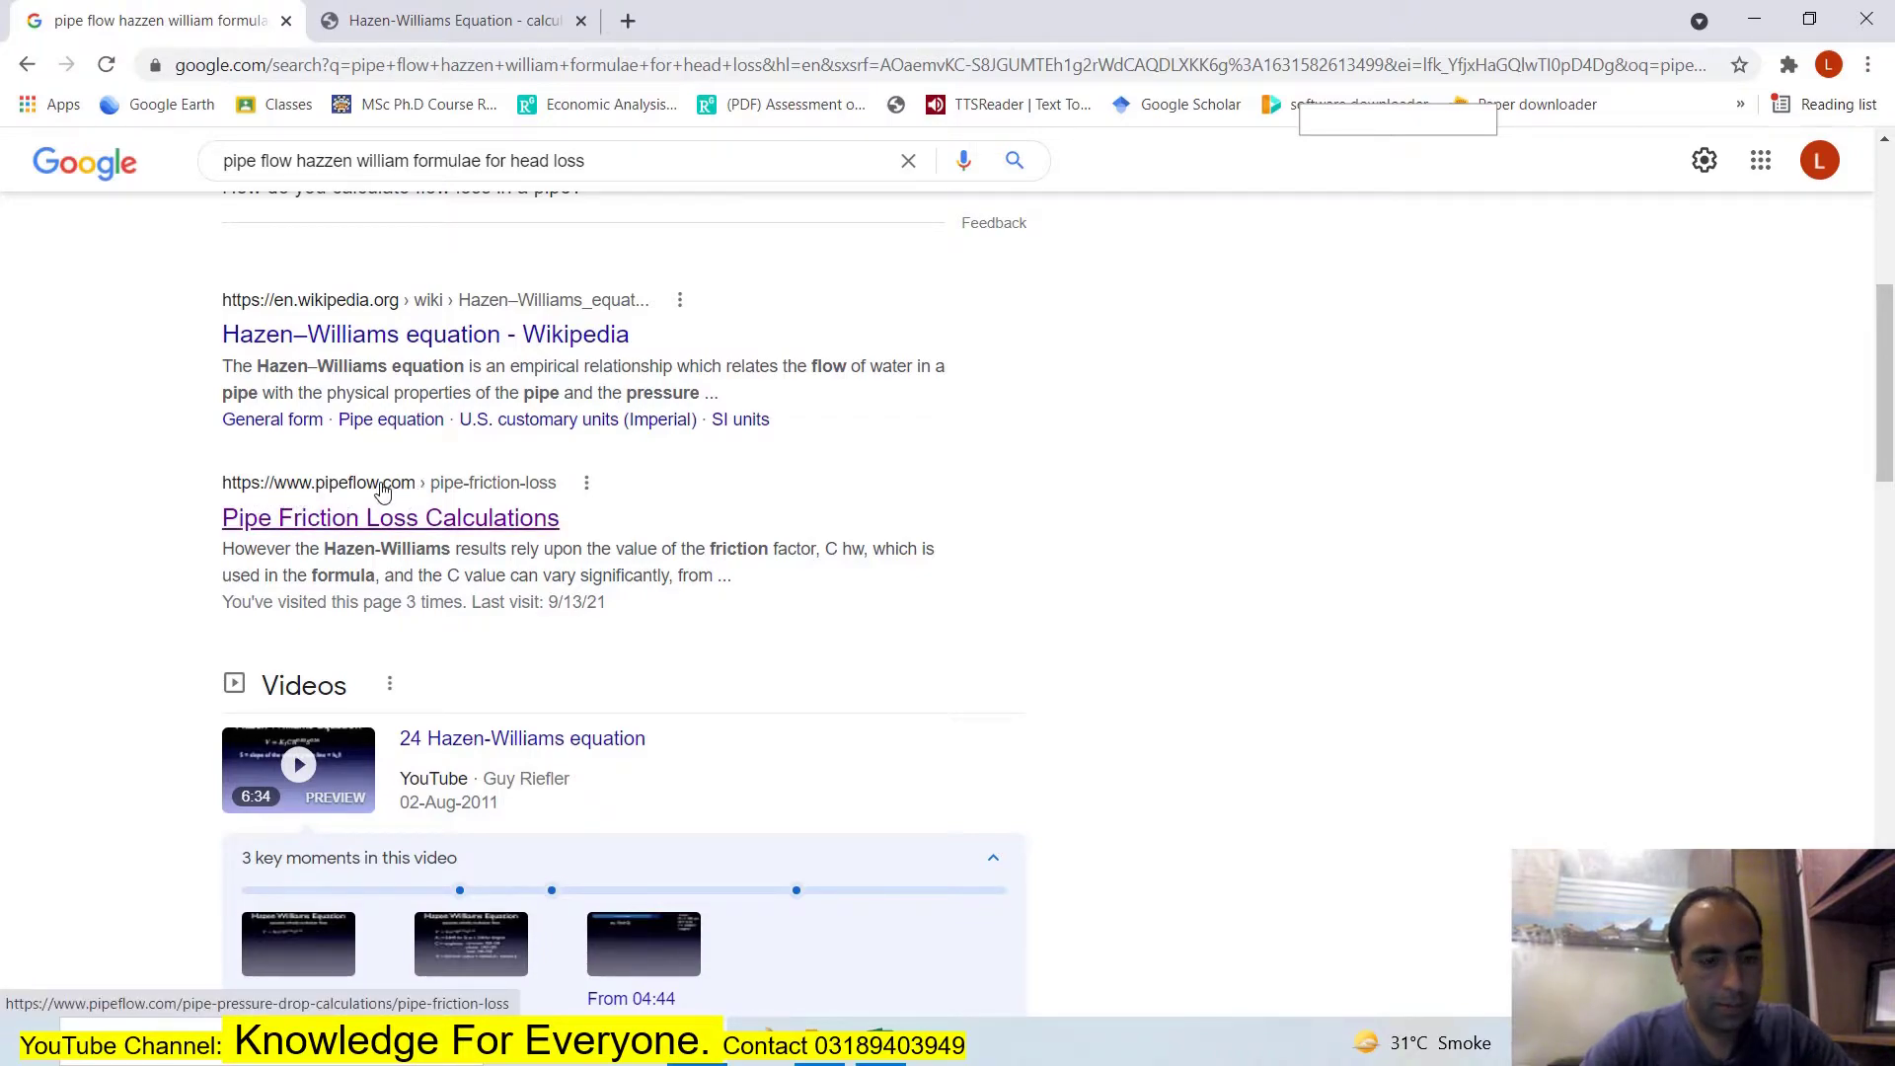
pyautogui.hotkey('ctrl', '+')
pyautogui.hotkey('ctrl', '+')
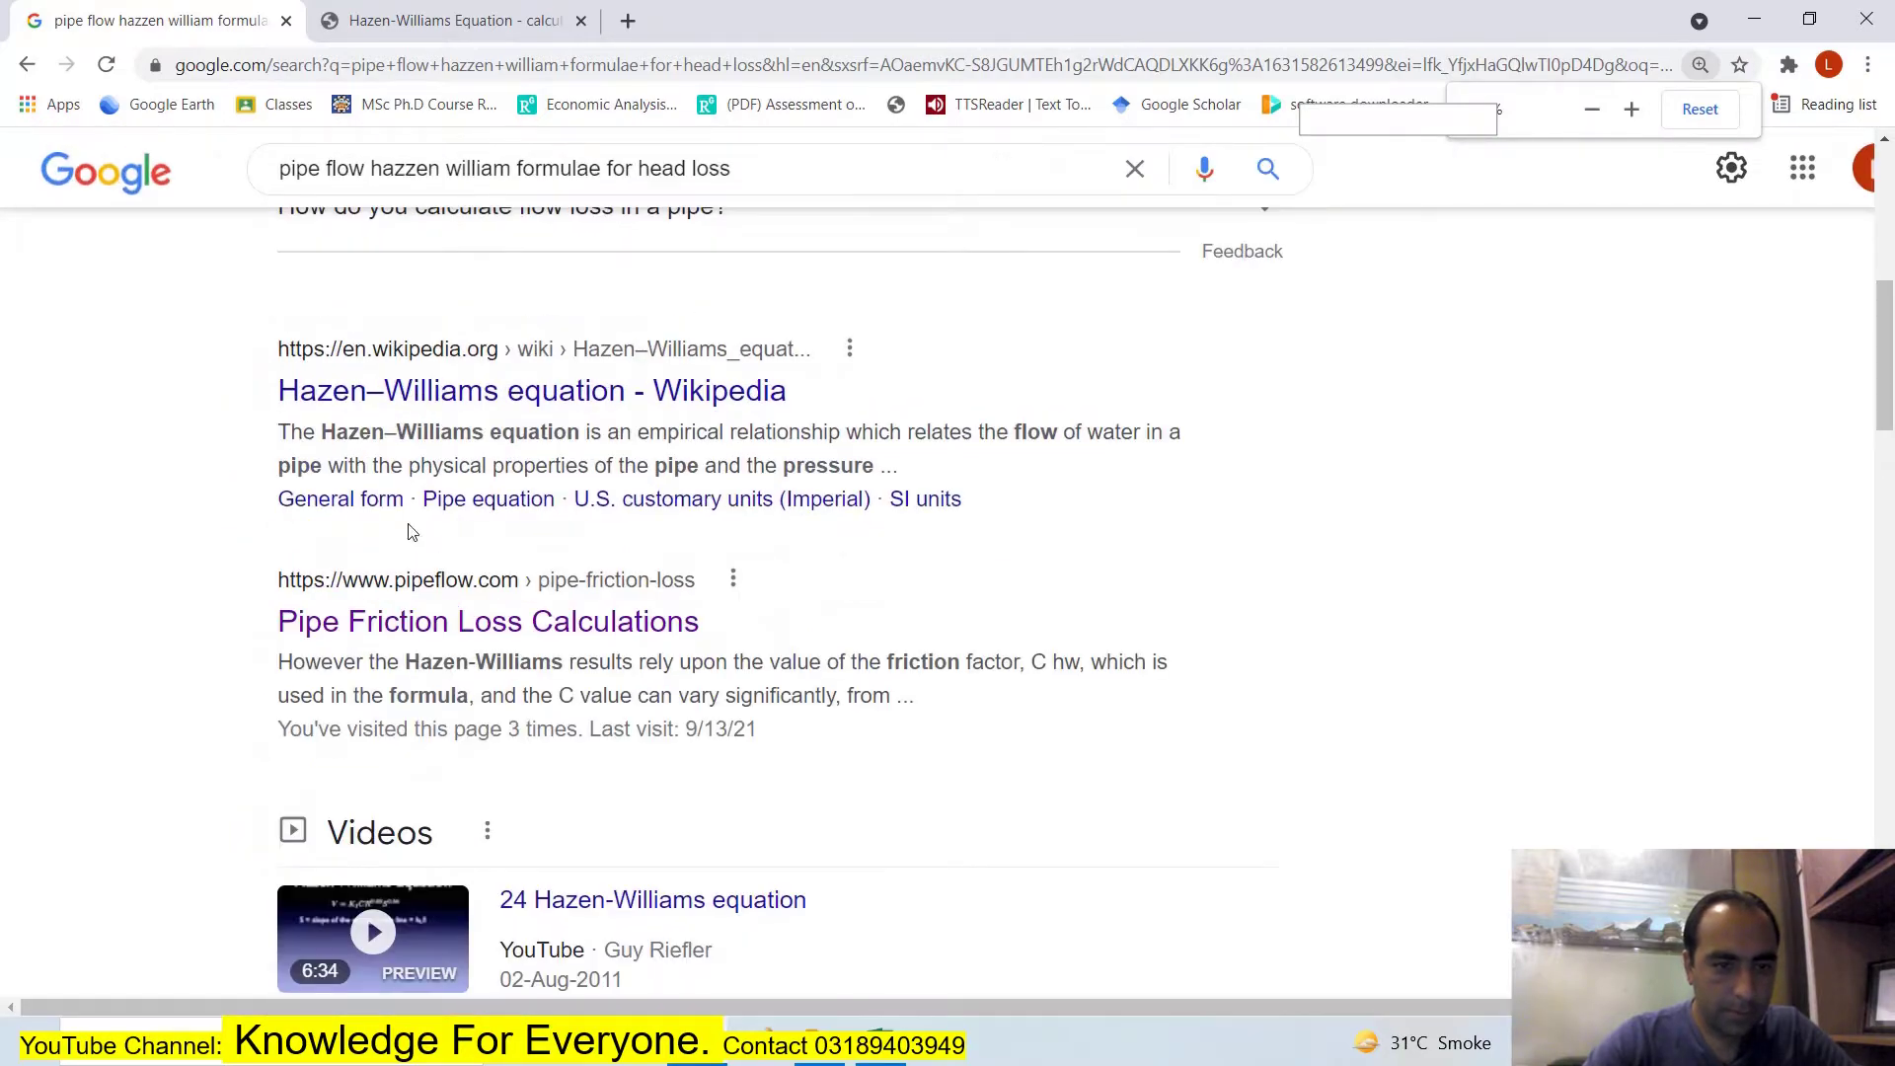
pyautogui.hotkey('ctrl', '+')
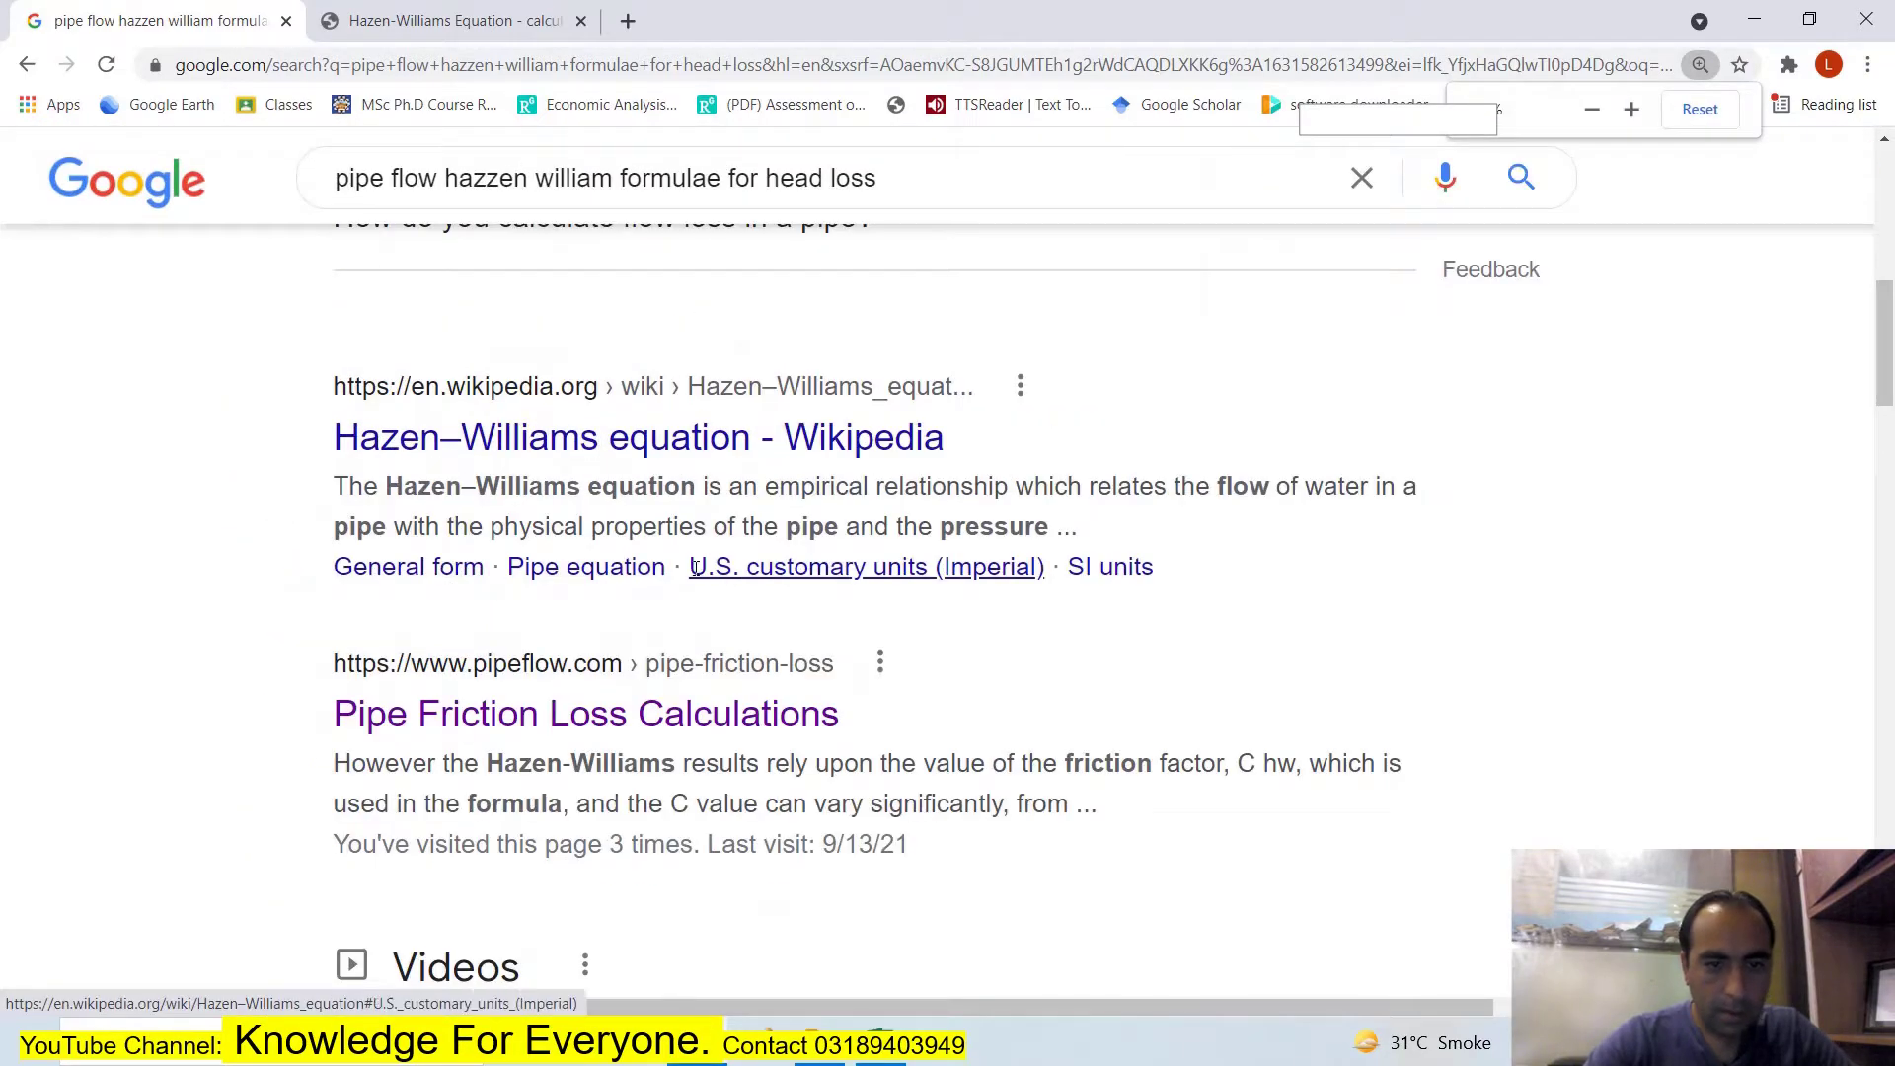
pyautogui.scroll(-3, 473, 503)
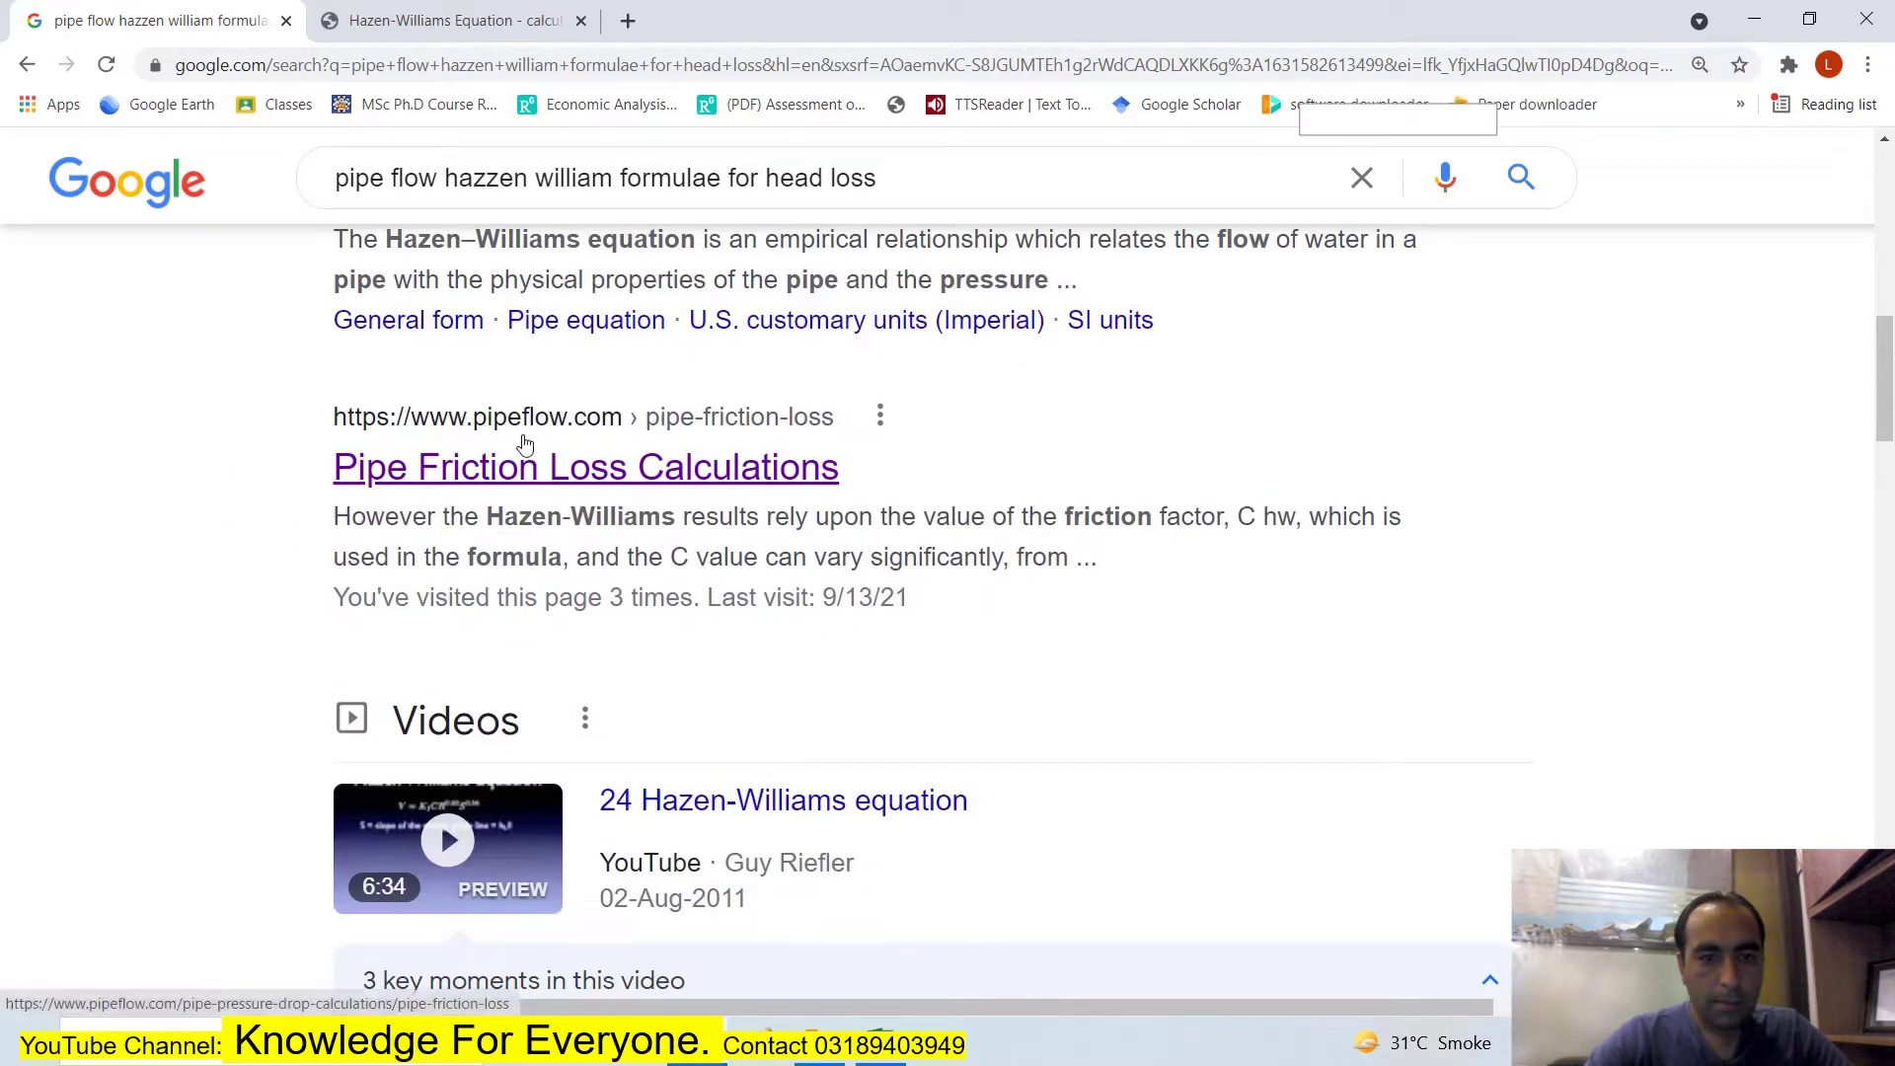
pyautogui.click(502, 484)
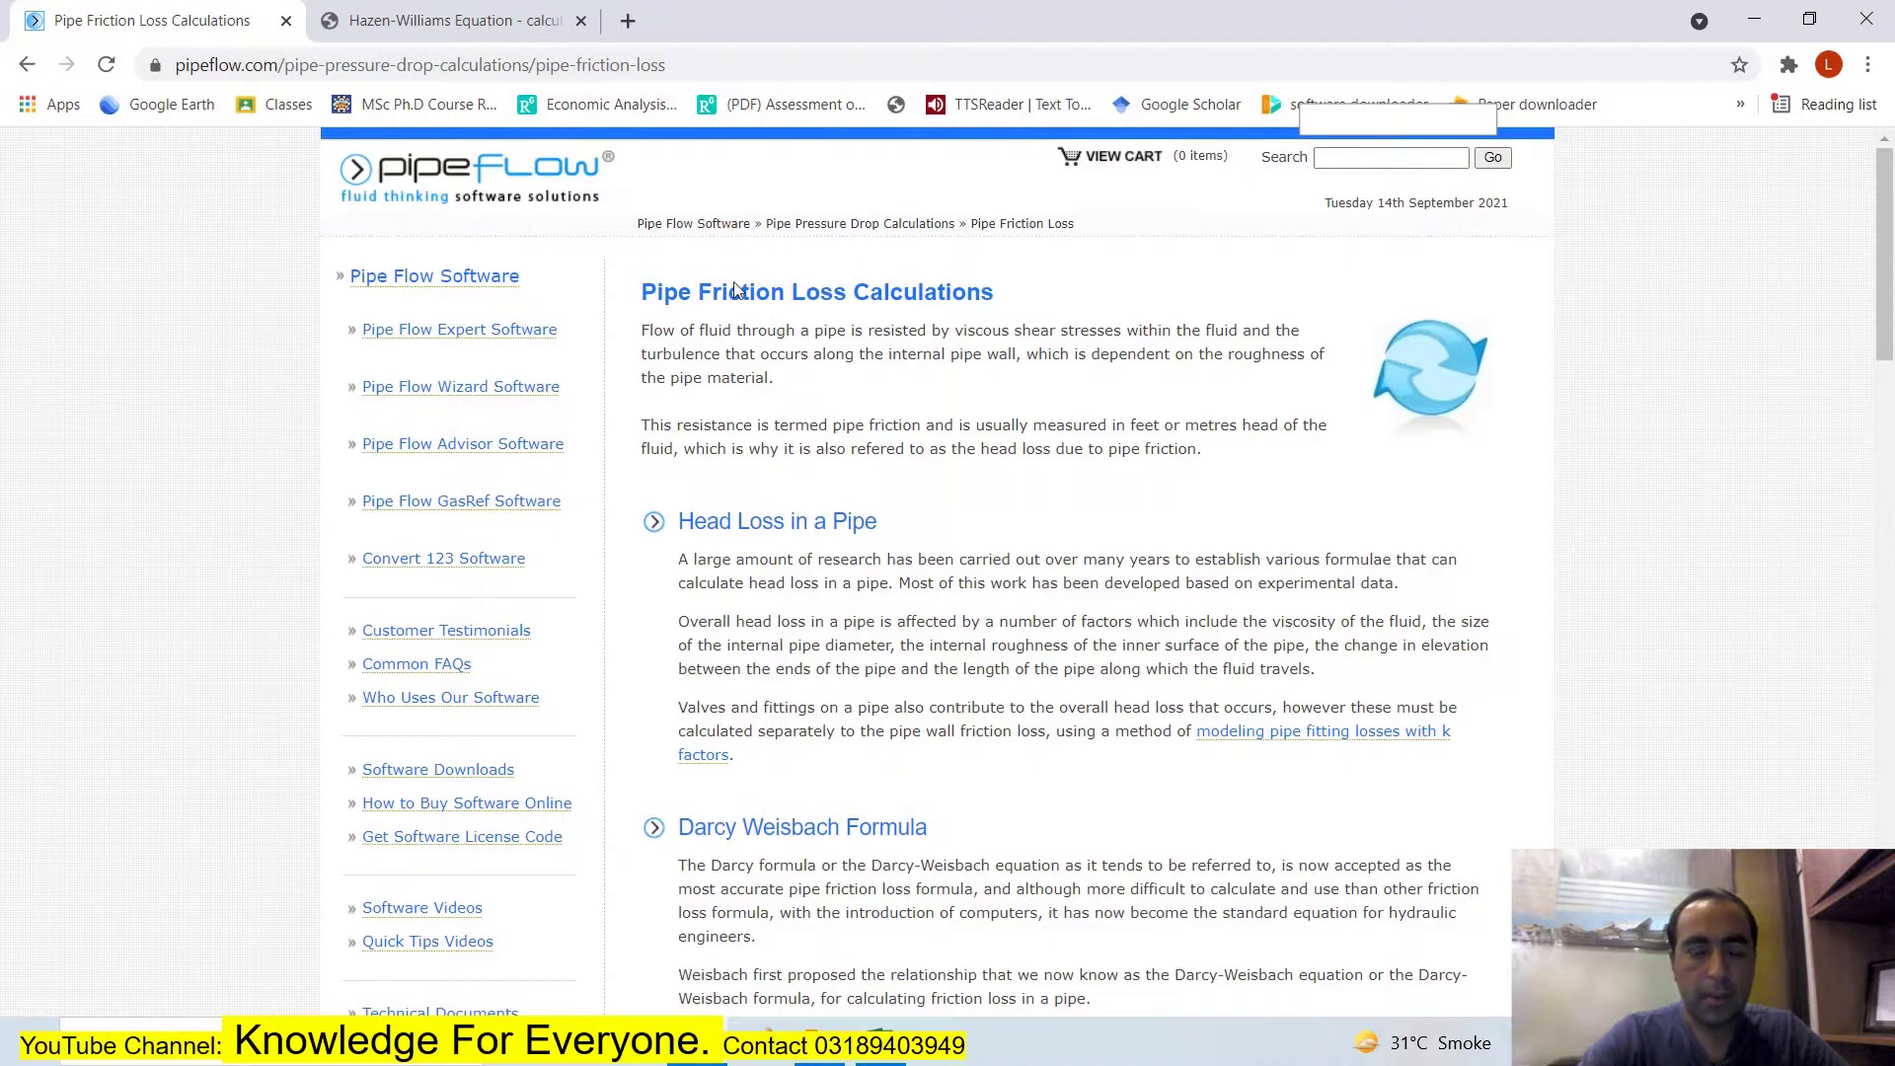
# Read the sections on head loss in a pipe and the Darcy-Weisbach formula, including its variables, down to the Moody Chart.
pyautogui.scroll(-1, 924, 441)
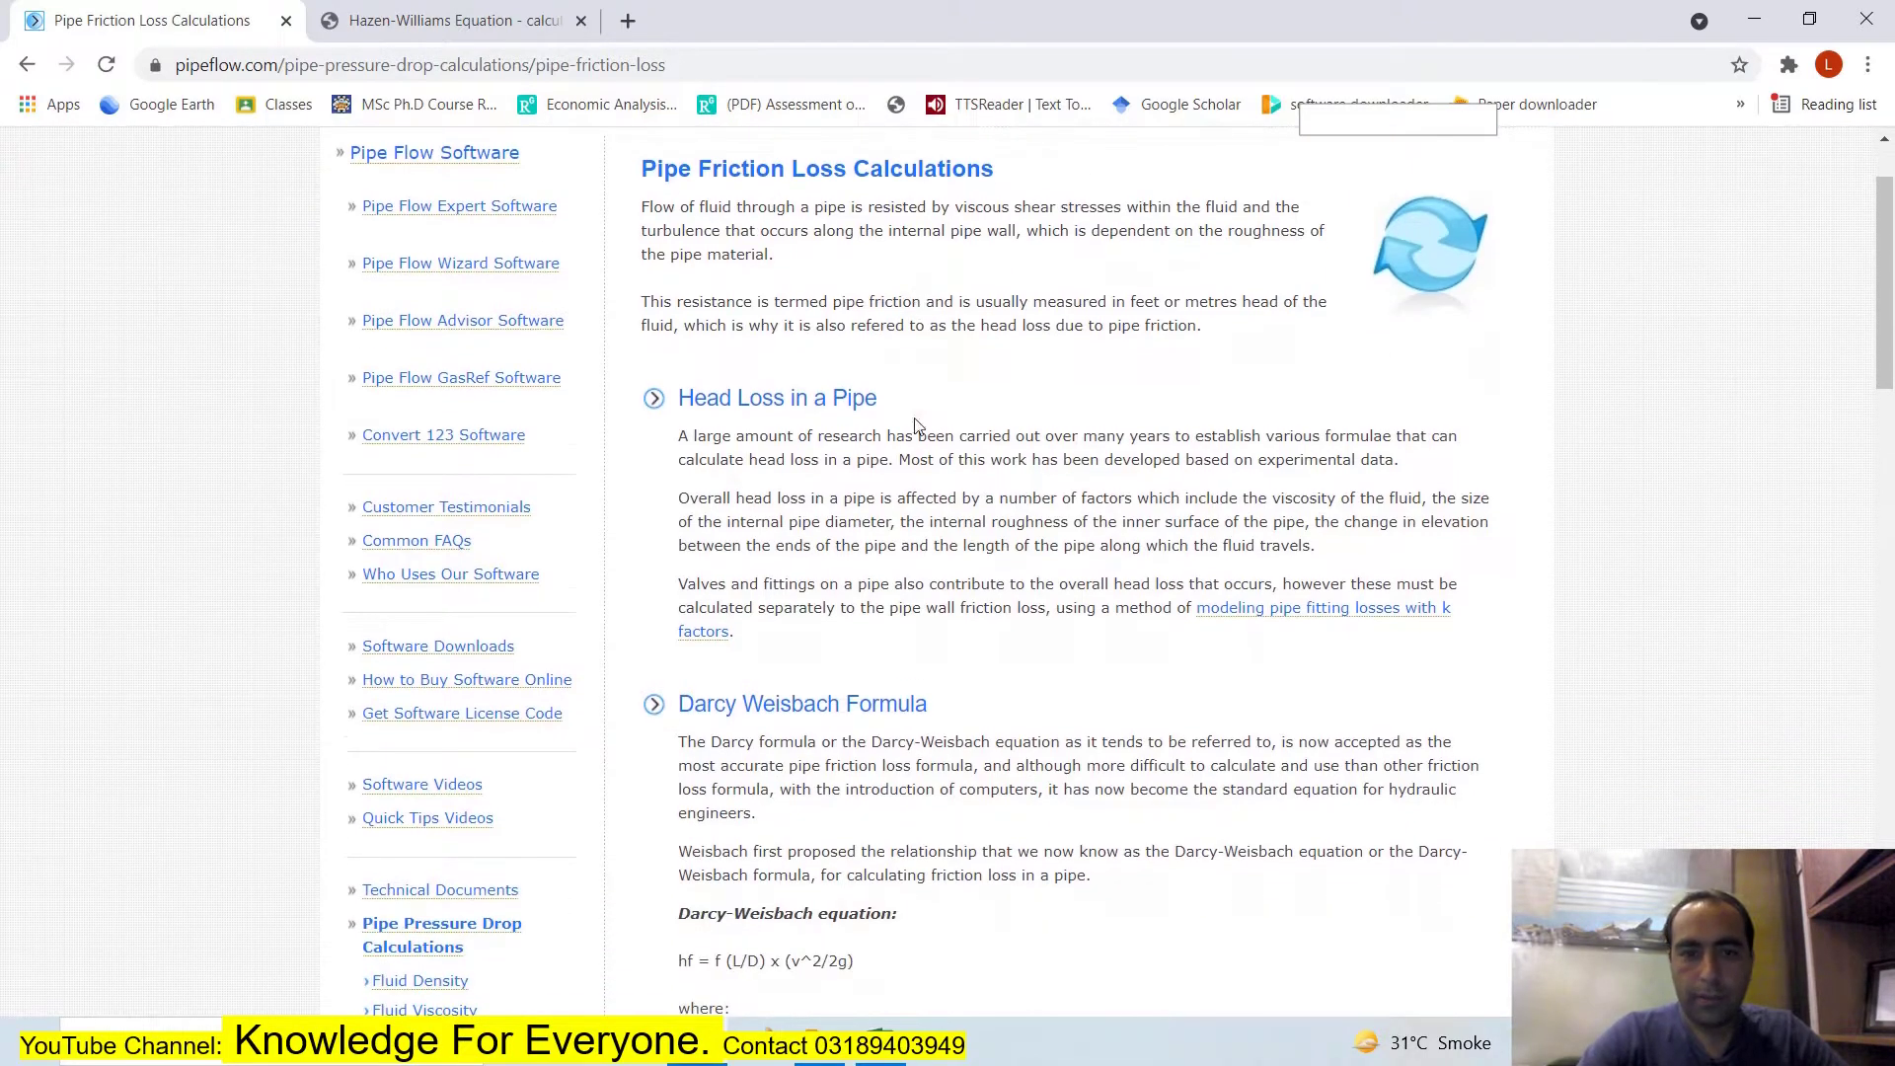
pyautogui.scroll(-1, 735, 422)
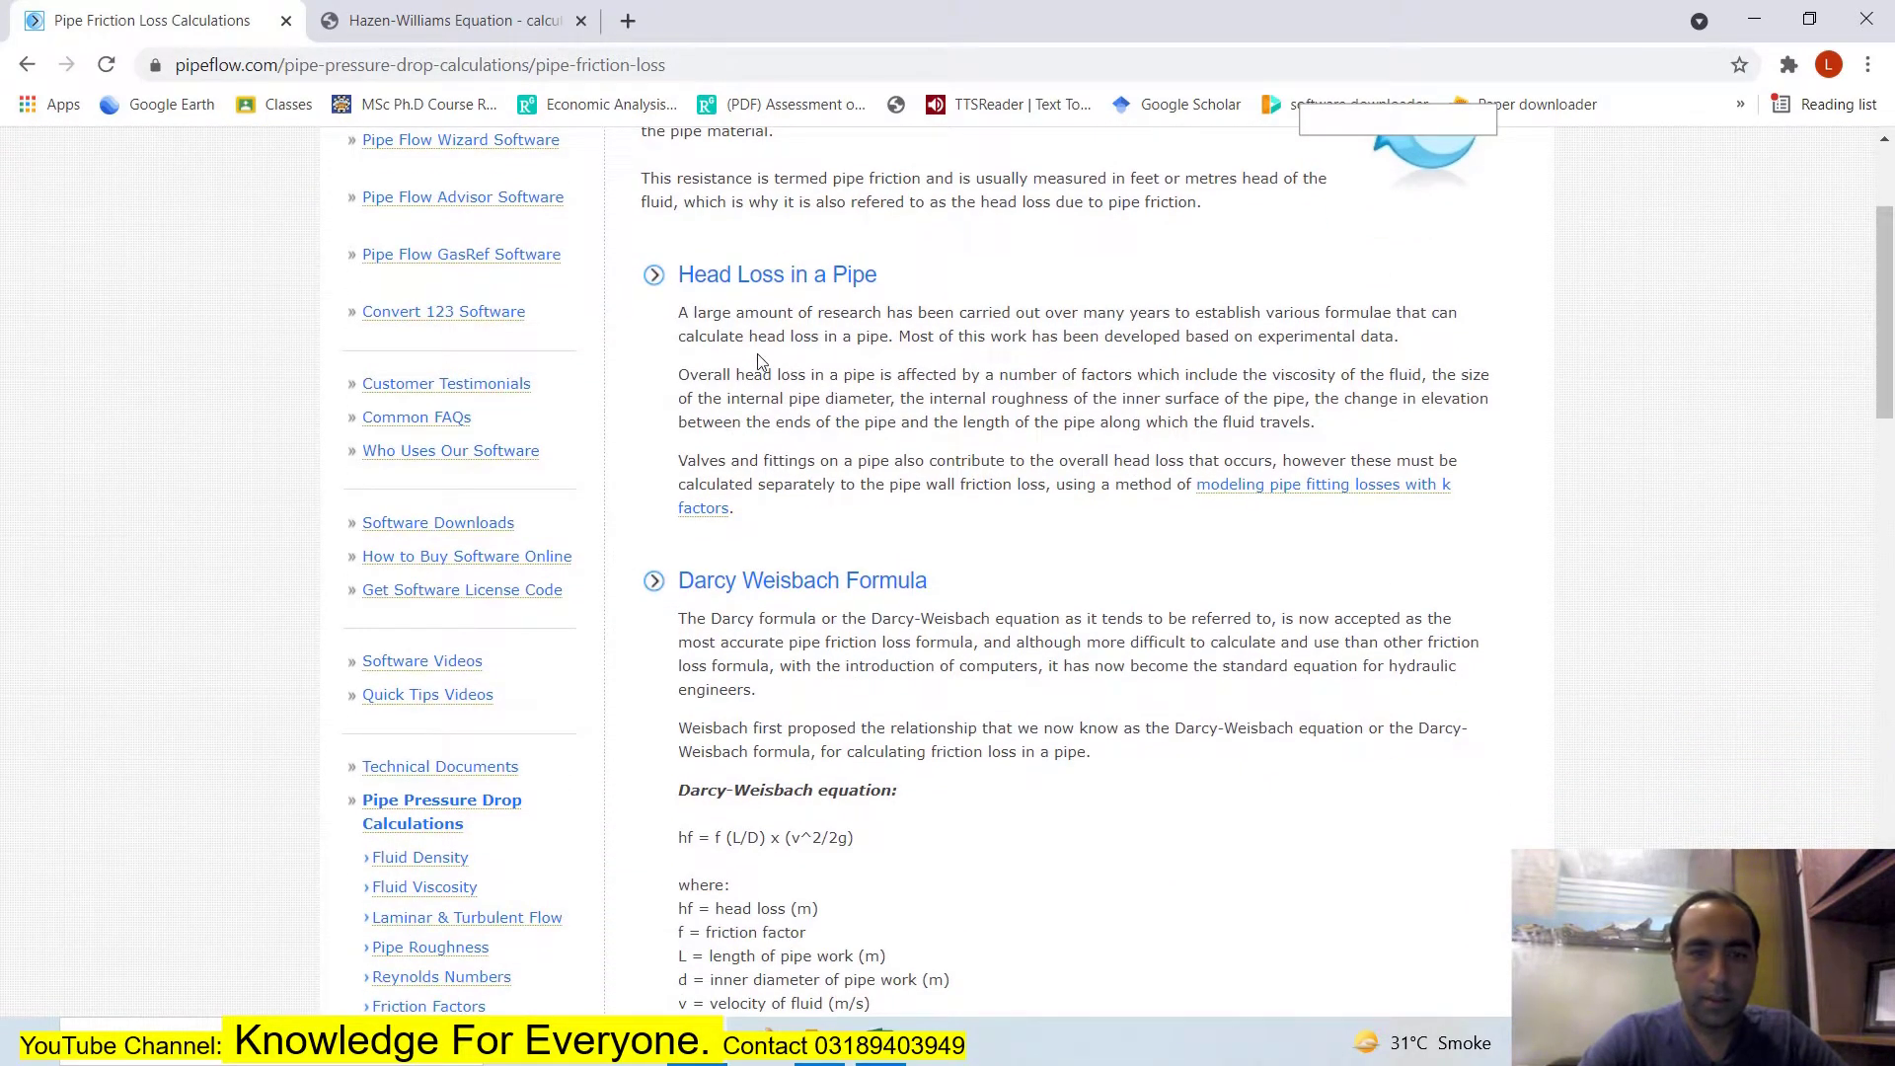
pyautogui.scroll(-2, 761, 362)
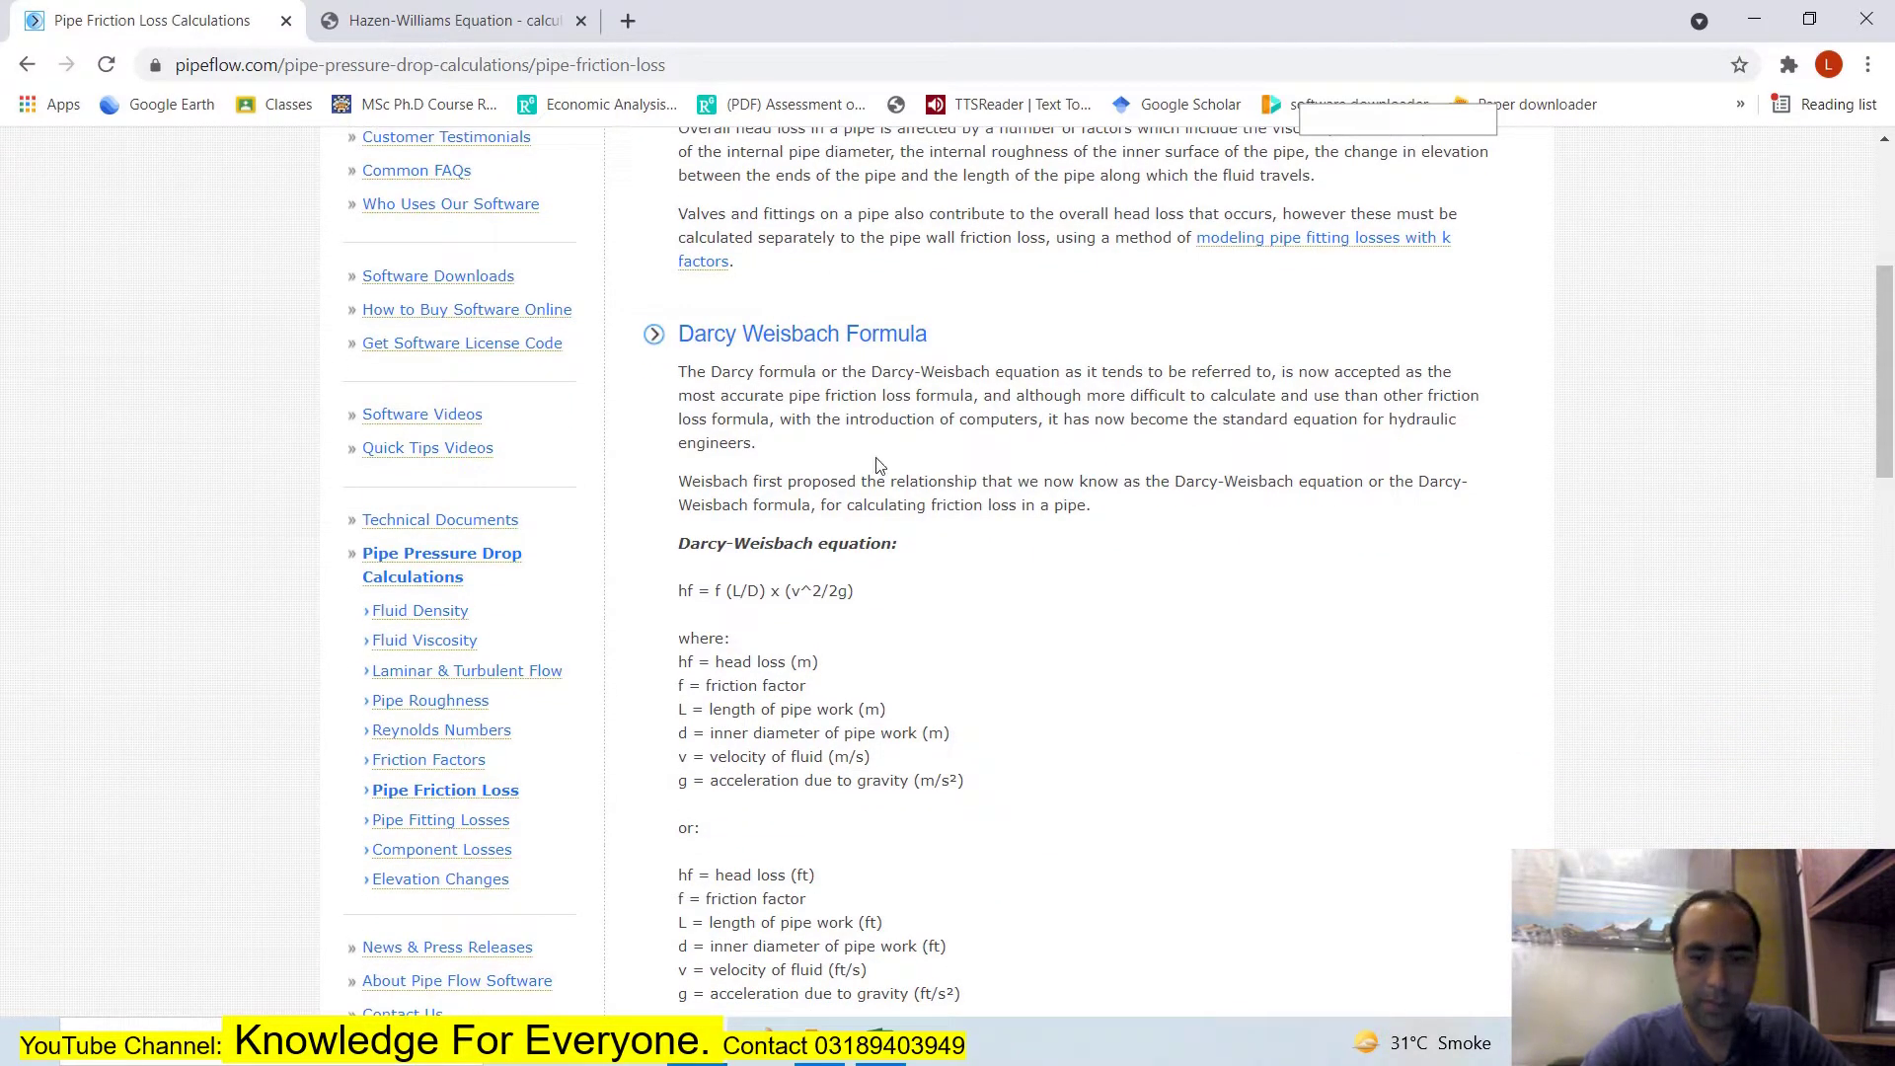
pyautogui.scroll(-1, 876, 472)
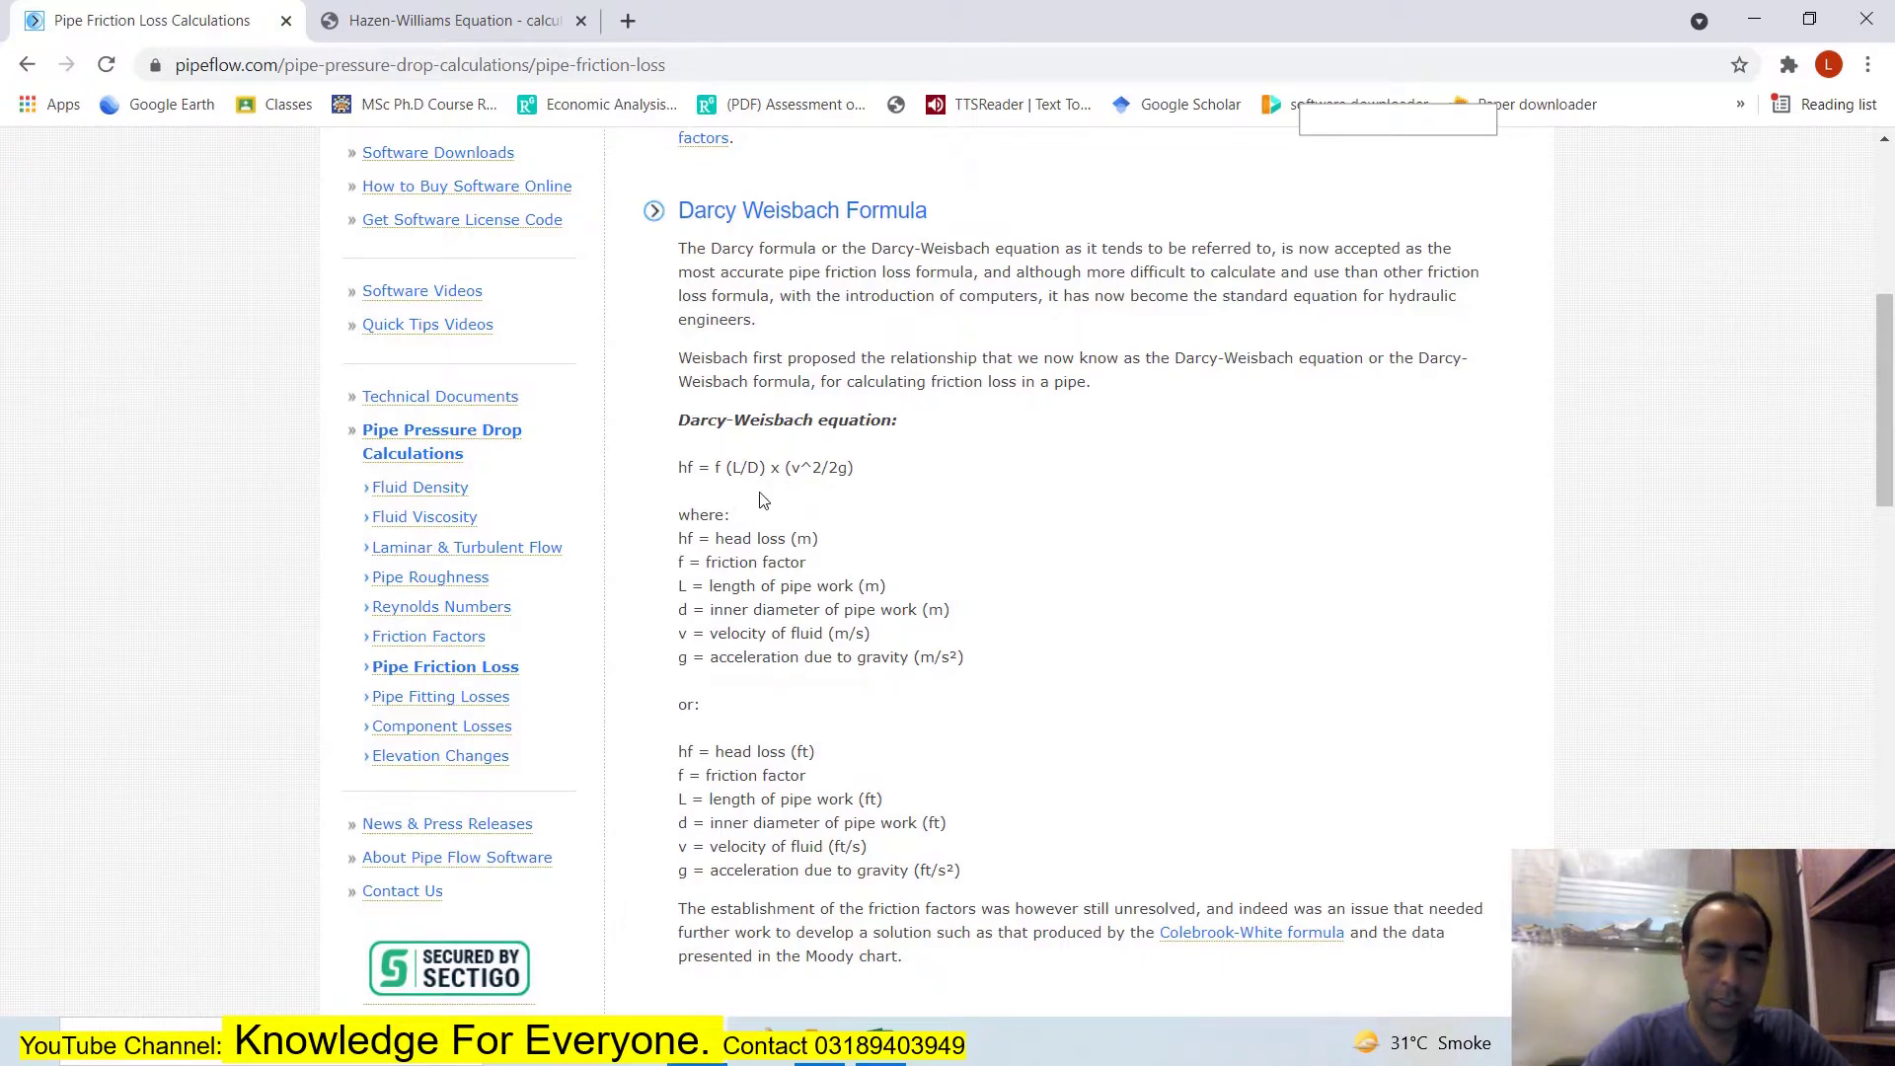
pyautogui.scroll(-1, 762, 498)
pyautogui.scroll(2, 775, 484)
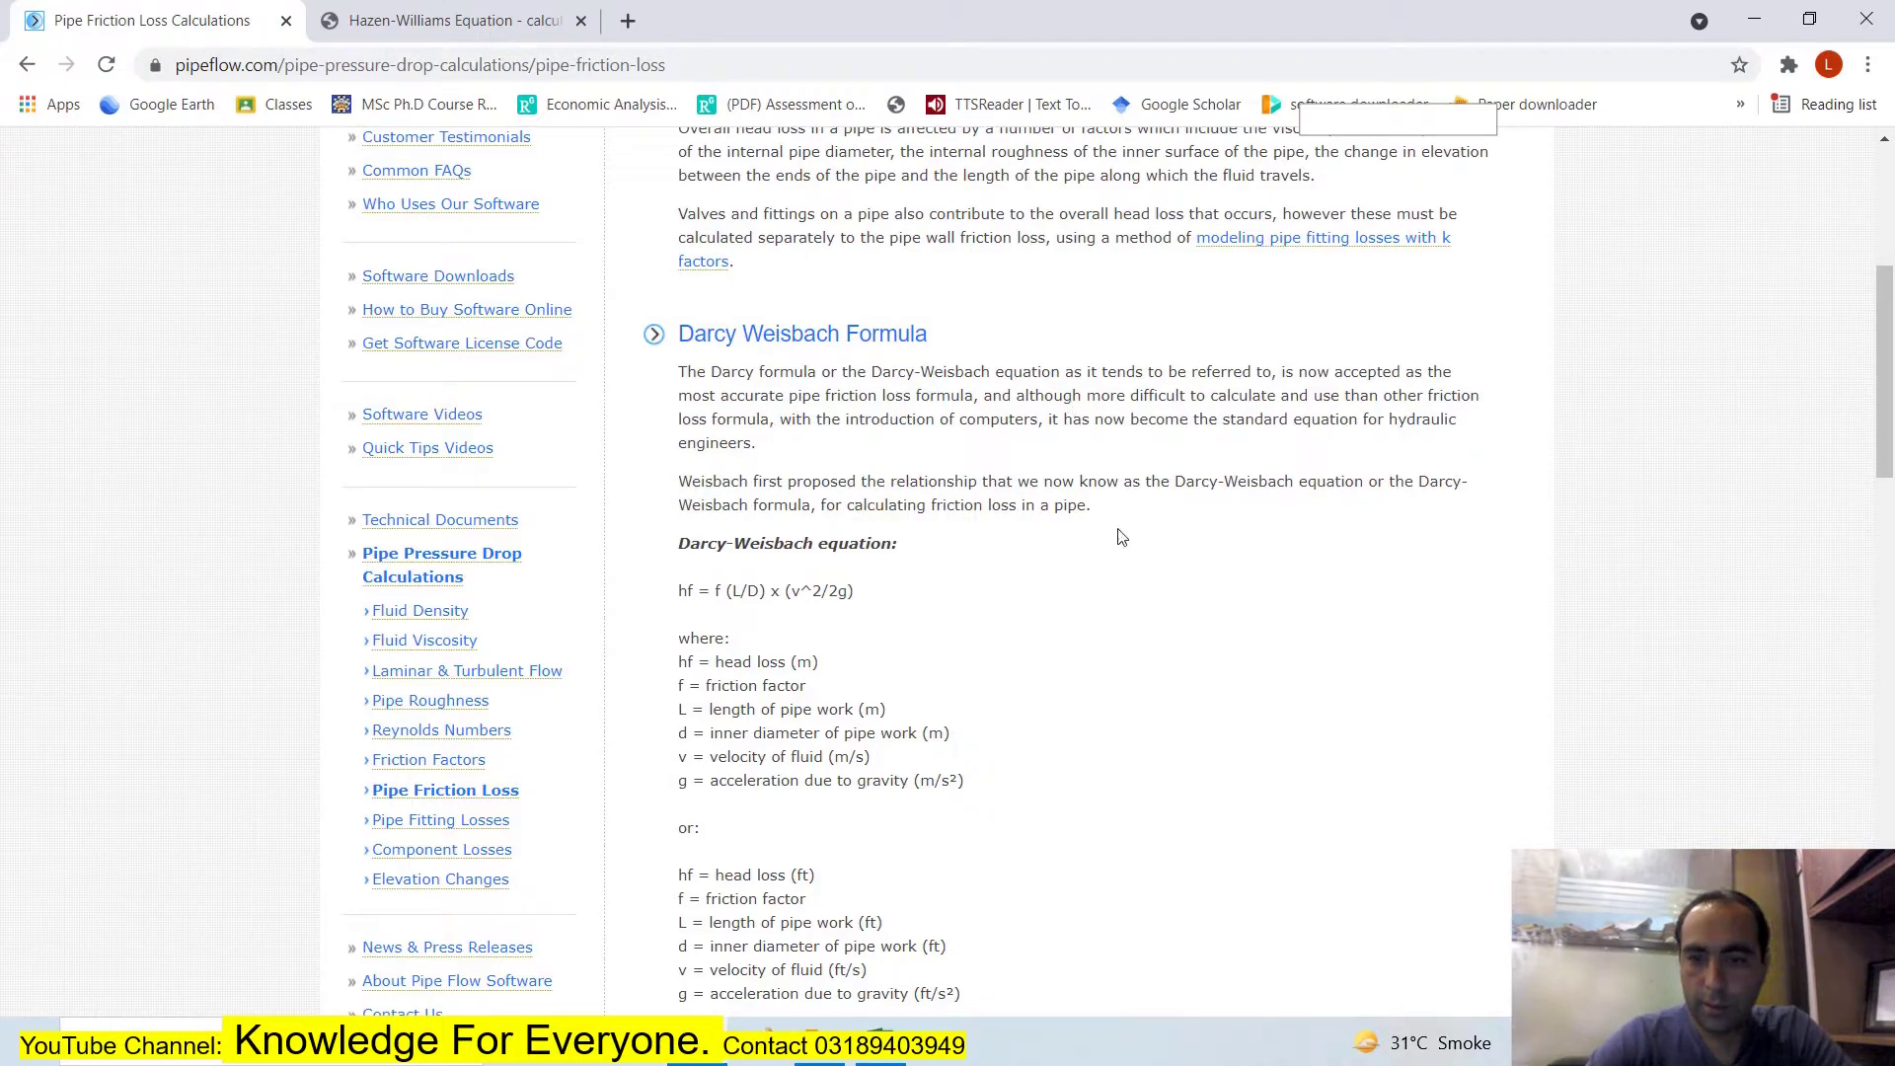
pyautogui.scroll(-5, 773, 523)
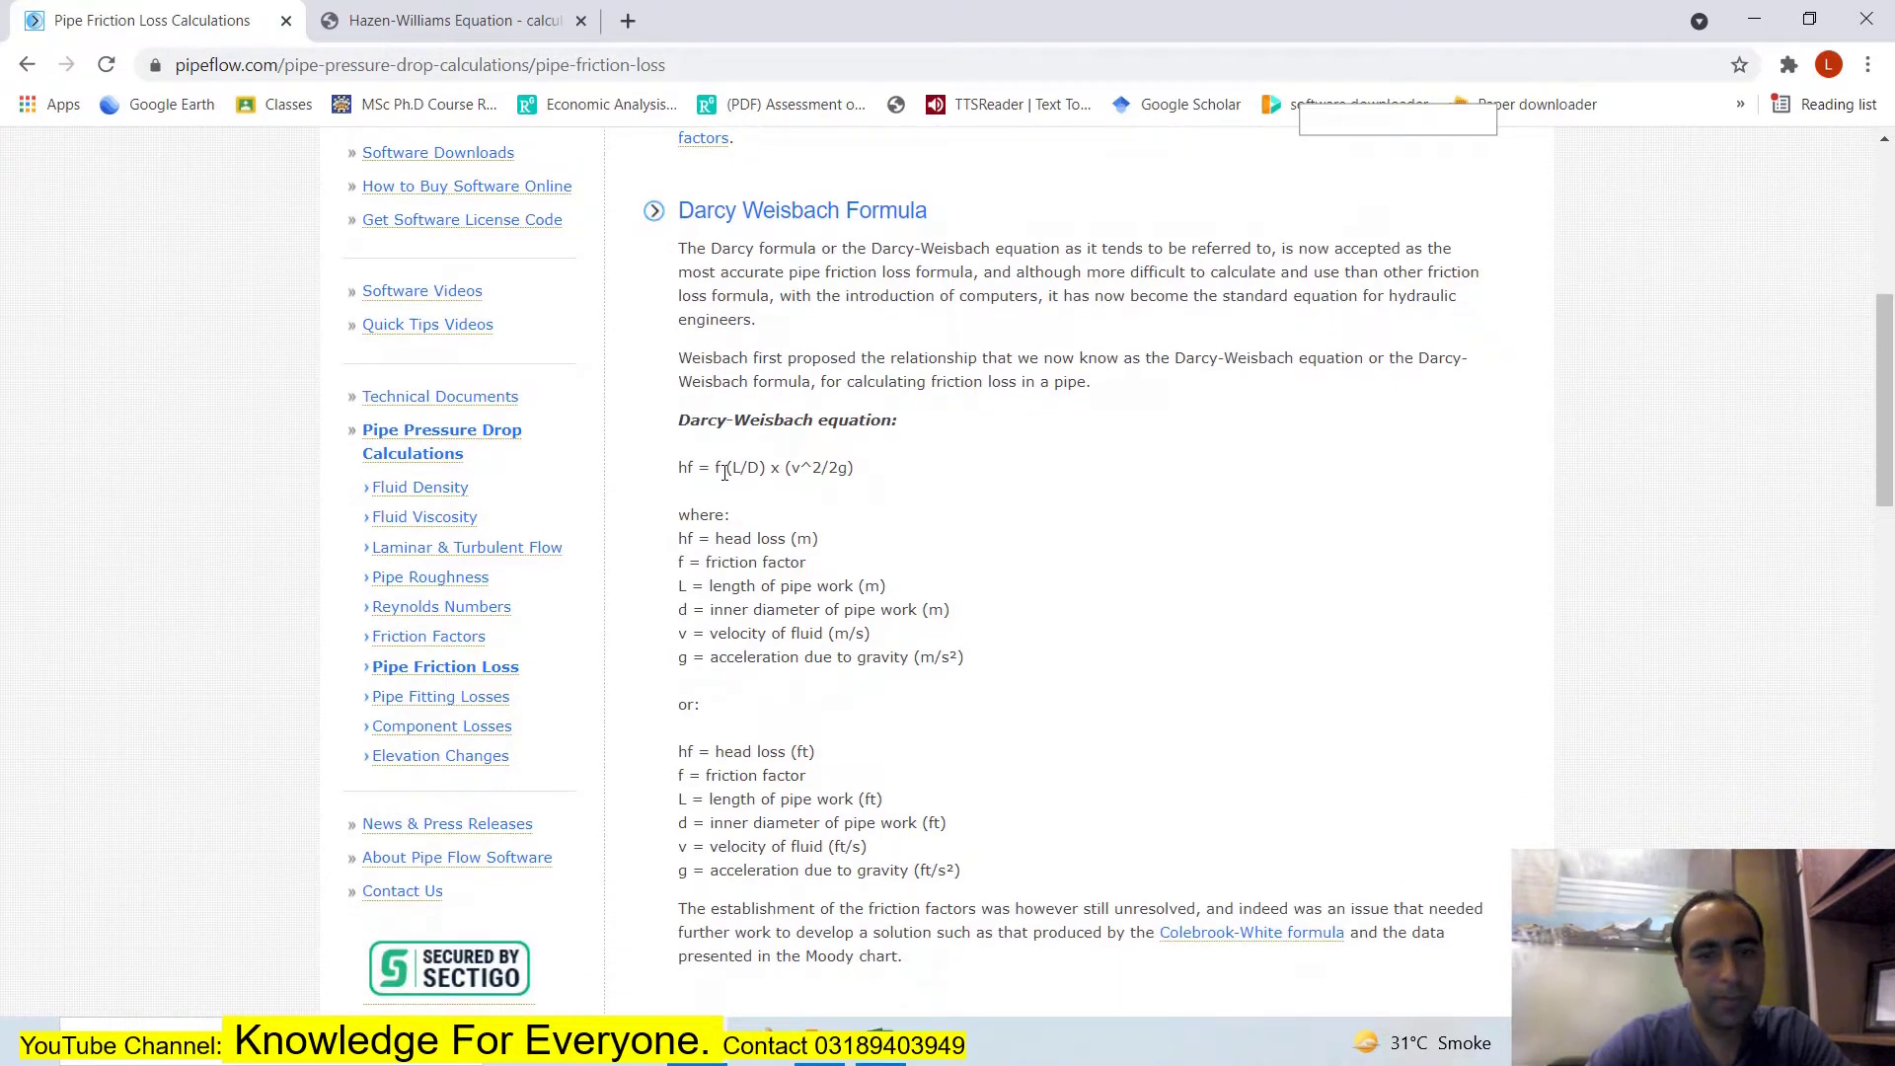
pyautogui.scroll(-3, 721, 479)
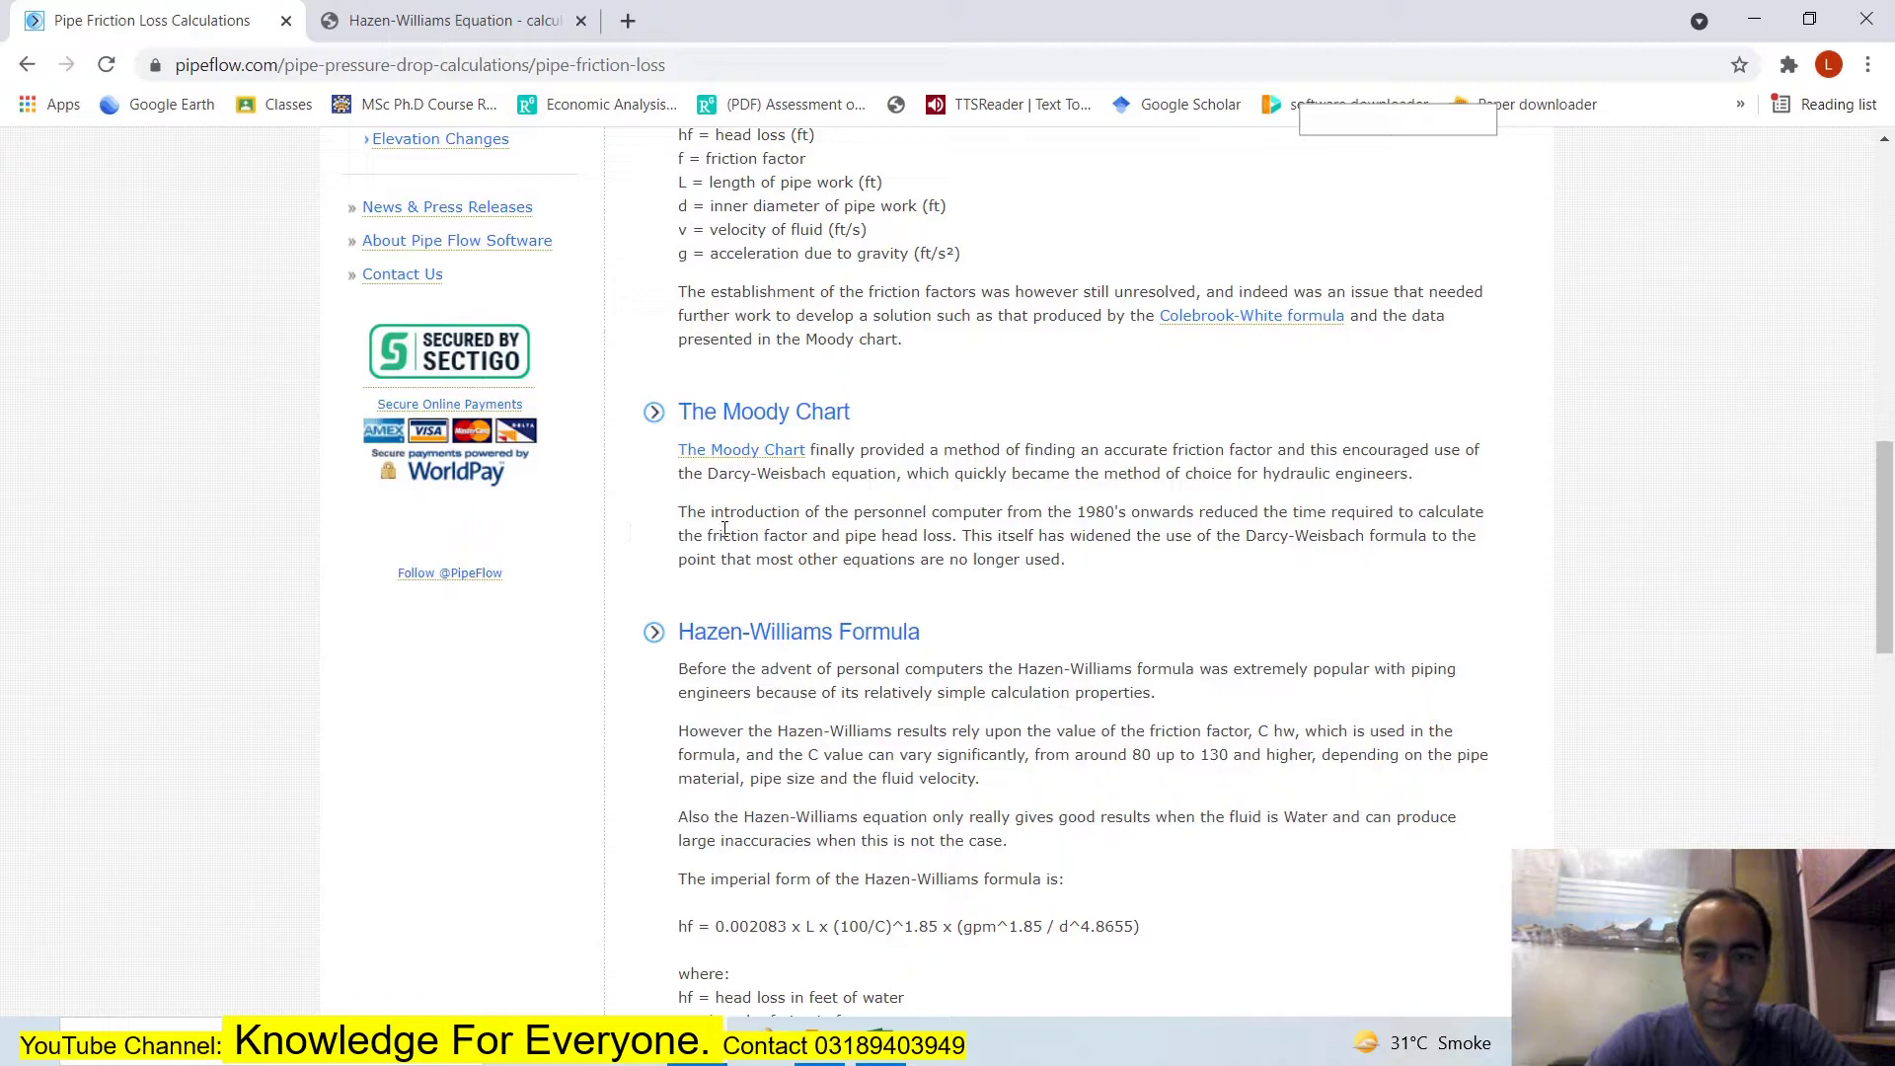
# Read the Hazen-Williams Formula section, including its conditions of use and the common friction factor values for pipe materials.
pyautogui.scroll(-3, 867, 492)
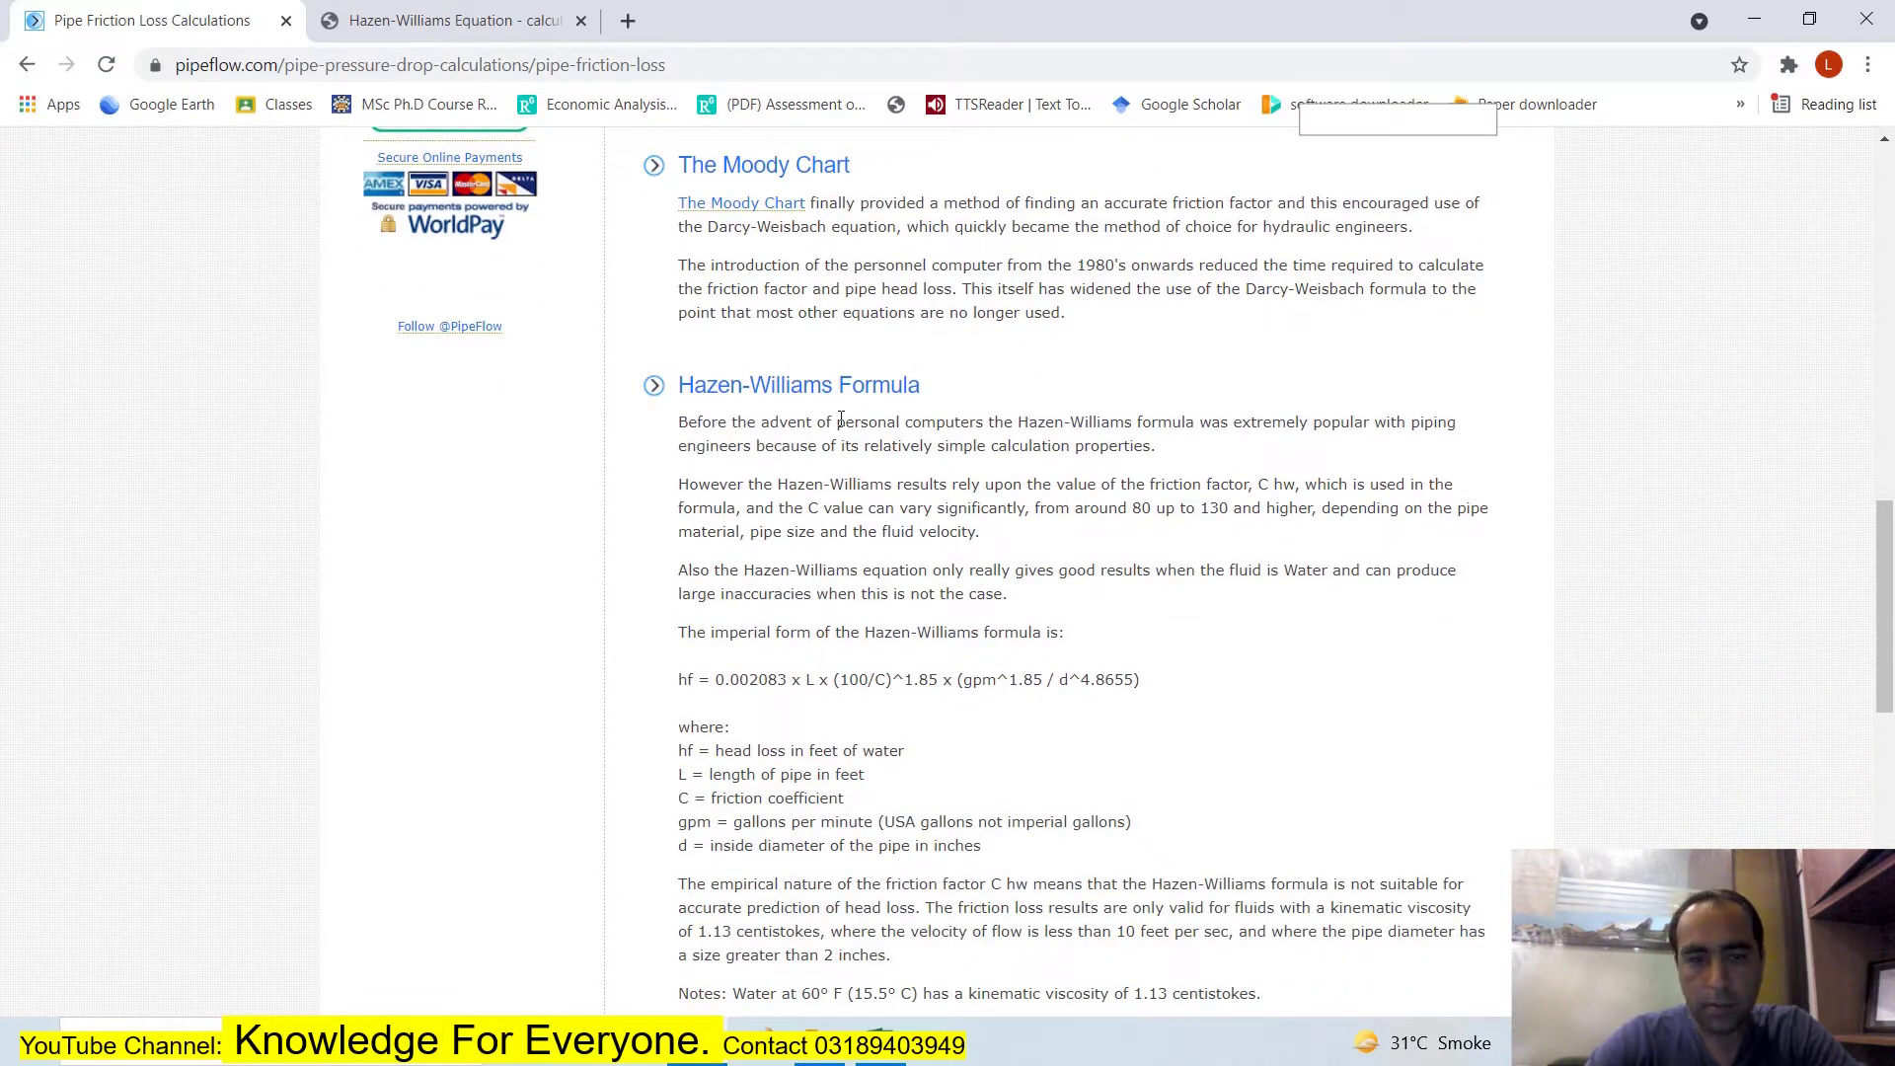
pyautogui.scroll(-3, 841, 419)
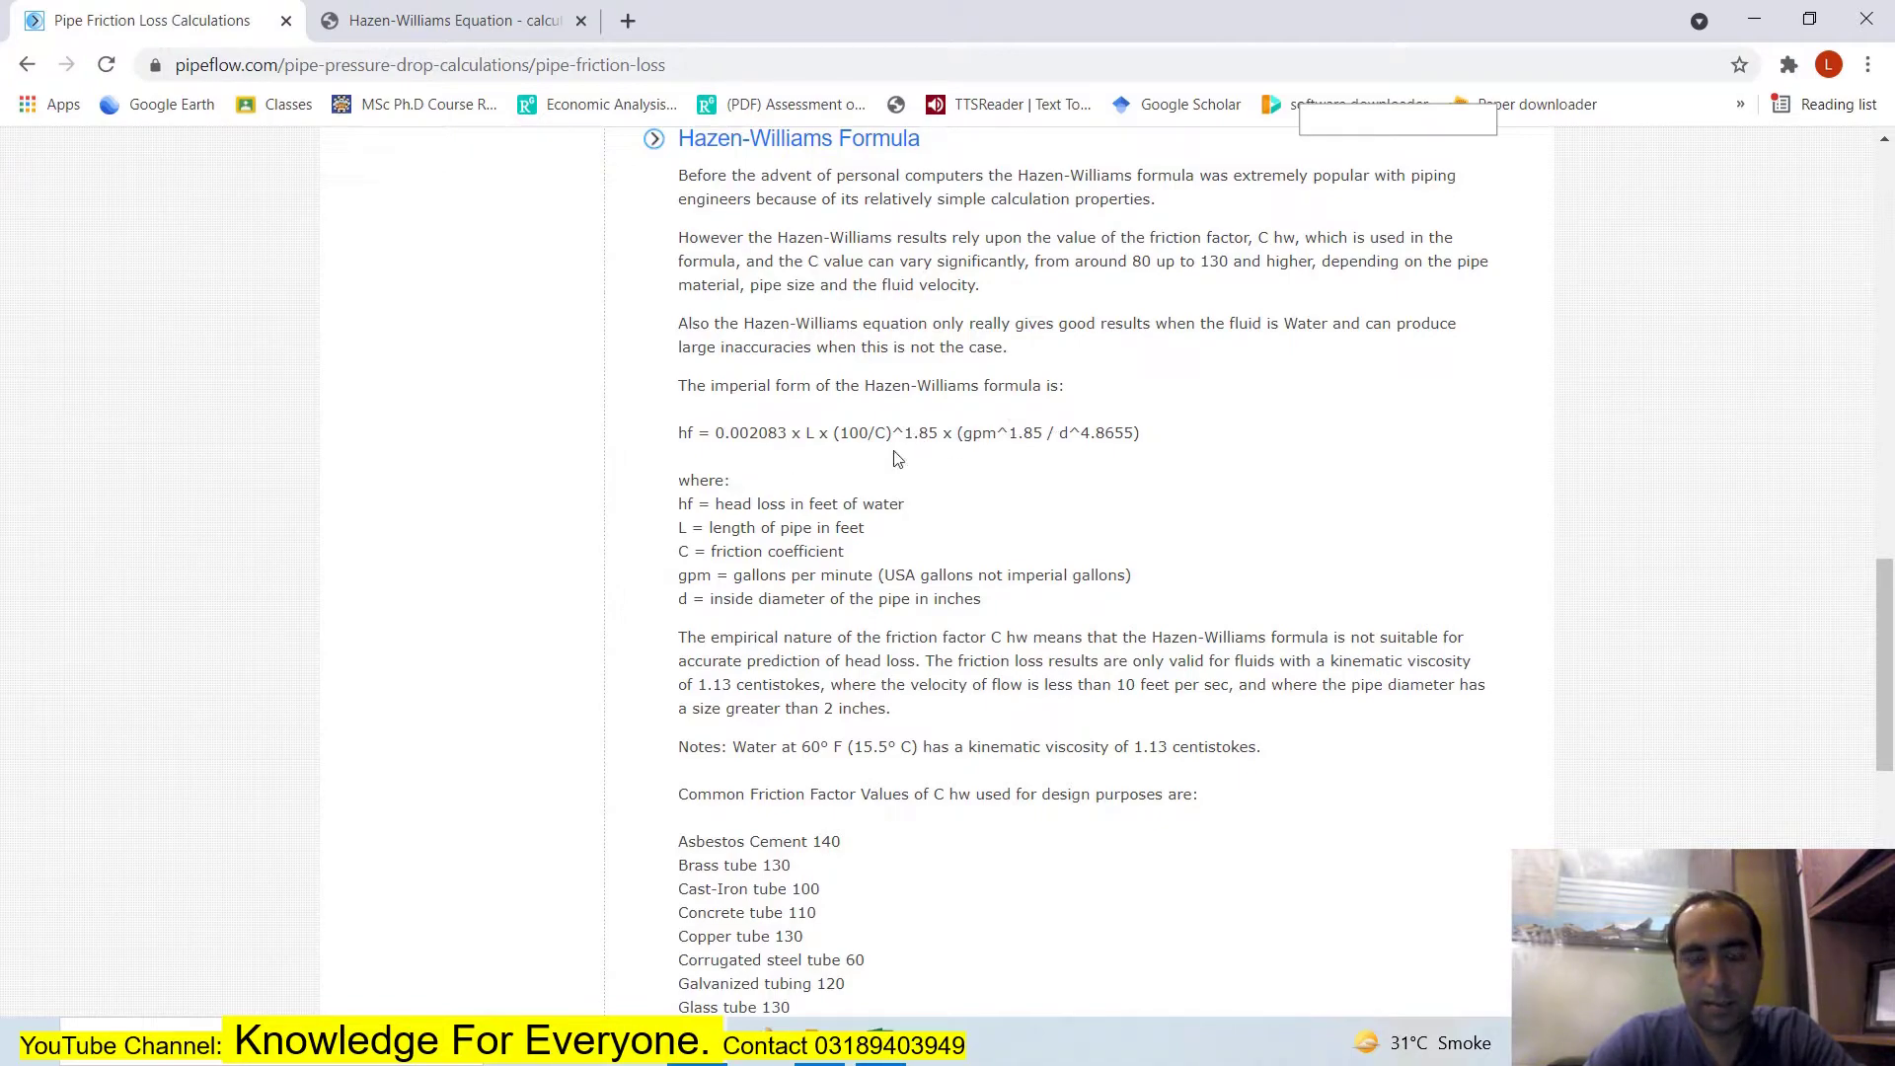
pyautogui.scroll(-1, 893, 465)
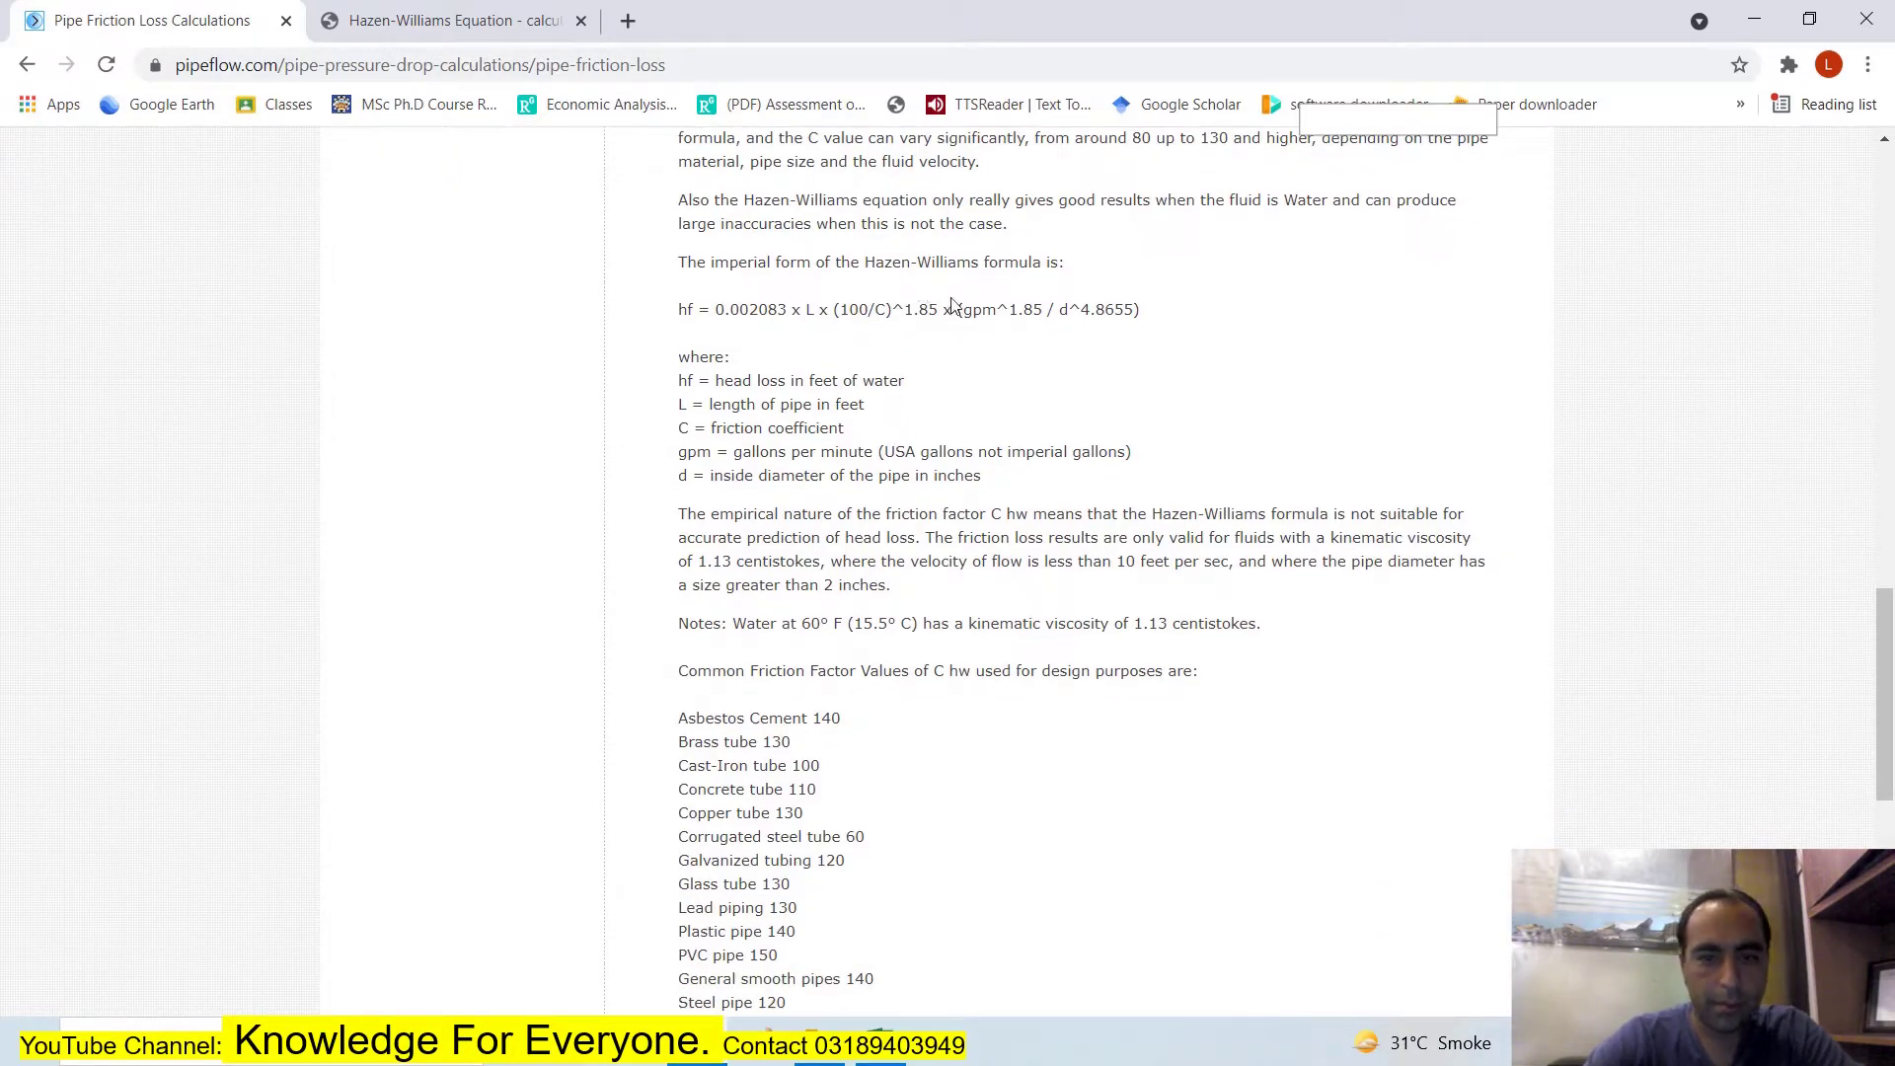
pyautogui.scroll(2, 947, 330)
pyautogui.scroll(-1, 781, 553)
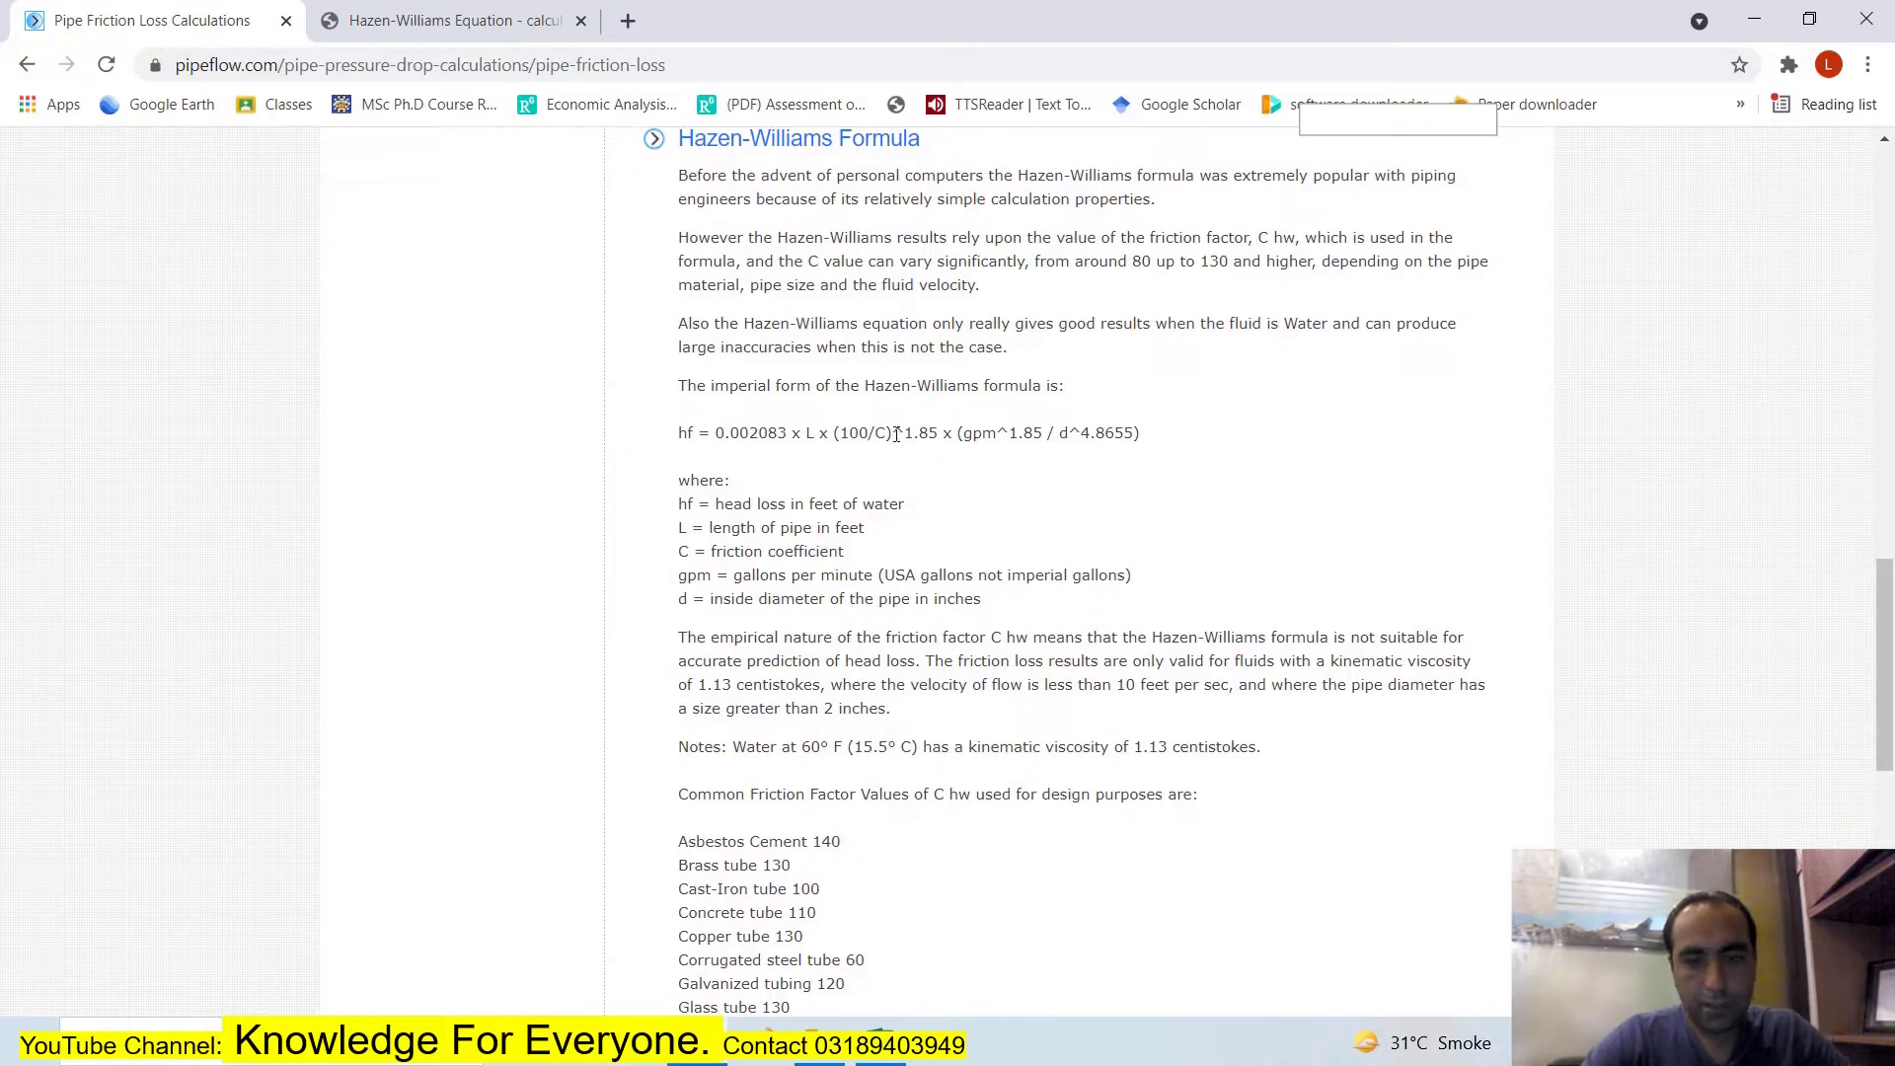
# Study the imperial Hazen-Williams formula in detail, highlighting the full equation line and checking it against the variable definitions below.
pyautogui.hotkey('ctrl', '+')
pyautogui.hotkey('ctrl', '+')
pyautogui.hotkey('ctrl', '+')
pyautogui.hotkey('ctrl', '+')
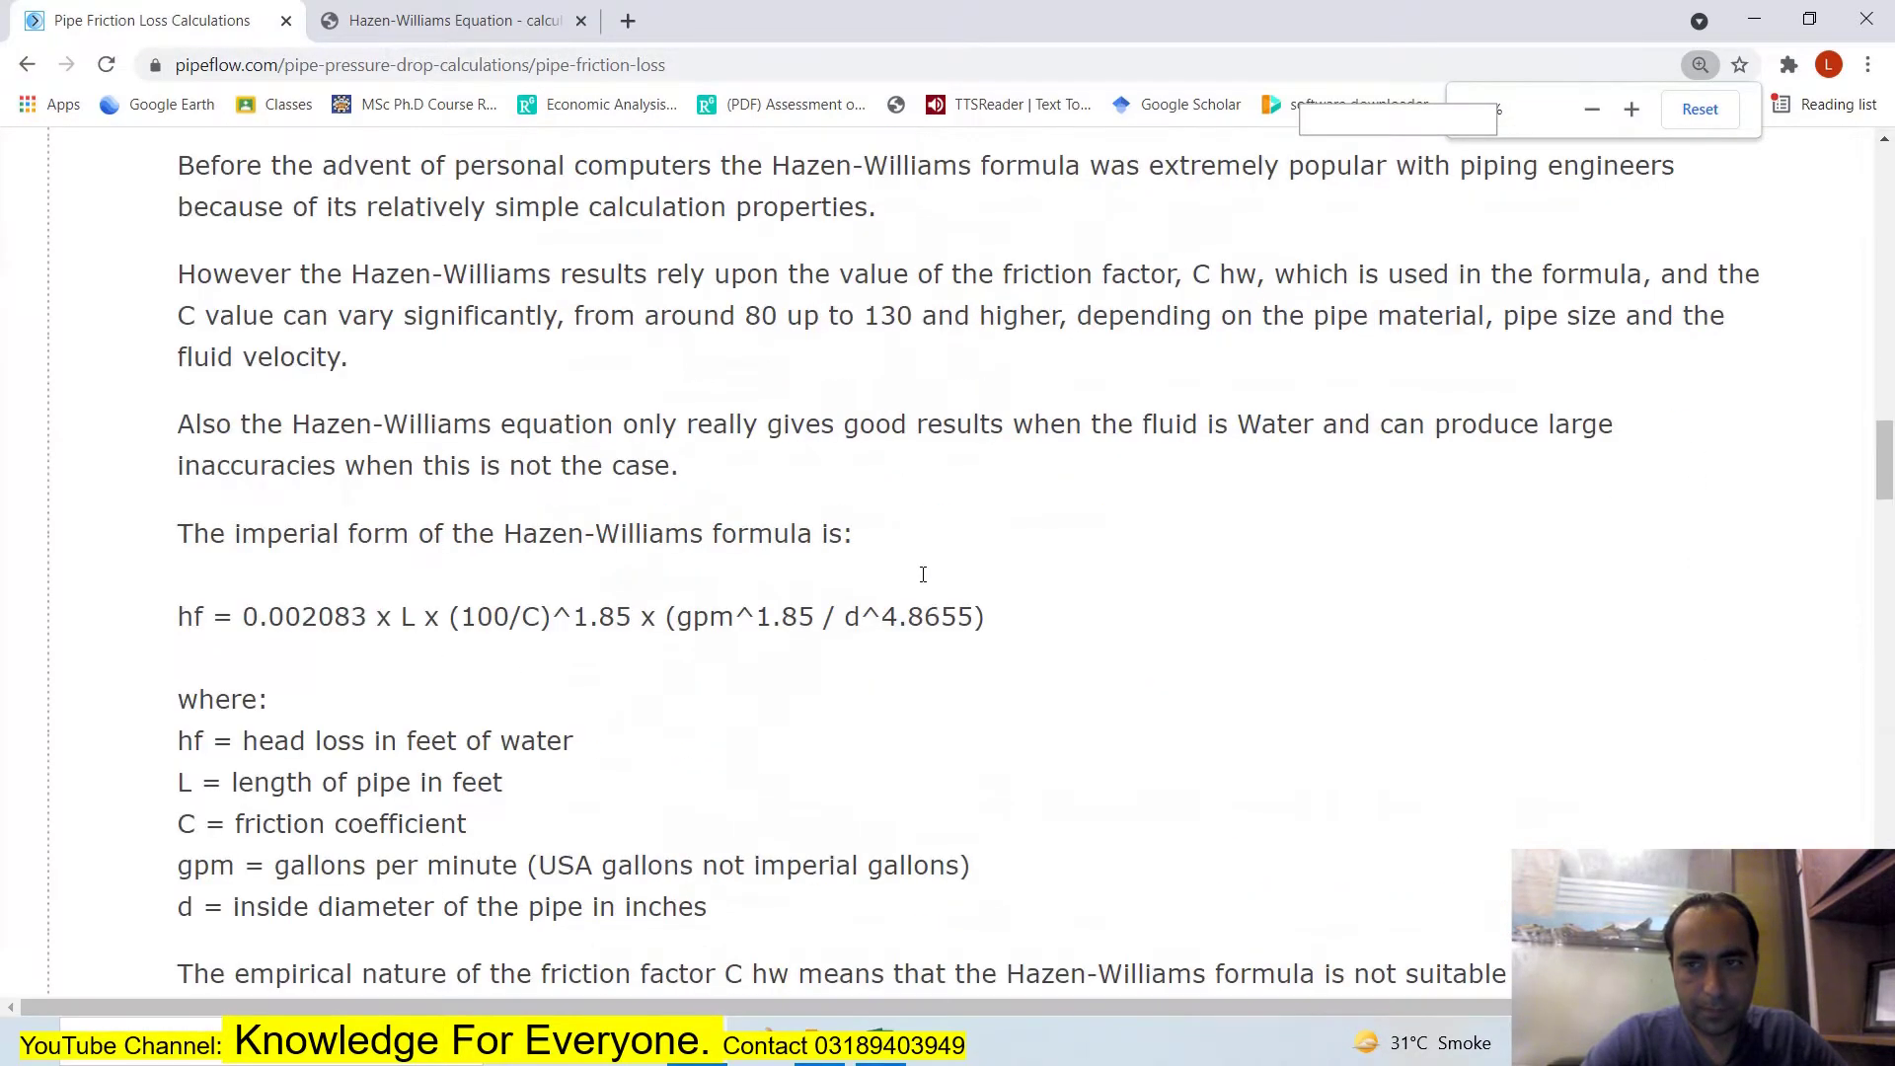
pyautogui.scroll(-1, 242, 604)
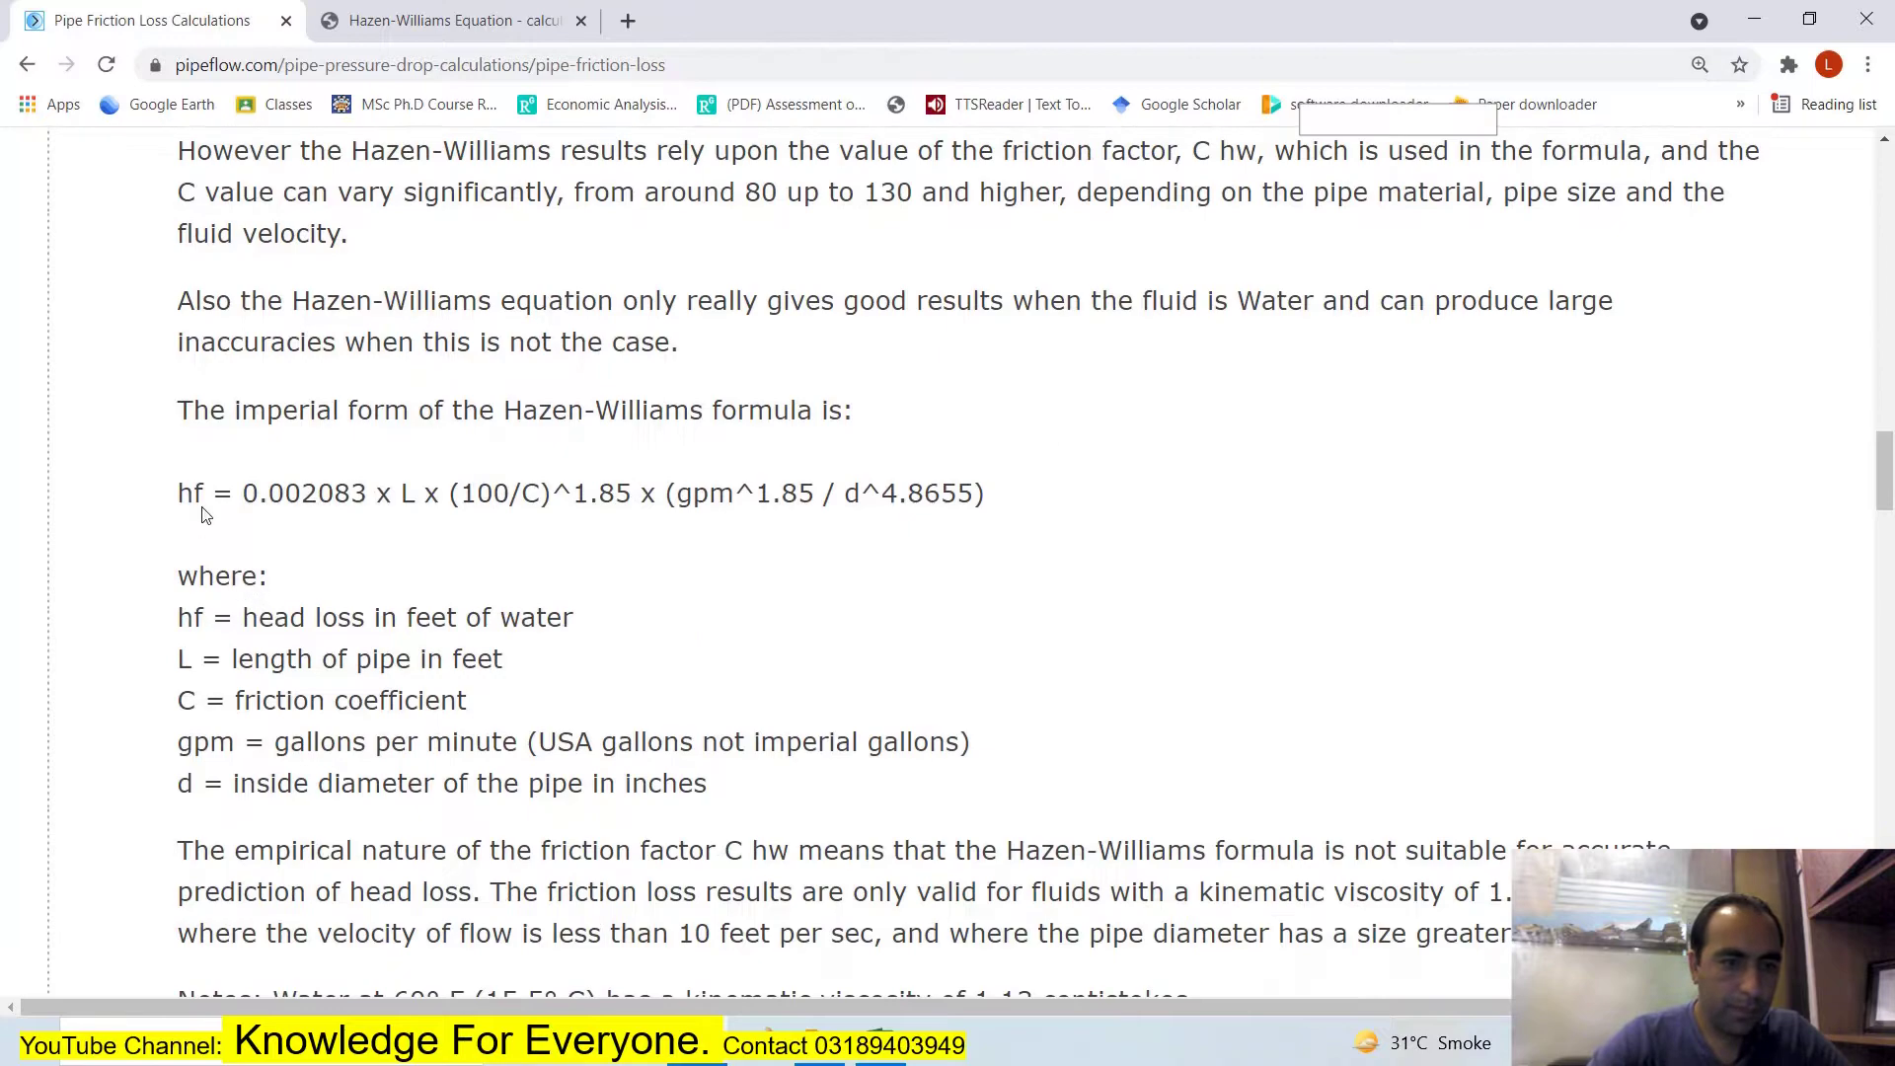
pyautogui.moveTo(166, 498); pyautogui.dragTo(1004, 508)
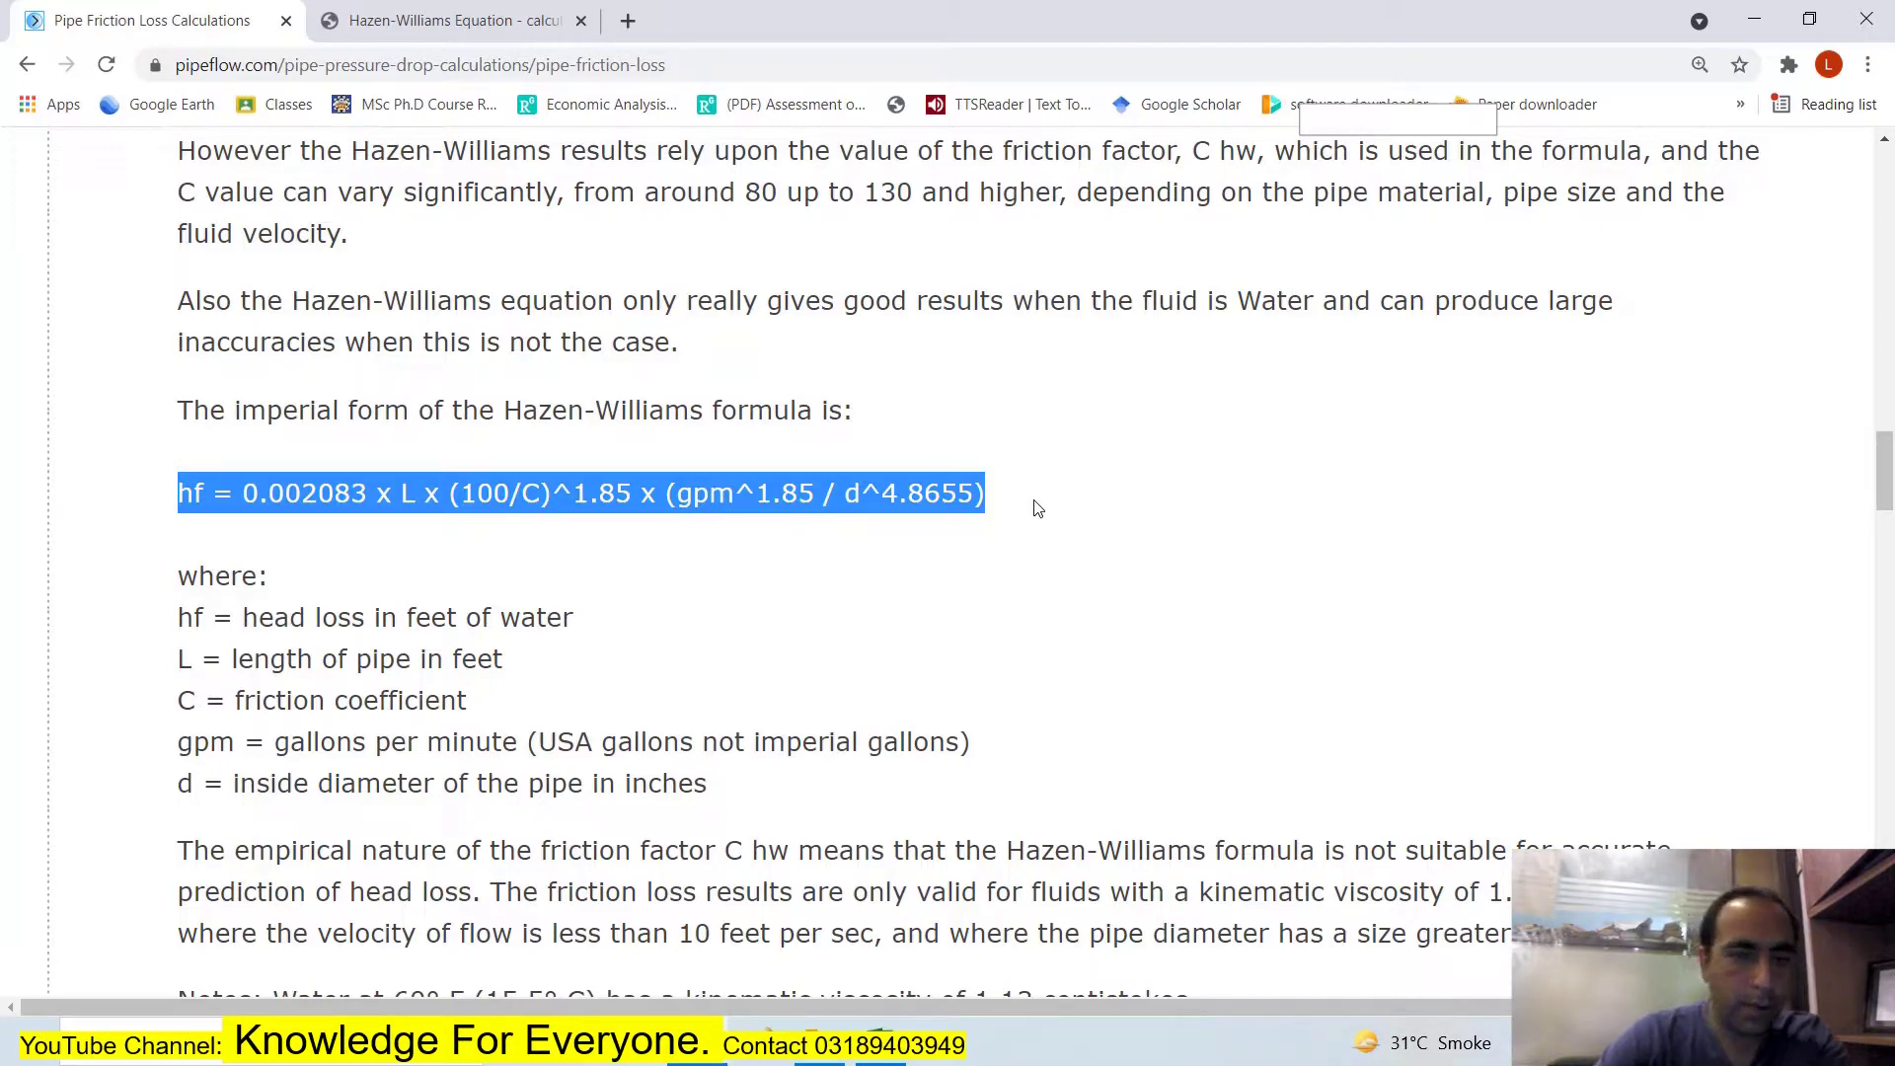
pyautogui.click(1037, 509)
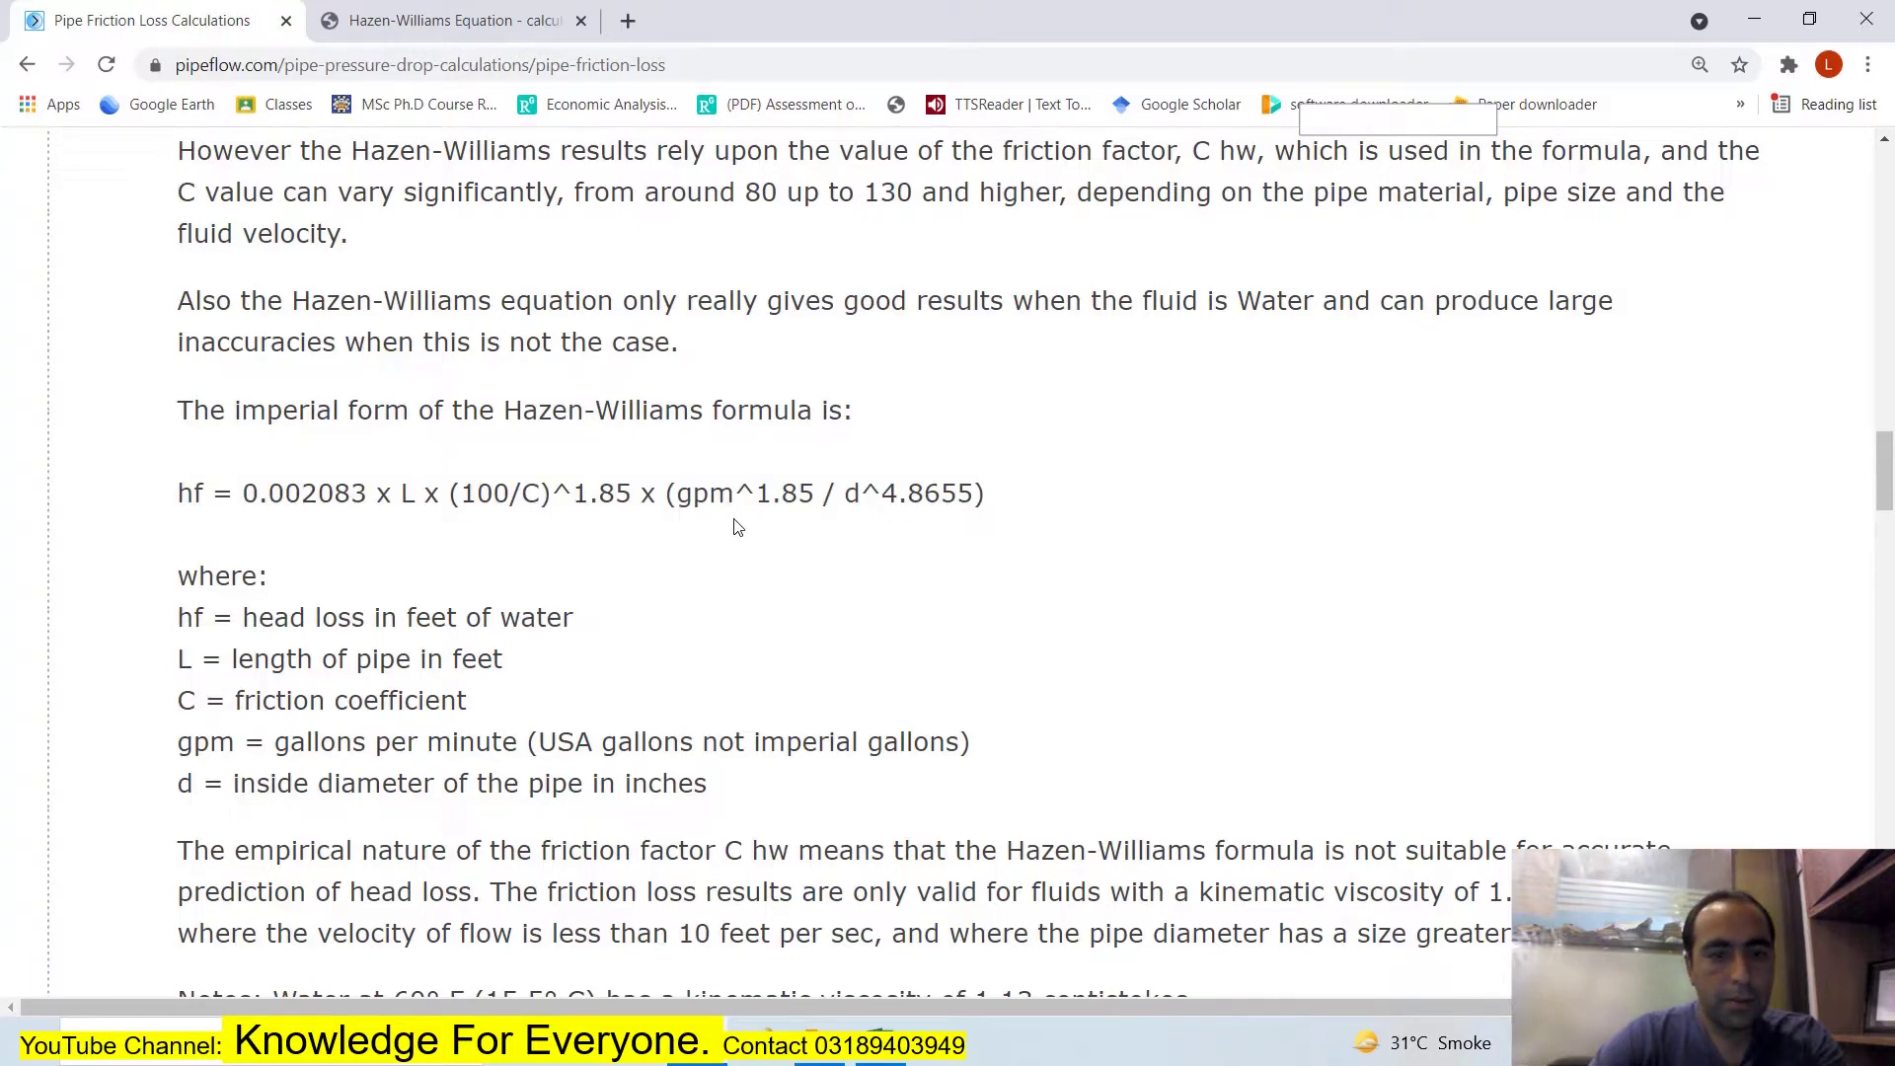
pyautogui.scroll(1, 691, 521)
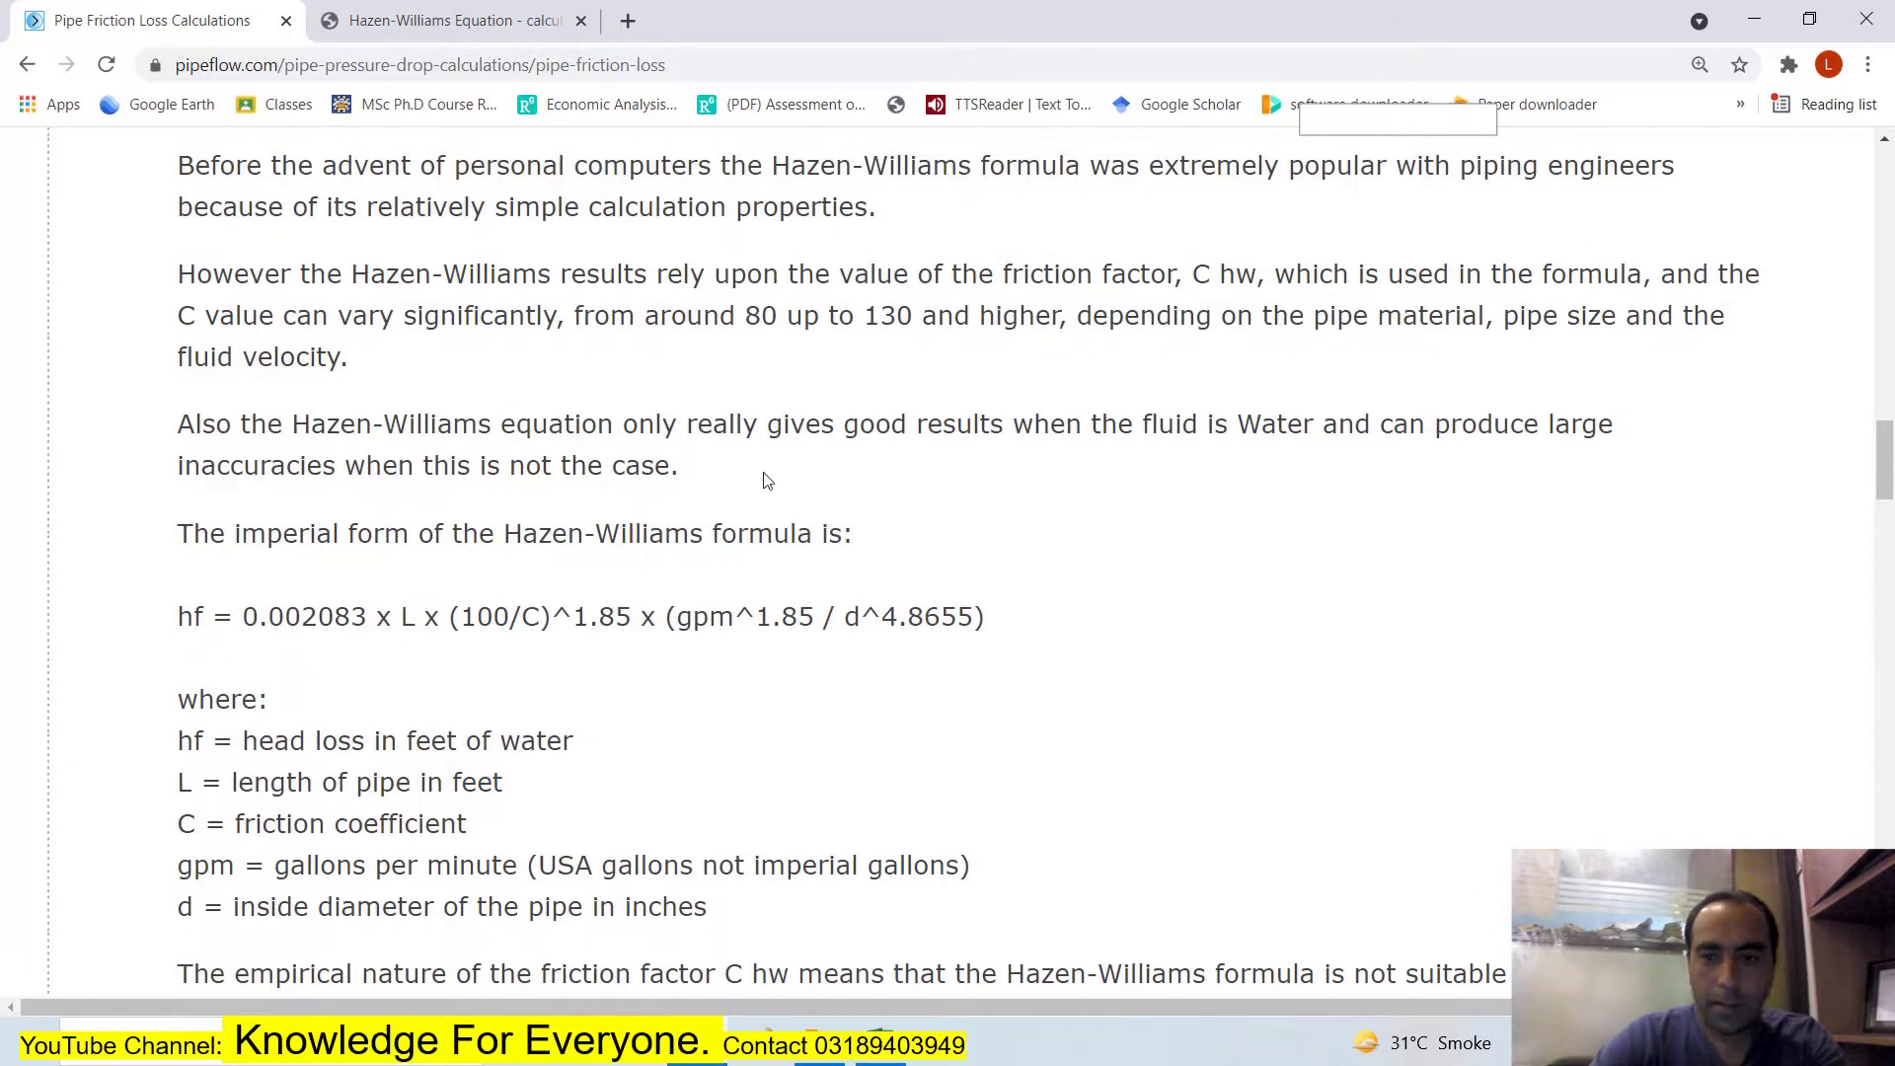
pyautogui.scroll(1, 767, 481)
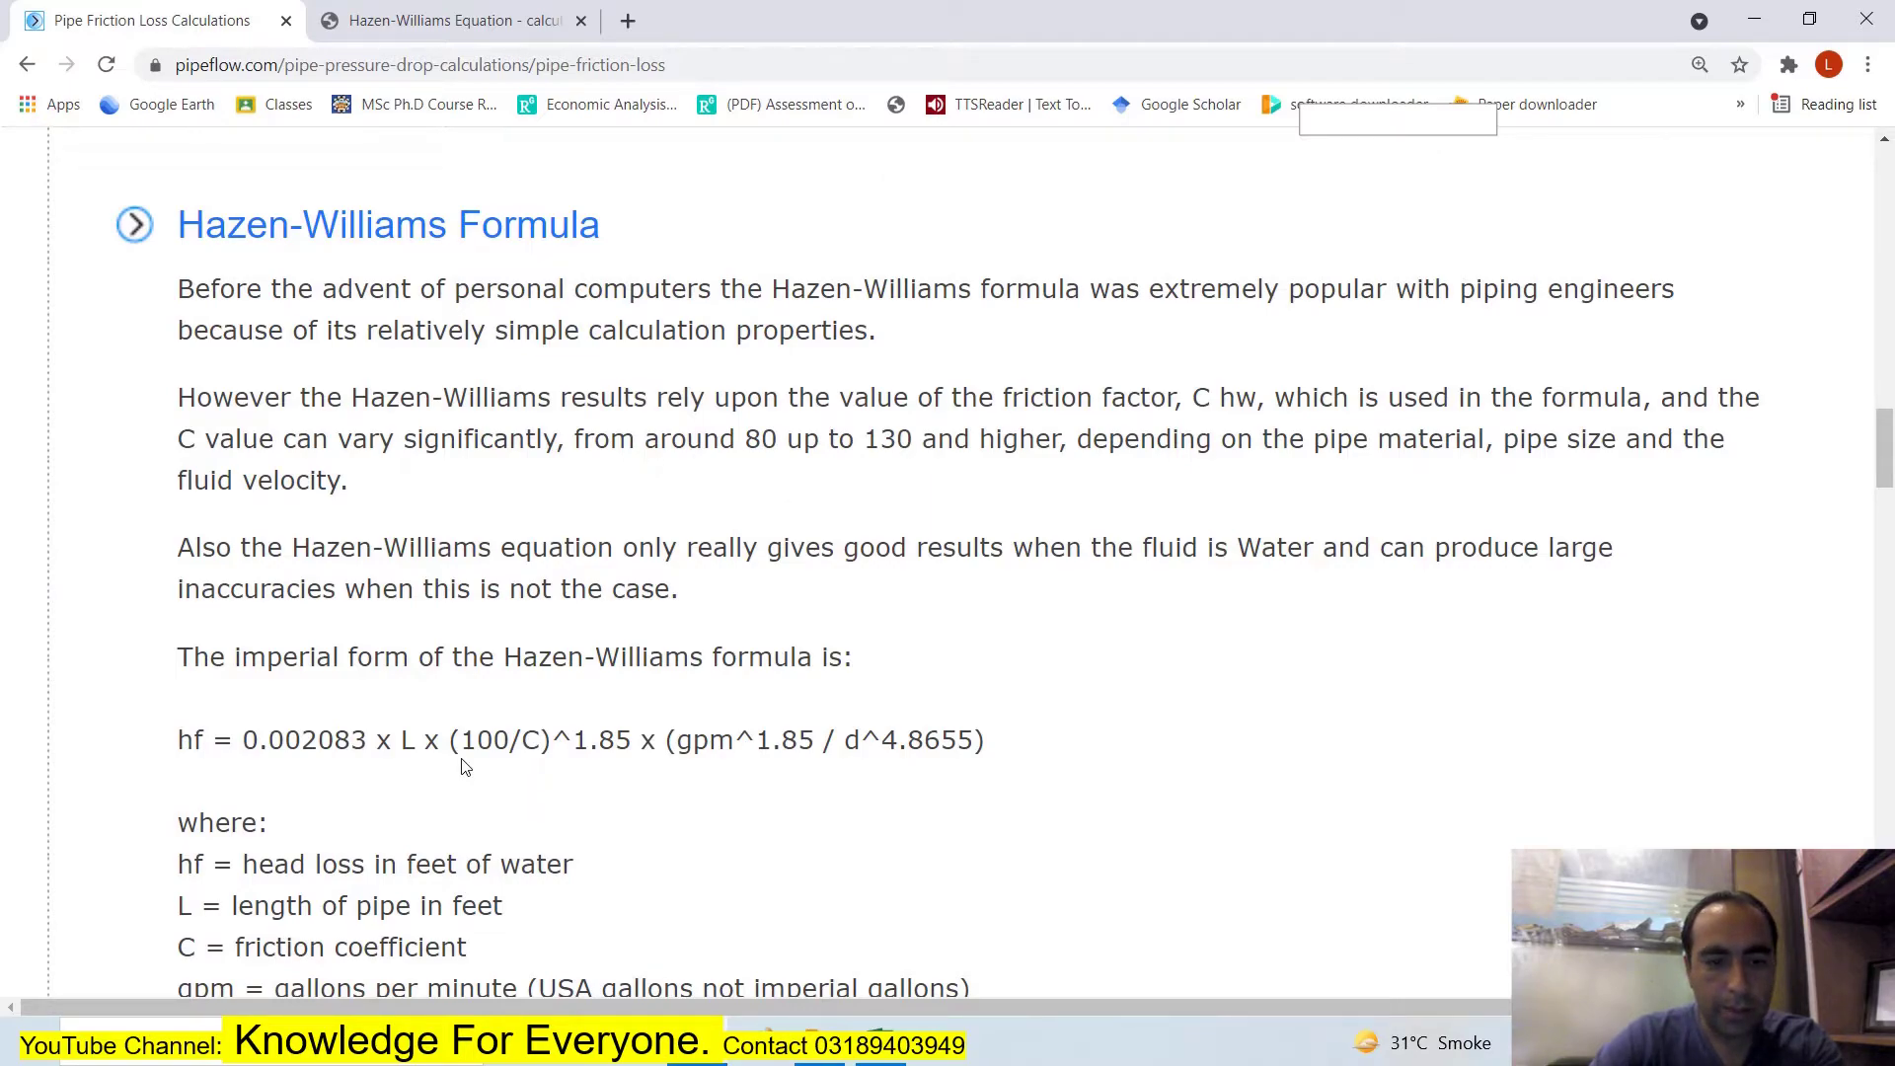
# Examine the friction coefficient C and pipe length L terms in the imperial Hazen-Williams formula, highlighting each one.
pyautogui.moveTo(511, 740); pyautogui.dragTo(542, 741)
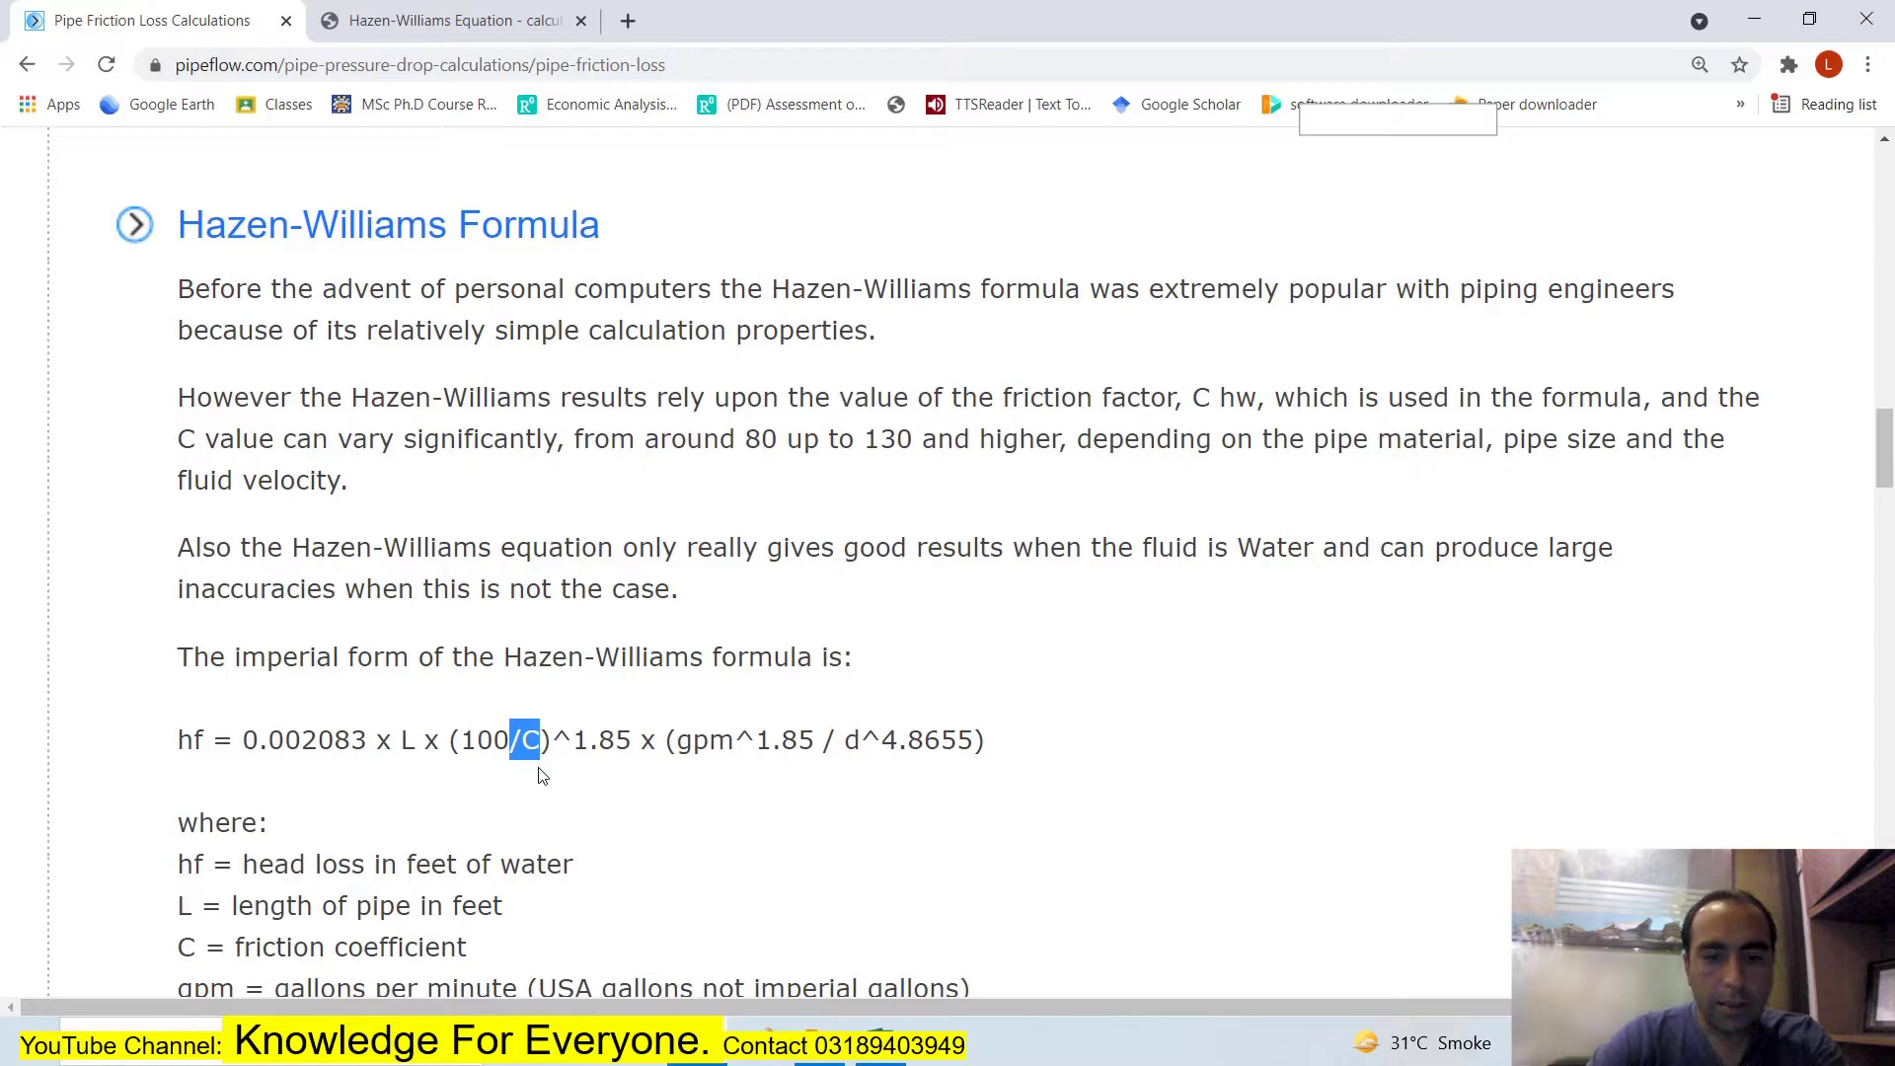
pyautogui.moveTo(393, 742); pyautogui.dragTo(427, 746)
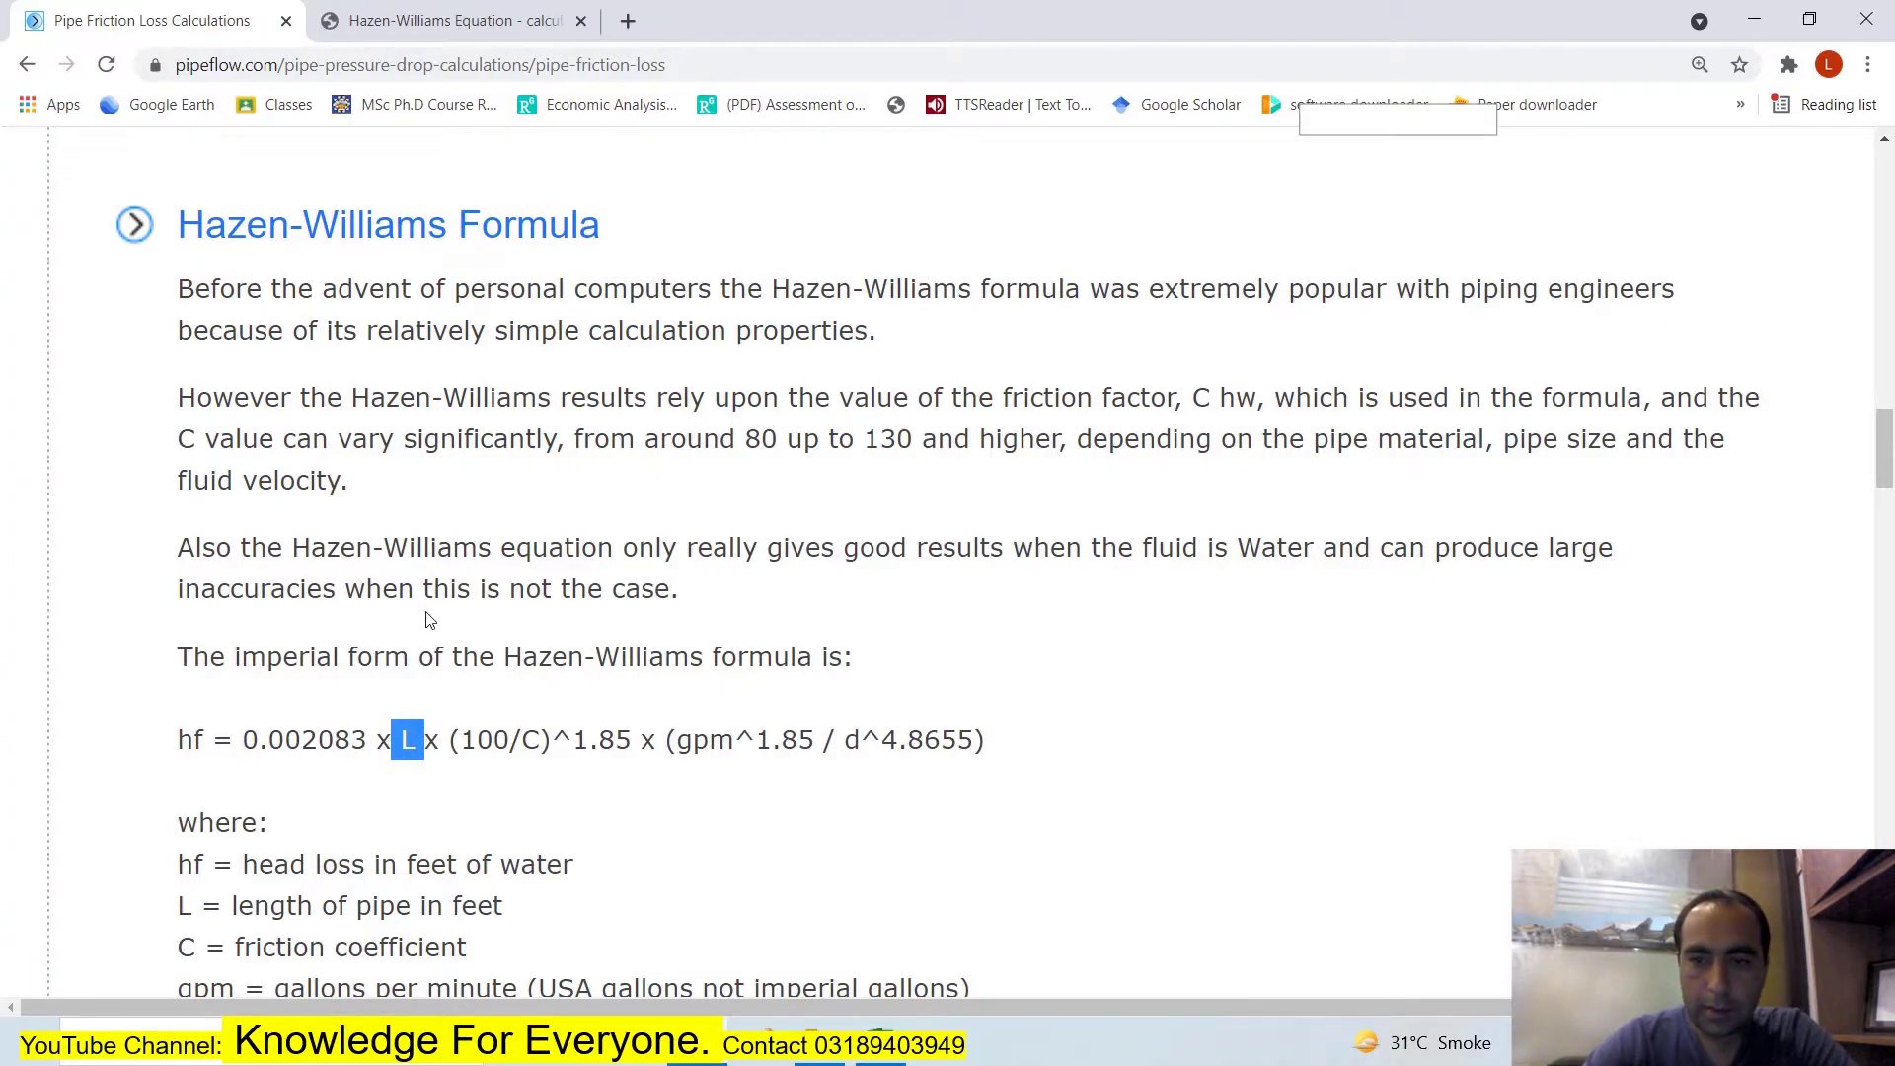
pyautogui.click(544, 755)
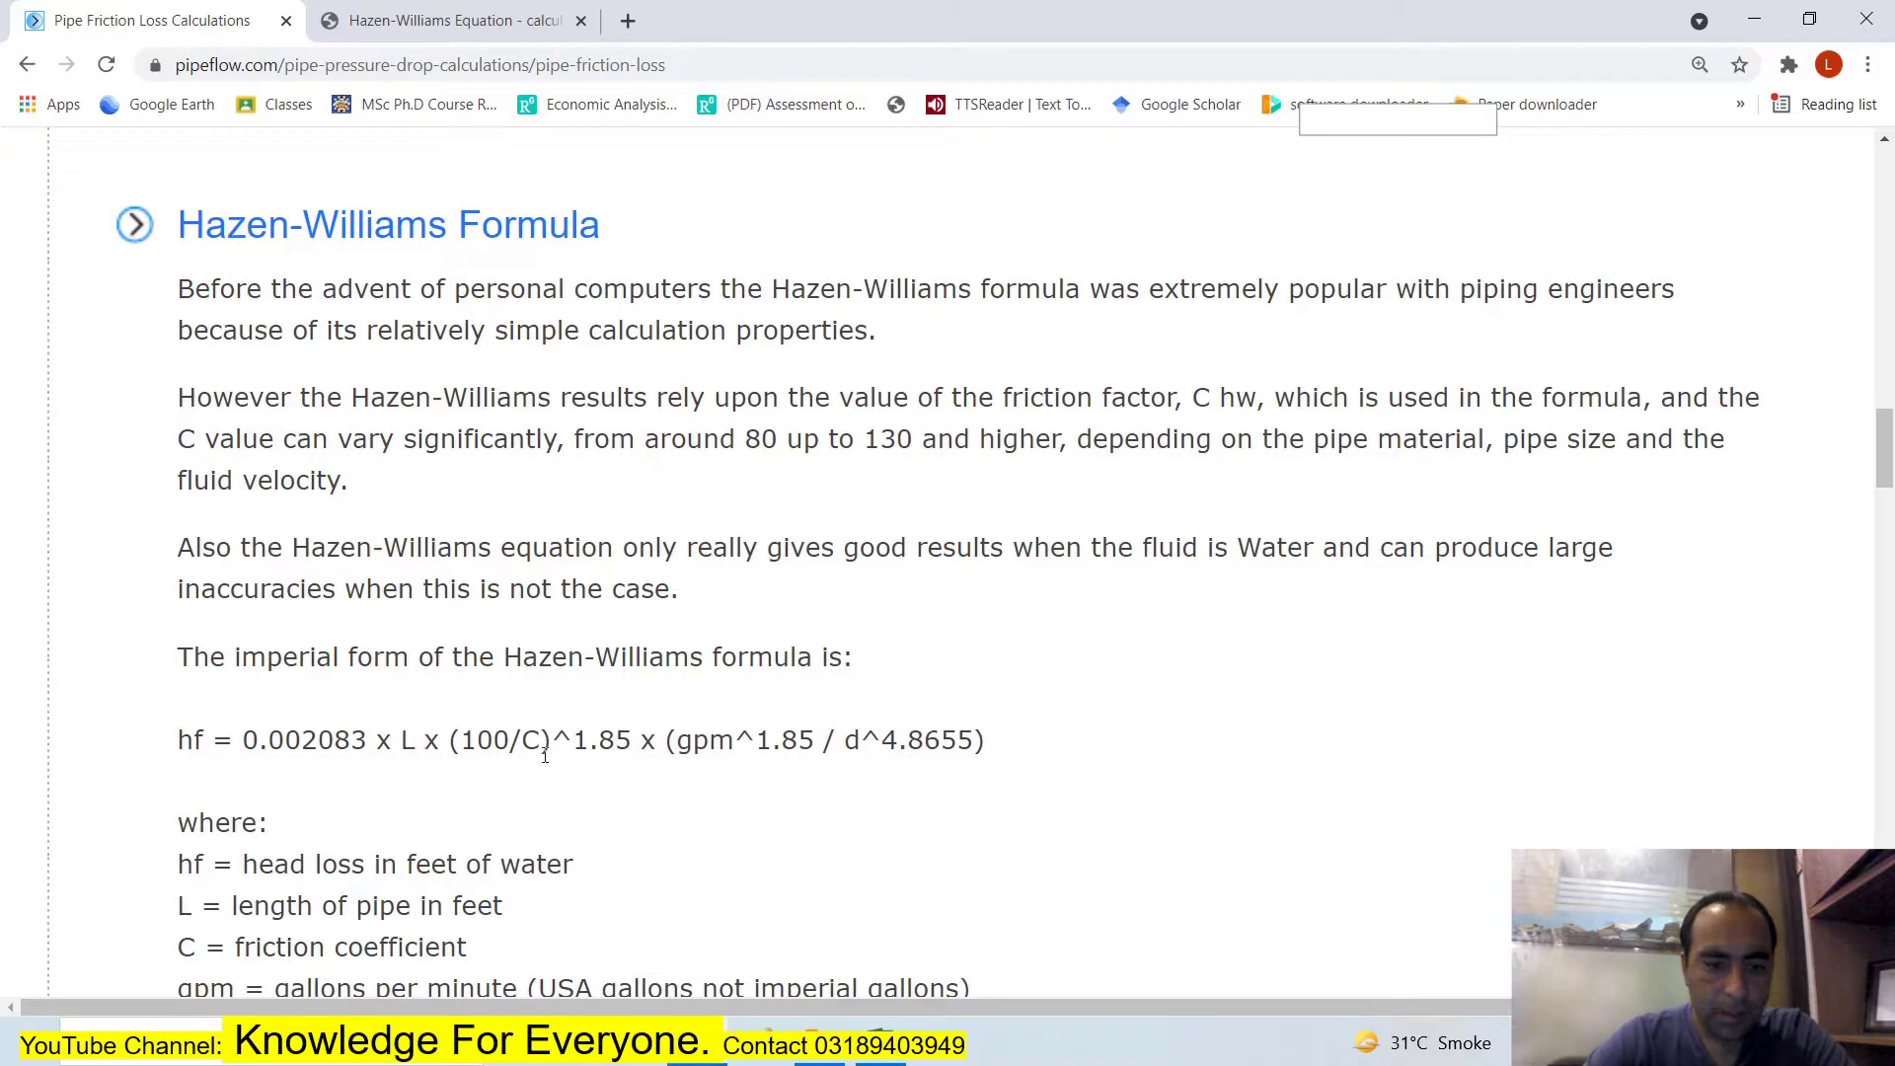
# Read the variable definitions and validity conditions below the formula, highlighting the Celsius water temperature in the notes.
pyautogui.scroll(-5, 329, 745)
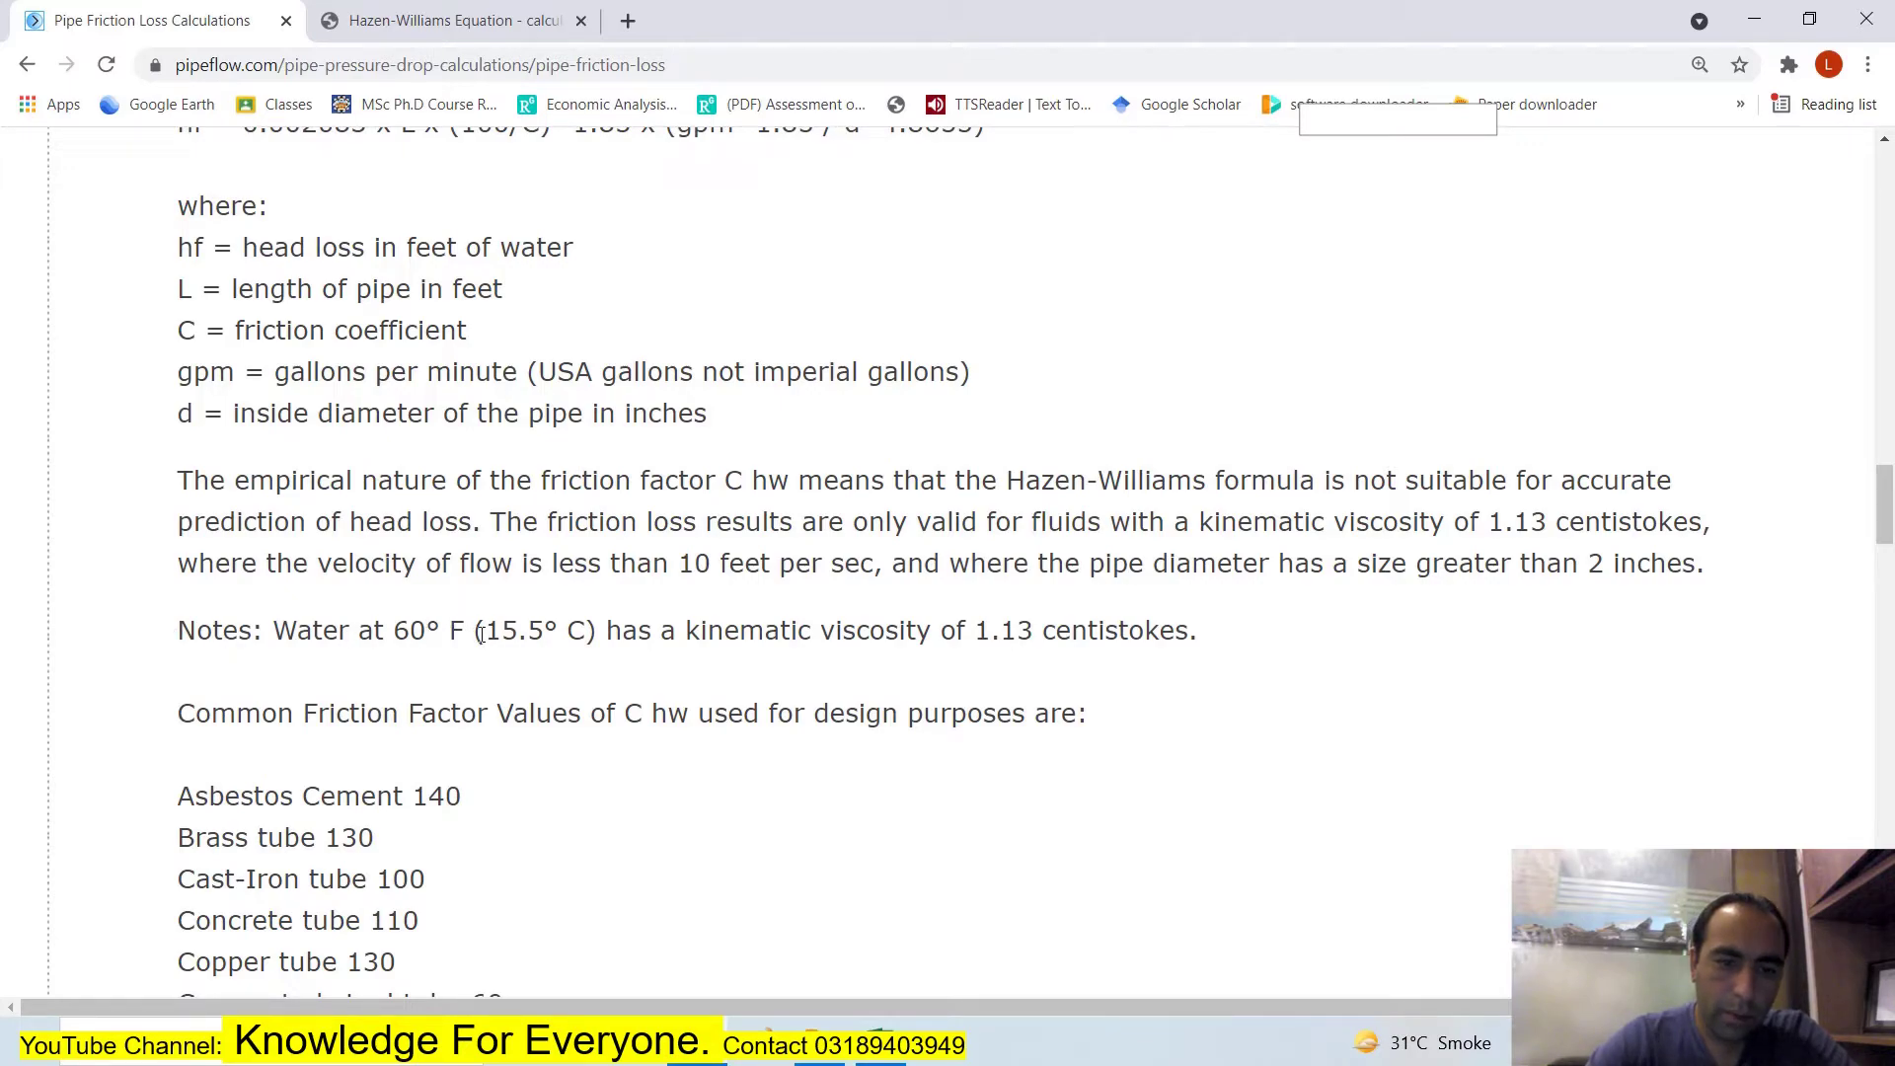
pyautogui.moveTo(481, 634); pyautogui.dragTo(560, 637)
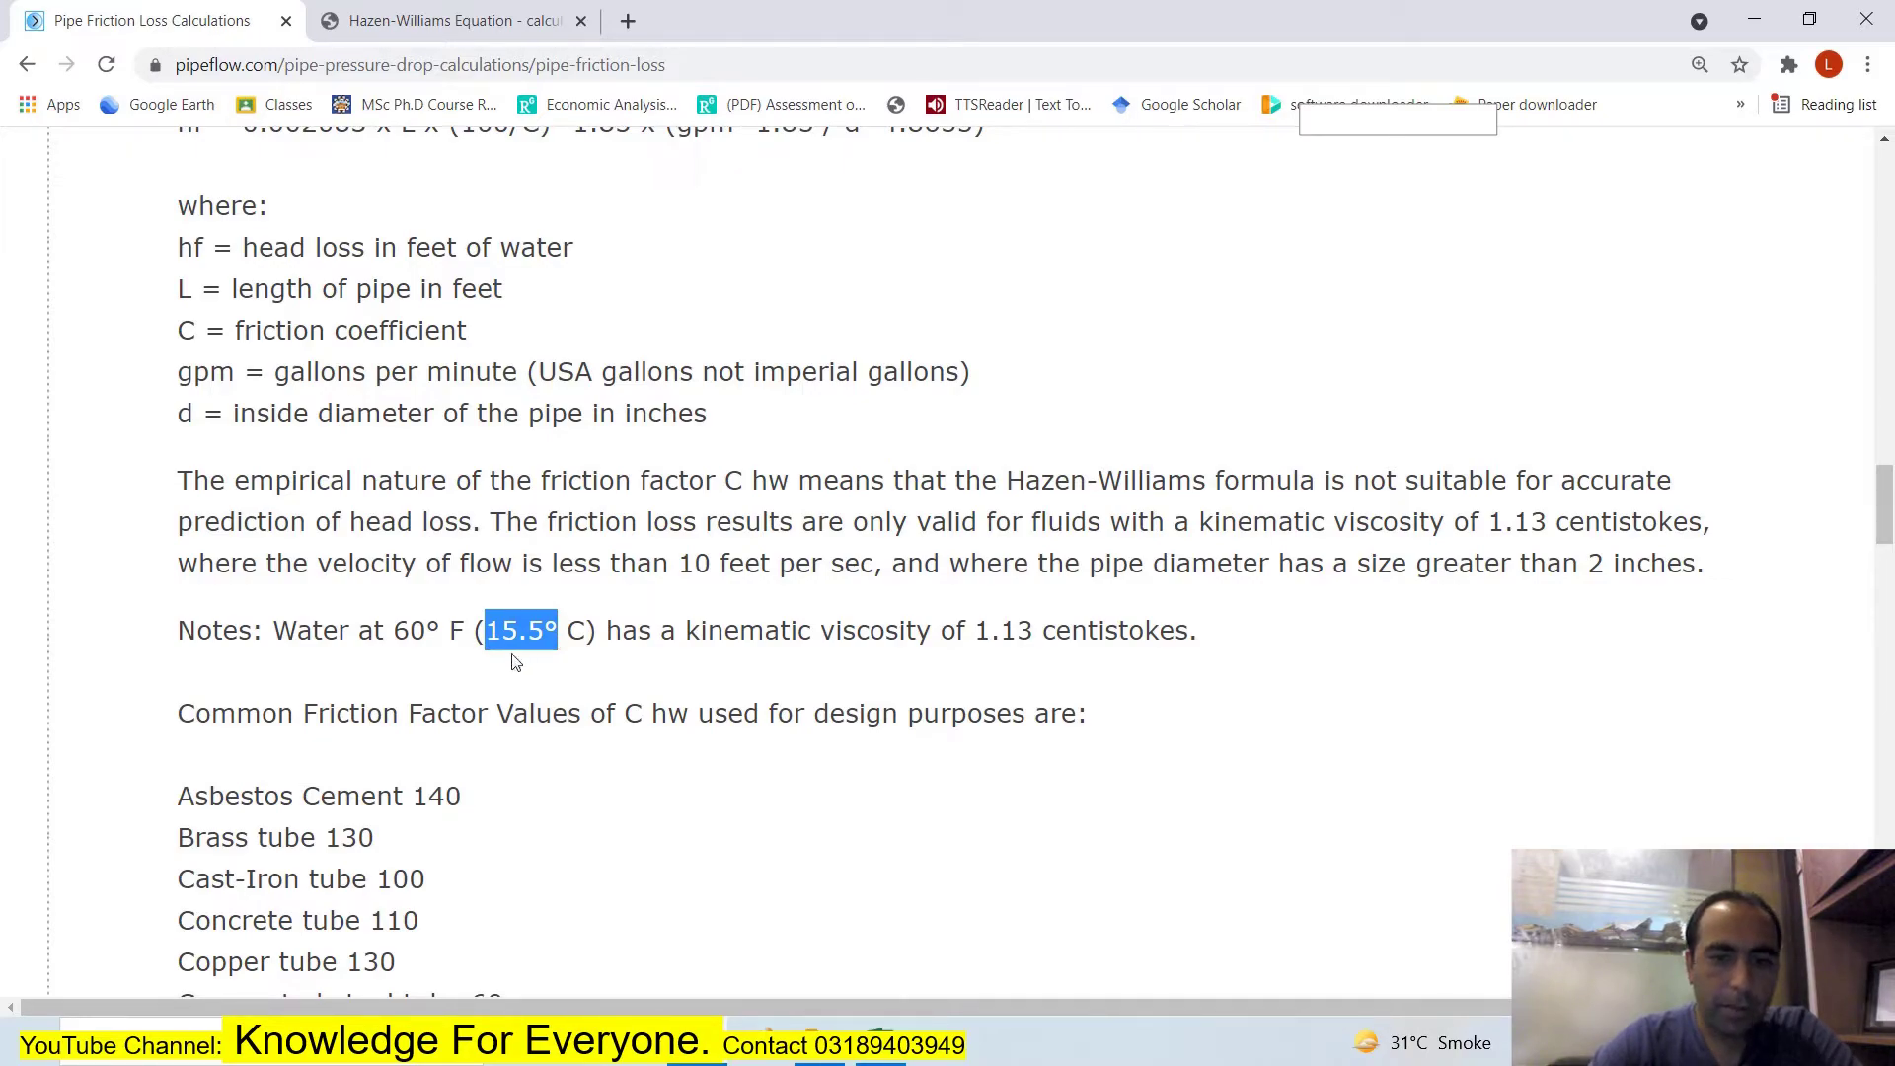
pyautogui.click(918, 446)
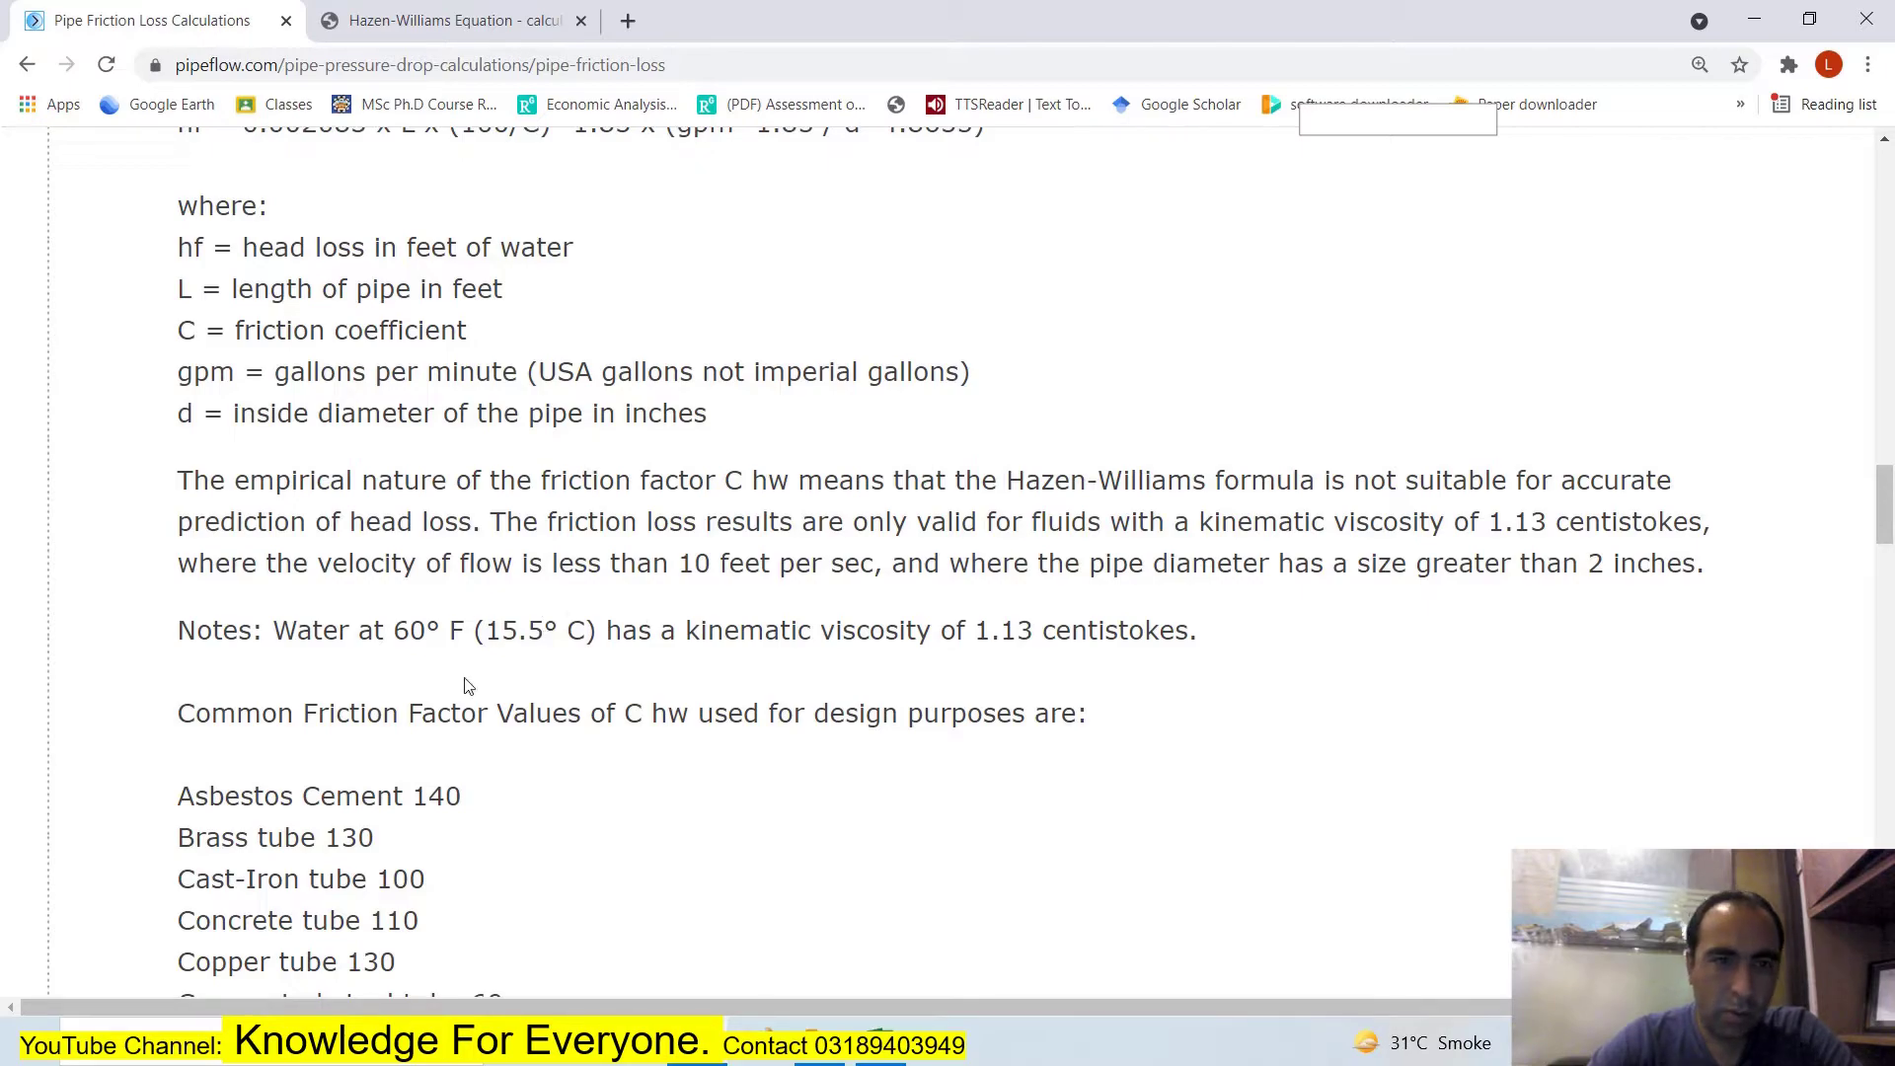
# Review the common C hw friction factor values by pipe material, highlighting the PVC pipe entry.
pyautogui.scroll(-3, 474, 681)
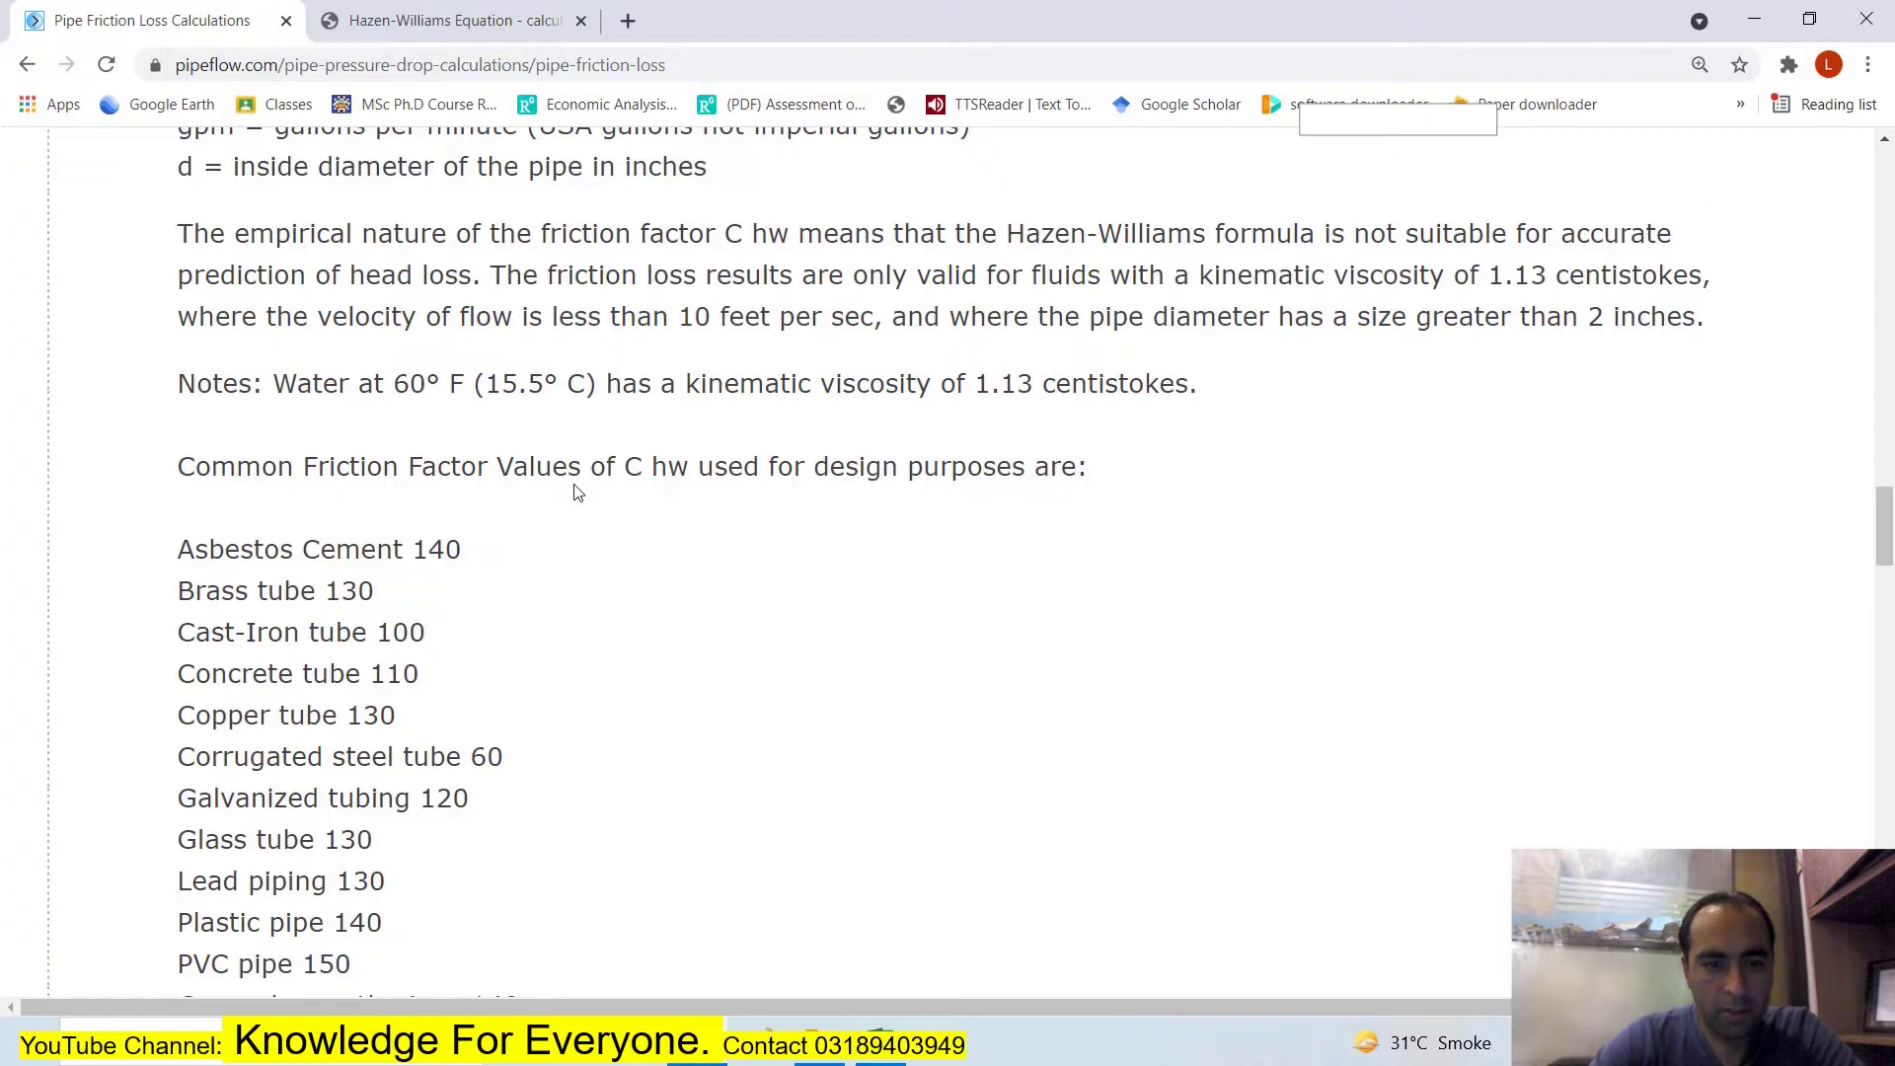
pyautogui.scroll(-3, 428, 540)
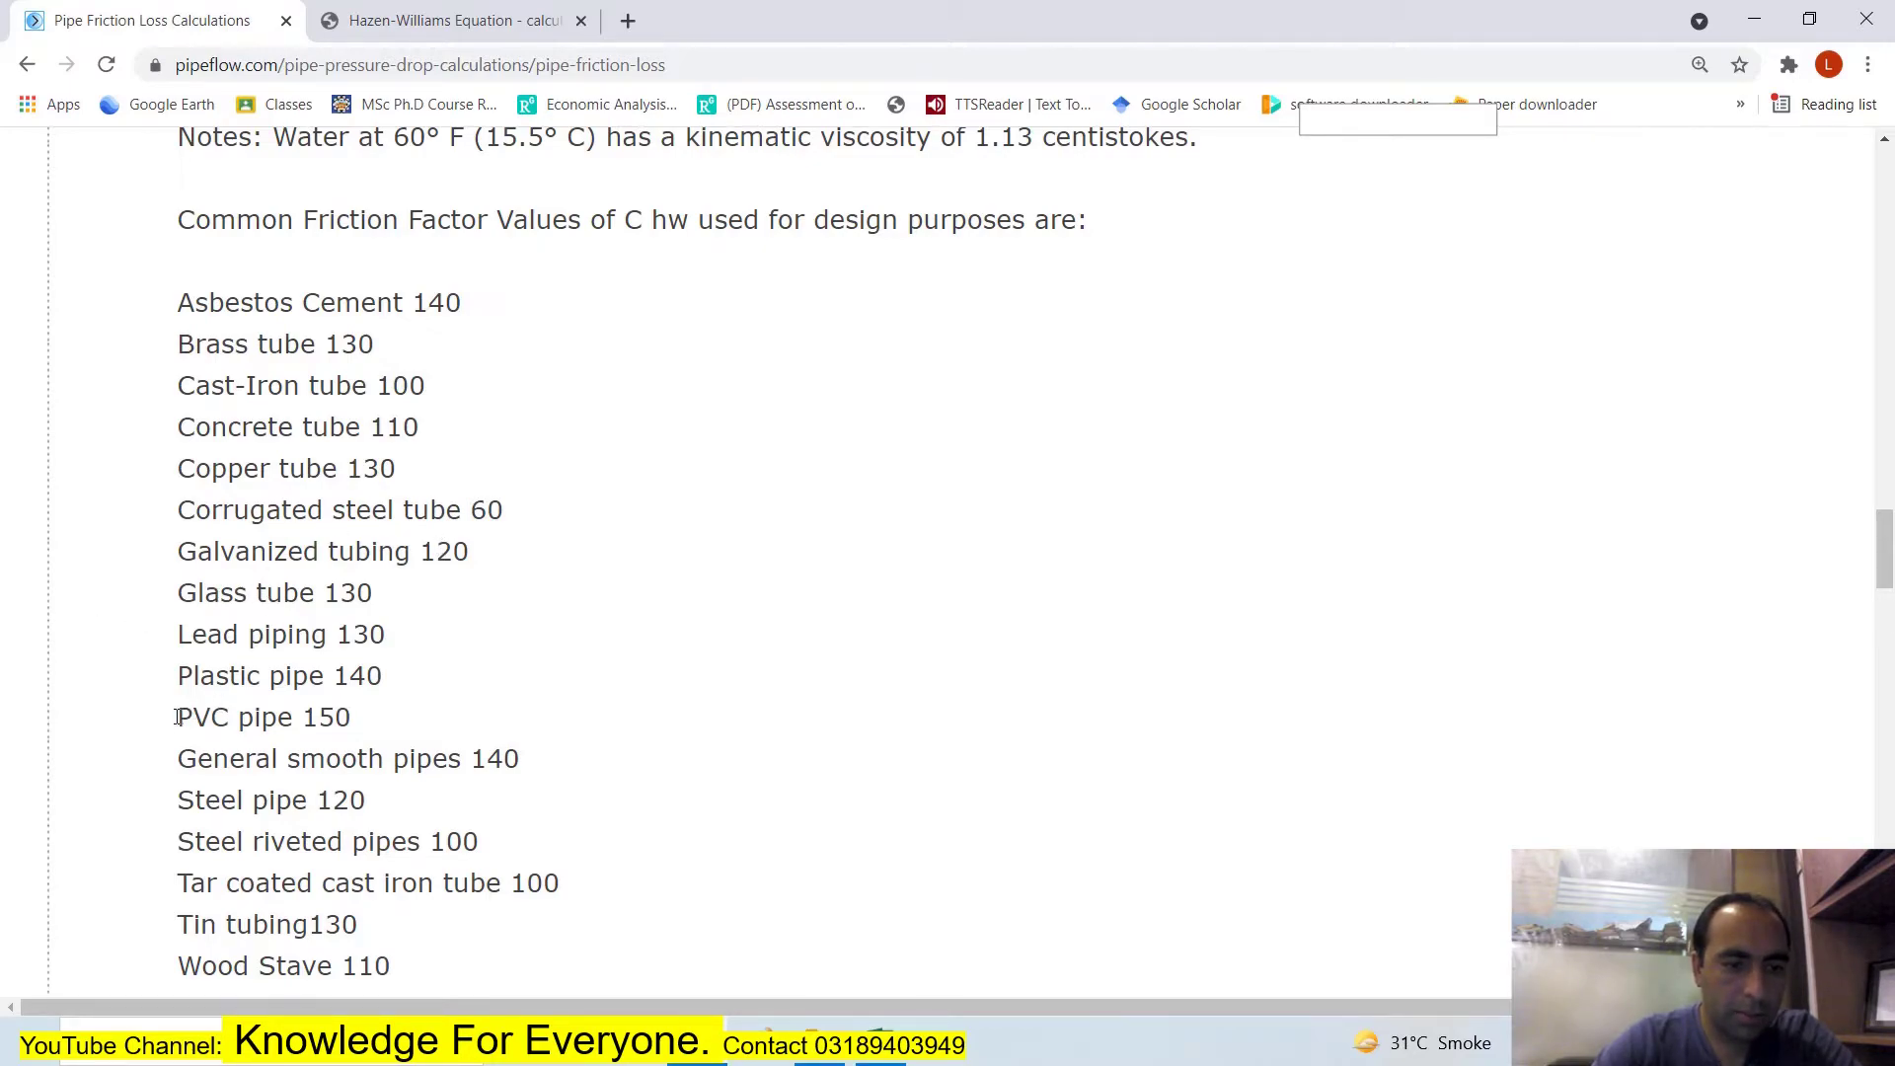
pyautogui.moveTo(176, 716); pyautogui.dragTo(439, 732)
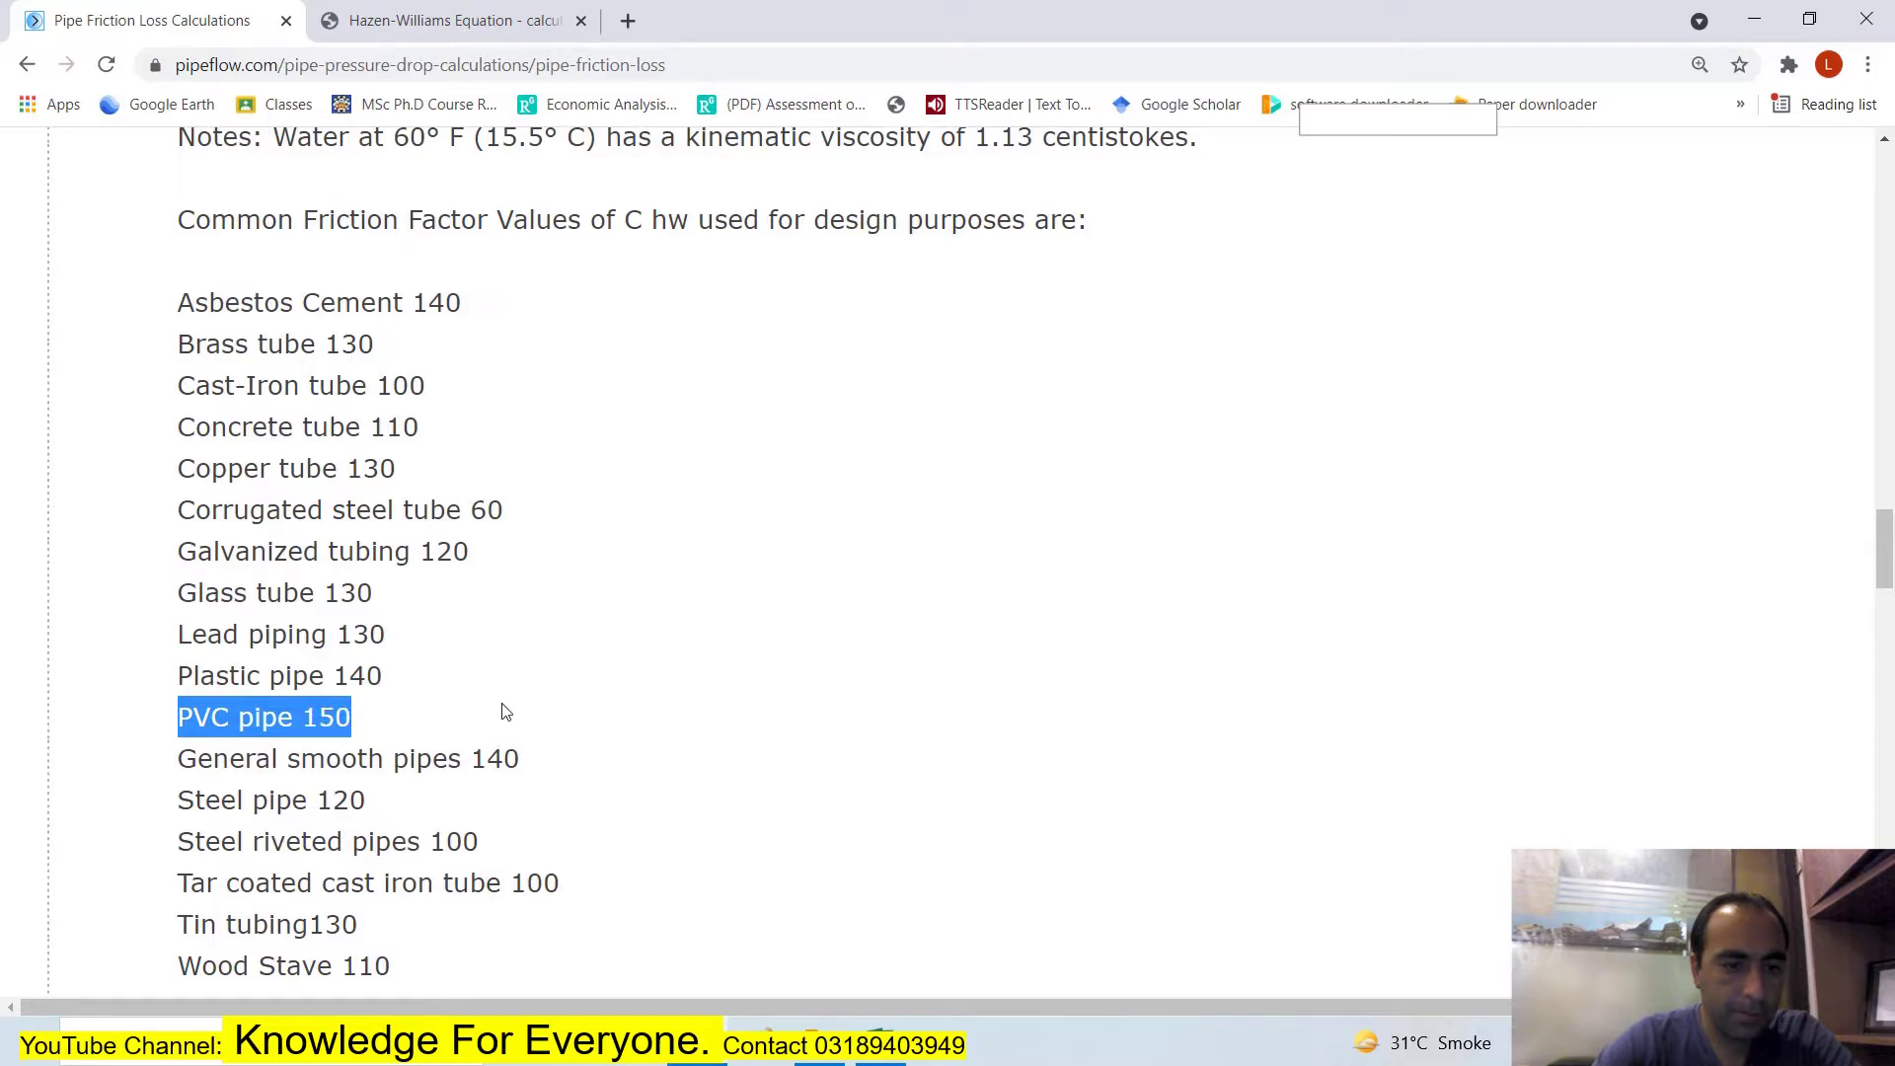
pyautogui.scroll(-3, 491, 635)
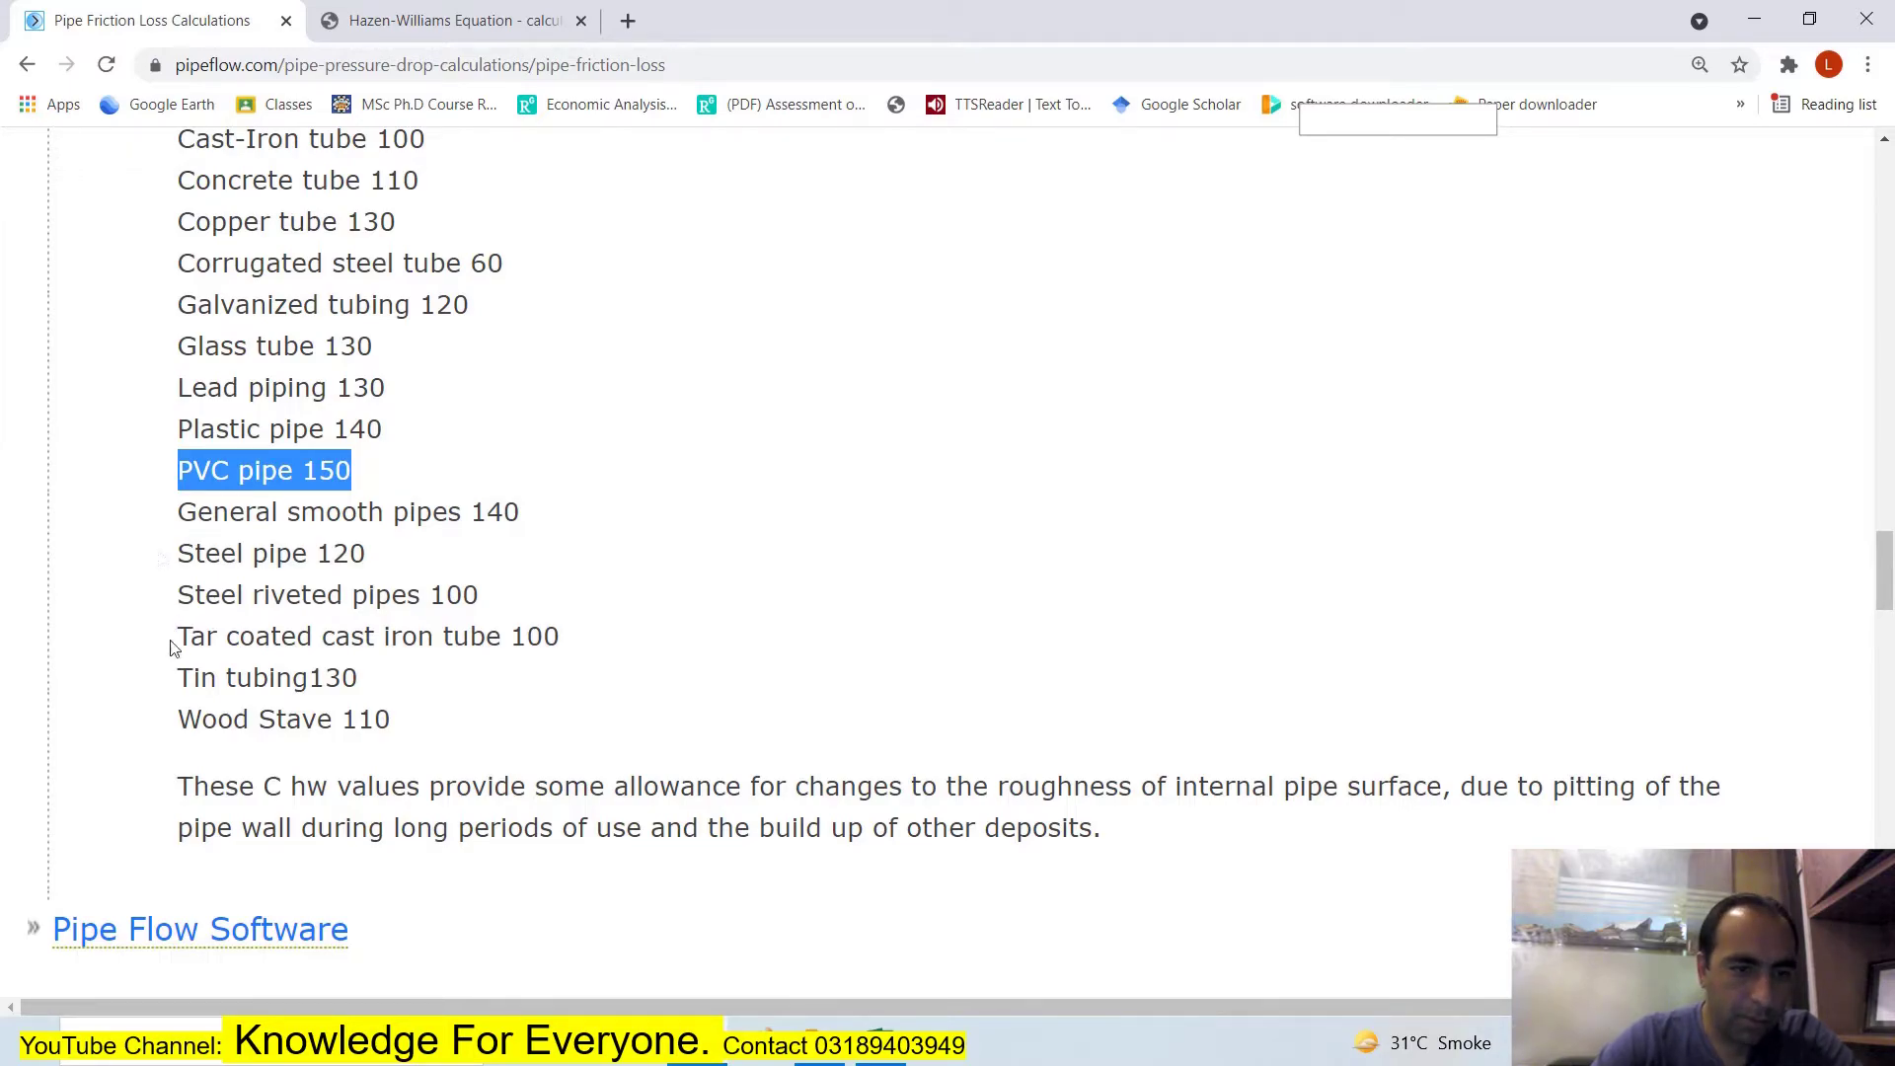
pyautogui.scroll(1, 196, 469)
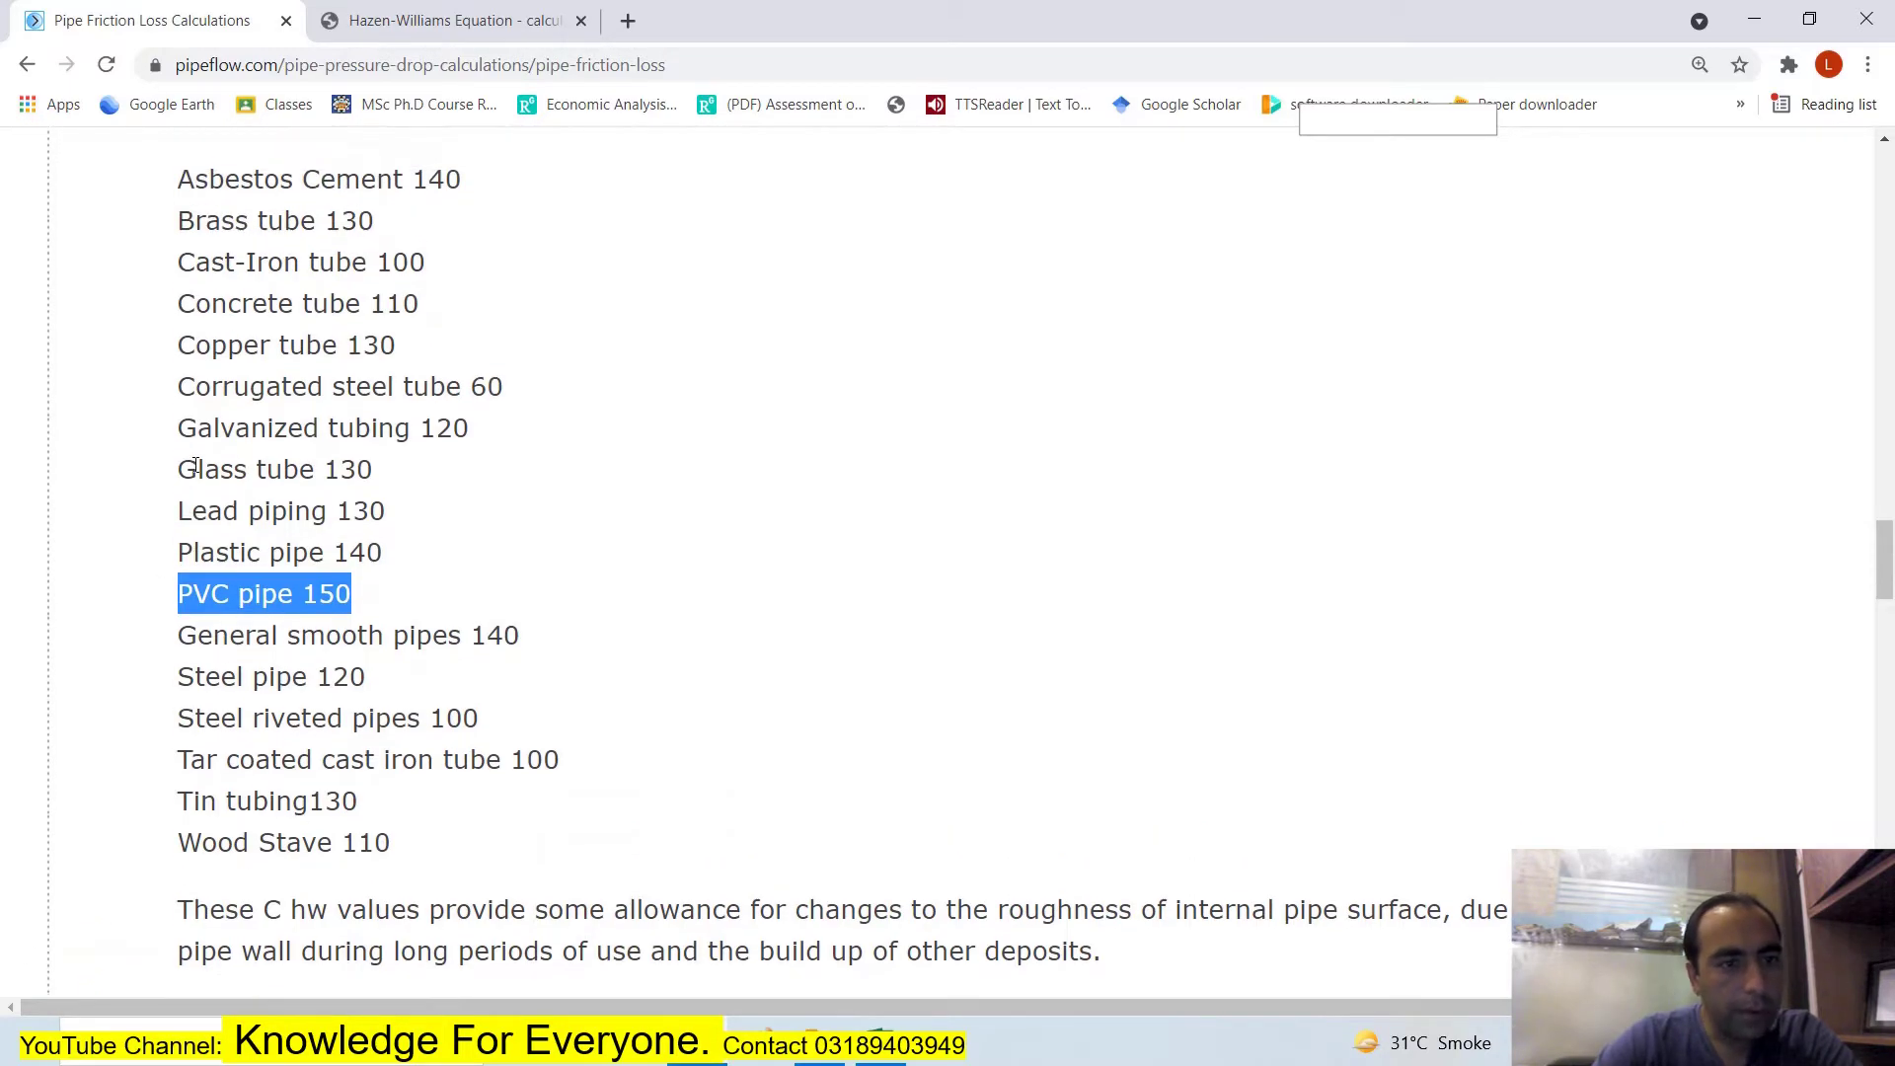
pyautogui.click(677, 546)
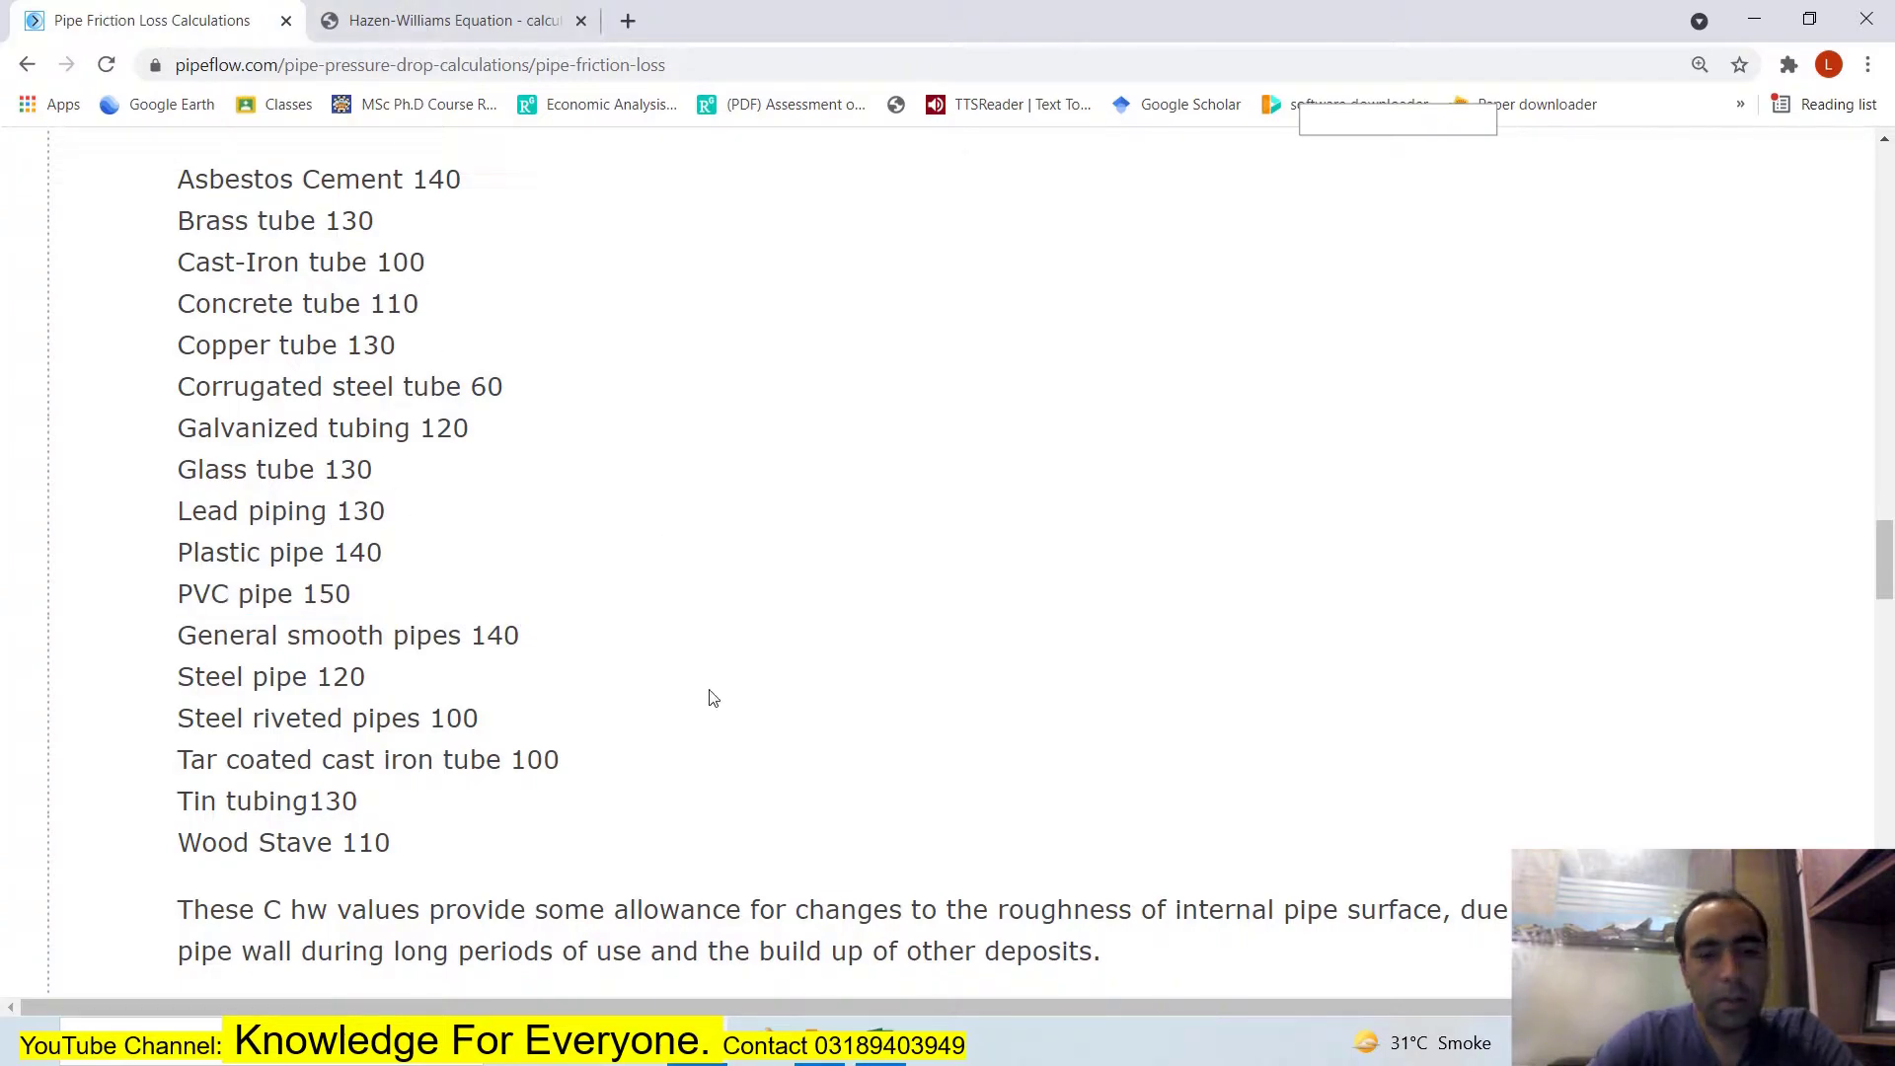
pyautogui.scroll(-3, 855, 553)
pyautogui.scroll(3, 691, 567)
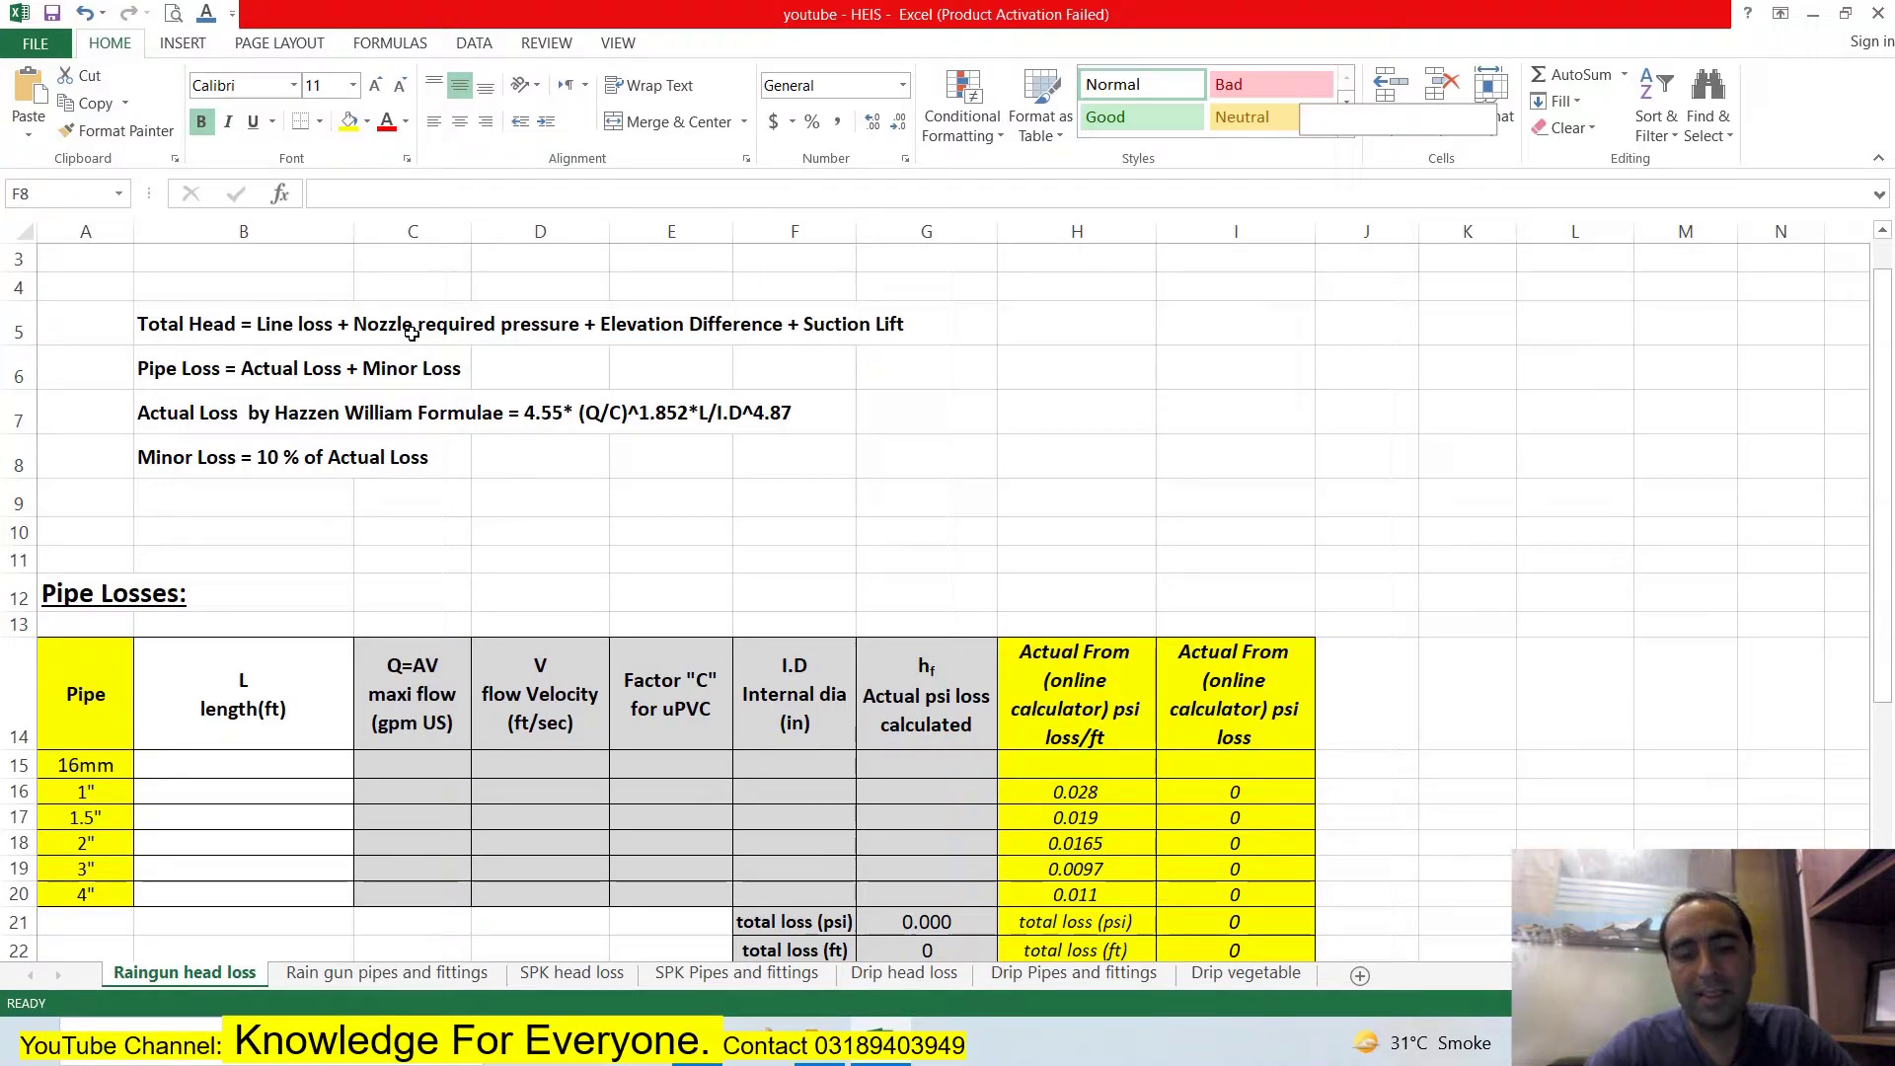
# Switch back to Chrome and search Google for "rain bird" in a new tab.
pyautogui.hotkey('alt', 'Tab')
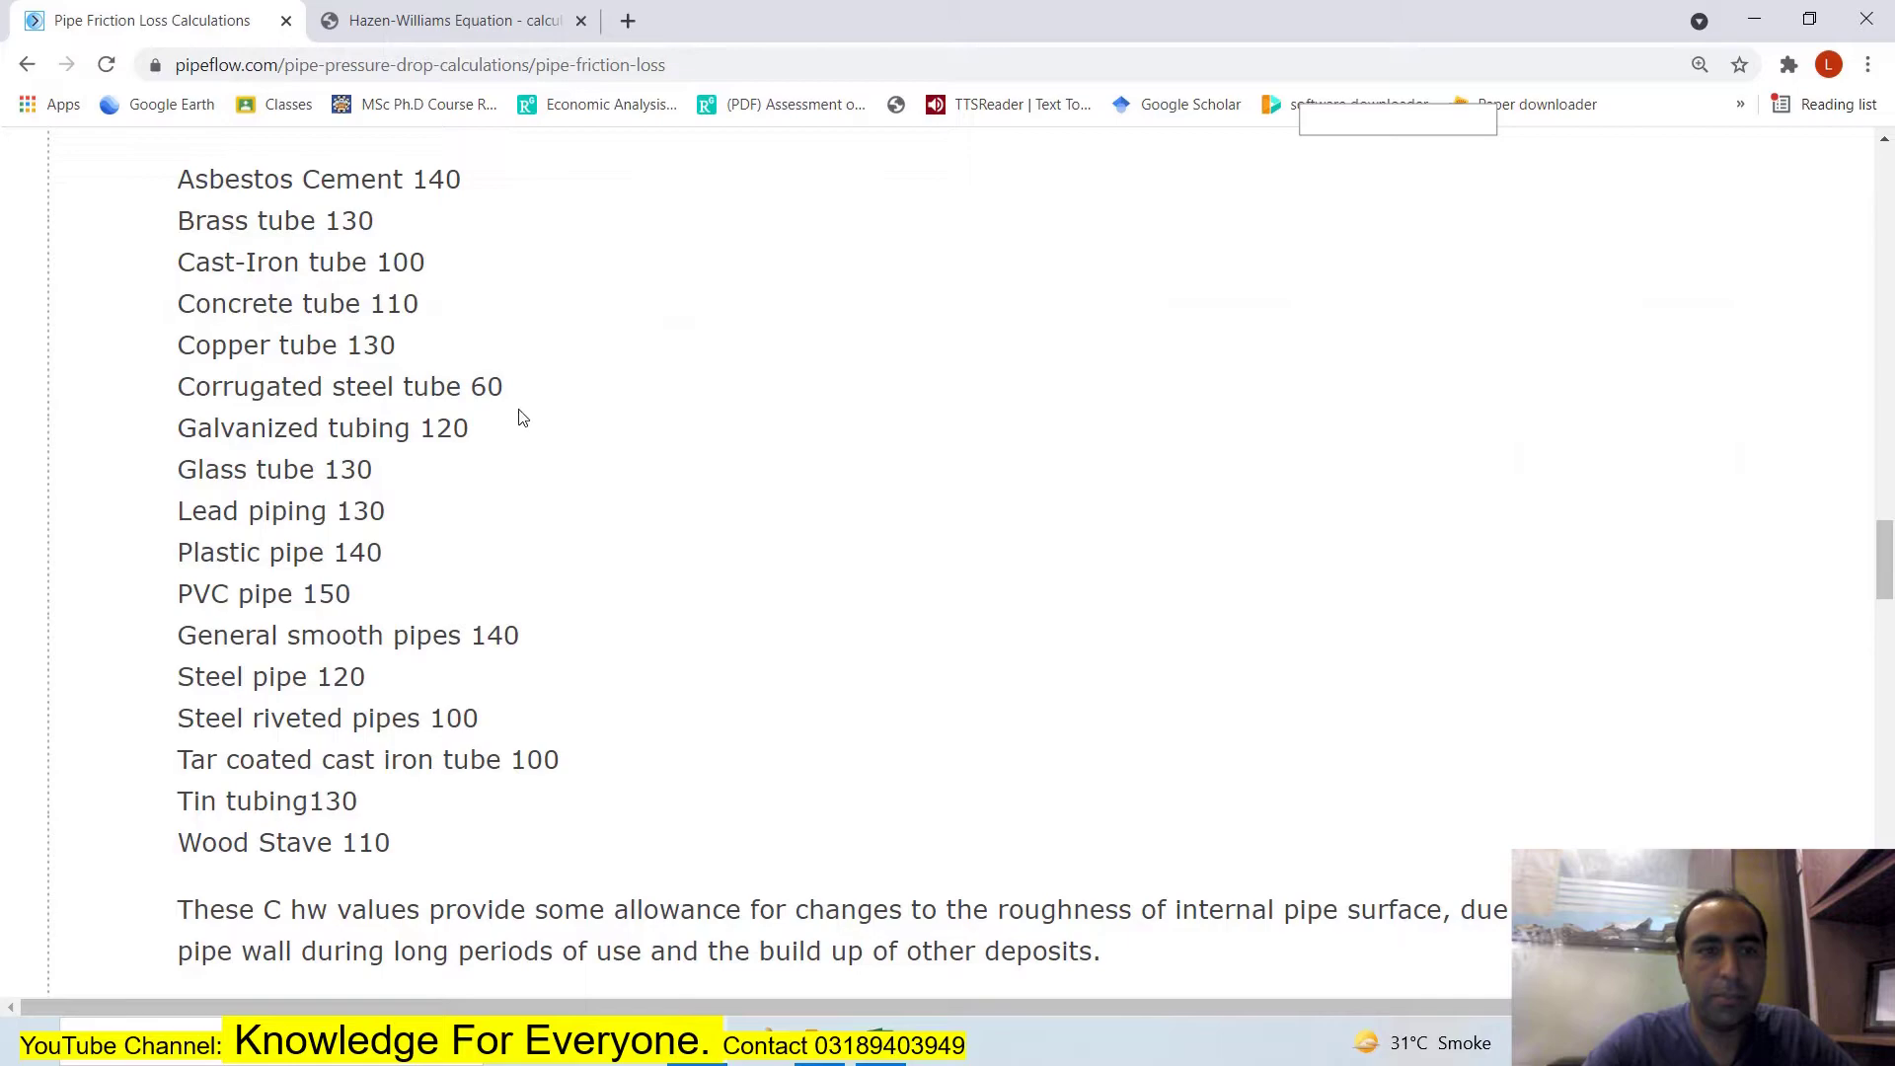
pyautogui.click(627, 18)
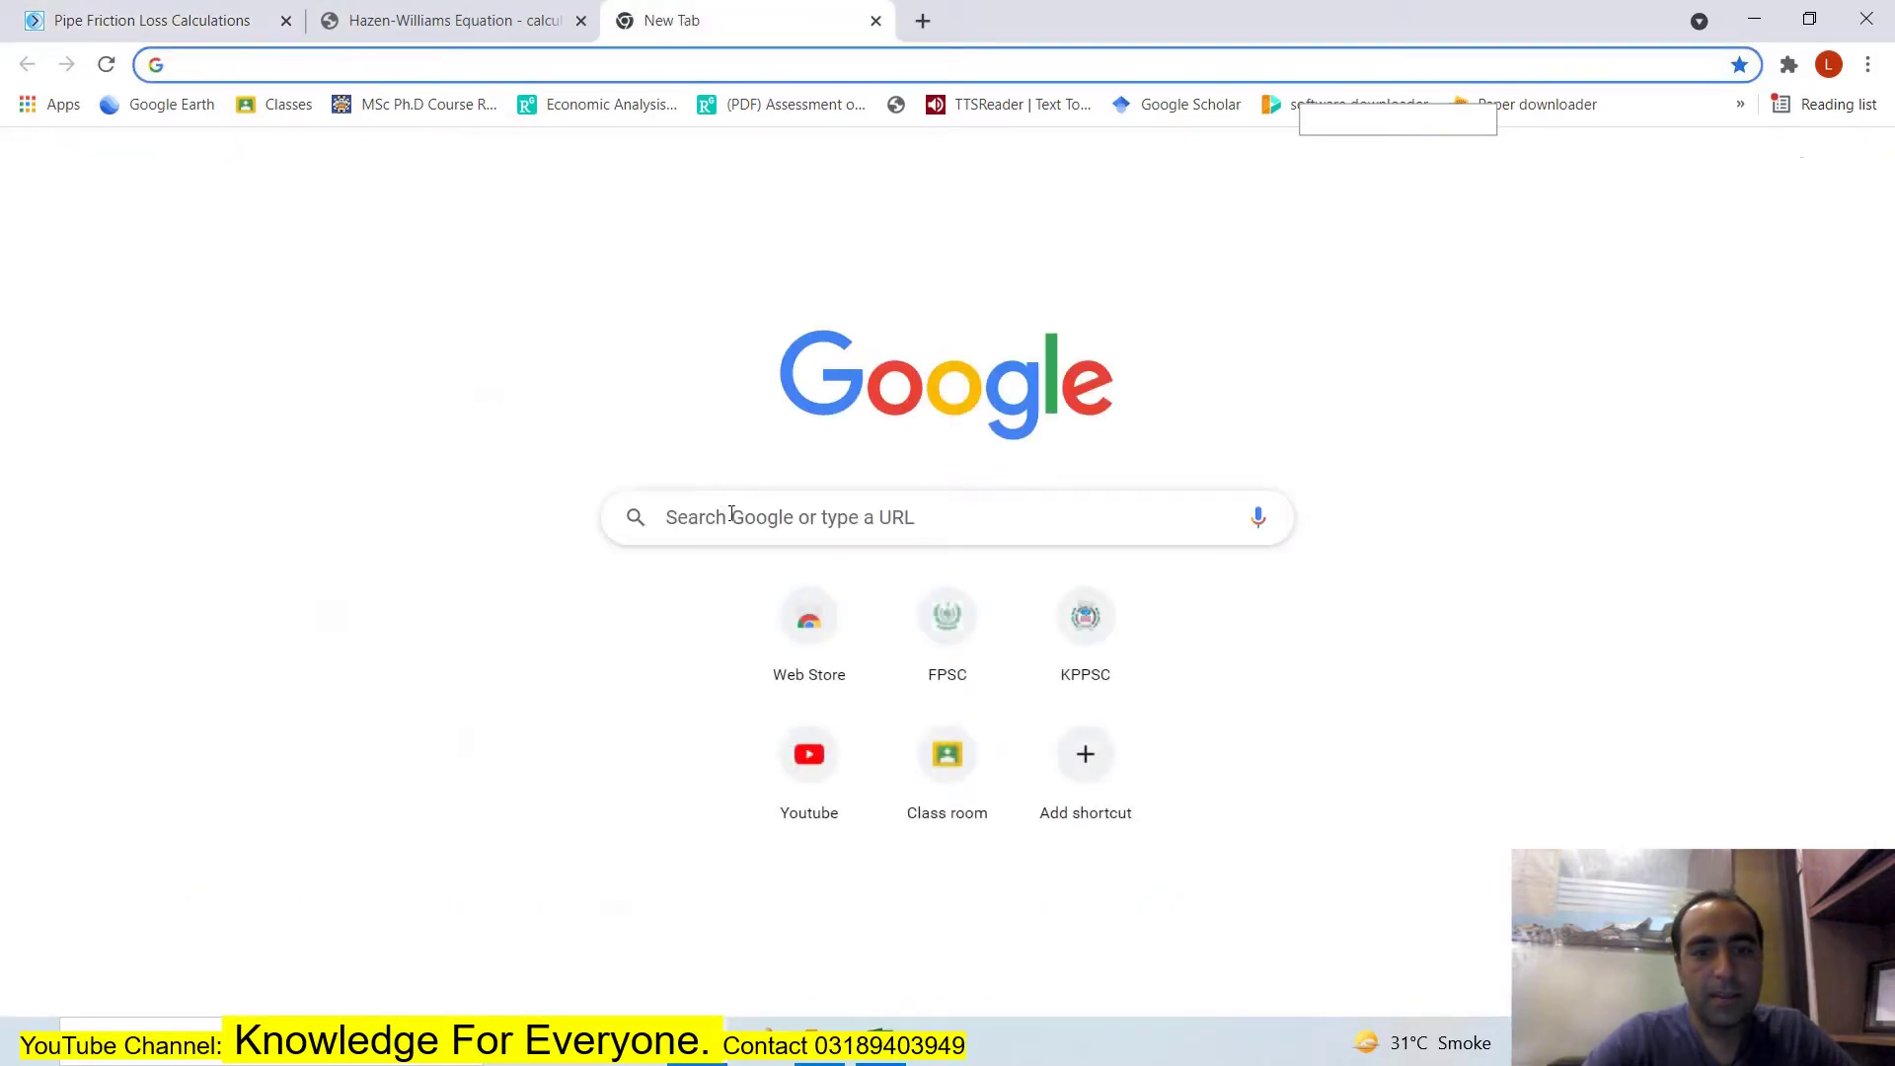
pyautogui.click(732, 514)
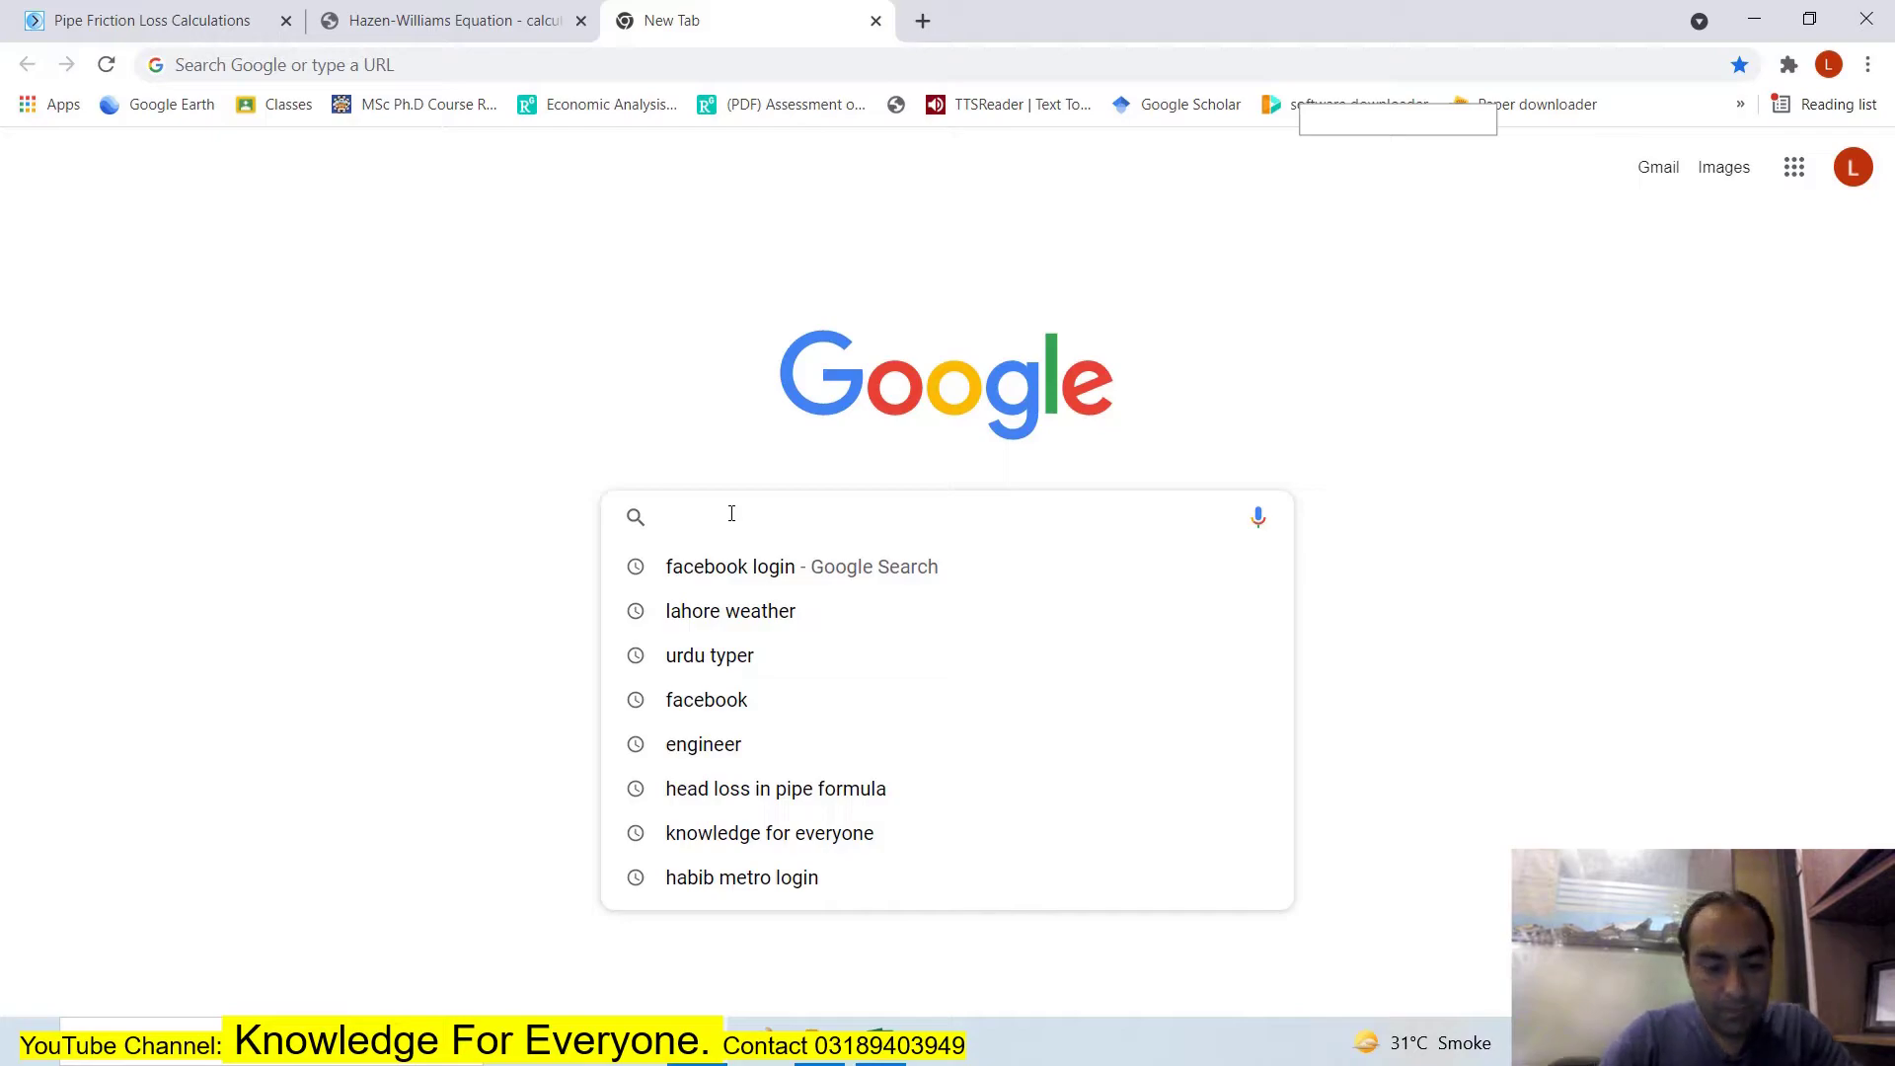
pyautogui.write('rain bir')
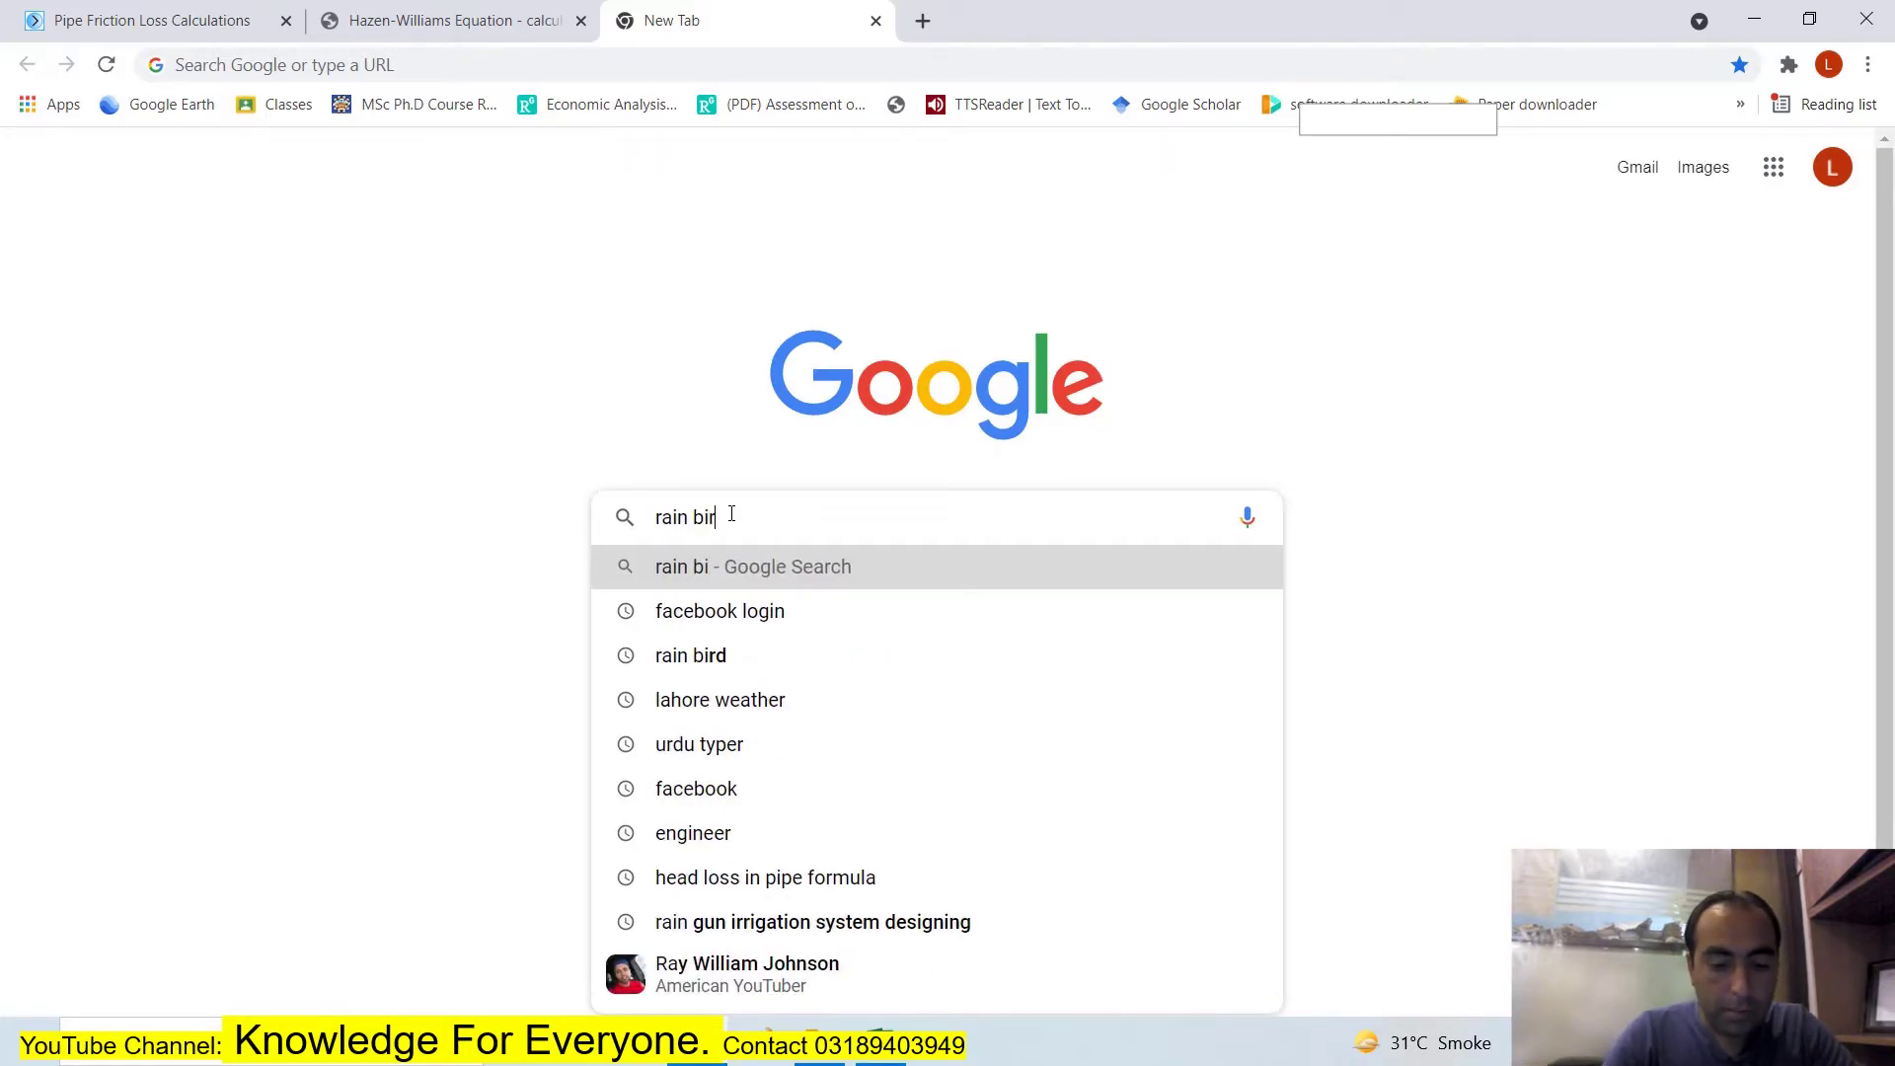
pyautogui.write('d')
pyautogui.press('Return')
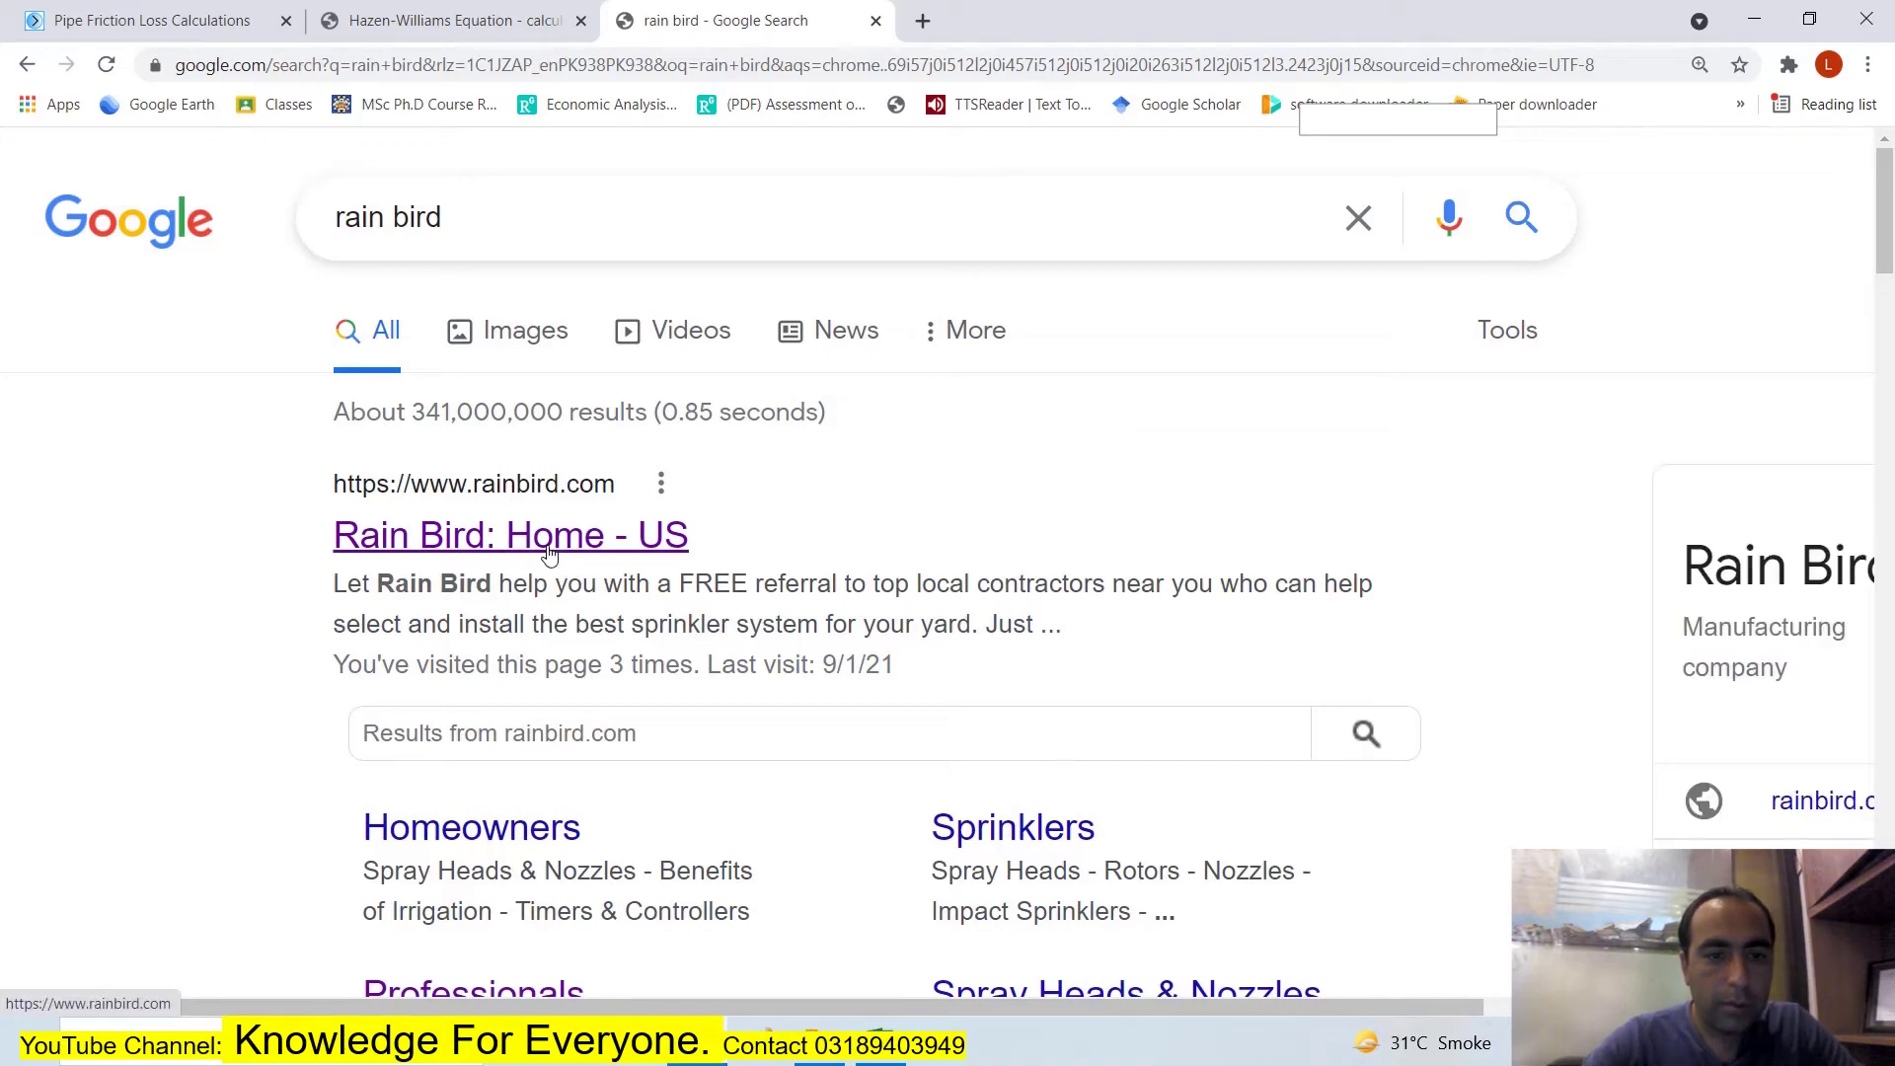
# Open the Rain Bird US home page from the results and look over its Professionals section.
pyautogui.click(454, 534)
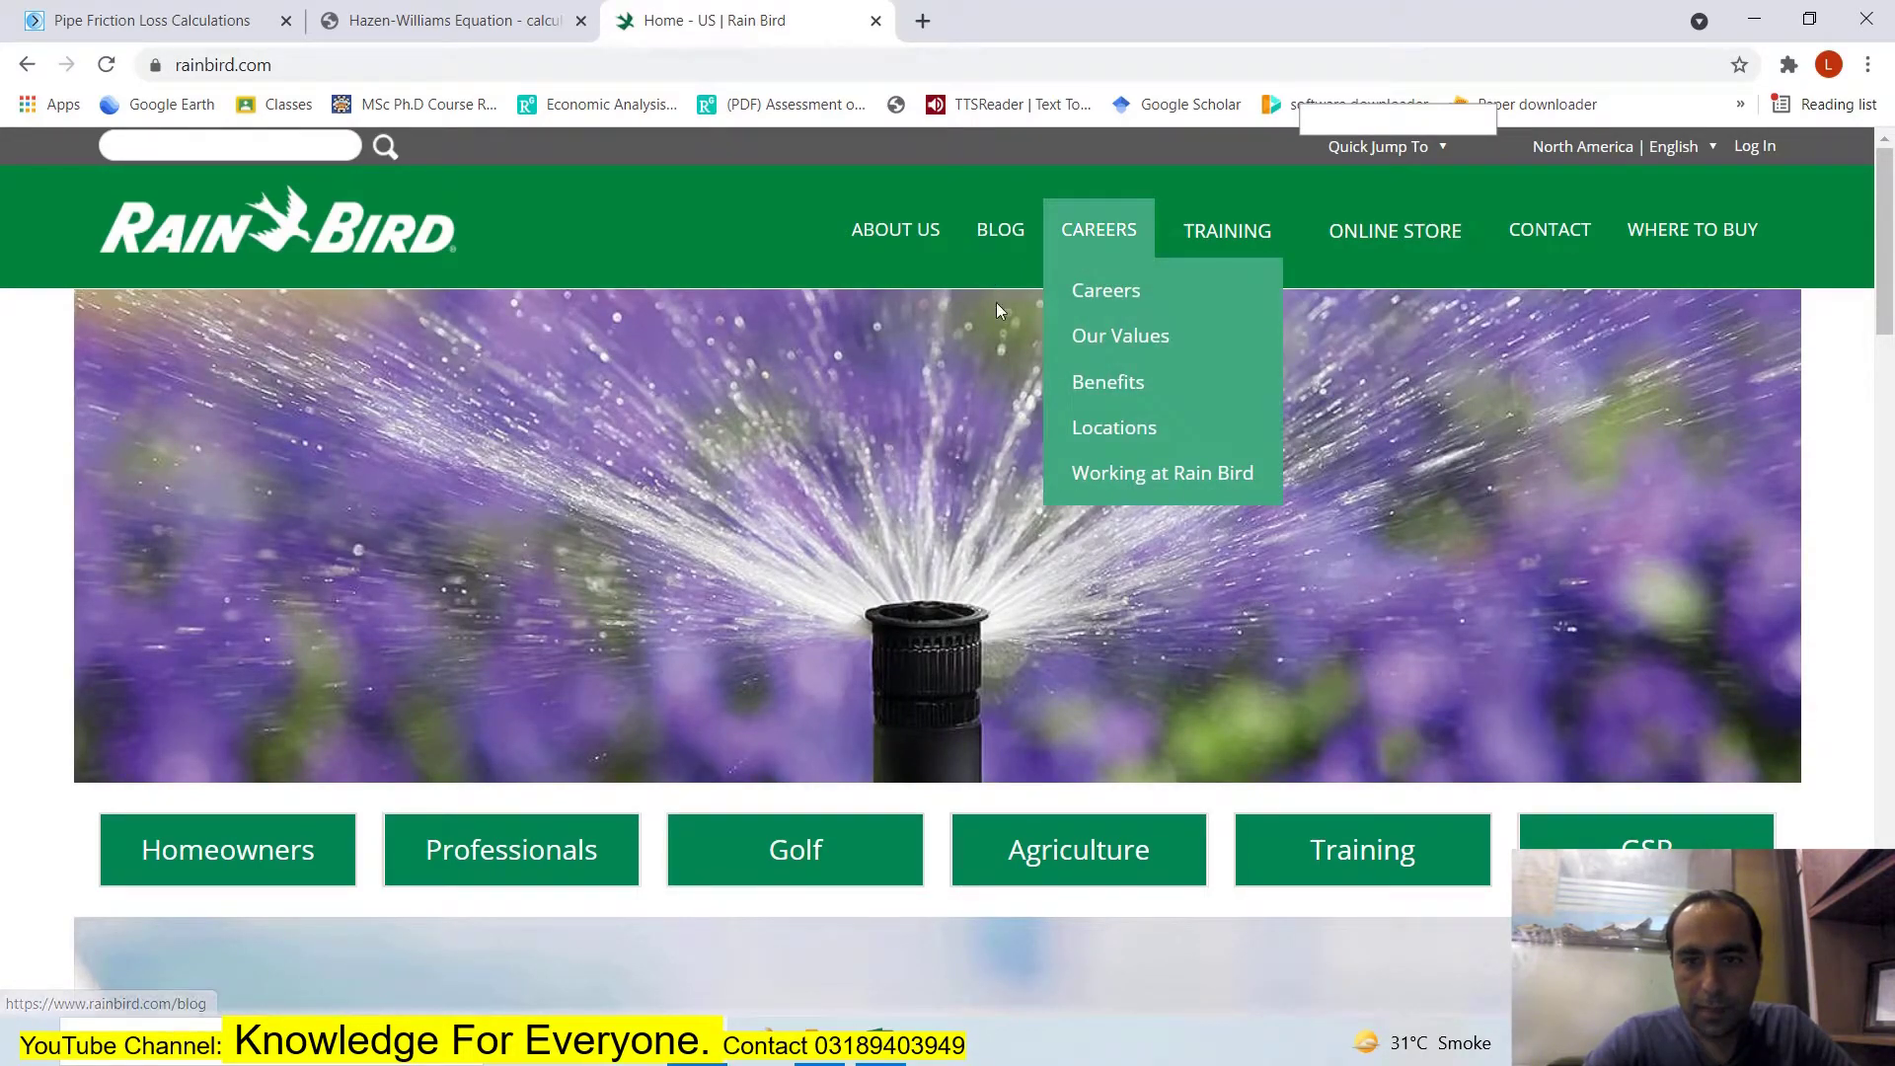
pyautogui.click(577, 866)
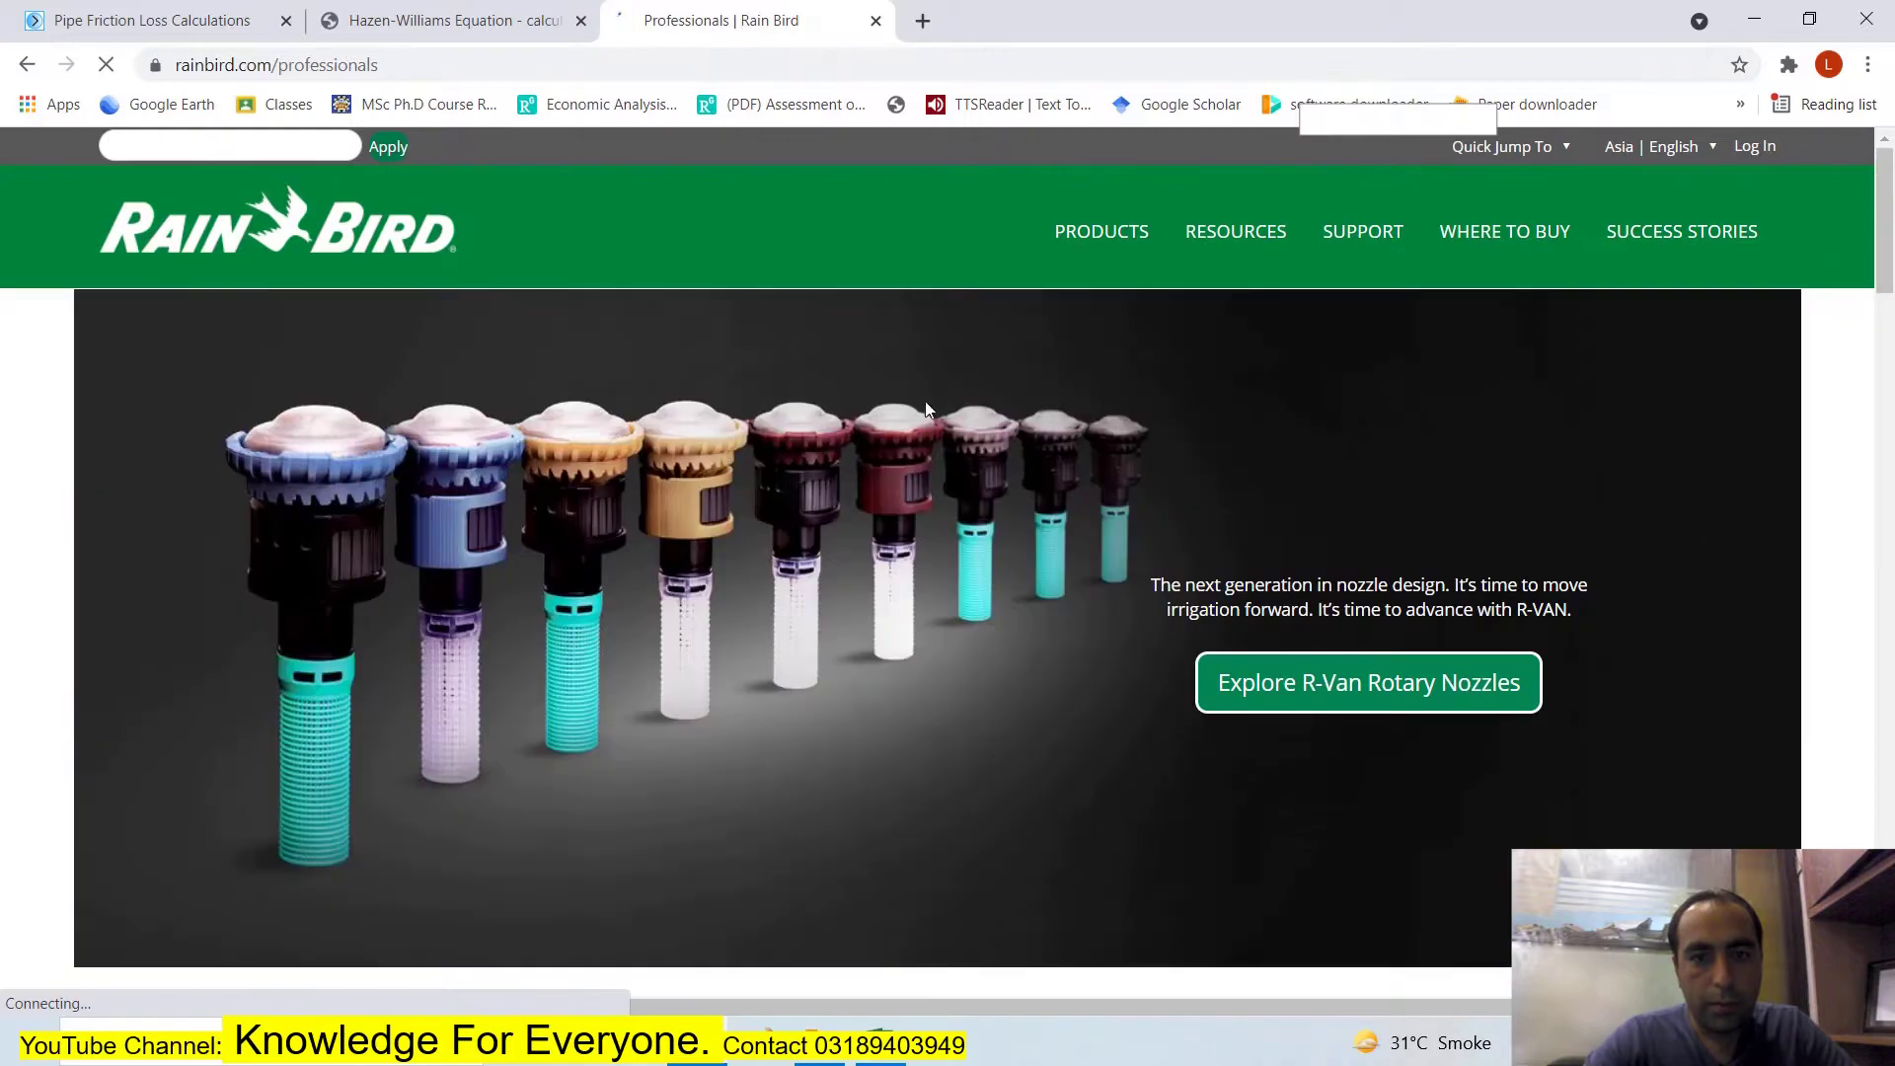
pyautogui.moveTo(1086, 233)
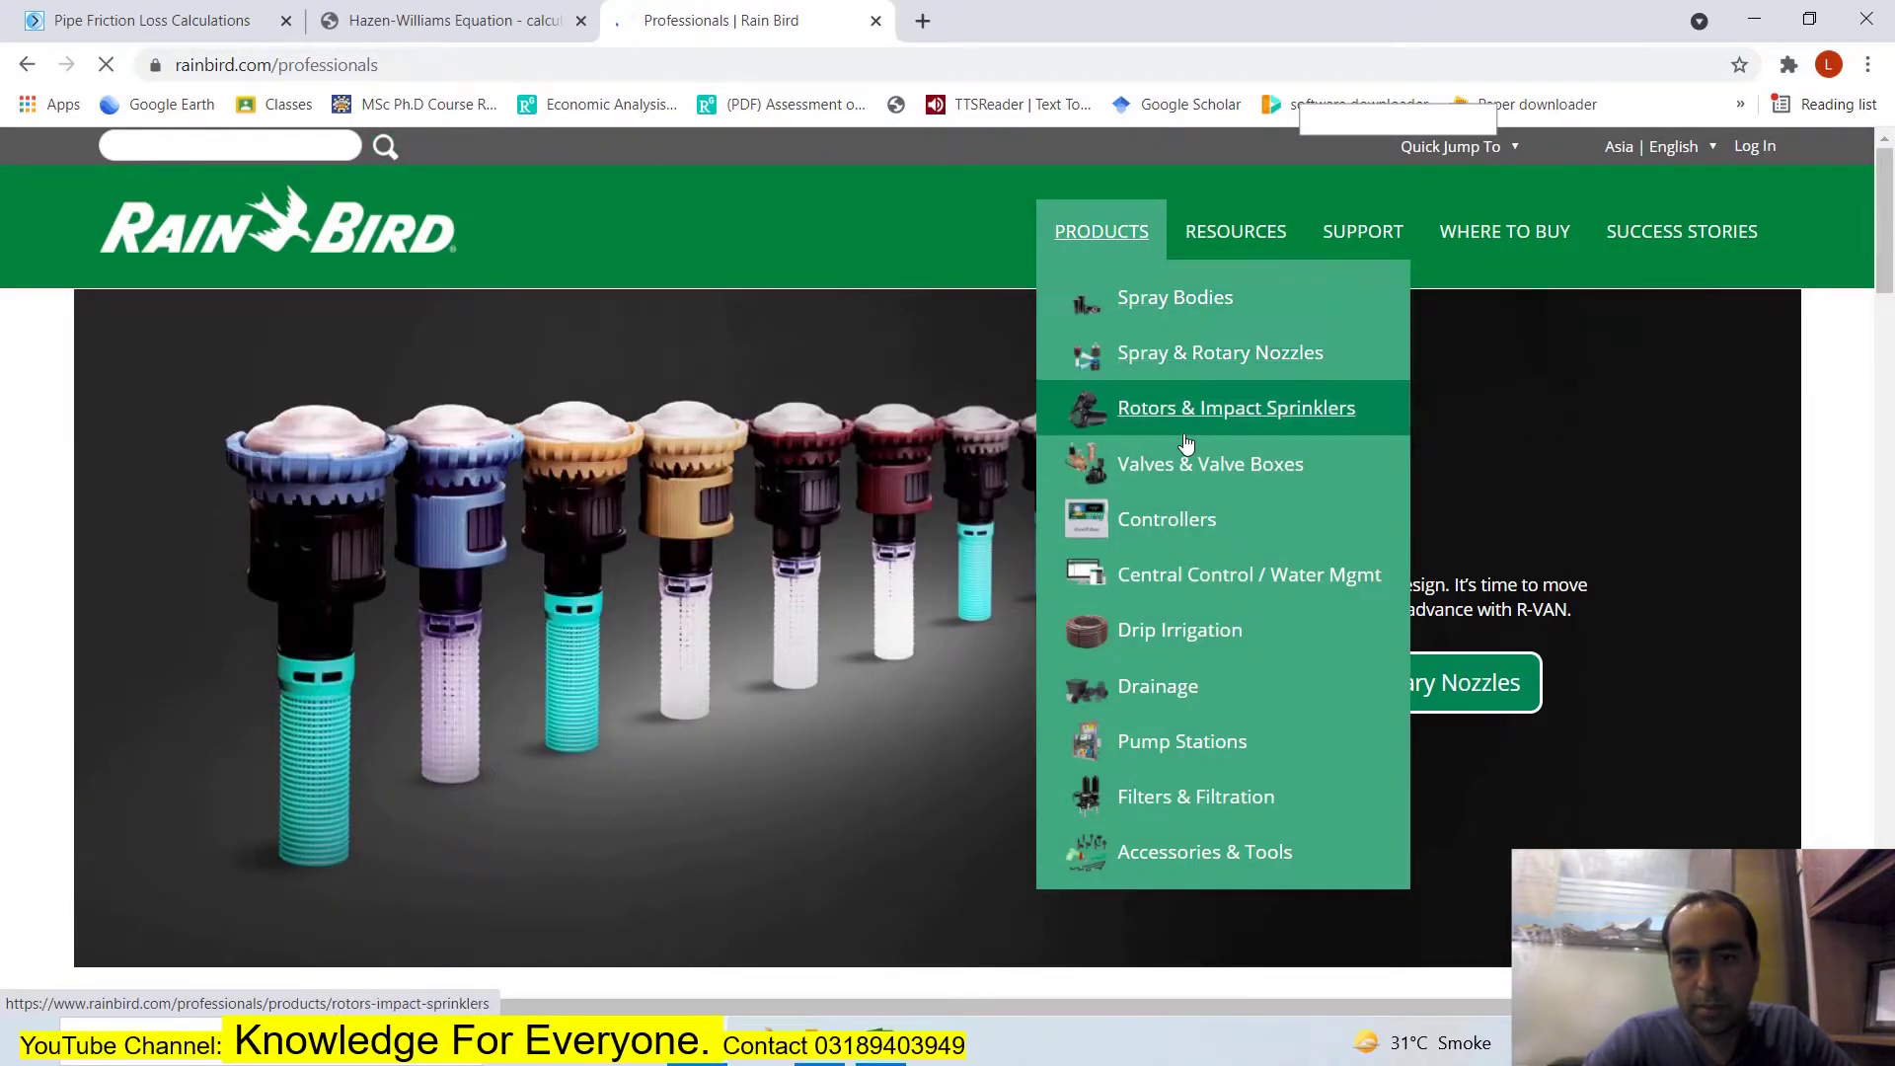
pyautogui.moveTo(1188, 426)
pyautogui.scroll(-7, 1054, 483)
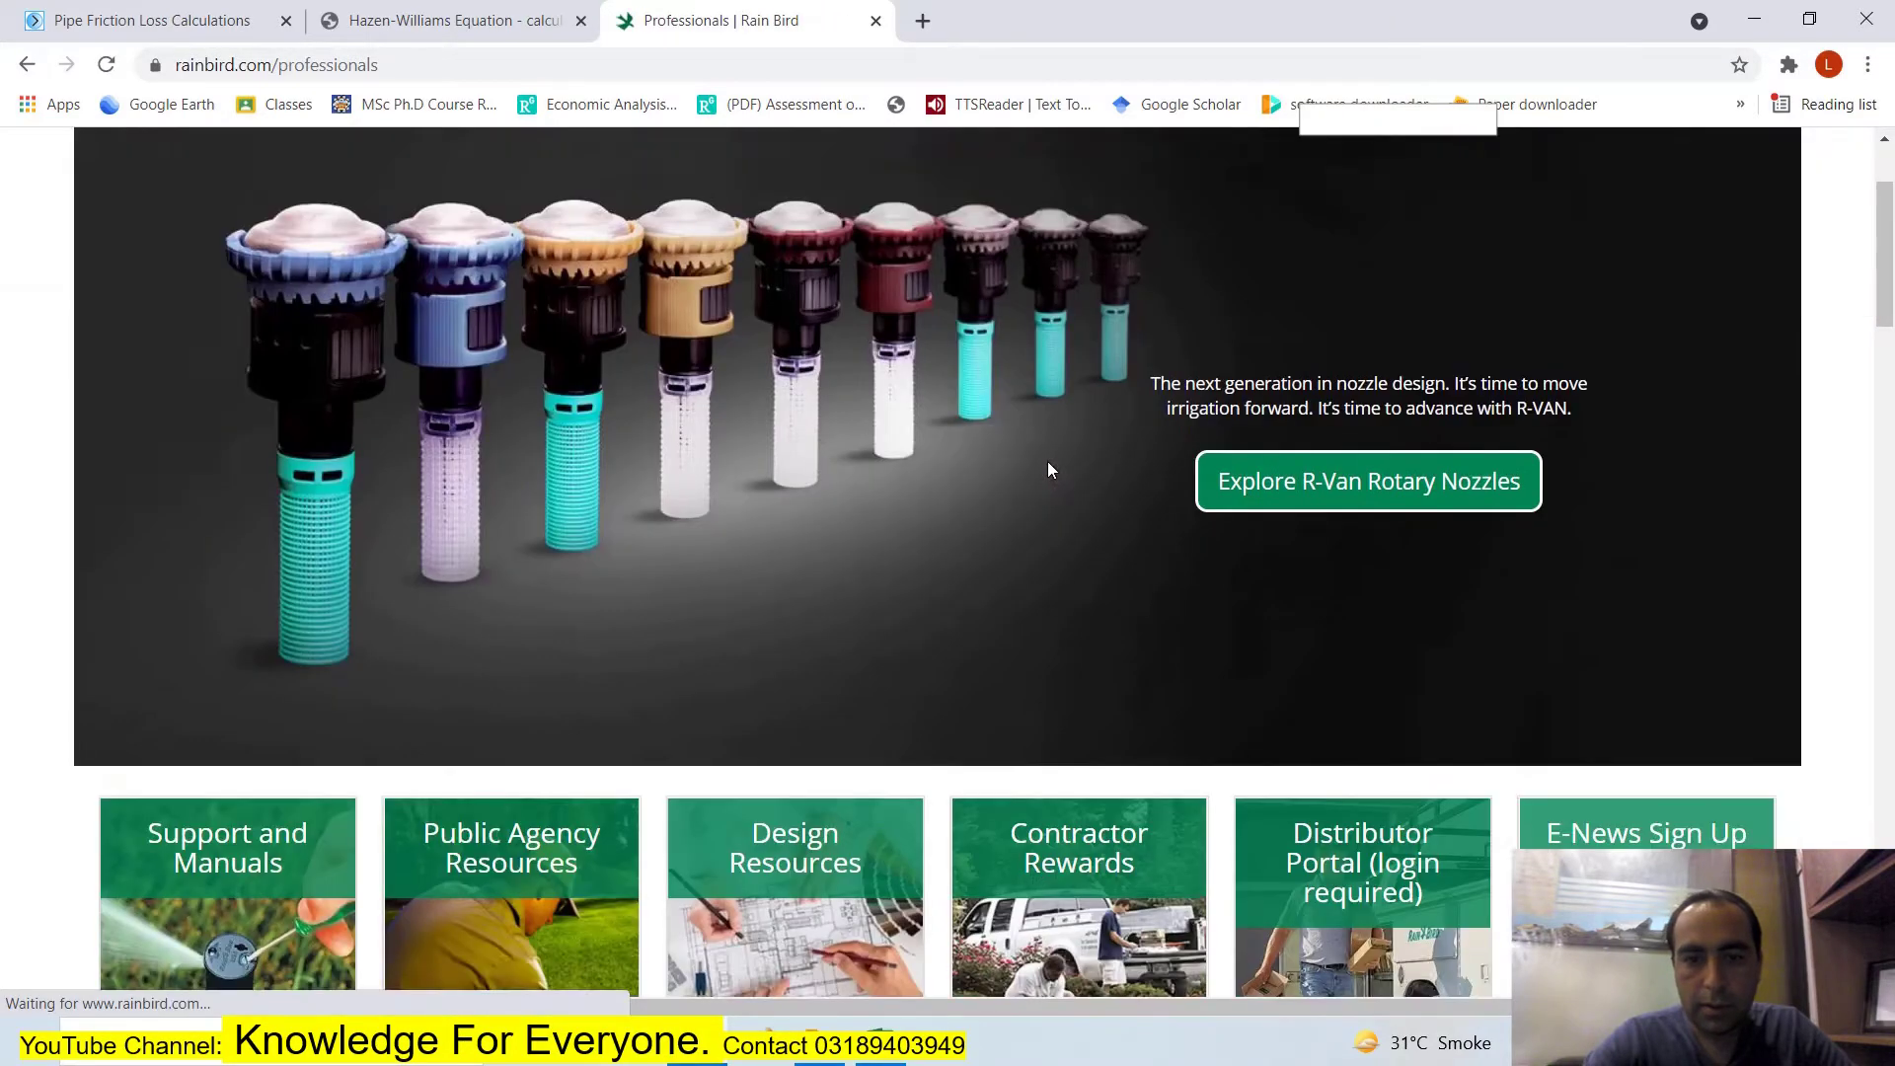
pyautogui.scroll(7, 905, 481)
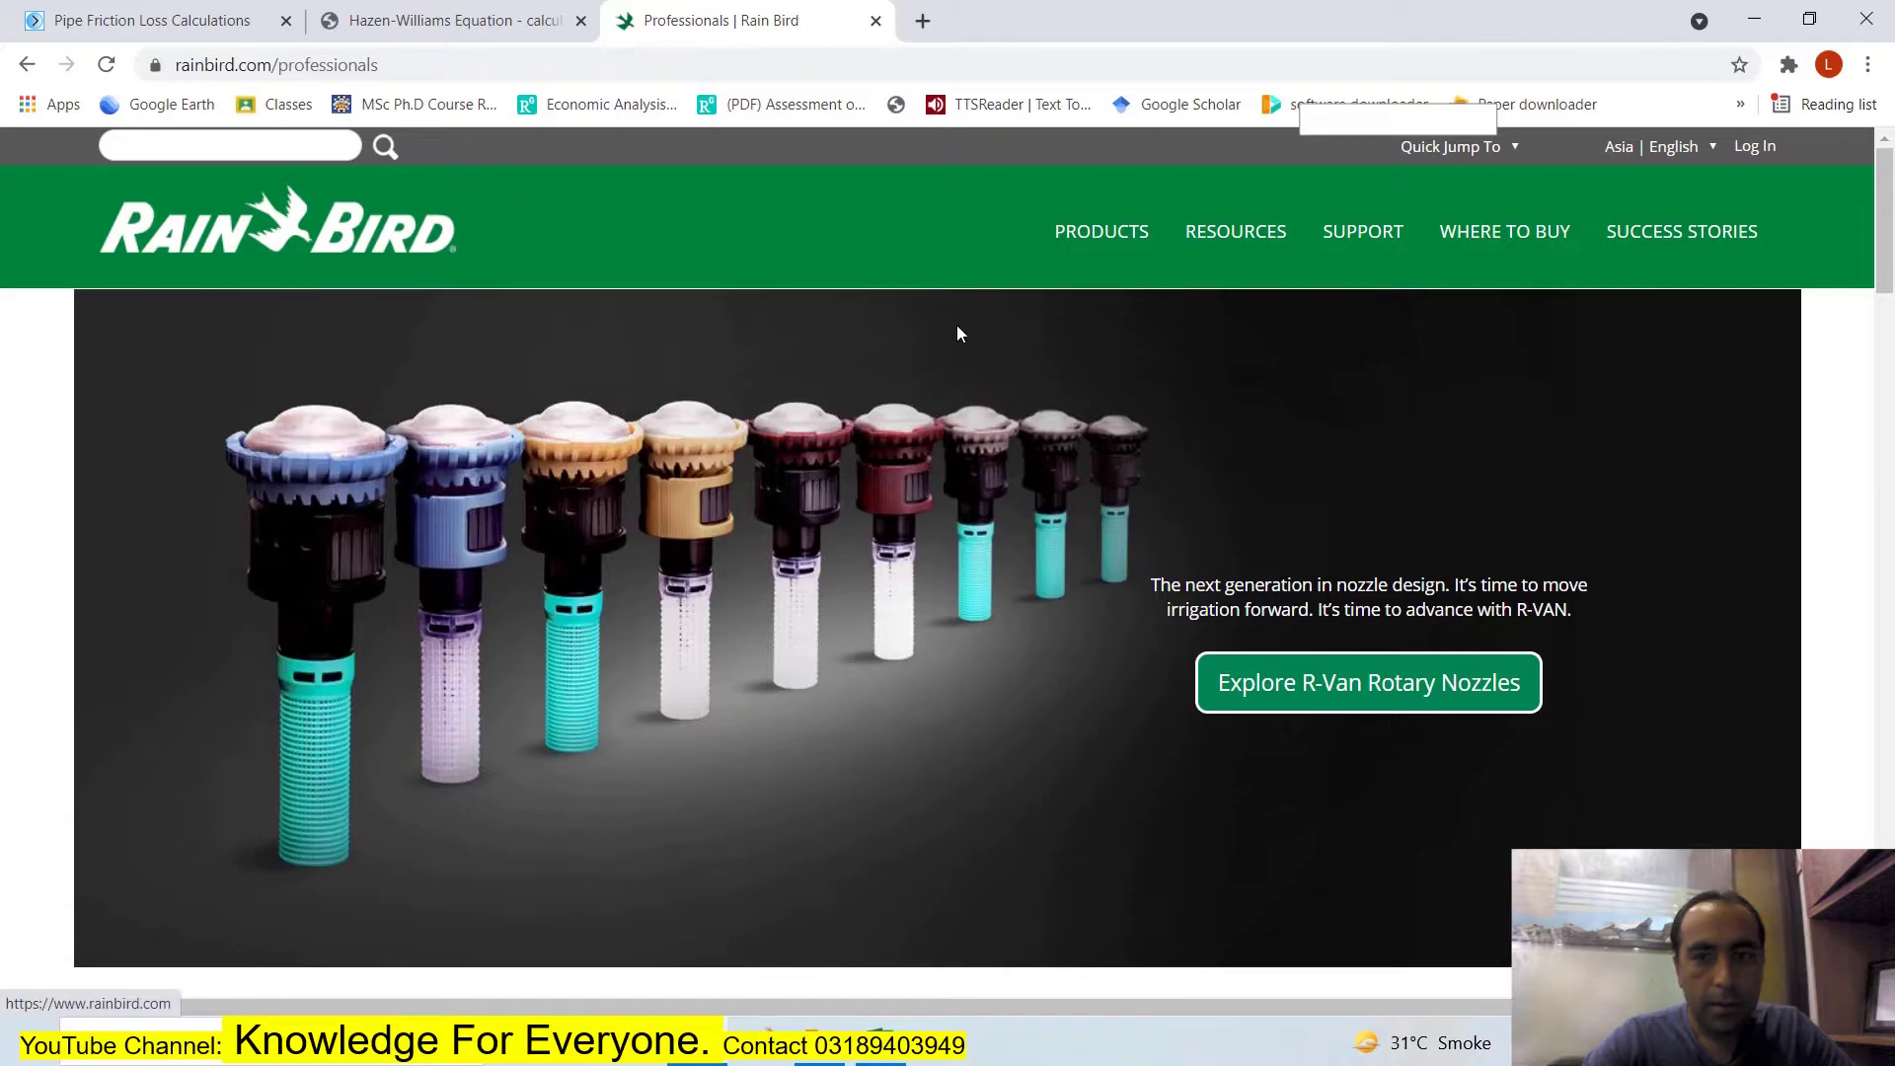
pyautogui.scroll(-15, 1135, 395)
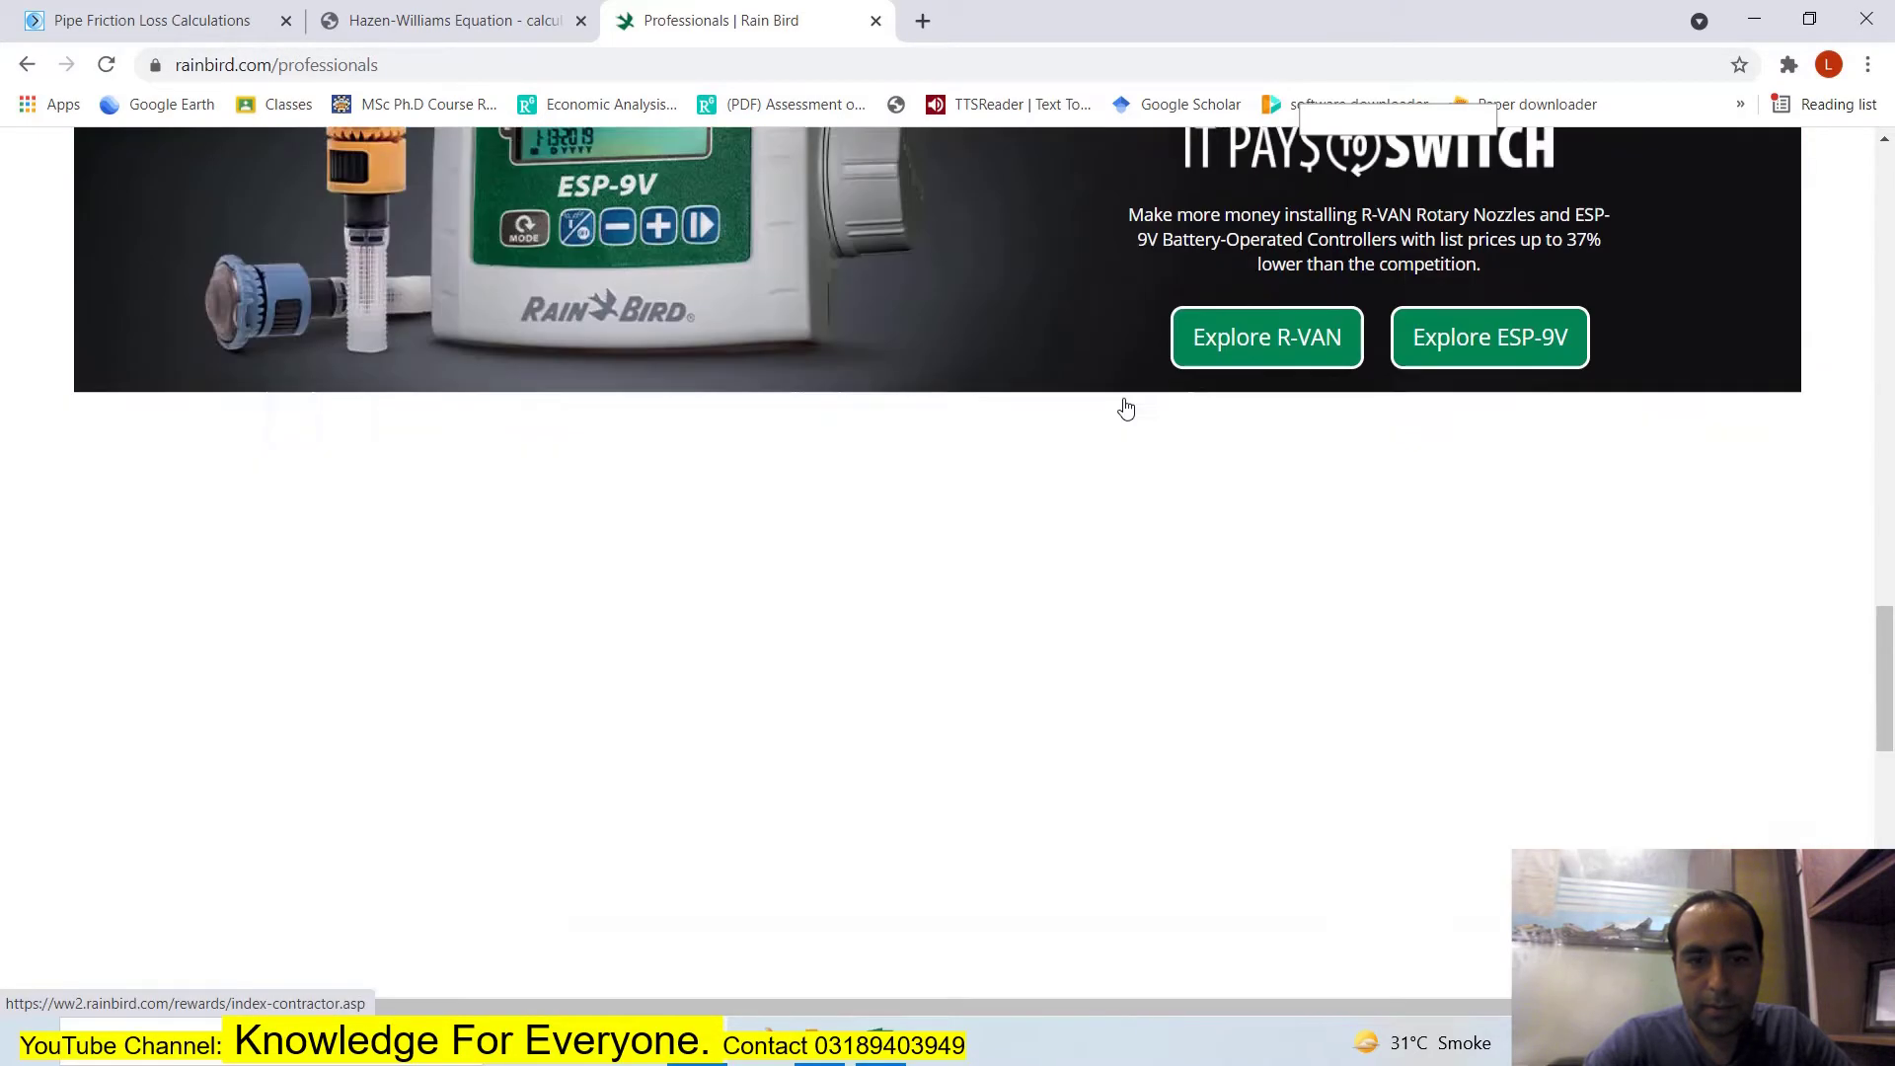
pyautogui.scroll(4, 1125, 406)
pyautogui.scroll(11, 1125, 400)
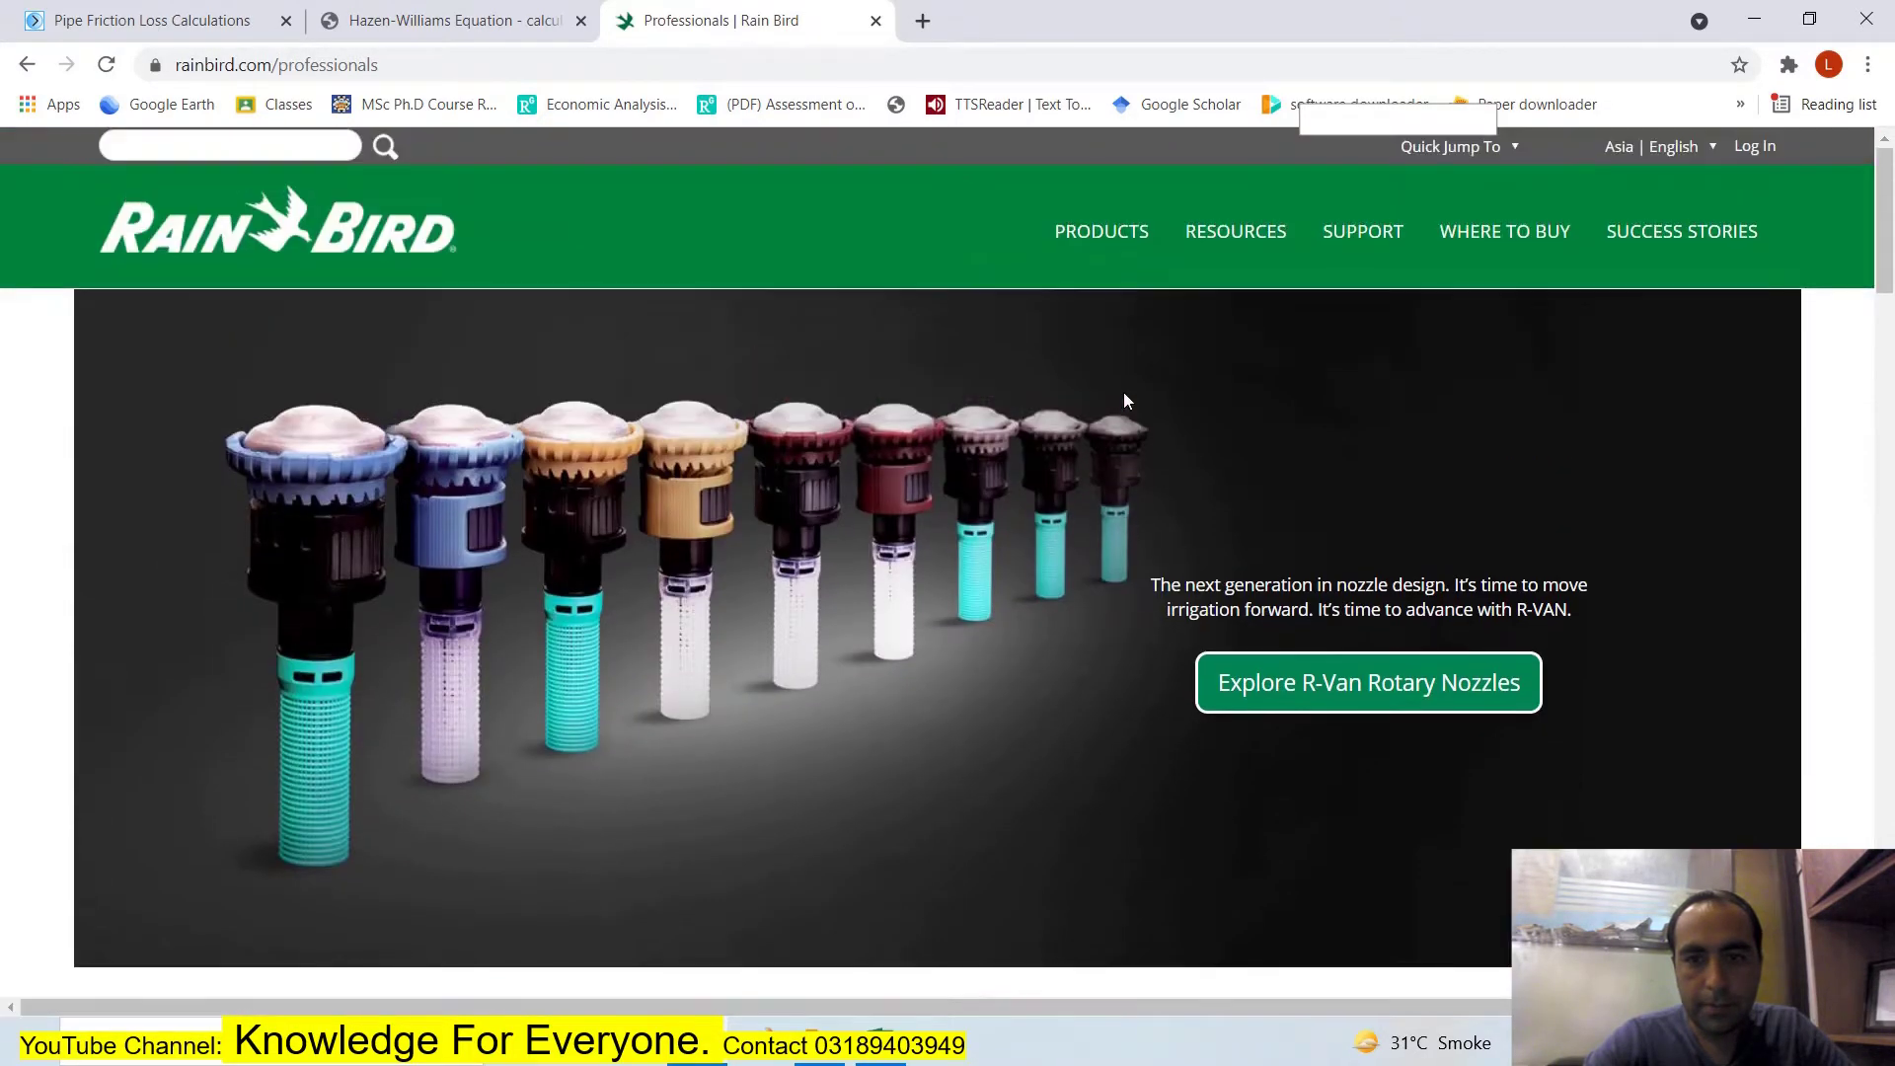
# Open the Rotors category under Rotors & Impact Sprinklers, reloading the page after the connection error.
pyautogui.click(1155, 420)
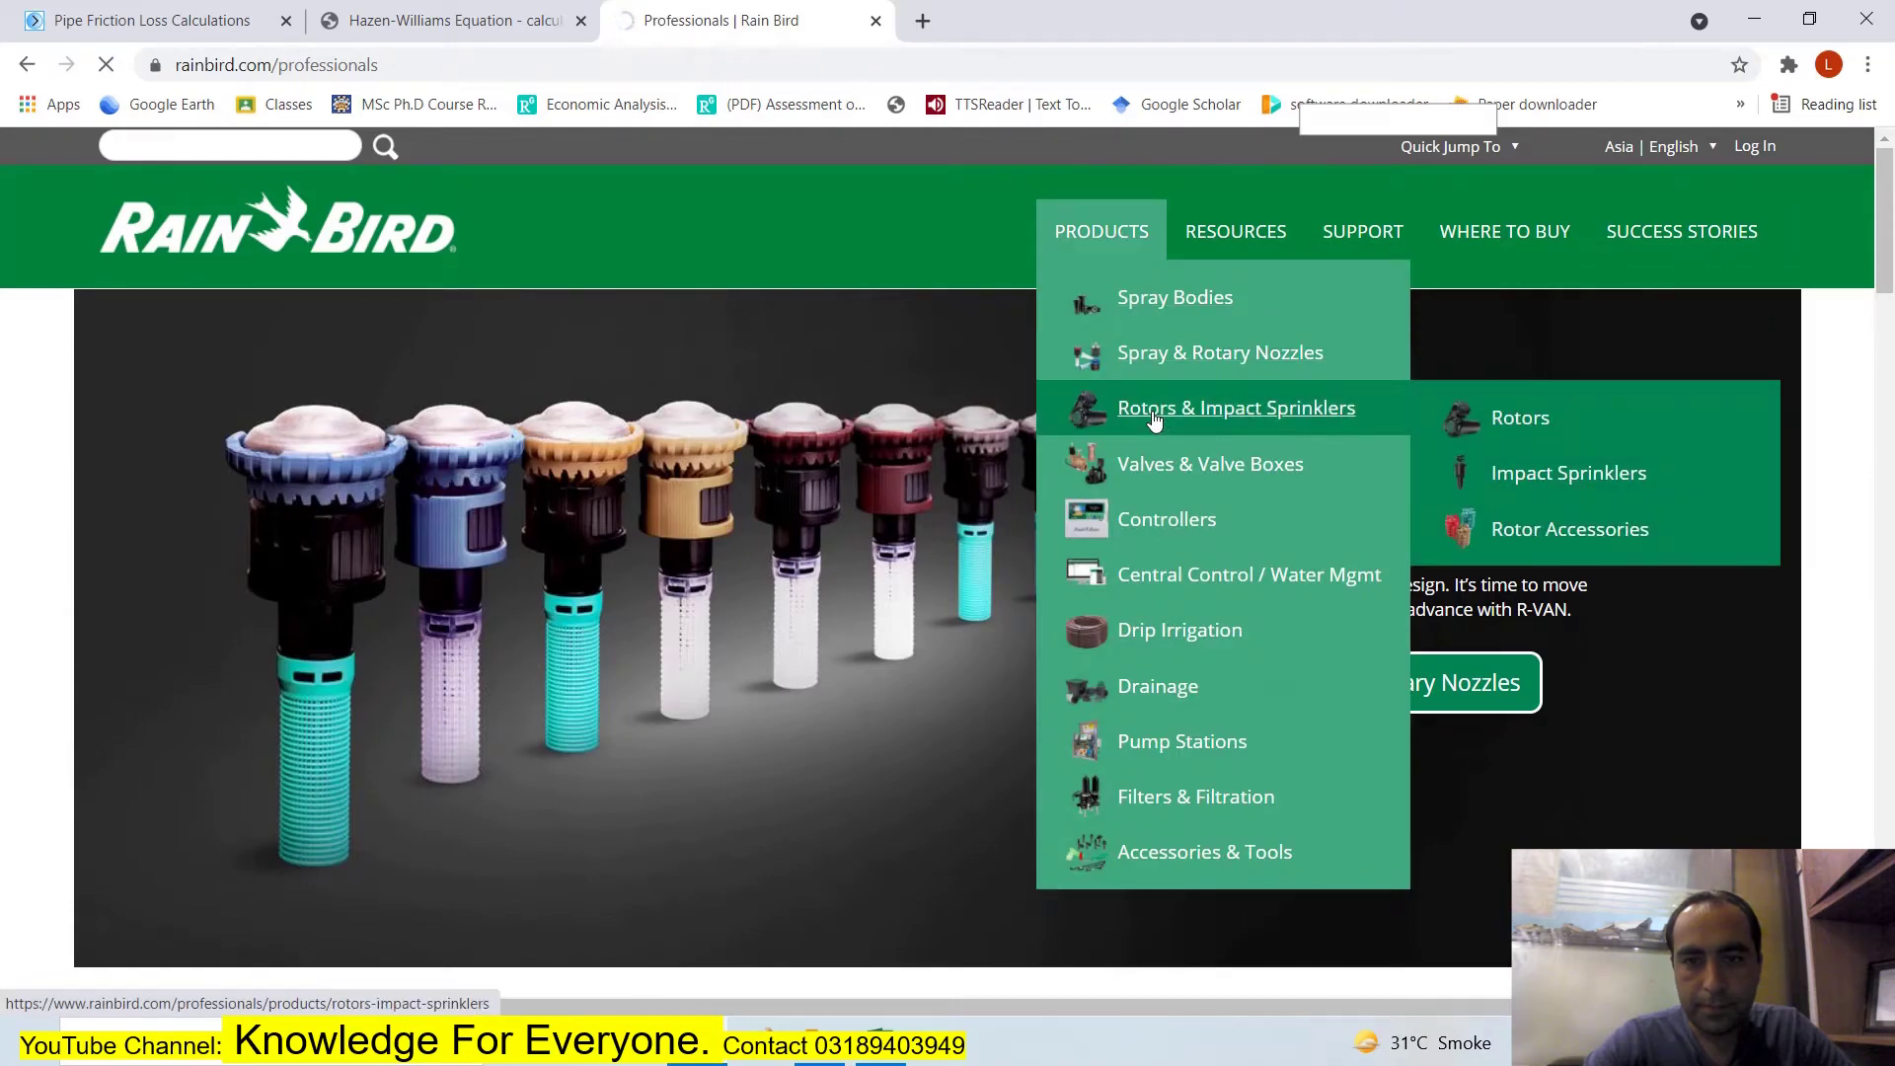
pyautogui.click(1503, 426)
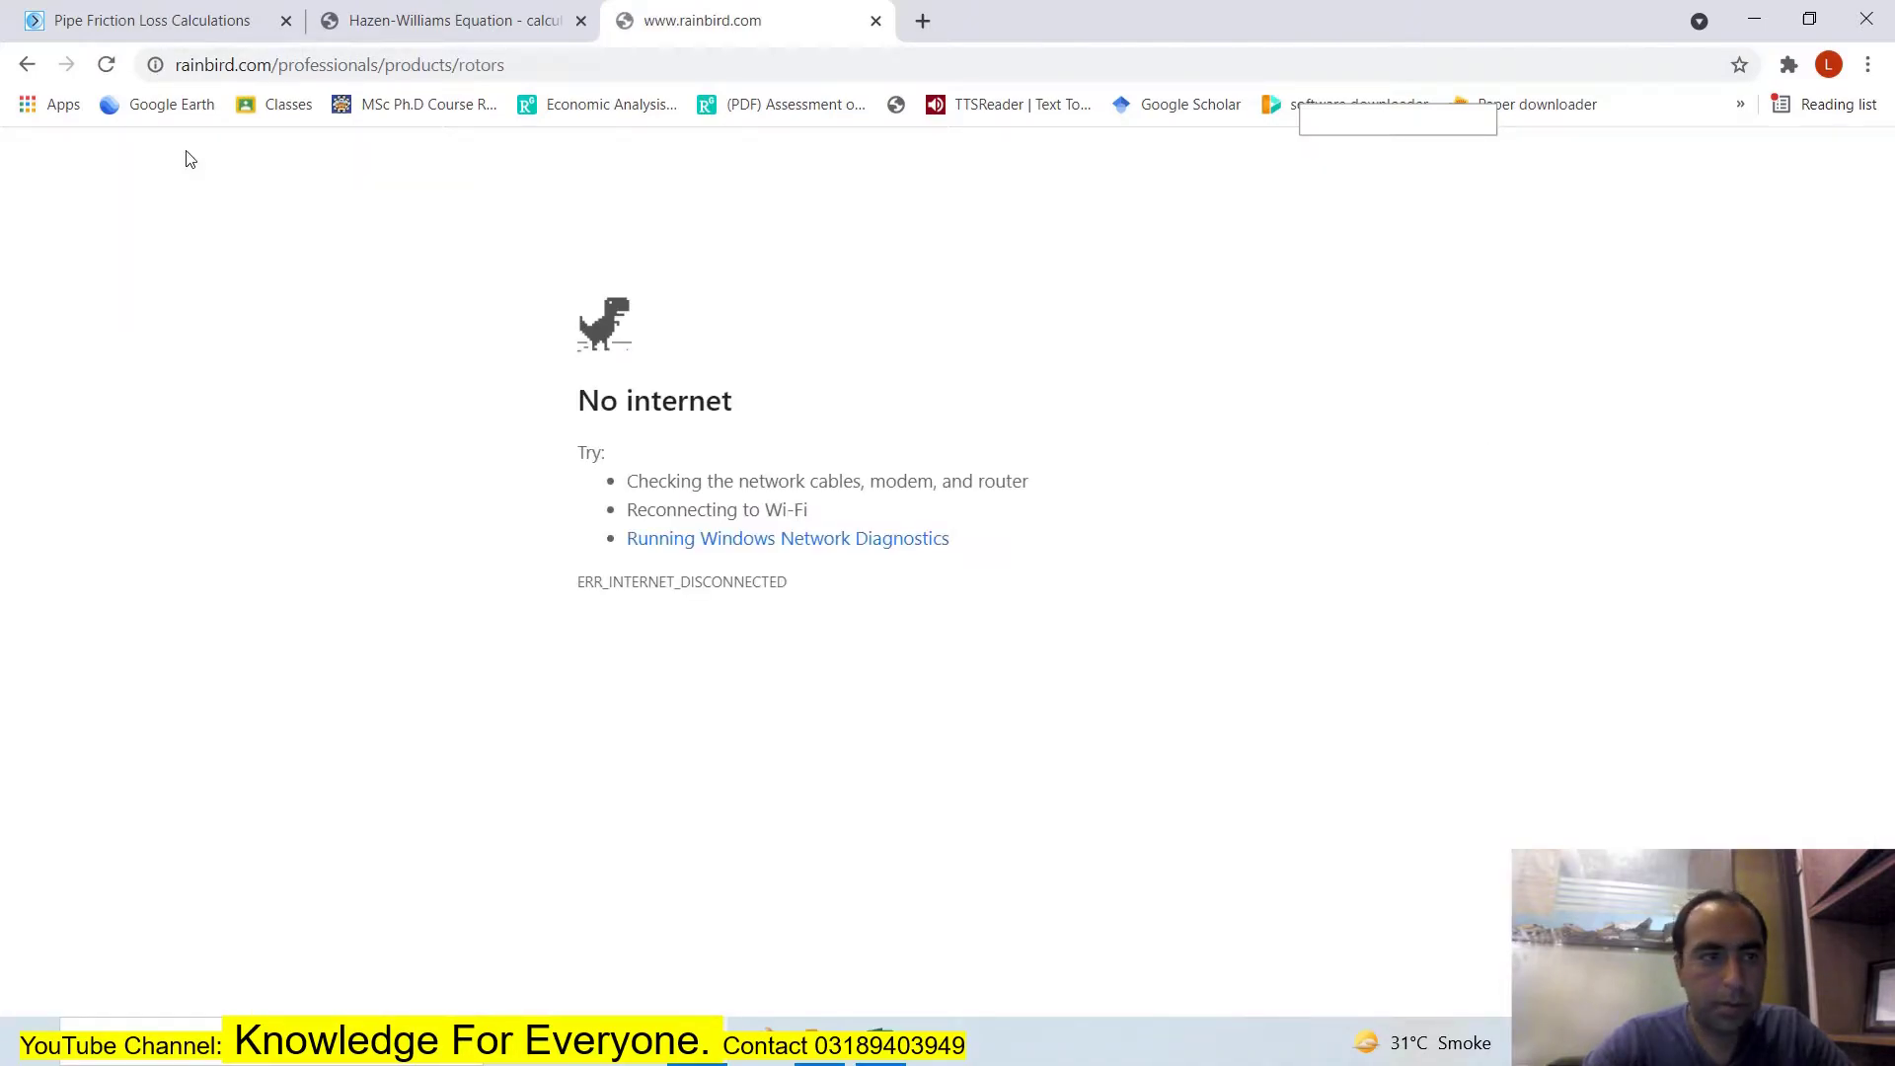
pyautogui.click(103, 69)
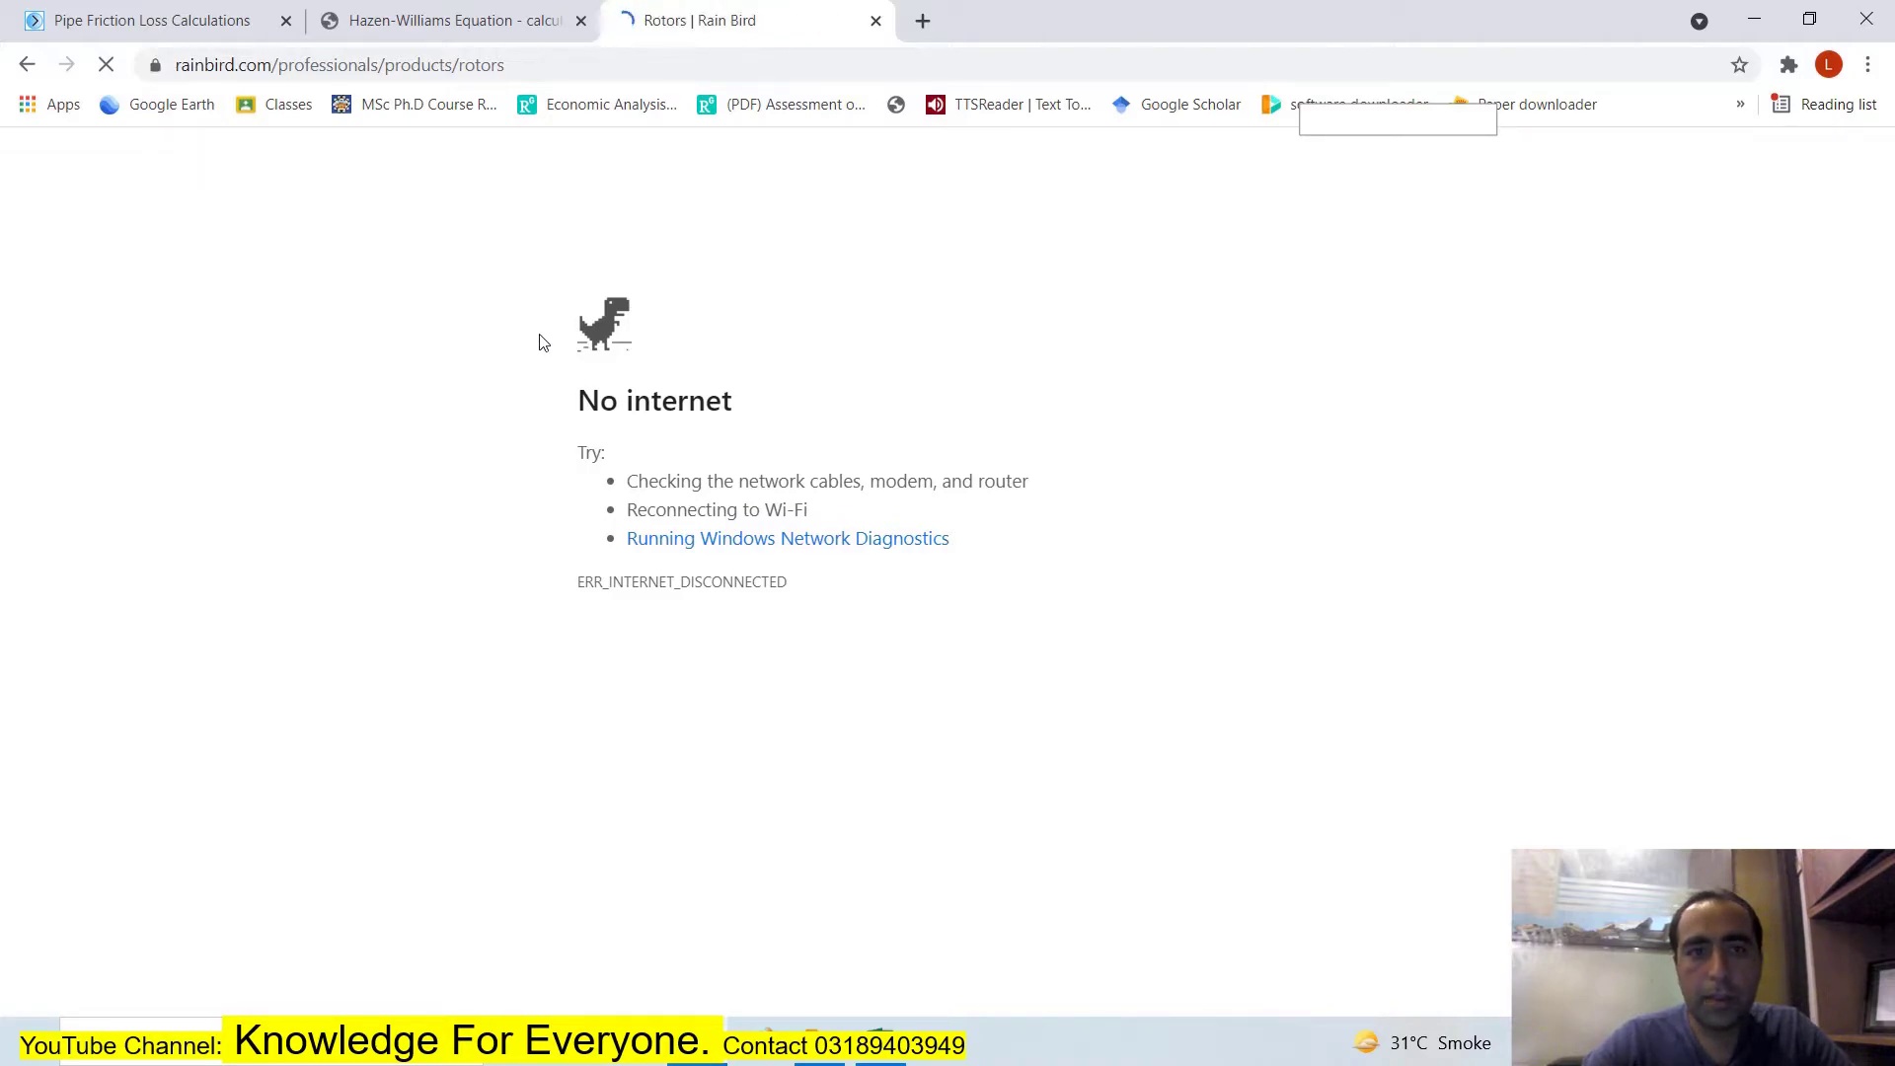
# Look over the rotor series and open the 5000 / 5000+ Series product page, reloading it after the connection error.
pyautogui.scroll(-5, 696, 385)
pyautogui.scroll(4, 688, 394)
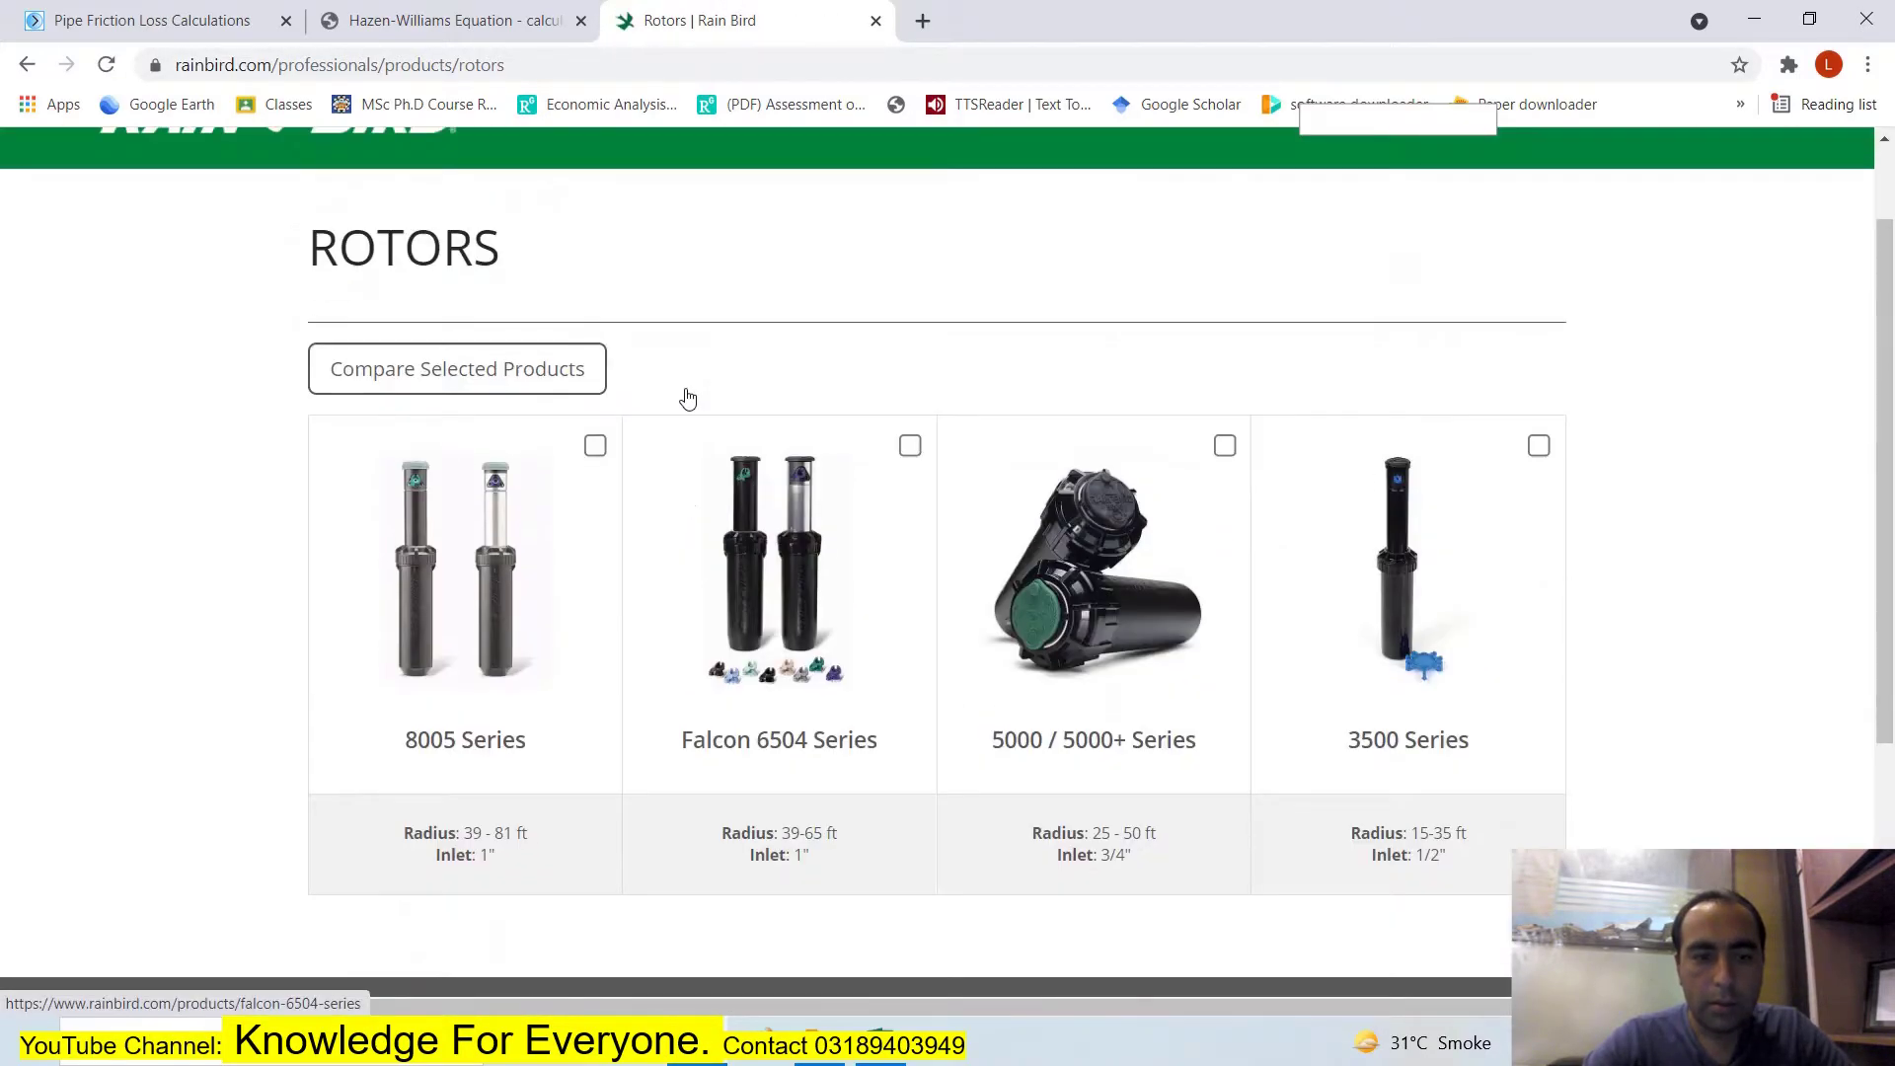
pyautogui.scroll(-4, 710, 390)
pyautogui.scroll(3, 787, 368)
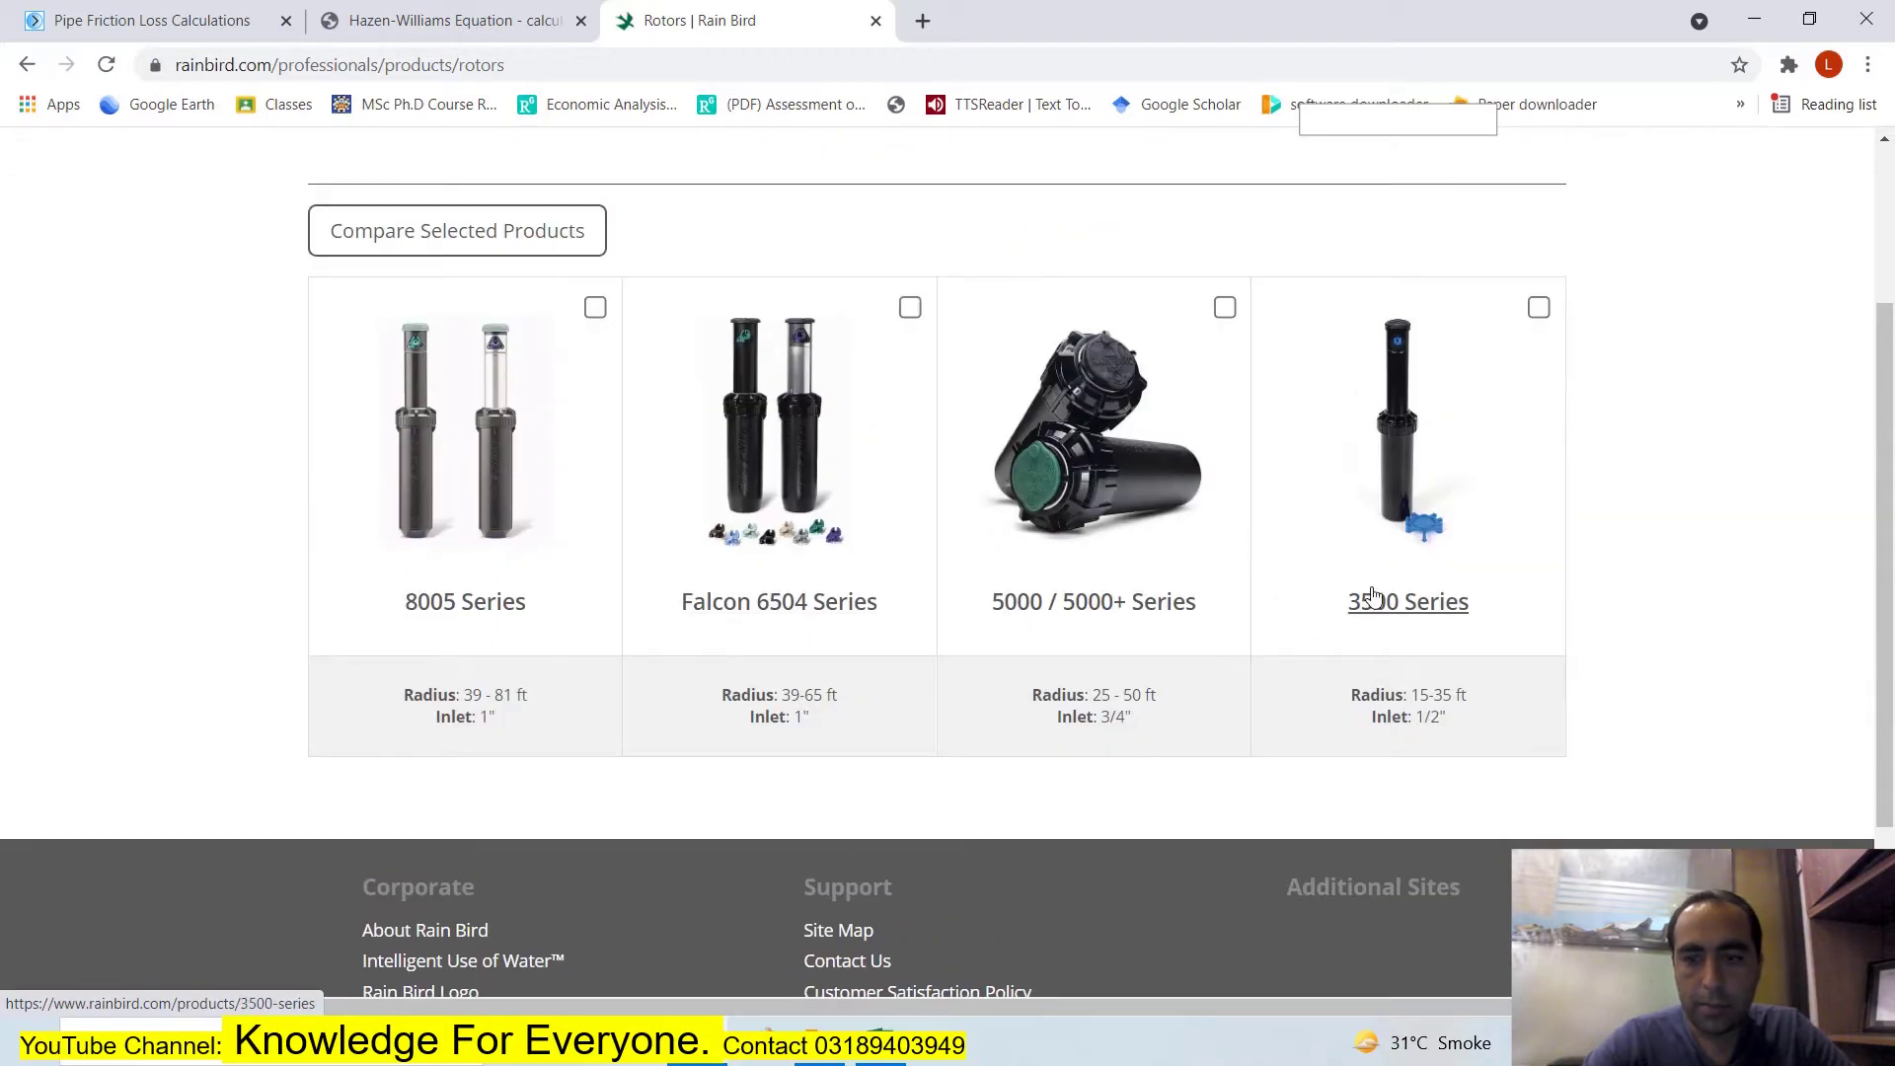
pyautogui.click(1046, 604)
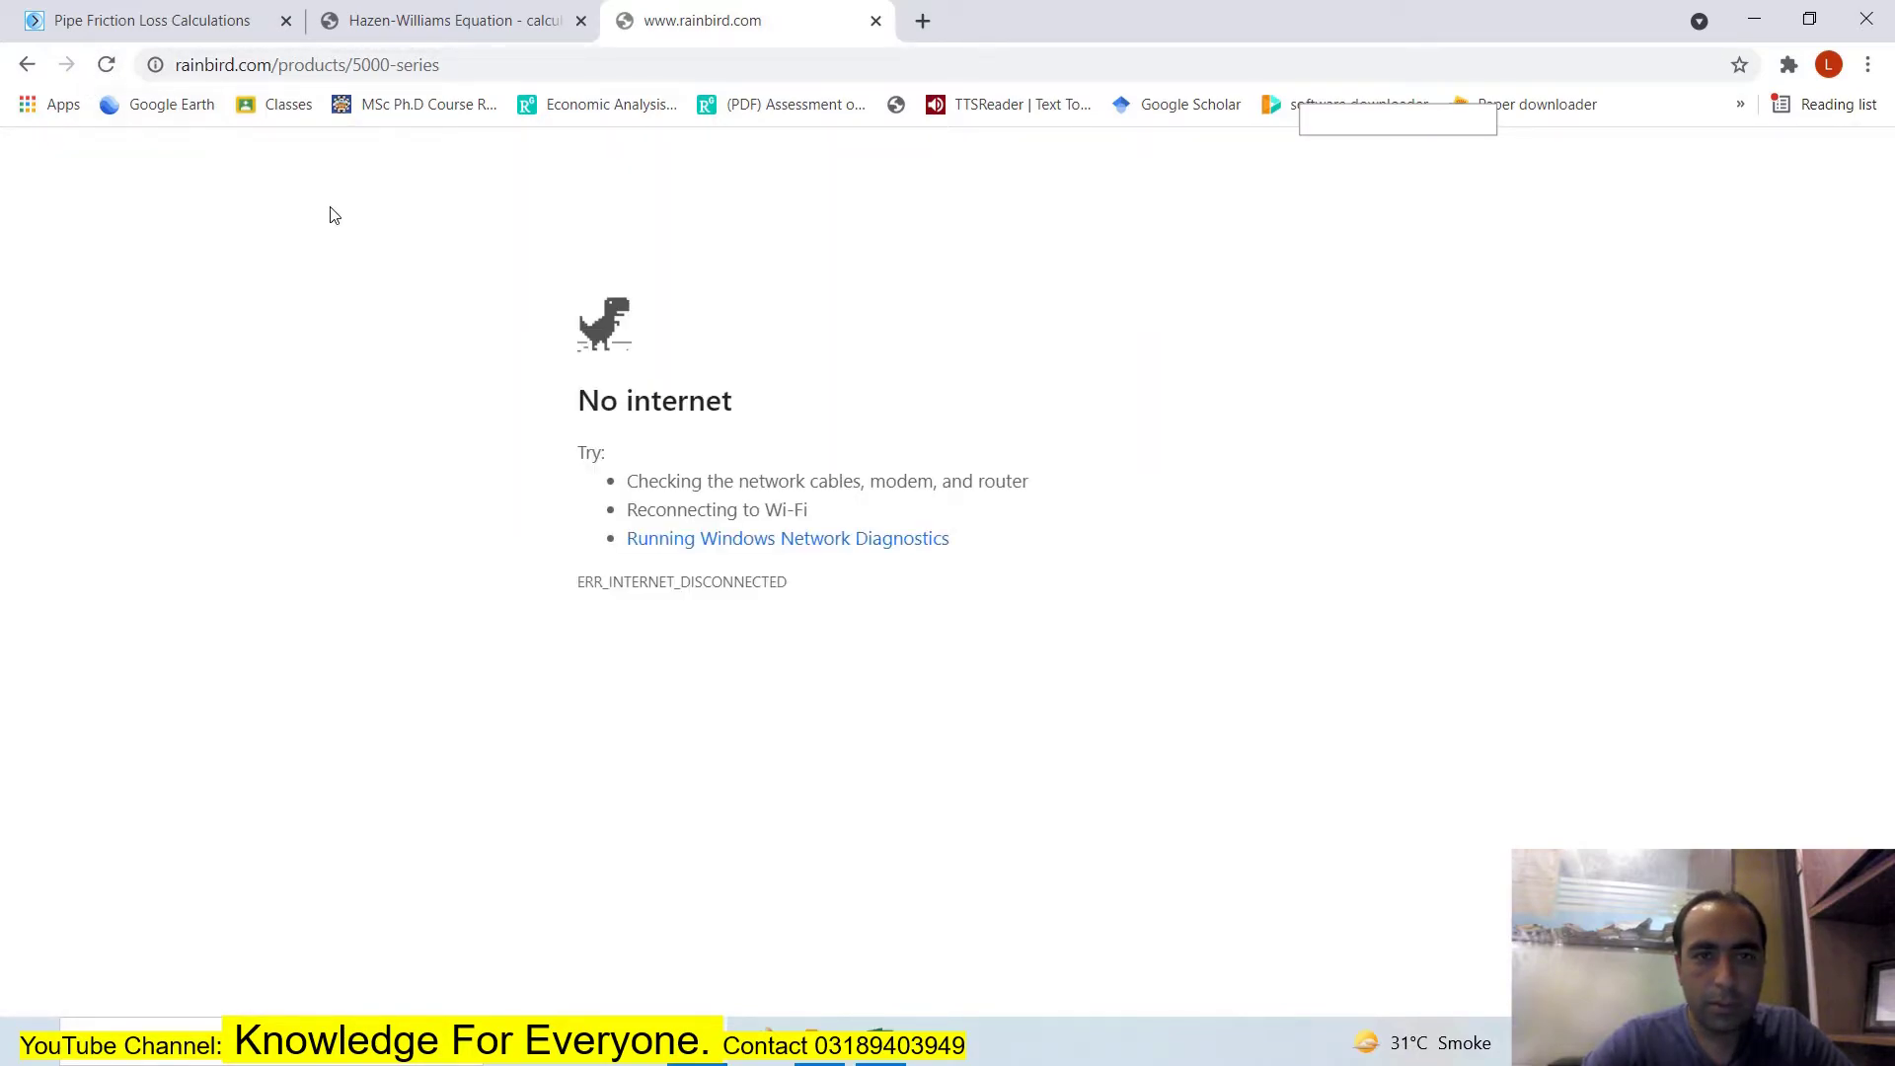
pyautogui.click(109, 65)
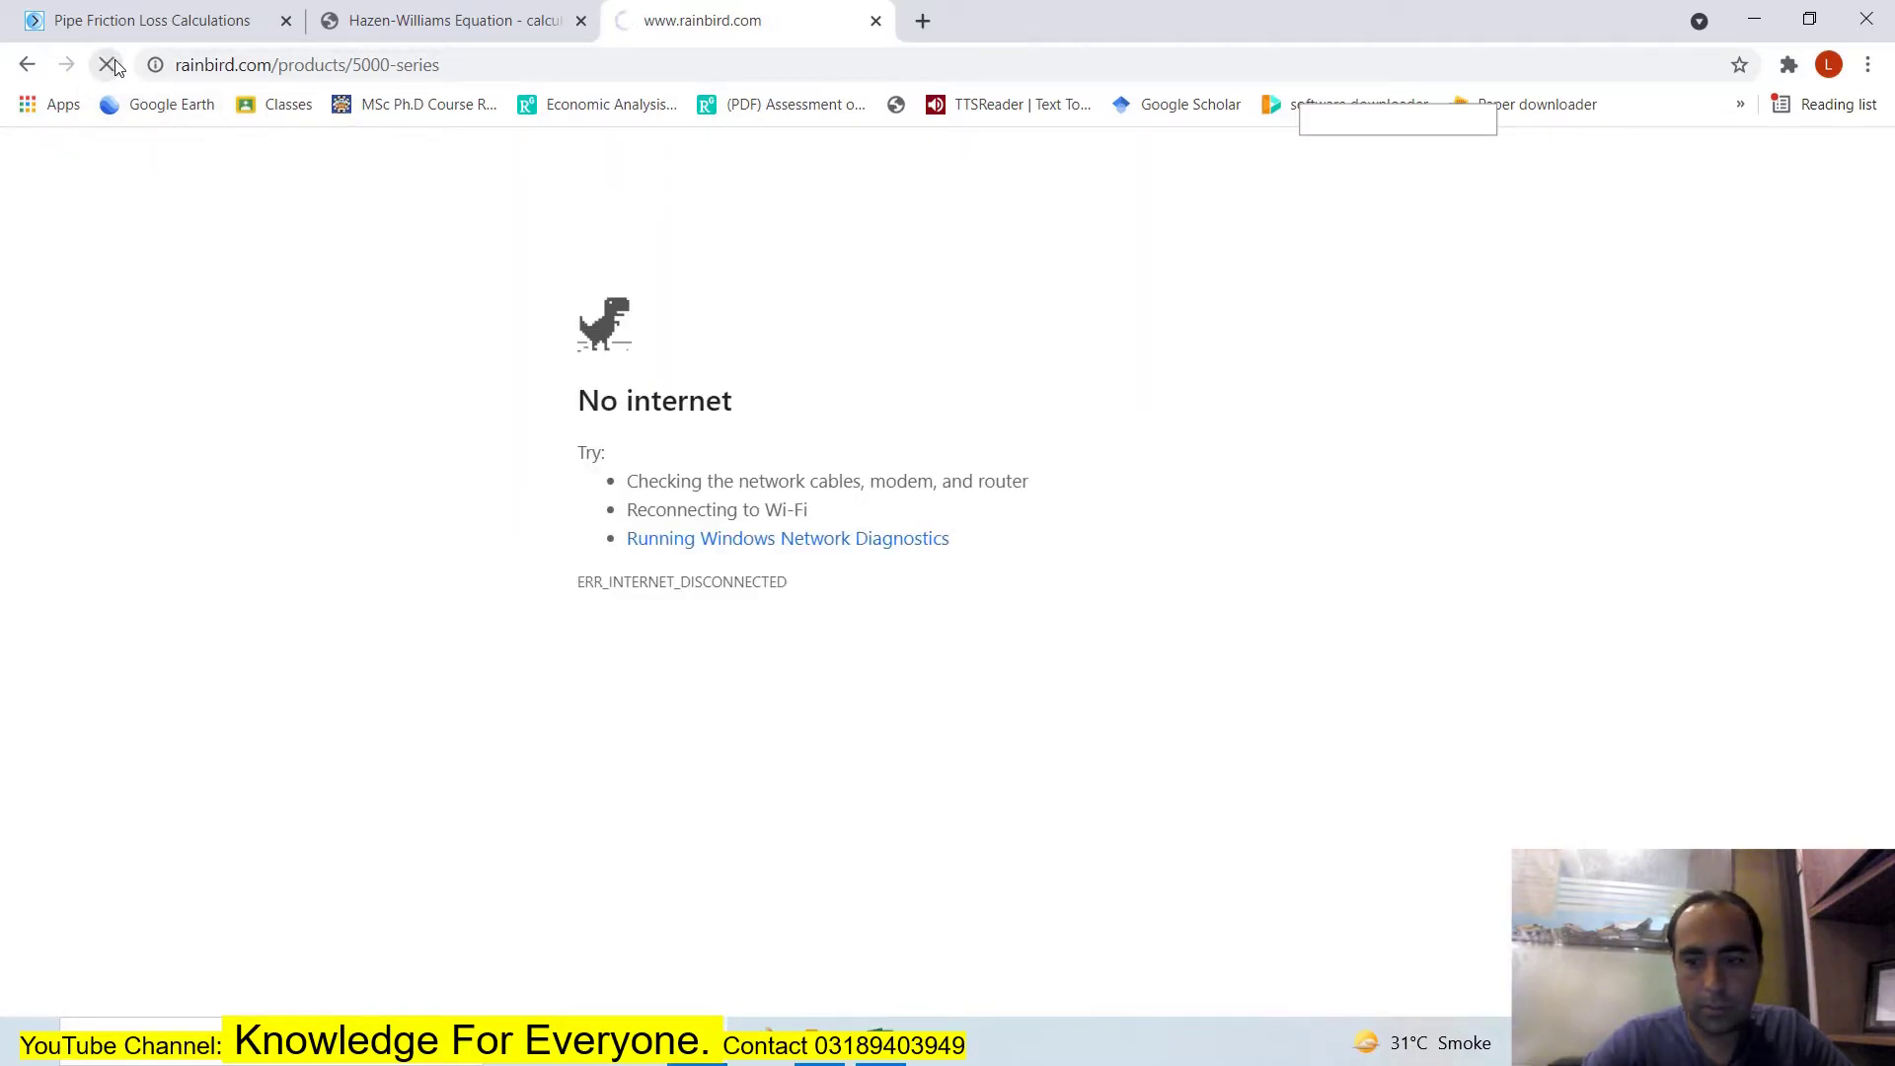
pyautogui.click(109, 65)
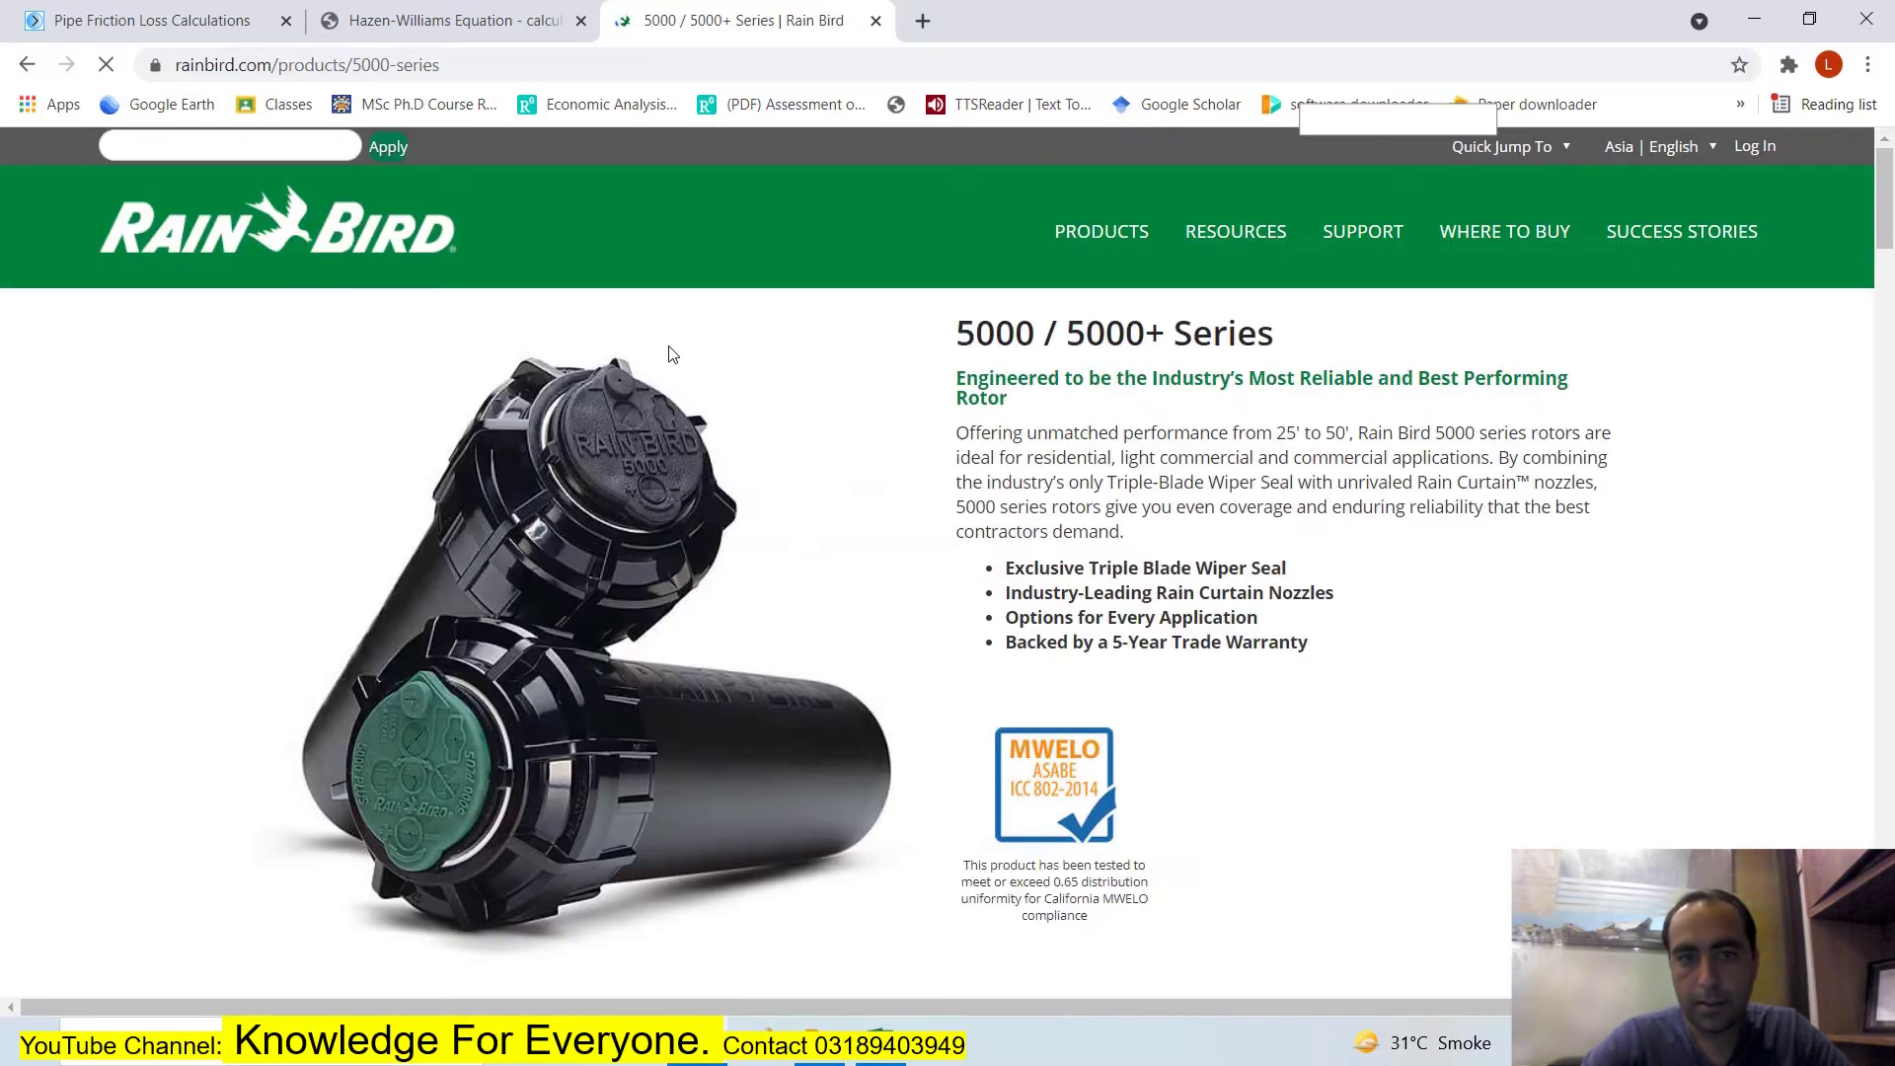
# Find the documents on the 5000 Series product page, dismissing the app advertisement, and open the 5000 Series Rotor Nozzle Performance Charts.
pyautogui.scroll(-10, 804, 381)
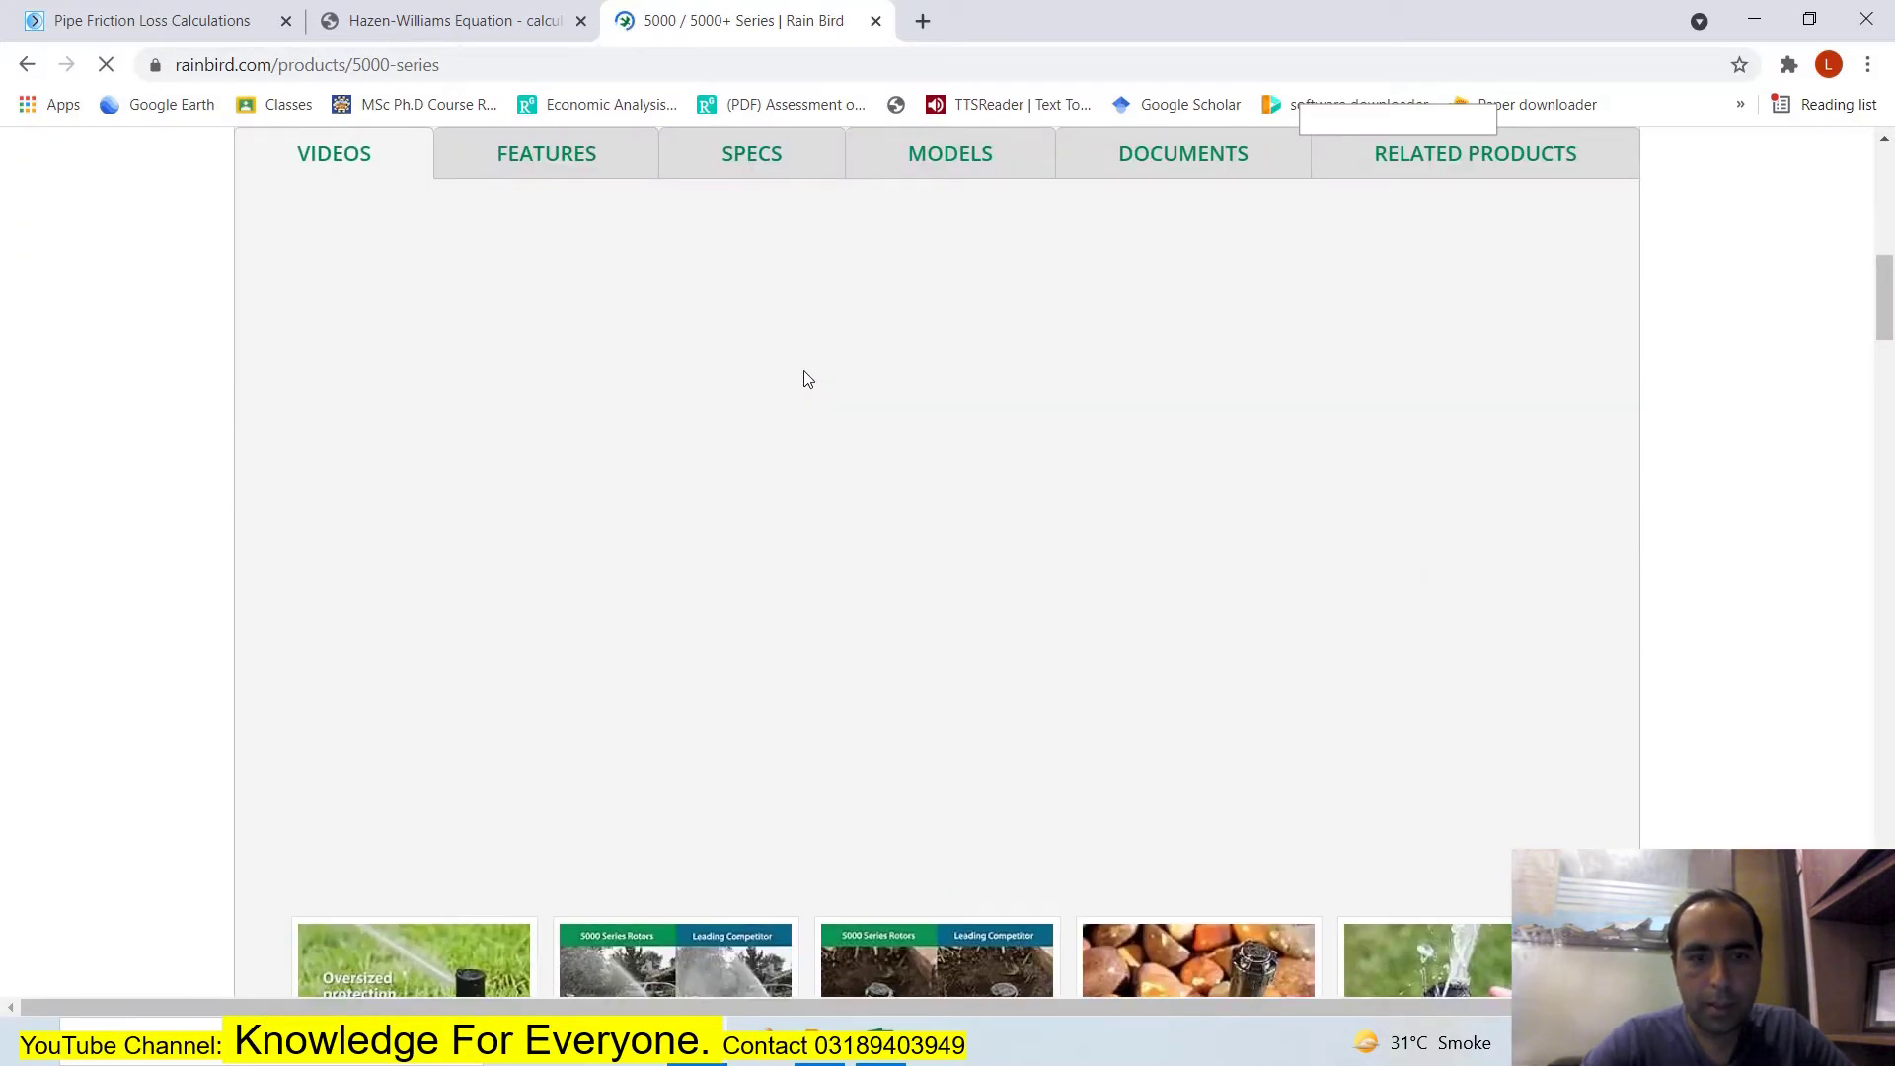
pyautogui.scroll(-10, 805, 381)
pyautogui.scroll(-15, 805, 379)
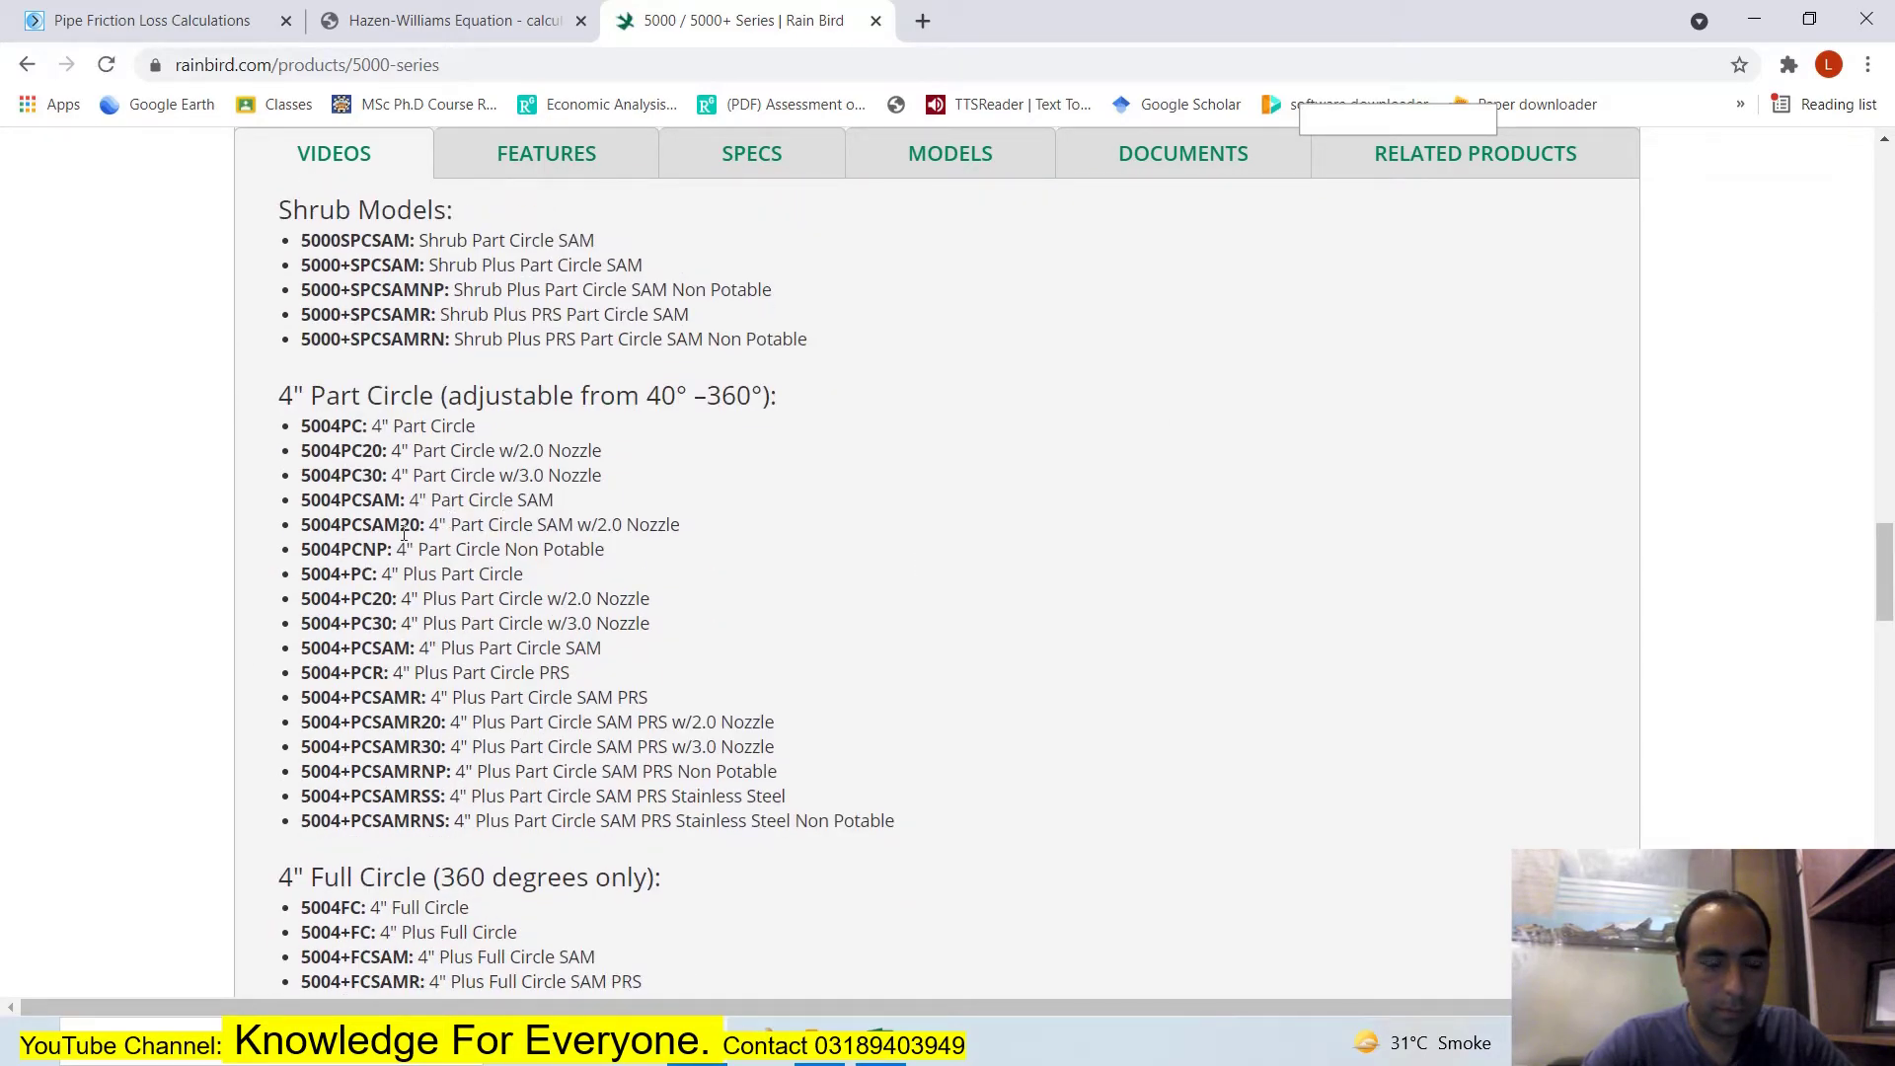
pyautogui.scroll(-15, 804, 379)
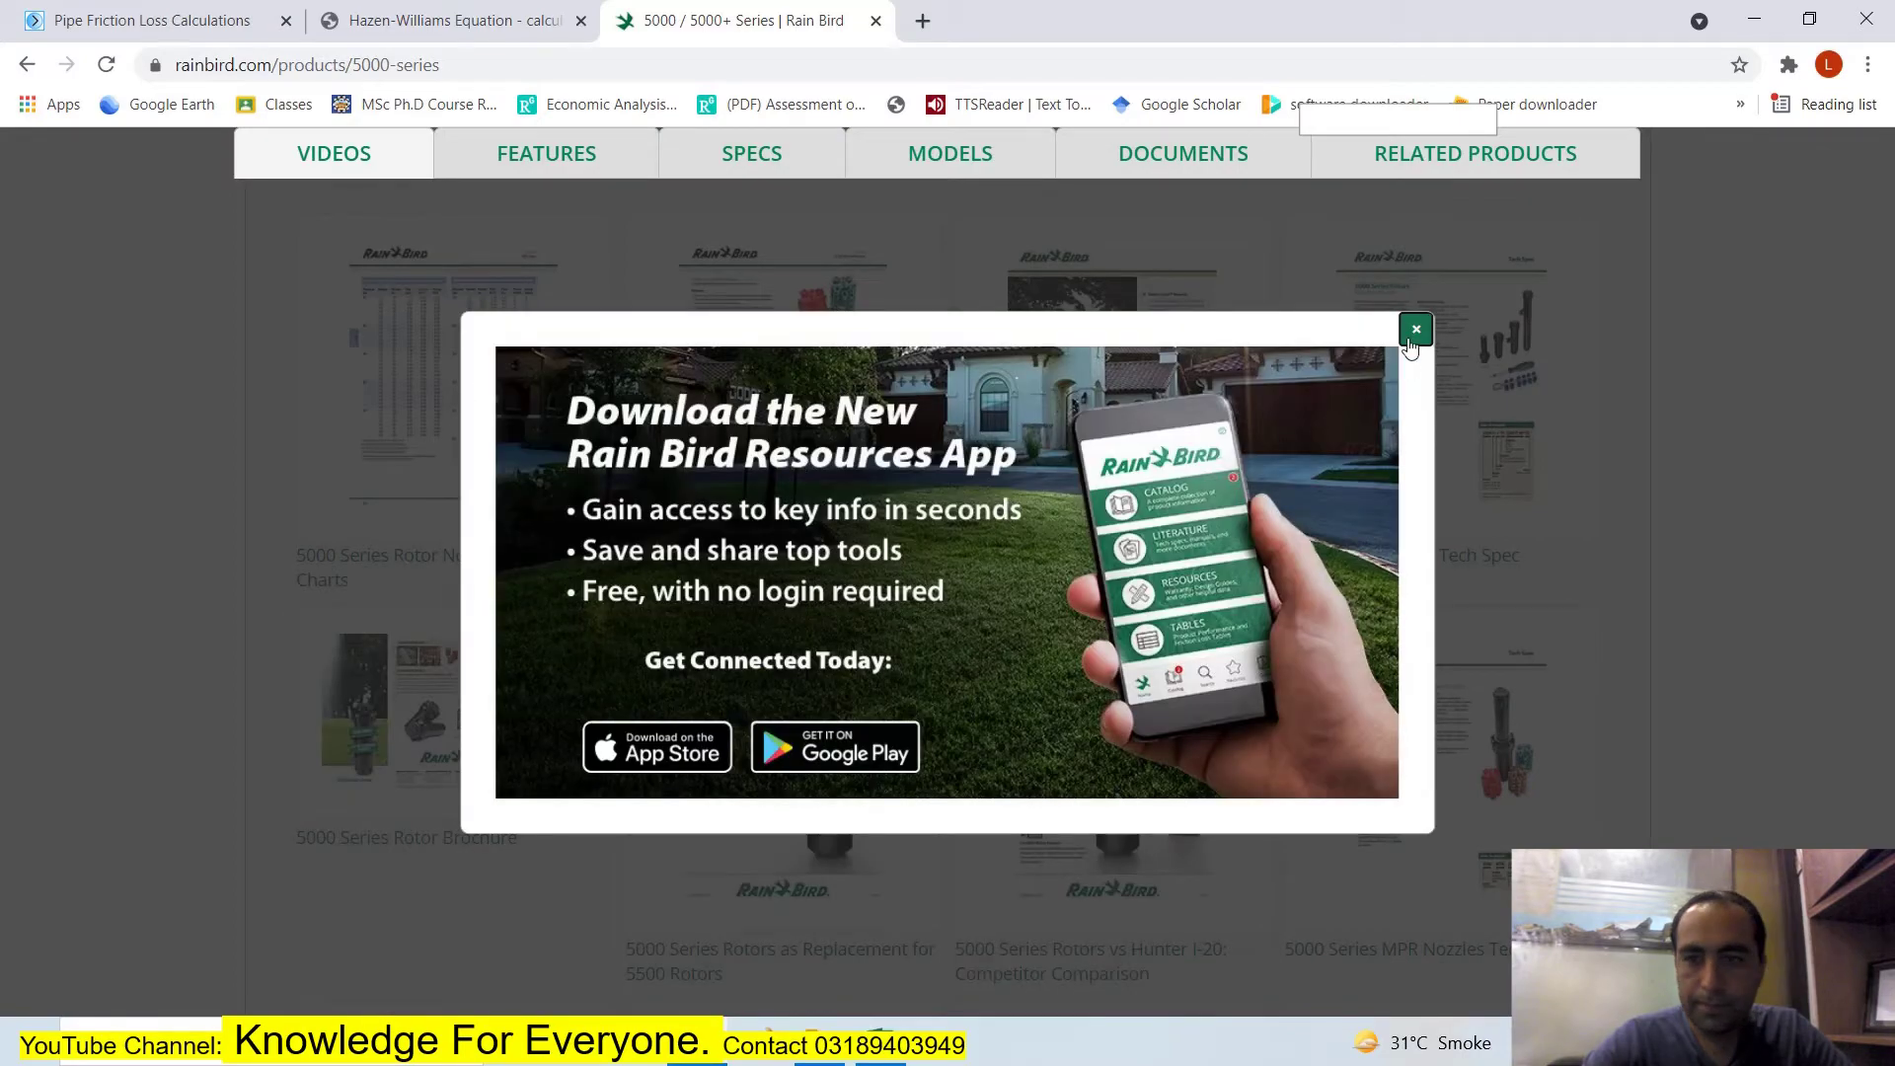
pyautogui.click(1413, 335)
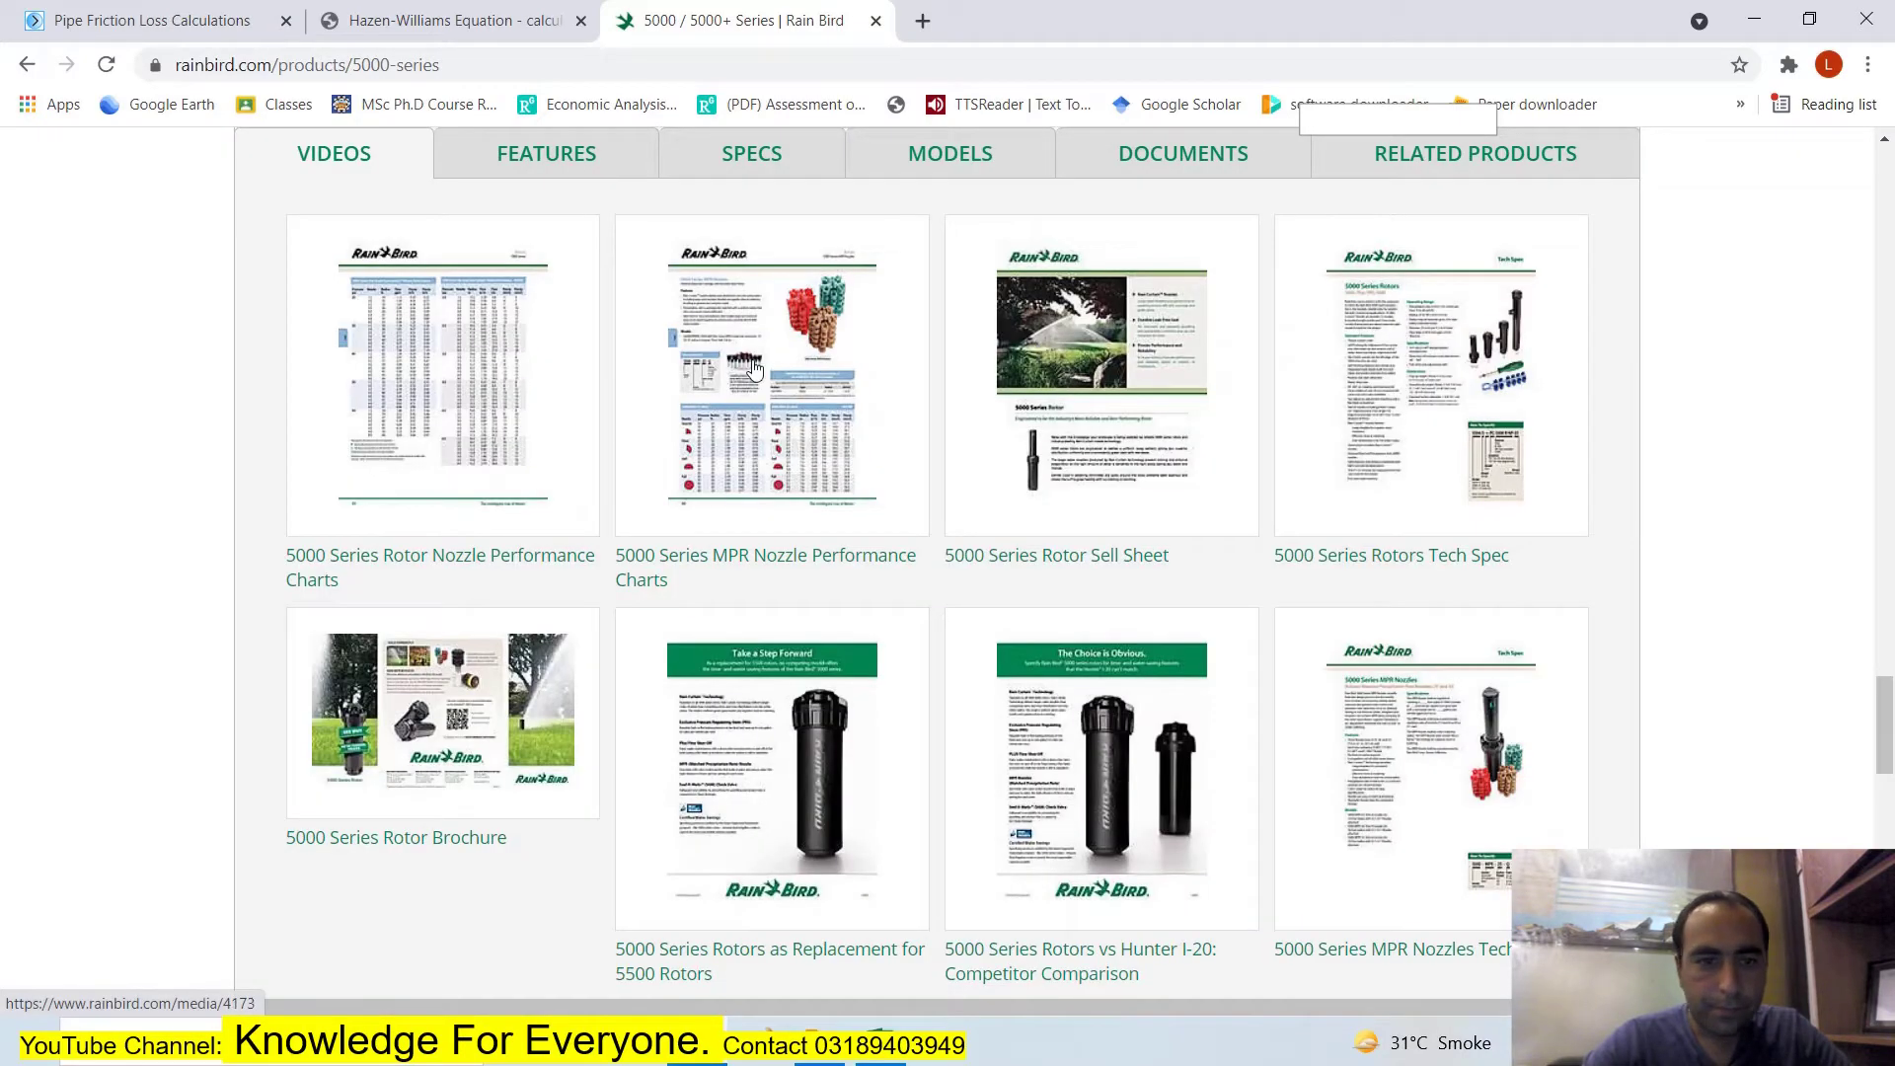
pyautogui.click(414, 341)
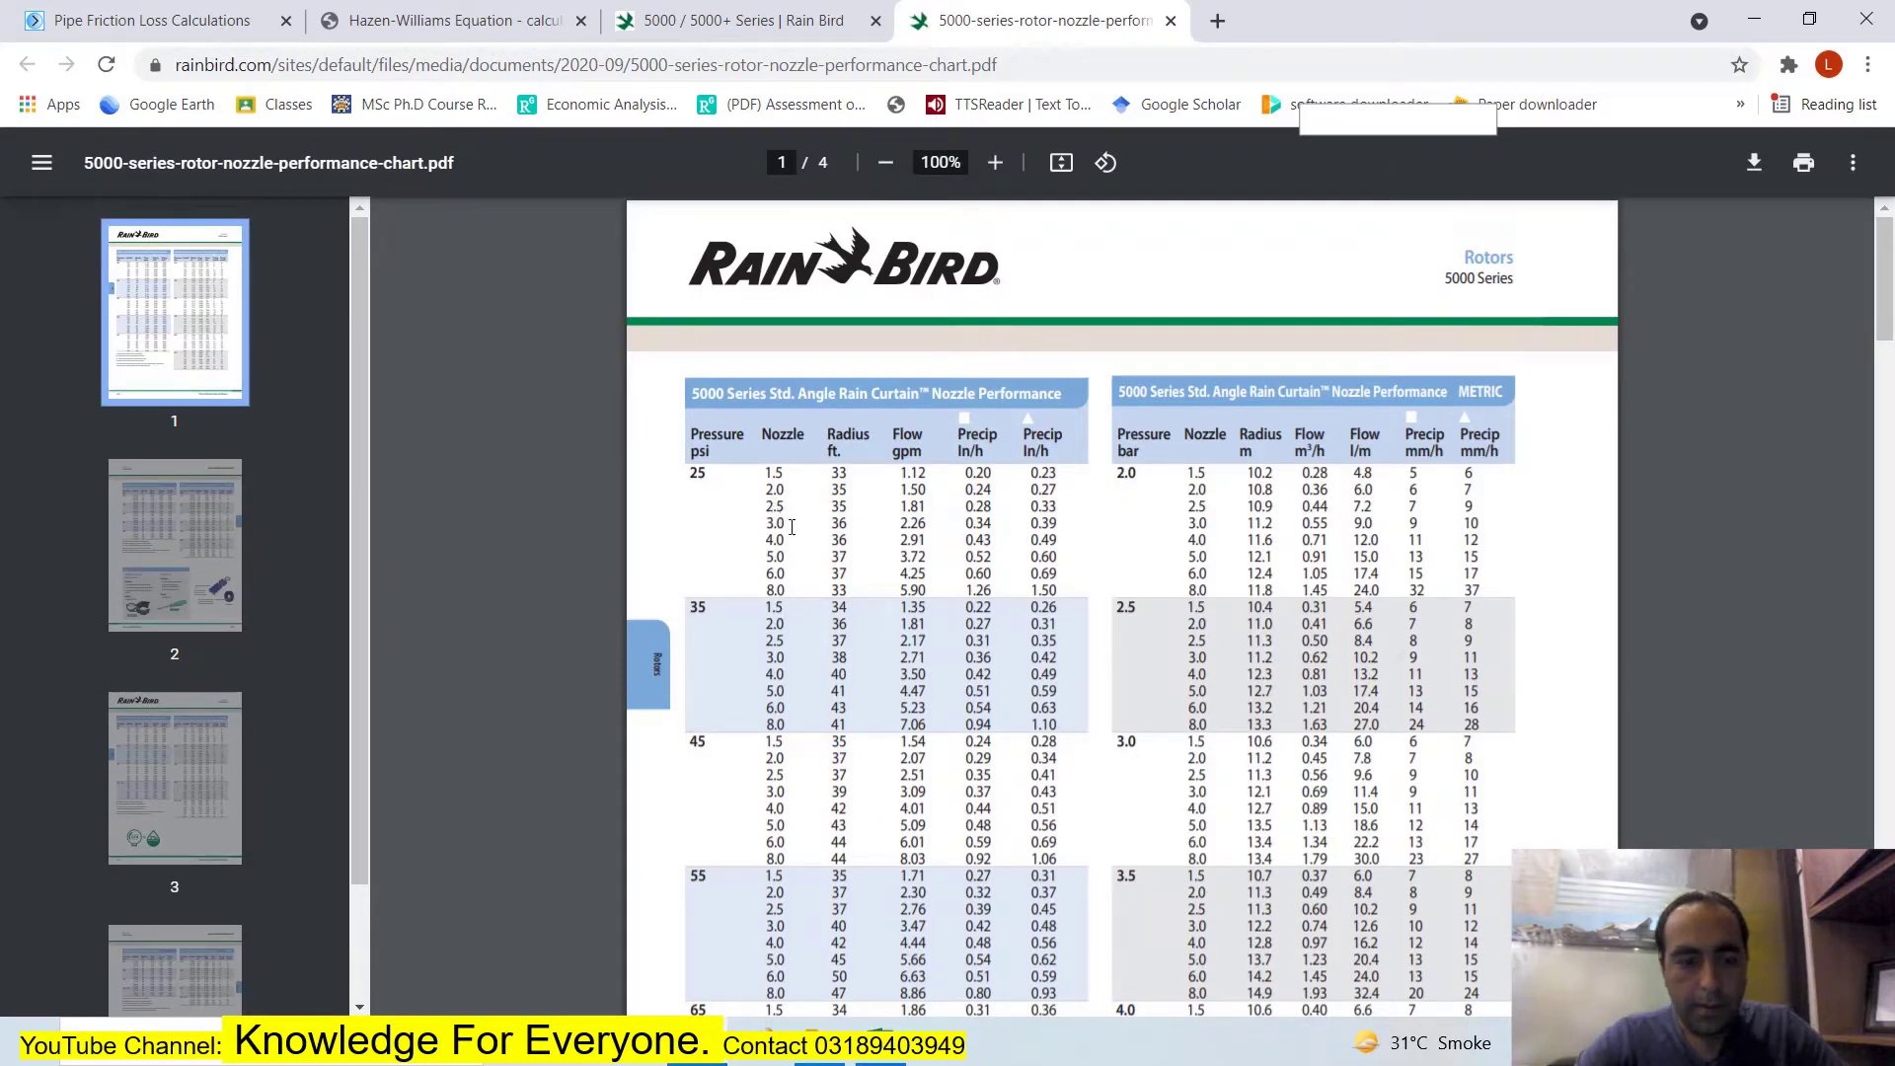
# Enlarge the nozzle performance chart to 175% and look over its standard-angle tables for the different pressures.
pyautogui.click(995, 163)
pyautogui.click(995, 162)
pyautogui.click(995, 163)
pyautogui.click(995, 162)
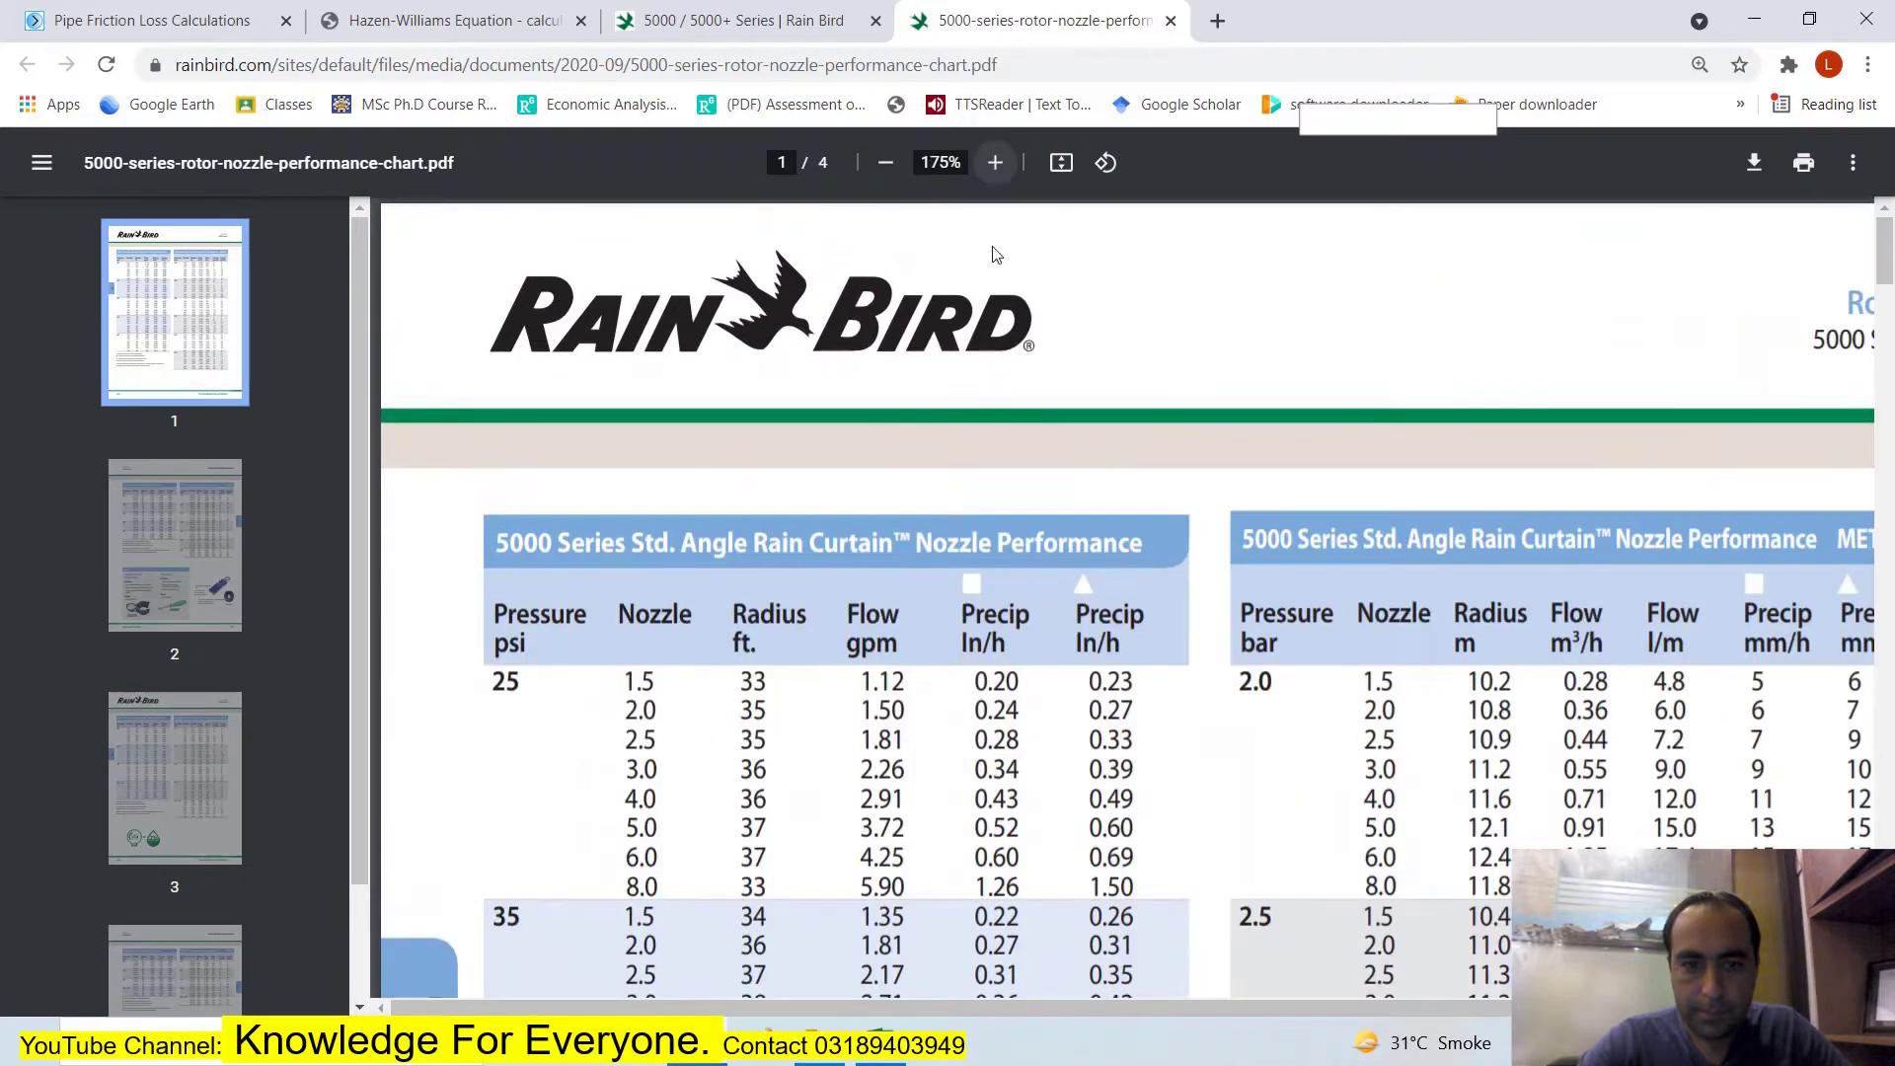
pyautogui.scroll(-7, 792, 462)
pyautogui.scroll(5, 791, 462)
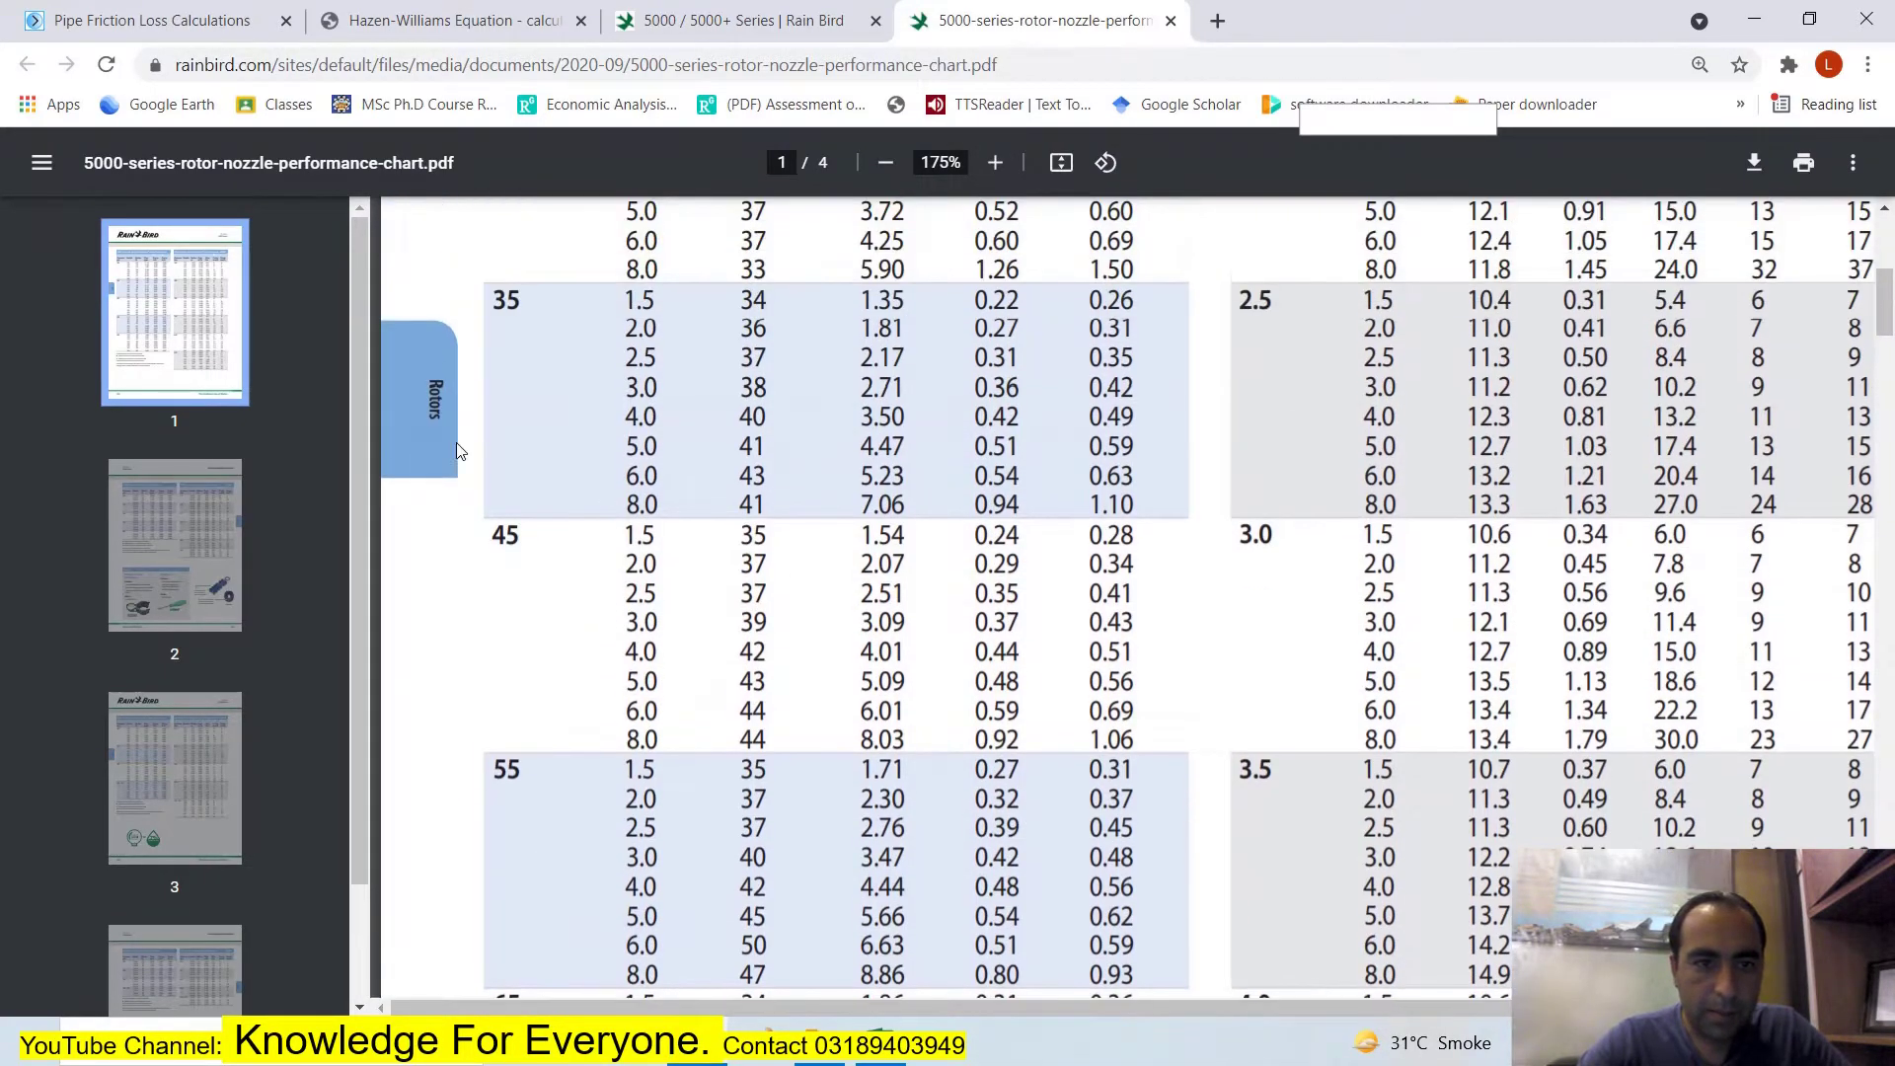
pyautogui.scroll(-1, 605, 350)
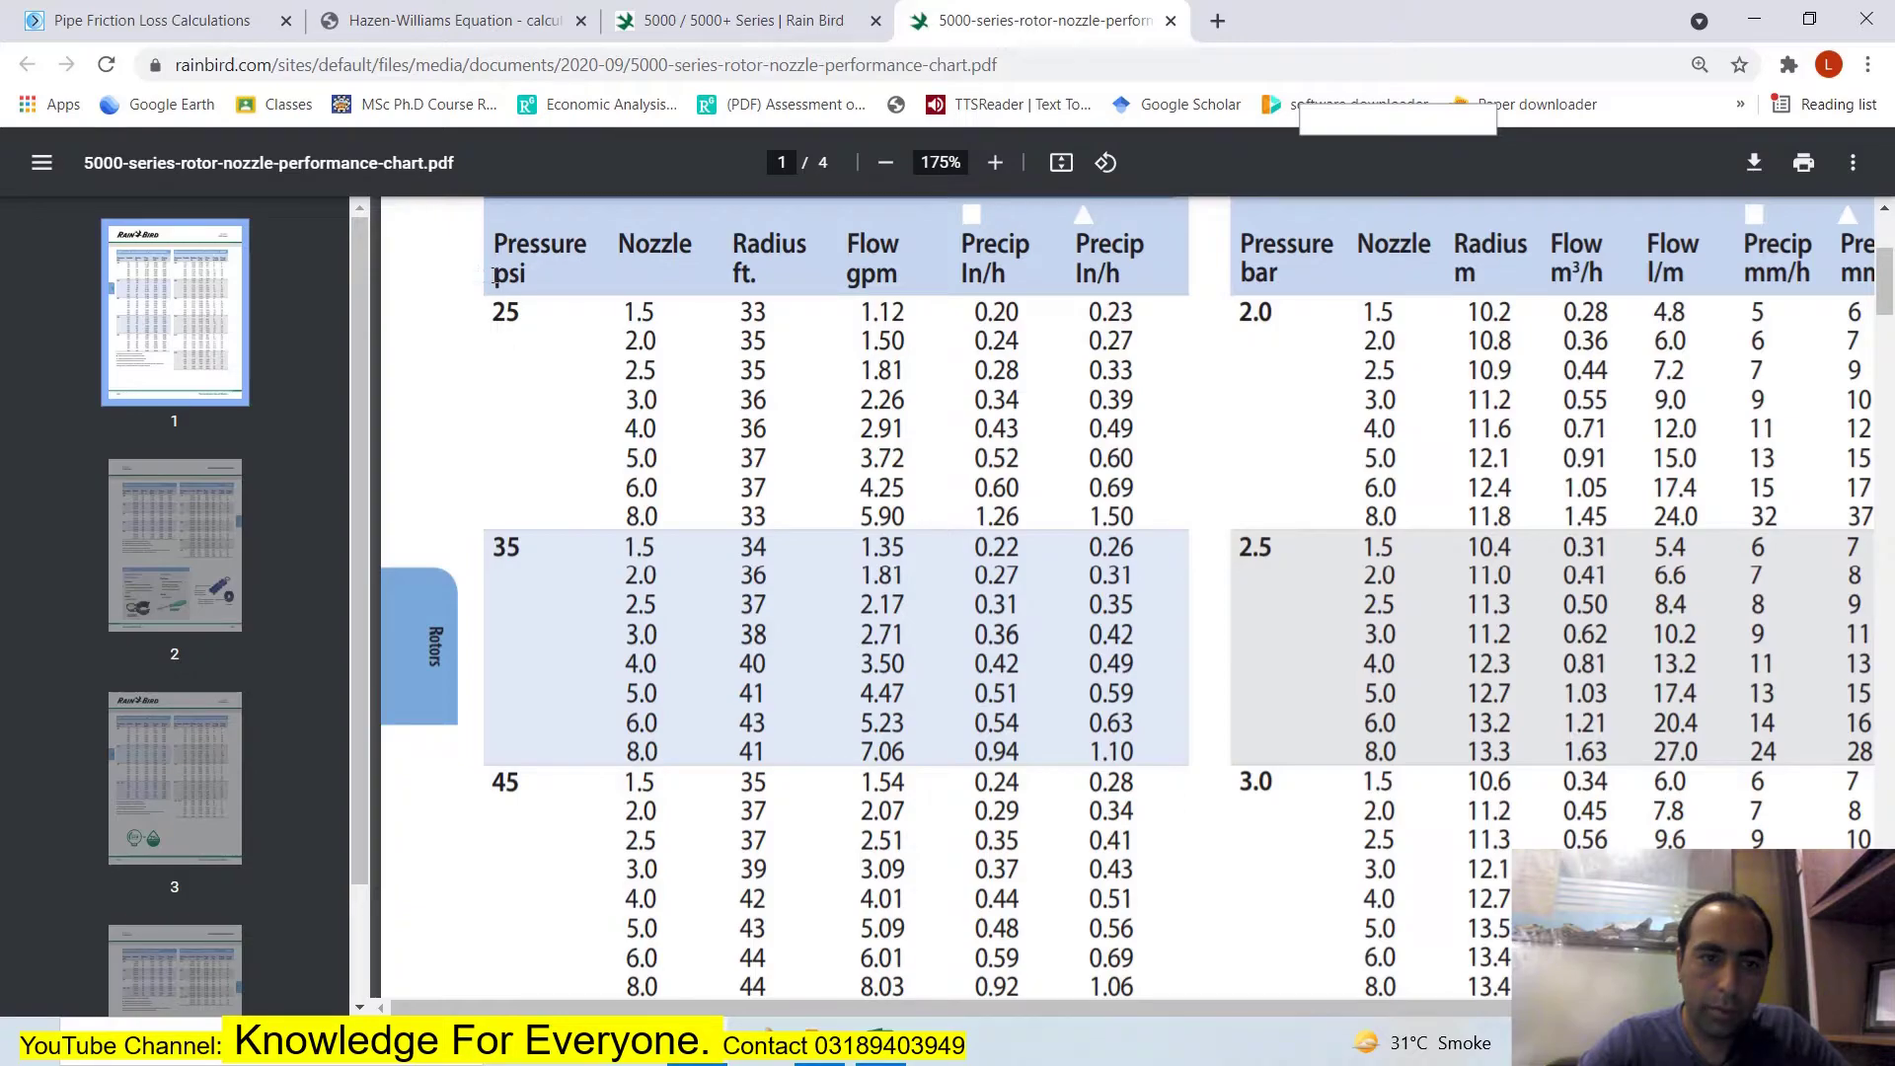
# Examine the 25 and 35 psi pressure entries and the radius, flow and precipitation values for the 1.5 nozzle at 25 psi.
pyautogui.moveTo(486, 307); pyautogui.dragTo(532, 316)
pyautogui.moveTo(491, 537); pyautogui.dragTo(524, 546)
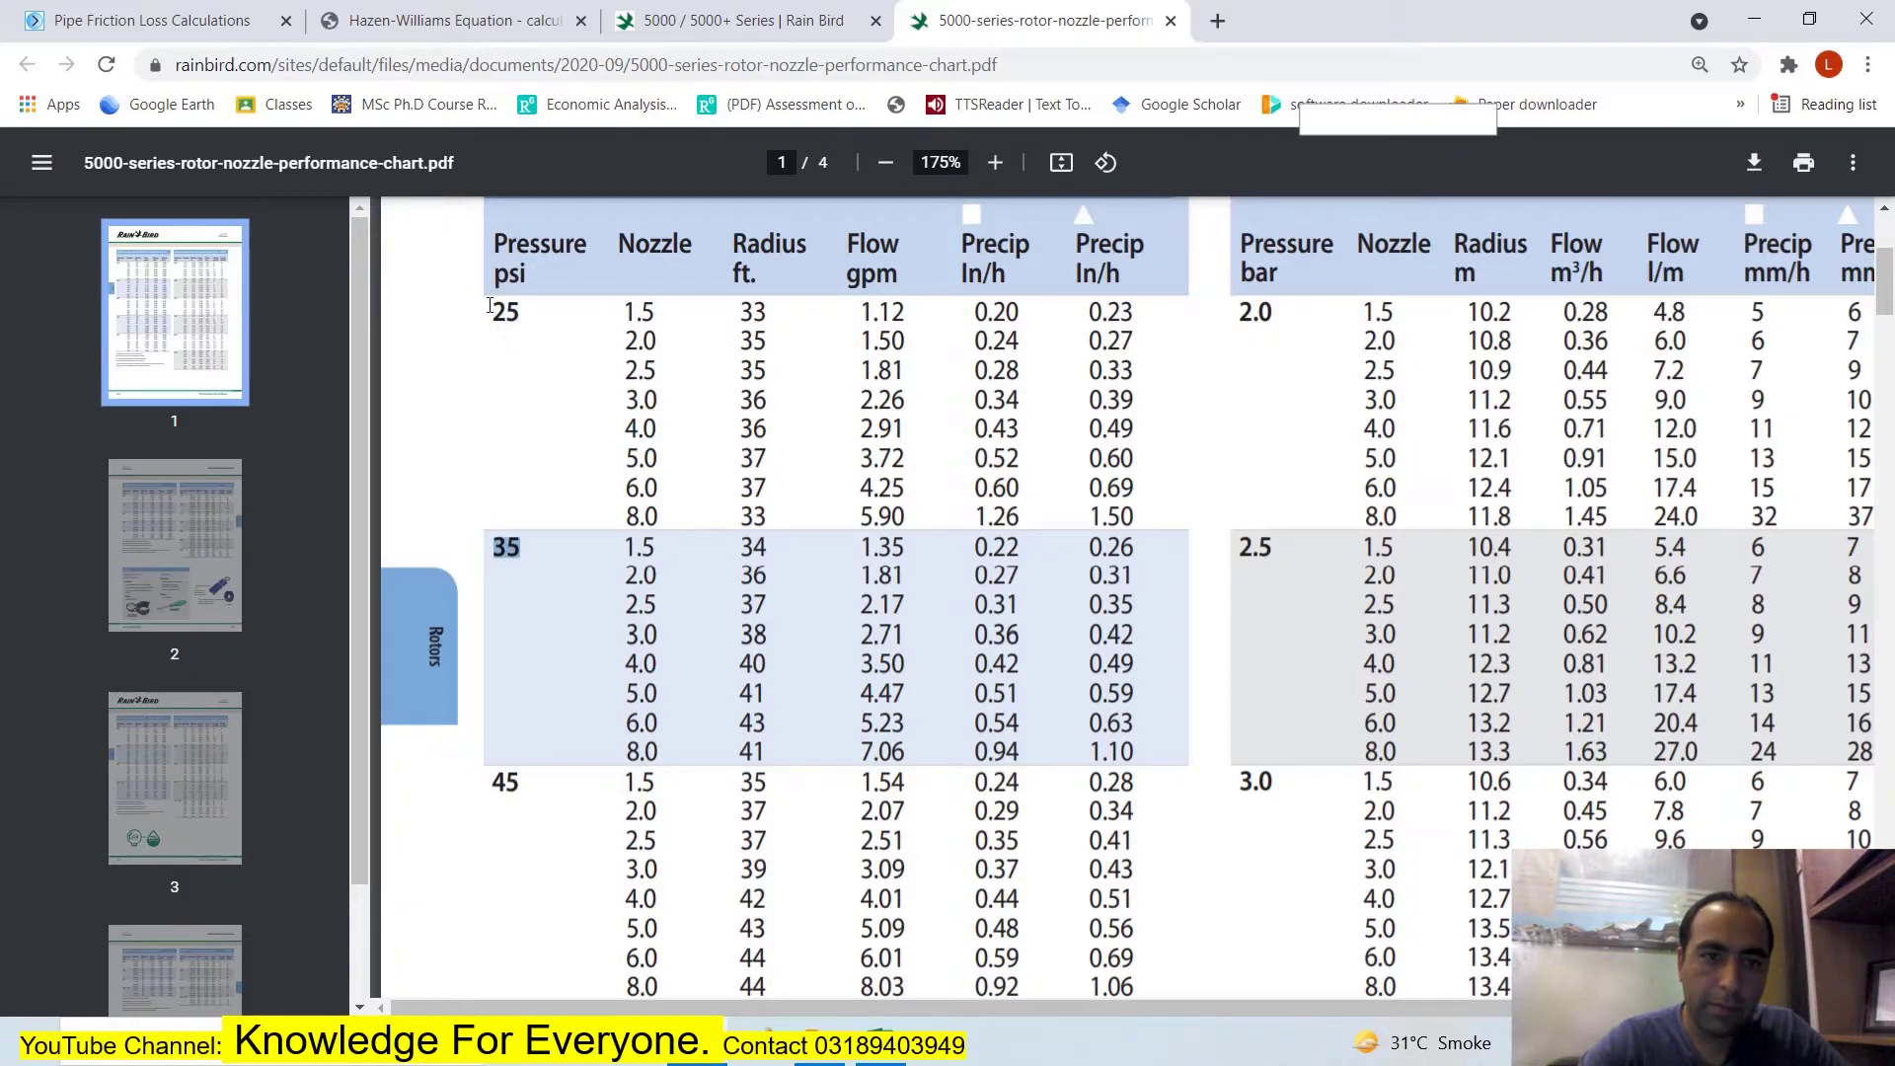
pyautogui.moveTo(489, 306); pyautogui.dragTo(522, 314)
pyautogui.click(751, 312)
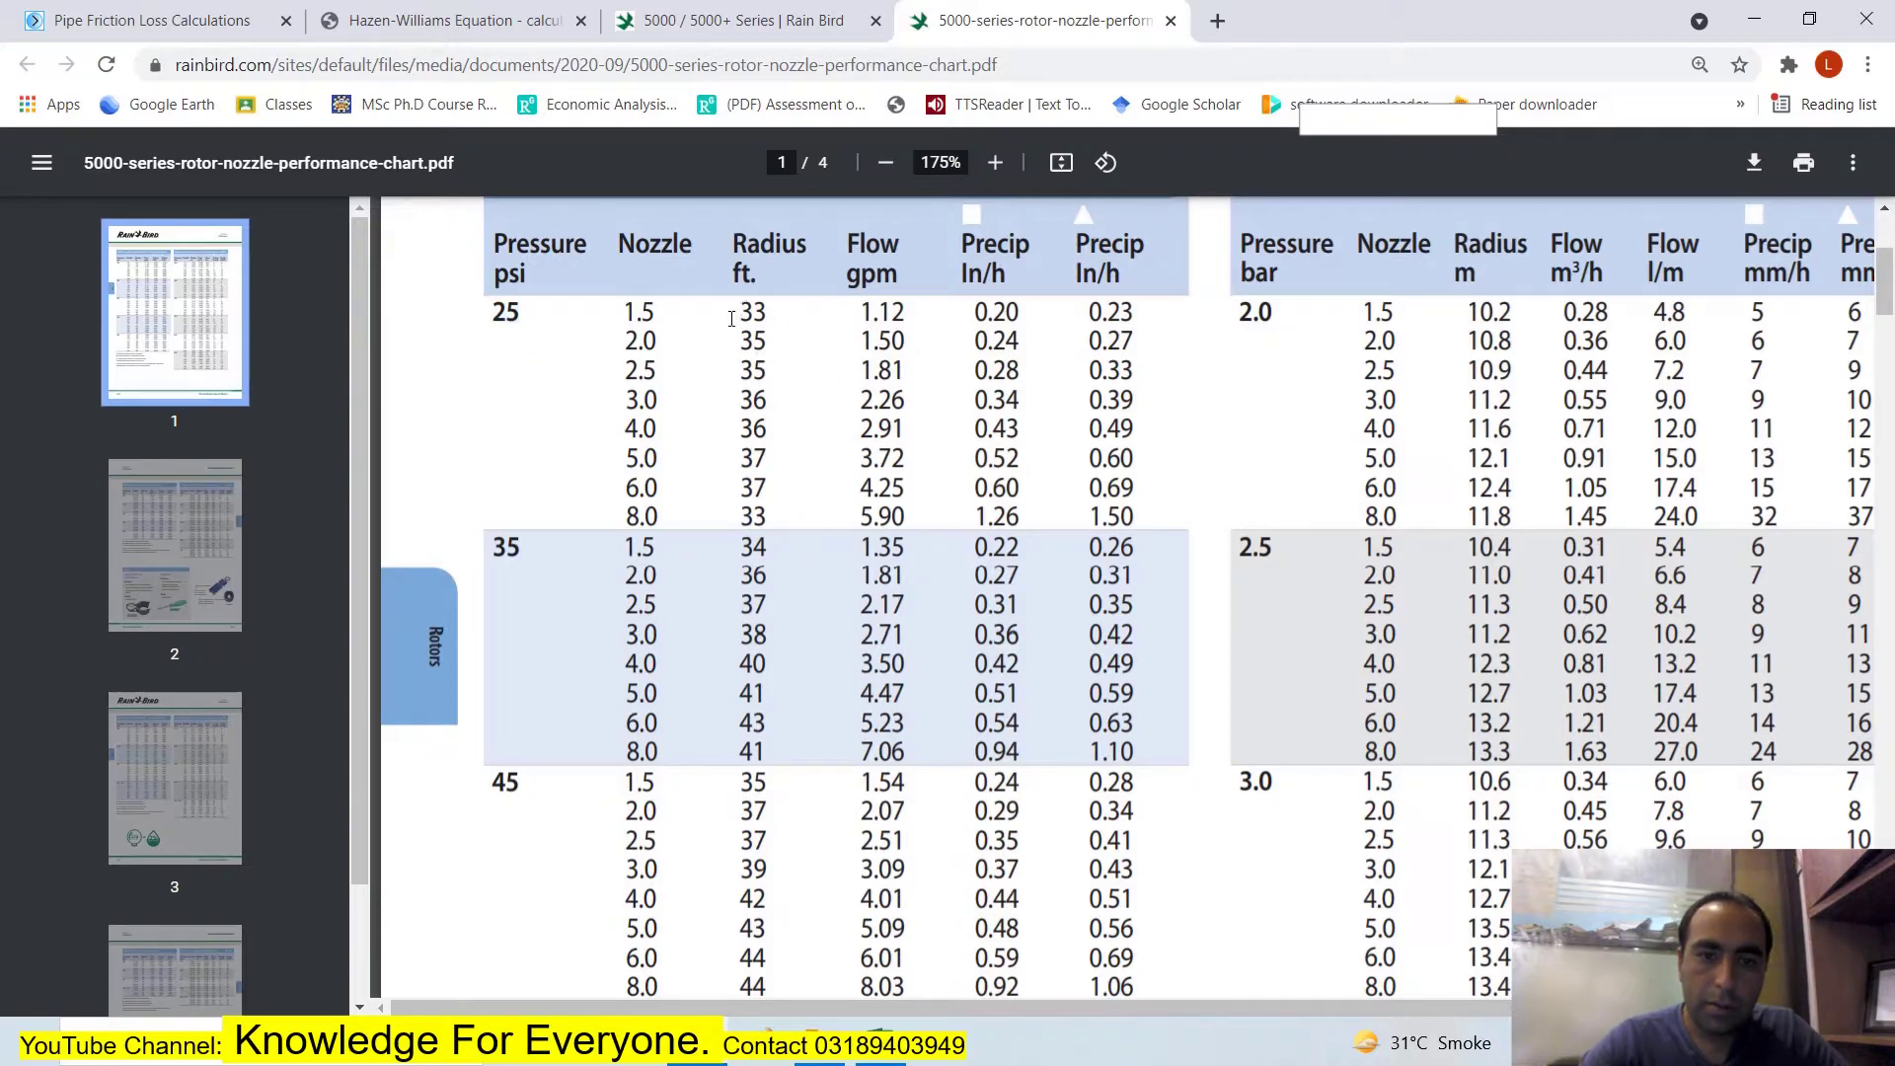
pyautogui.moveTo(732, 317); pyautogui.dragTo(778, 312)
pyautogui.click(510, 314)
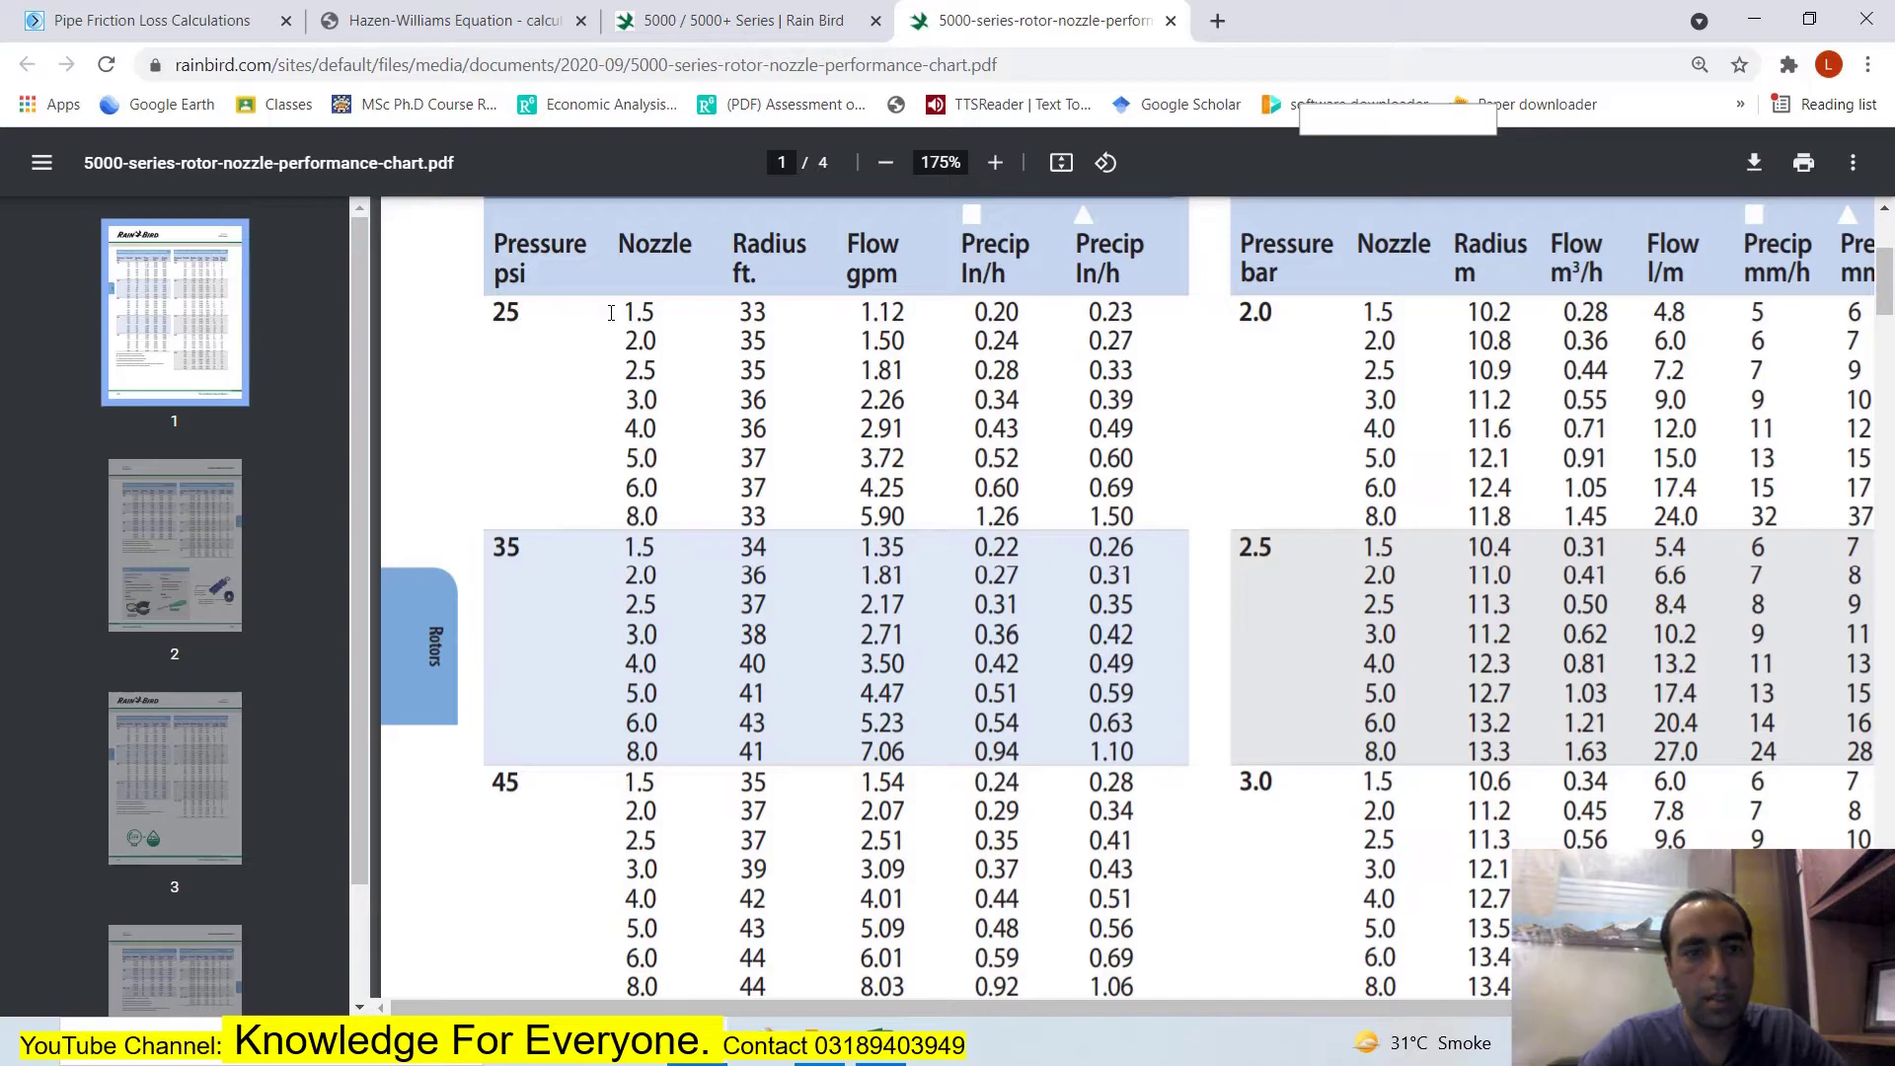
pyautogui.moveTo(644, 316); pyautogui.dragTo(682, 315)
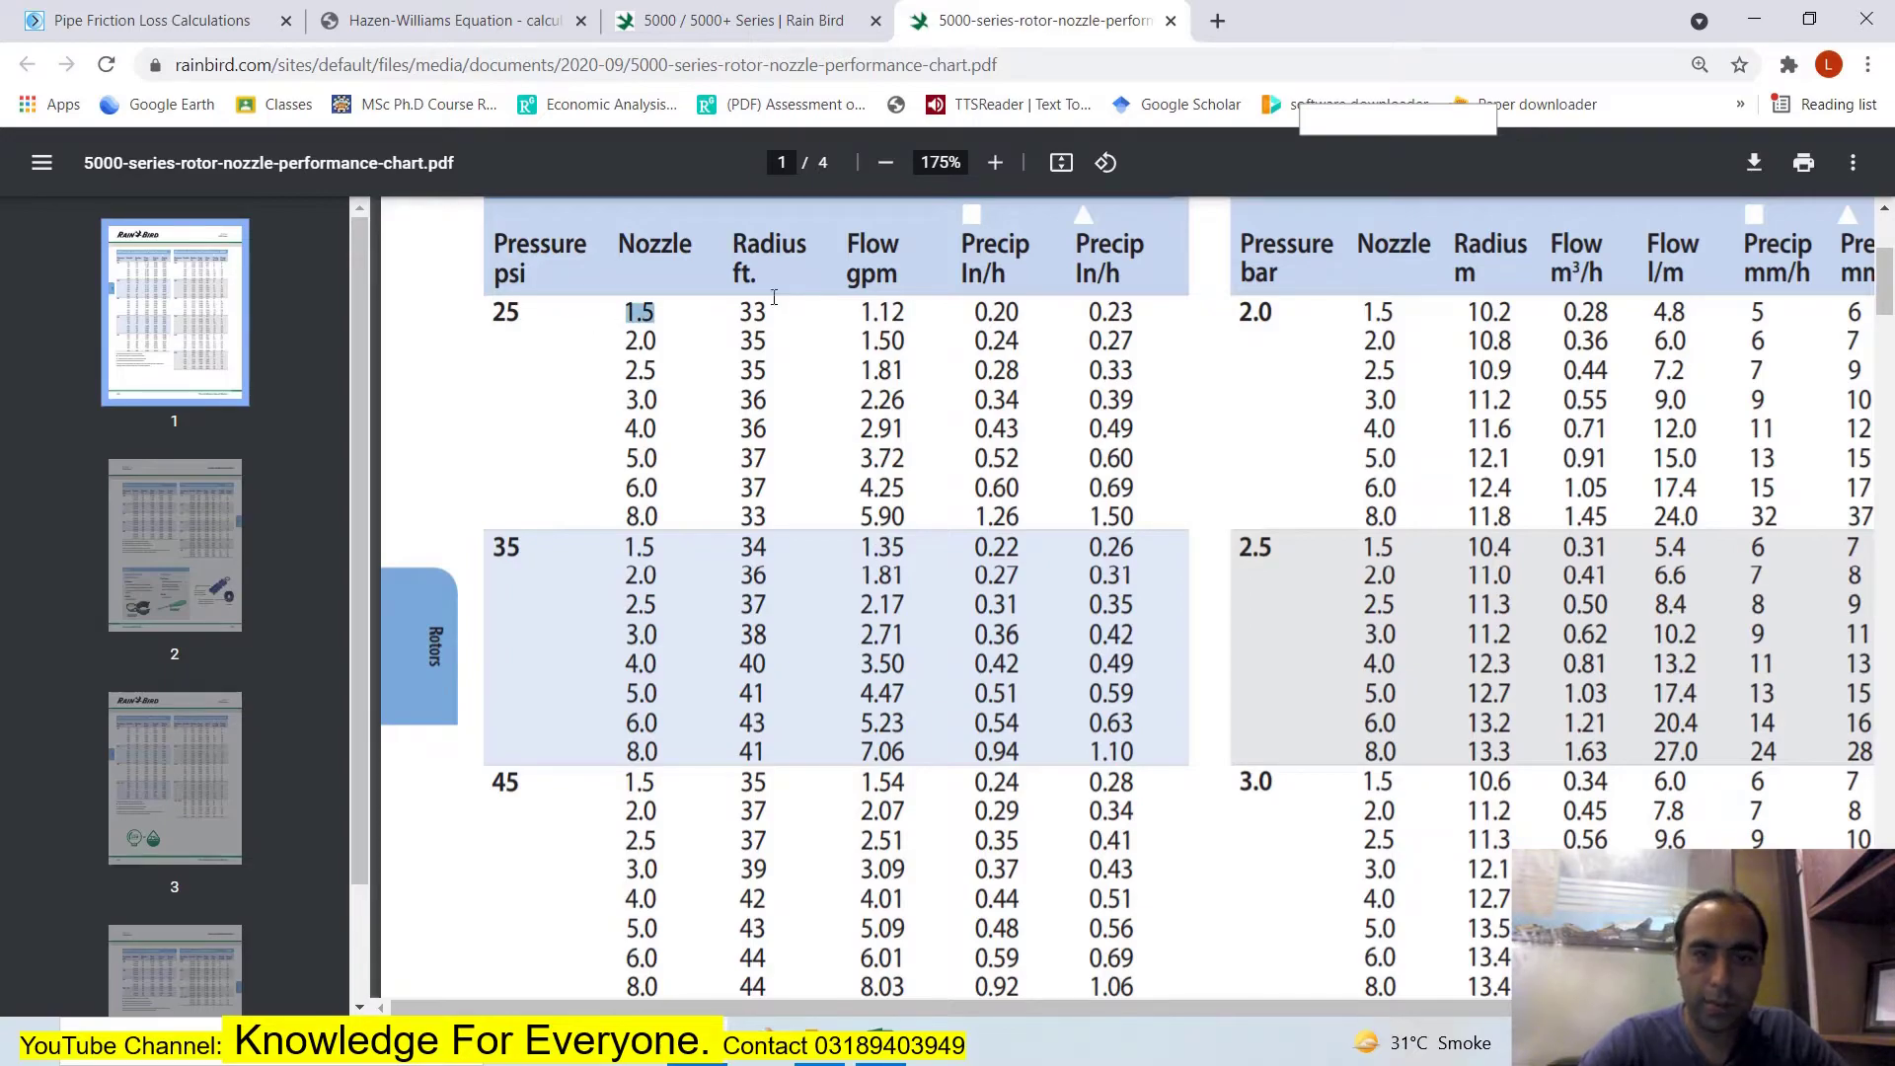
pyautogui.moveTo(850, 316); pyautogui.dragTo(898, 314)
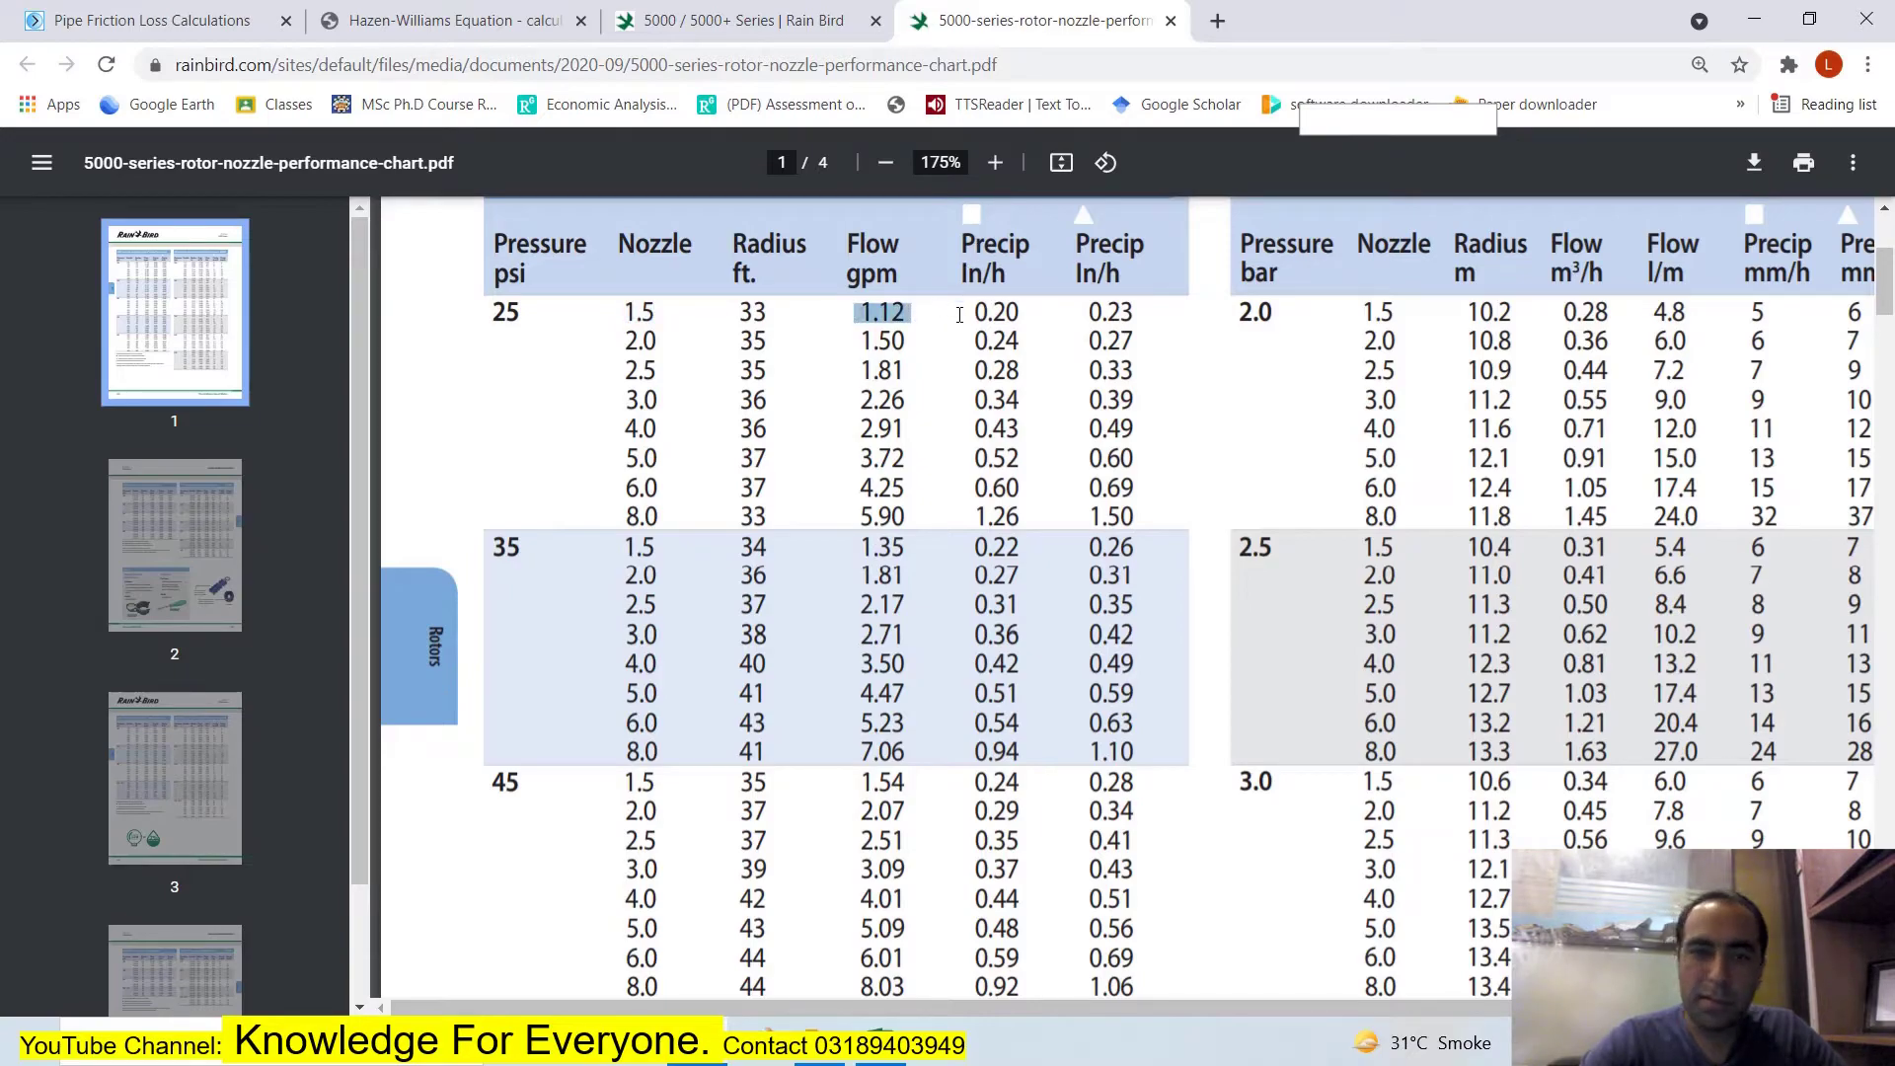
pyautogui.click(1094, 314)
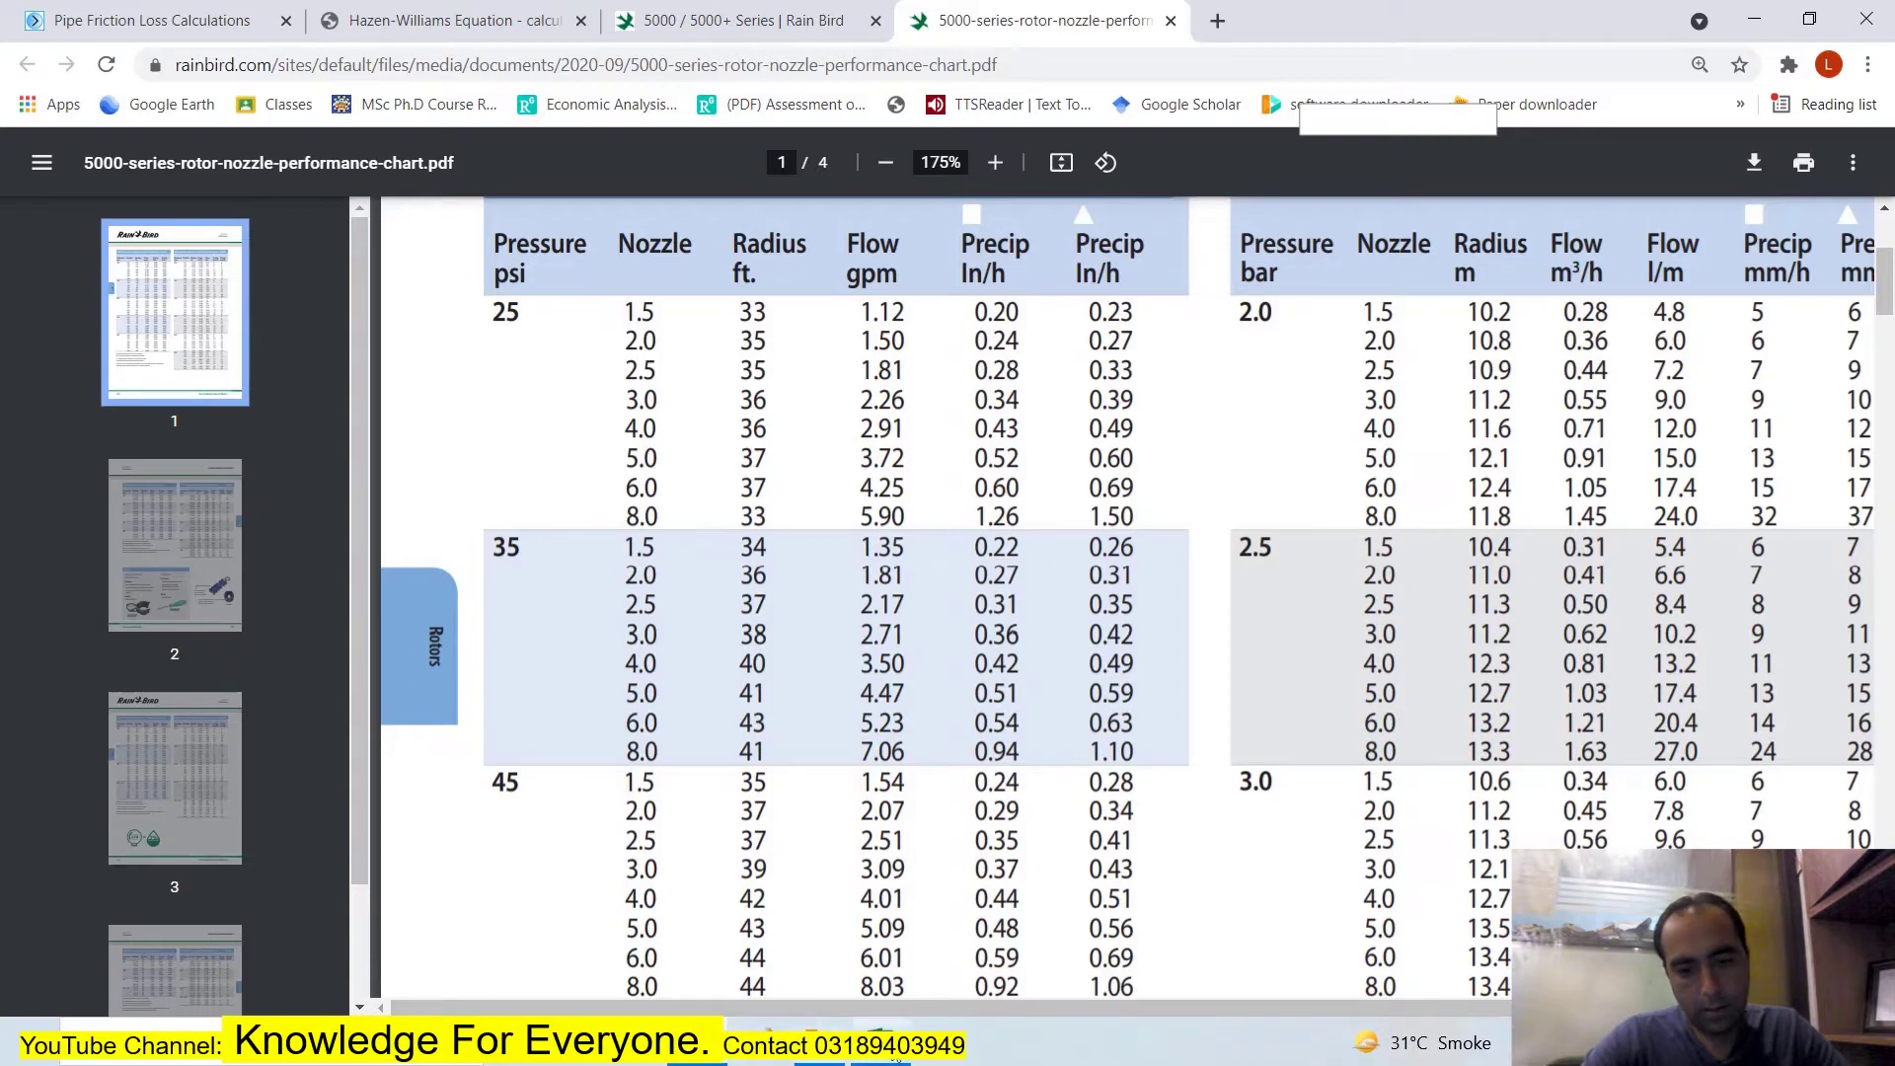
# Switch to the Excel head loss workbook and review the terms of the Total Head formula on the Raingun head loss sheet.
pyautogui.click(895, 1054)
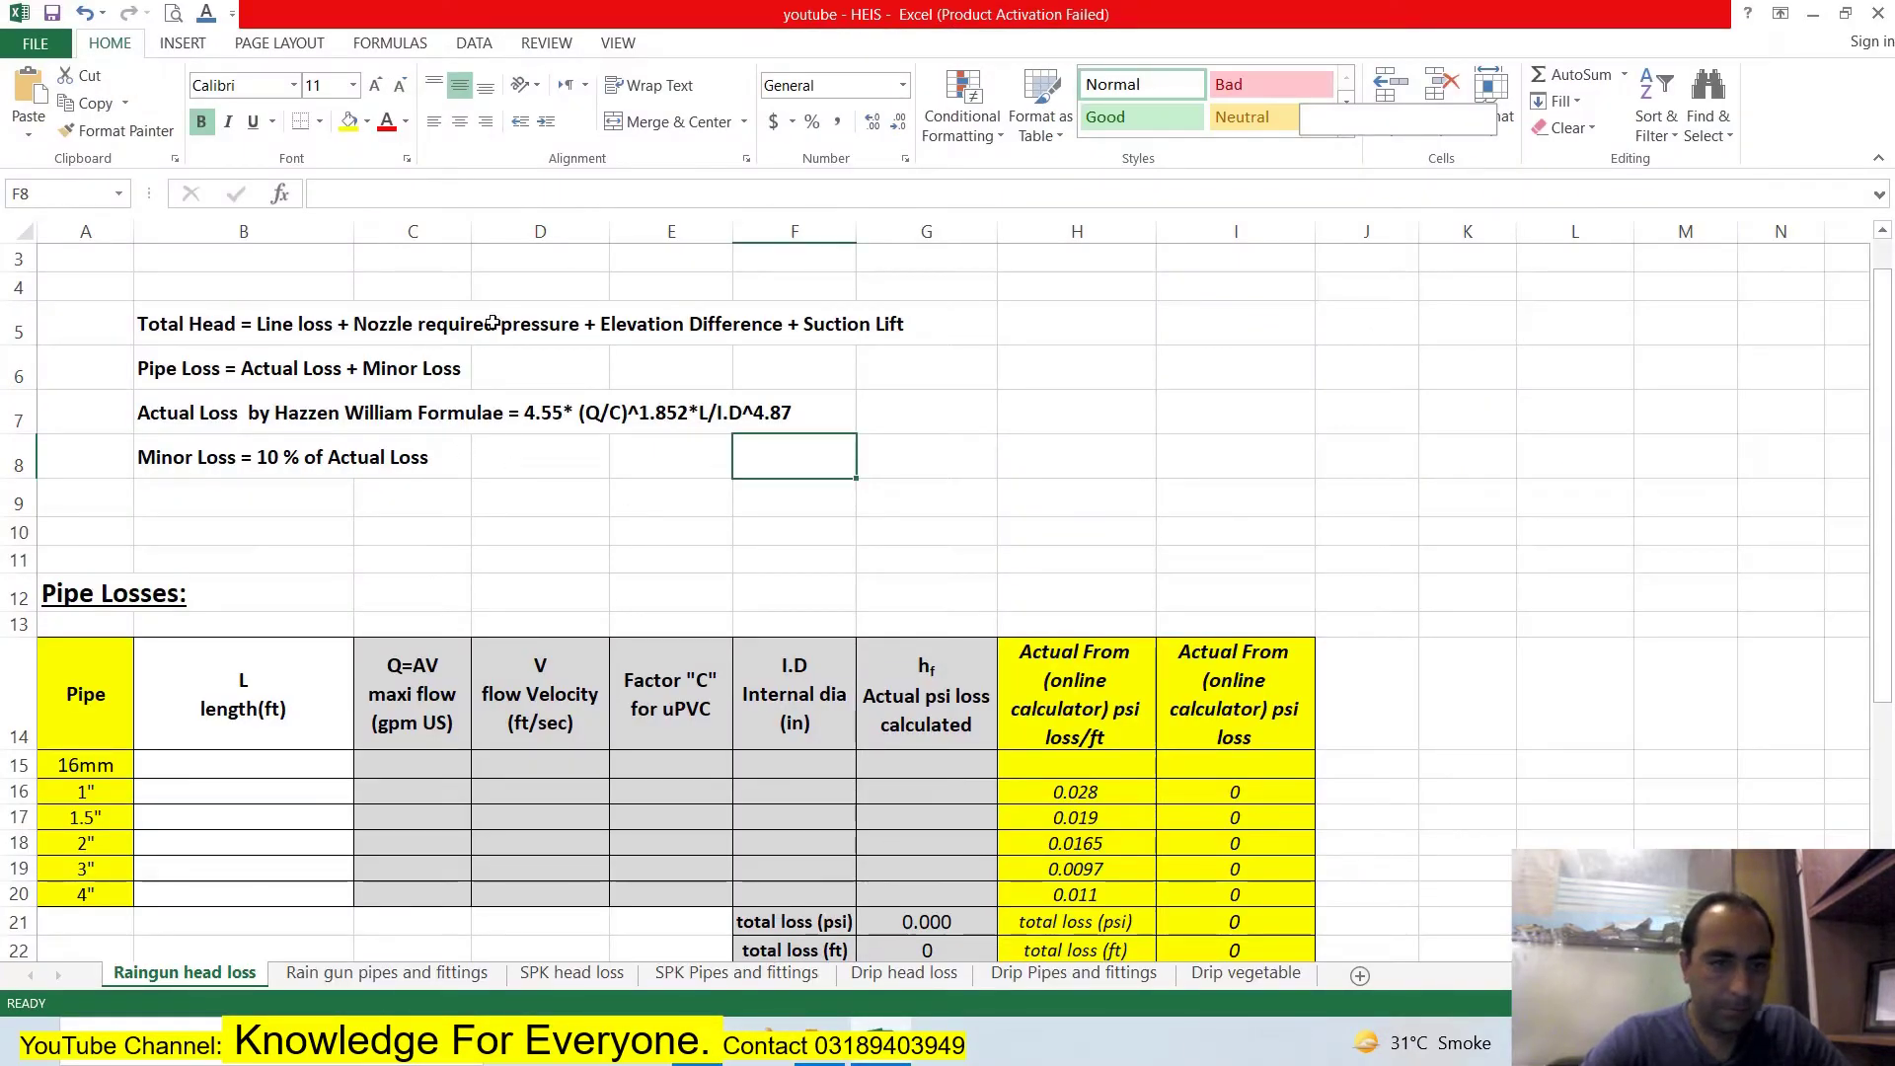
pyautogui.click(721, 329)
pyautogui.click(679, 373)
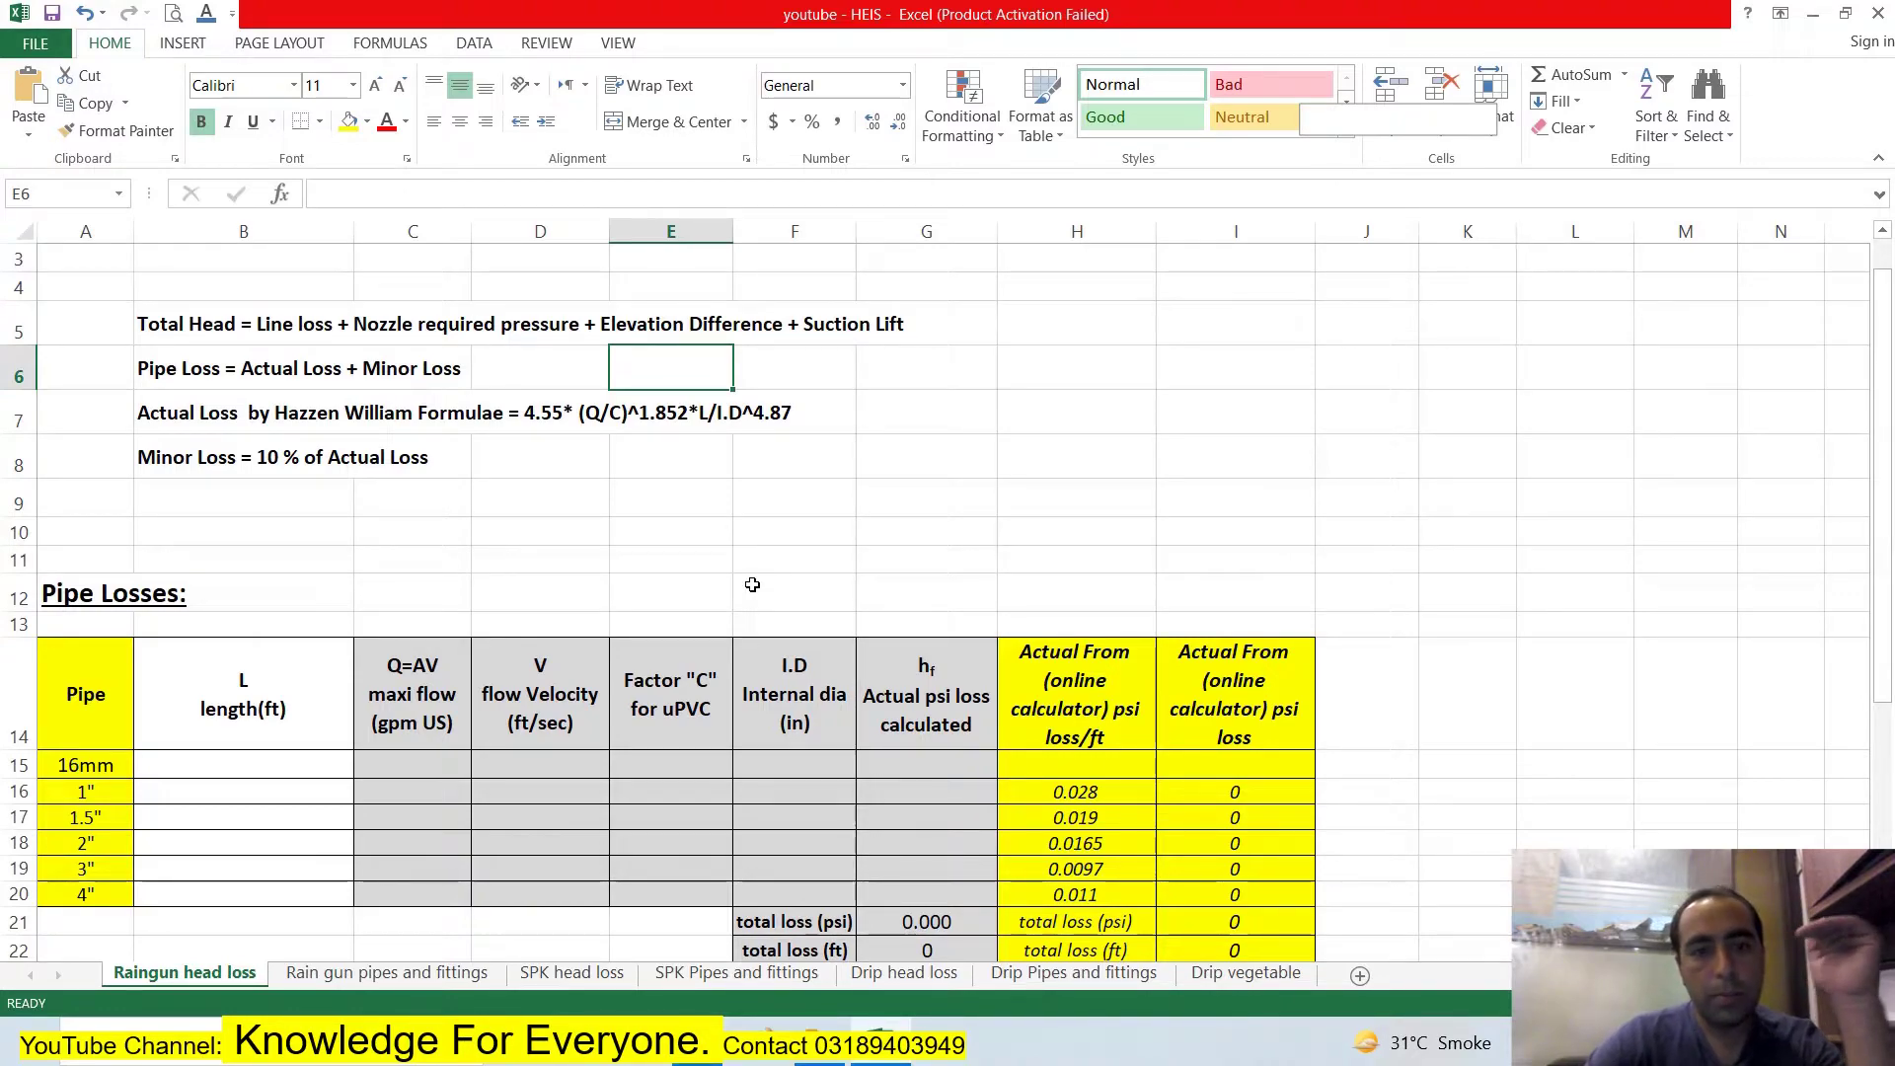
pyautogui.click(841, 320)
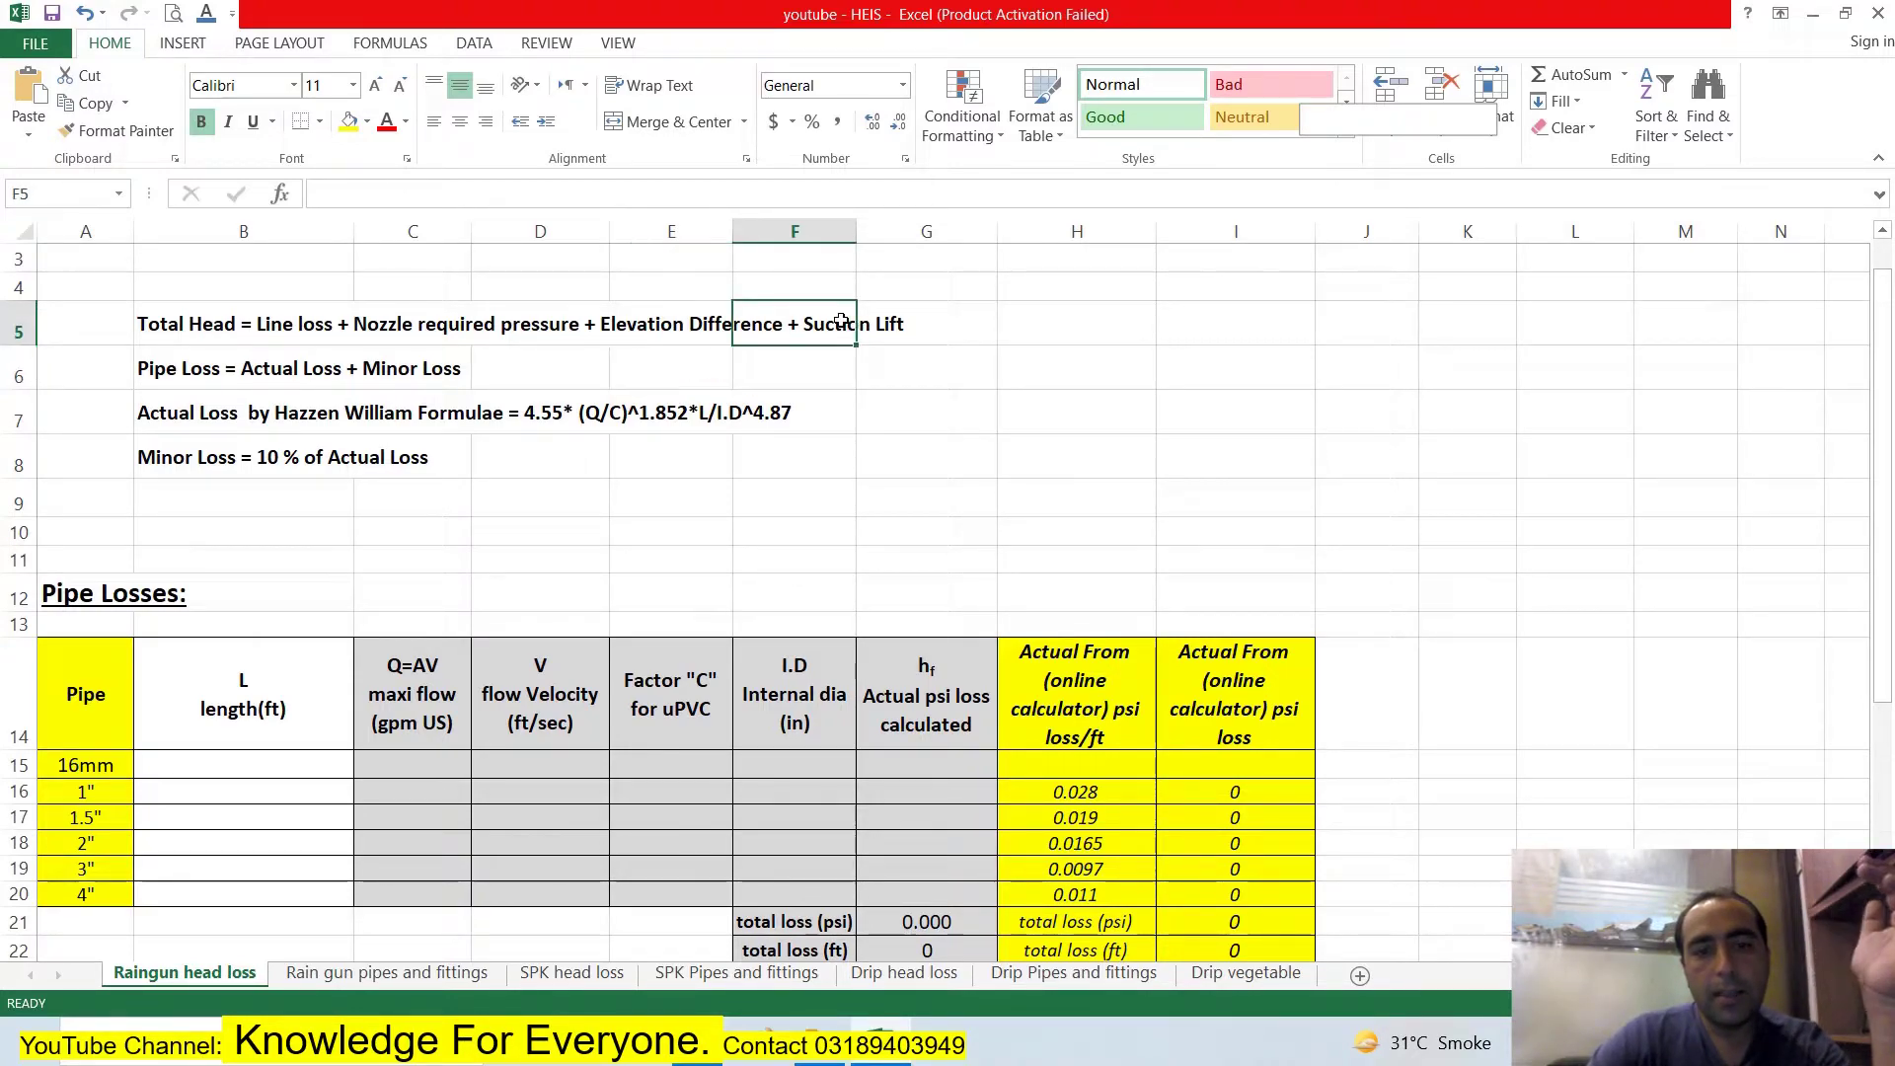
pyautogui.click(885, 365)
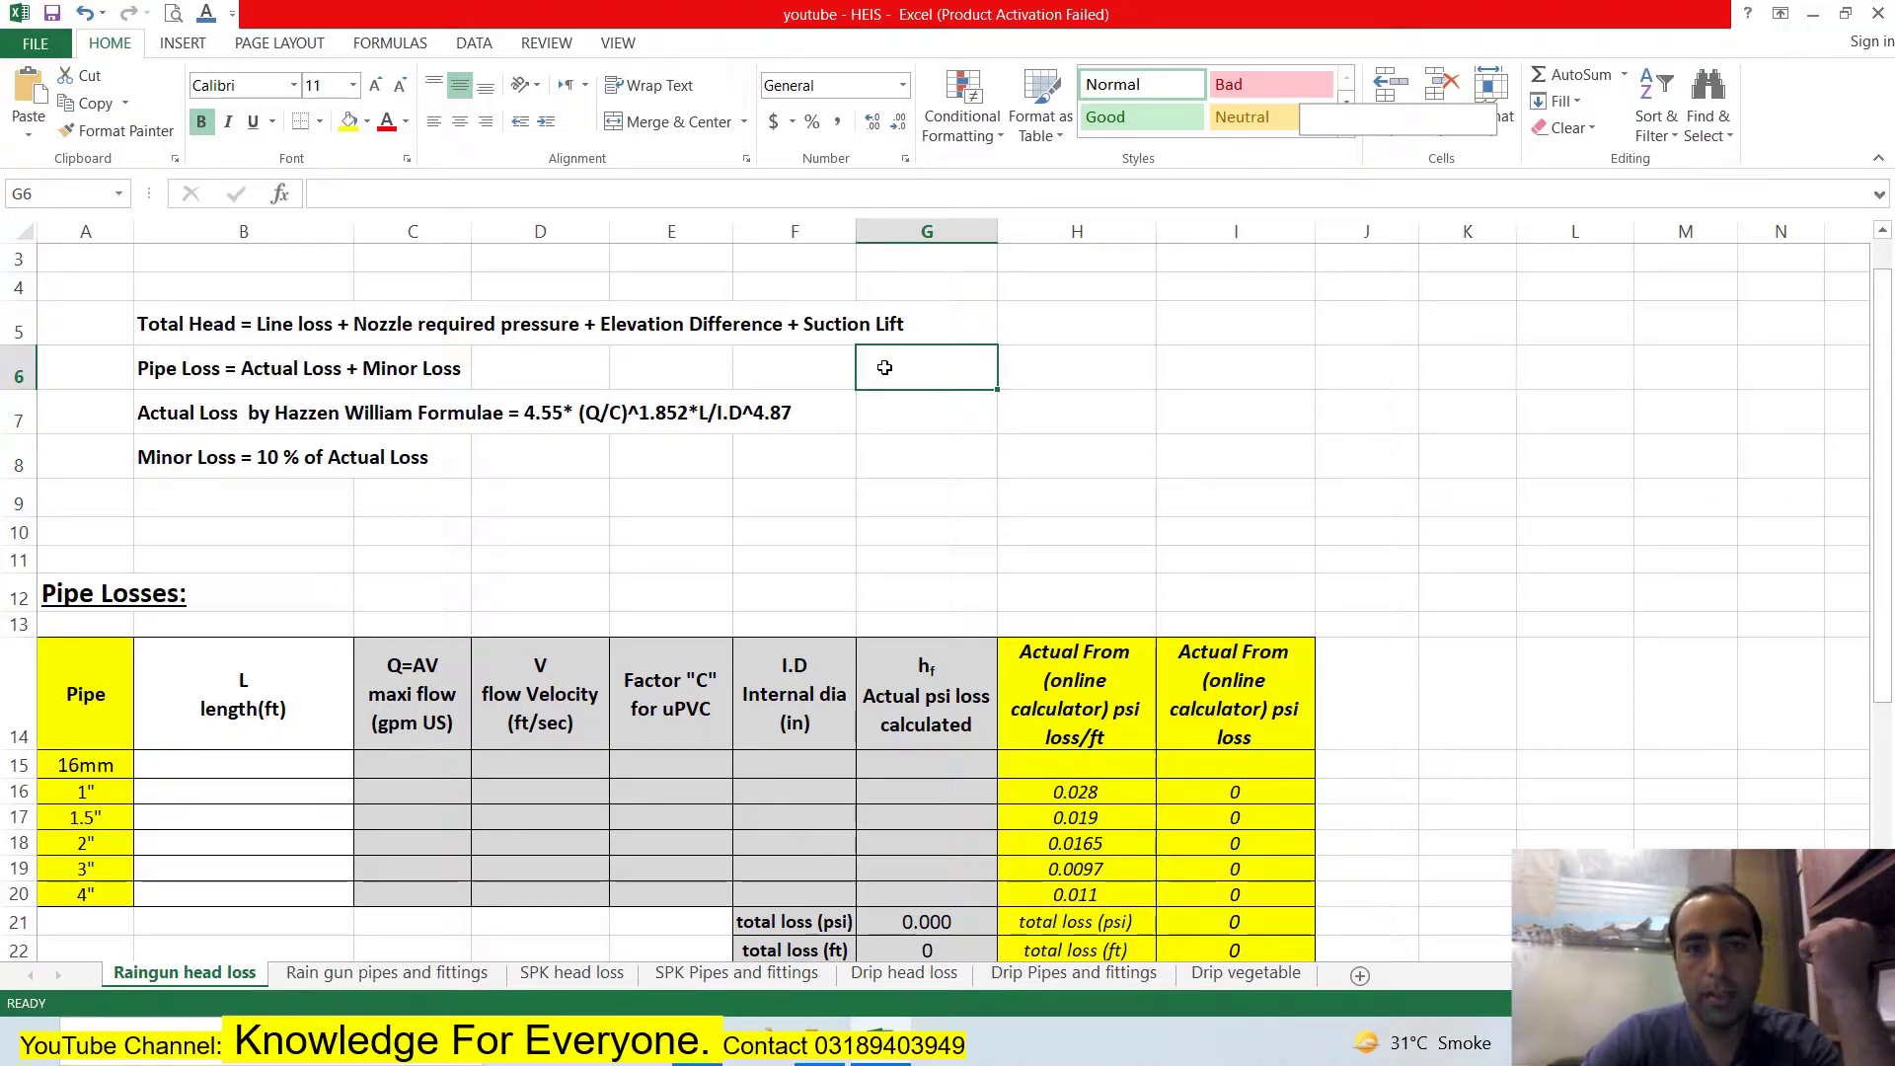
# Review the Pipe Loss formula and the Hazen-Williams Actual Loss formula in rows 6 and 7.
pyautogui.click(608, 367)
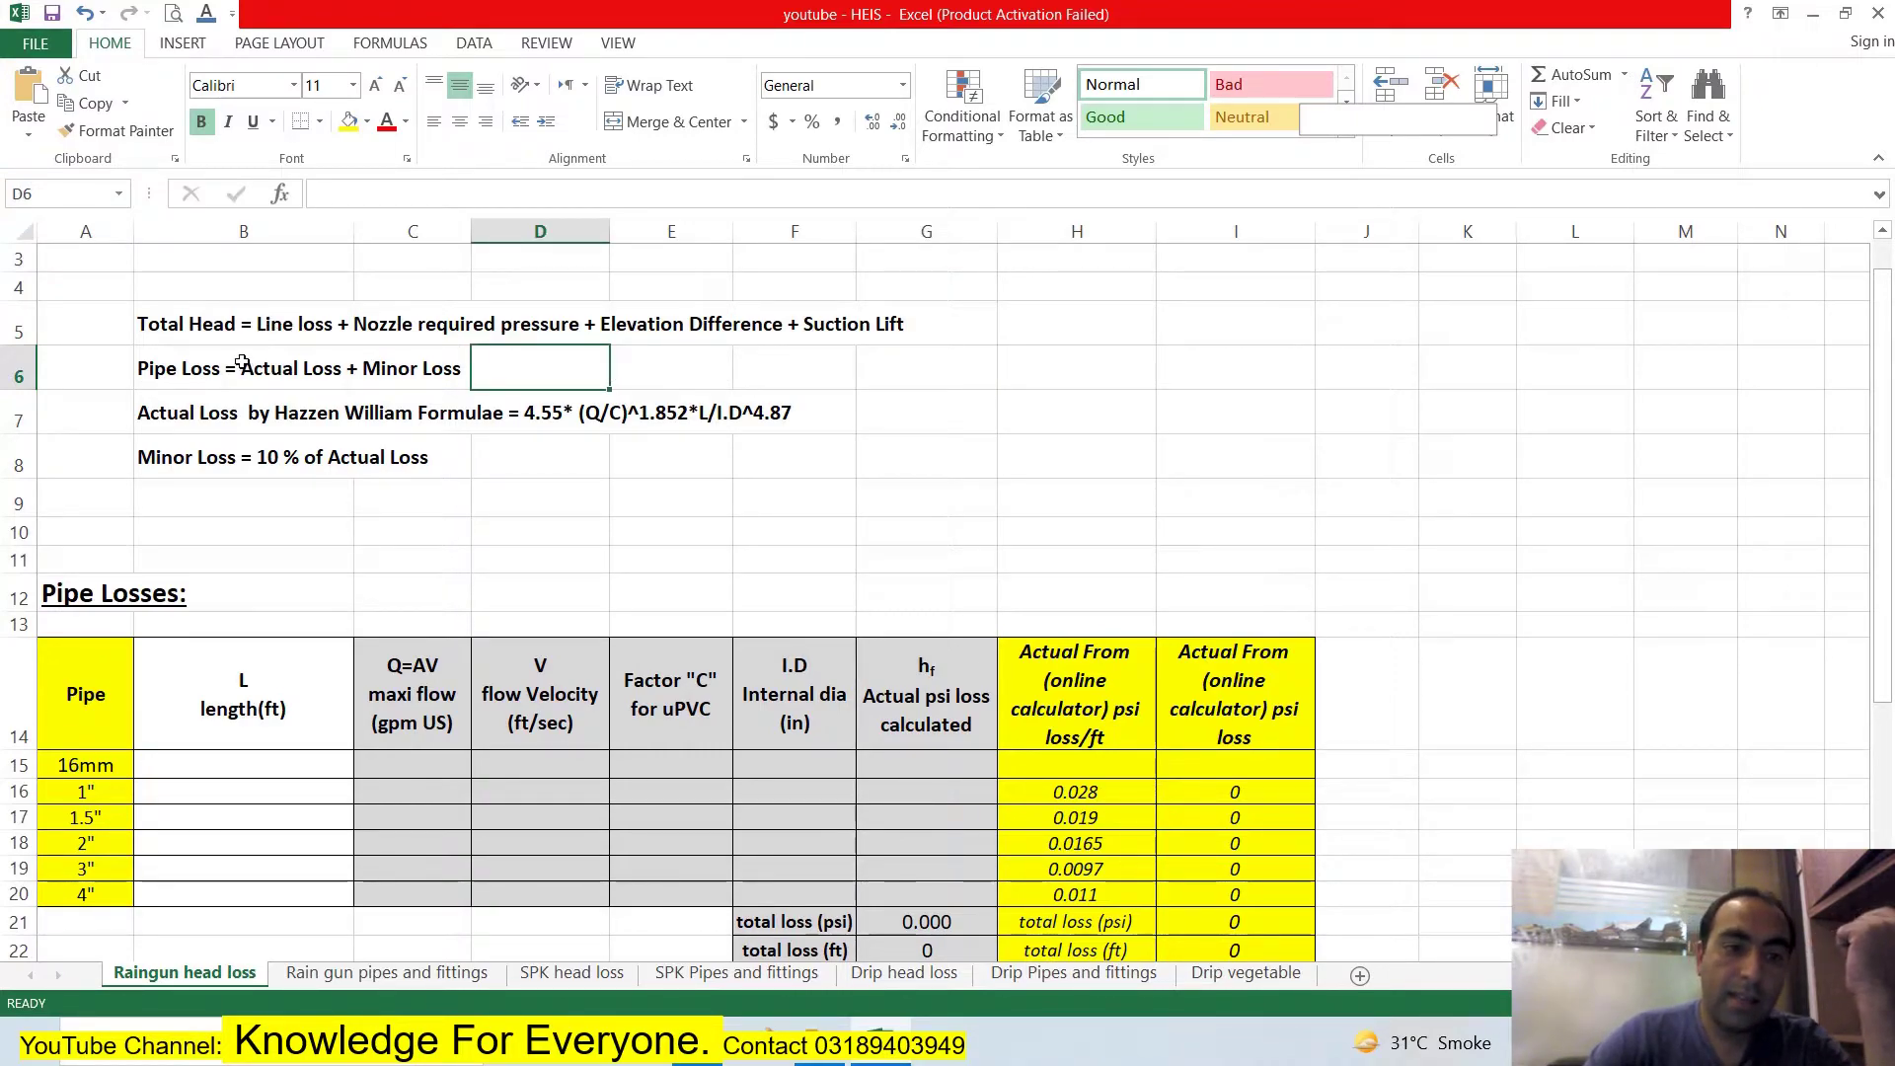
pyautogui.click(193, 383)
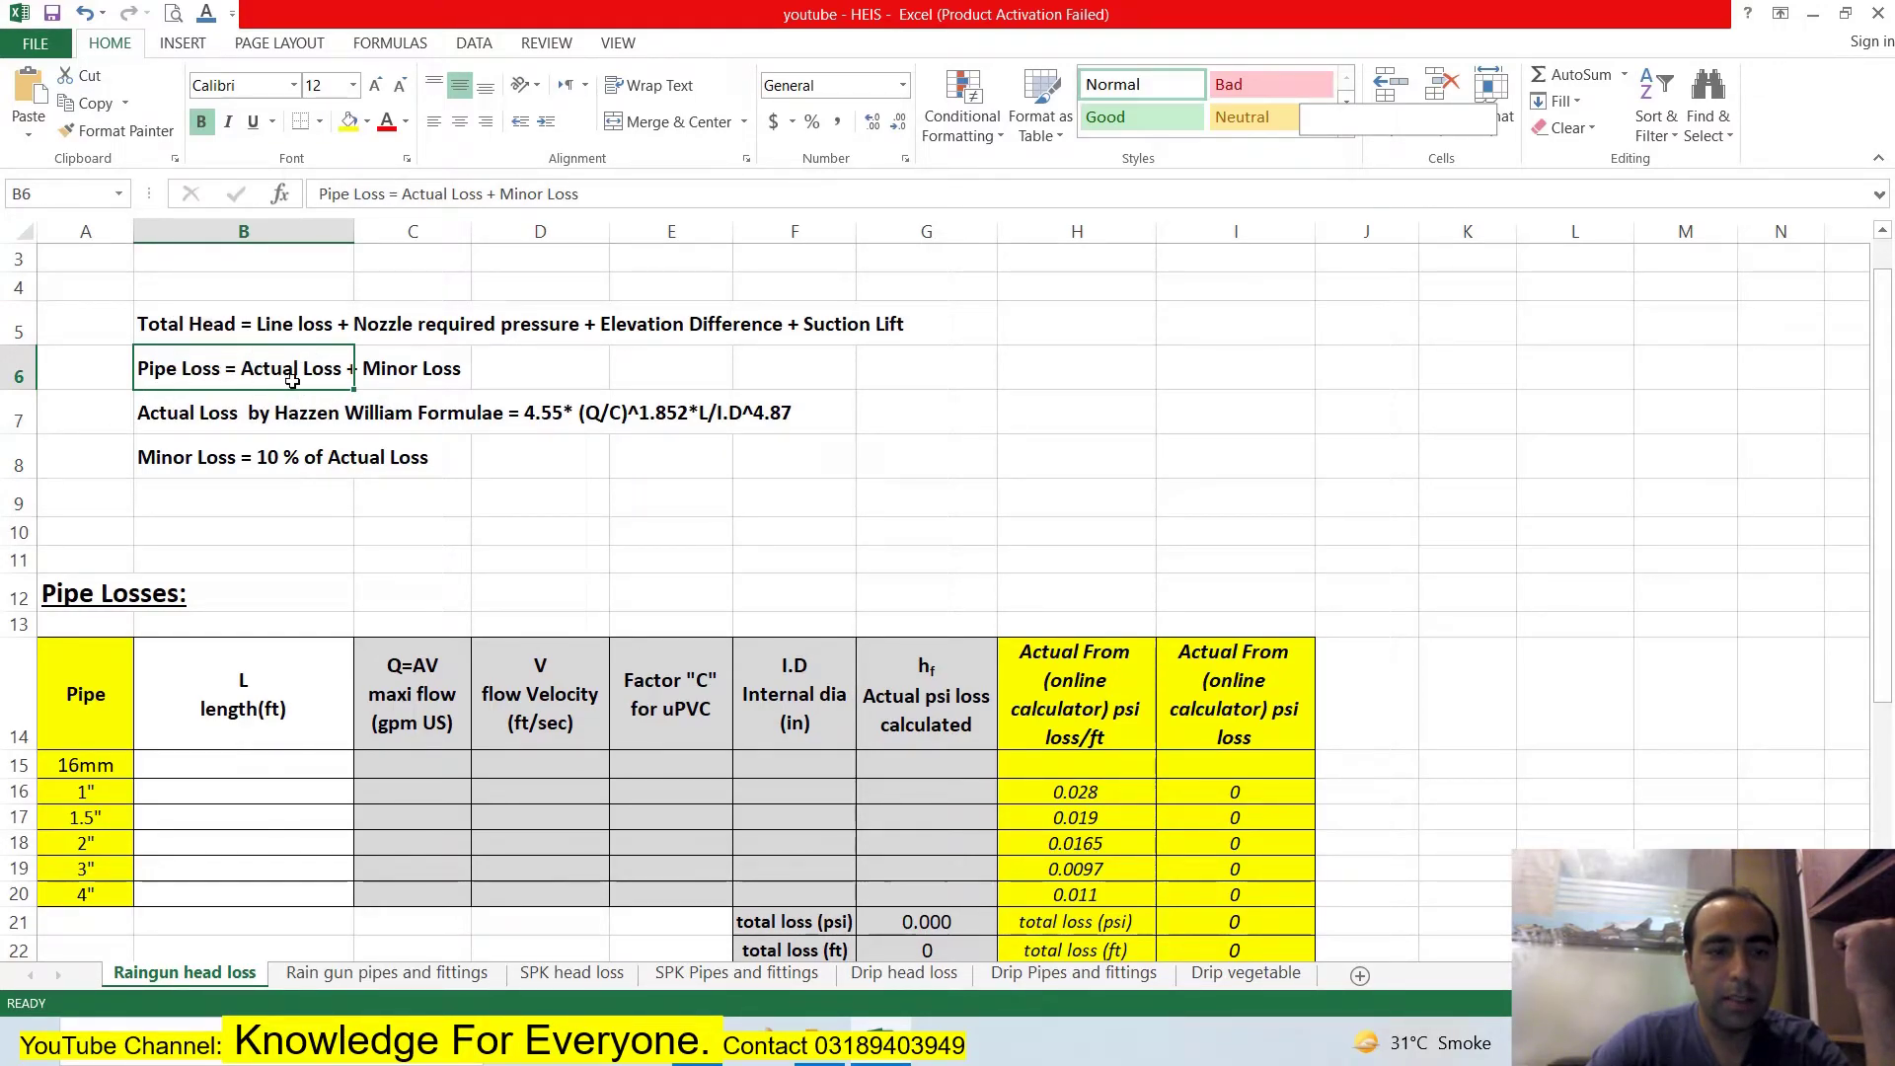
pyautogui.click(421, 382)
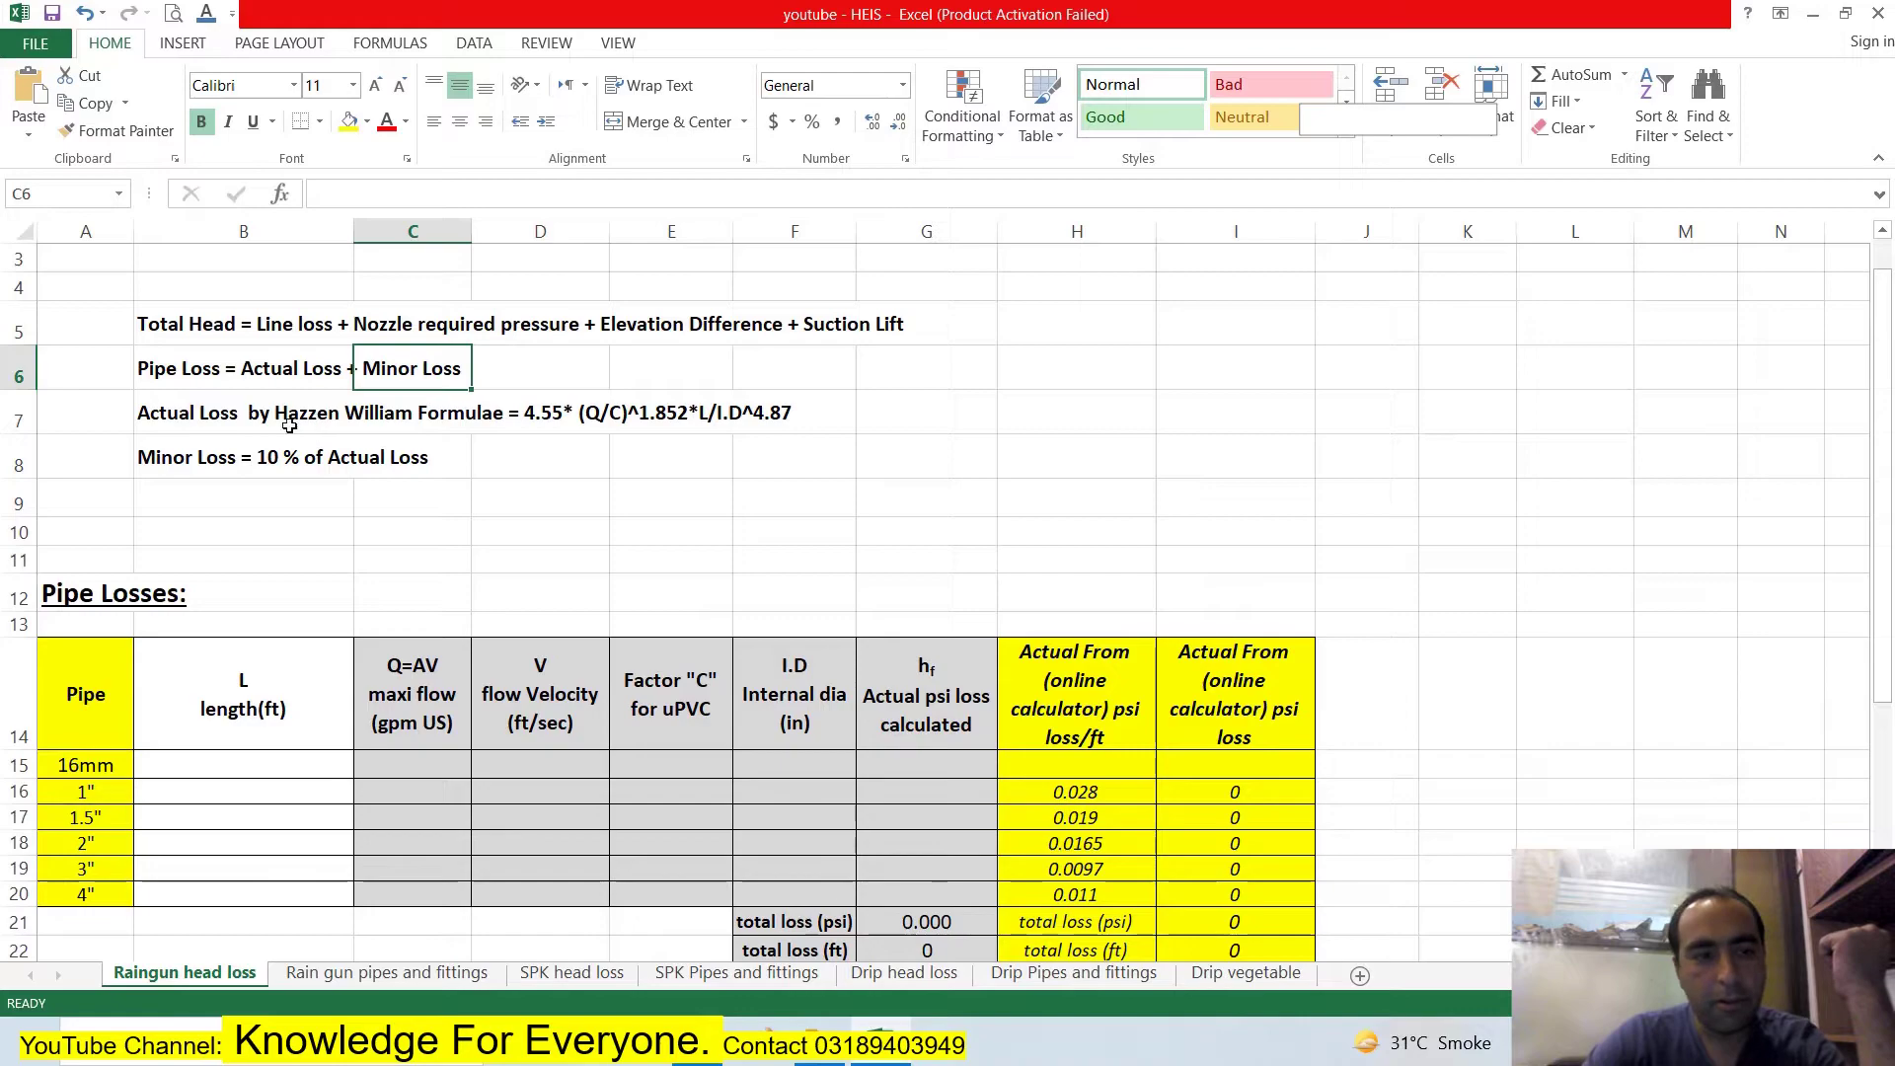
pyautogui.click(204, 426)
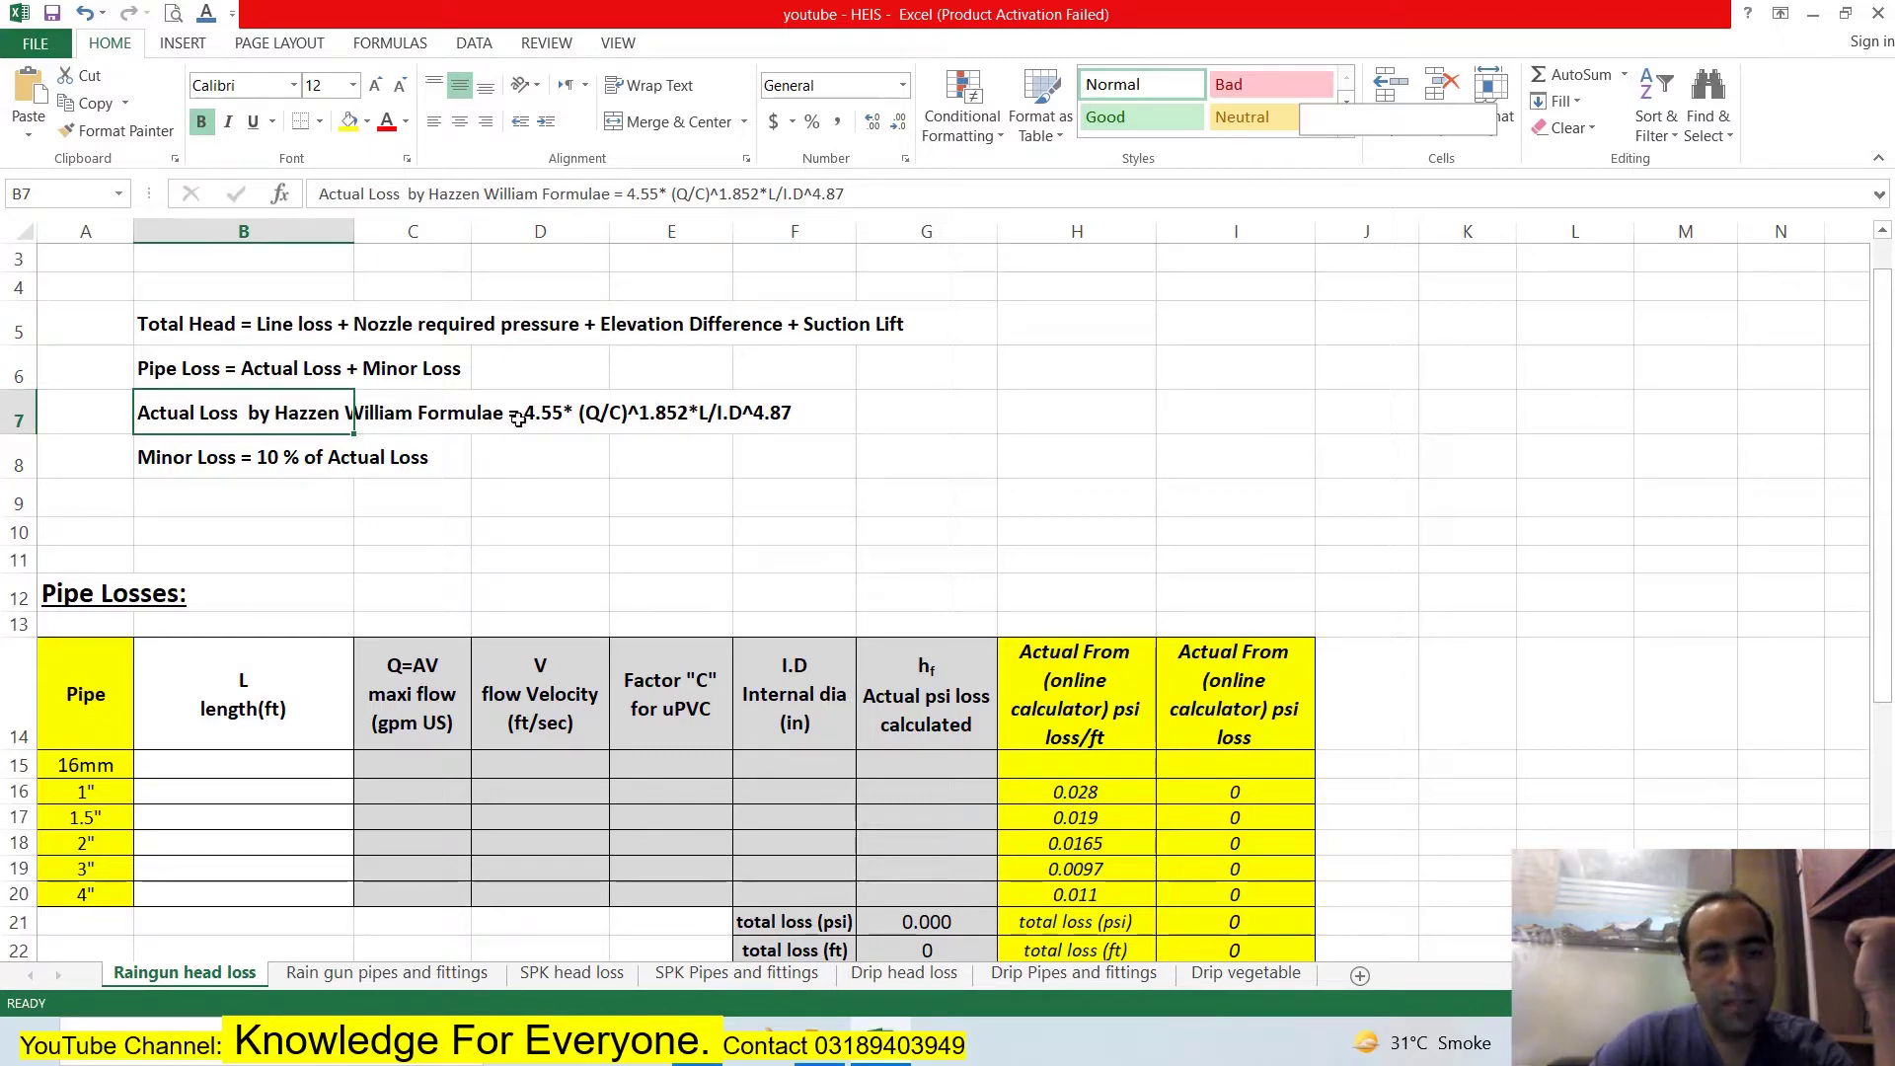
pyautogui.click(599, 420)
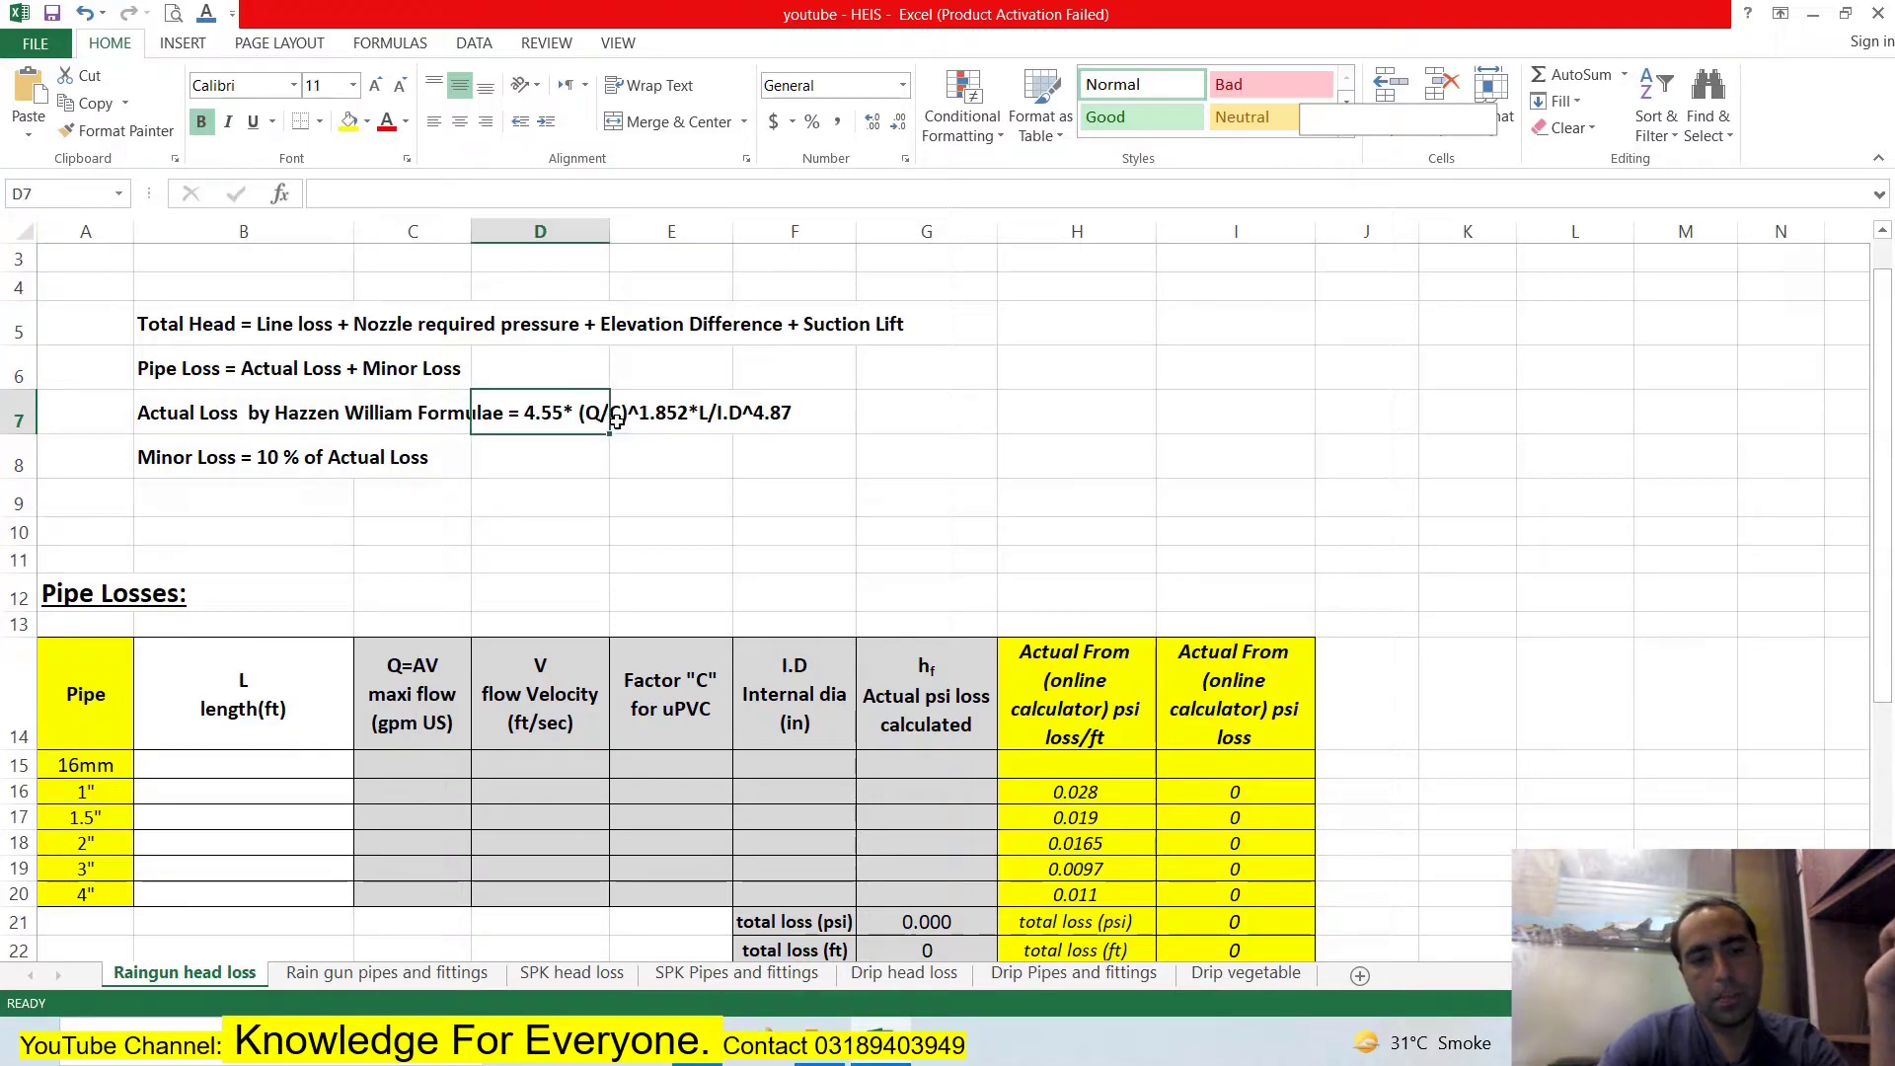
pyautogui.click(625, 422)
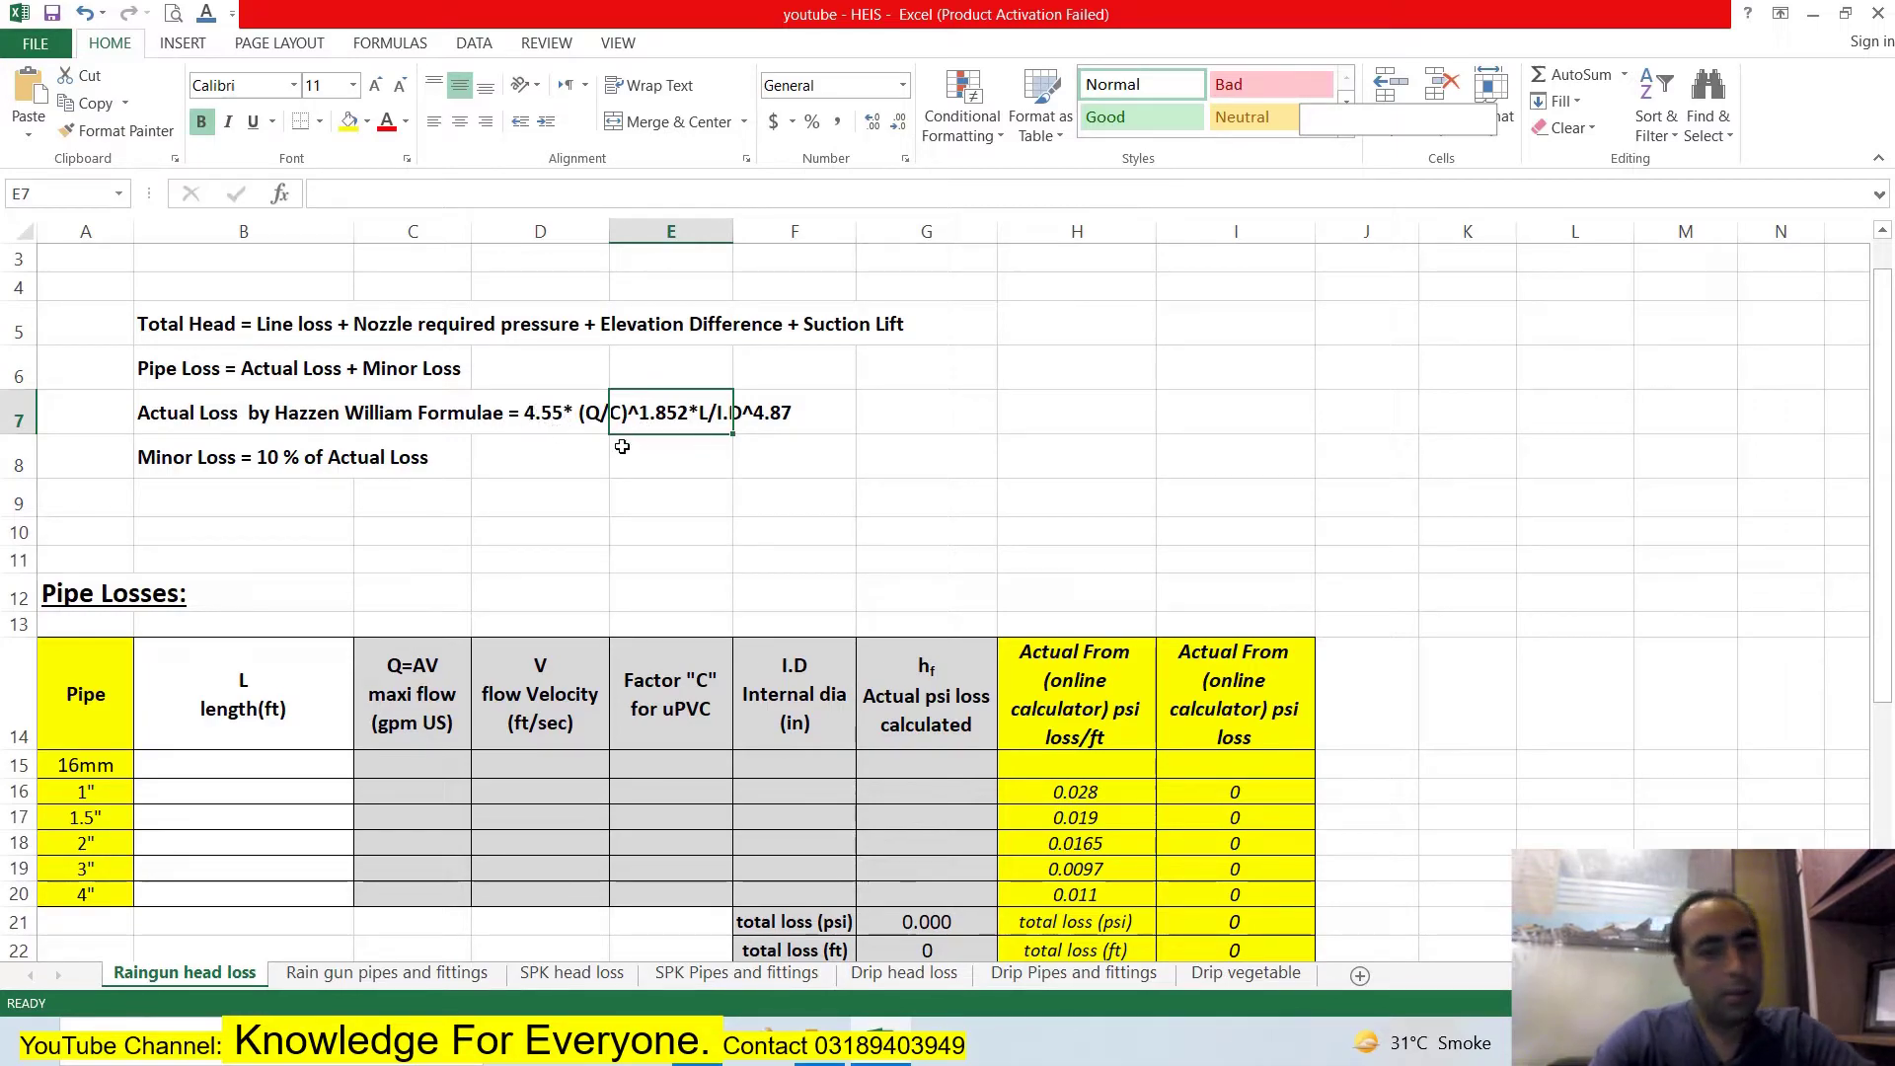
# Start the maximum flow formula for the 1" pipe in C16 with the pipe area term +3.14/4*(F16/12)^2.
pyautogui.click(253, 762)
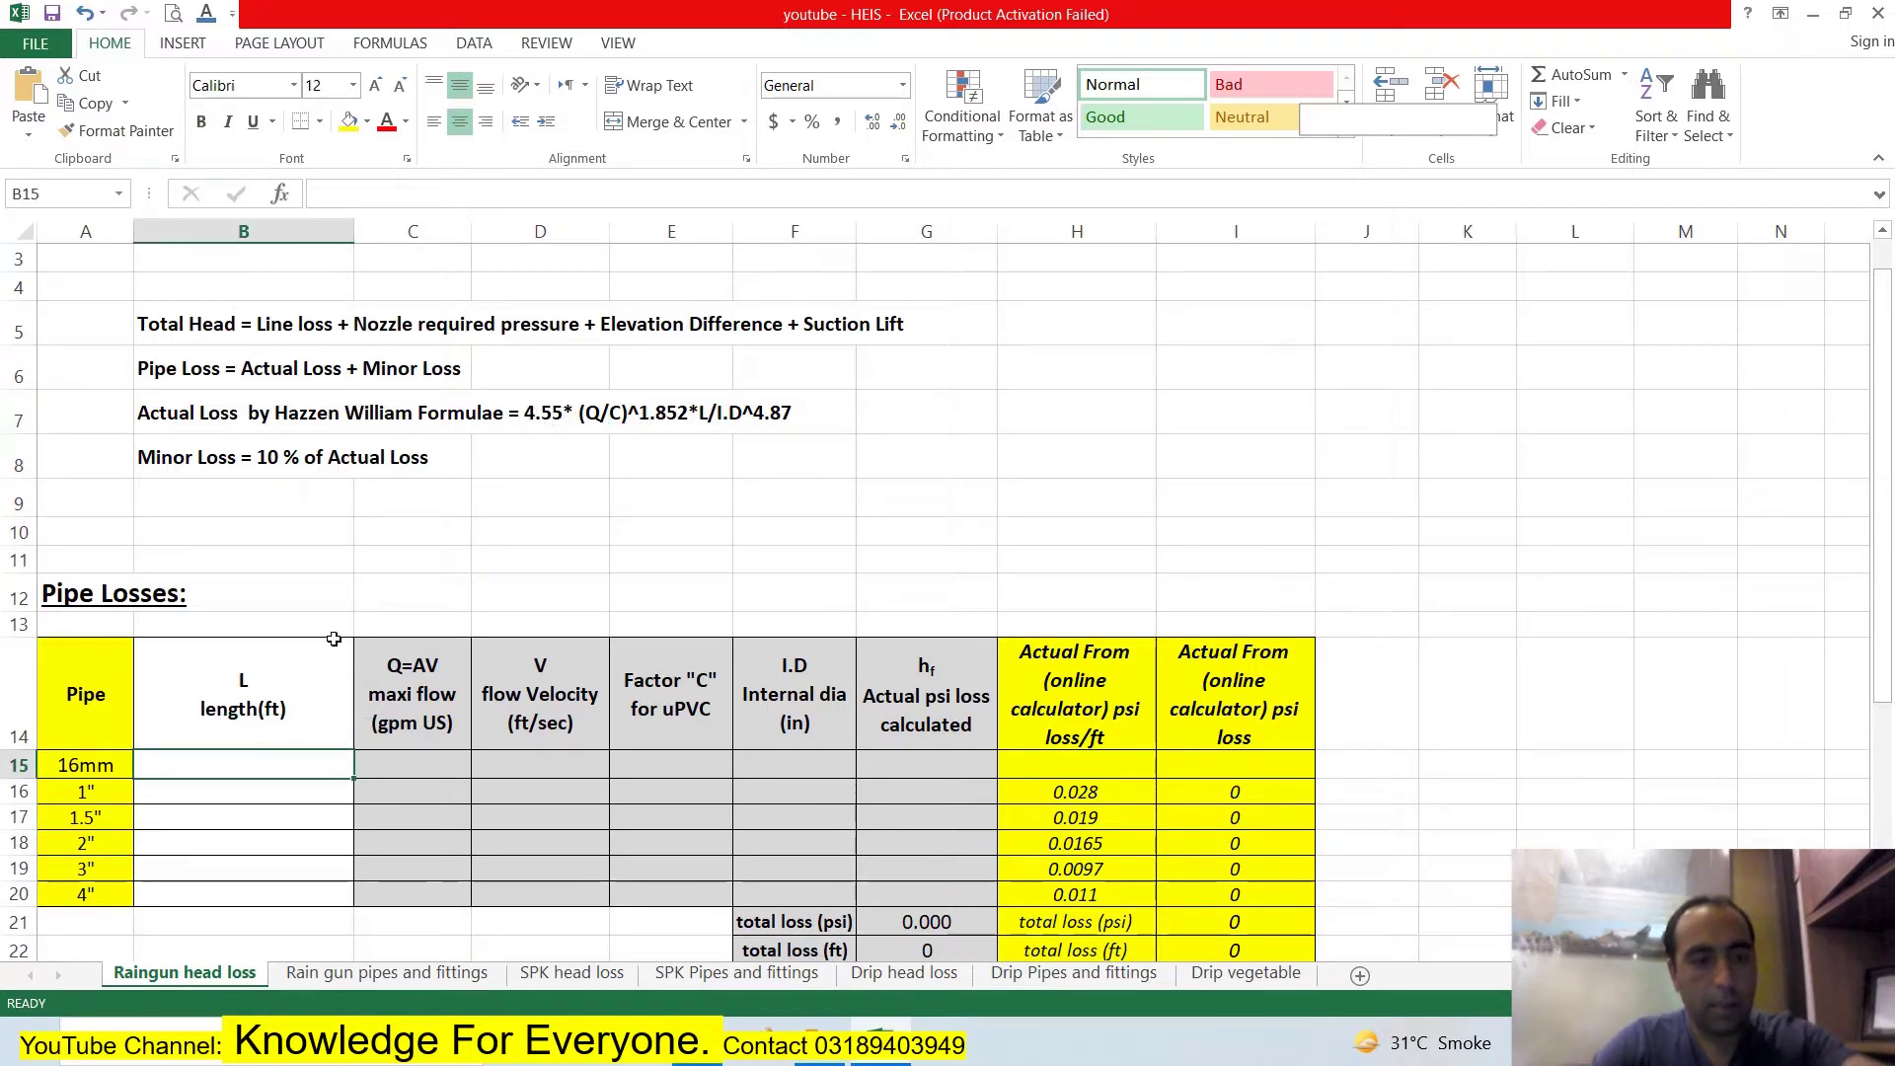
pyautogui.click(408, 770)
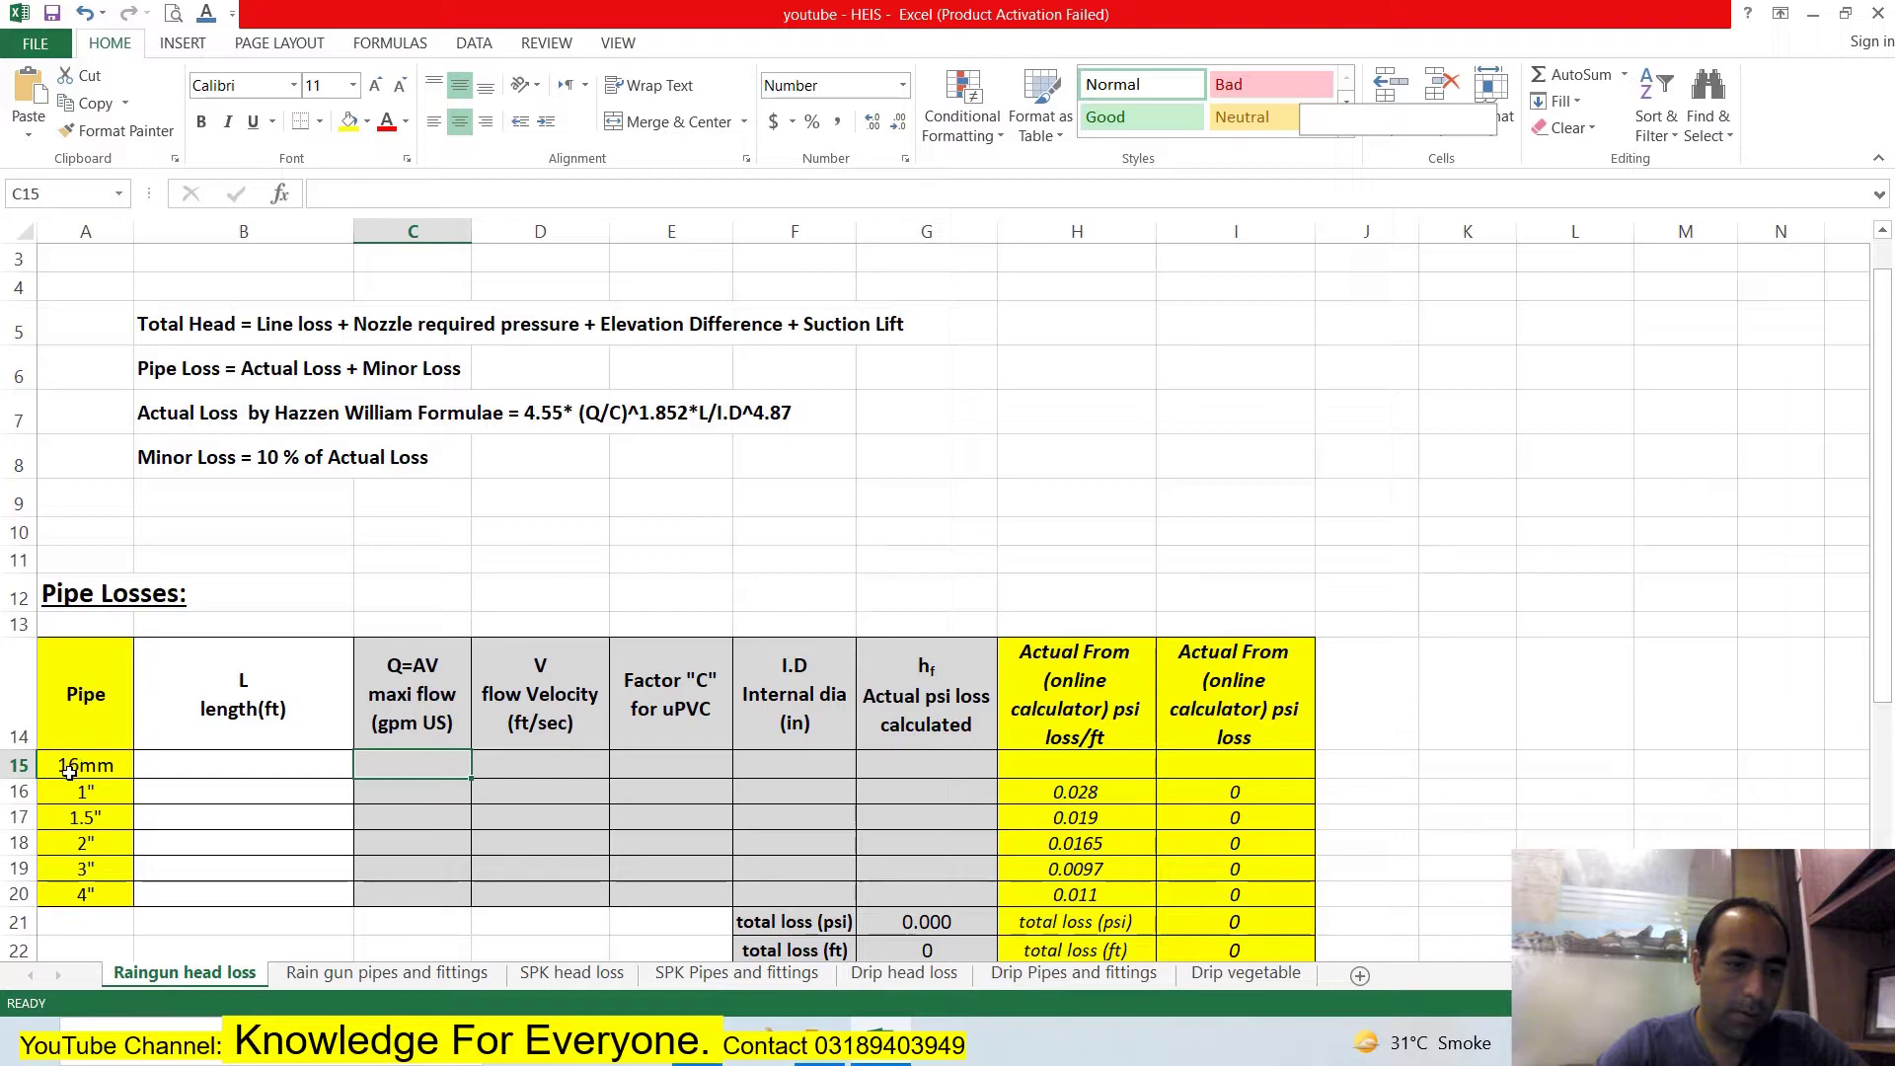
pyautogui.click(87, 802)
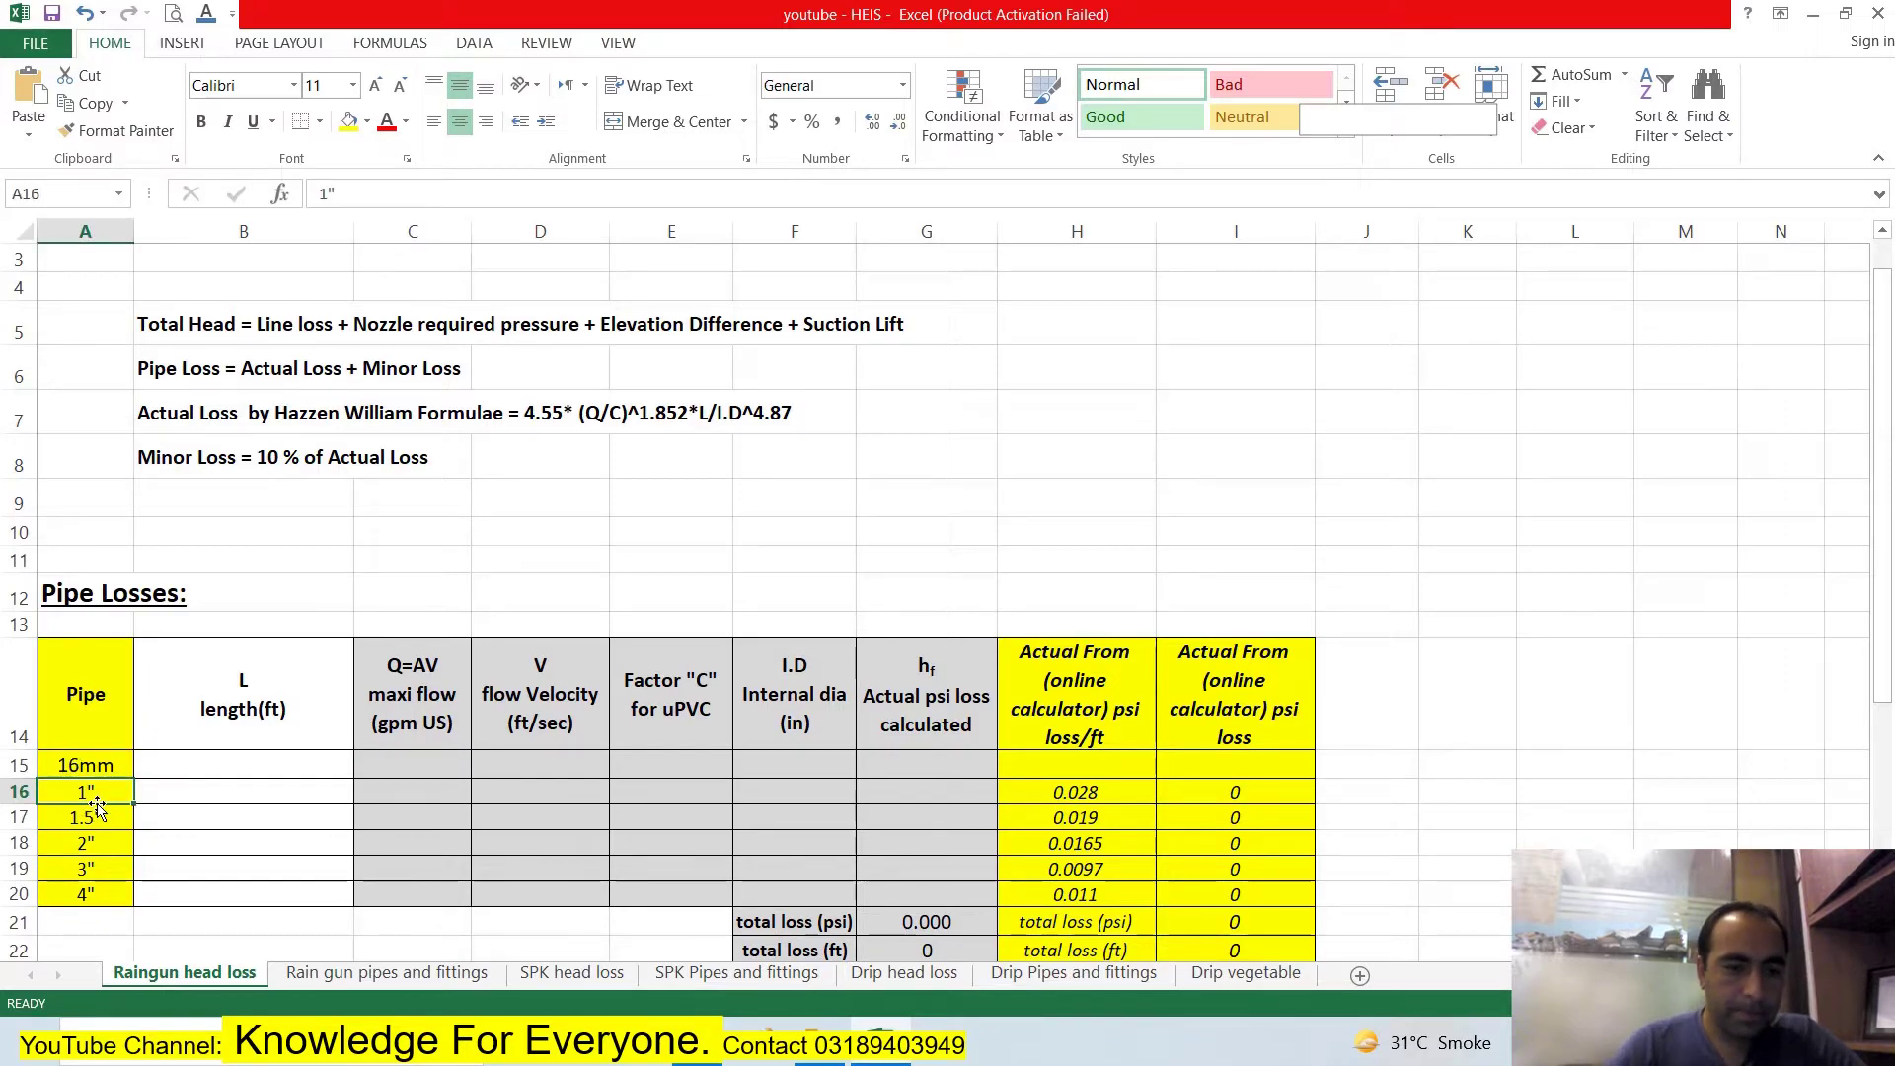
pyautogui.press('Tab')
pyautogui.press('Tab')
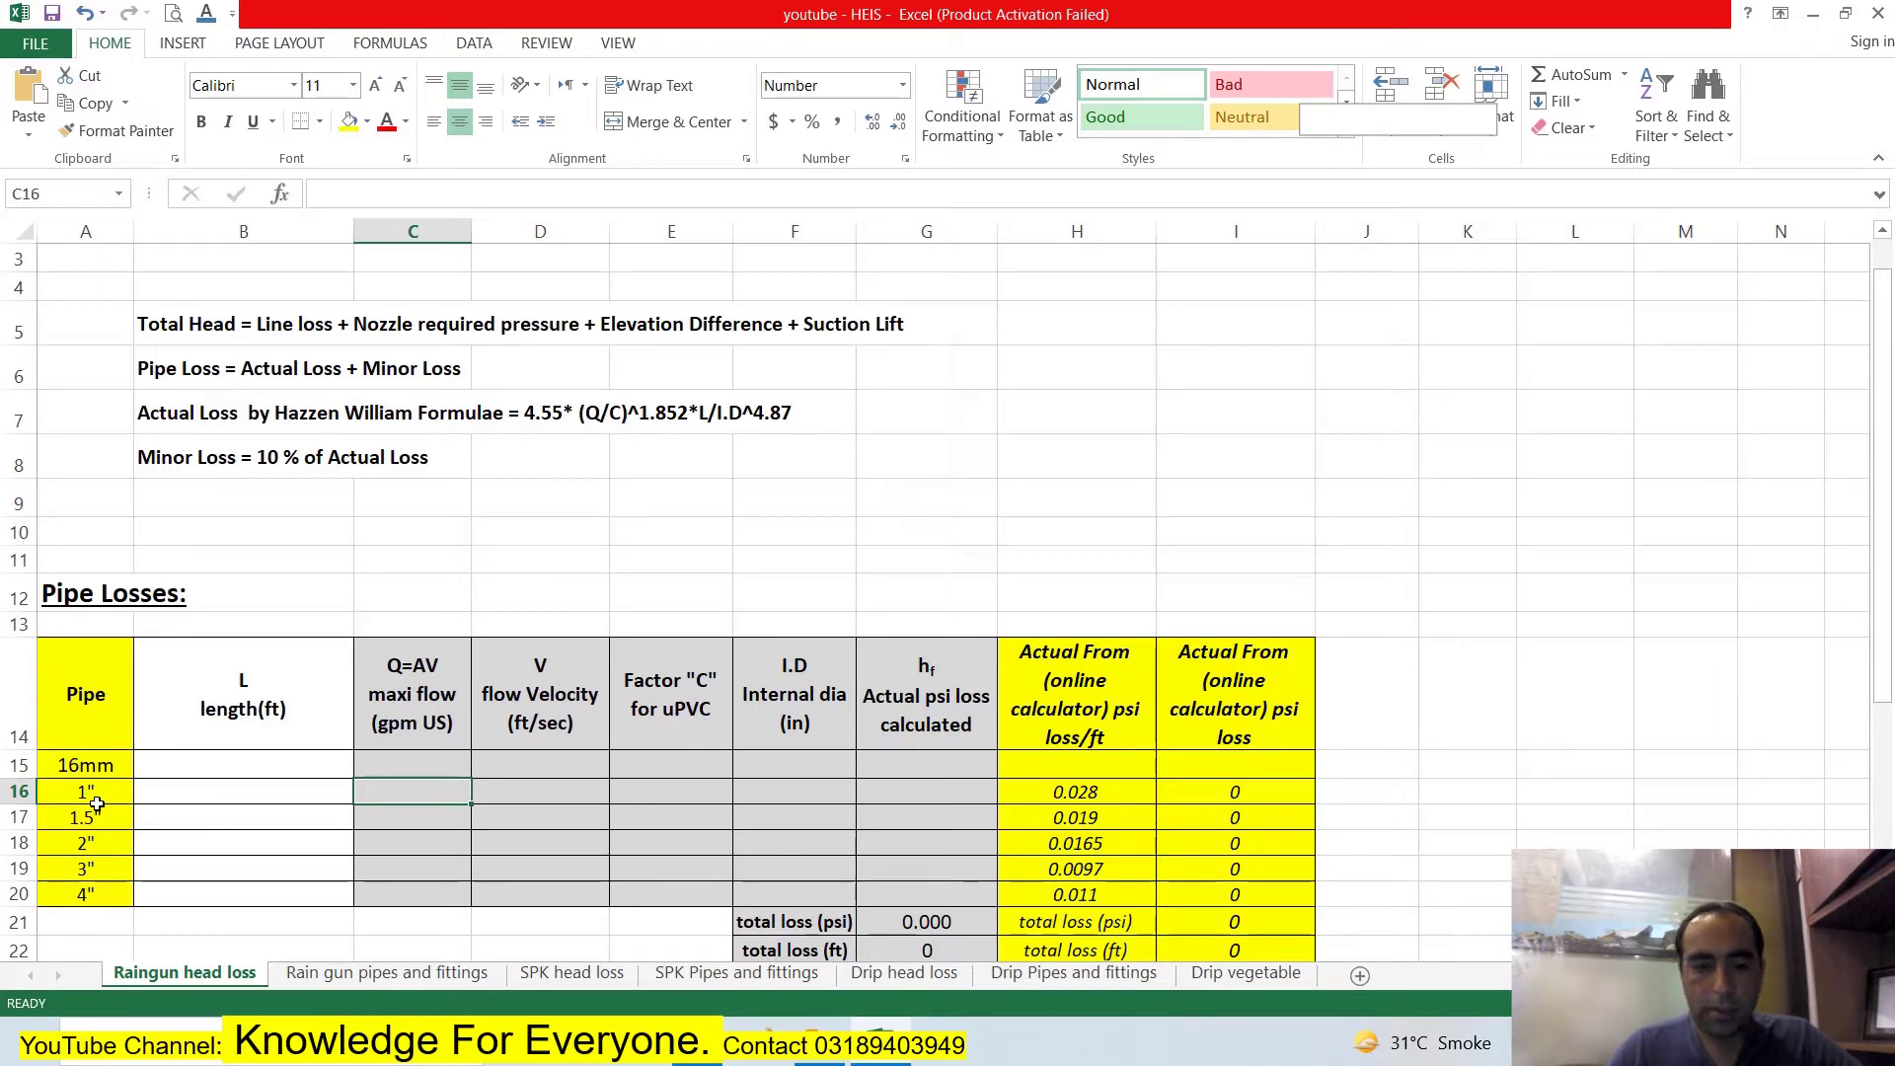
pyautogui.write('+')
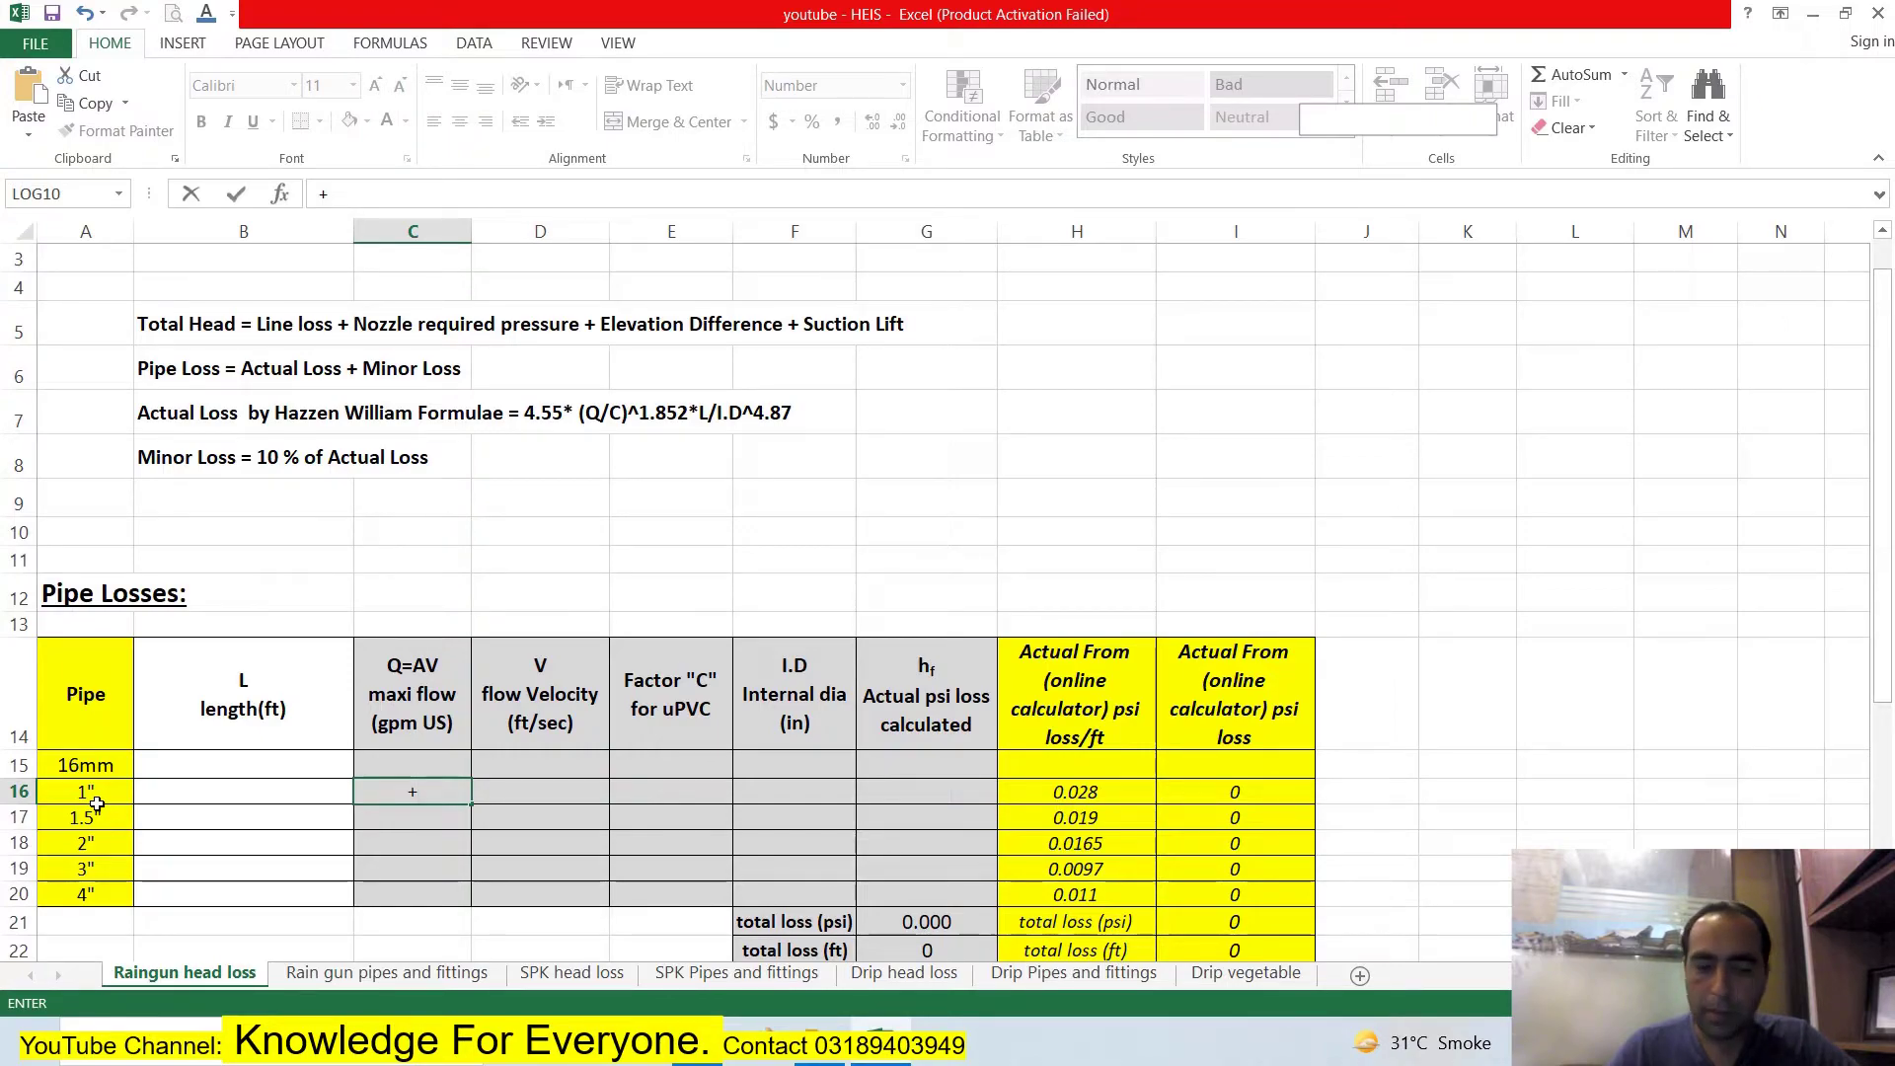
pyautogui.write('3.1')
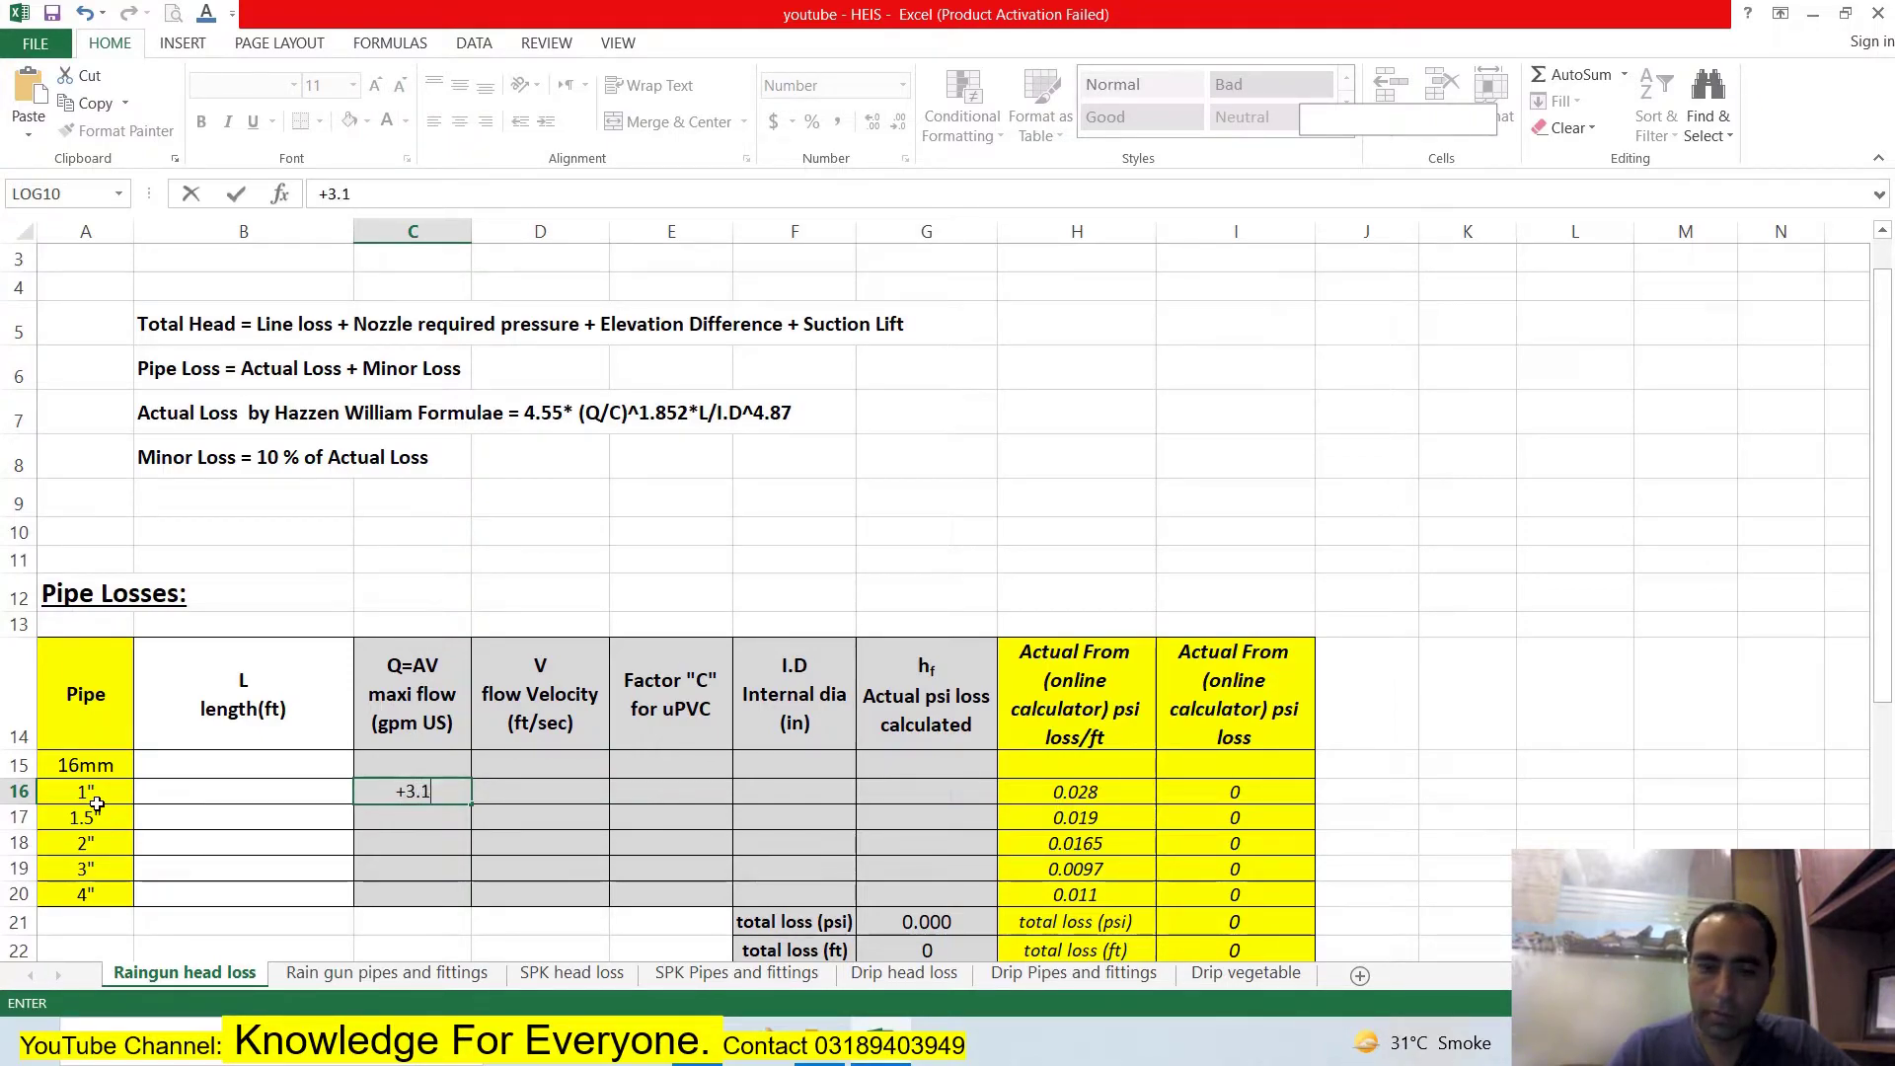
pyautogui.write('4/4')
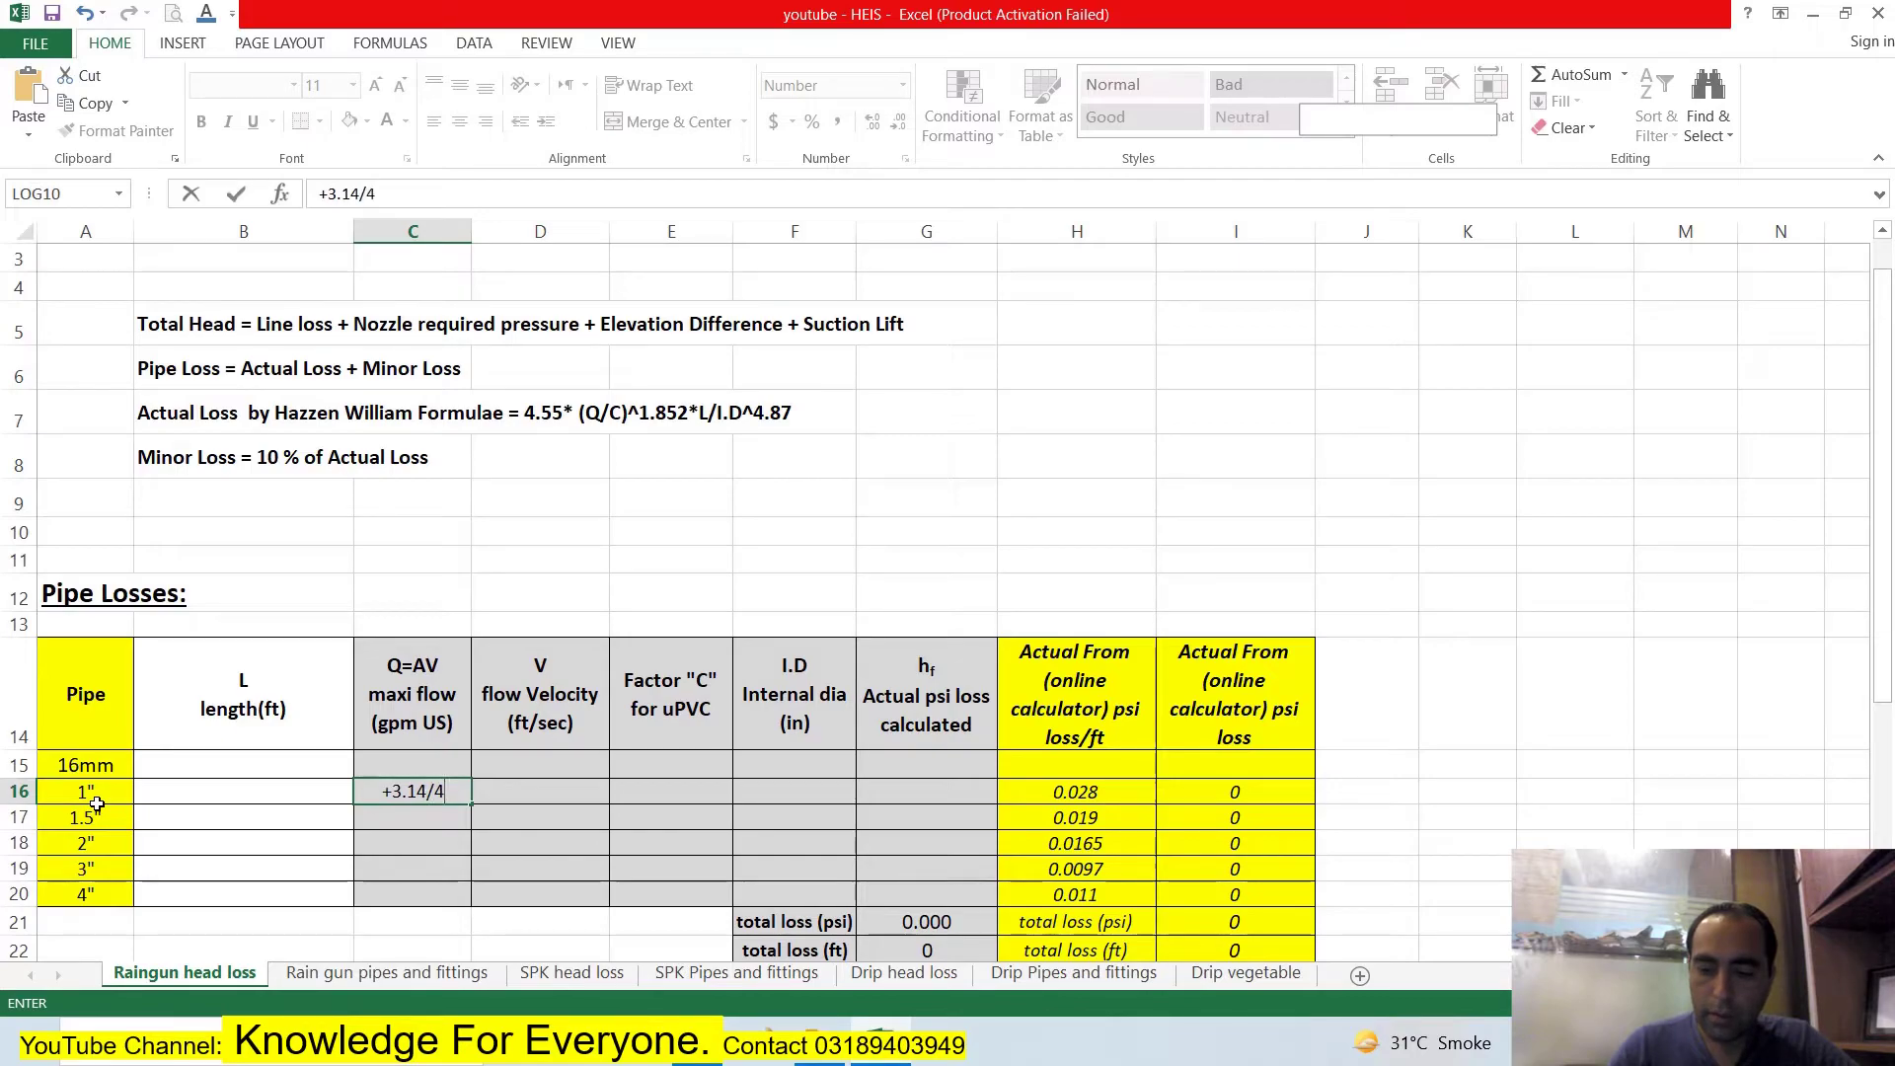
pyautogui.write('*(')
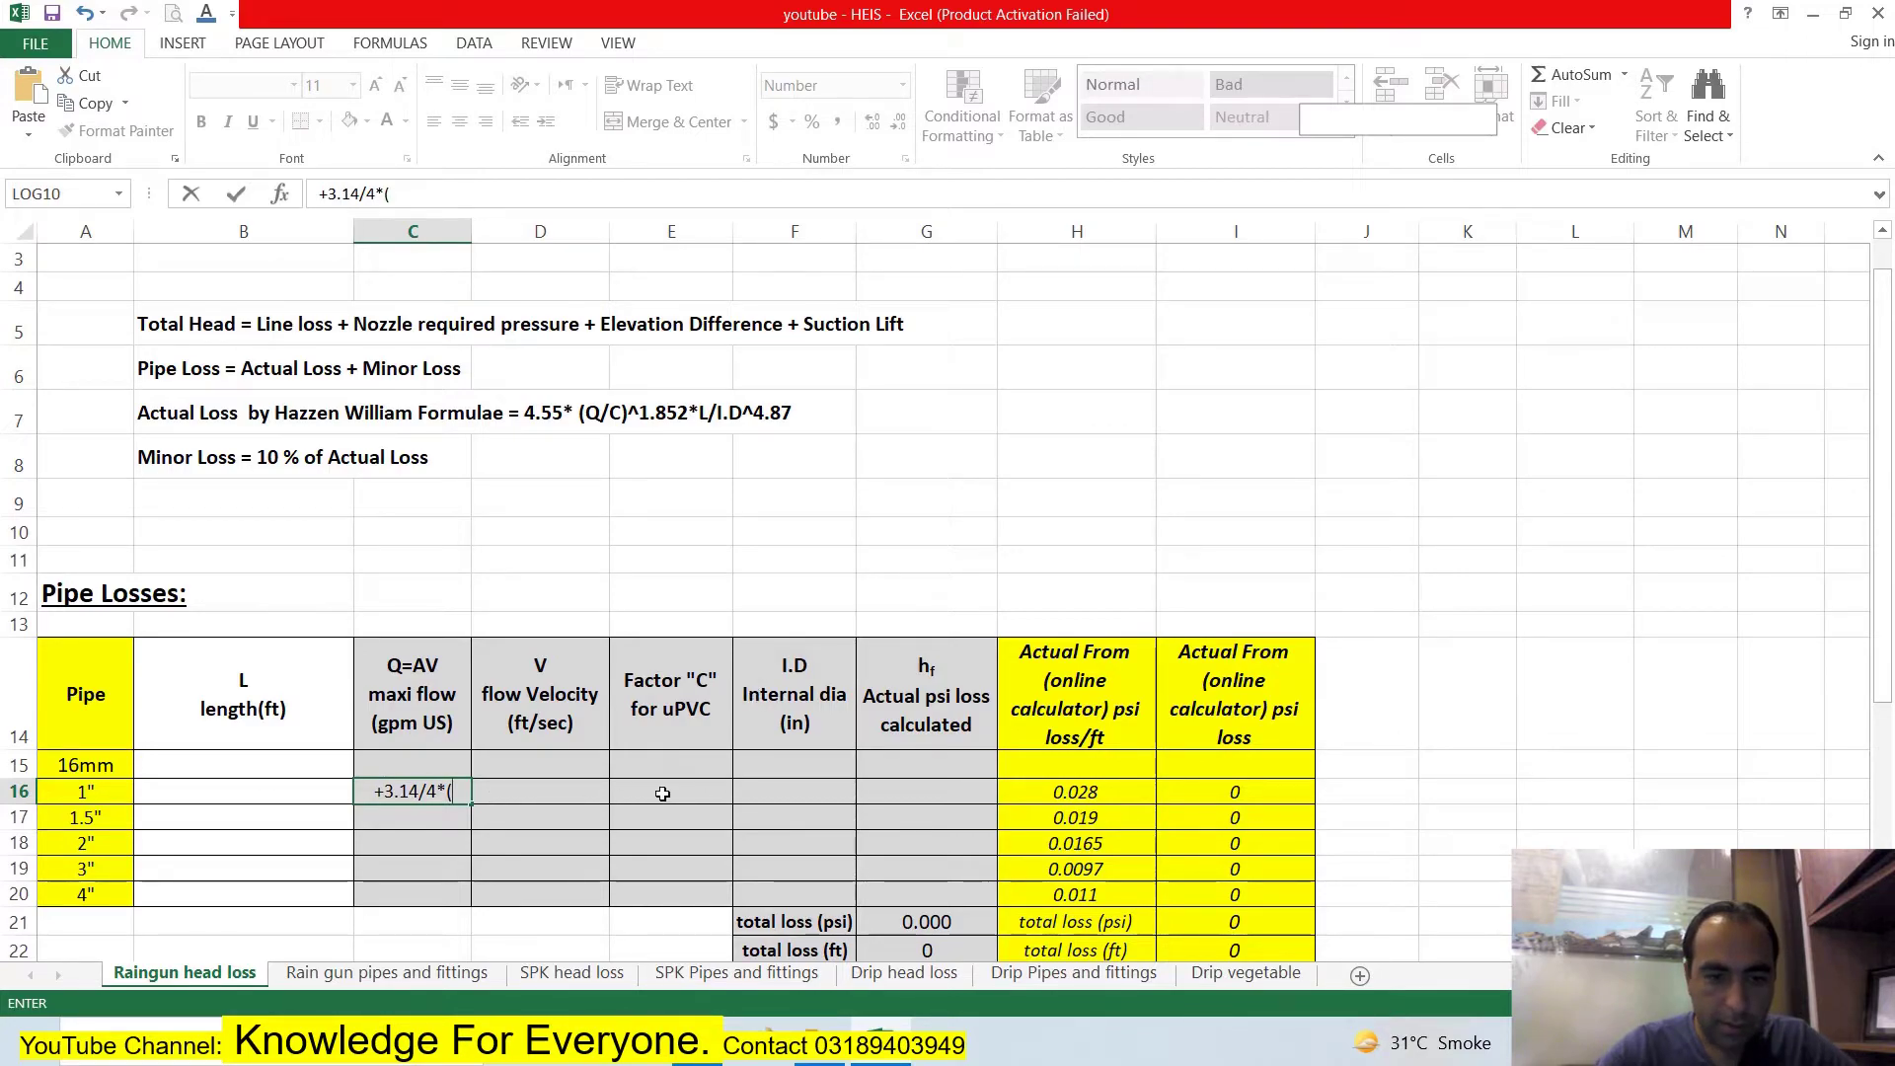
pyautogui.click(767, 794)
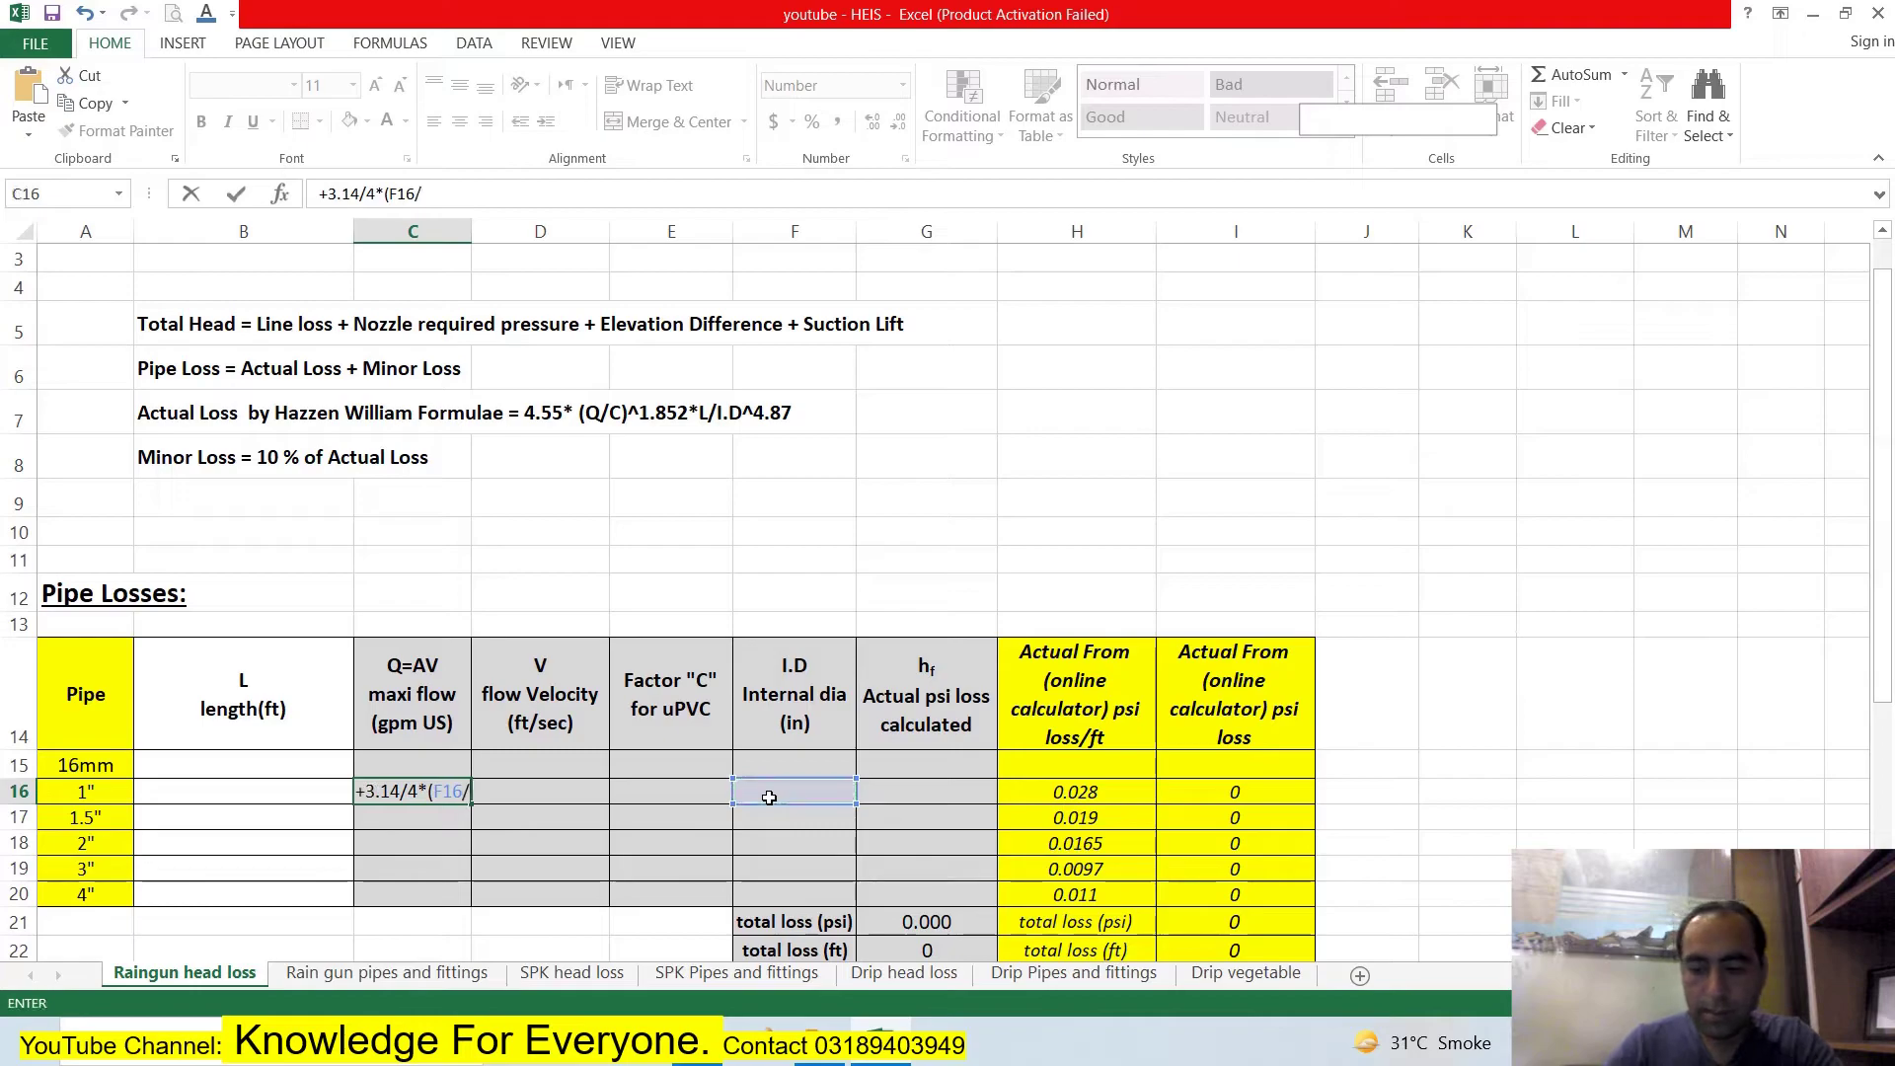
pyautogui.write('/12')
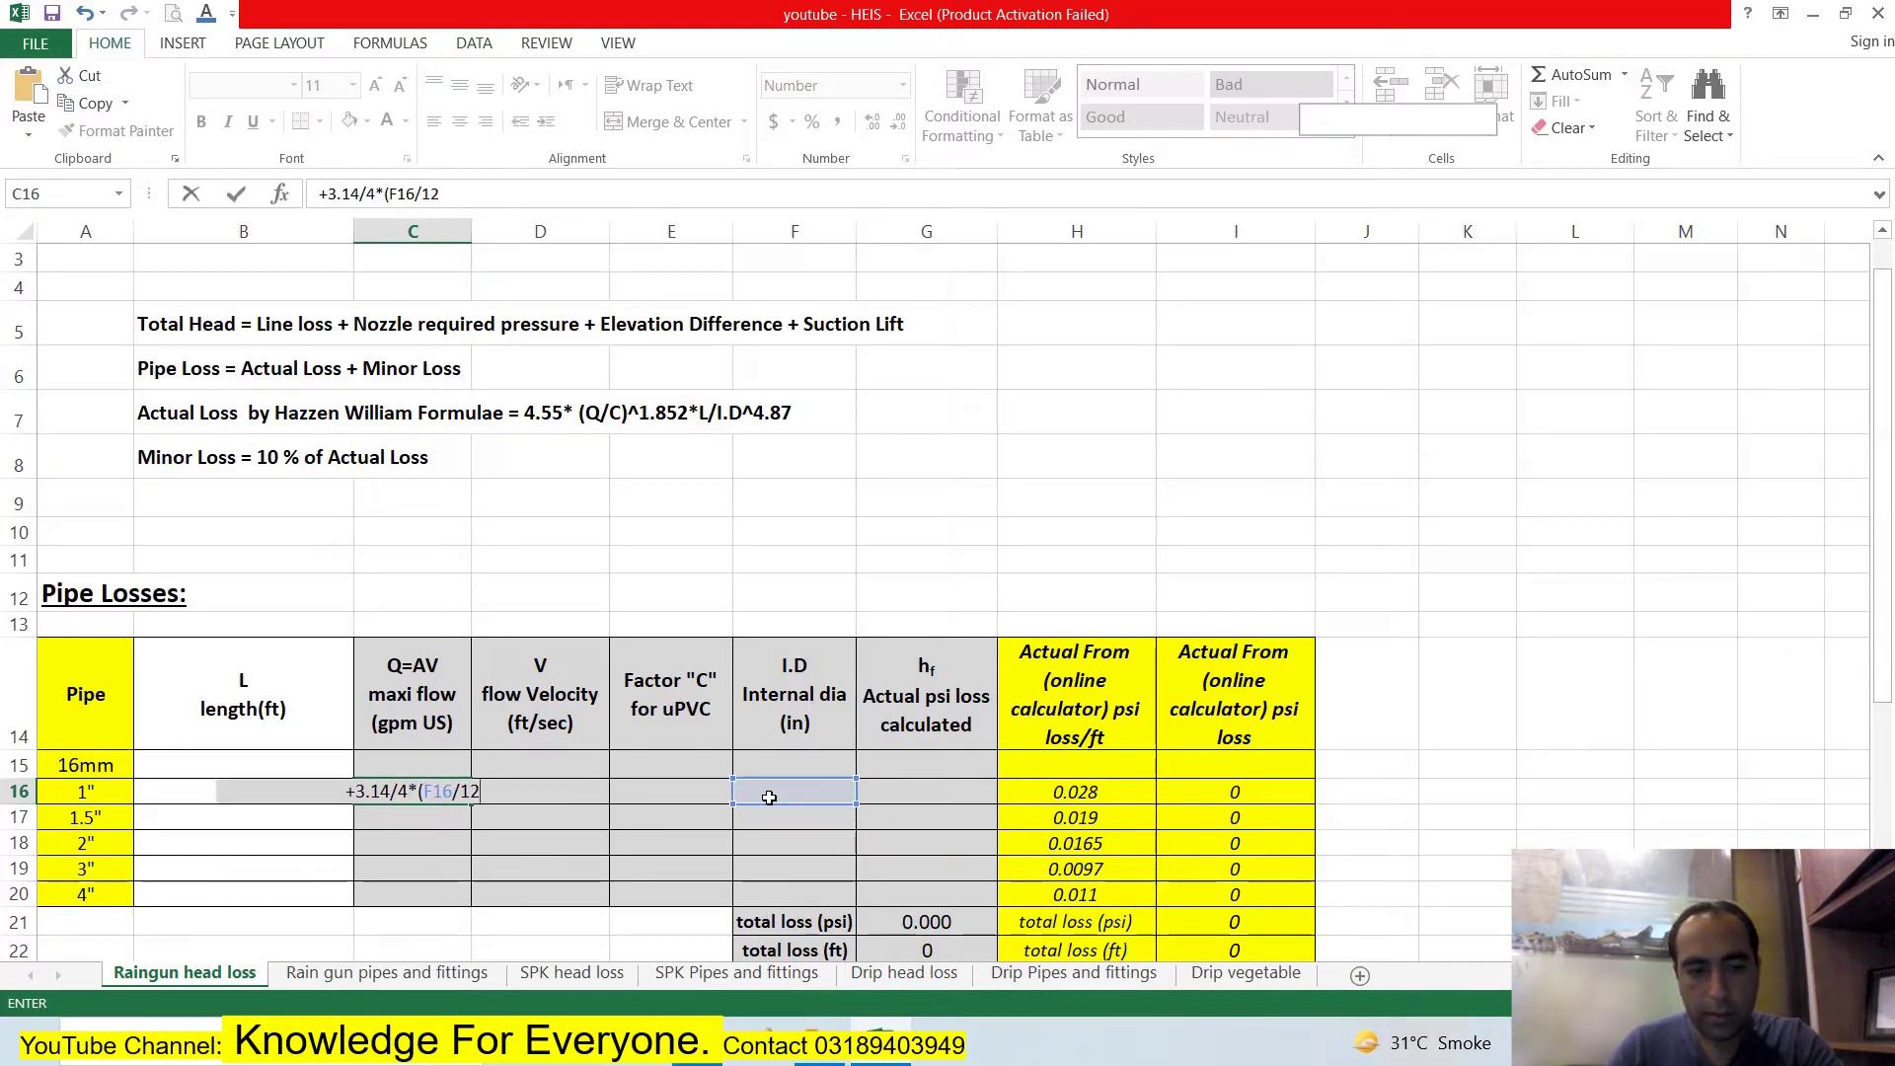
pyautogui.write(')')
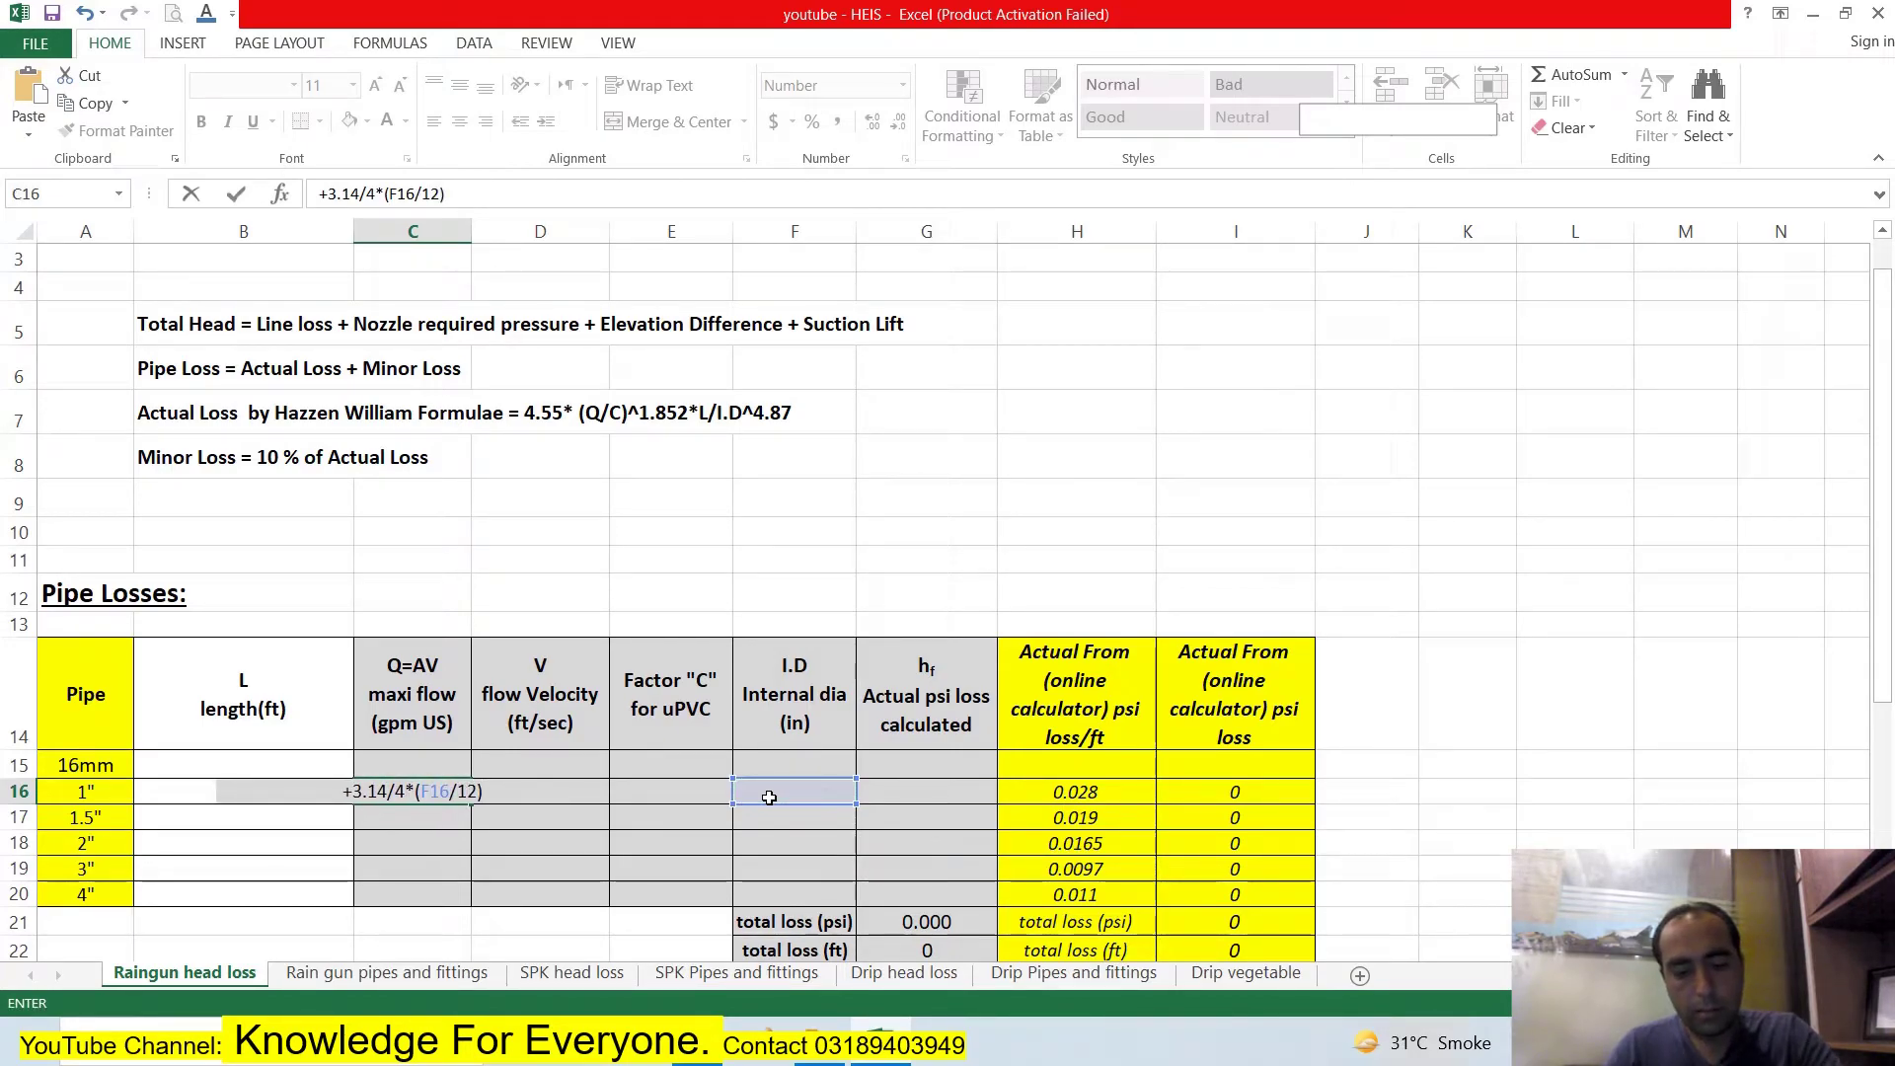
pyautogui.write('^2')
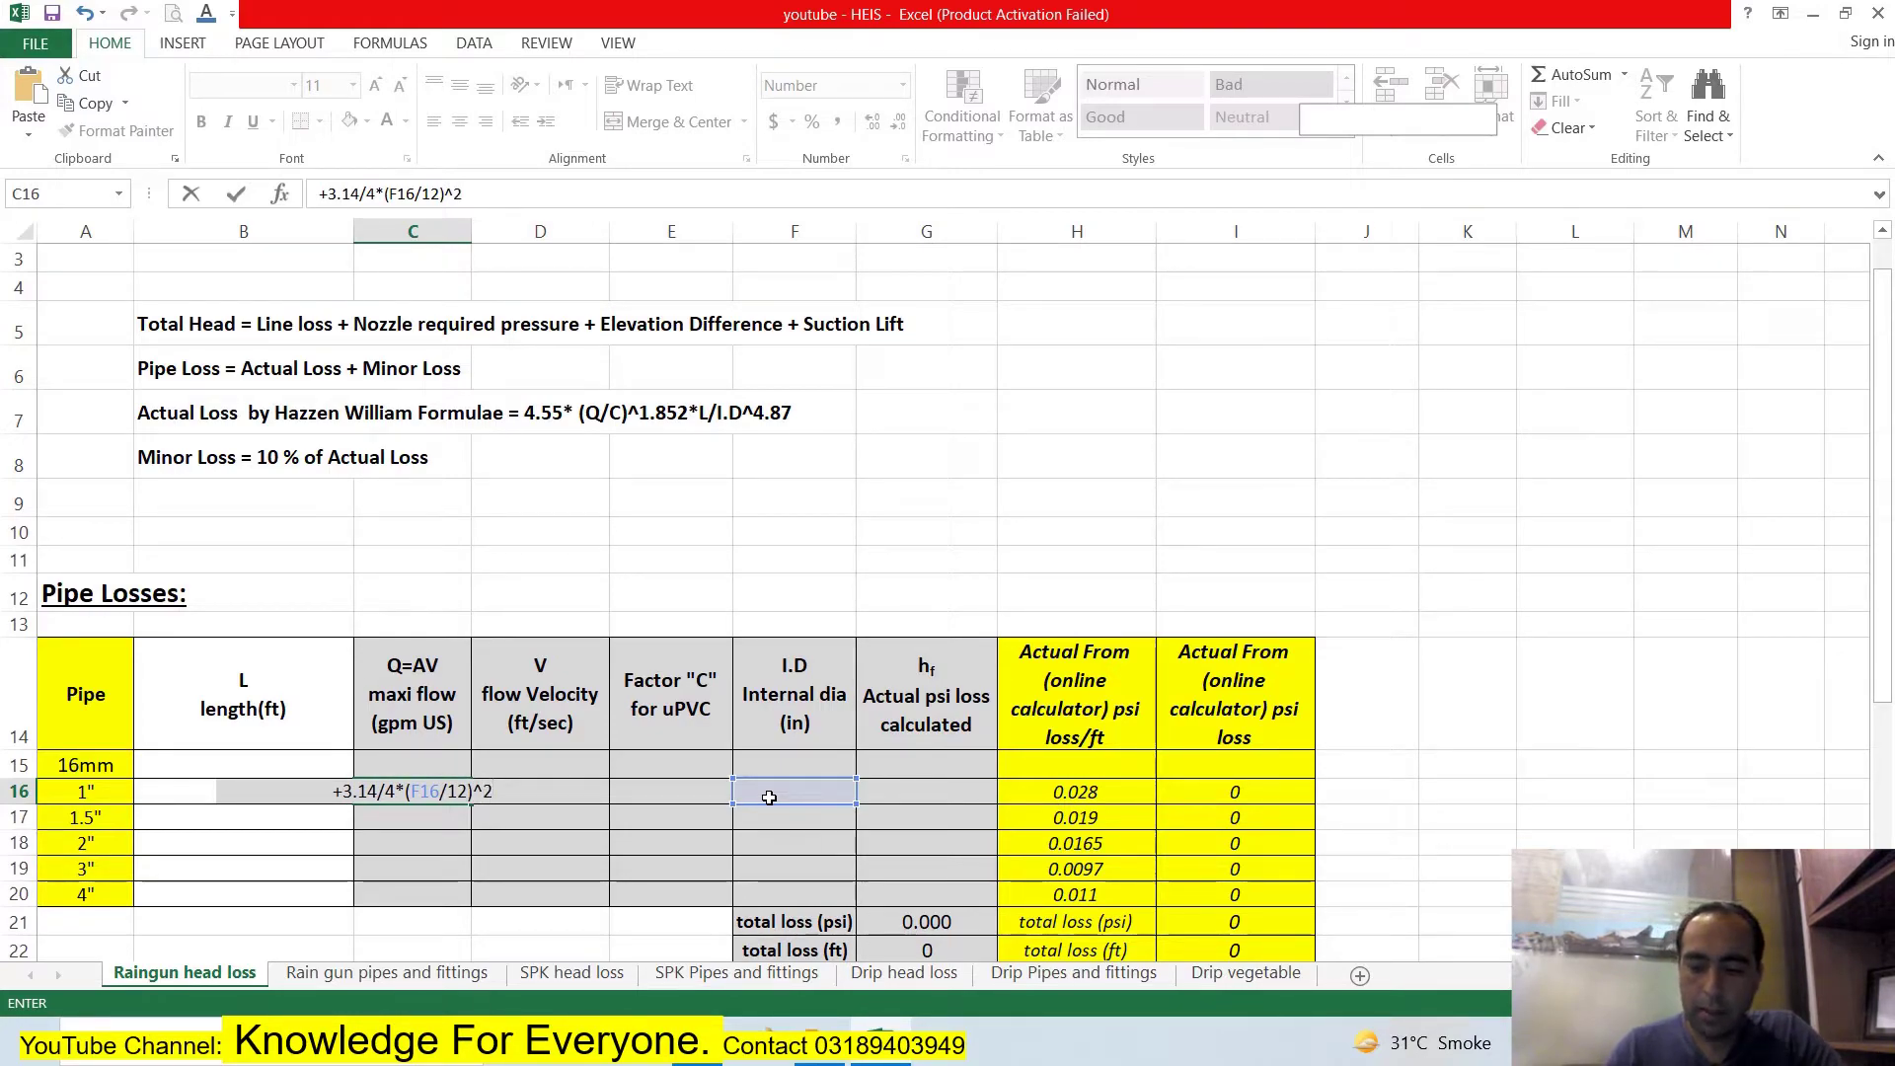
# Complete the flow formula in C16 by multiplying the area by the velocity in D16, 60 and 7.49.
pyautogui.write('*')
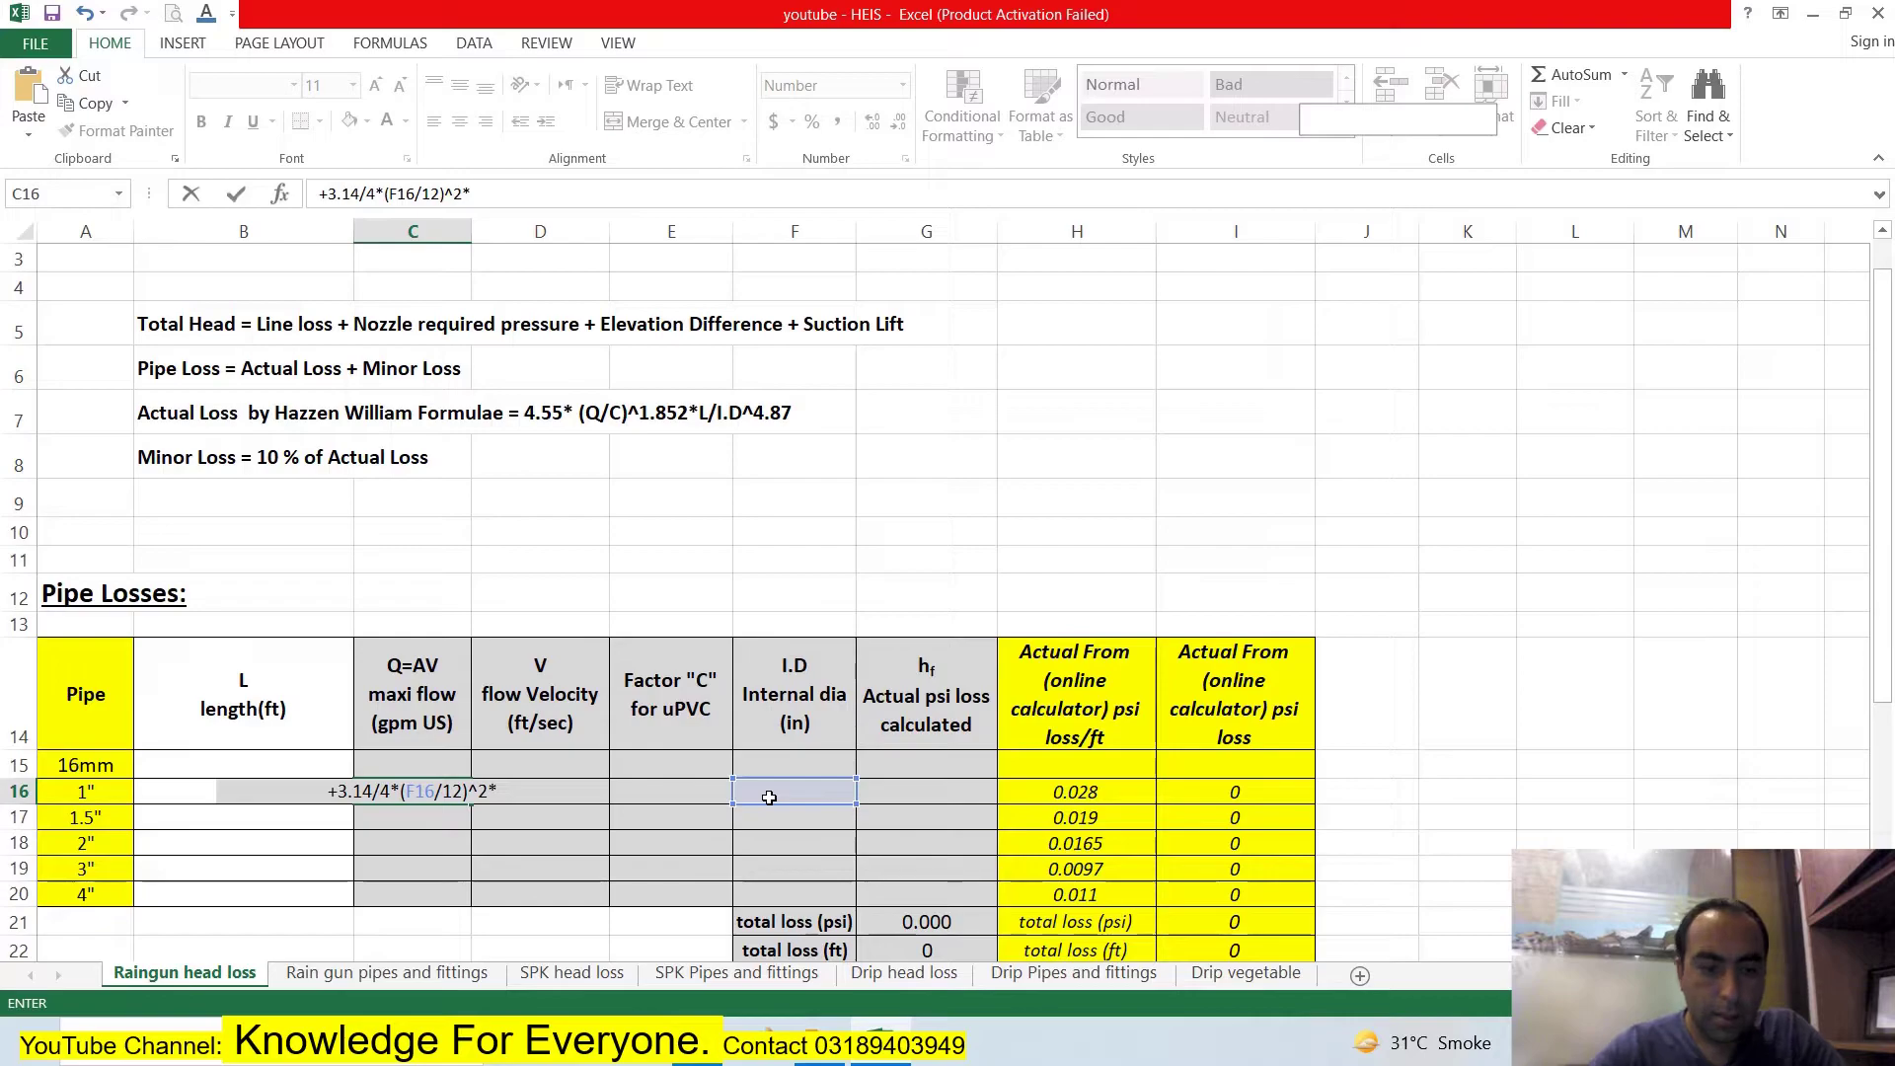
pyautogui.click(628, 788)
pyautogui.press('Left')
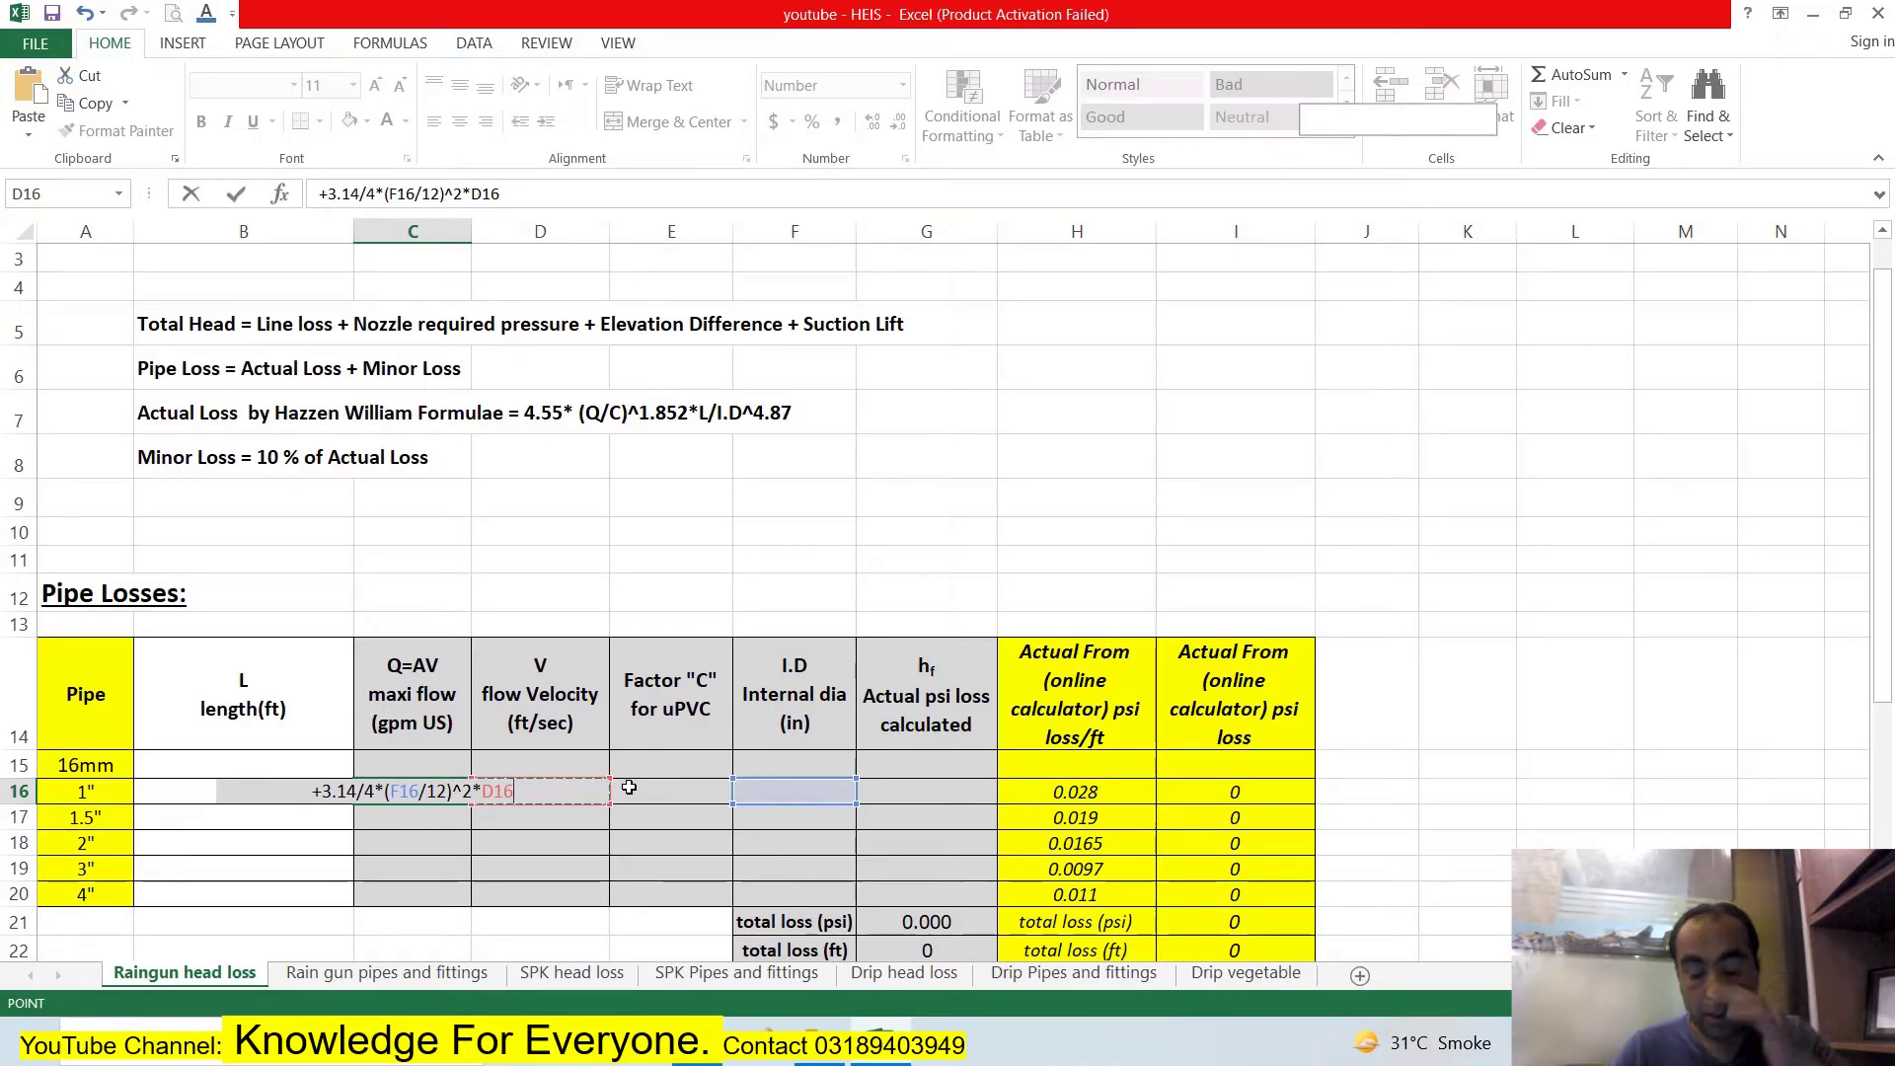
pyautogui.write('*60')
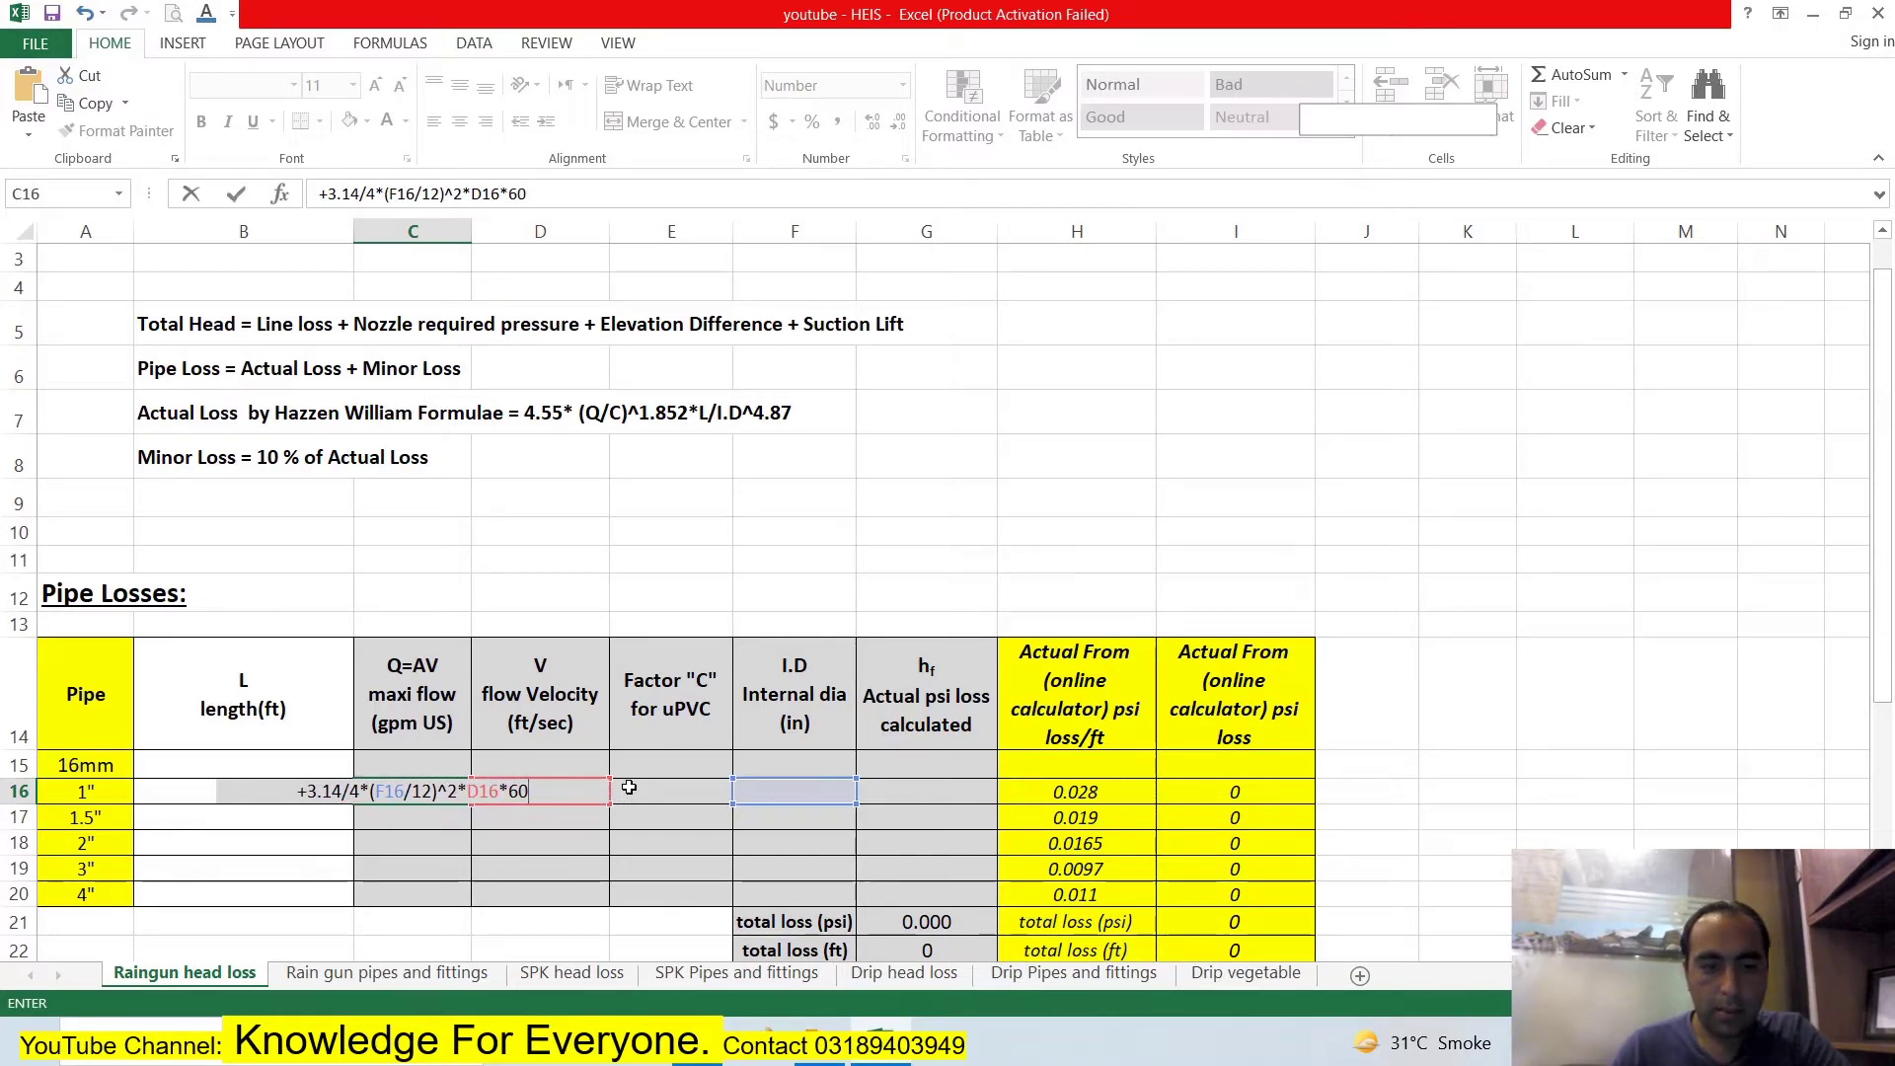
pyautogui.write('*')
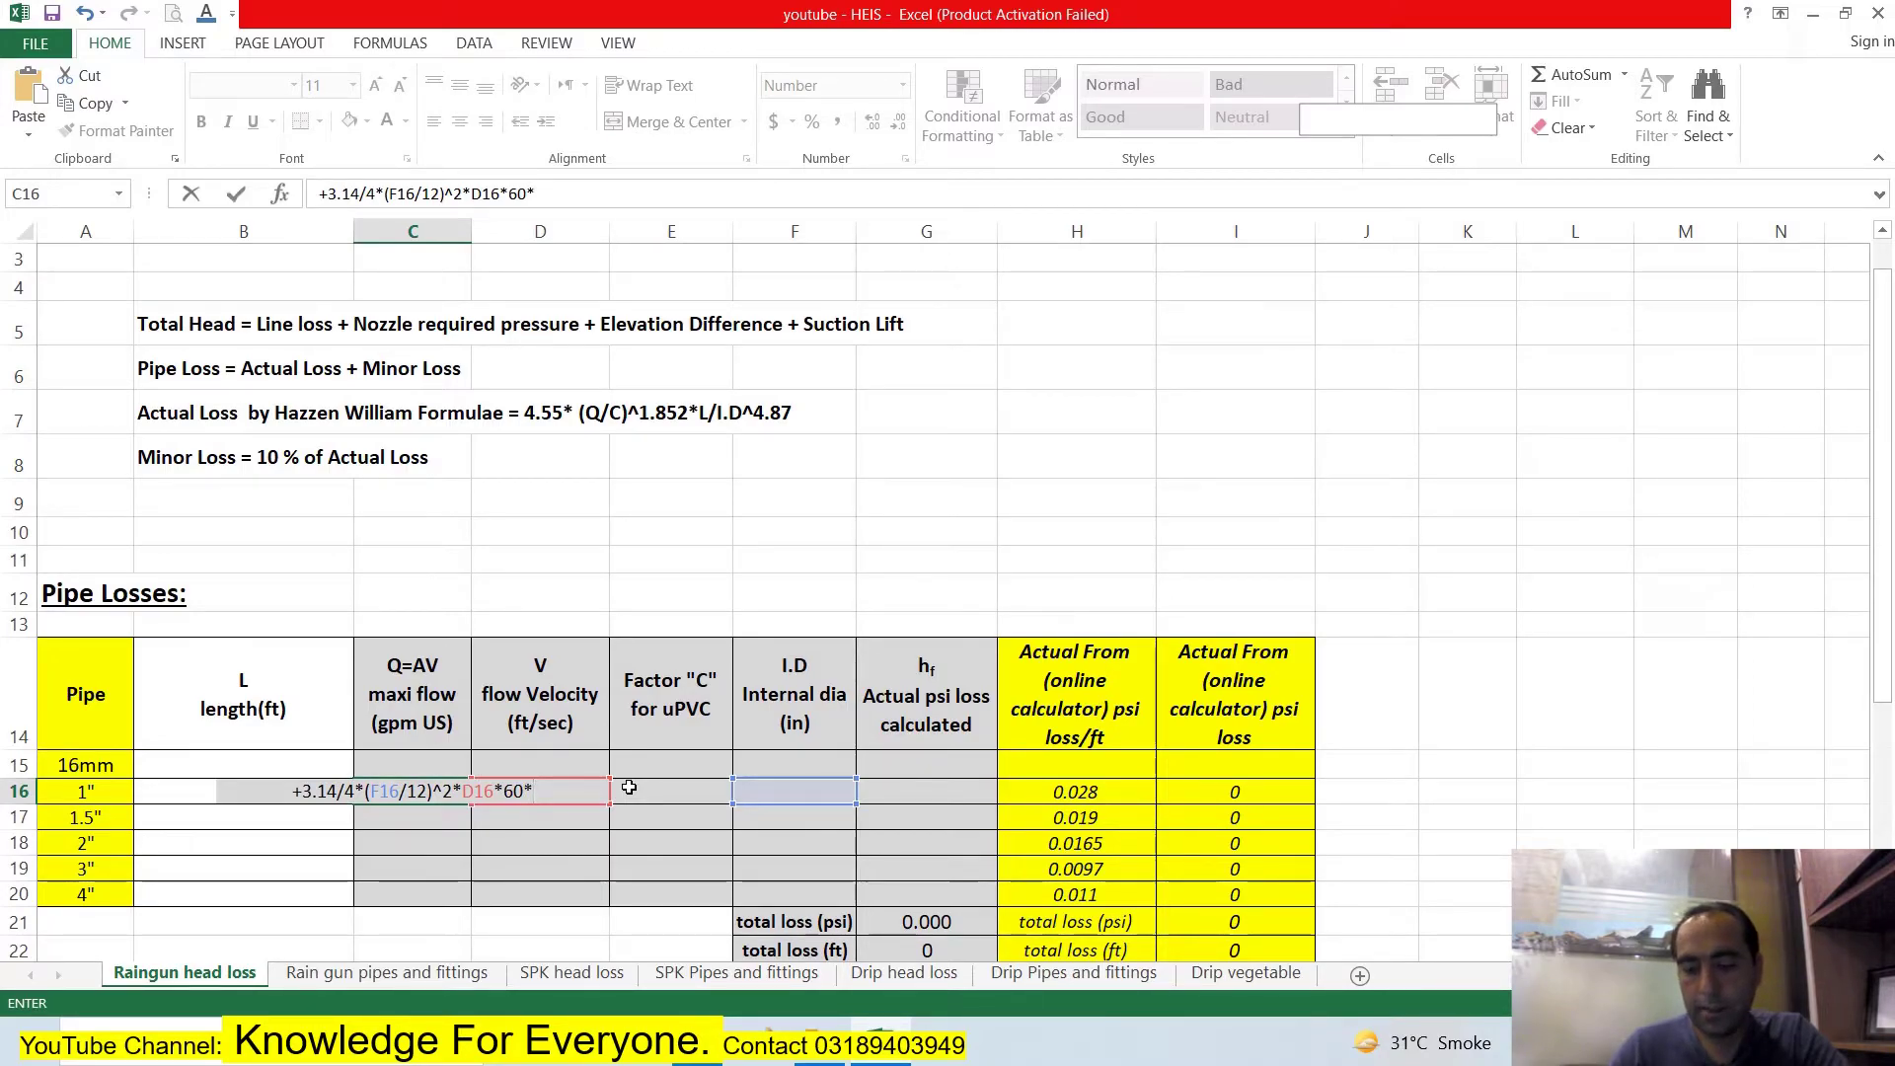
pyautogui.write('7.49')
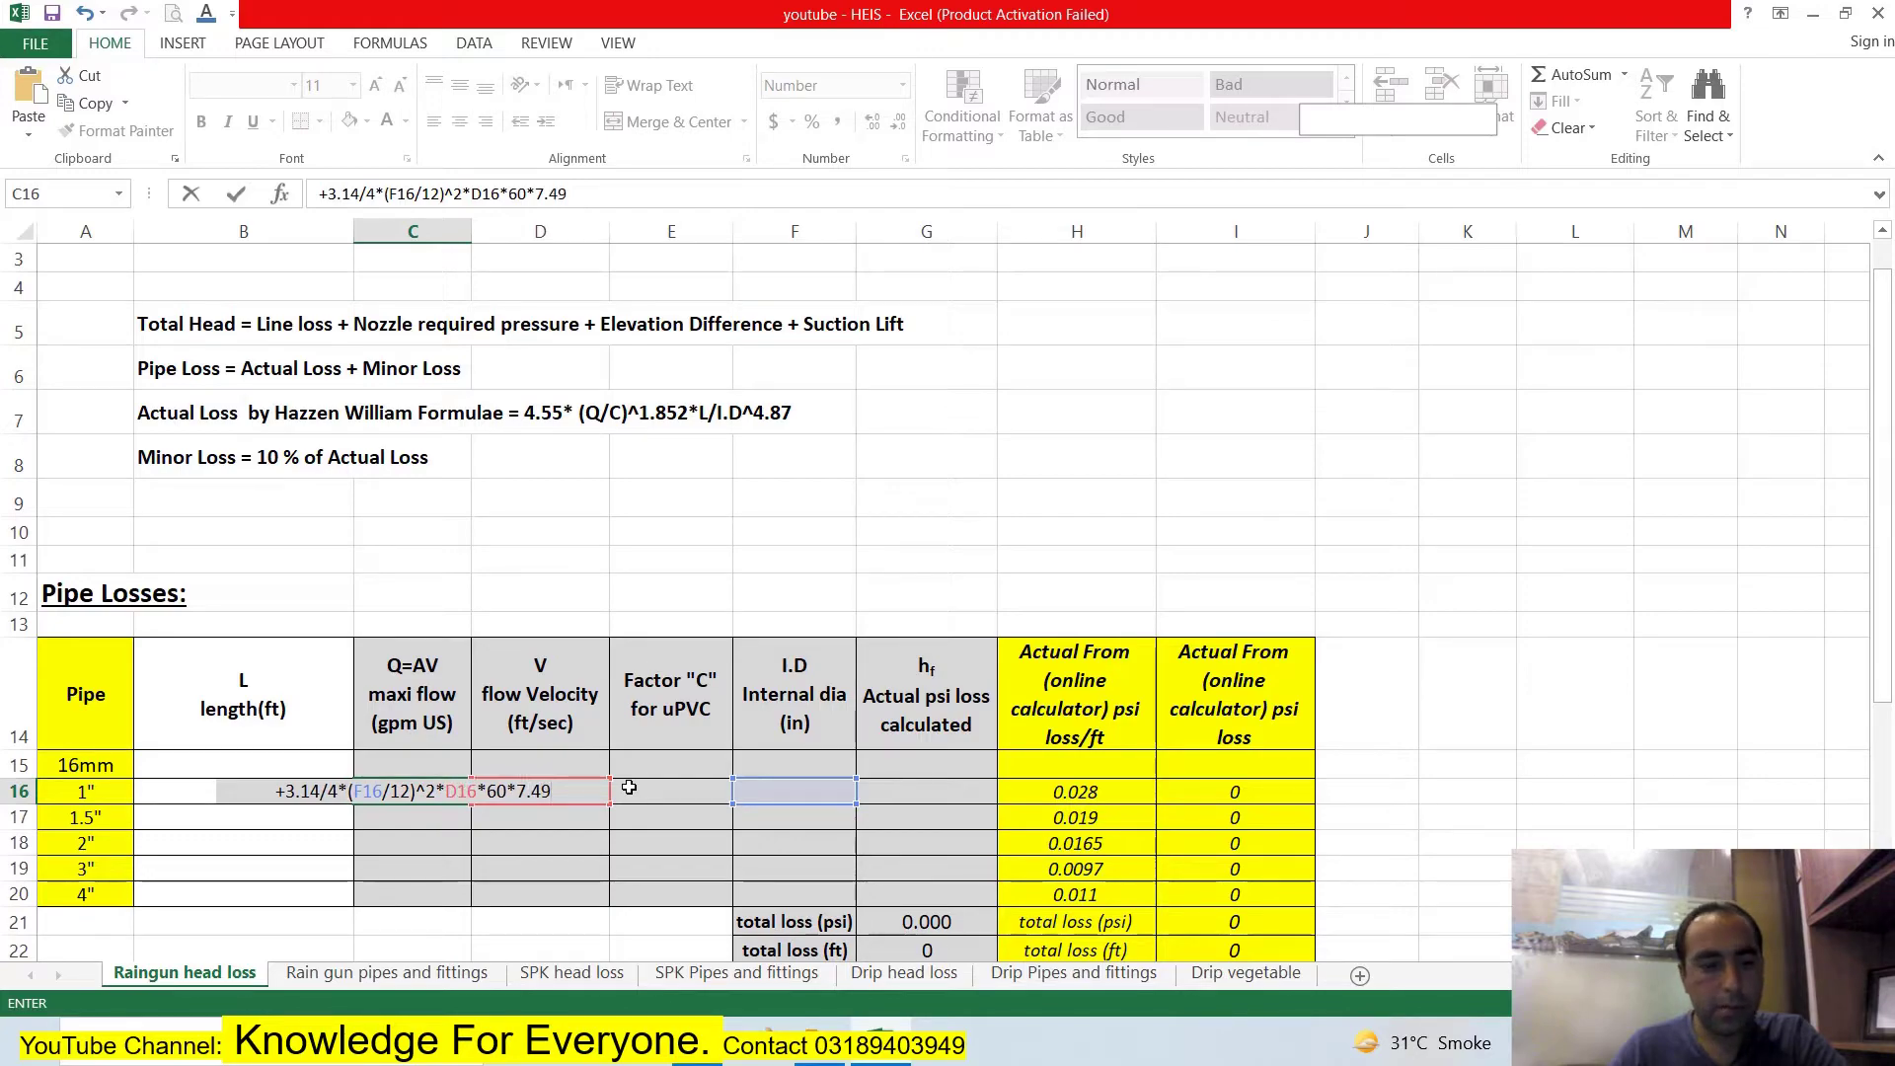
pyautogui.hotkey('ctrl', 'Return')
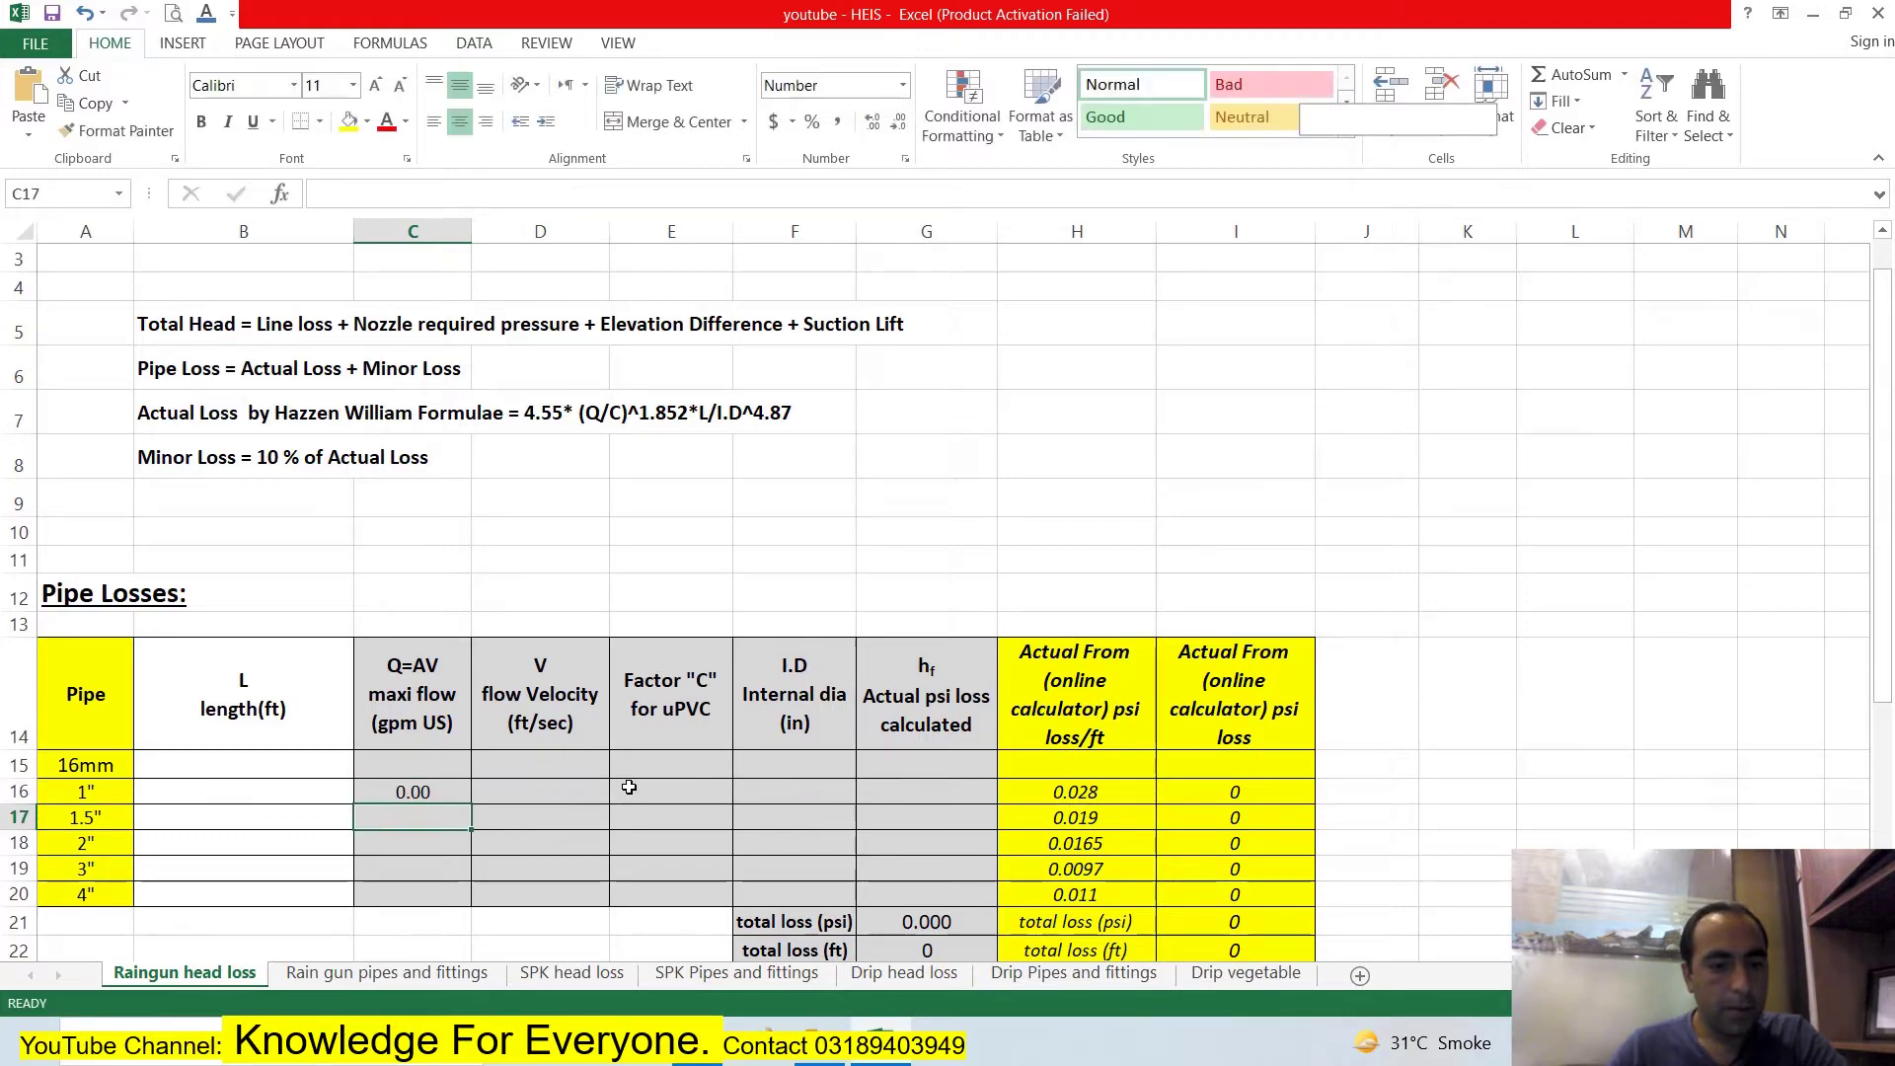
# Enter flow velocity 4.5, factor "C" 150 and internal diameter 1 for the 1" pipe, and check its flow formula.
pyautogui.press('Right')
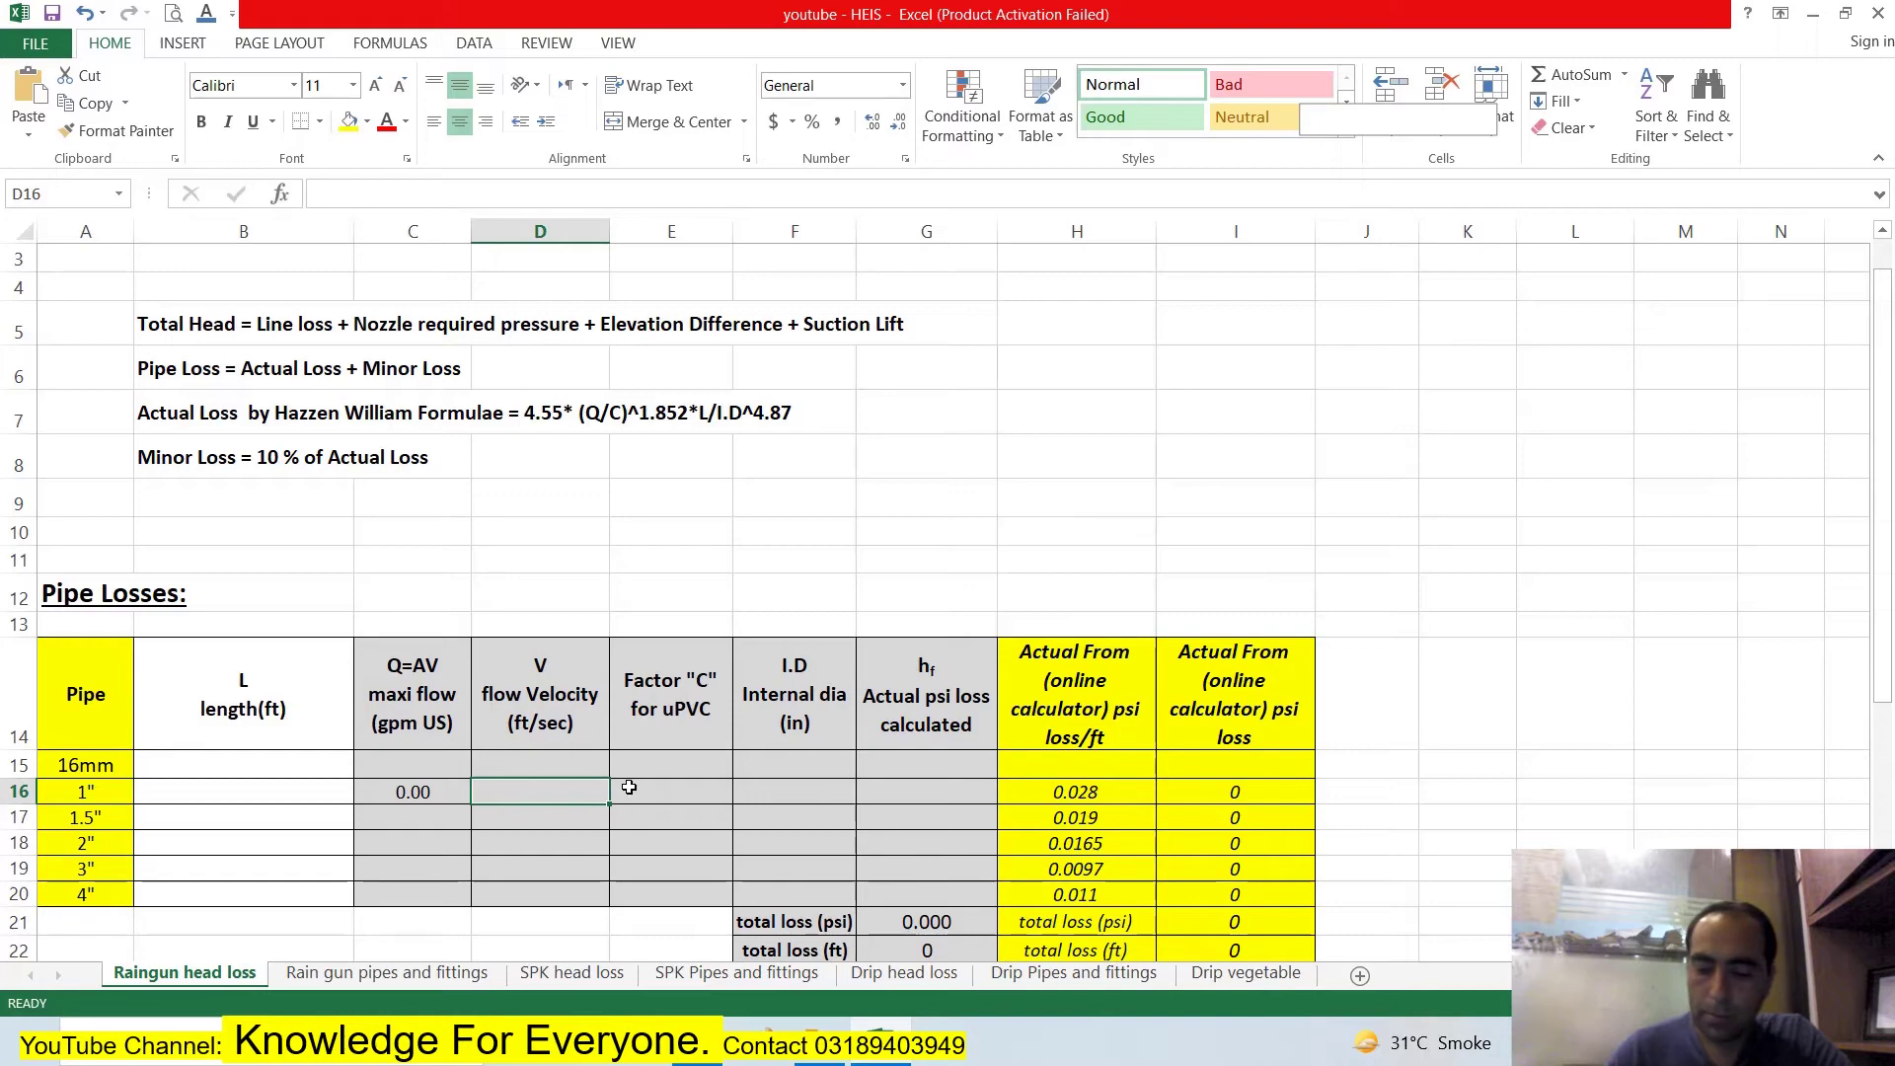
pyautogui.write('4.5')
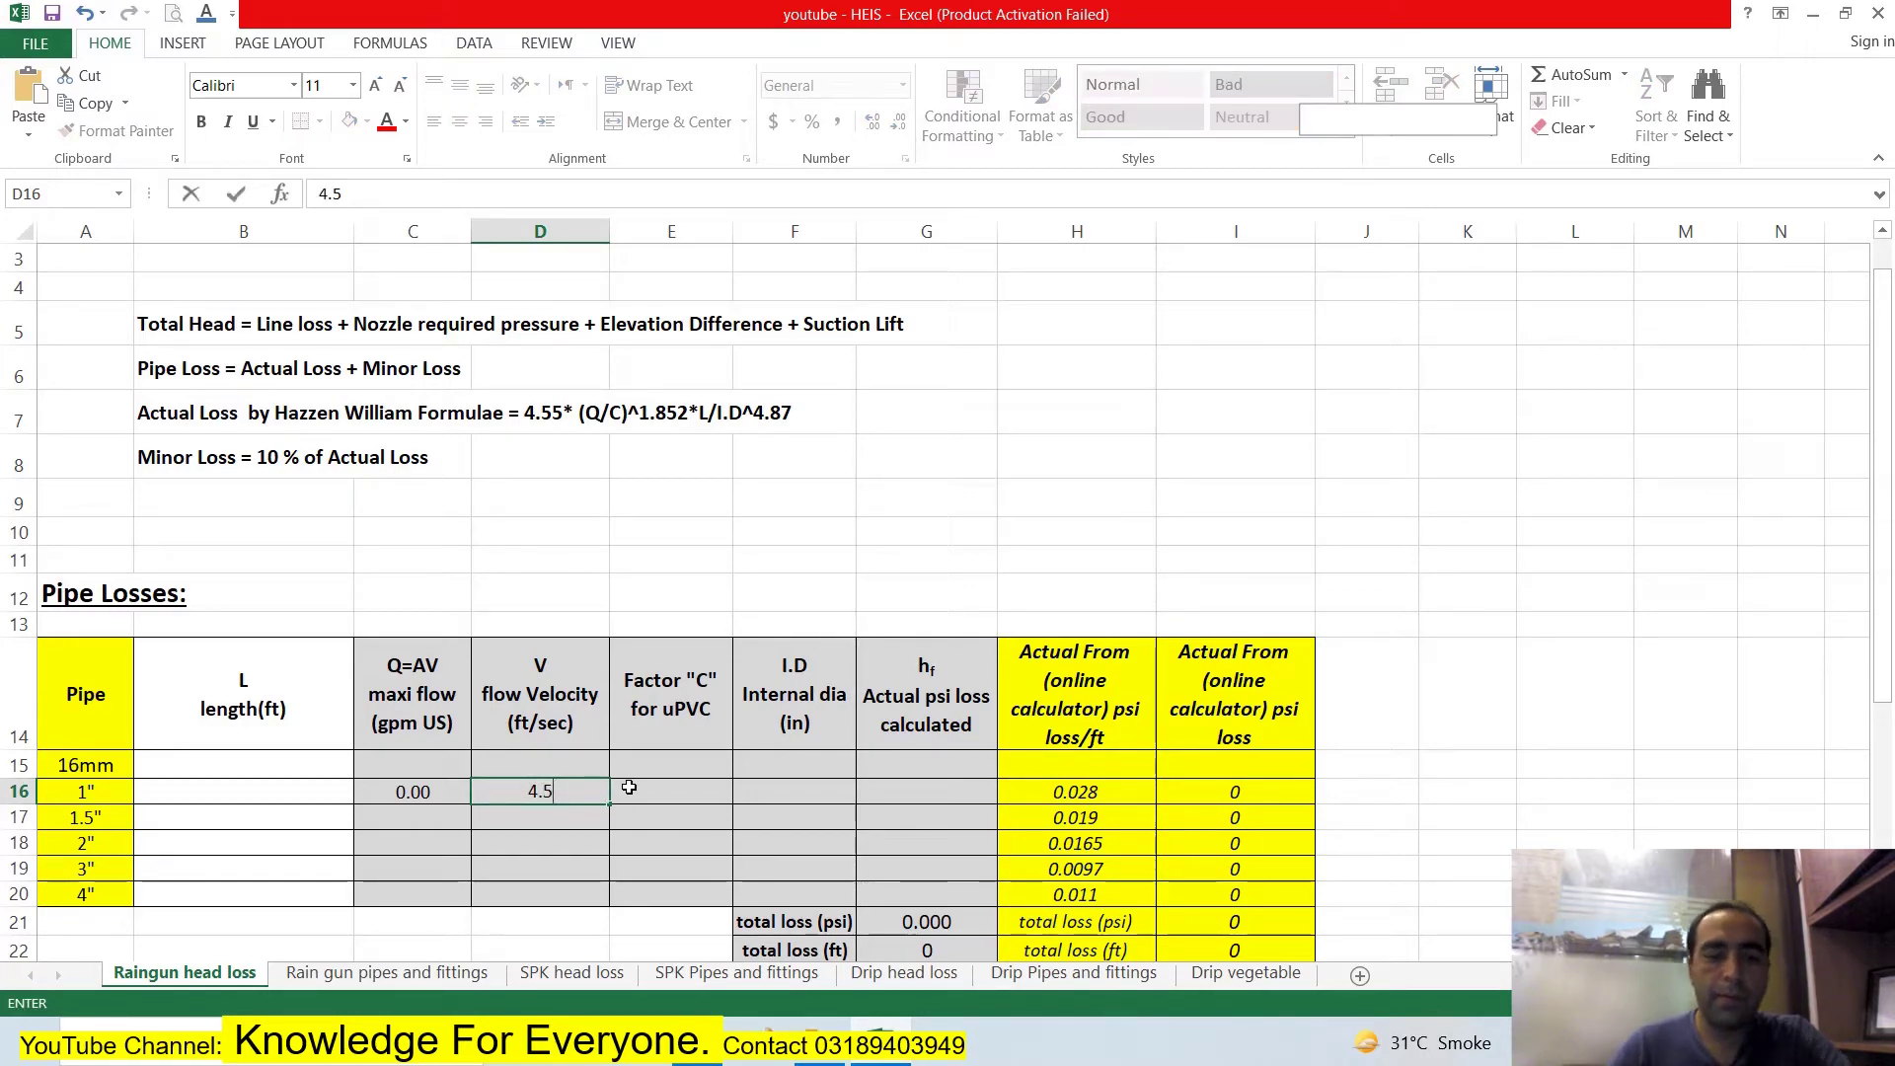
pyautogui.click(629, 787)
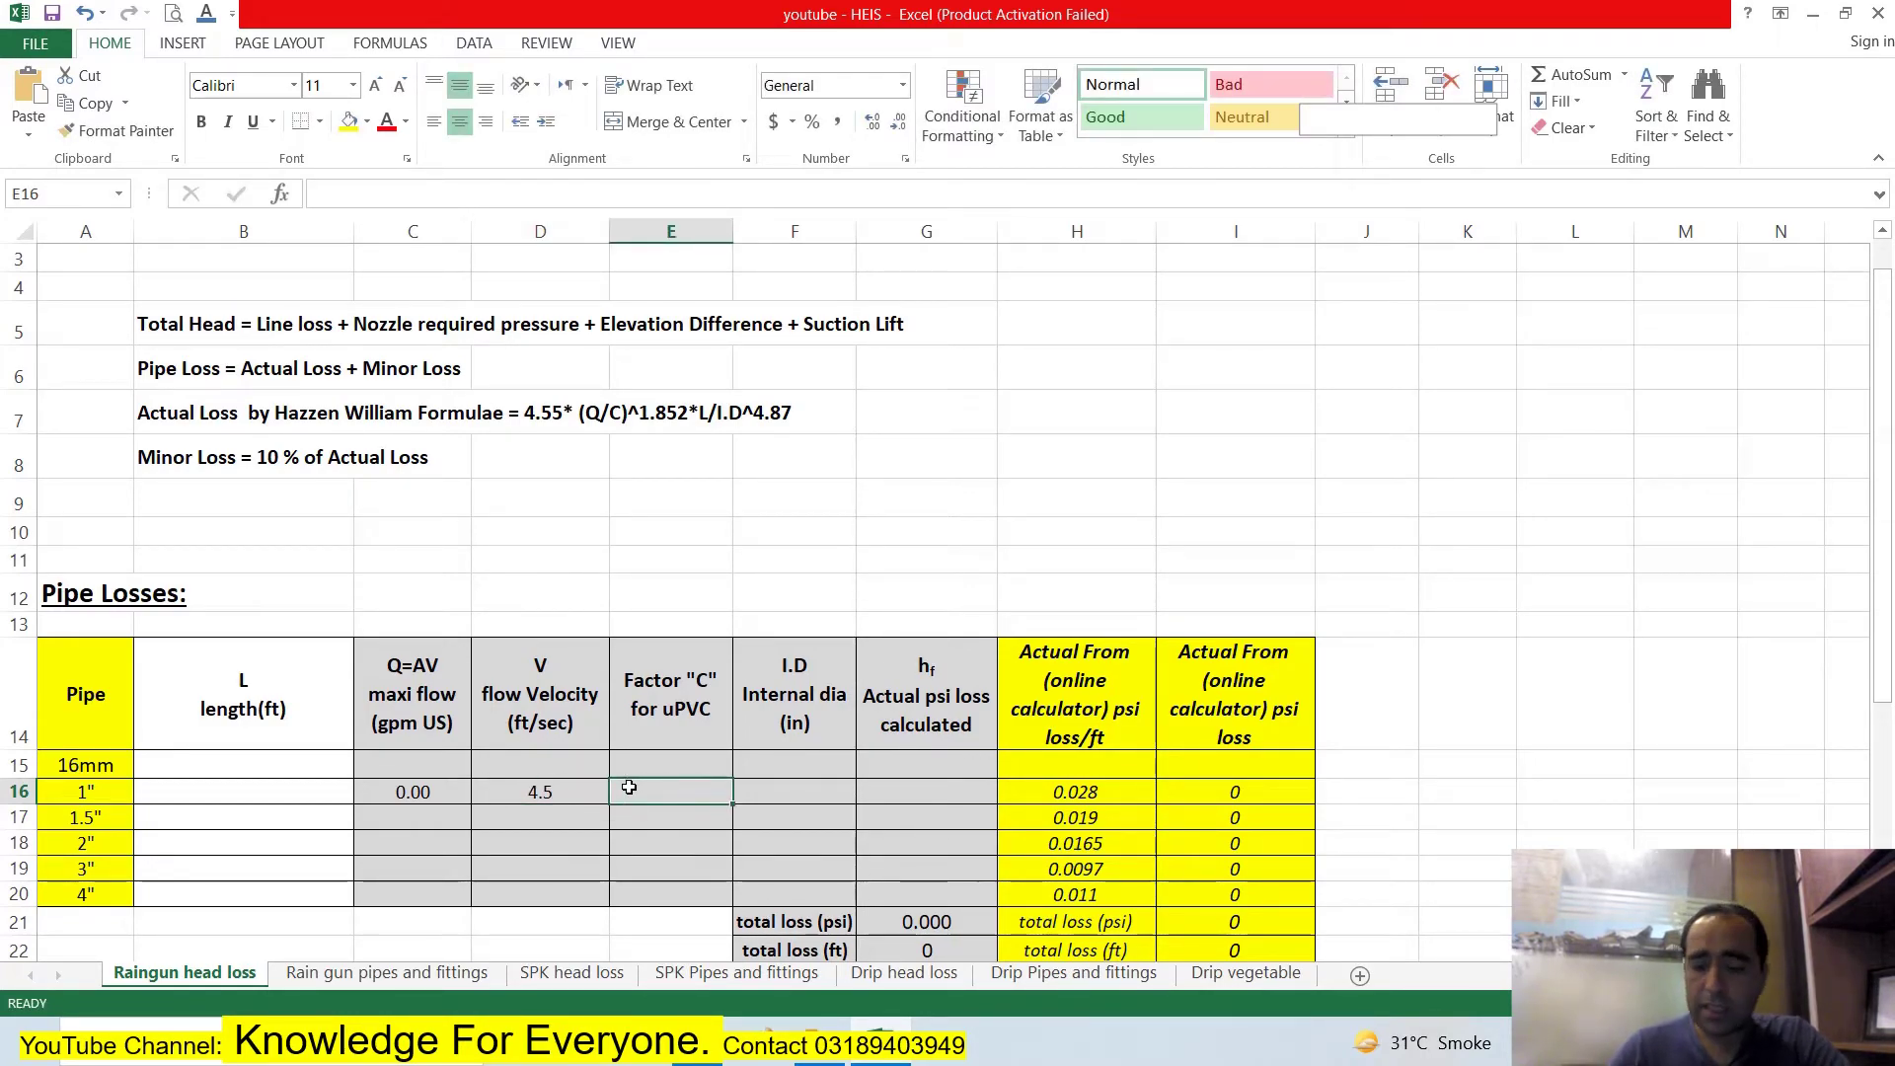
pyautogui.write('150')
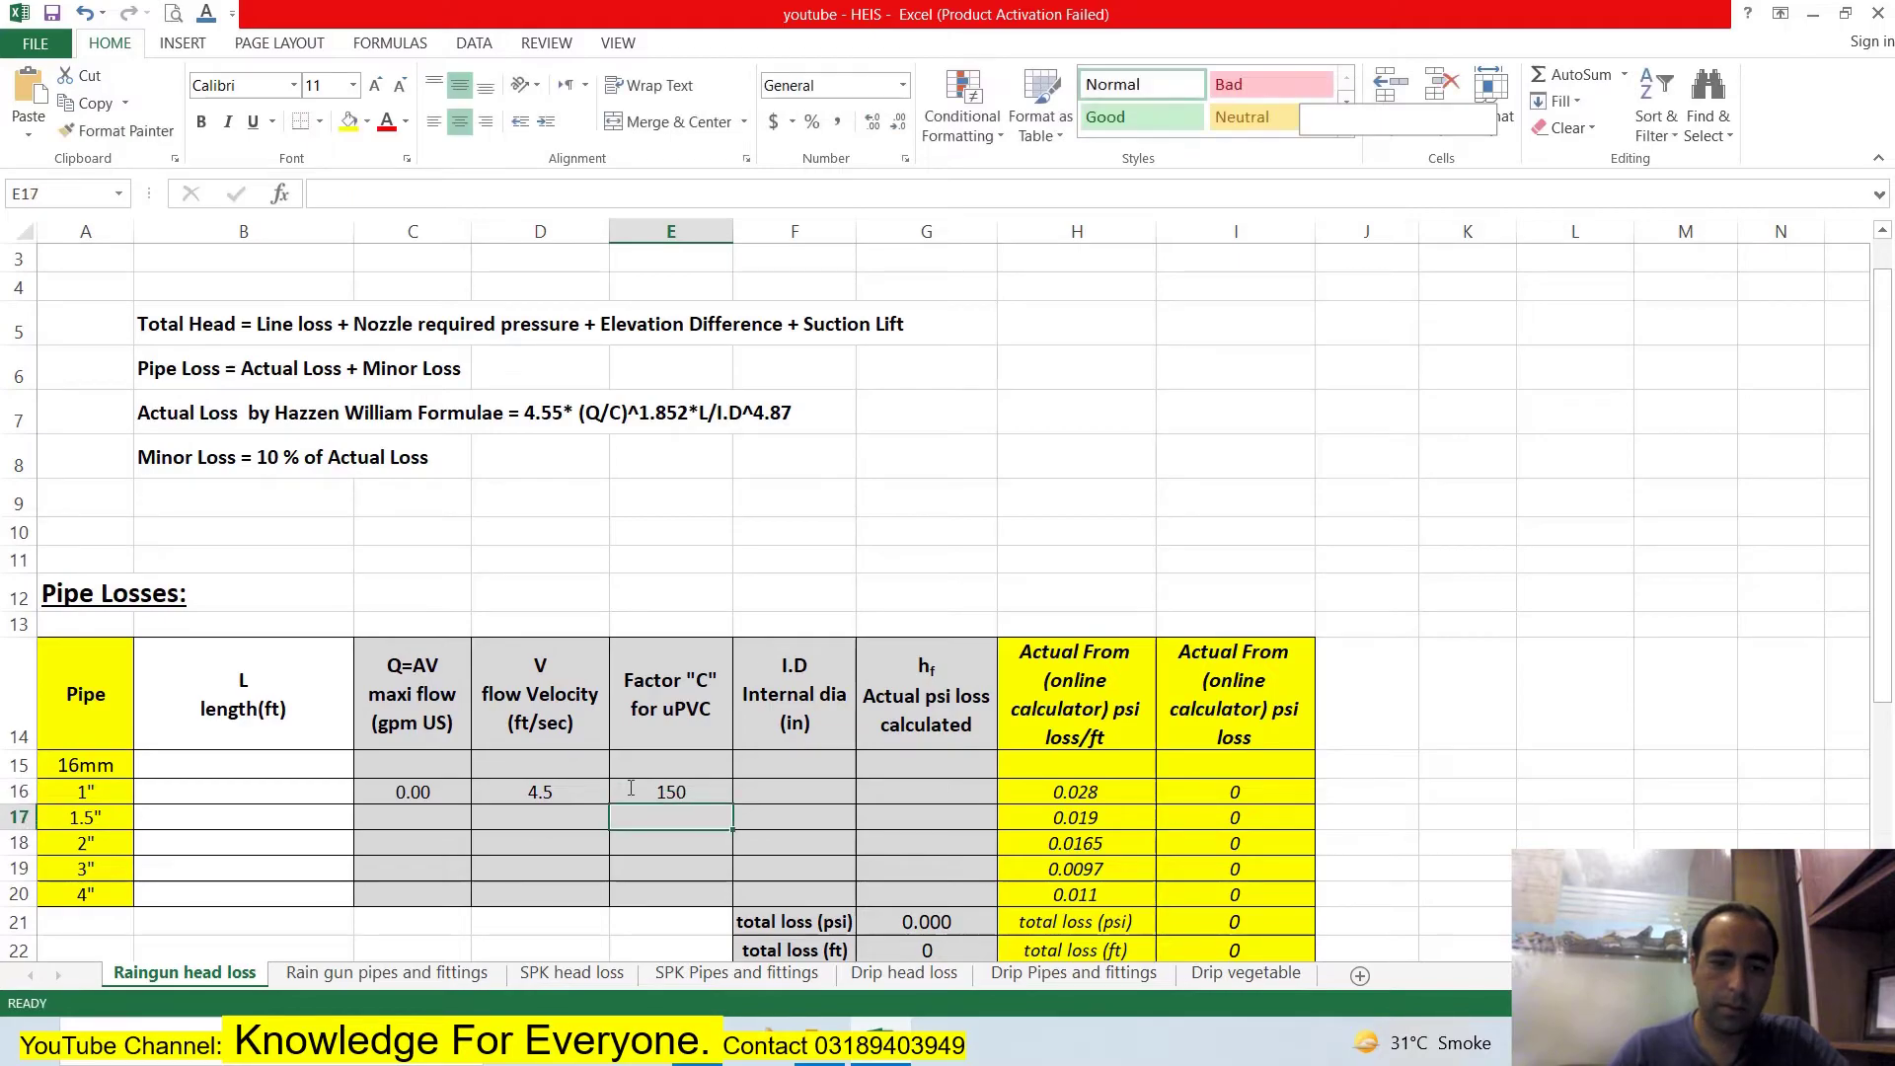
pyautogui.press('Tab')
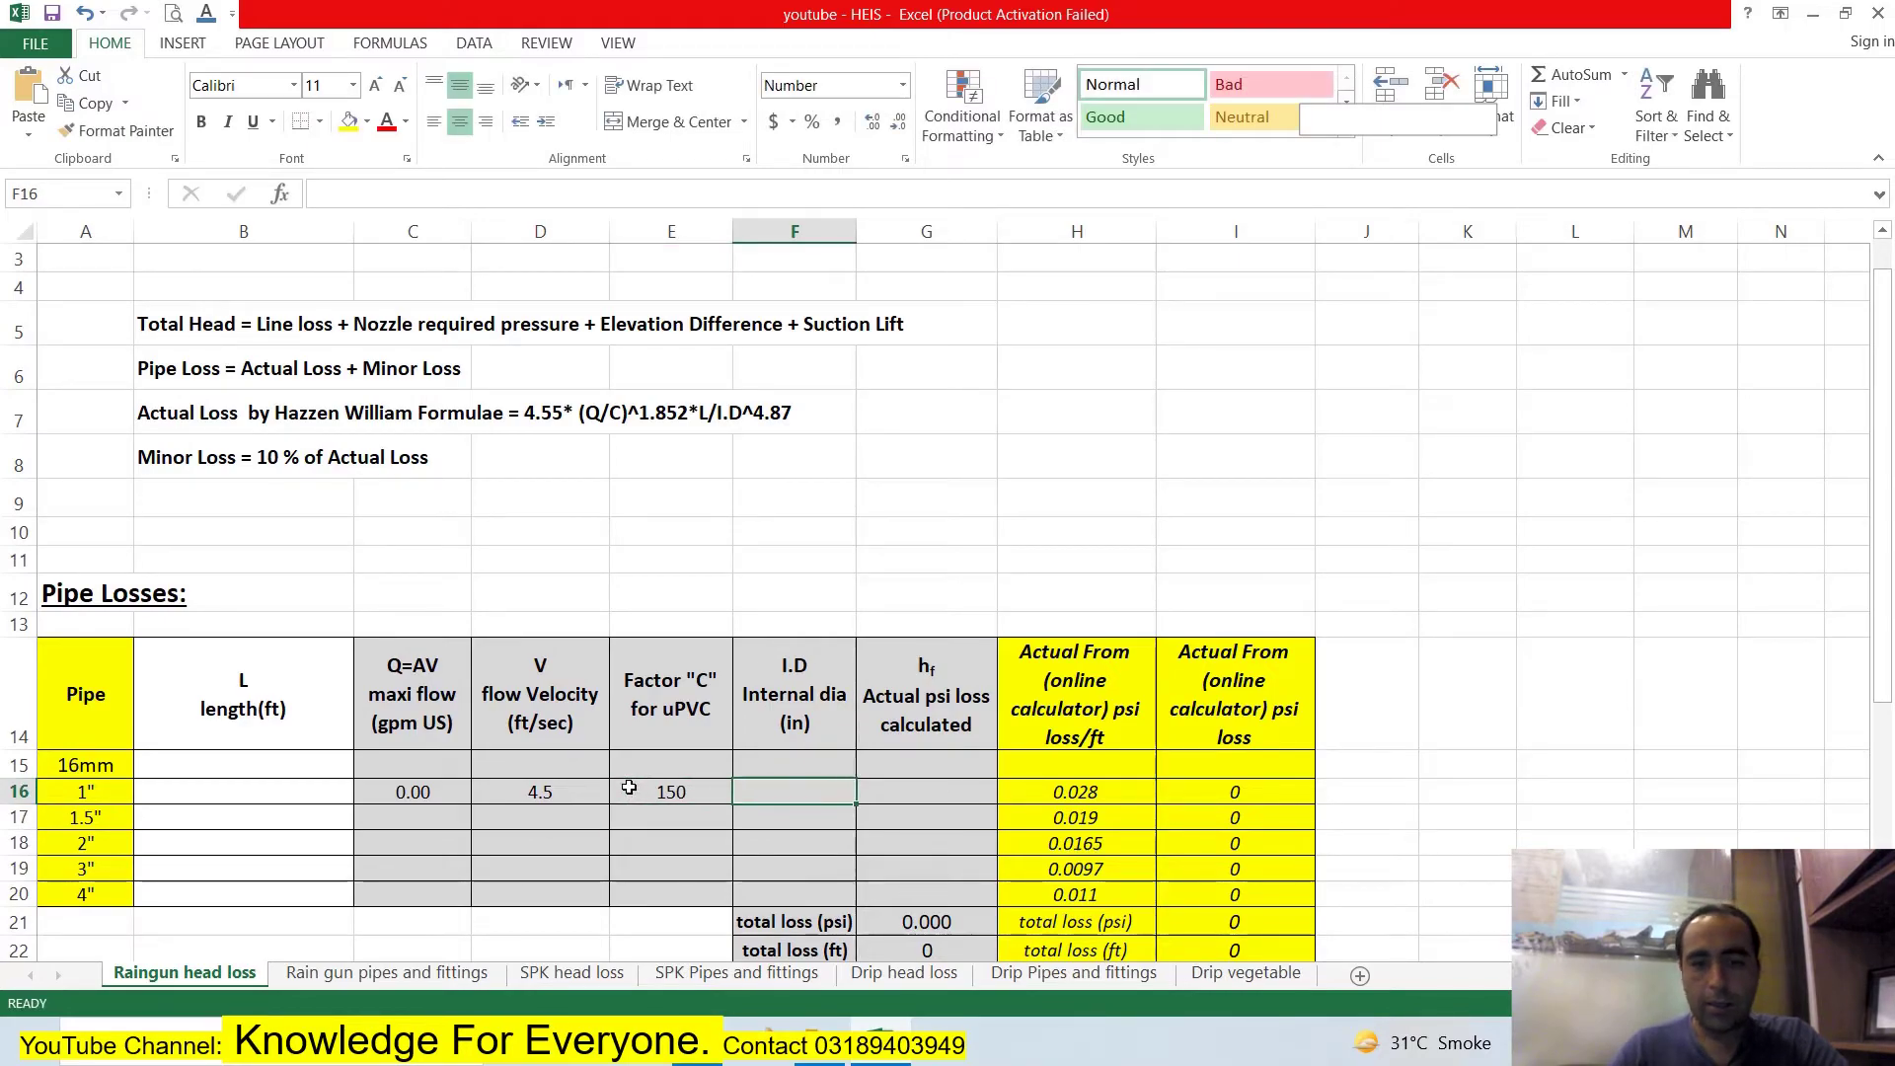
pyautogui.write('1')
pyautogui.hotkey('ctrl', 'Return')
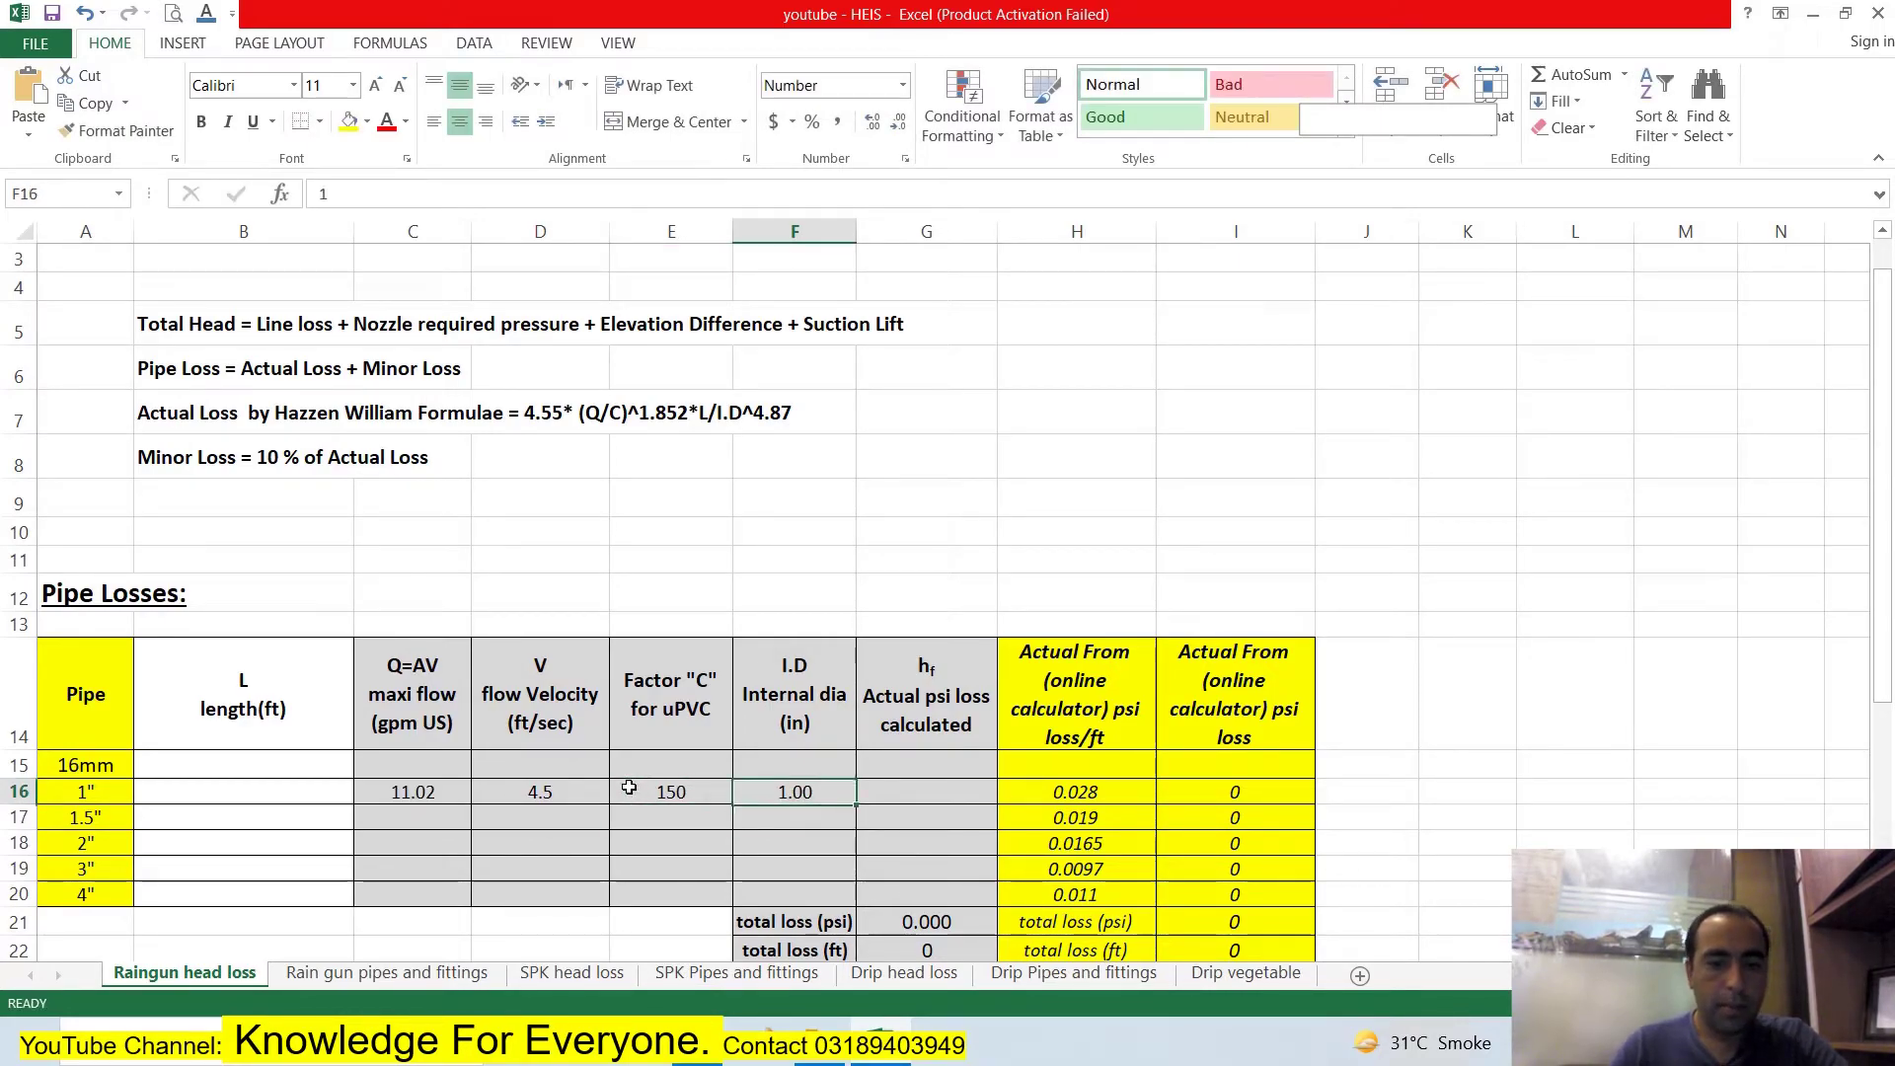
pyautogui.press('Right')
pyautogui.press('Left')
pyautogui.press('Left')
pyautogui.press('Left')
pyautogui.press('Left')
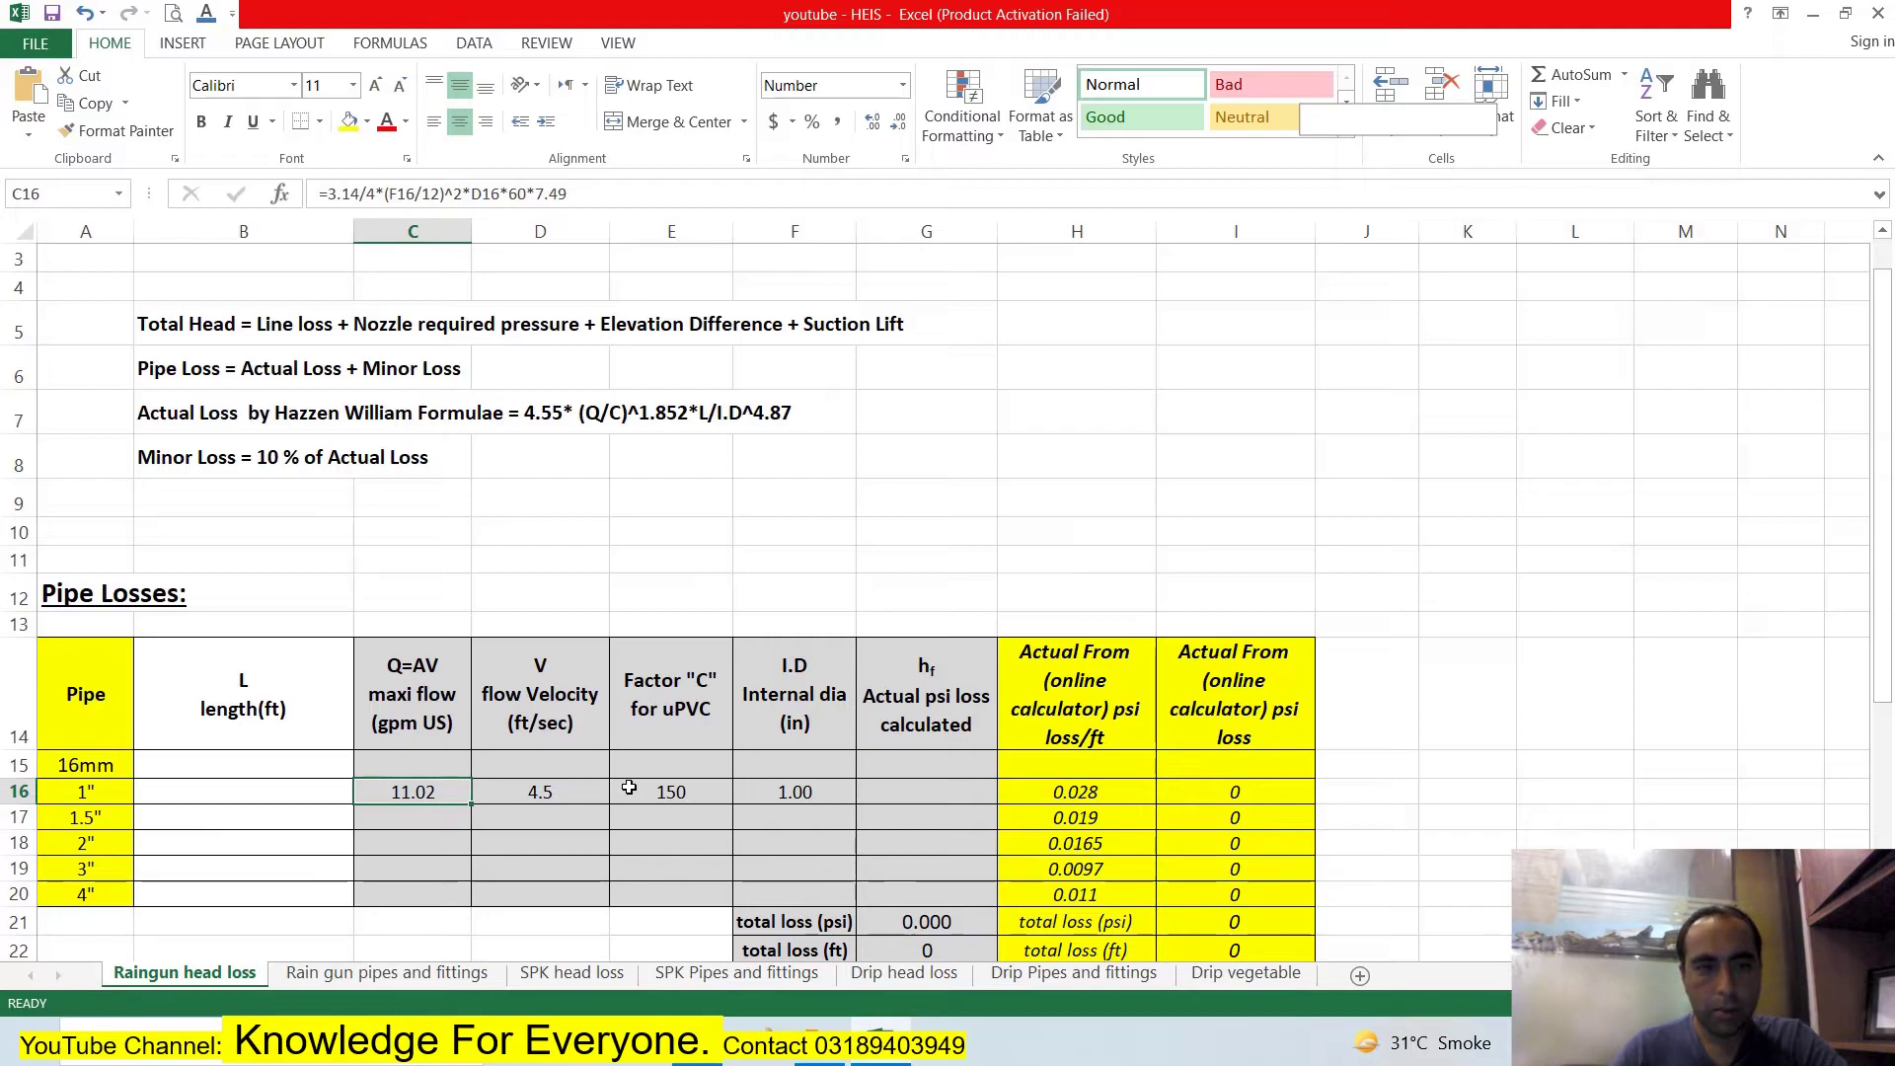
# Start the actual psi loss formula for the 1" pipe in G16 with +4.55*(C16/E16).
pyautogui.press('Right')
pyautogui.press('Right')
pyautogui.press('Right')
pyautogui.press('Right')
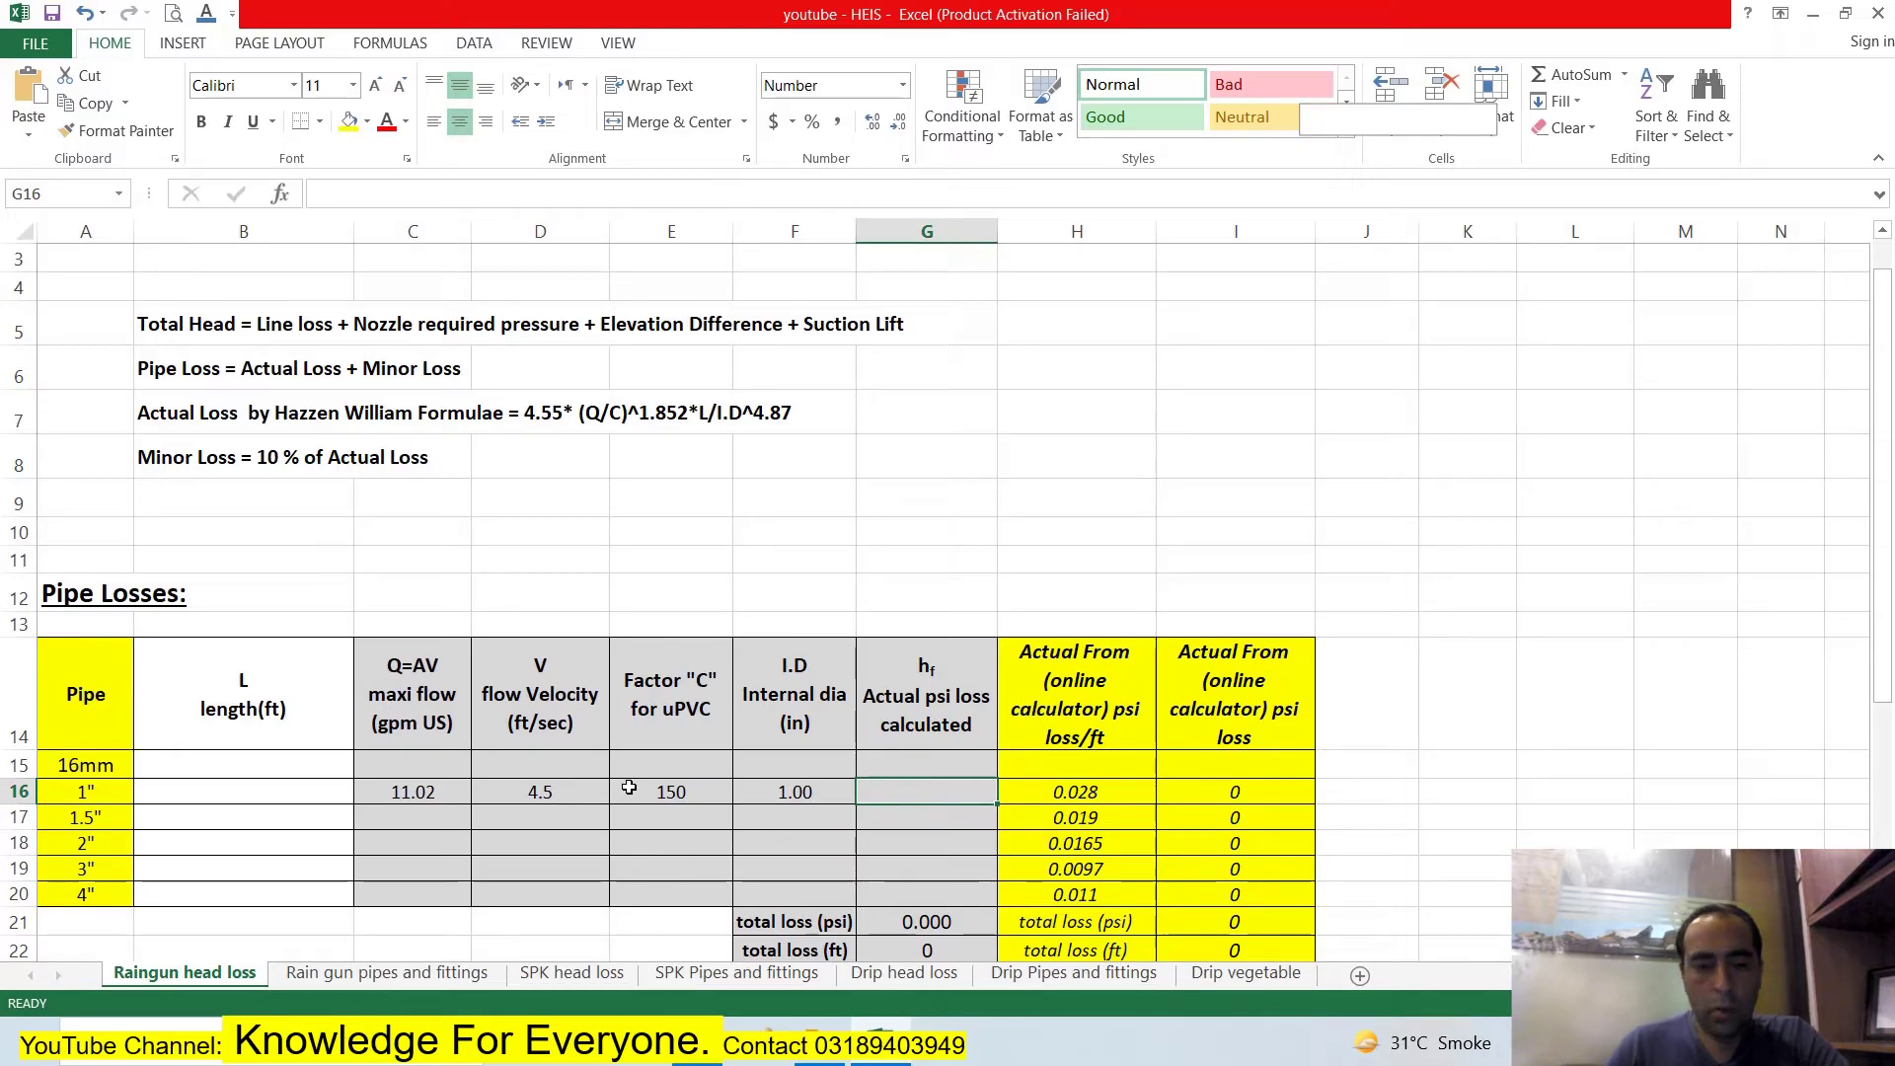
pyautogui.write('+')
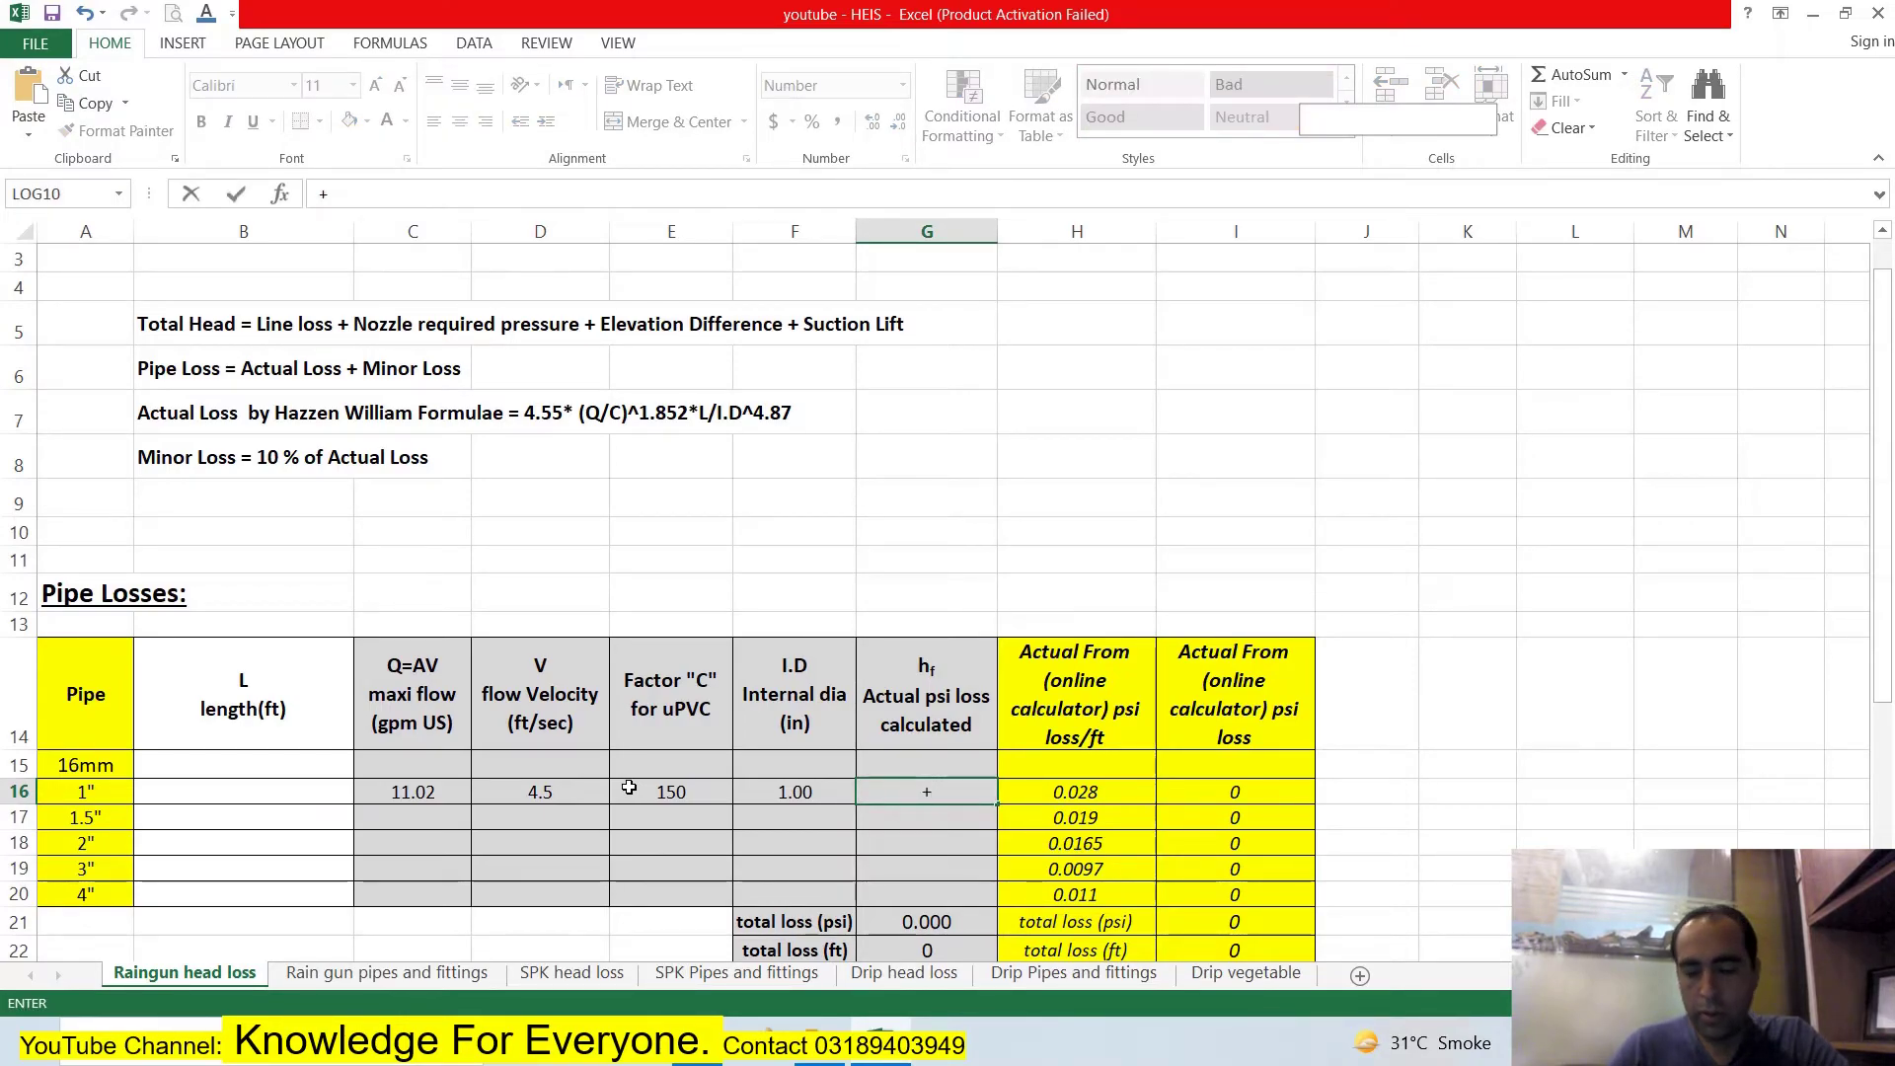
pyautogui.write('4.55')
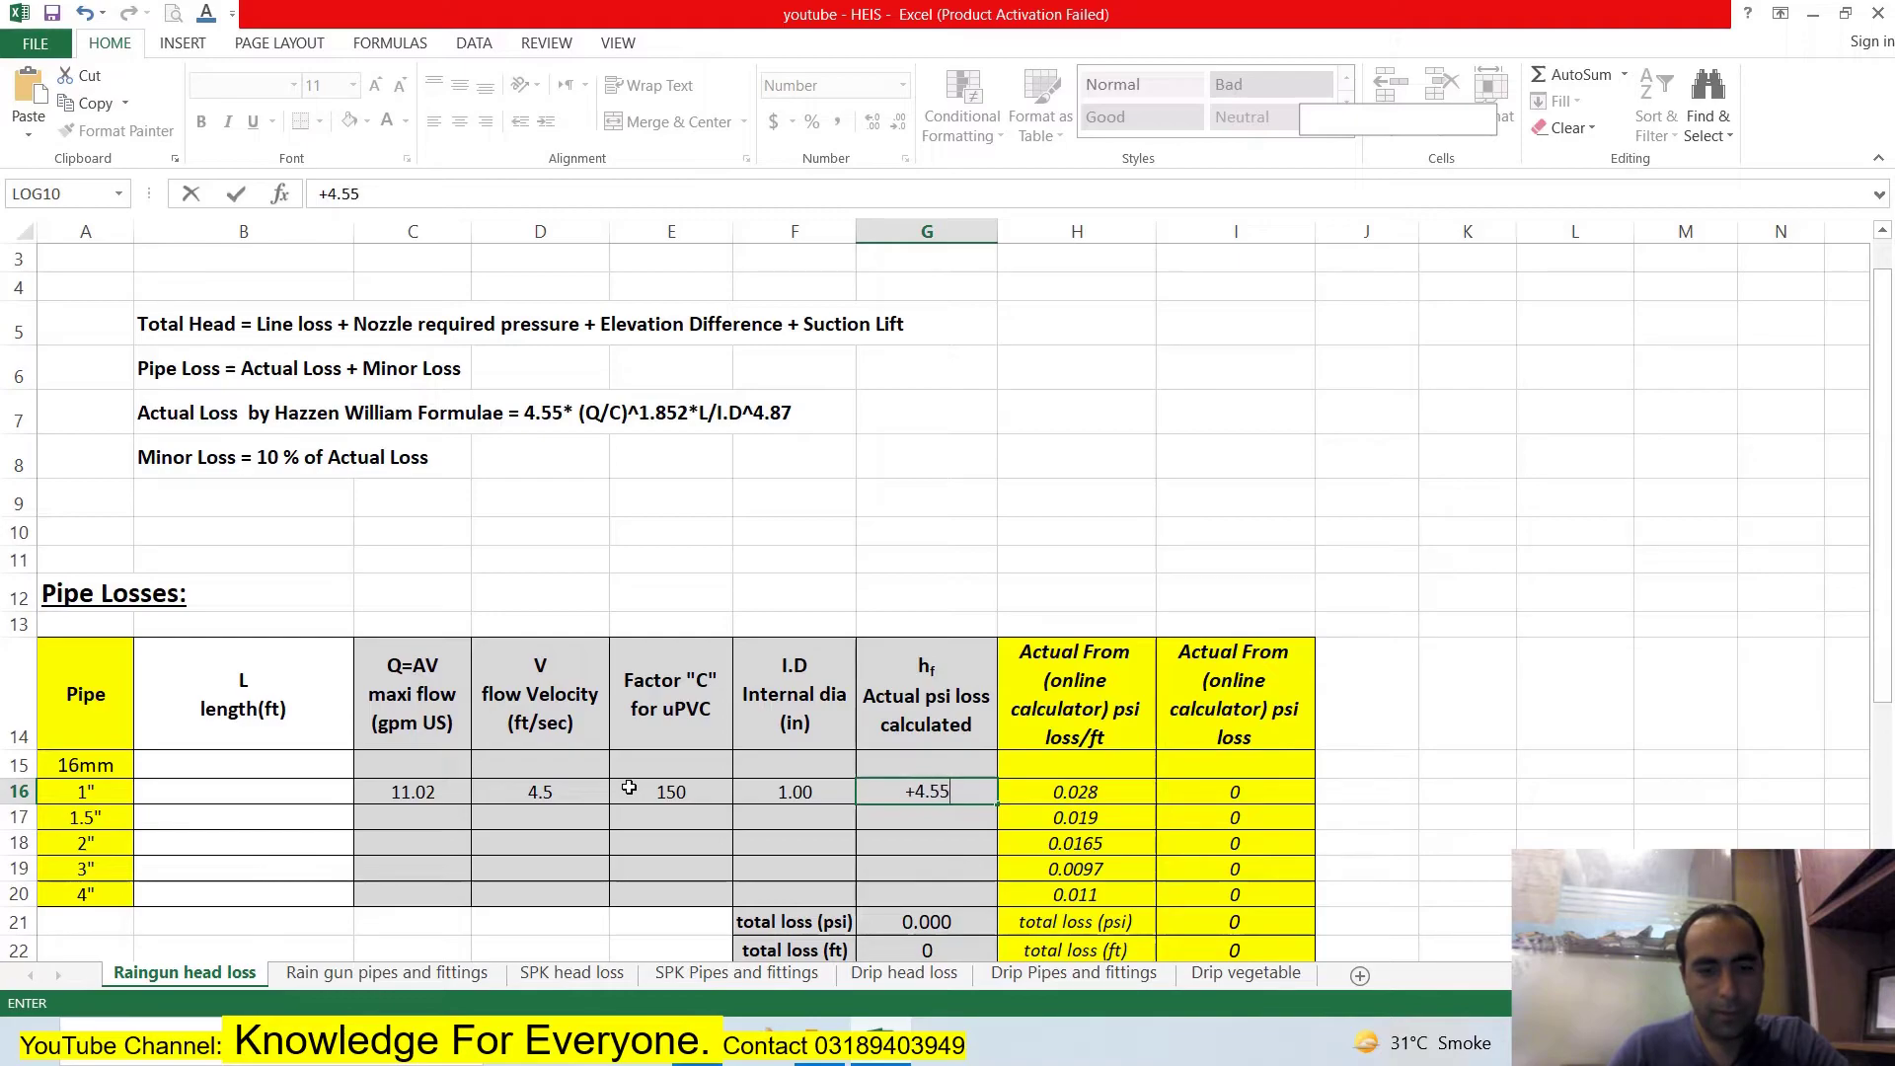
pyautogui.write('*')
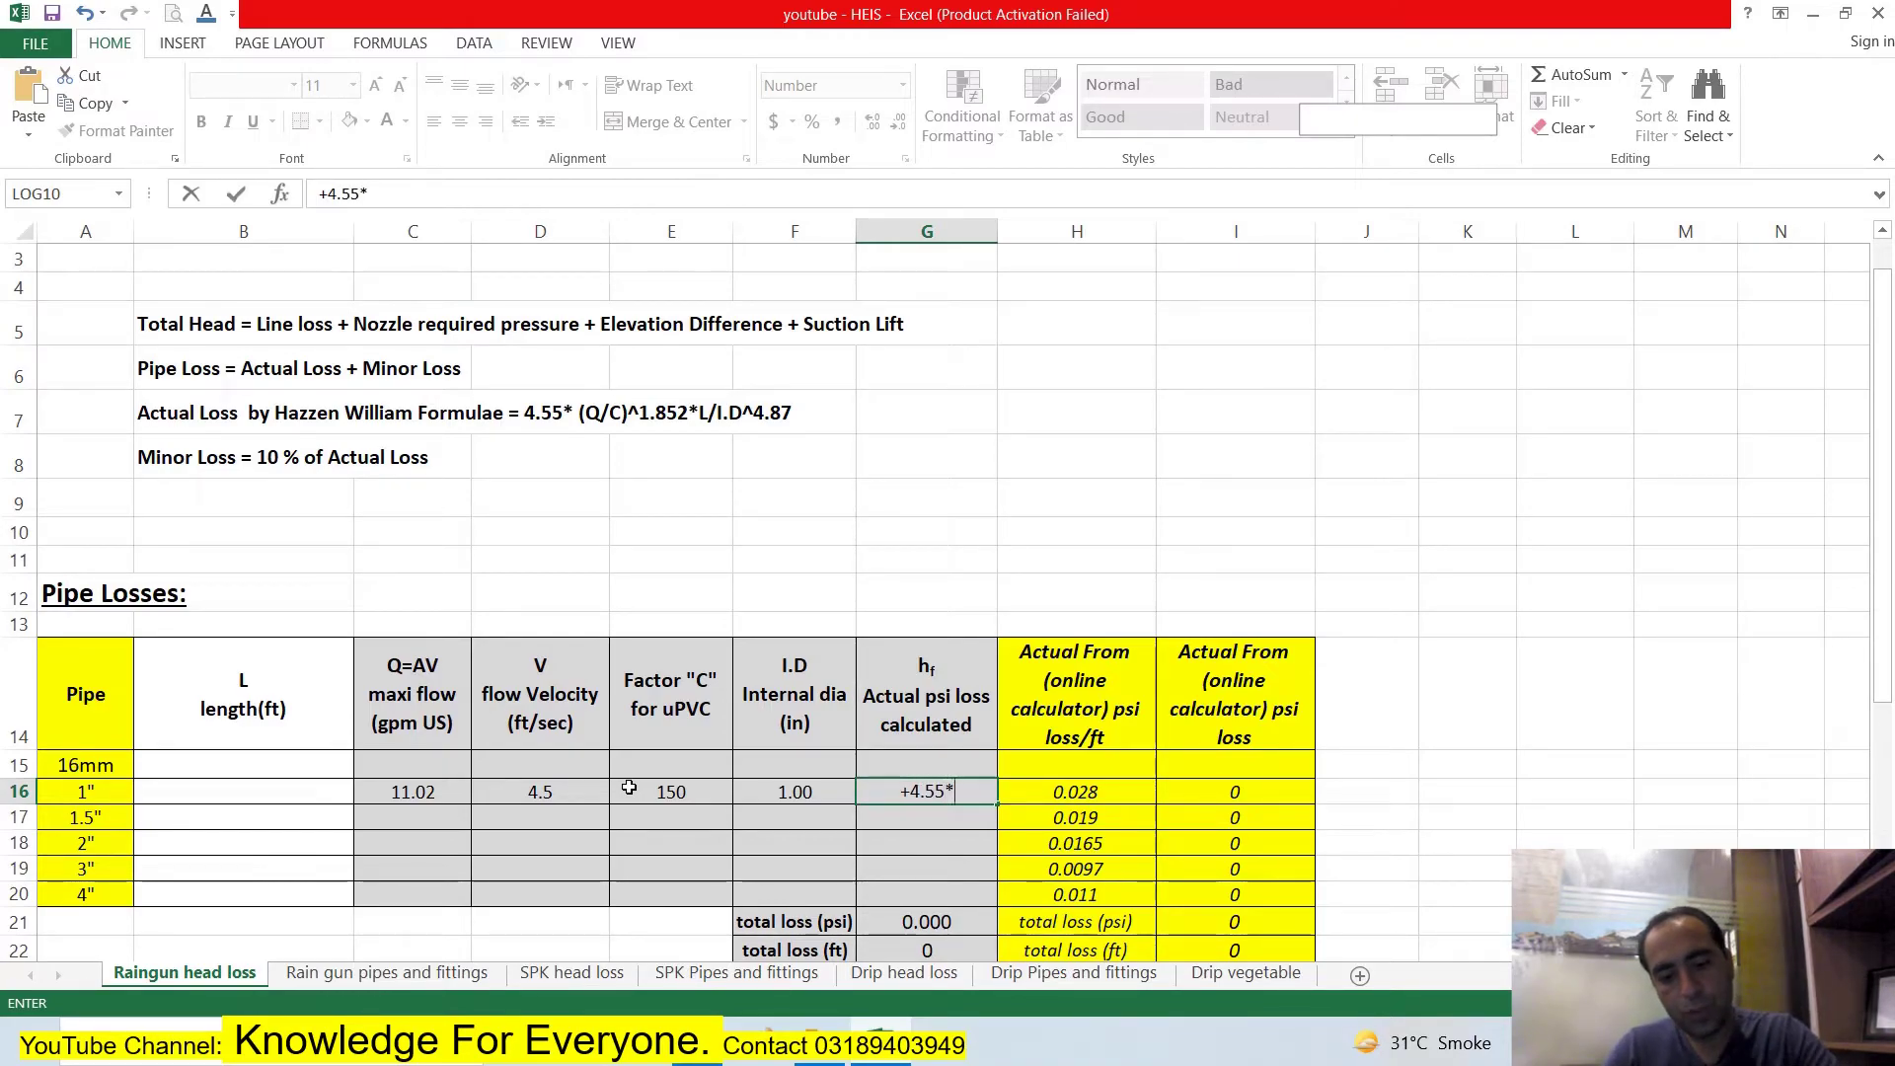
pyautogui.write('(')
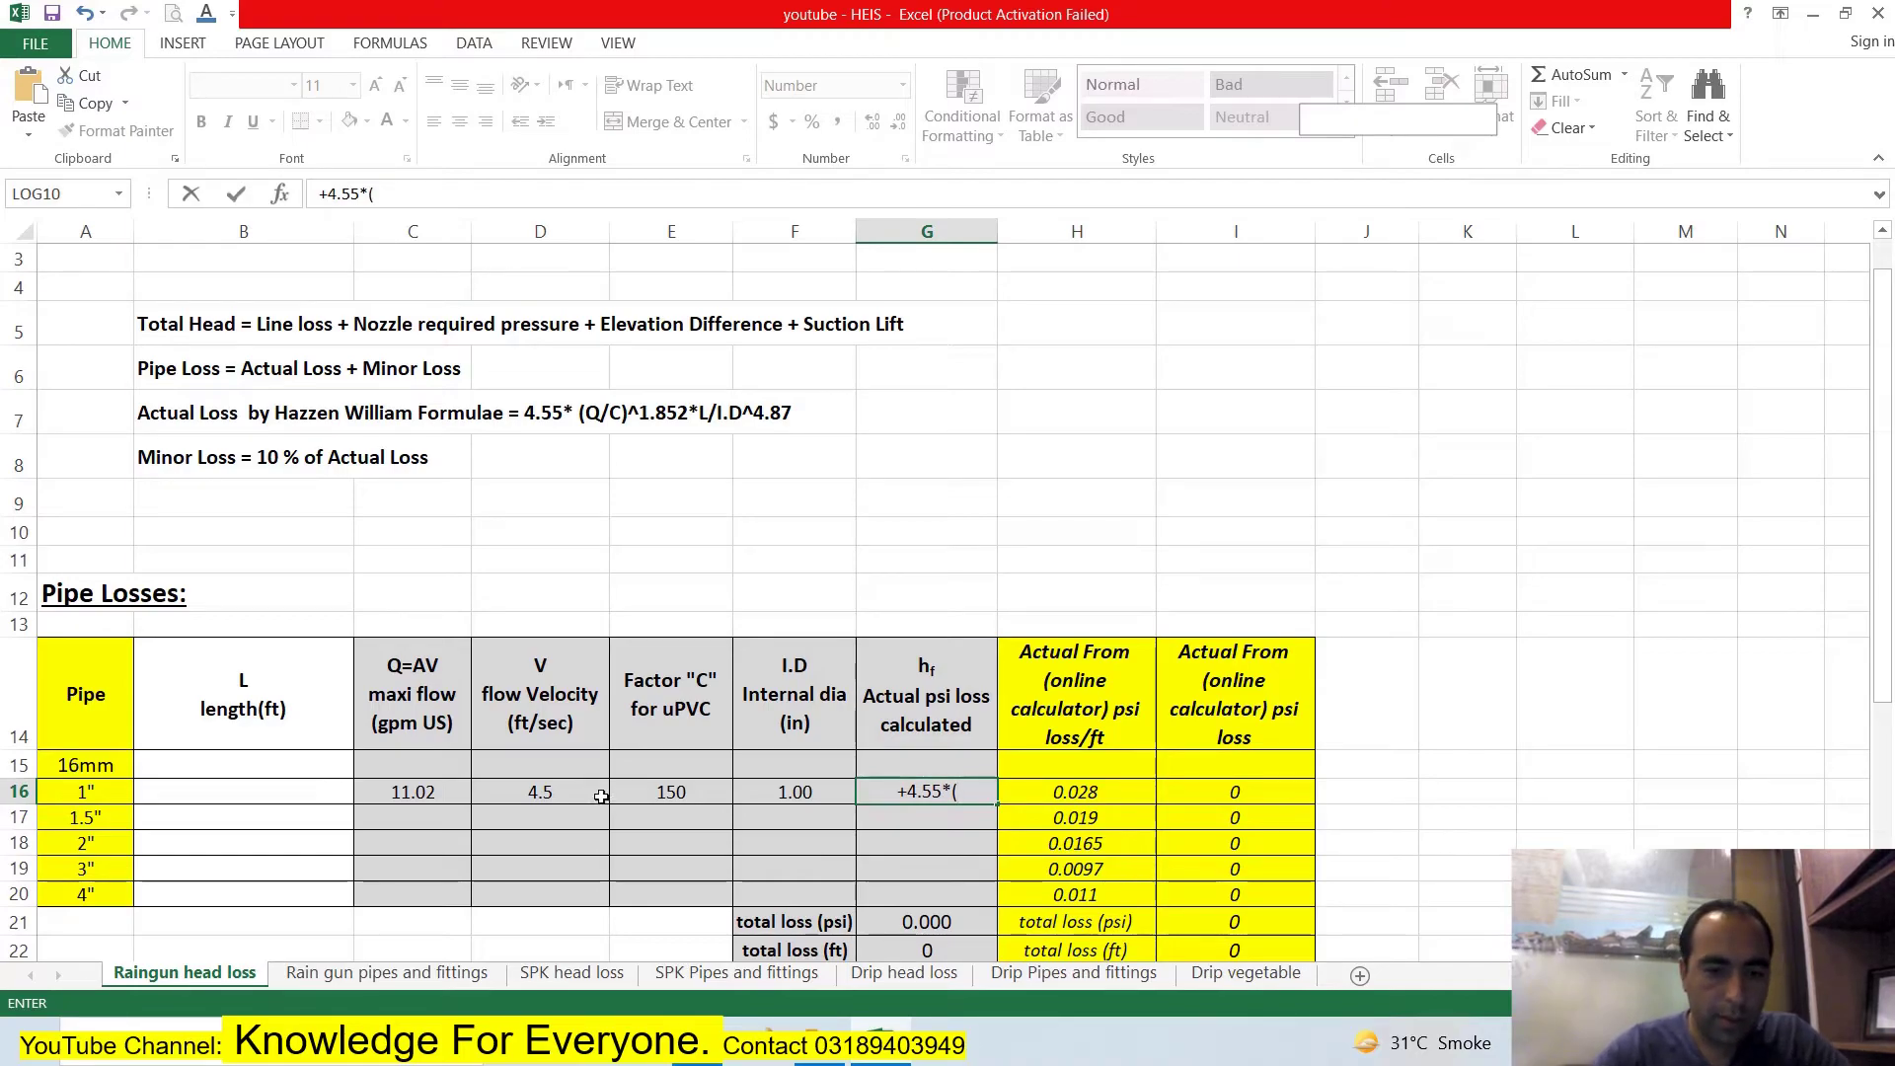
pyautogui.click(414, 789)
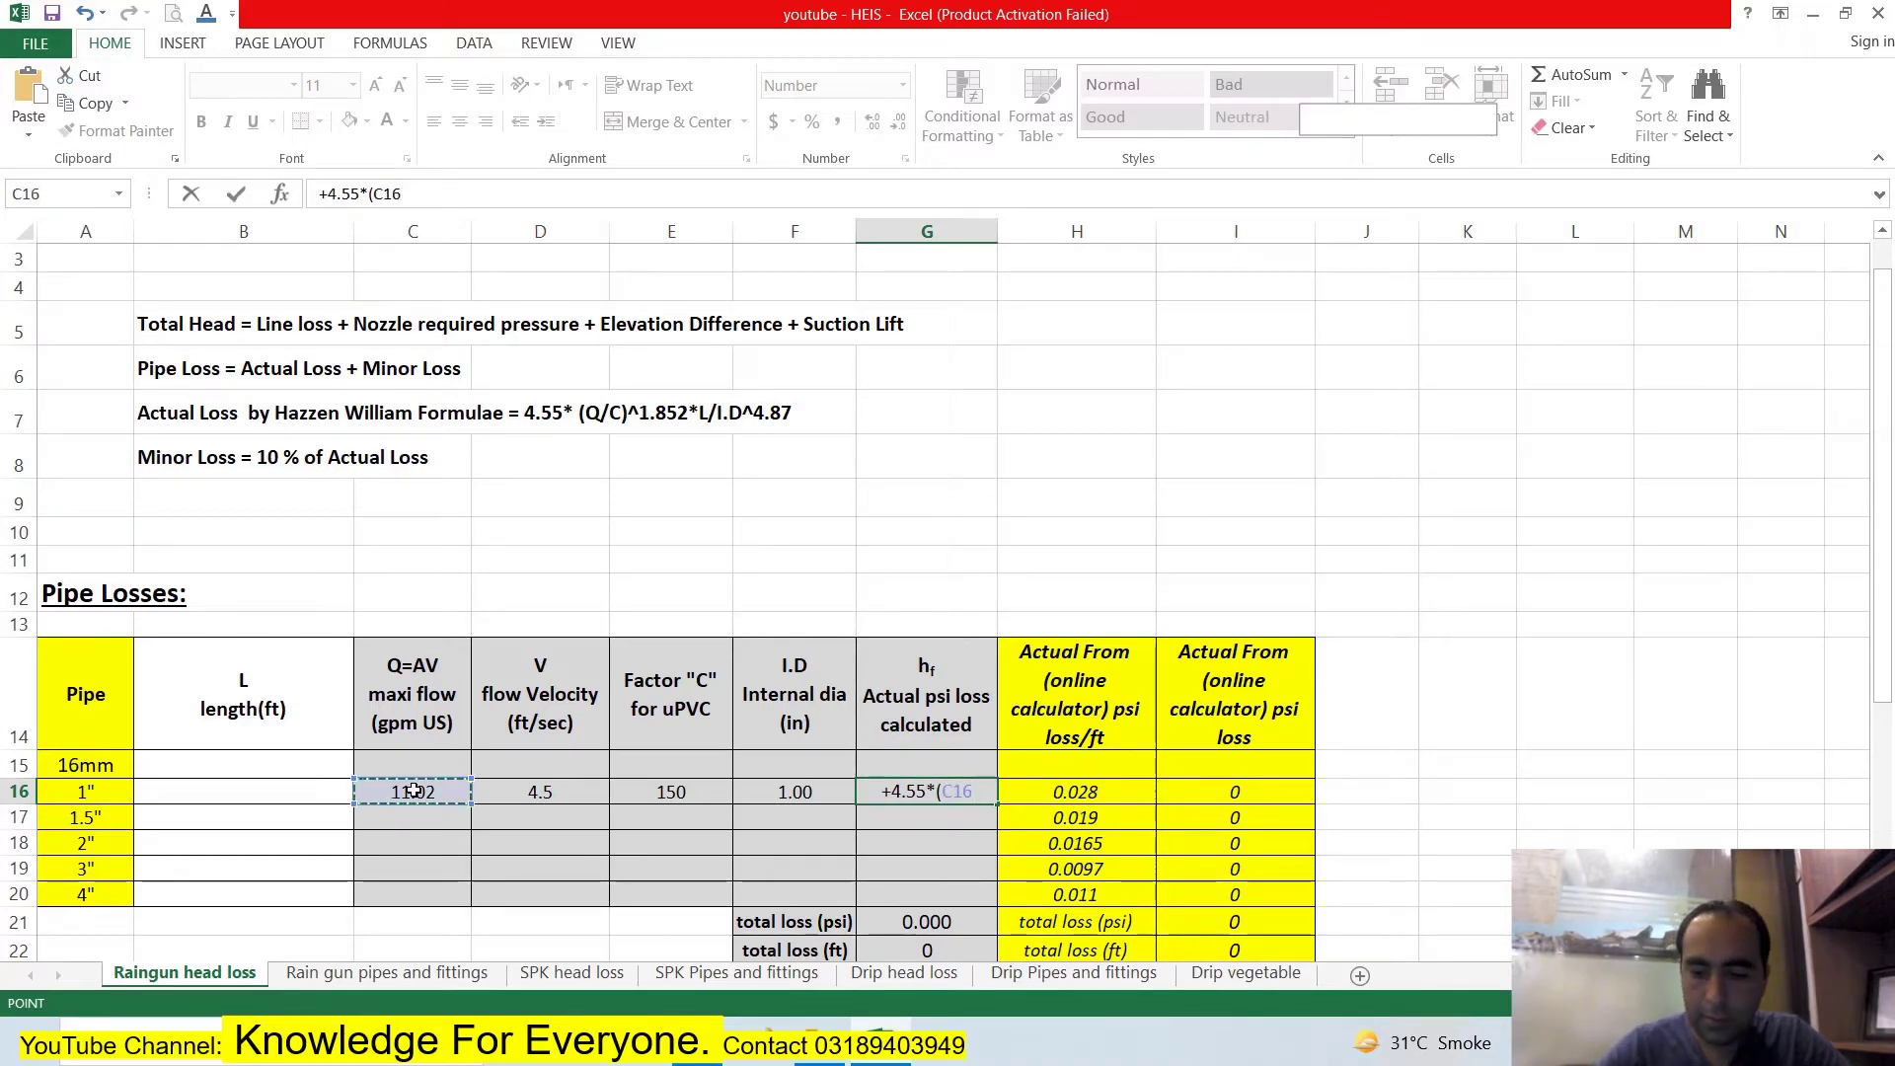
pyautogui.write('/')
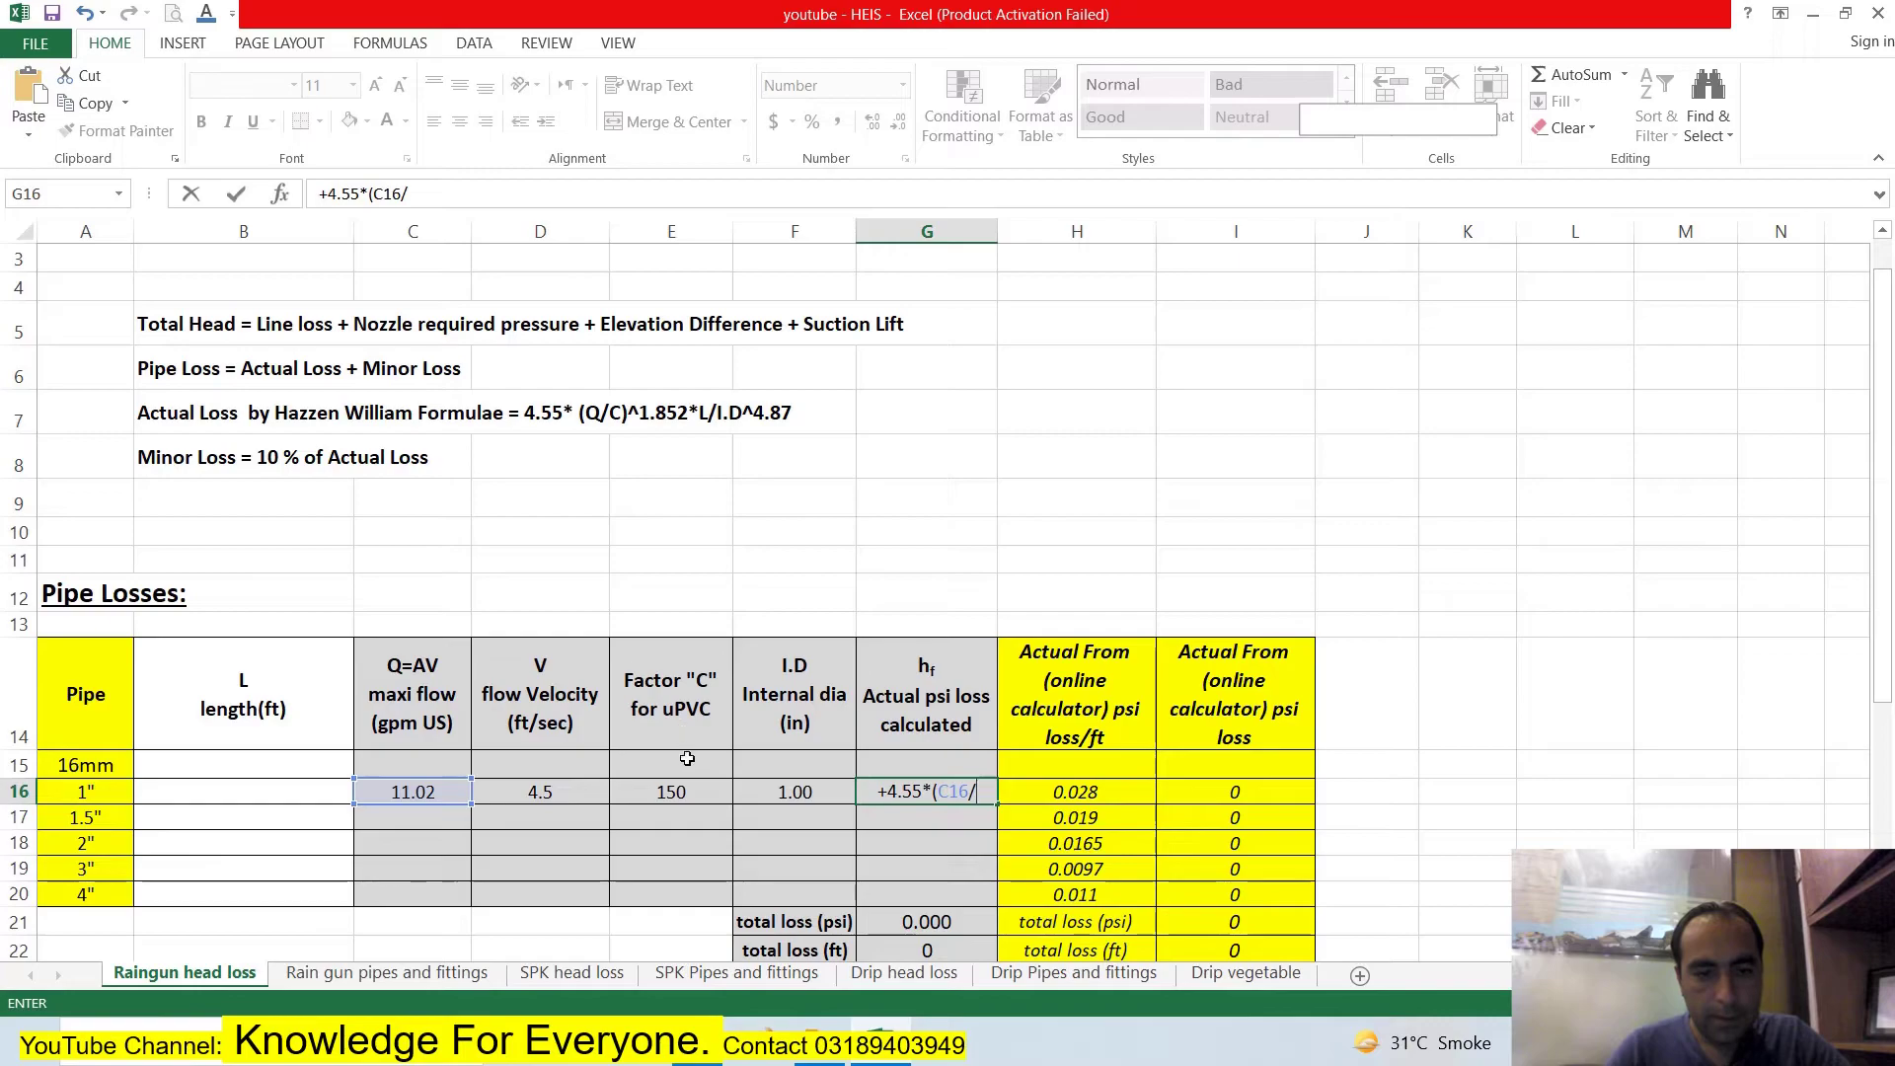
pyautogui.click(674, 792)
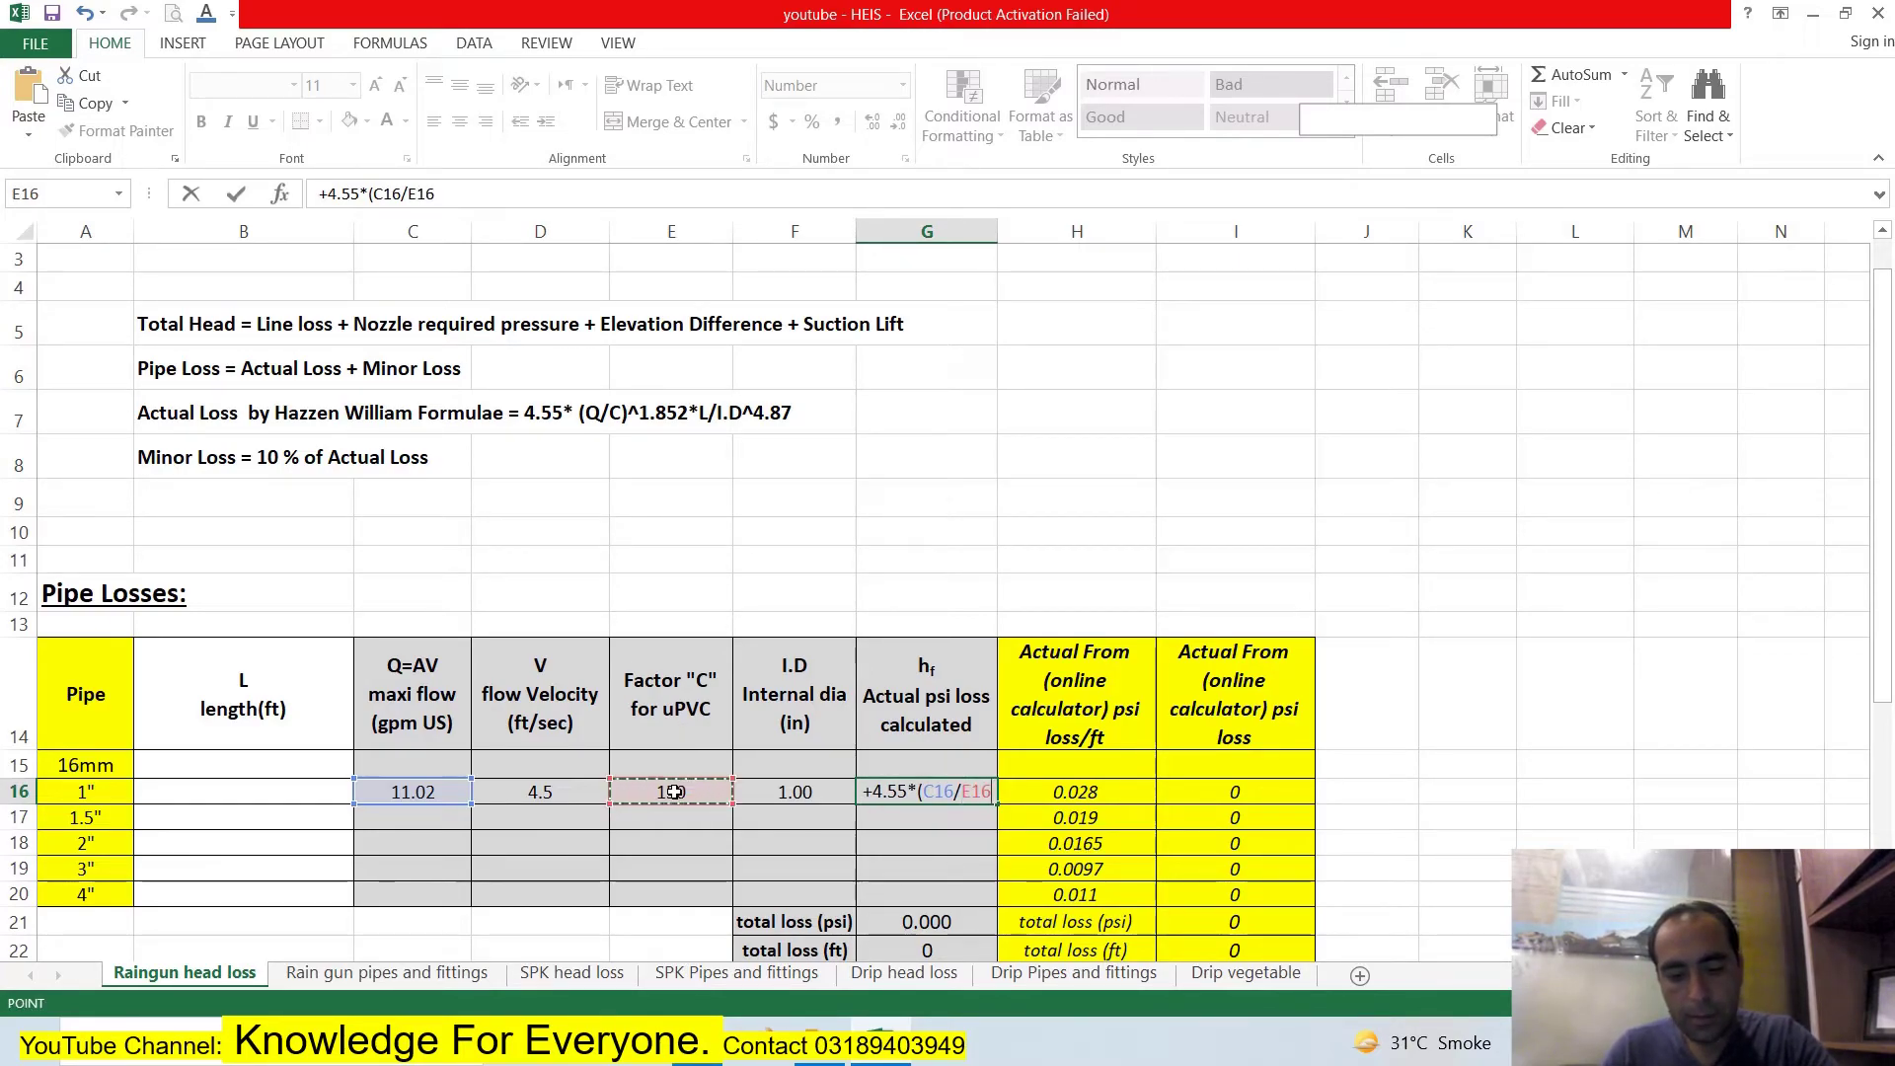
pyautogui.write(')')
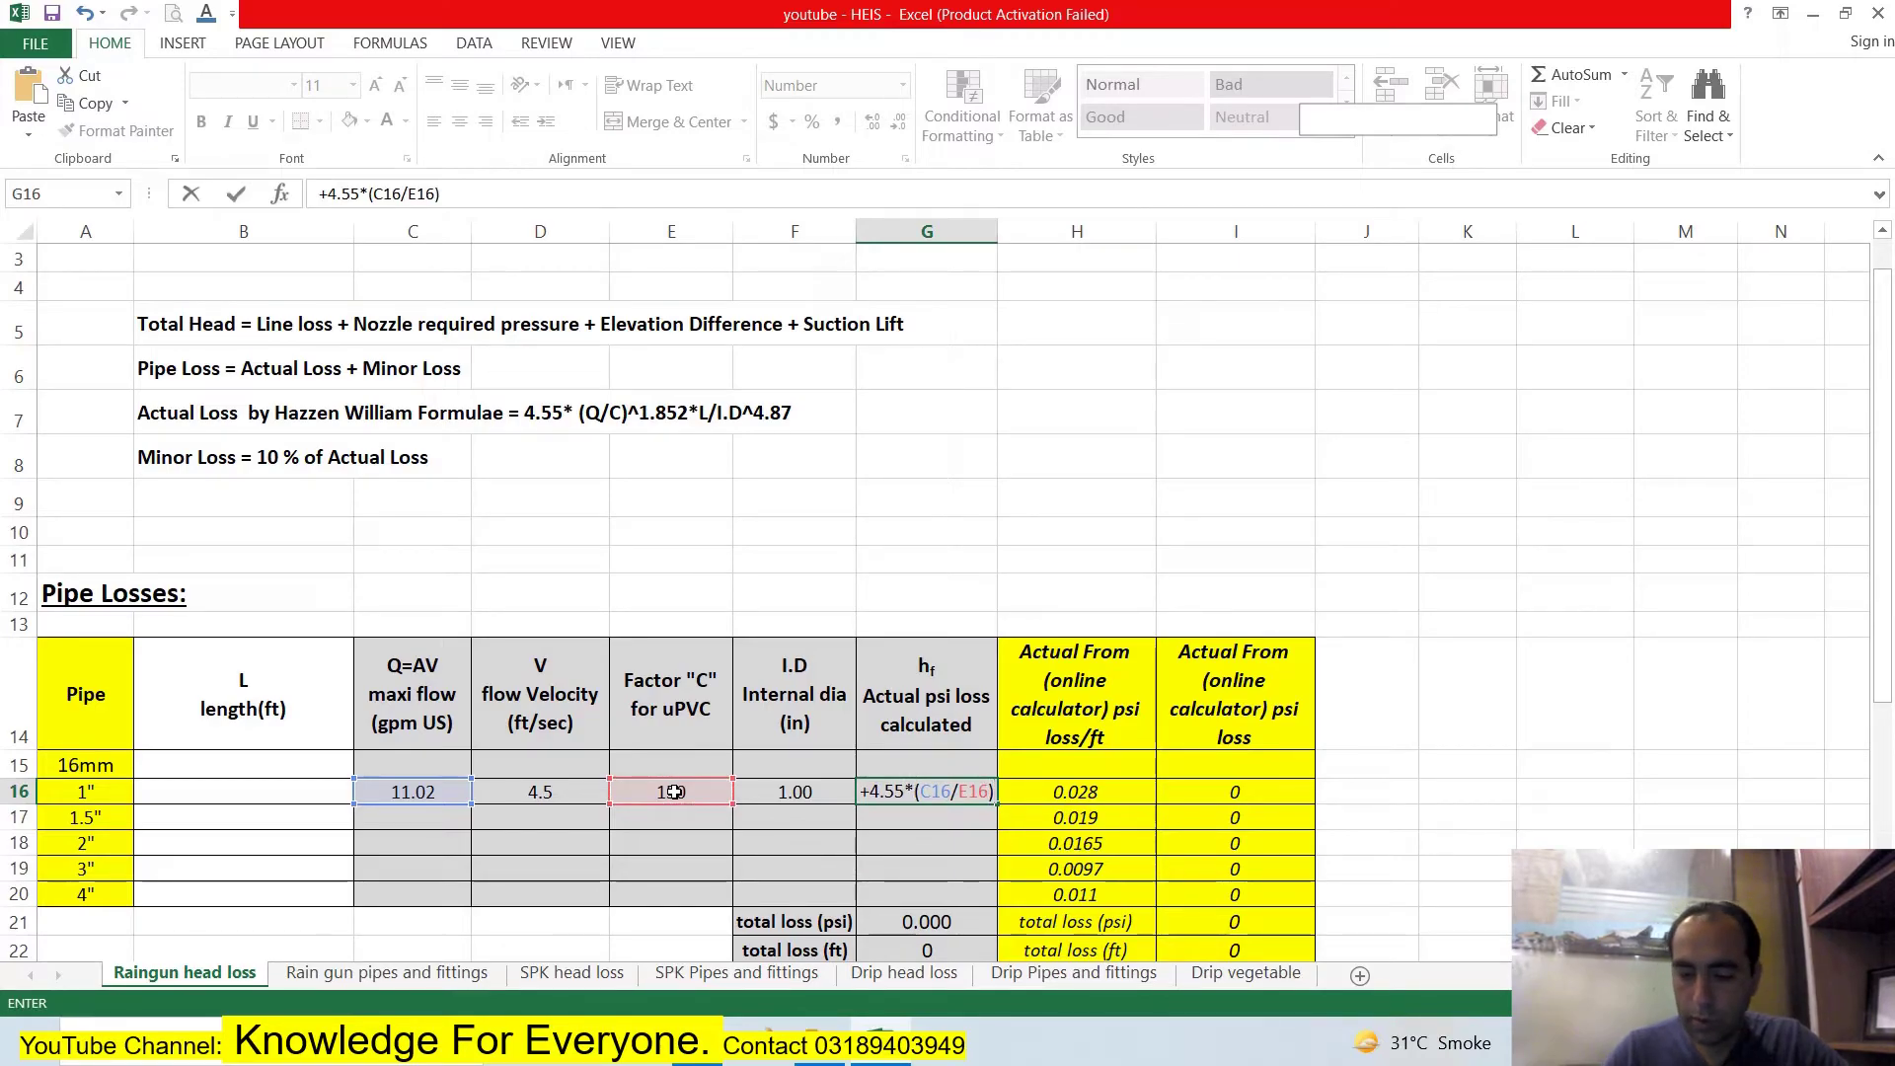
# Append 1.8525 to the G16 loss formula and accept the suggested correction to +4.55*(C16/E16)*1.8525.
pyautogui.write('1.852')
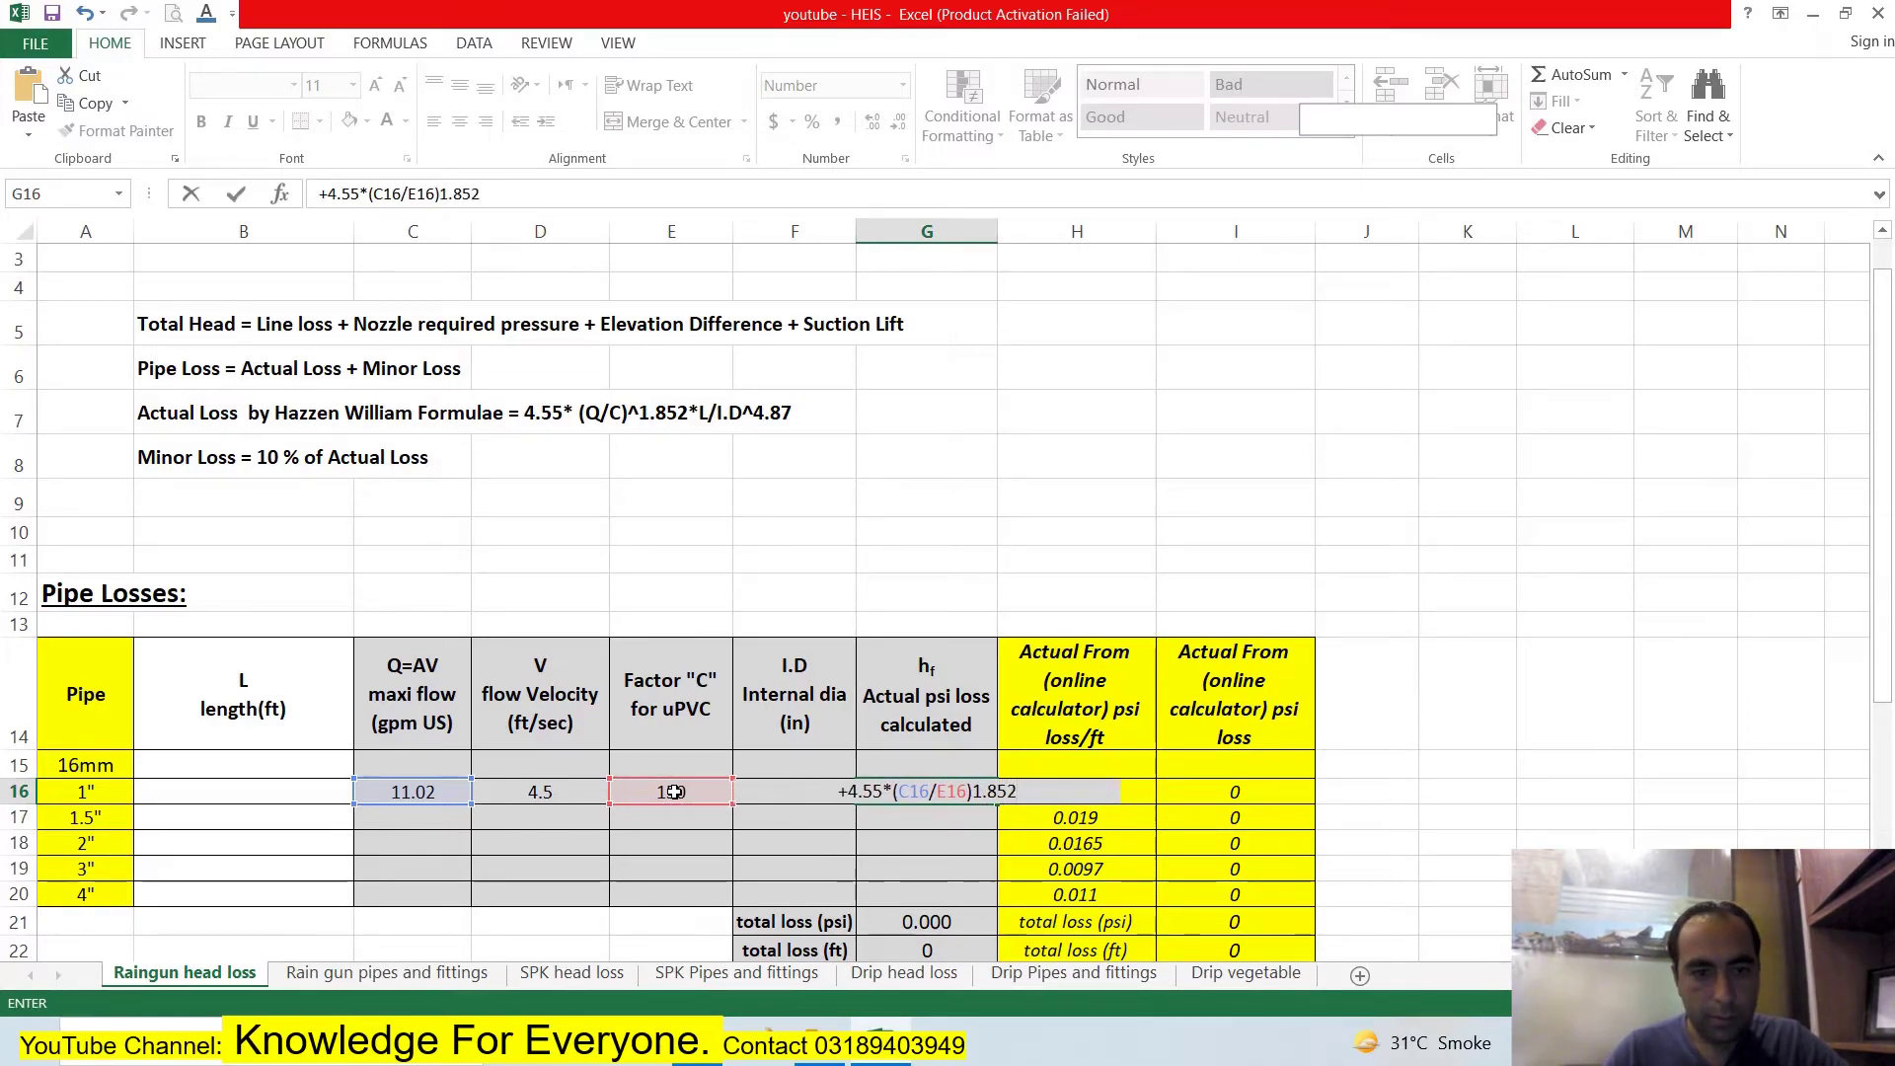
pyautogui.write('5')
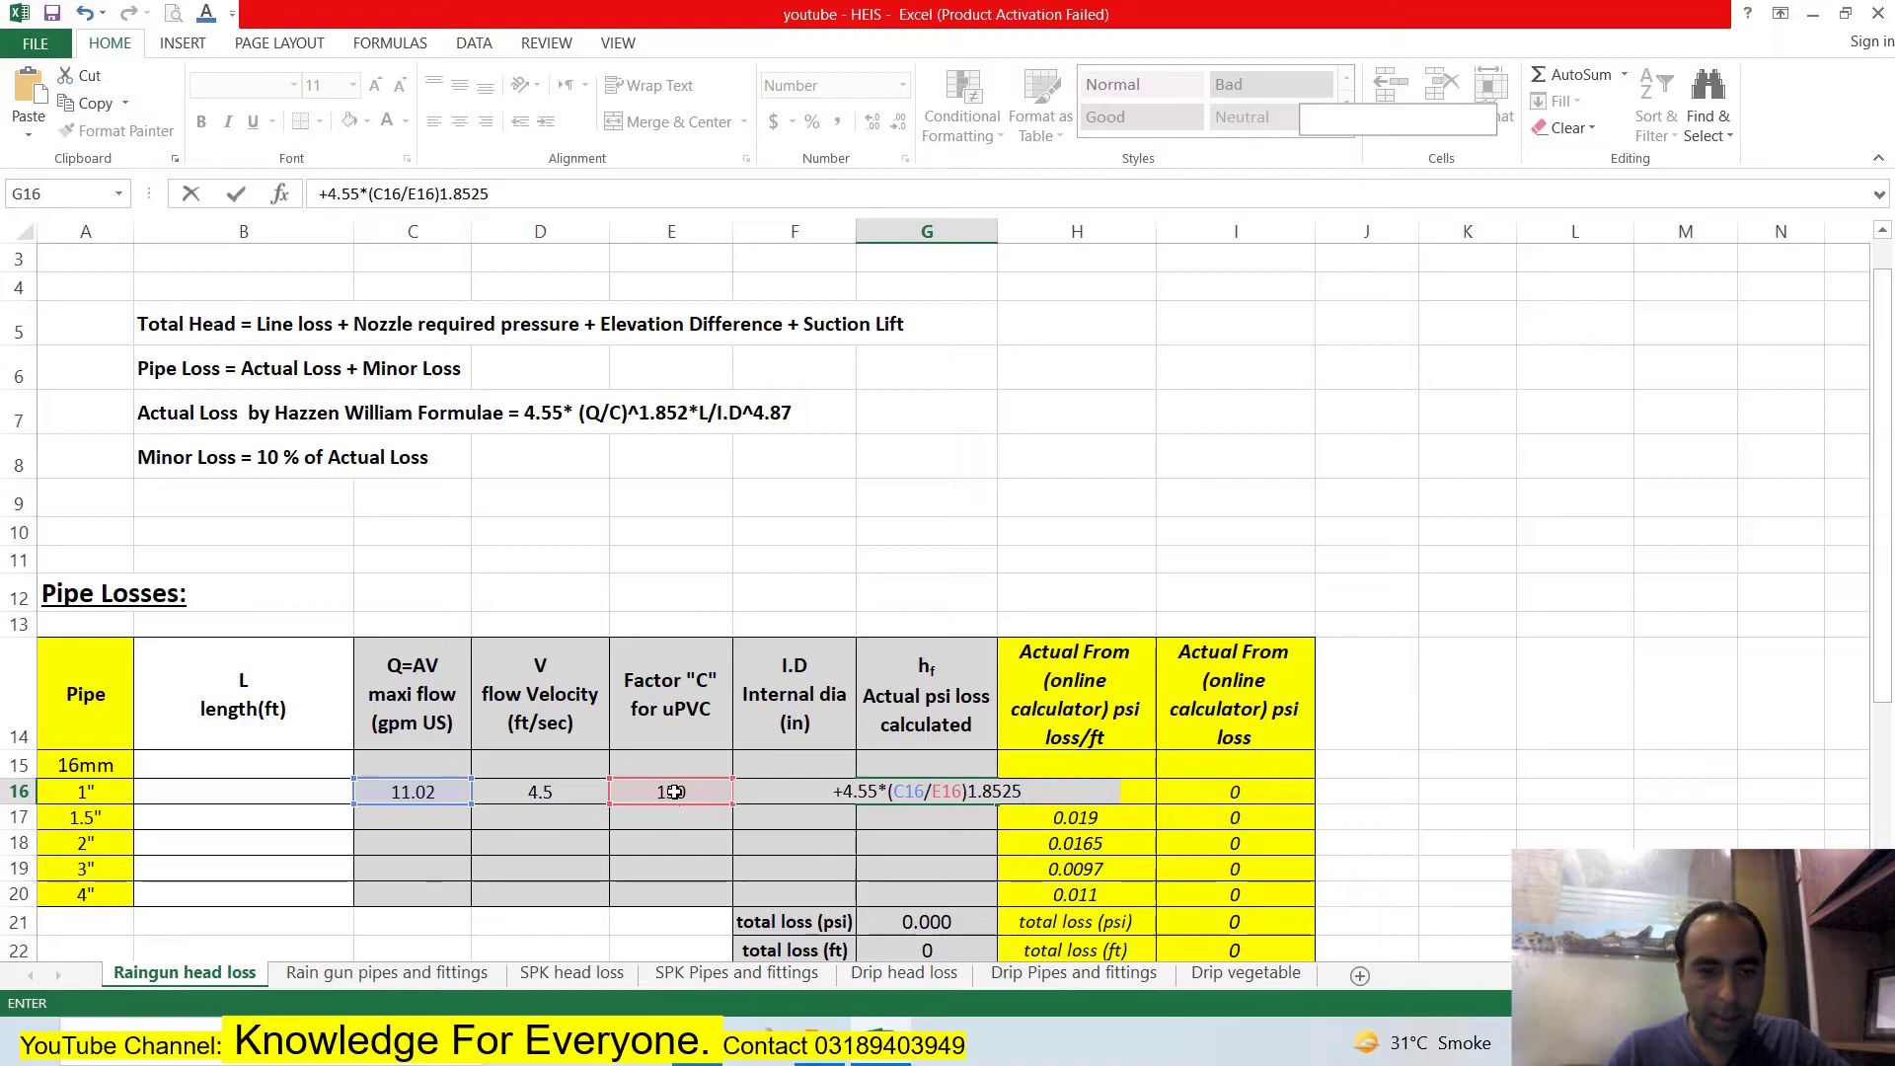
pyautogui.press('Return')
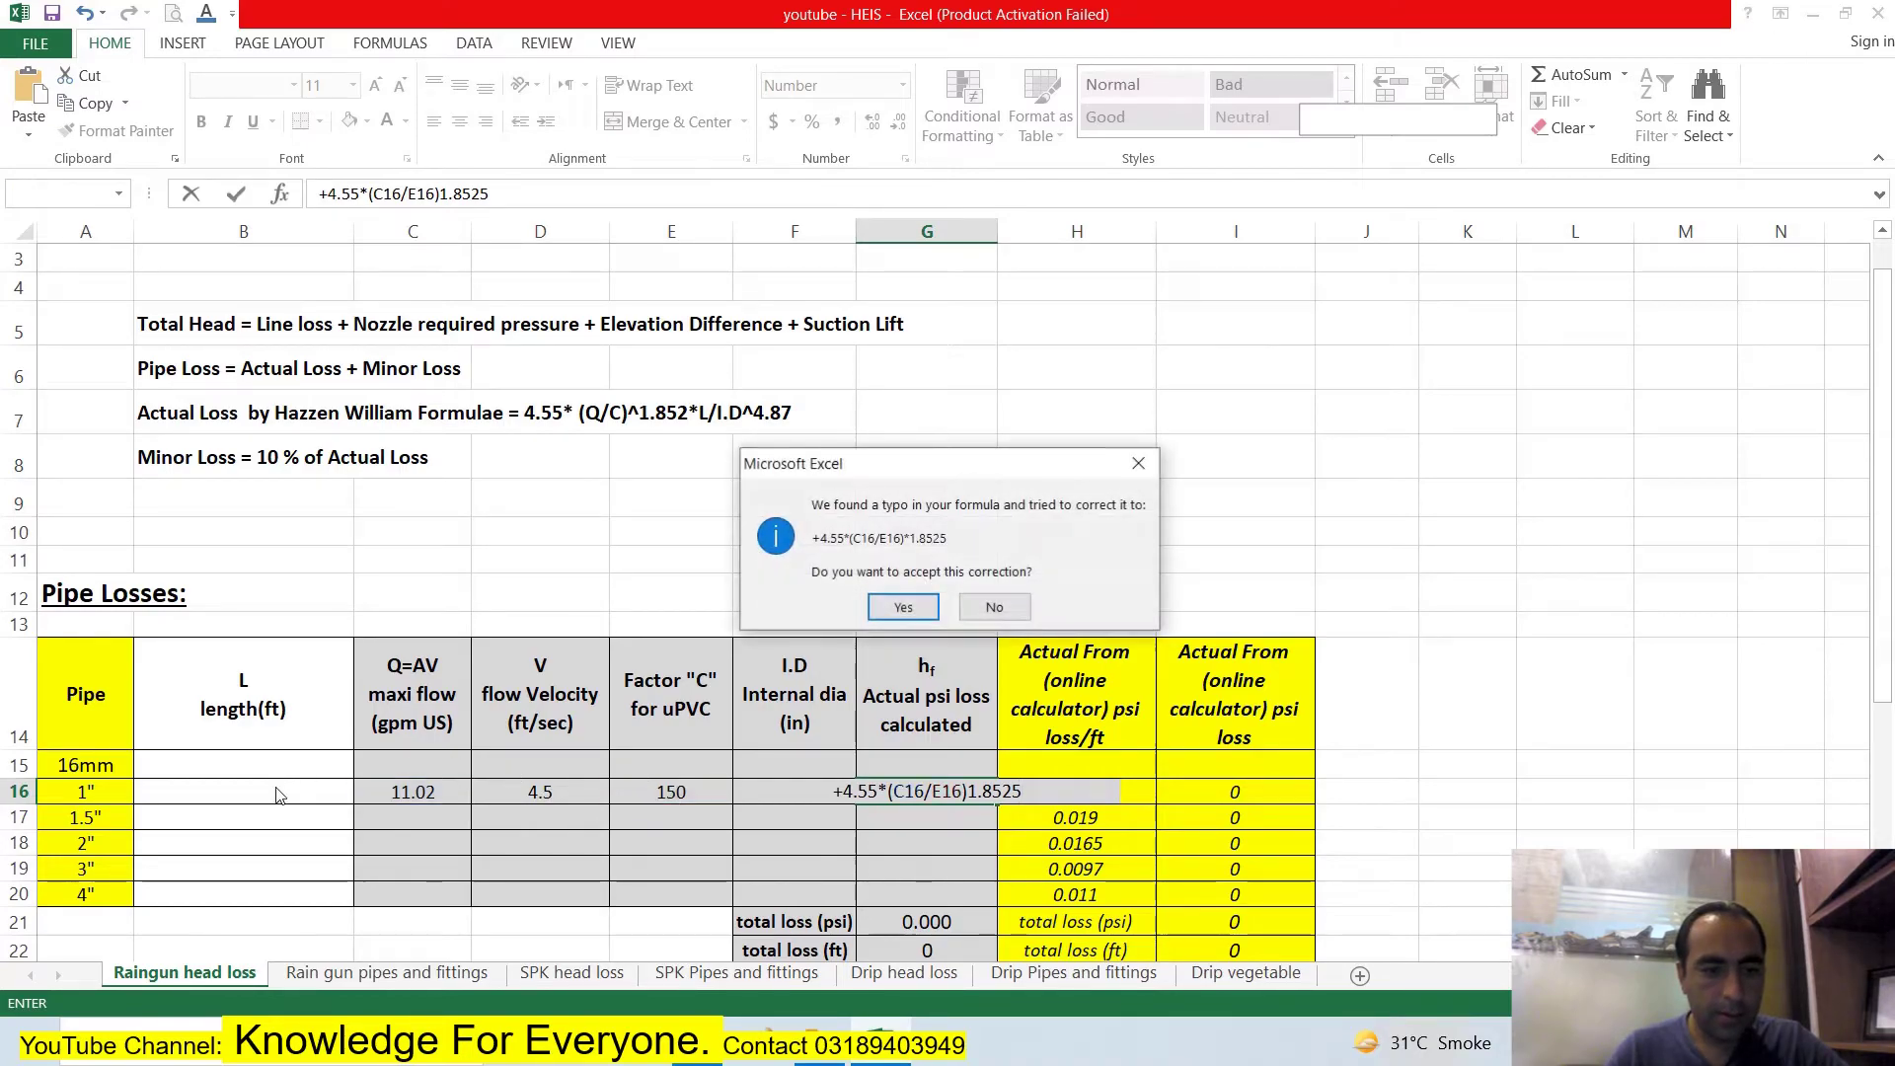
pyautogui.click(902, 608)
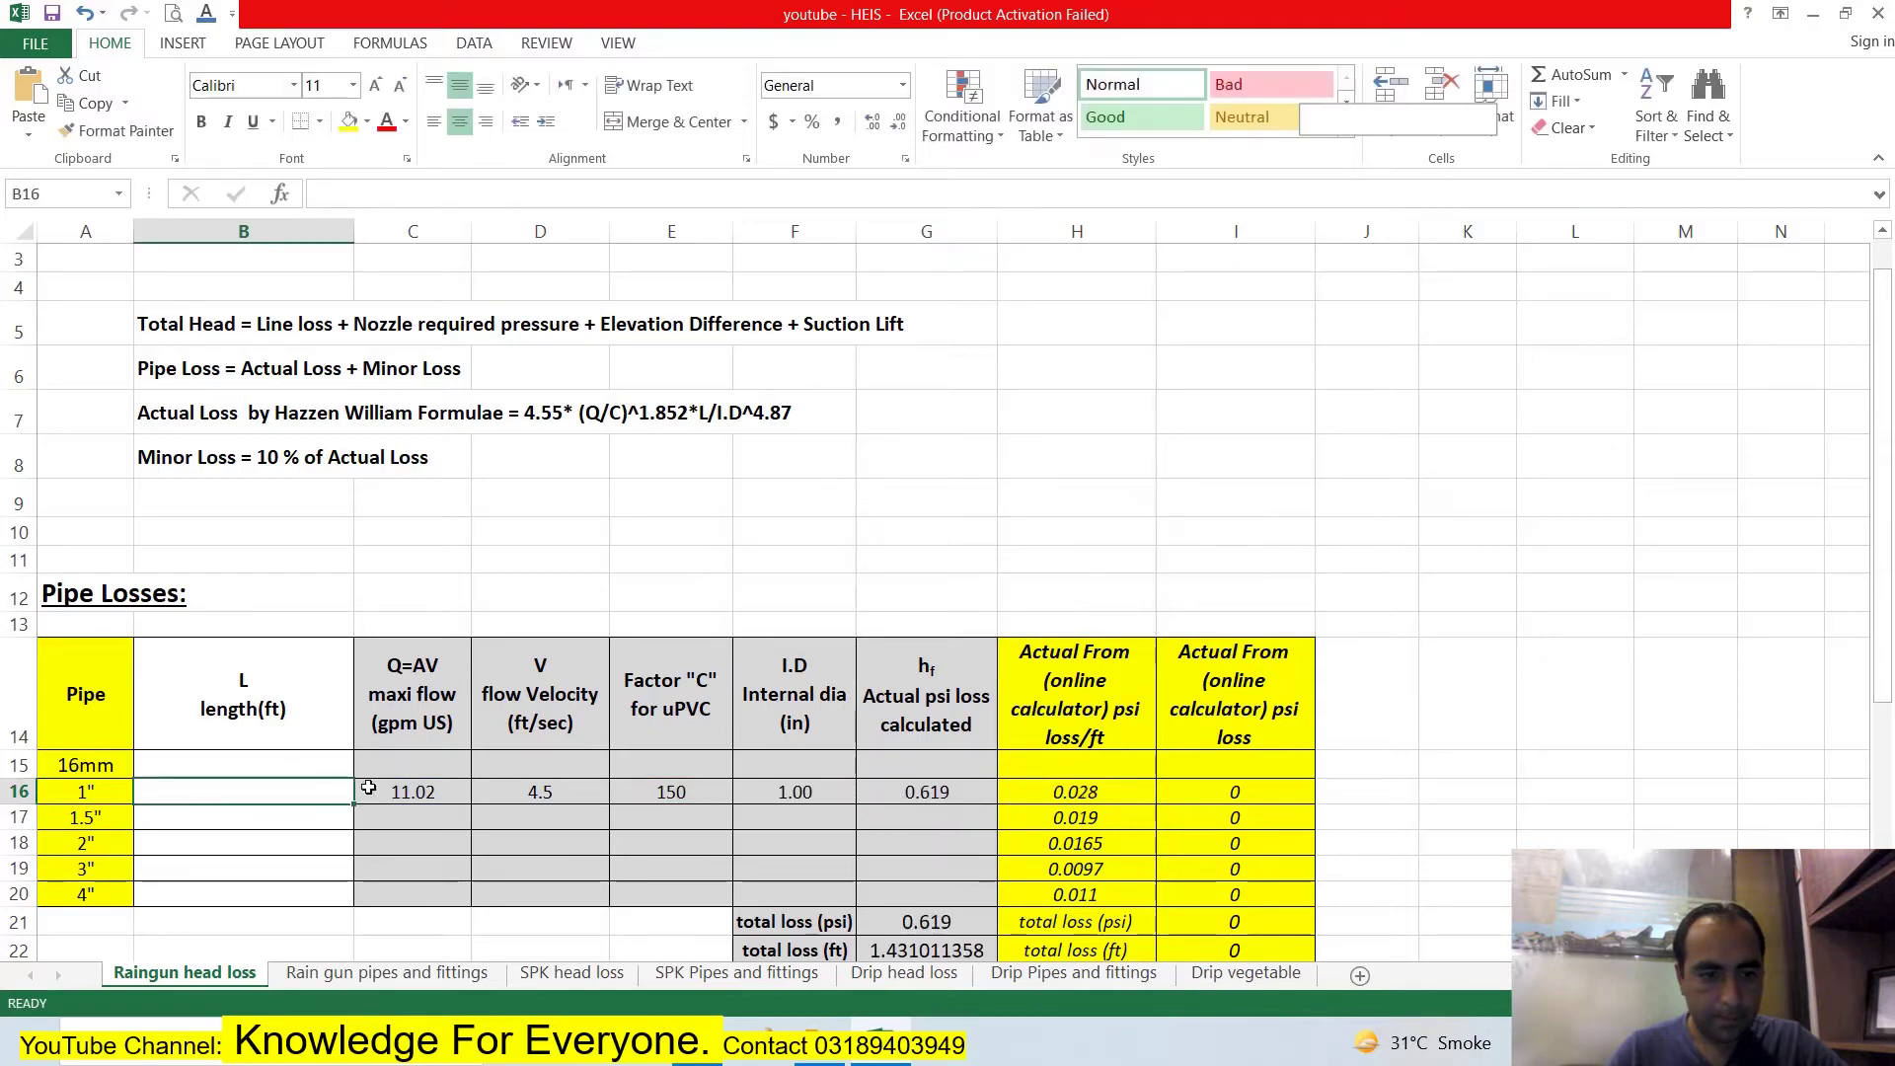
# Extend the G16 loss formula with the length and diameter term *B16/(F16)*4.87, accepting the suggested correction.
pyautogui.doubleClick(950, 794)
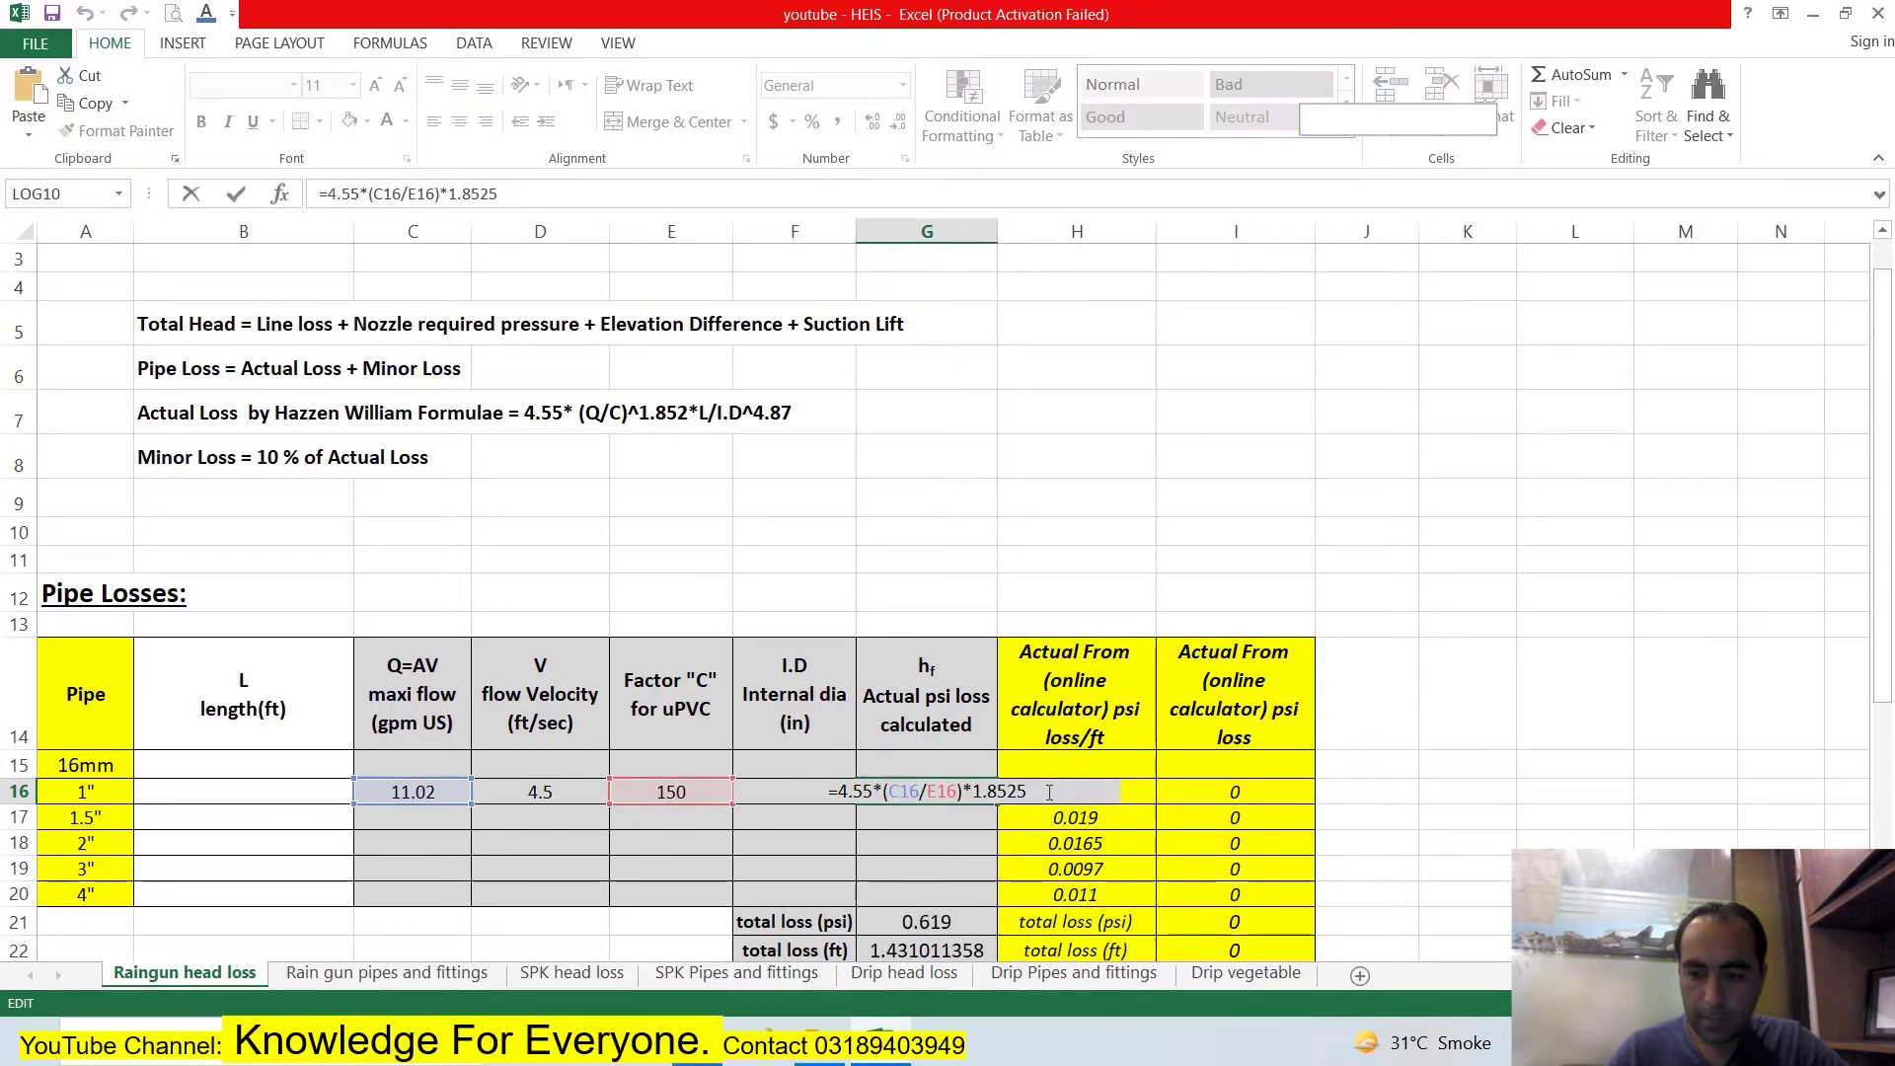
pyautogui.write('*')
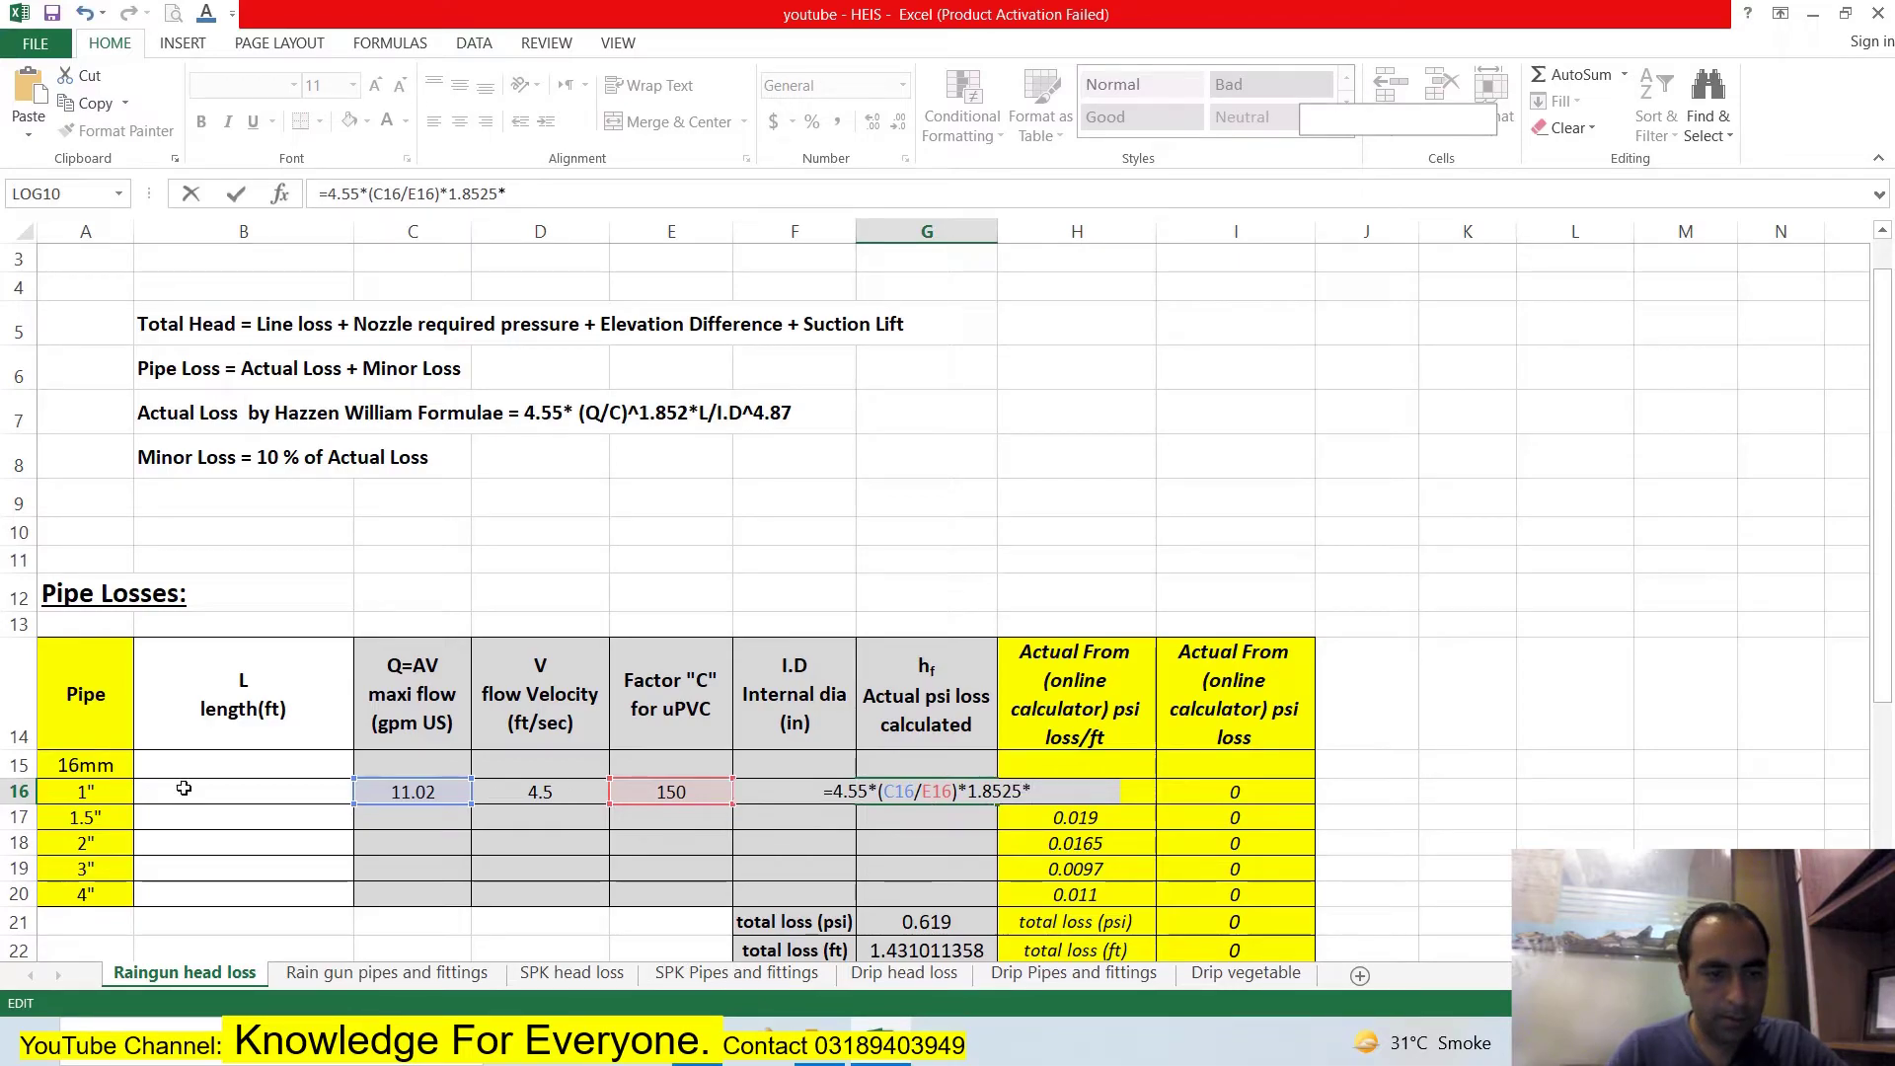
pyautogui.click(183, 788)
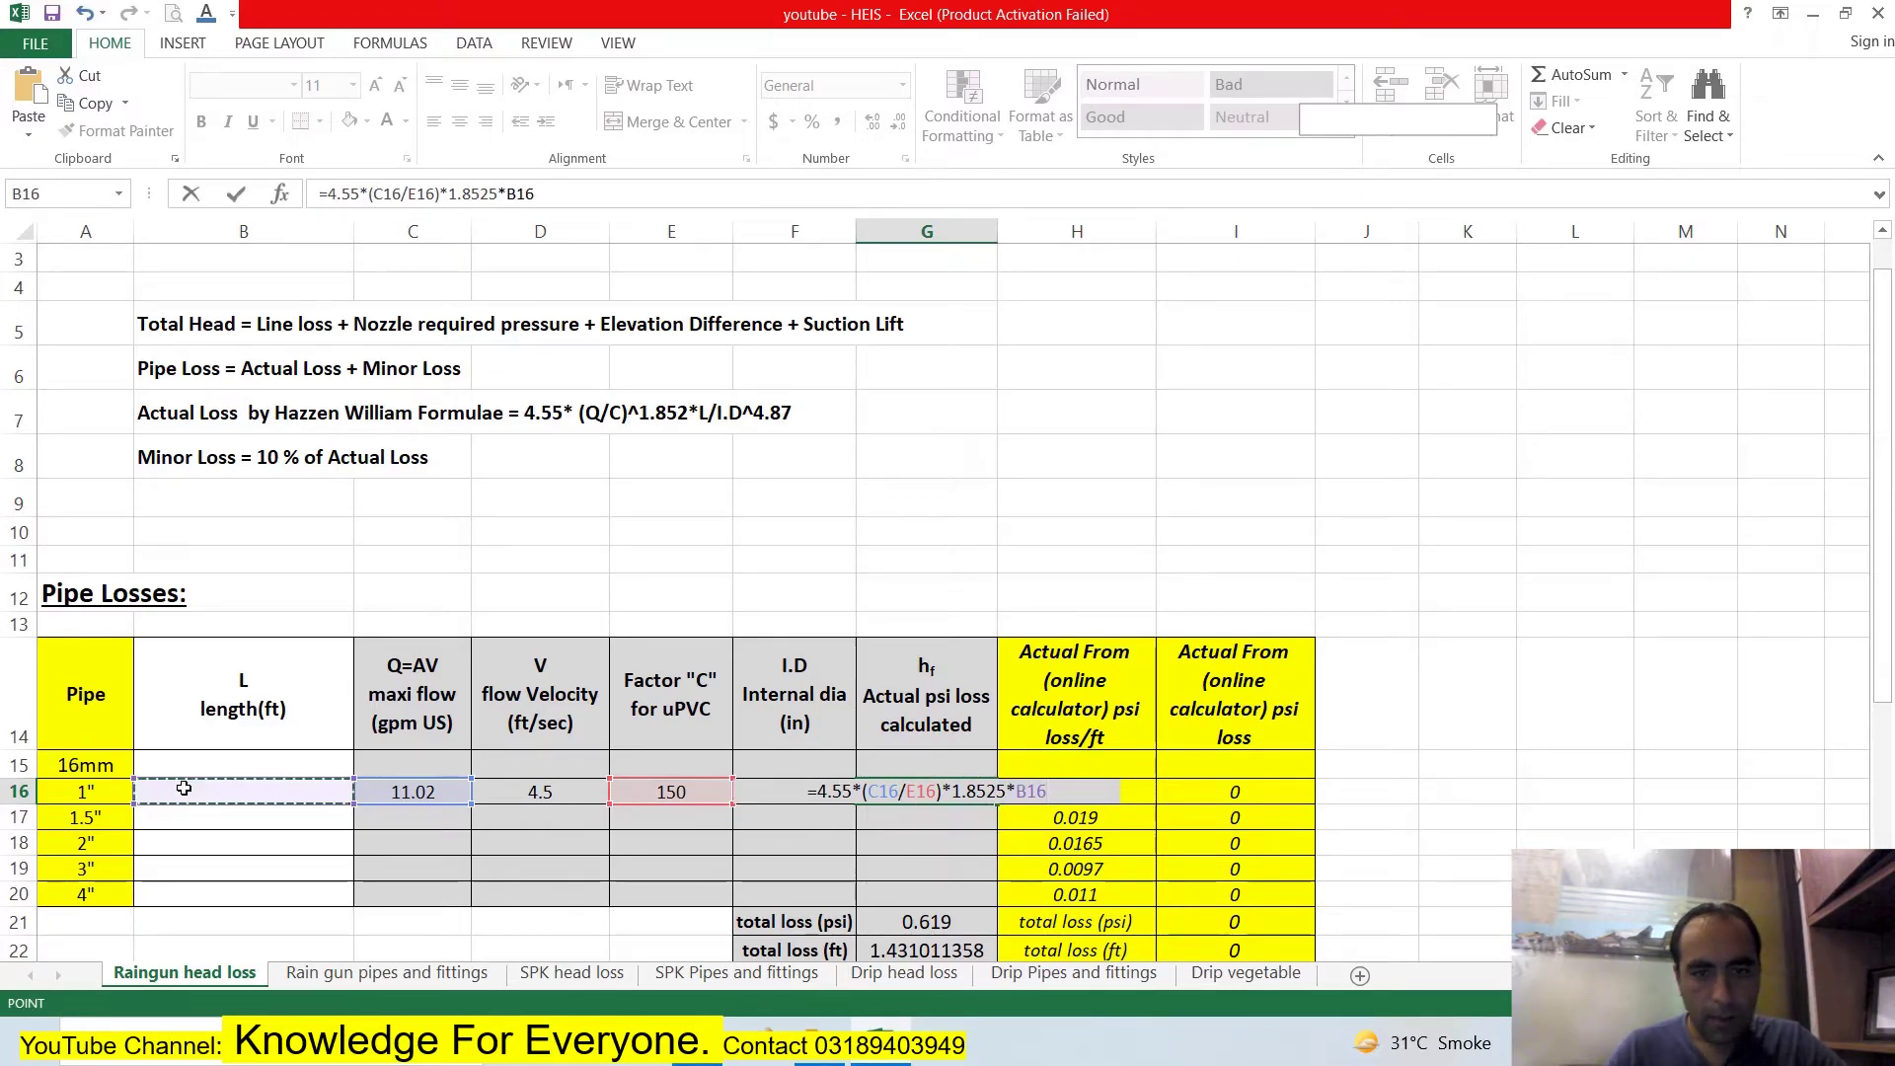
pyautogui.write('/(')
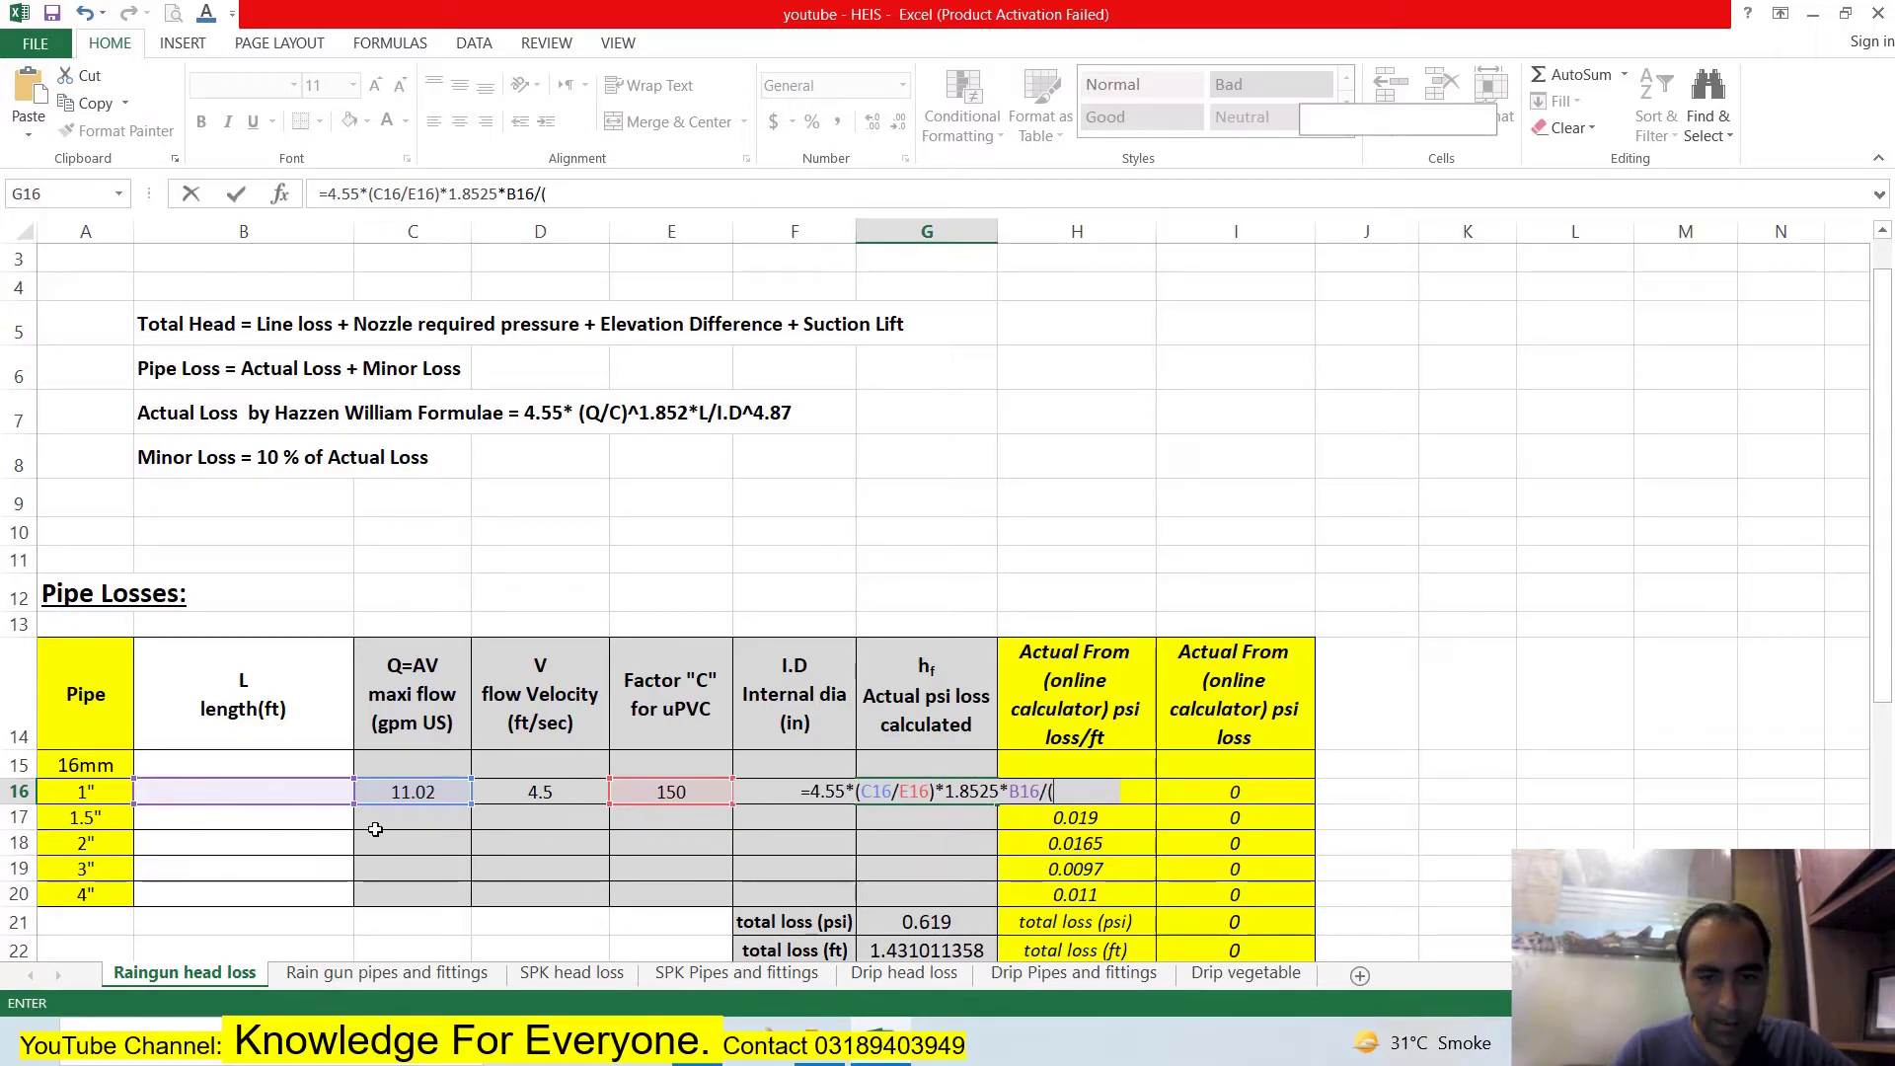
pyautogui.click(572, 792)
pyautogui.press('Right')
pyautogui.press('Right')
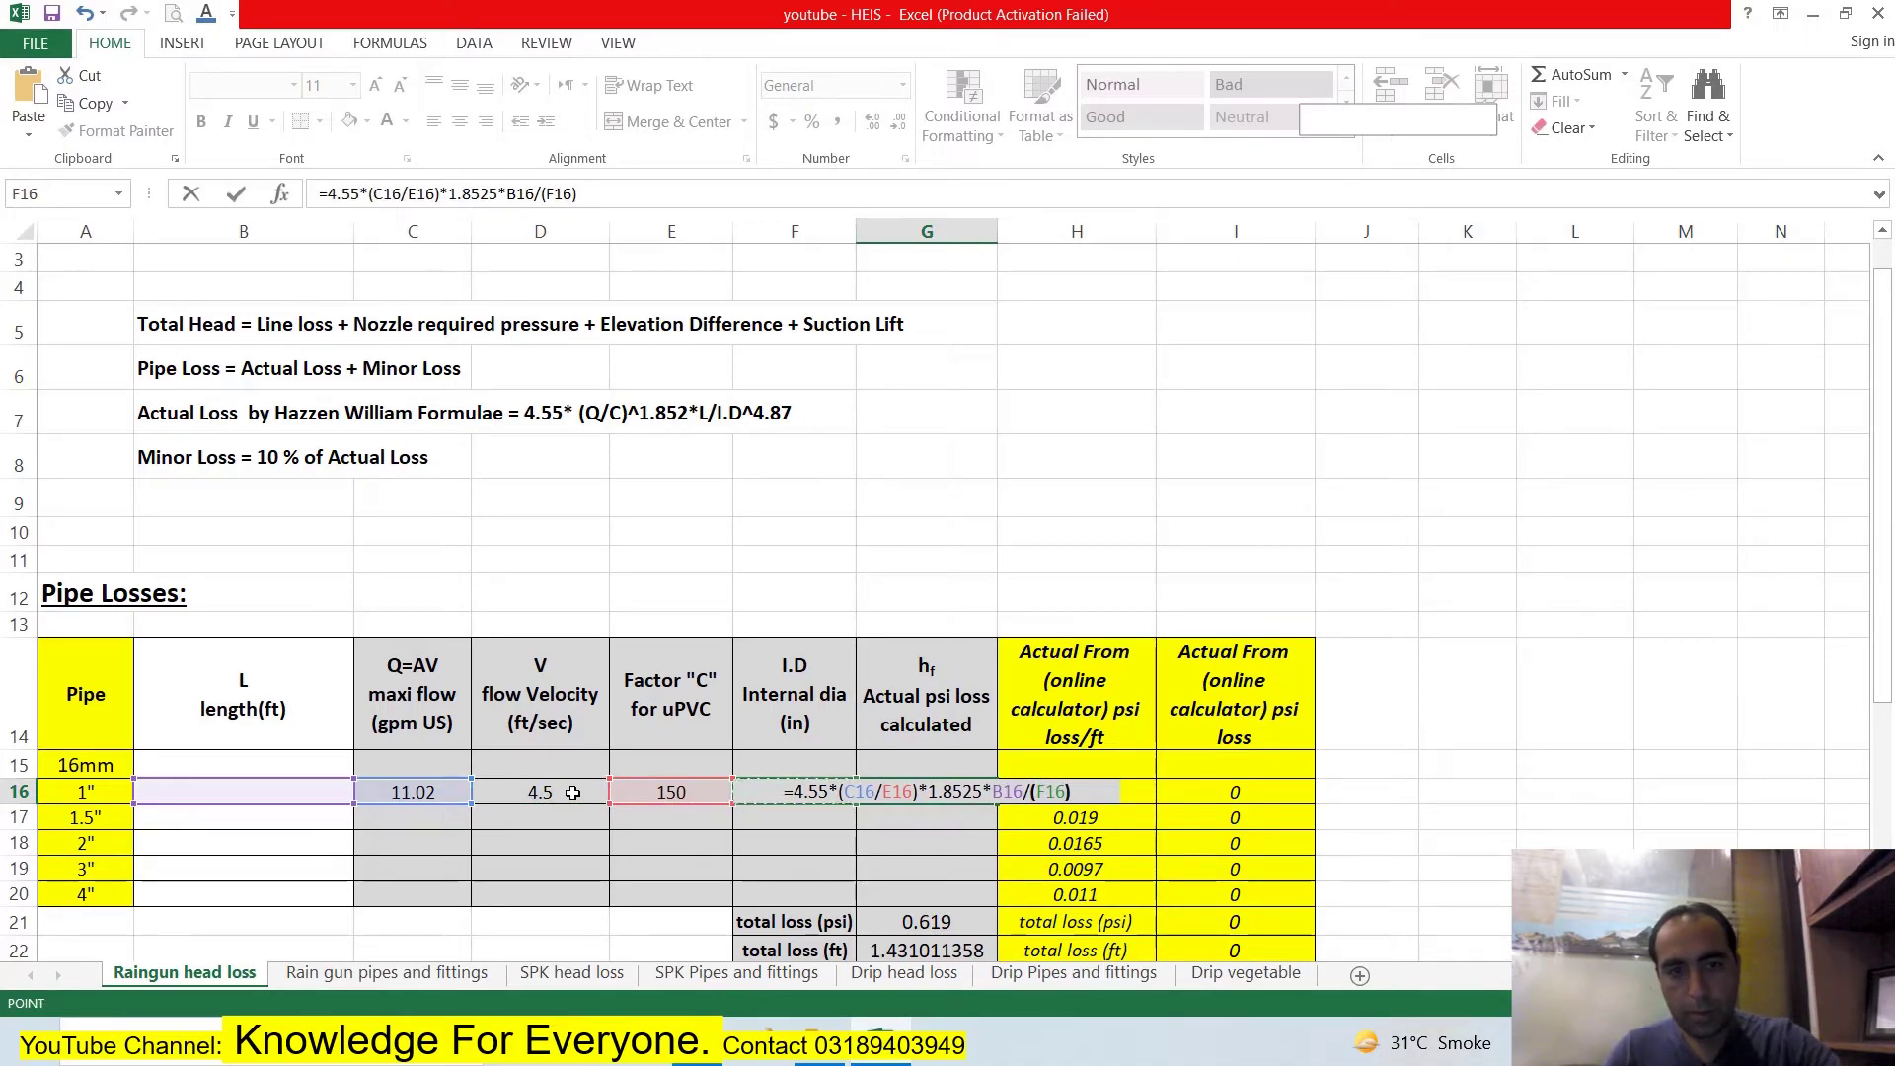
pyautogui.write(')4.87')
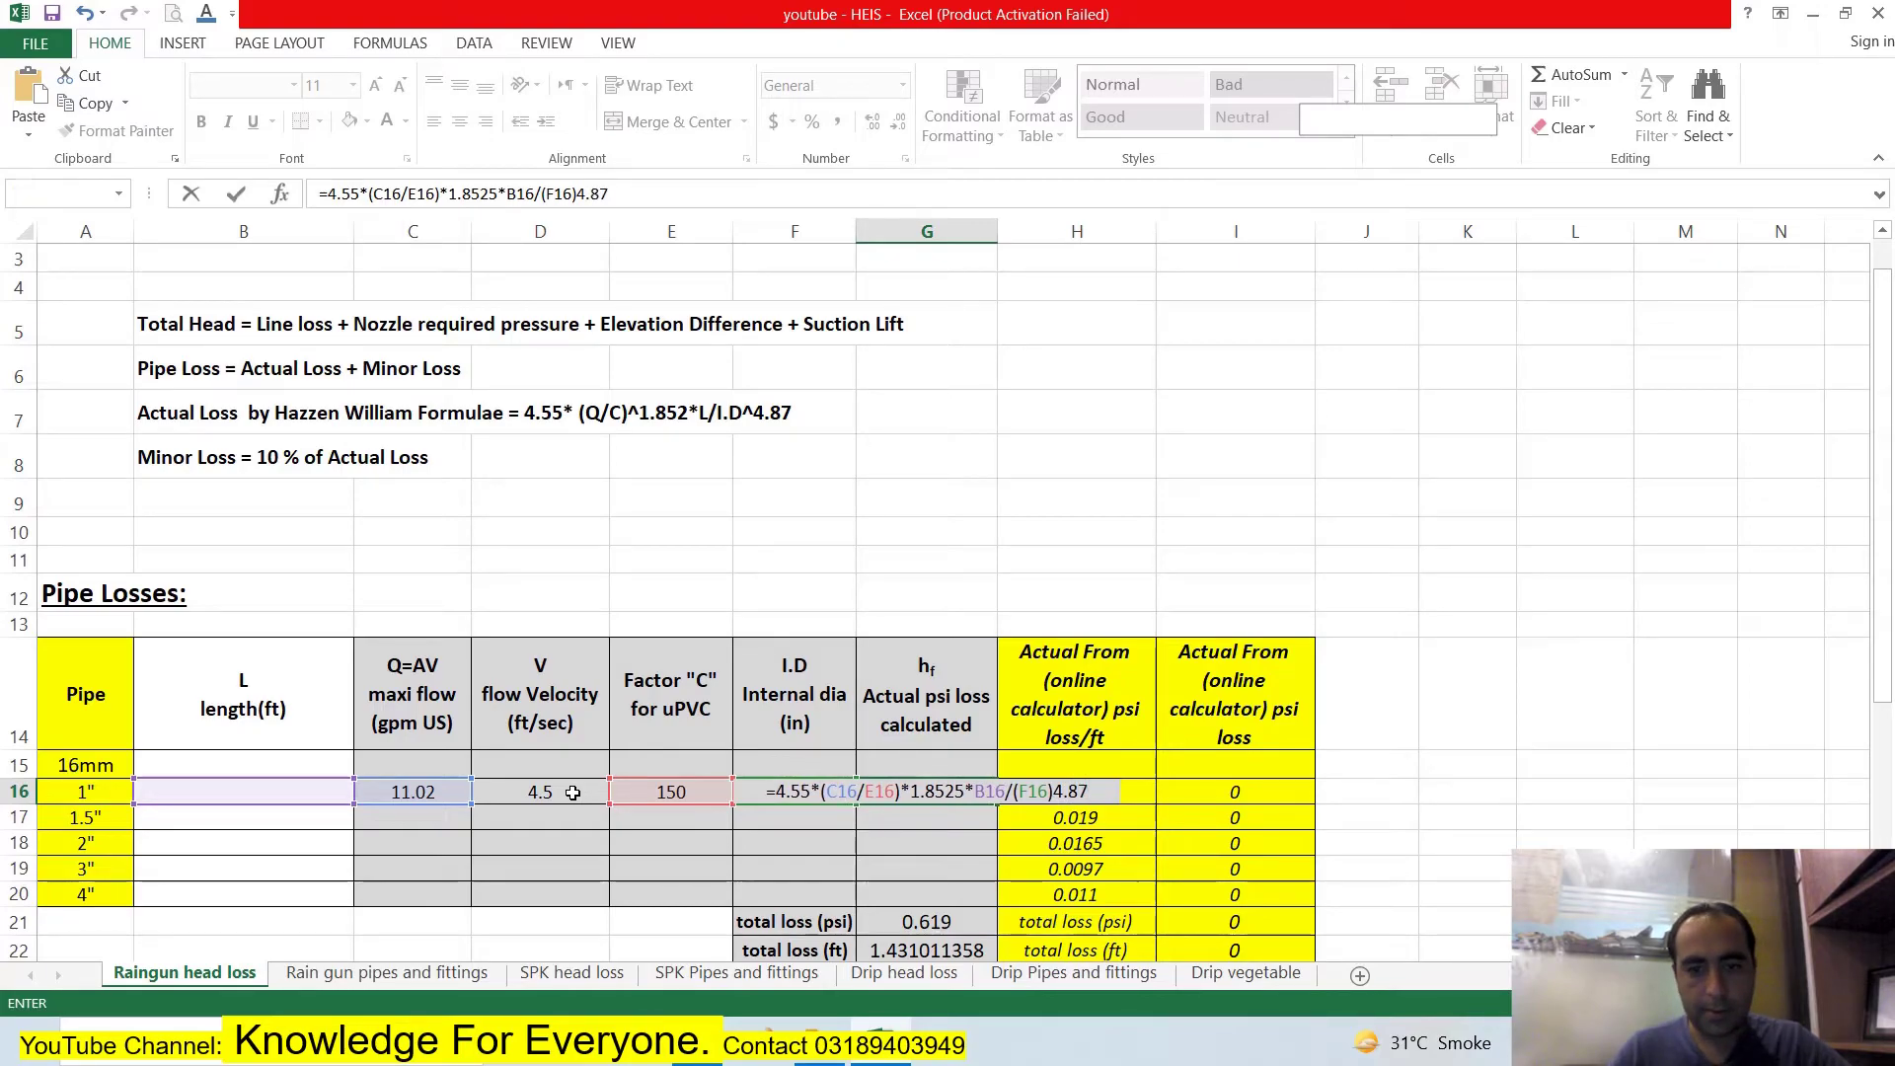
pyautogui.press('Return')
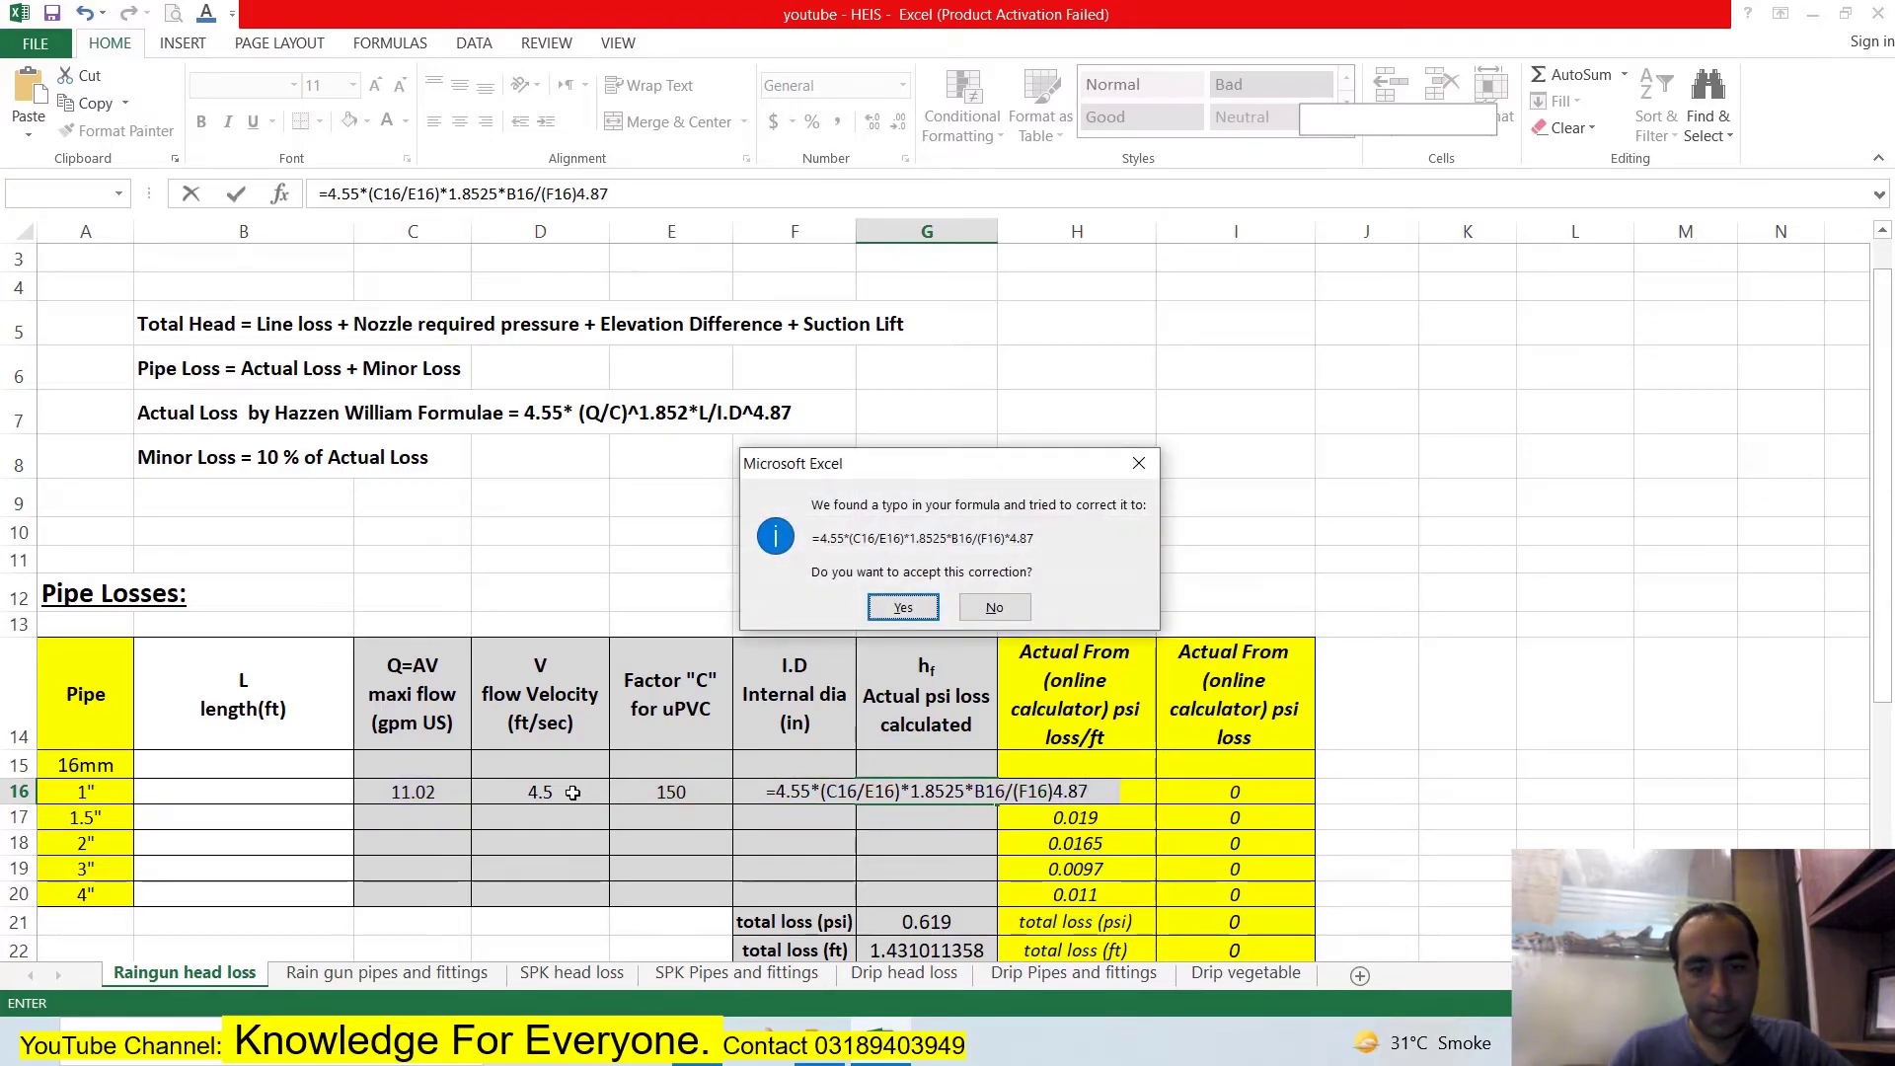
pyautogui.press('Return')
# Enter a length of 2000 ft for the 1" pipe in B16.
pyautogui.press('Up')
pyautogui.press('Left')
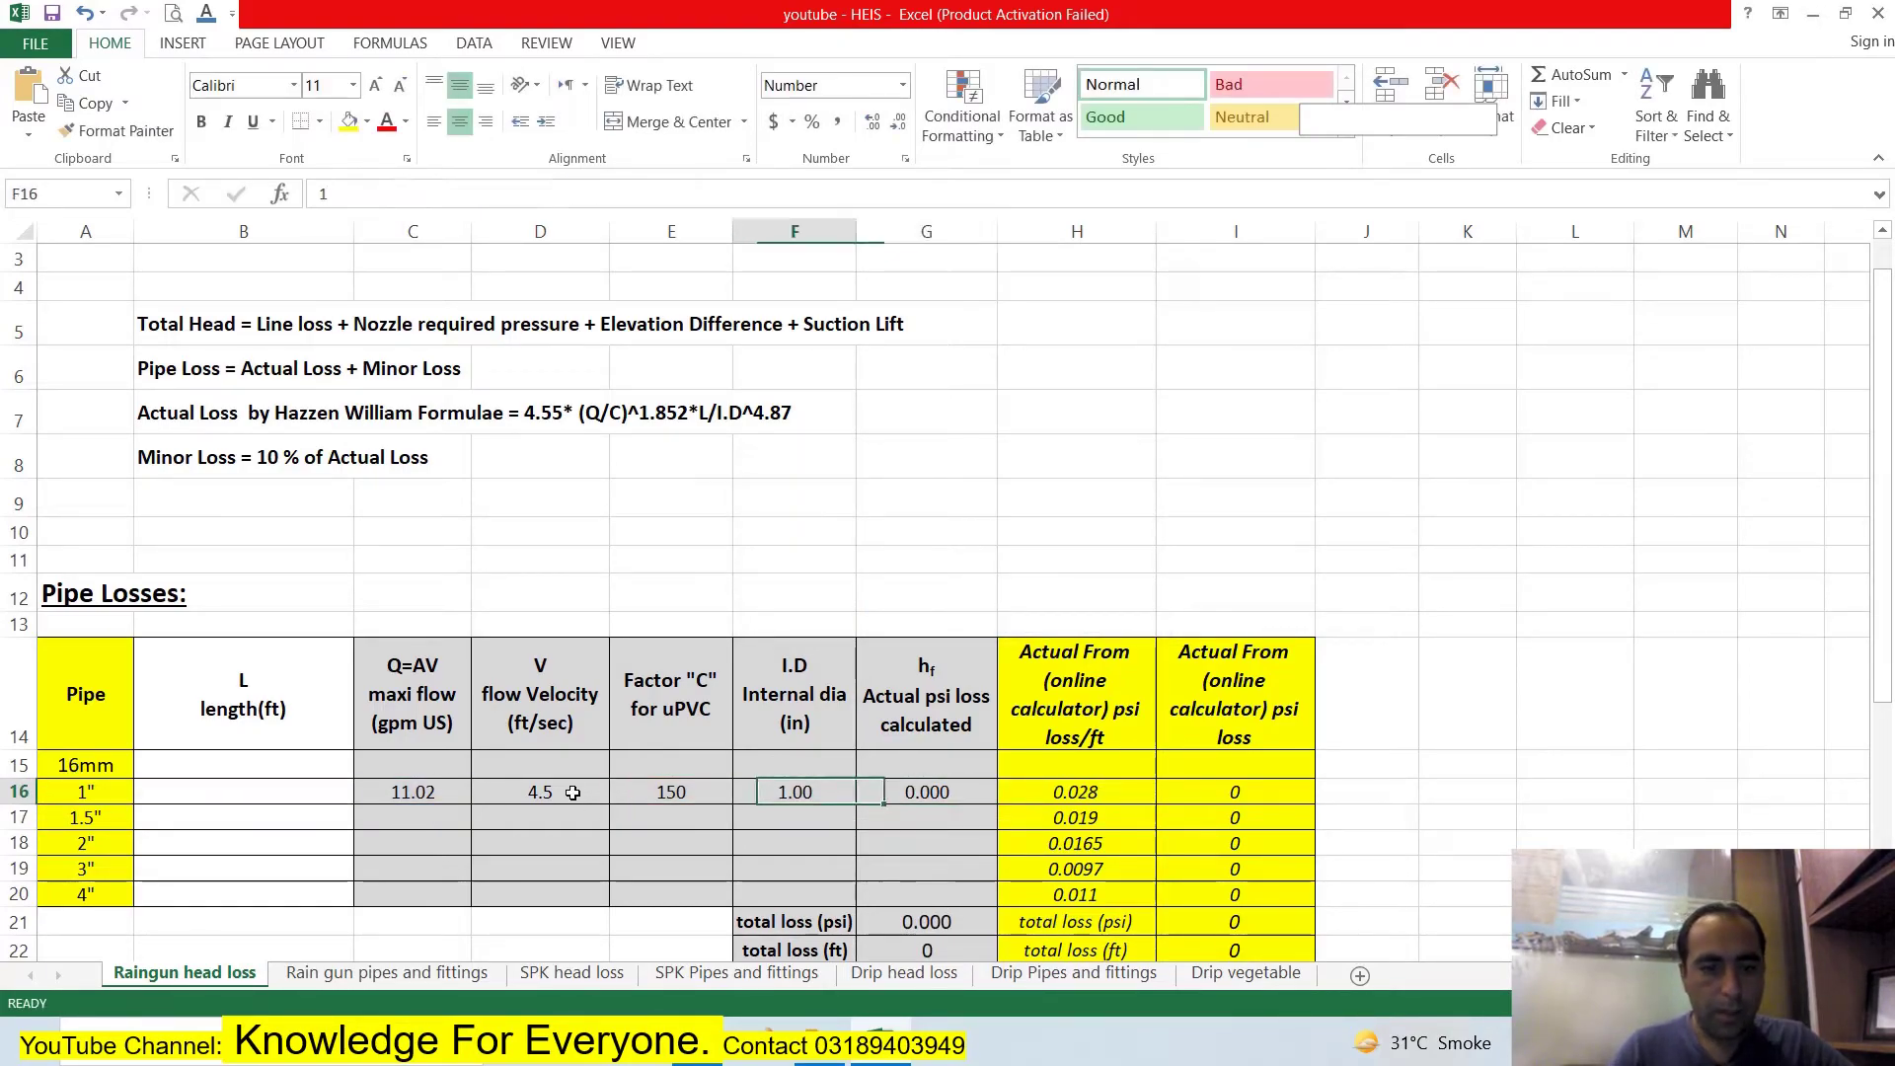
pyautogui.press('Left')
pyautogui.press('Left')
pyautogui.press('Left')
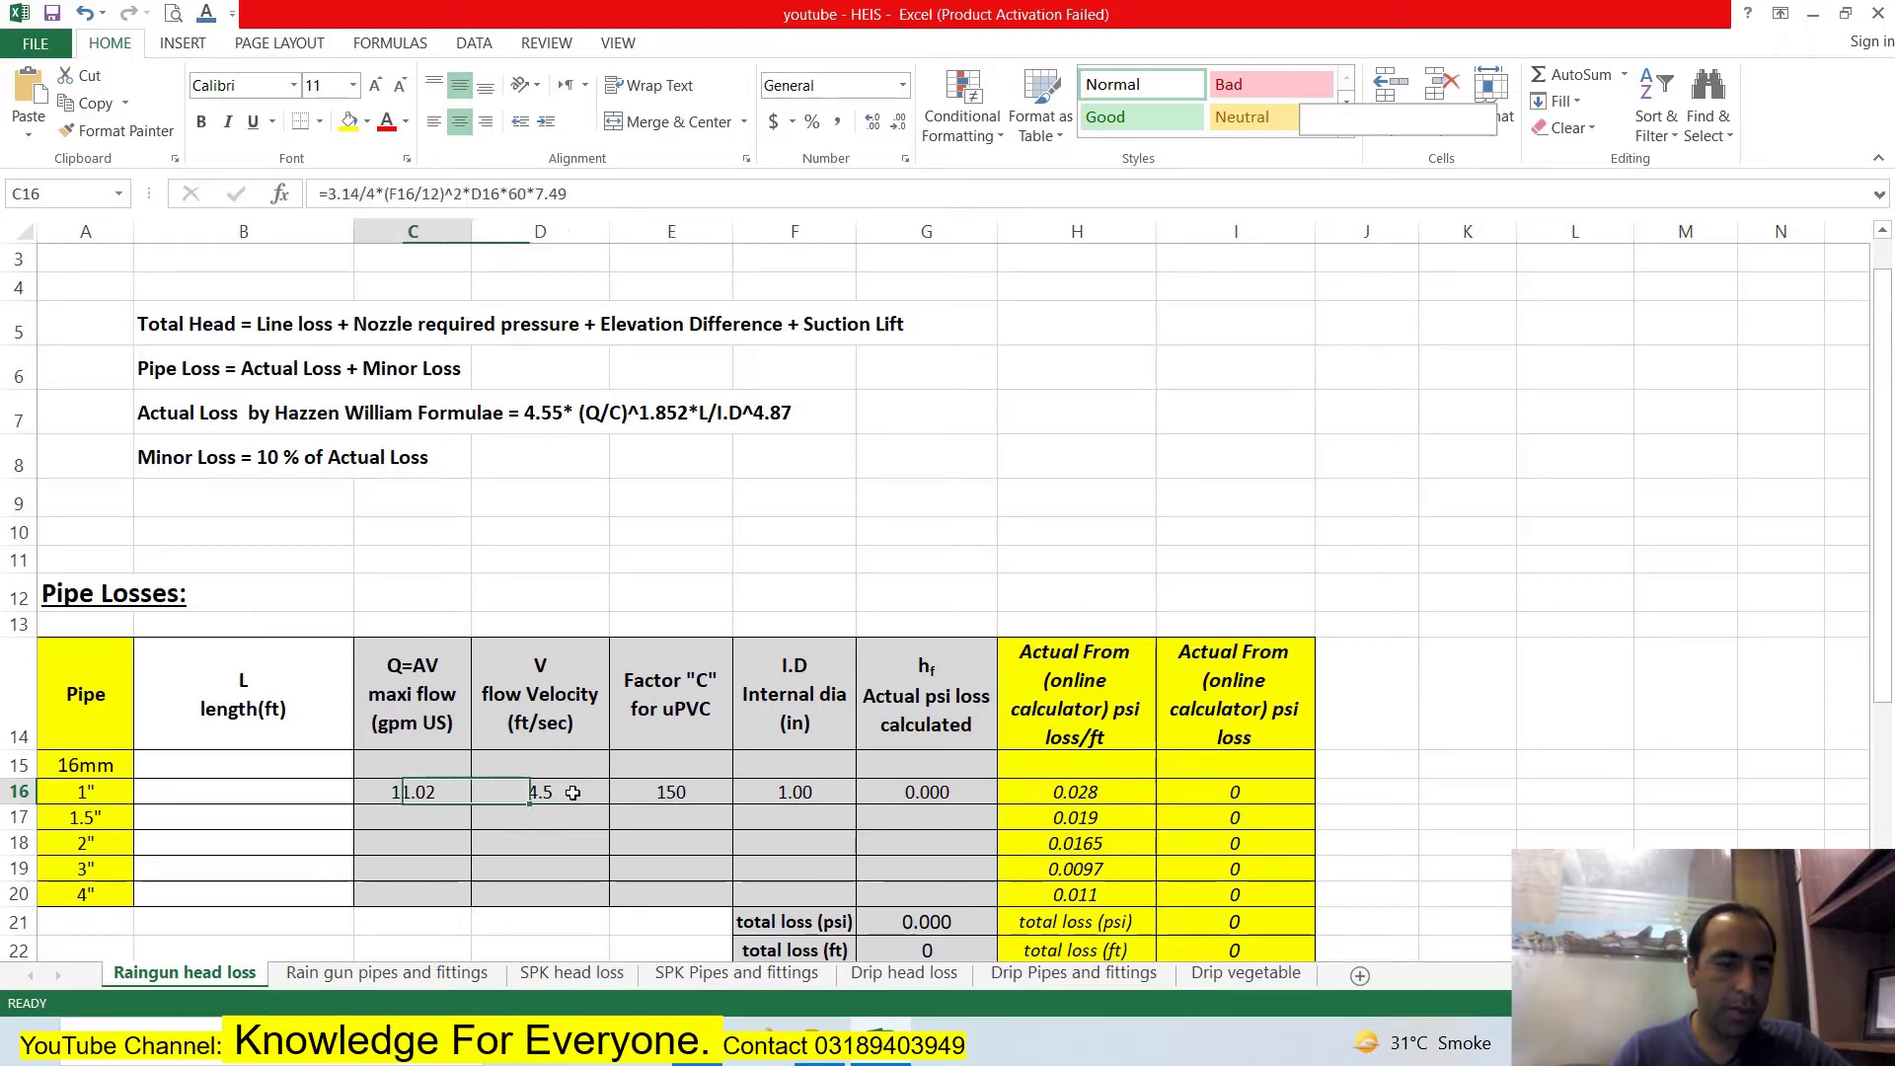
pyautogui.press('Left')
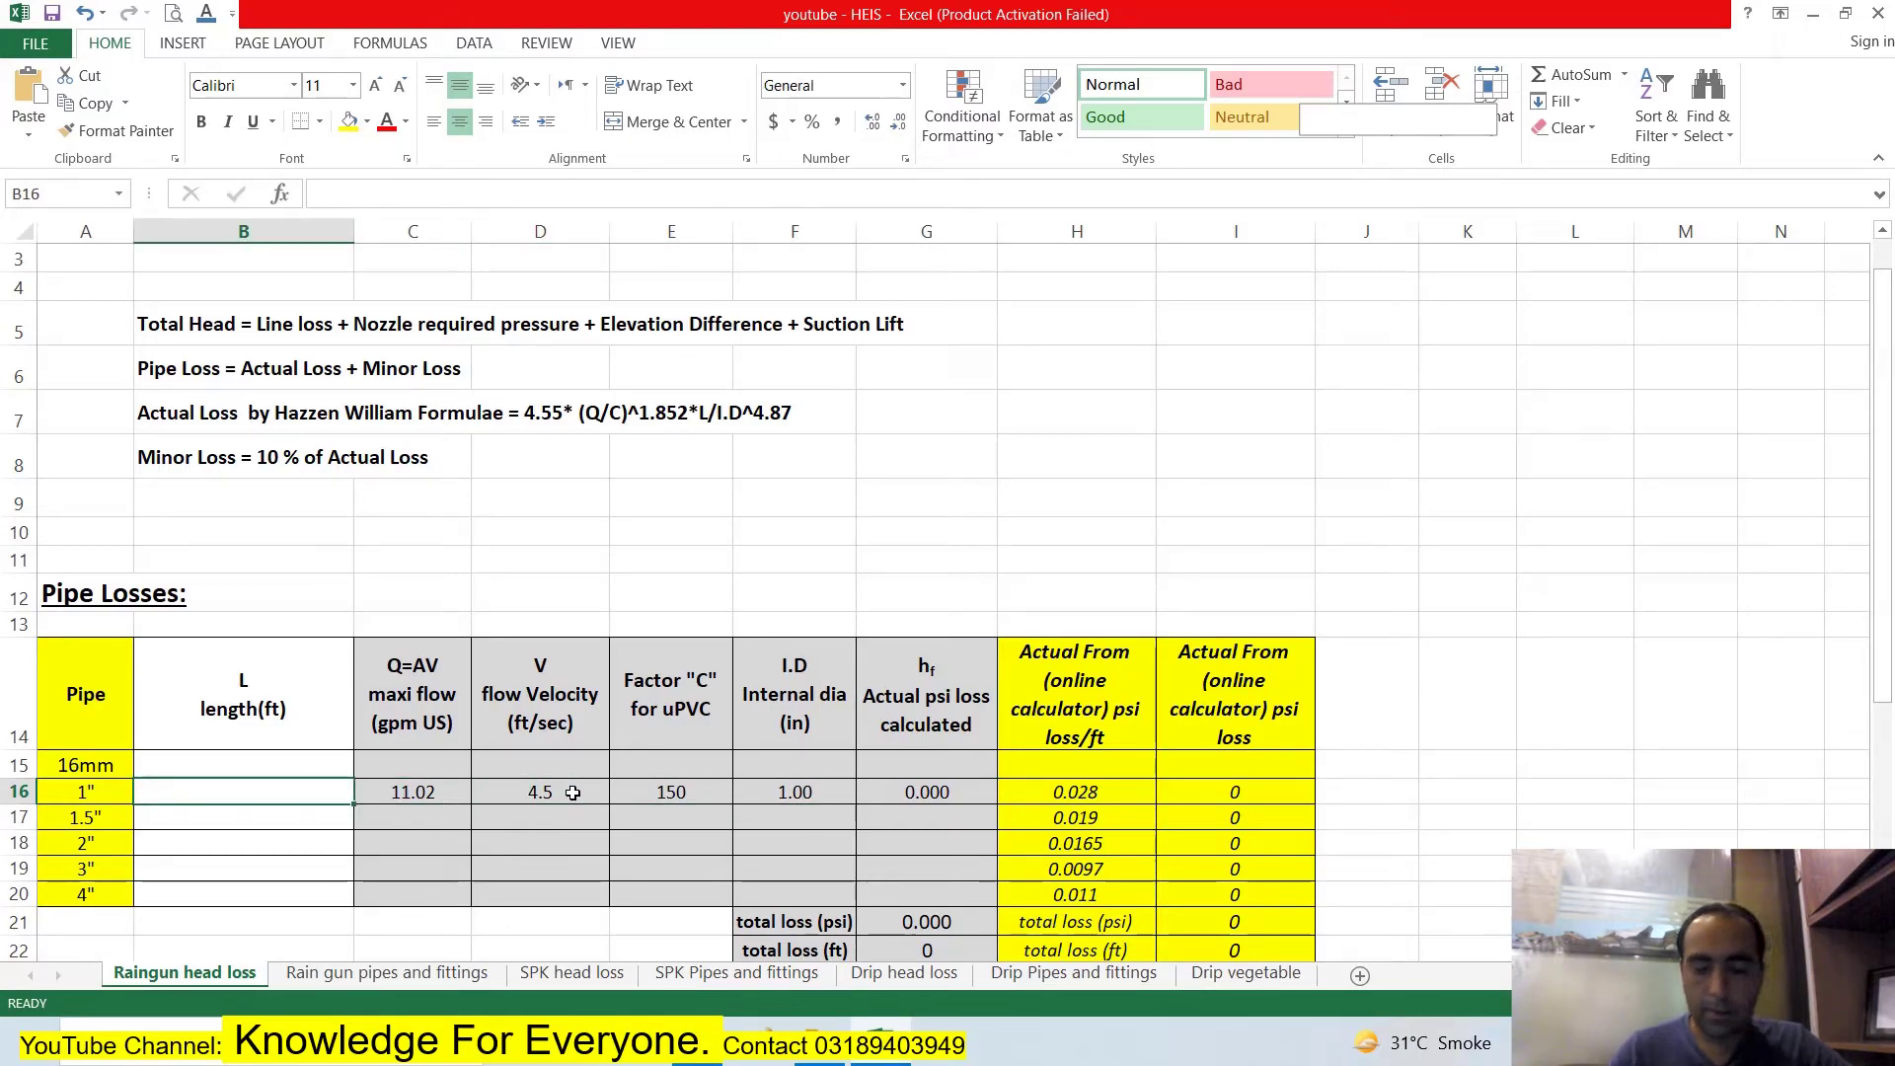
pyautogui.write('2000')
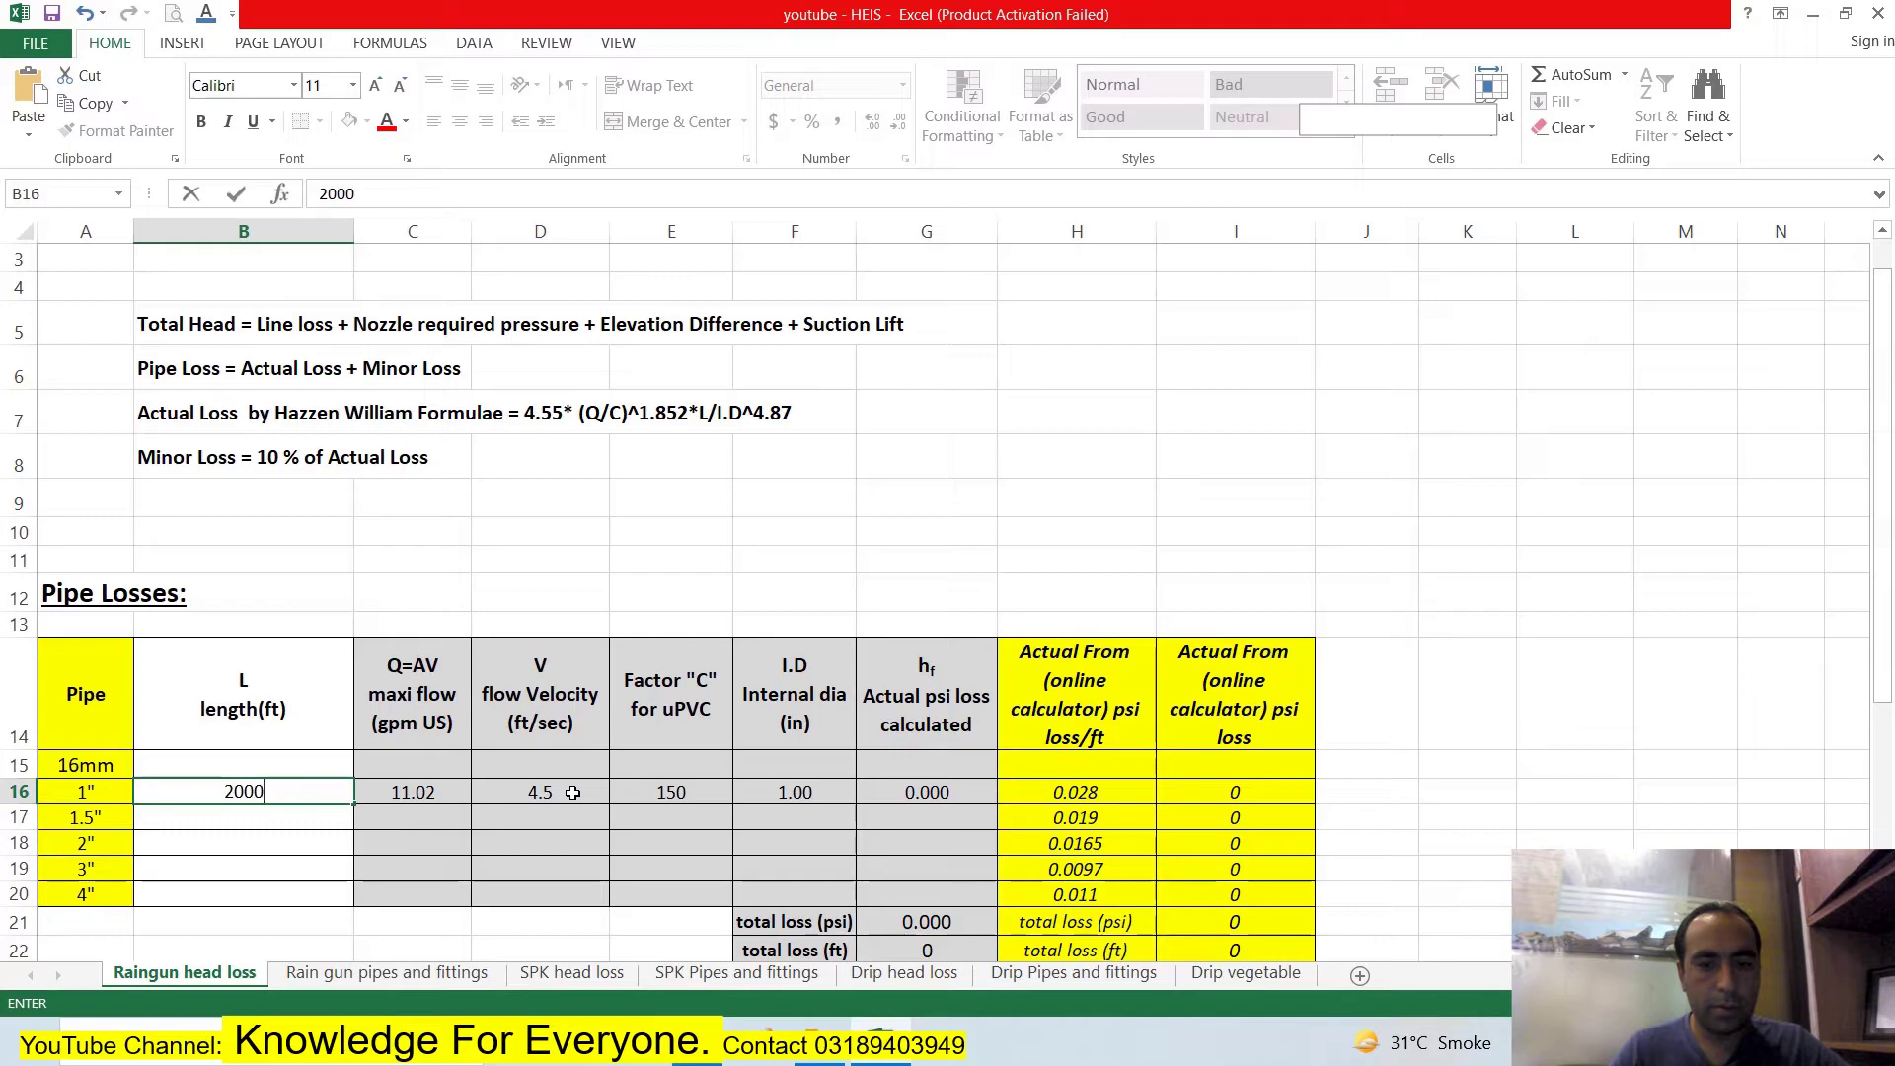
pyautogui.press('Return')
# Edit the G16 loss formula so that (C16/E16) is raised to the power 1.8525 instead of multiplied by it.
pyautogui.press('Right')
pyautogui.press('Right')
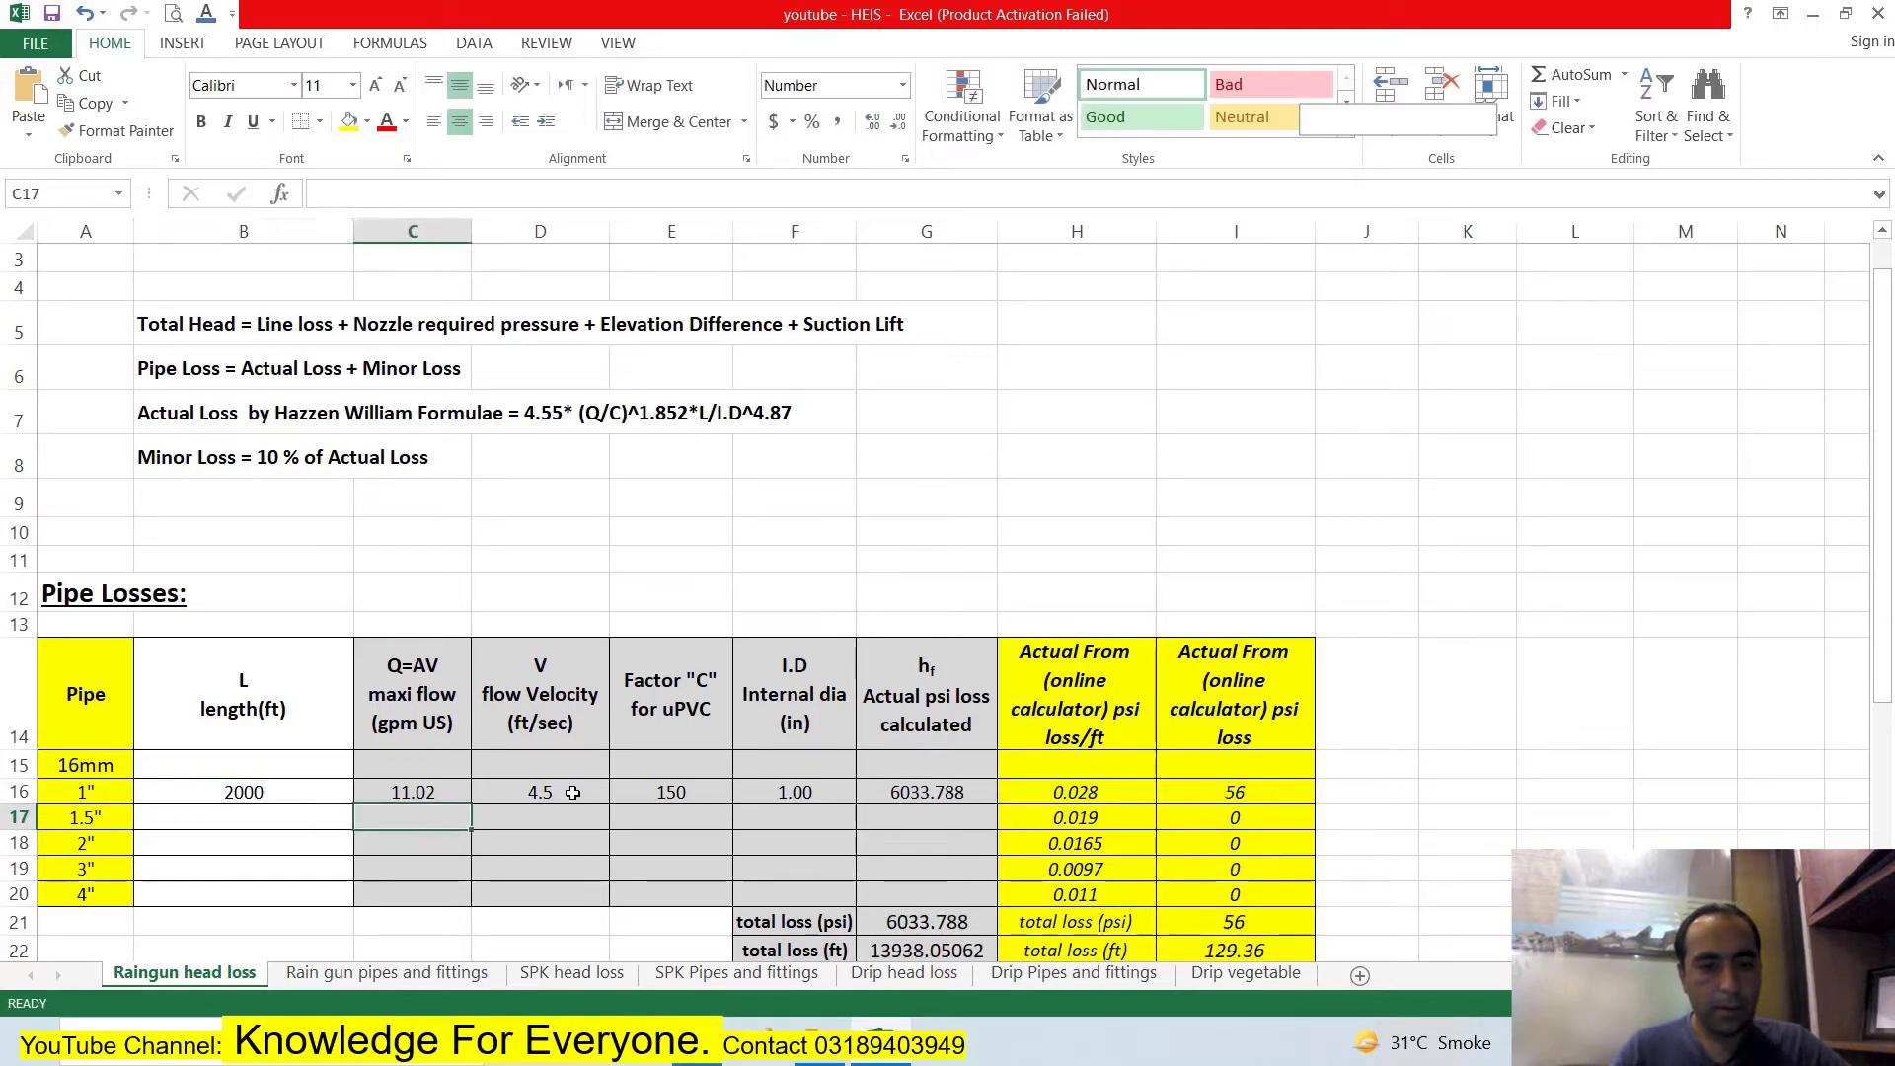
pyautogui.press('Up')
pyautogui.press('Right')
pyautogui.press('Right')
pyautogui.press('Right')
pyautogui.press('F2')
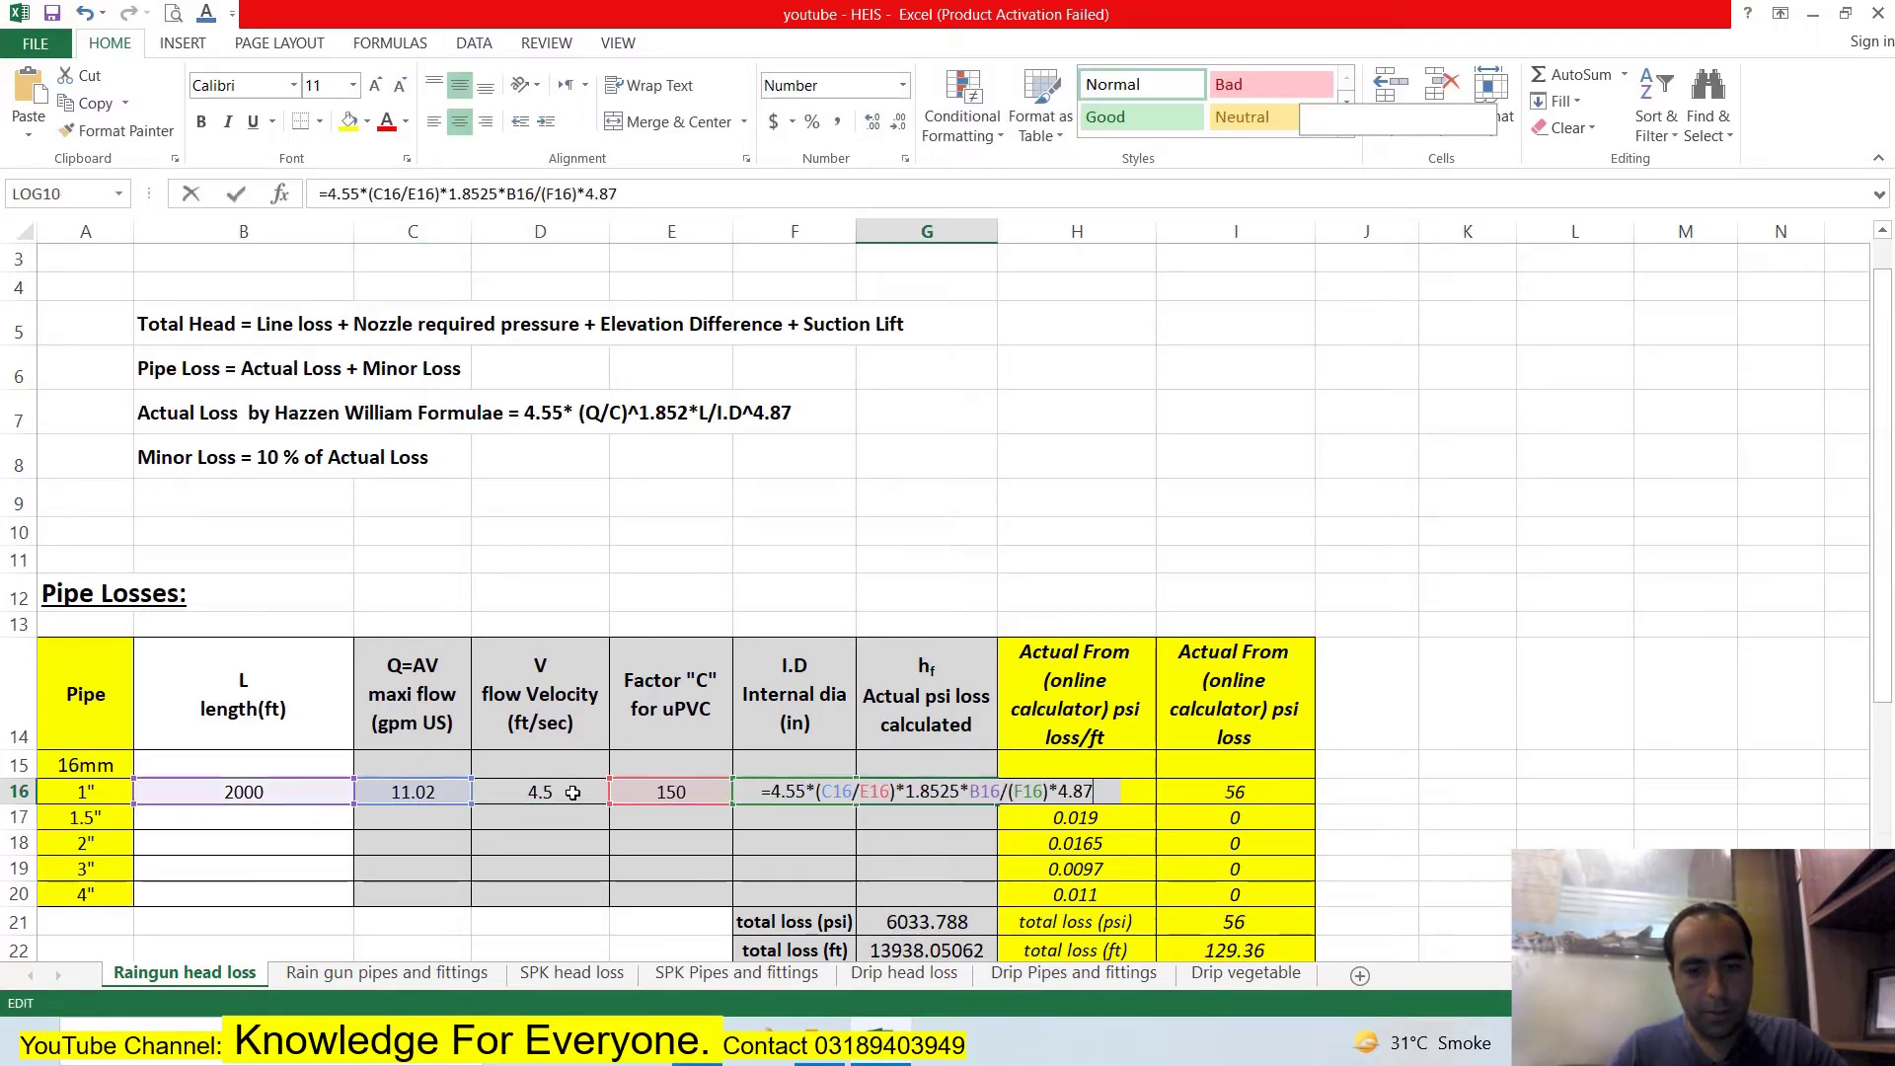
pyautogui.press('Left')
pyautogui.press('Left')
pyautogui.press('Left')
pyautogui.press('Left')
pyautogui.press('Left')
pyautogui.press('Left')
pyautogui.press('Left')
pyautogui.press('Left')
pyautogui.press('Left')
pyautogui.press('Left')
pyautogui.press('Left')
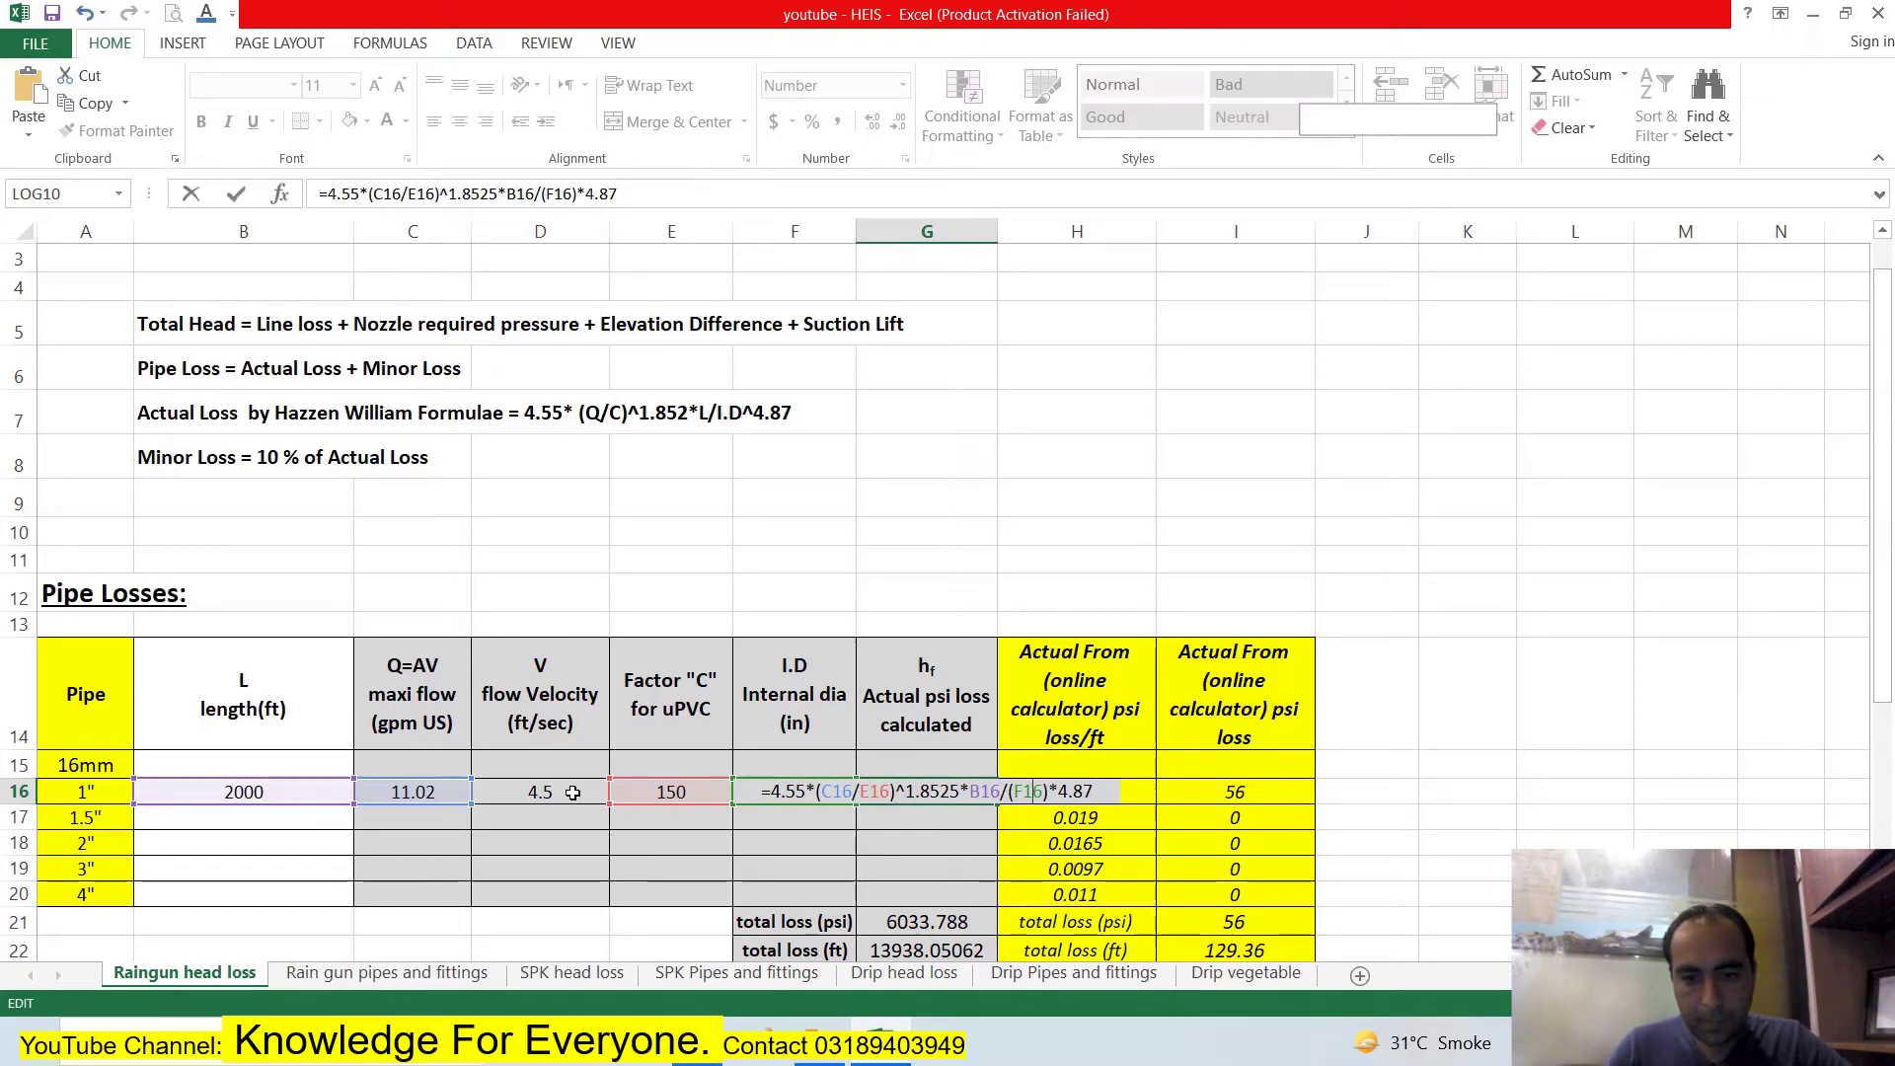
# Change the end of the G16 loss formula so that (F16) is raised to the power 4.87.
pyautogui.press('Right')
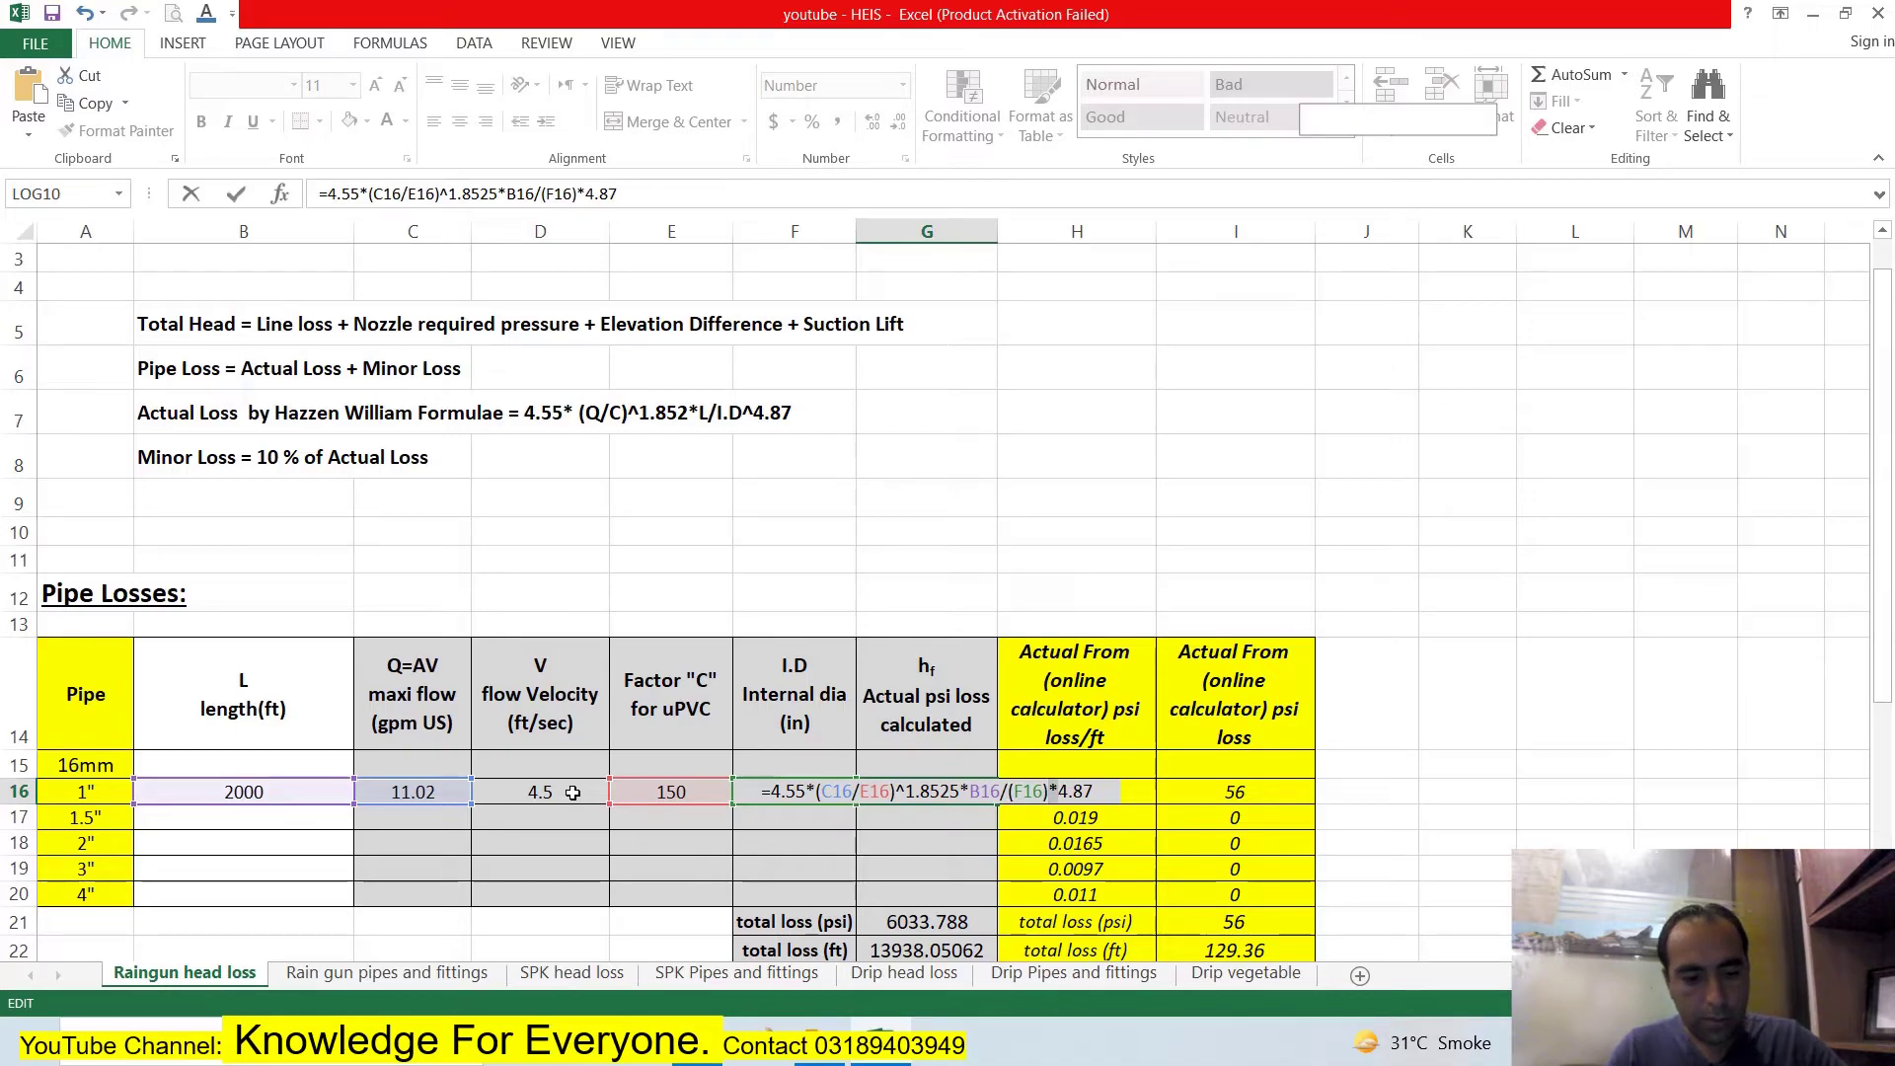
pyautogui.press('BackSpace')
pyautogui.write('^')
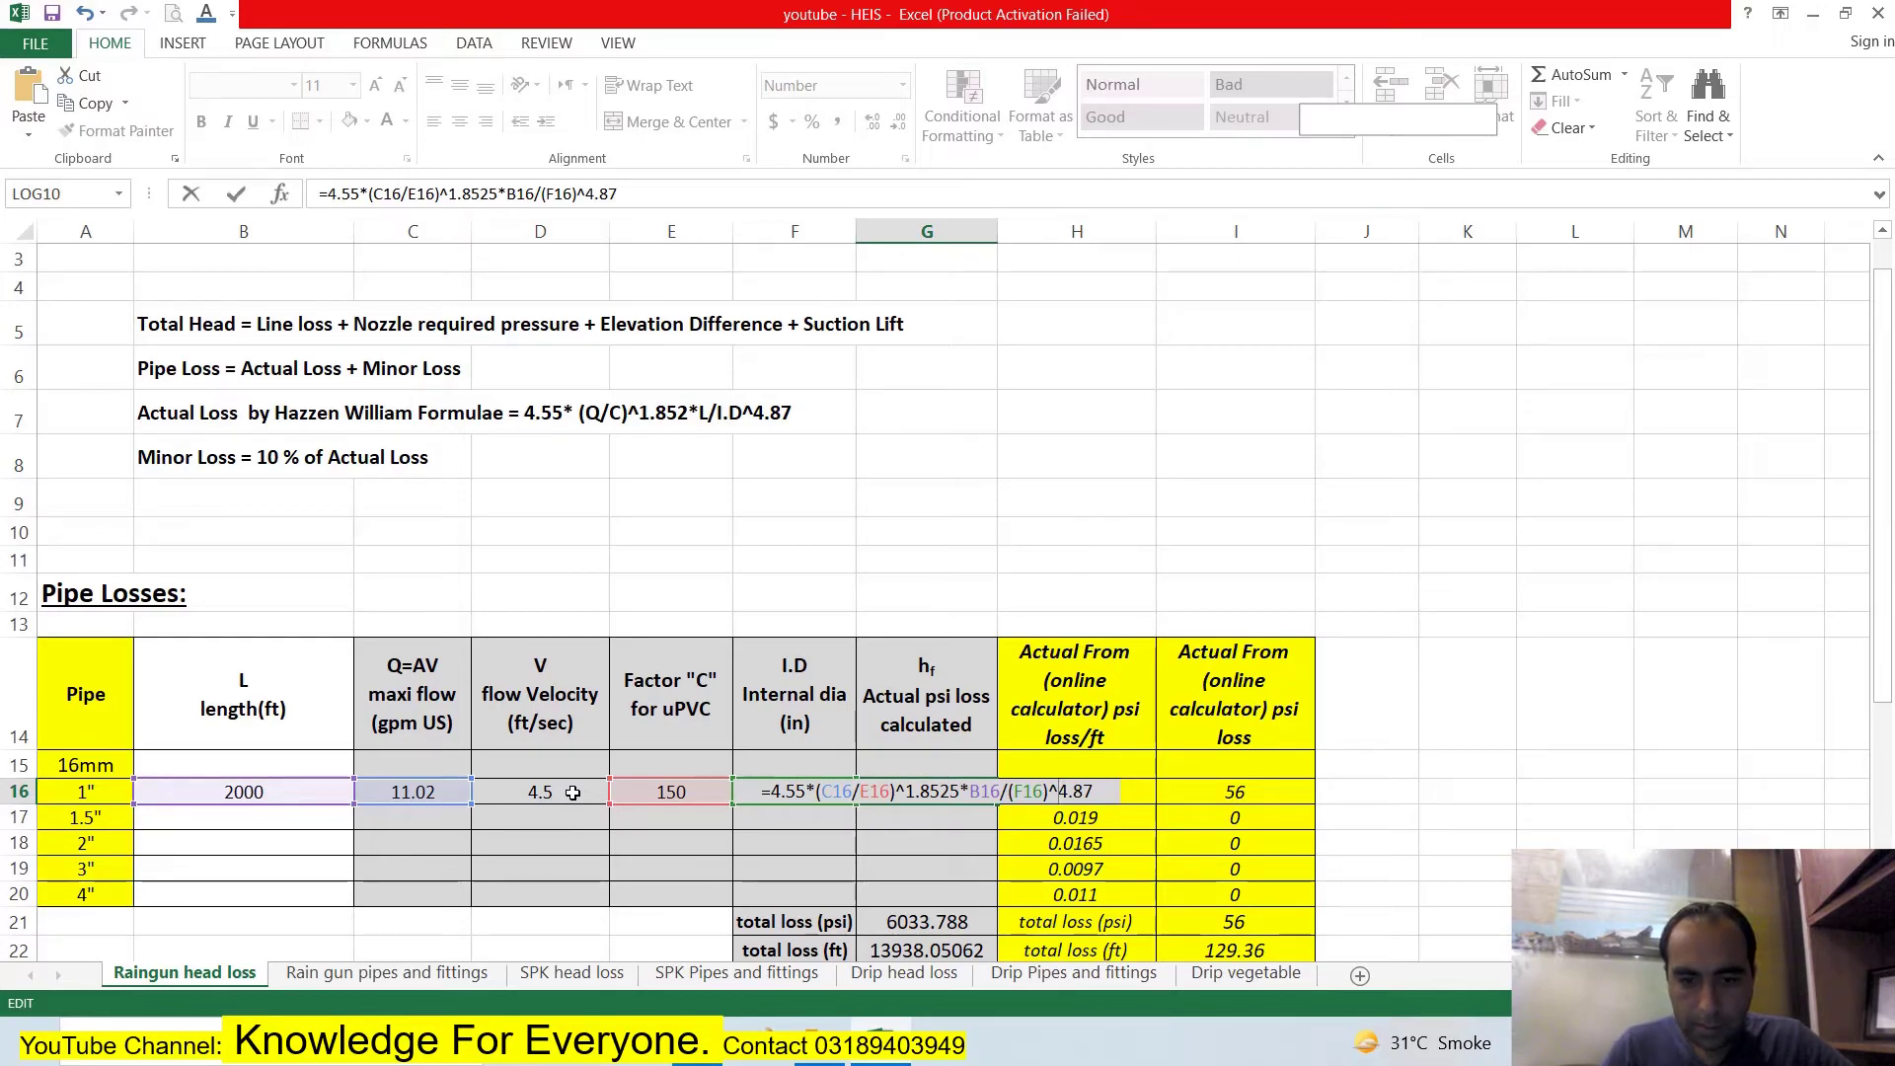
pyautogui.hotkey('ctrl', 'Return')
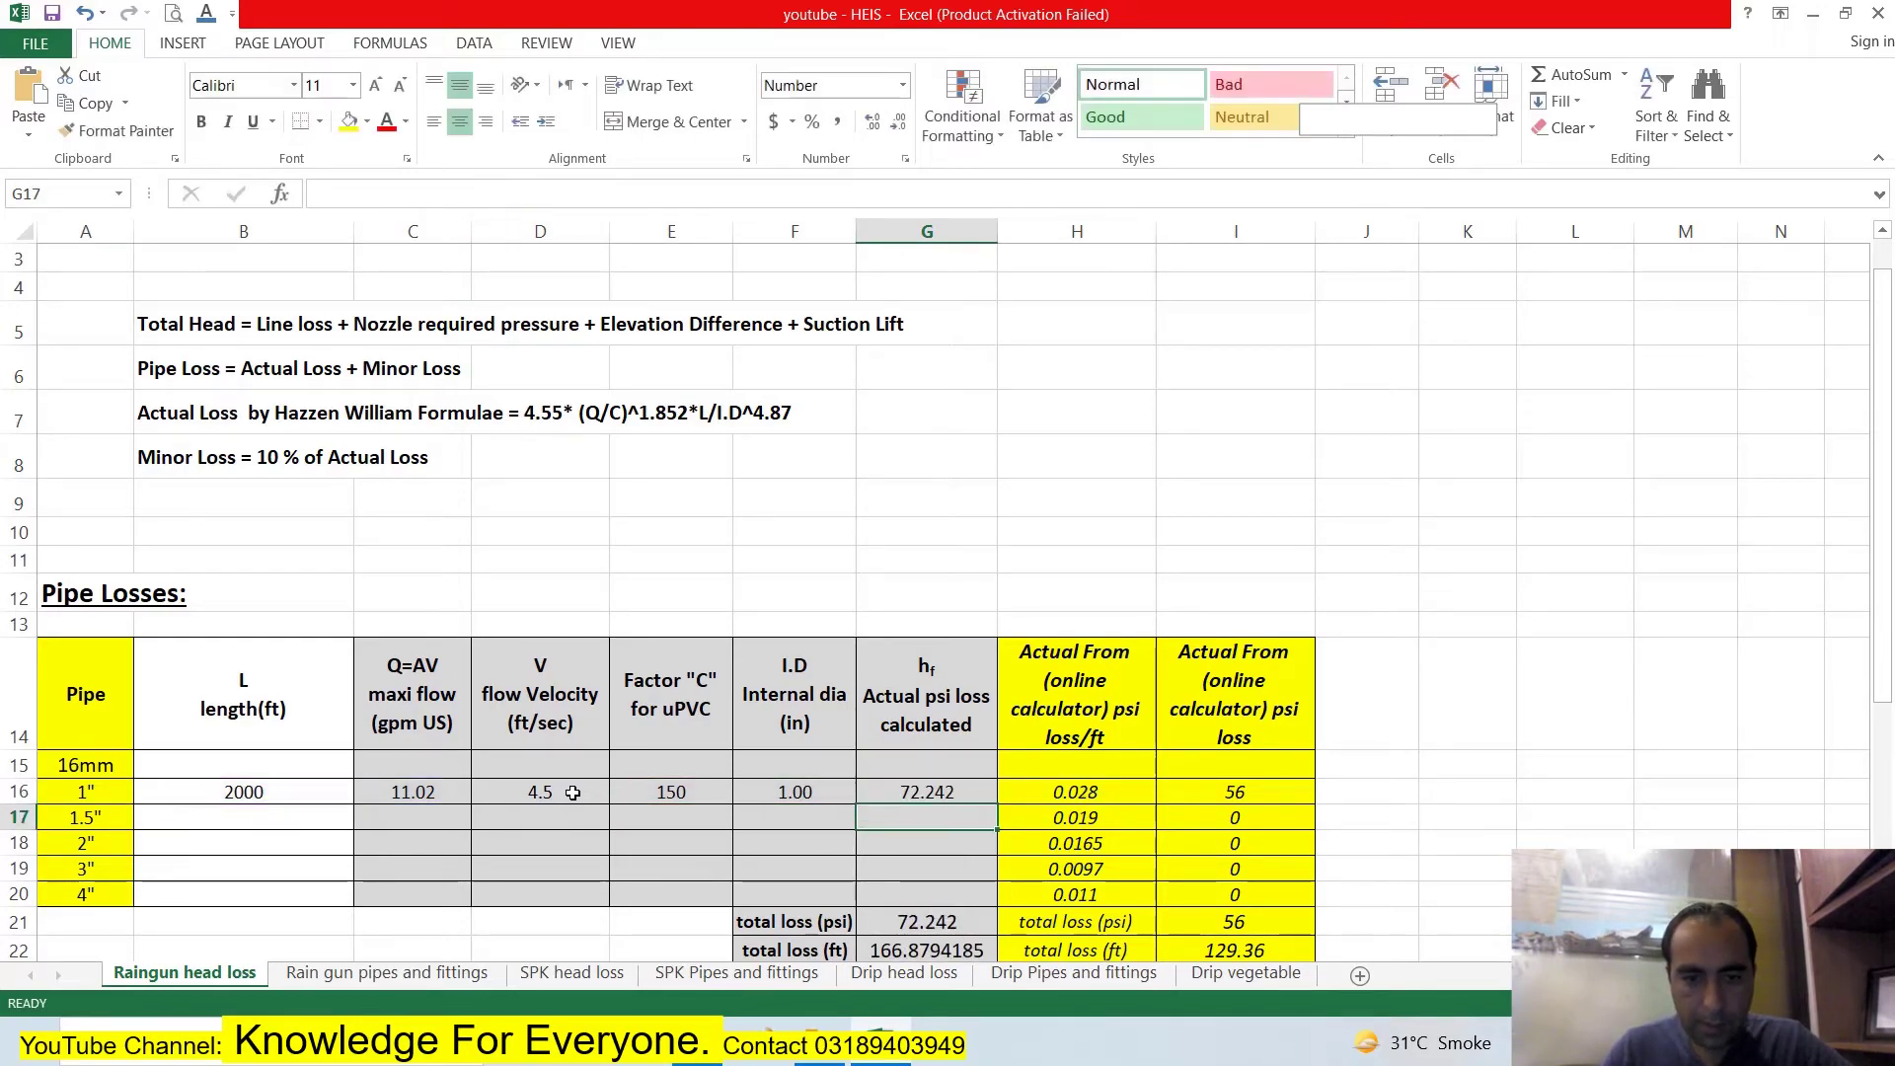
# Fill the 1" pipe's flow, velocity, factor "C", diameter and loss cells C16:G16 down to the 4" pipe in row 20.
pyautogui.press('Left')
pyautogui.press('Left')
pyautogui.press('Left')
pyautogui.press('Left')
pyautogui.press('Left')
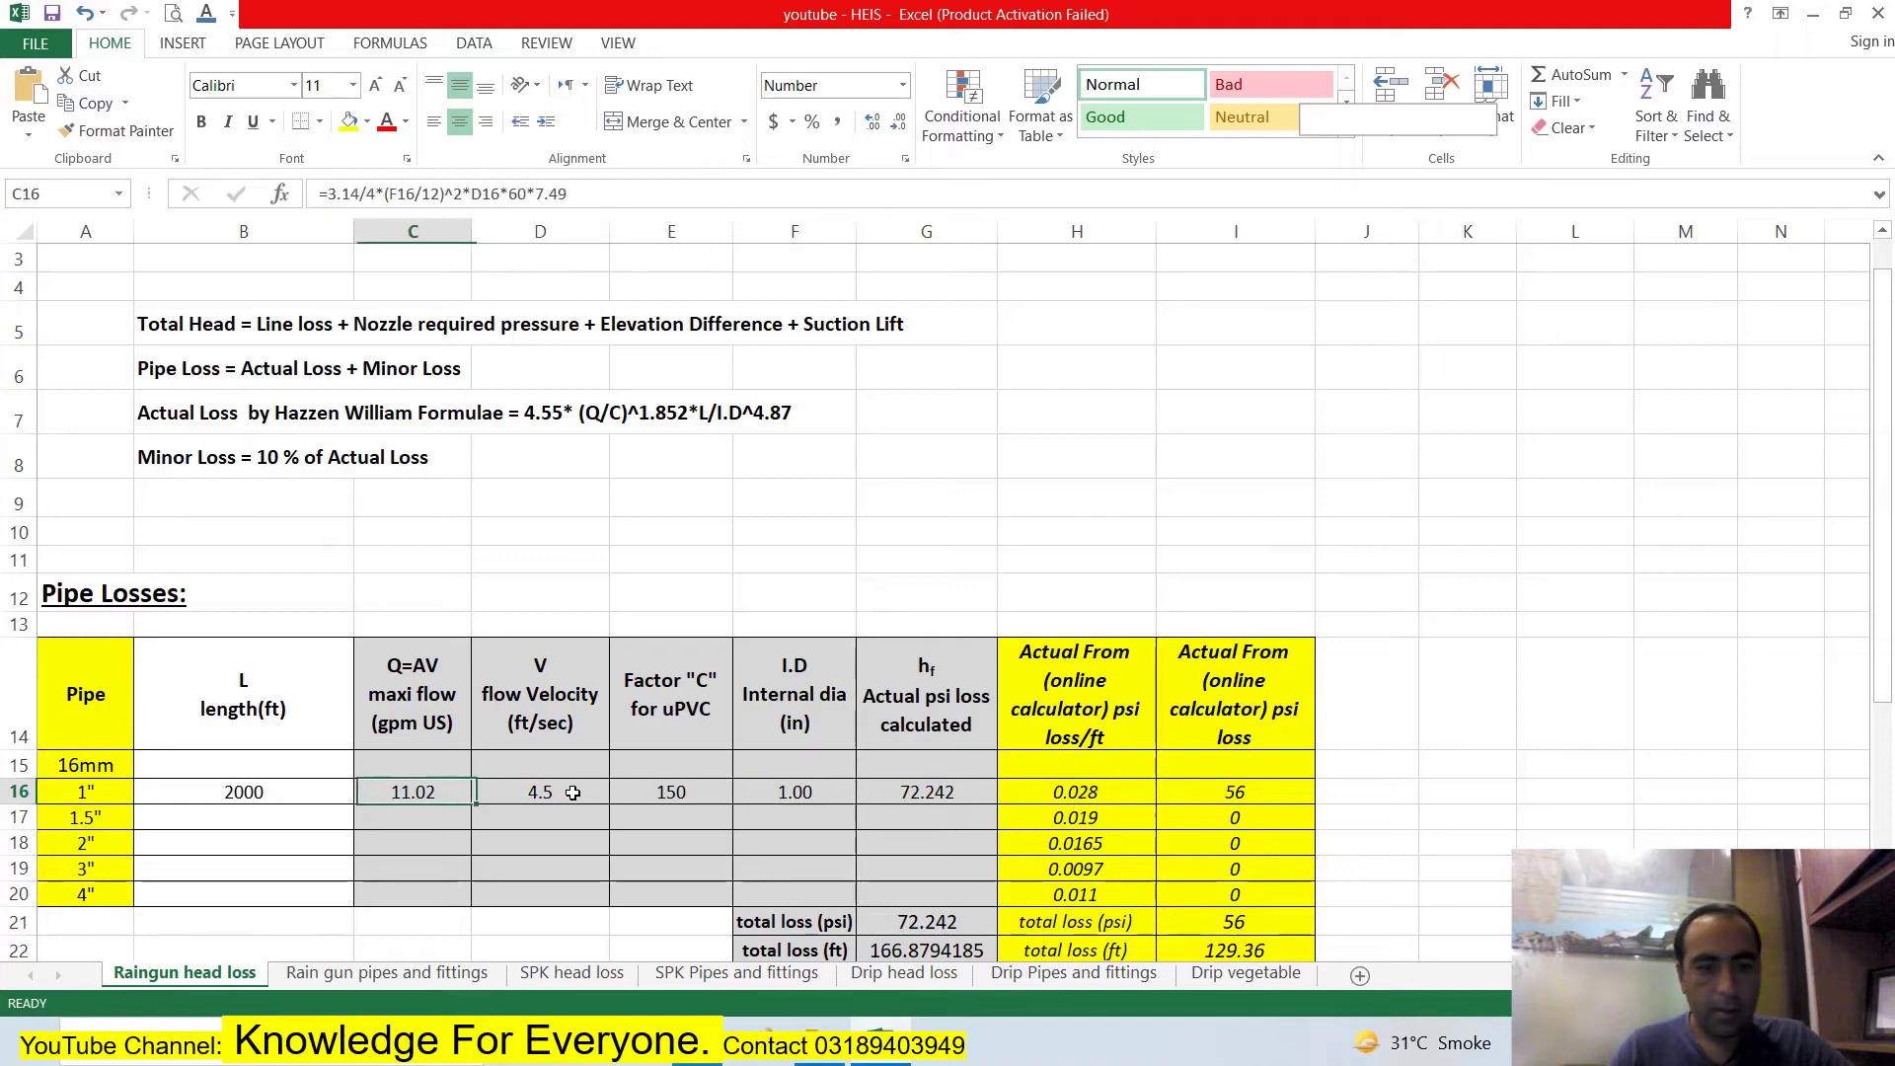
pyautogui.press('Right')
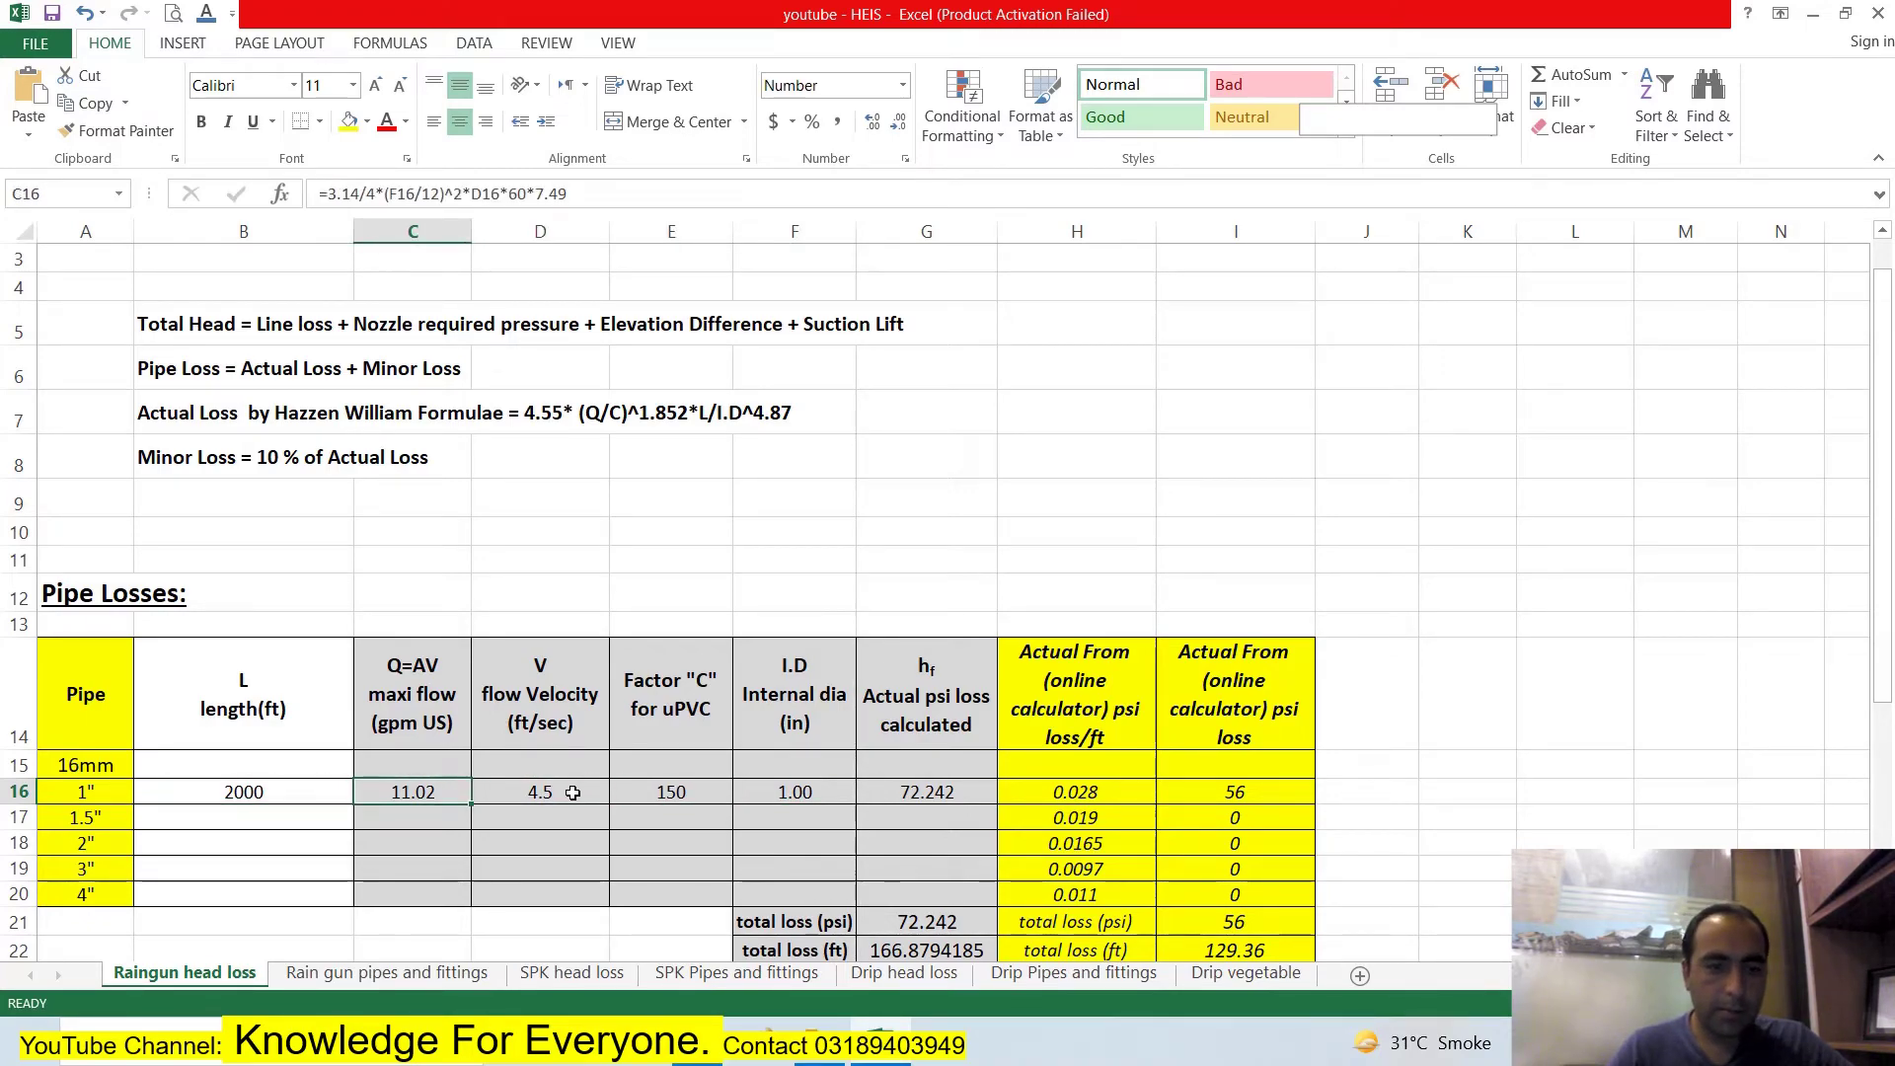
pyautogui.hotkey('shift', 'Right')
pyautogui.hotkey('shift', 'Right')
pyautogui.hotkey('shift', 'Right')
pyautogui.hotkey('shift', 'Right')
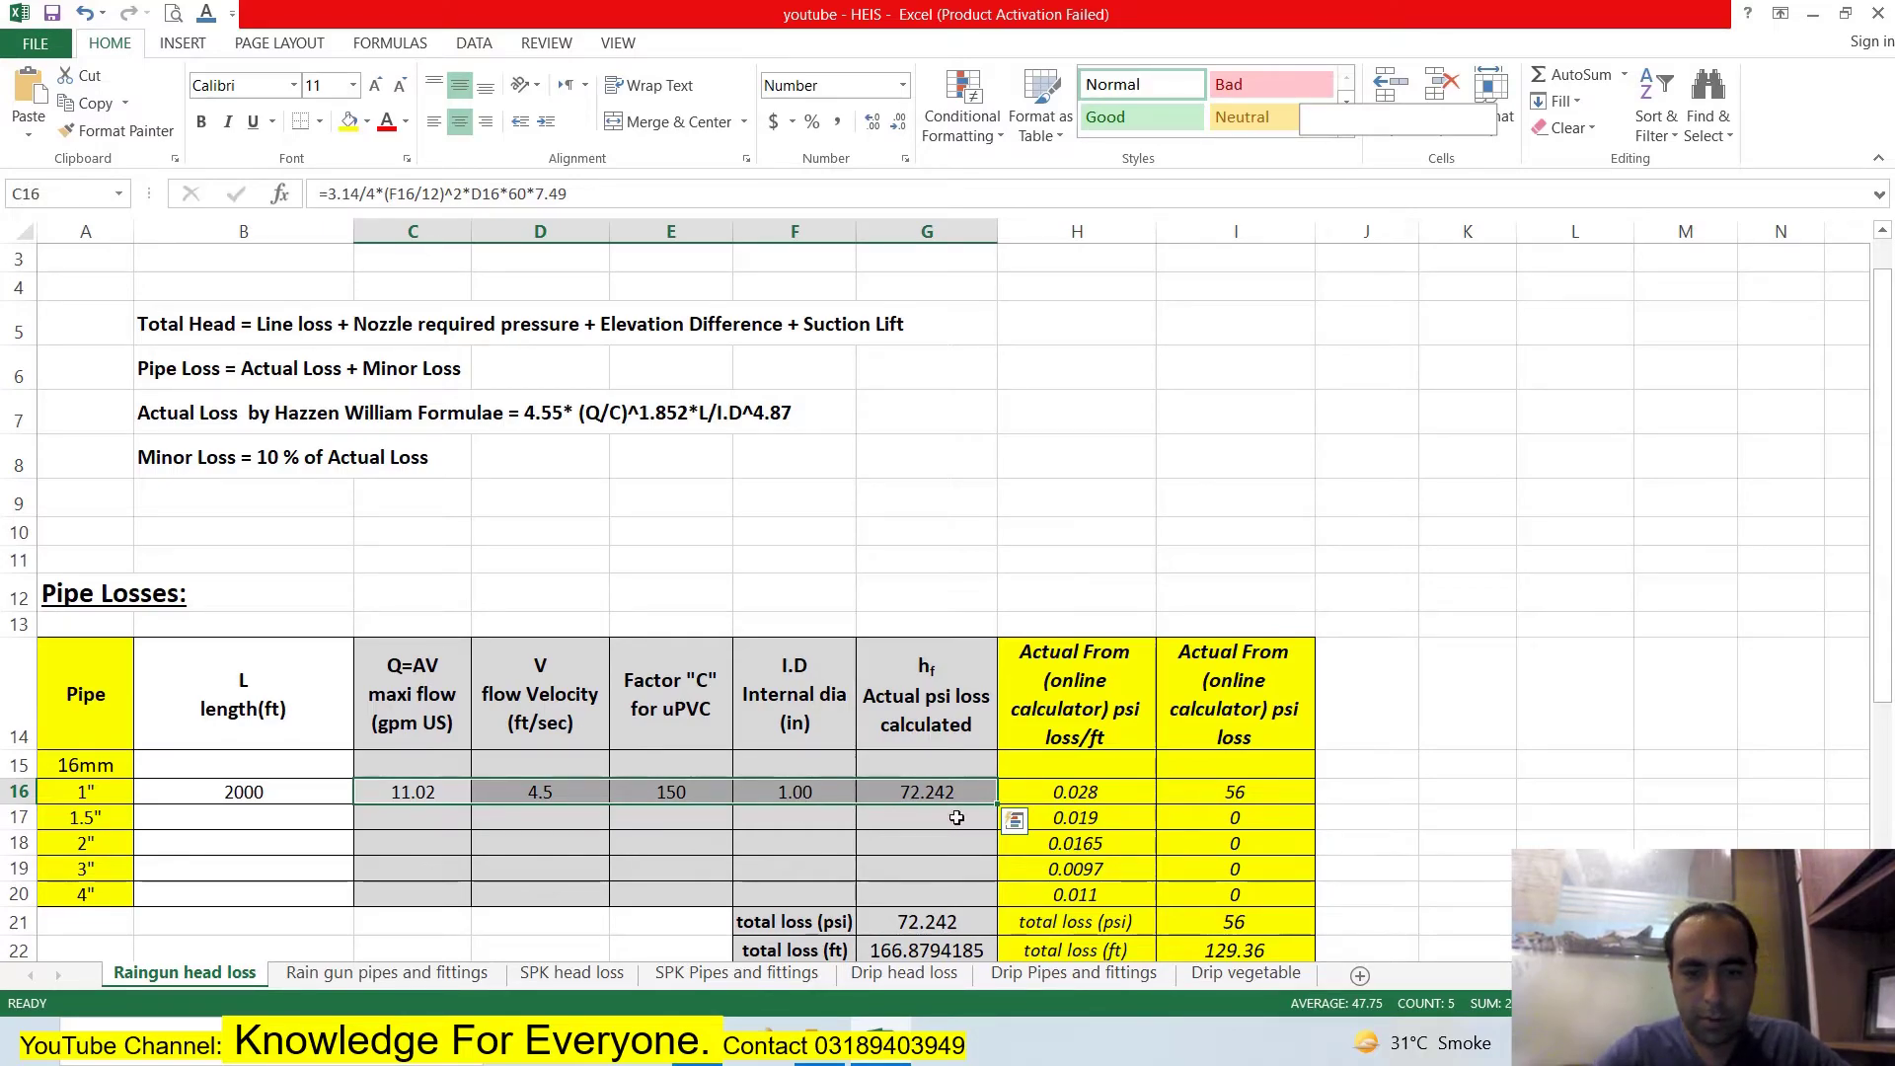
pyautogui.moveTo(1004, 802); pyautogui.dragTo(992, 908)
# Try to link the 1" pipe's internal diameter in F16 to its pipe size in A16.
pyautogui.click(827, 820)
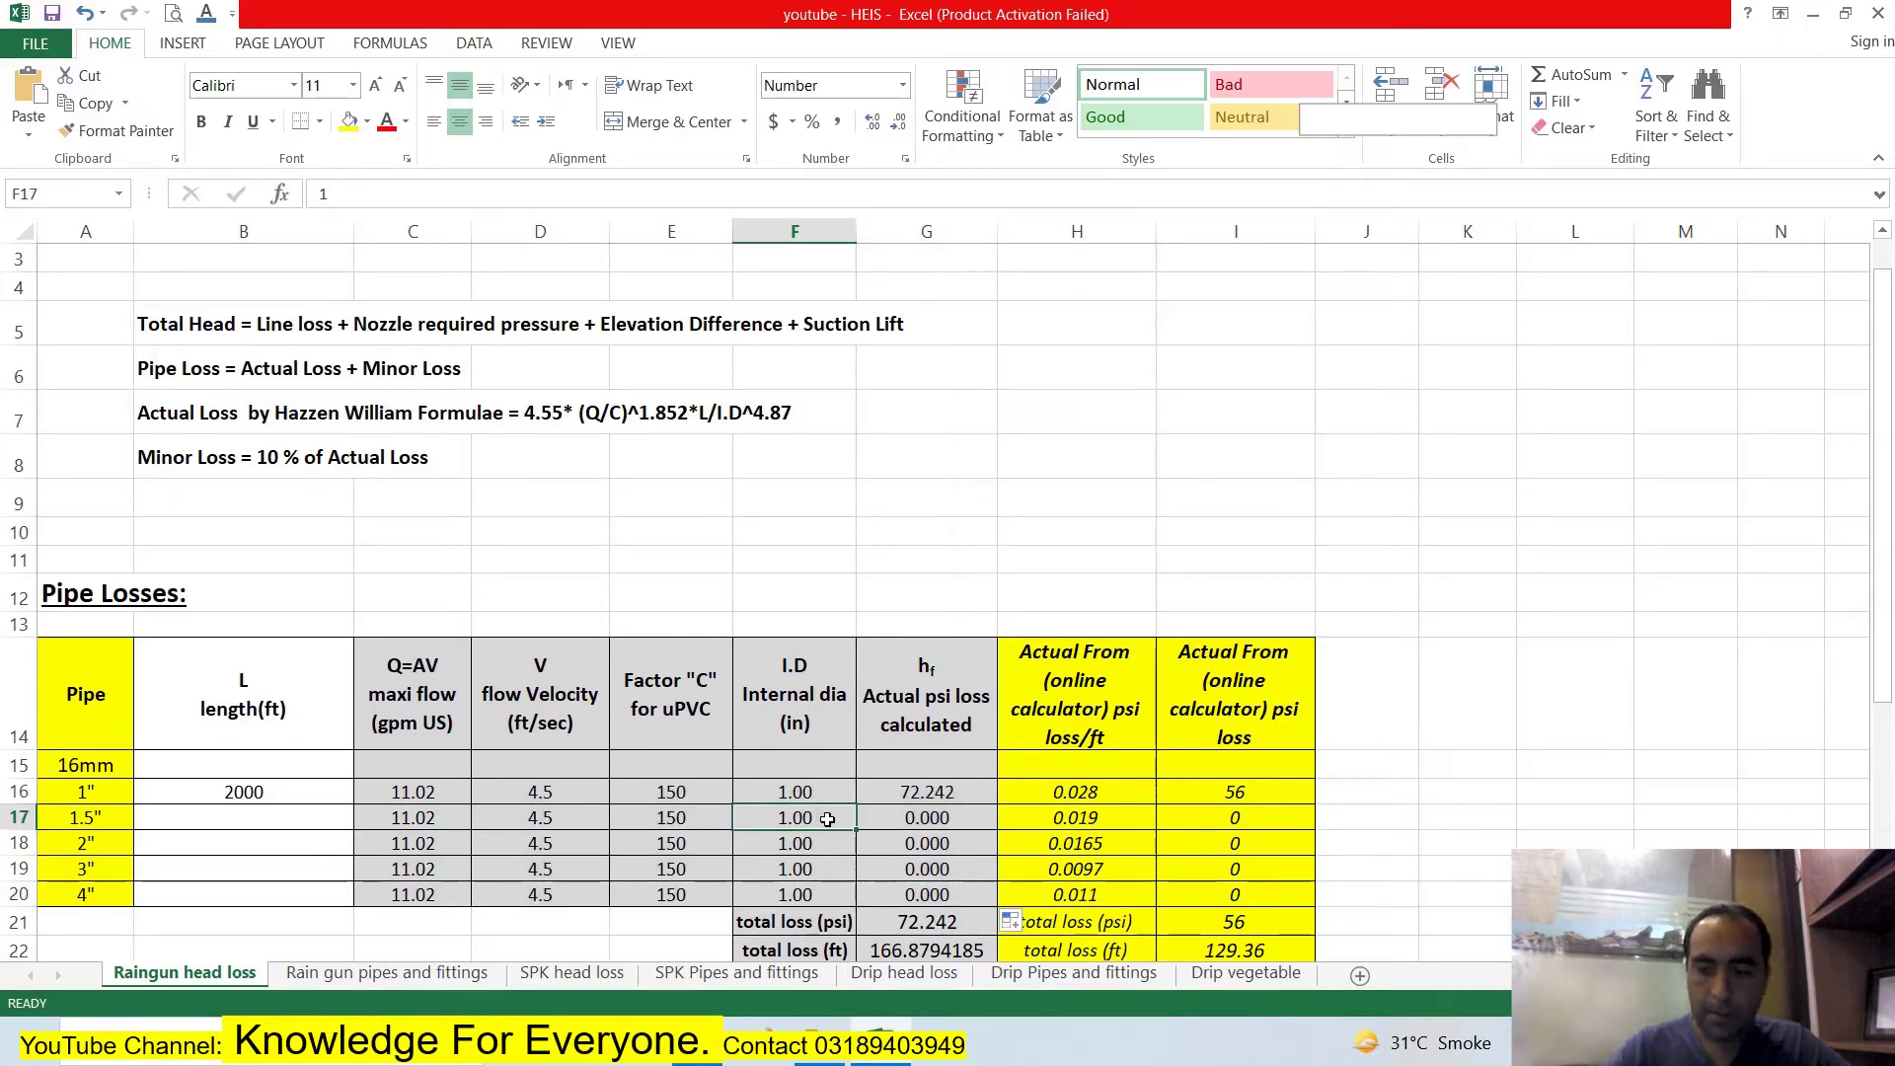
pyautogui.press('Up')
pyautogui.write('+')
pyautogui.press('Left')
pyautogui.press('Left')
pyautogui.press('Left')
pyautogui.press('Left')
pyautogui.press('Left')
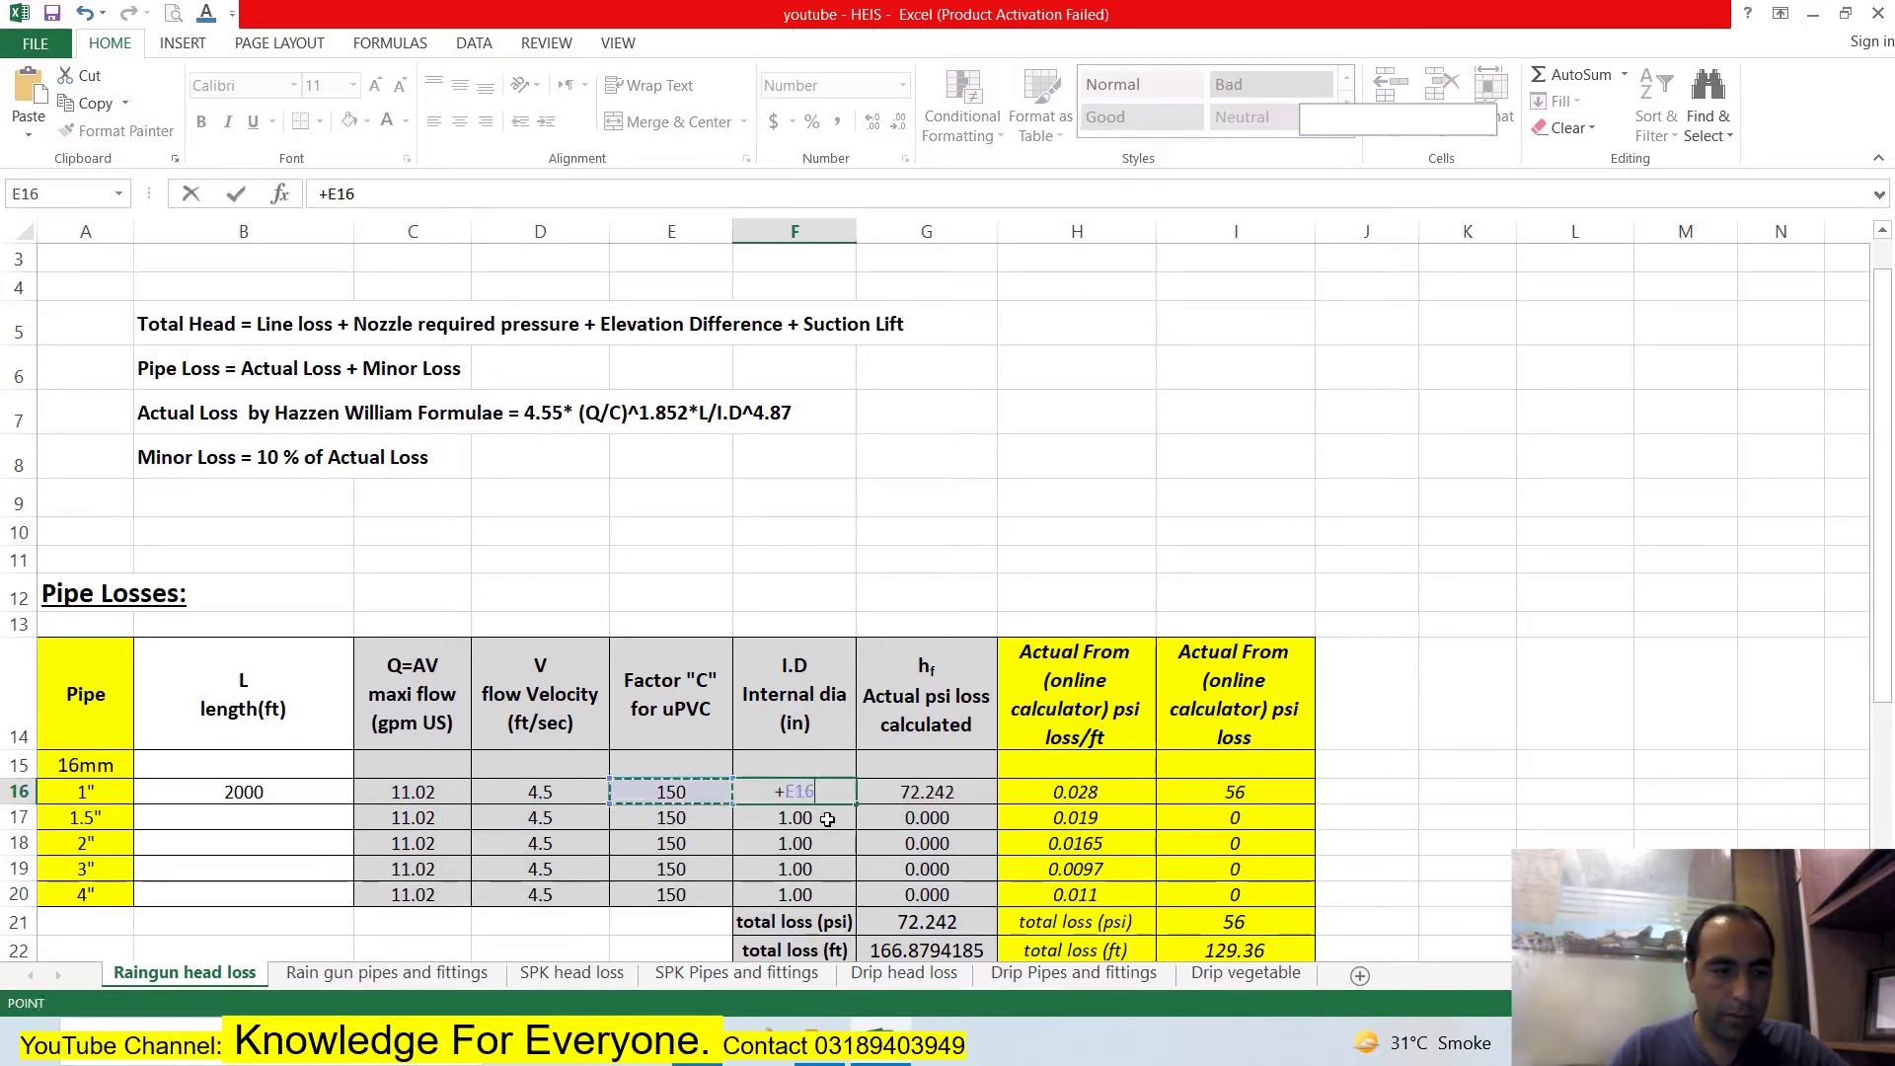
pyautogui.press('Return')
pyautogui.press('Up')
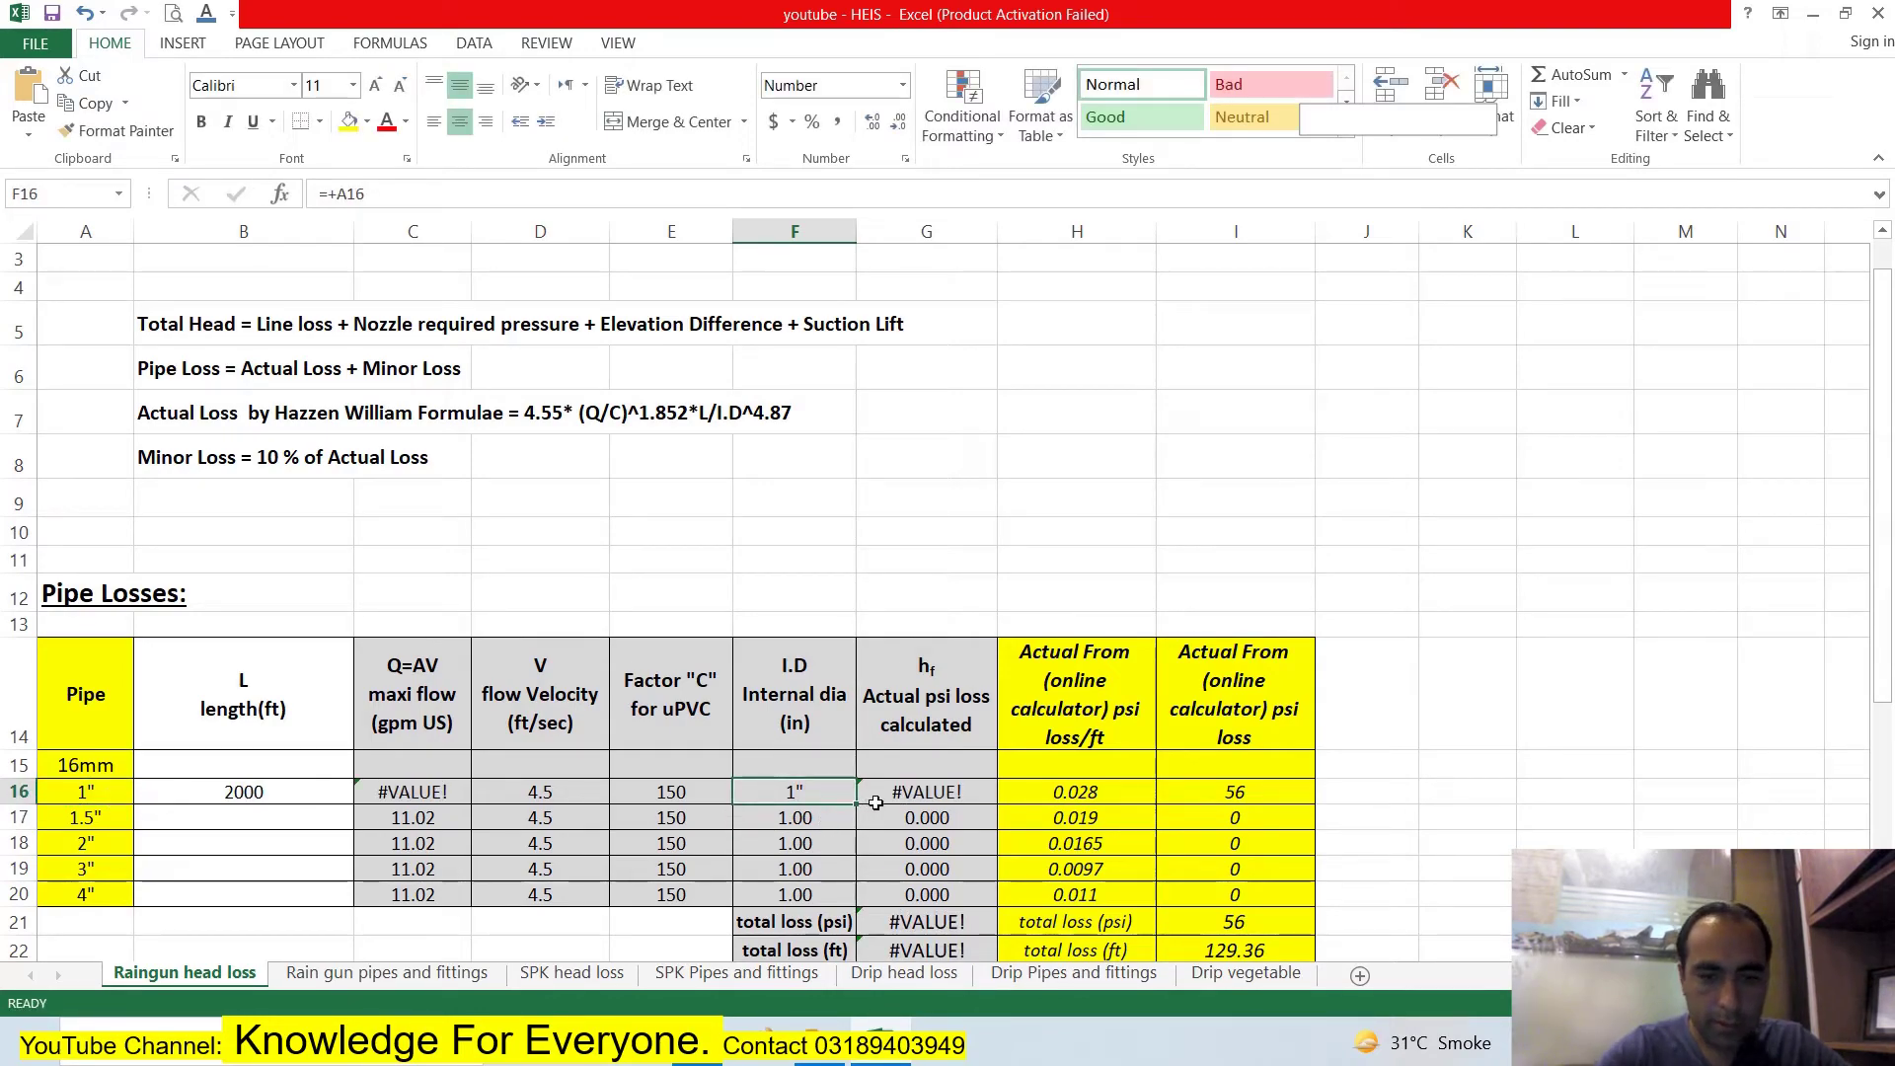
# Enter internal diameters of 1, 1.5, 2, 3 and 4 in for the 1" to 4" pipes in F16:F20.
pyautogui.write('1')
pyautogui.press('Return')
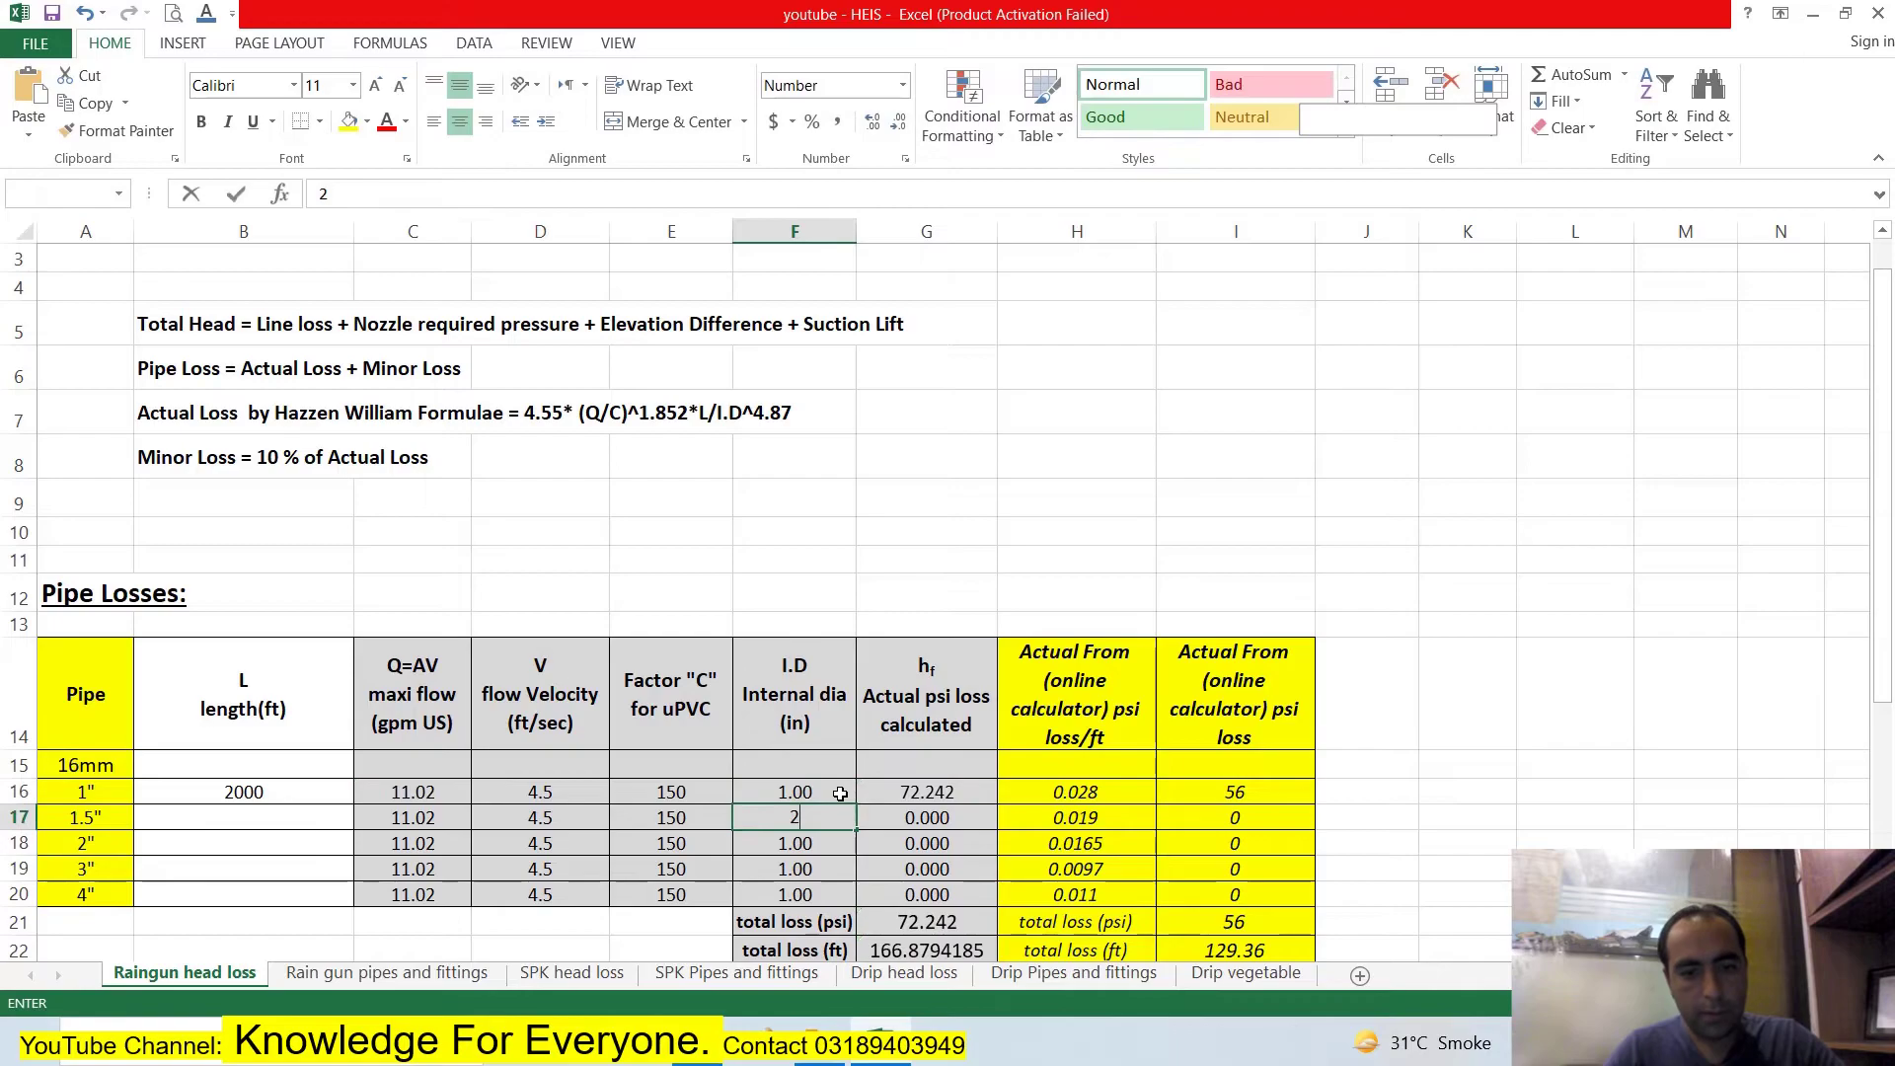
pyautogui.write('2')
pyautogui.press('Return')
pyautogui.press('Up')
pyautogui.write('1.5')
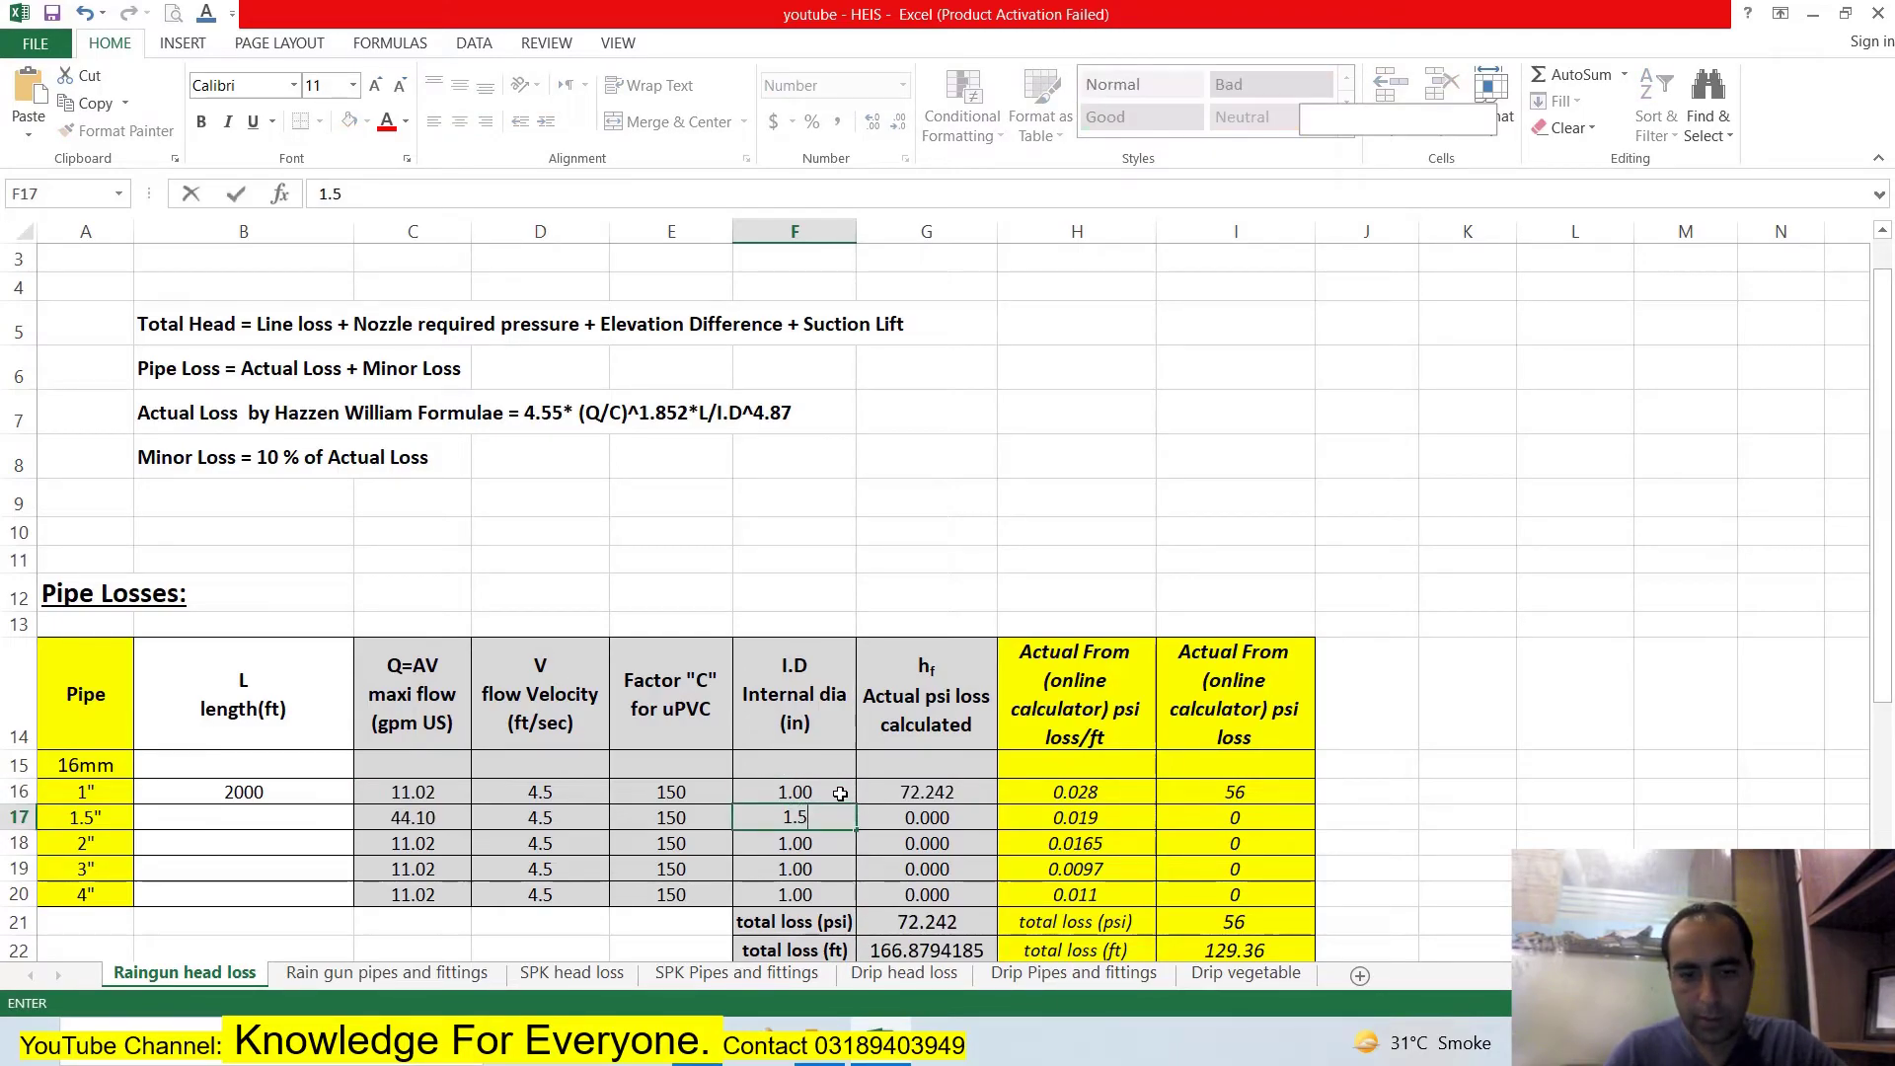
pyautogui.press('Return')
pyautogui.write('1')
pyautogui.press('BackSpace')
pyautogui.write('2')
pyautogui.press('Return')
pyautogui.write('3')
pyautogui.press('Return')
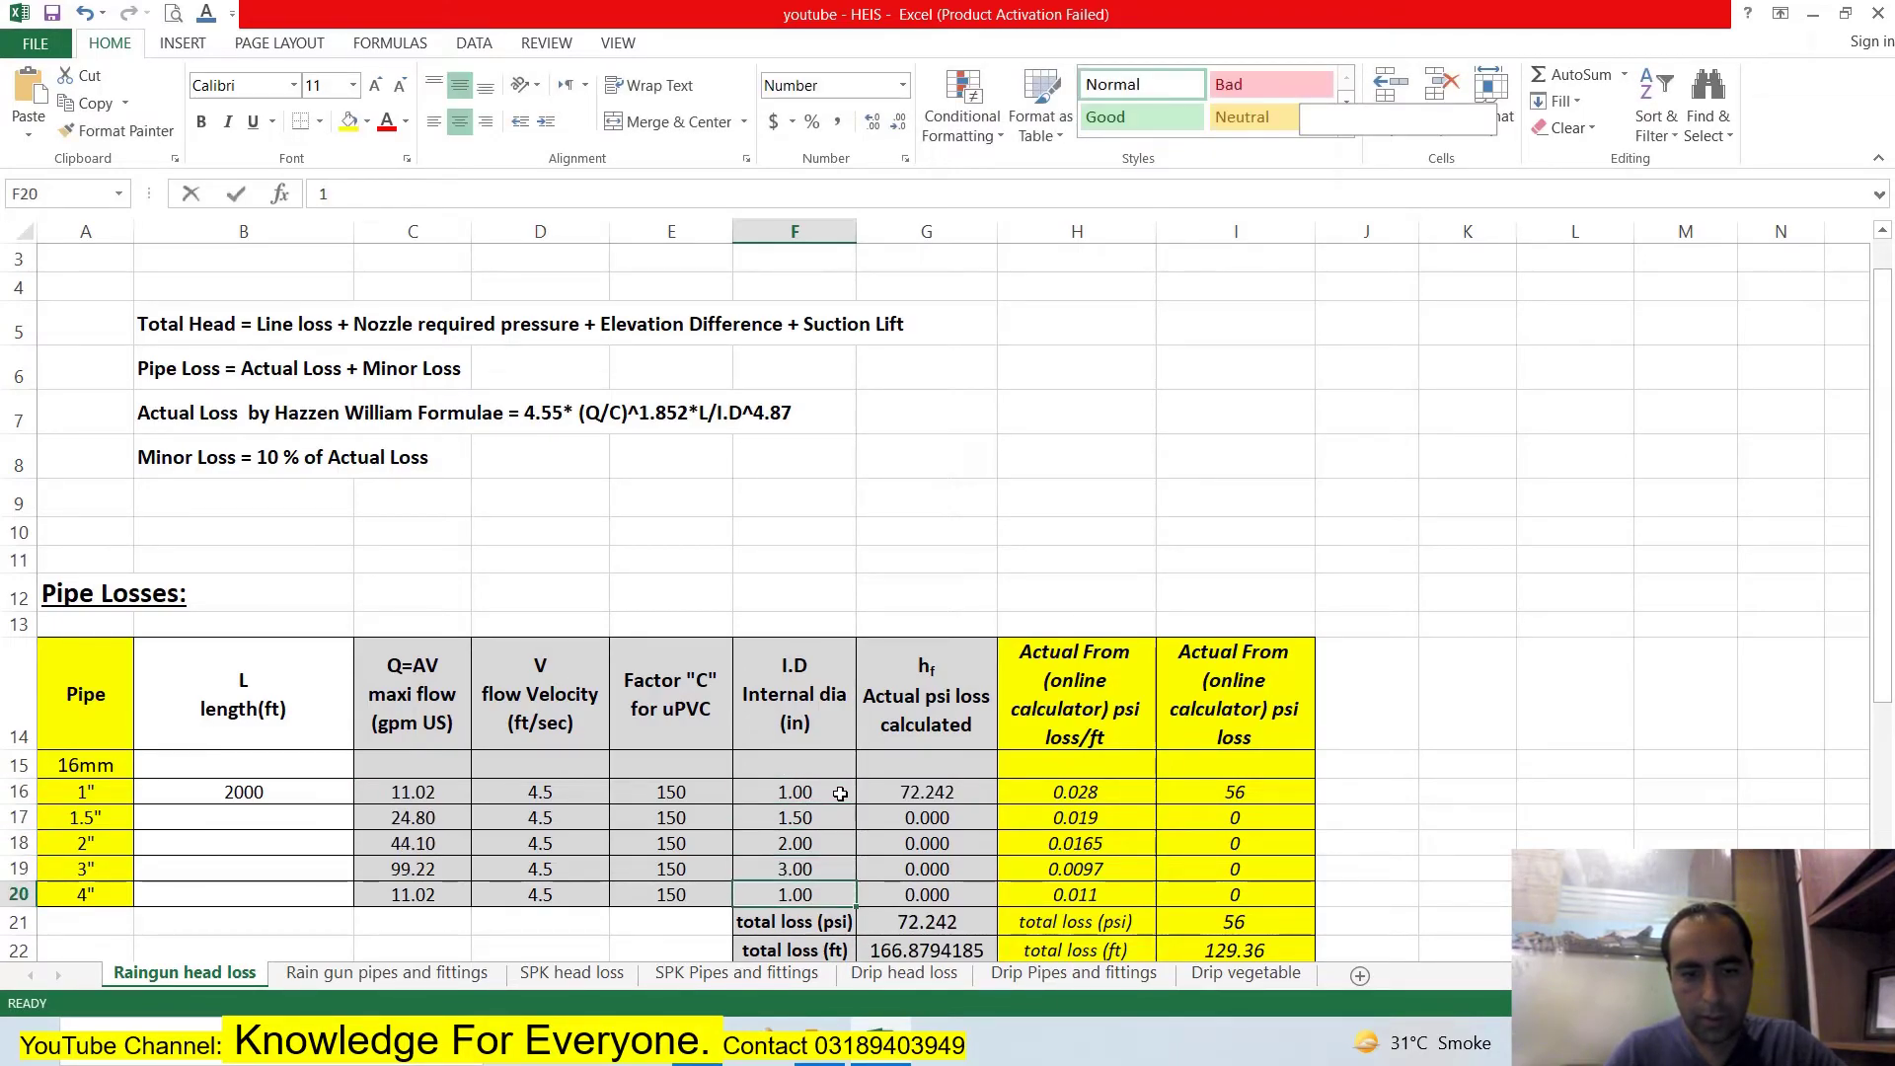
pyautogui.write('4')
pyautogui.press('Return')
# Change the 1" pipe's length in B16 to 100 ft.
pyautogui.press('Up')
pyautogui.press('Up')
pyautogui.press('Left')
pyautogui.press('Left')
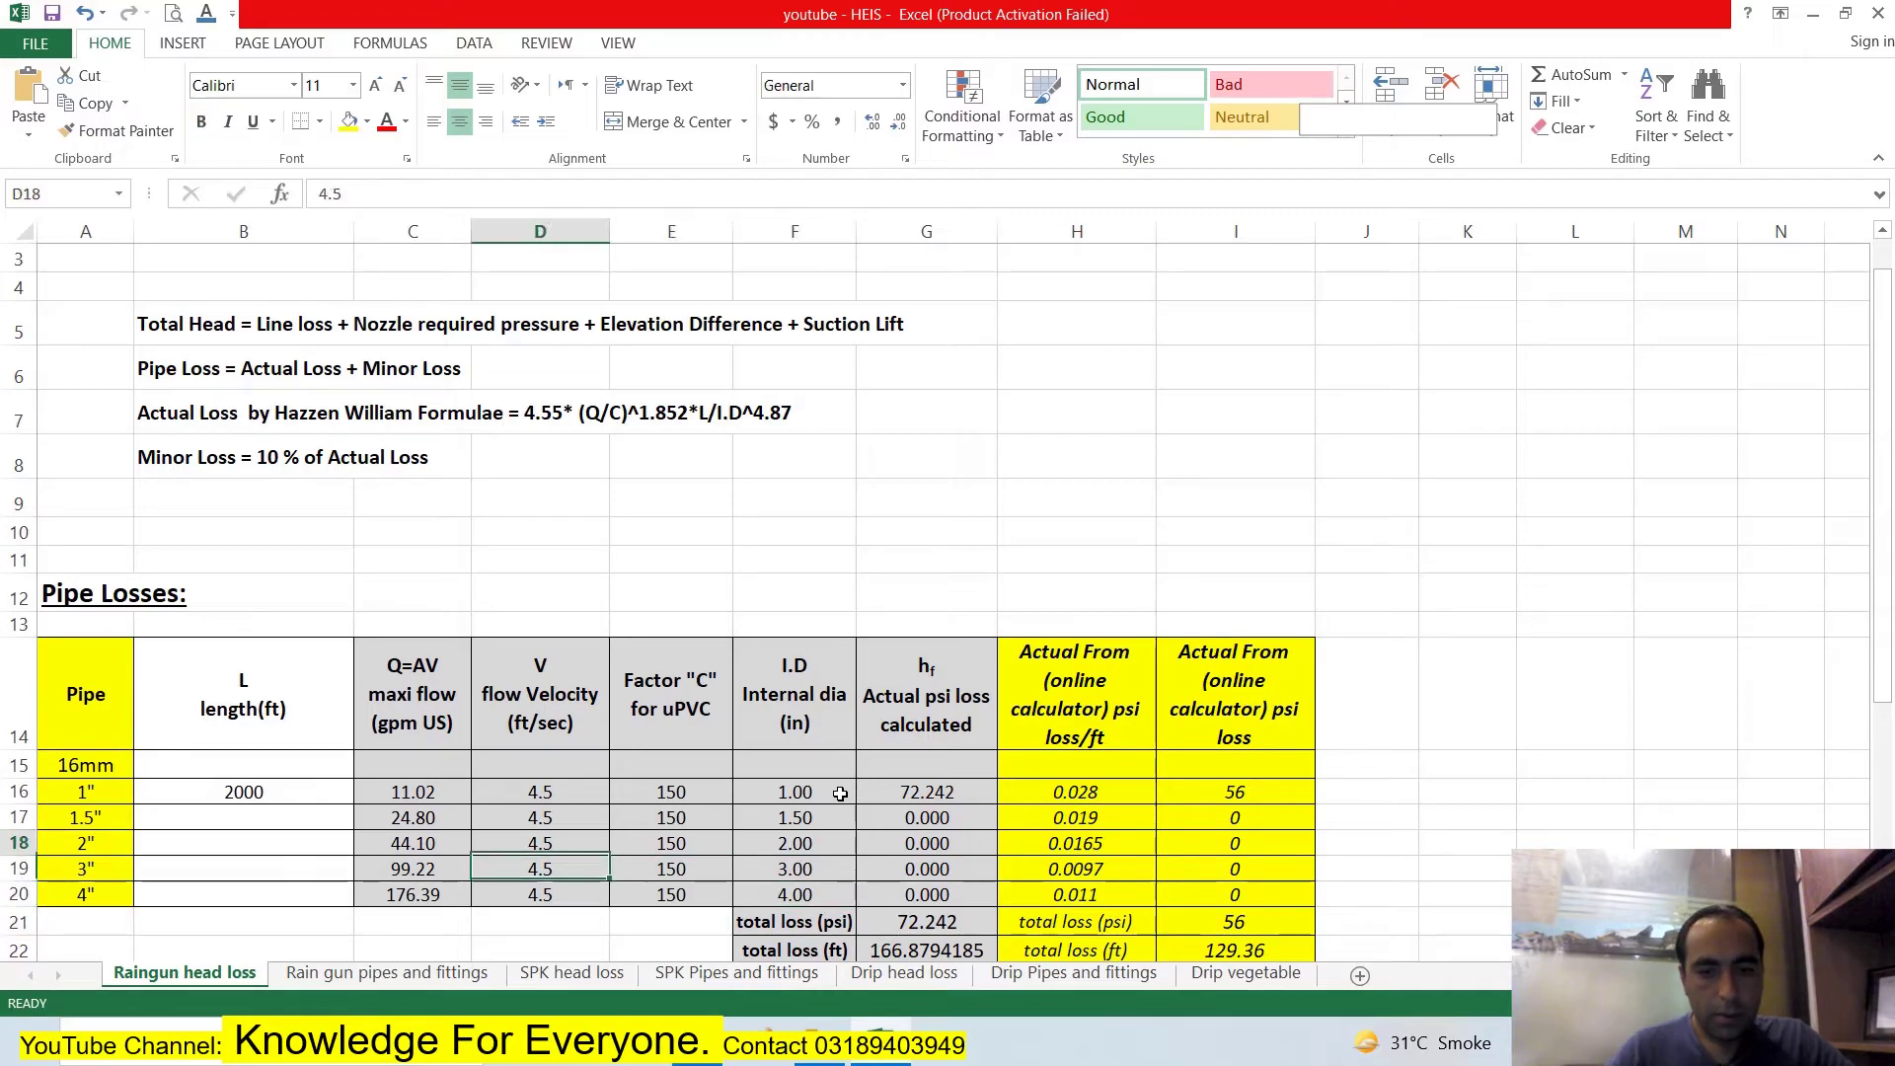
pyautogui.press('Up')
pyautogui.press('Left')
pyautogui.press('Left')
pyautogui.press('Left')
pyautogui.press('Right')
pyautogui.press('Up')
pyautogui.press('Up')
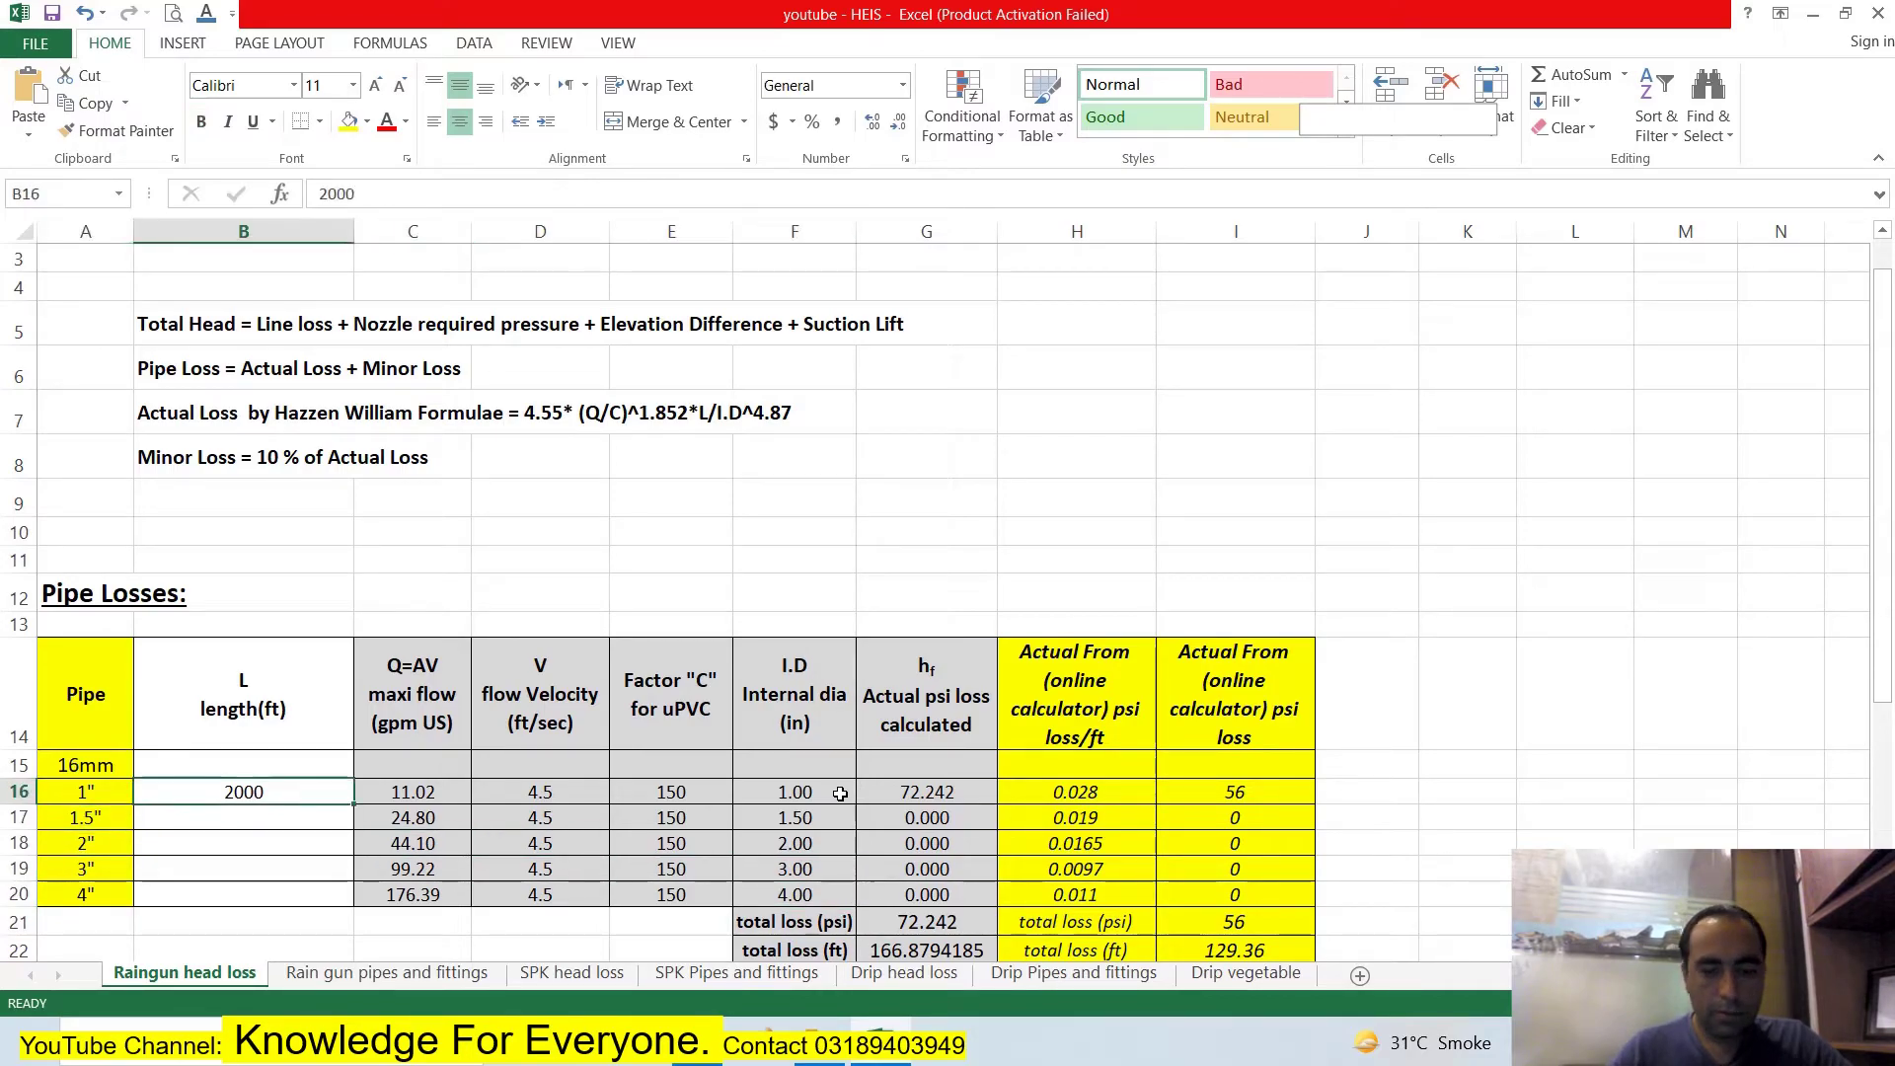
pyautogui.press('BackSpace')
pyautogui.press('Return')
pyautogui.press('Up')
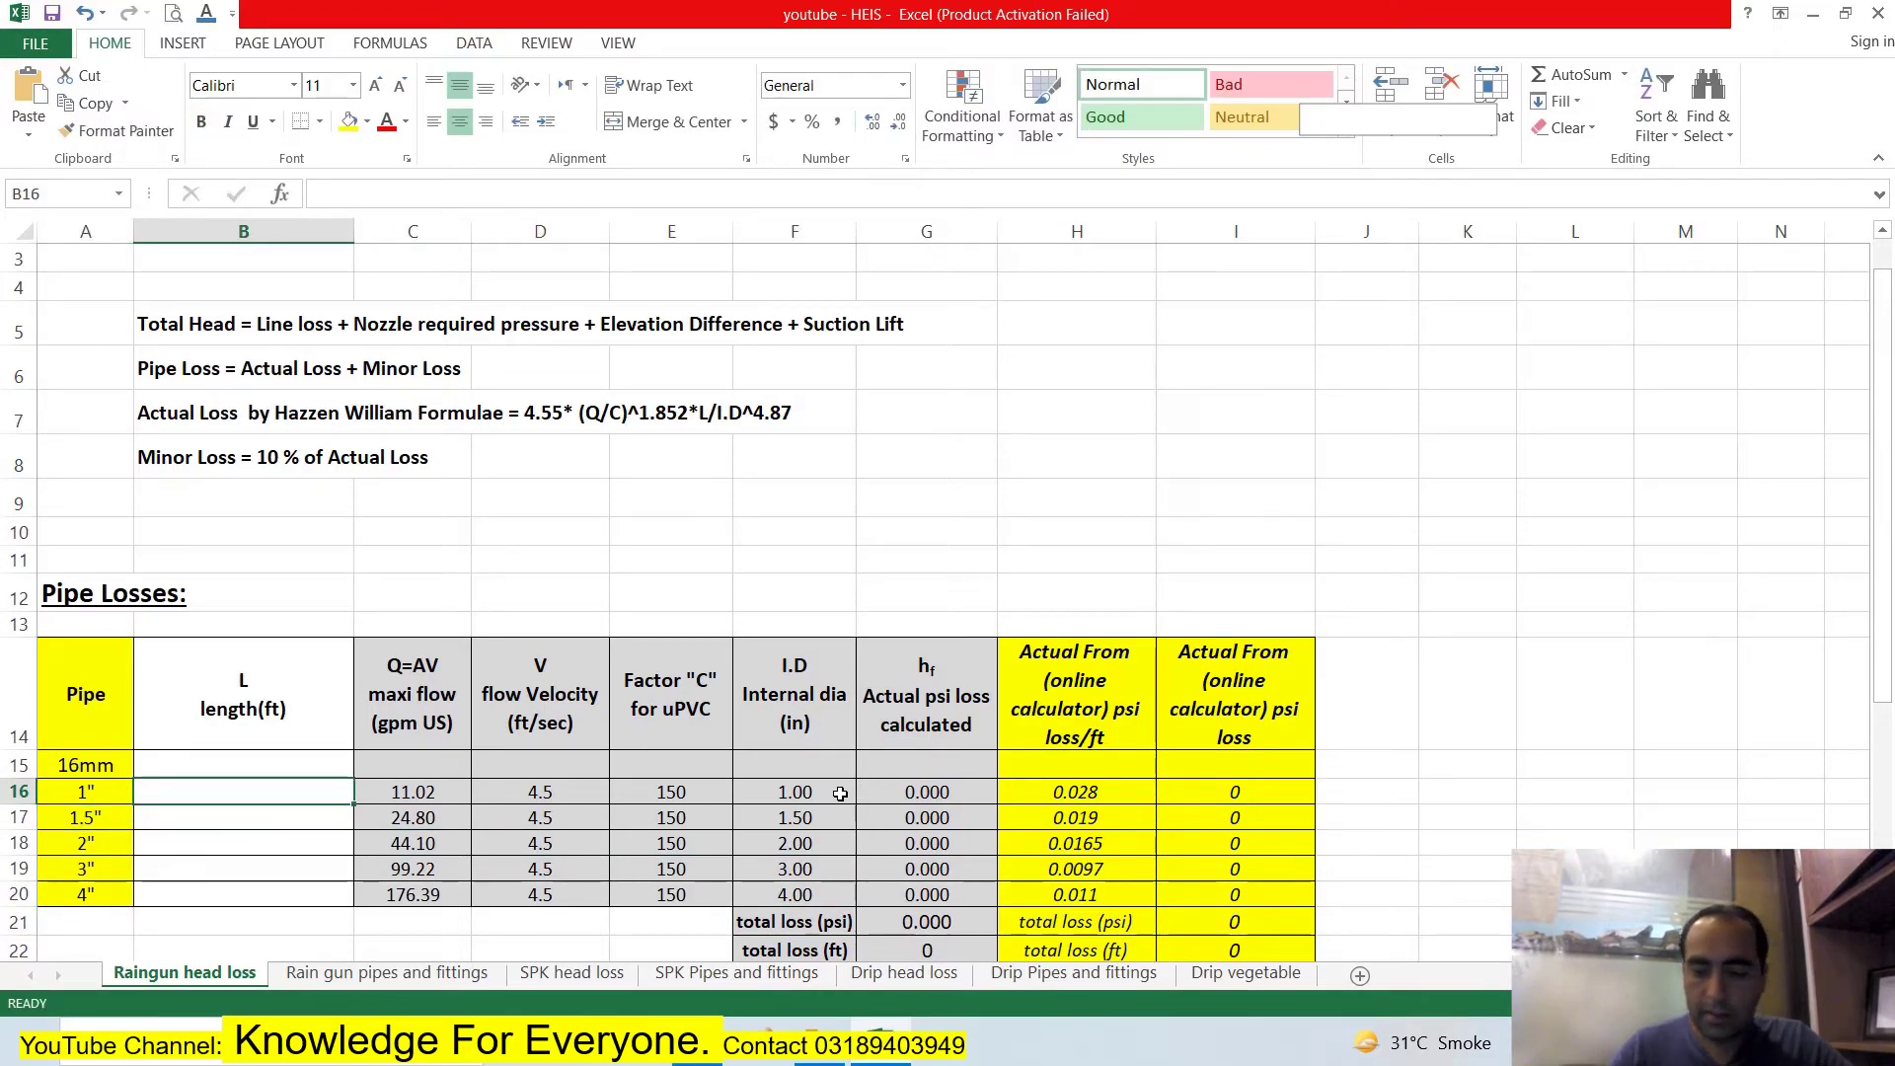
pyautogui.write('100')
pyautogui.press('Return')
# Enter a length of 100 ft for each of the 1.5", 2", 3" and 4" pipes in B17:B20.
pyautogui.write('1')
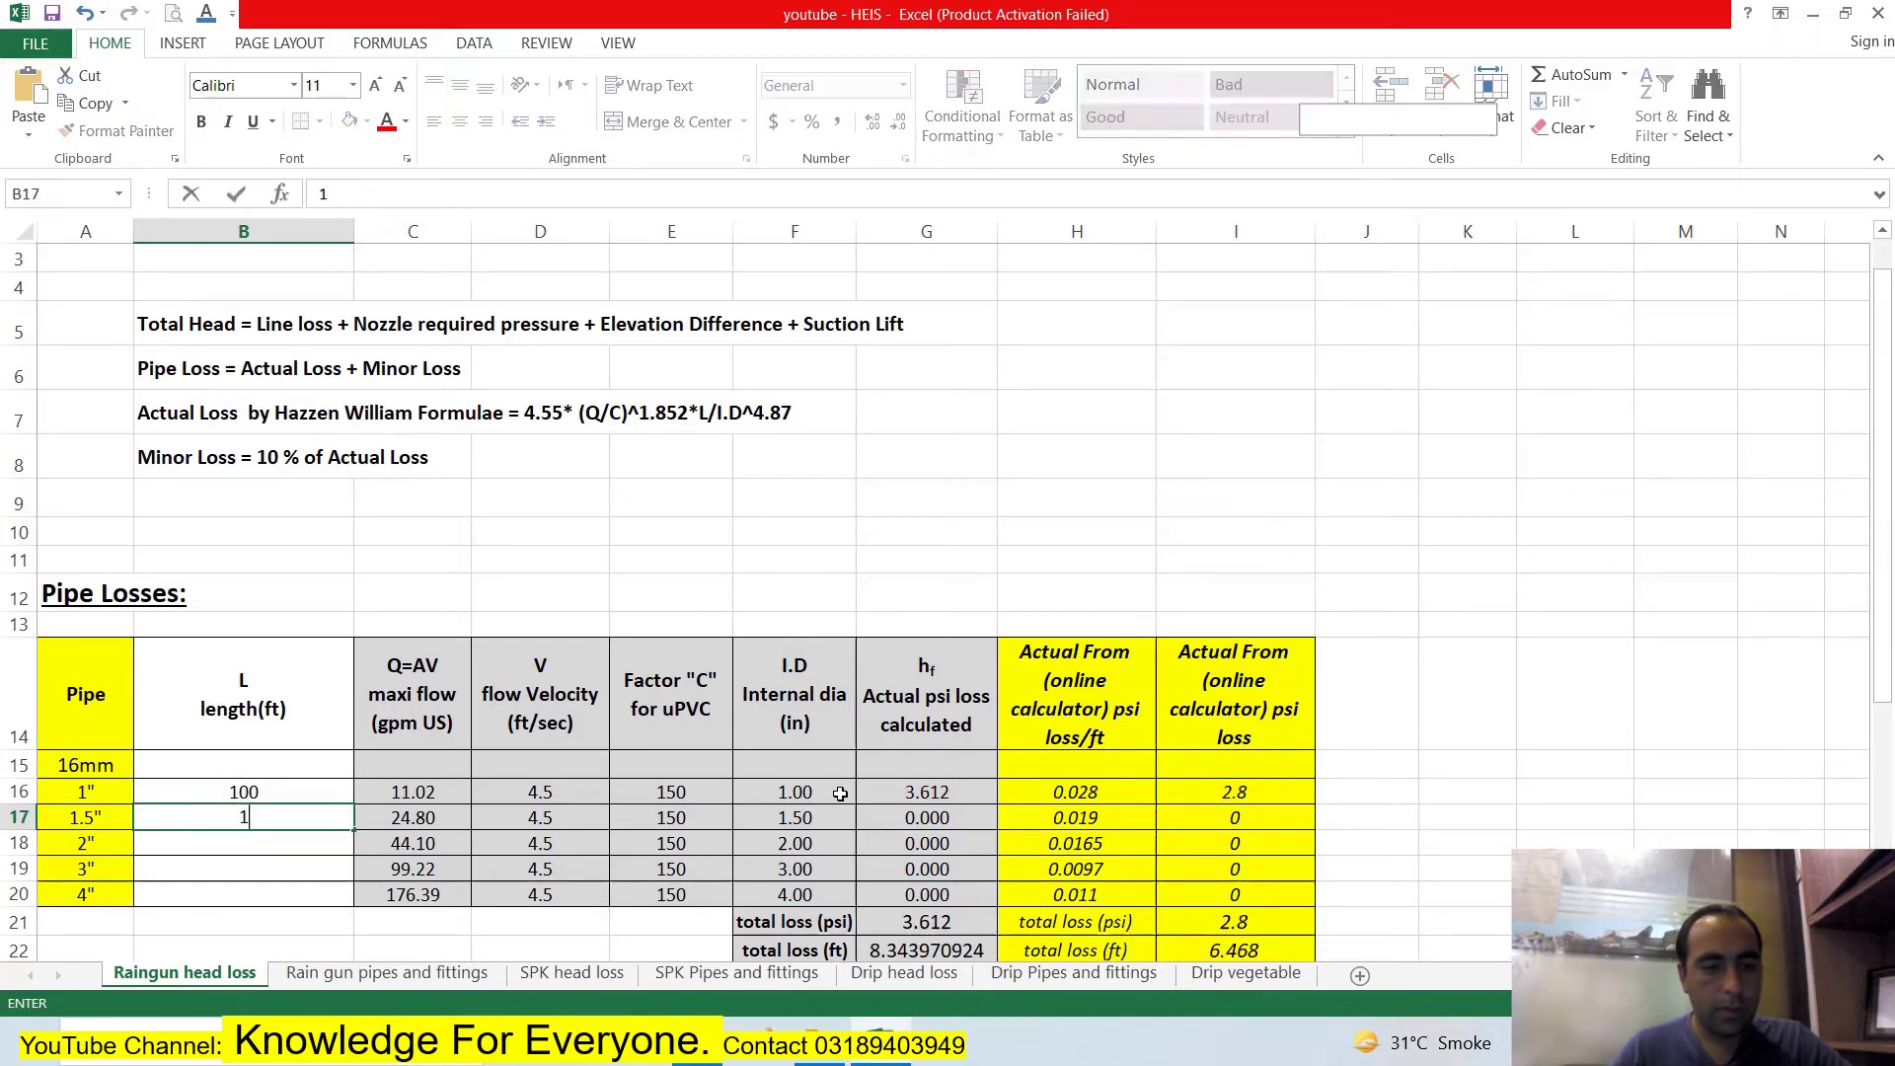
pyautogui.write('00')
pyautogui.press('Return')
pyautogui.write('100')
pyautogui.press('Return')
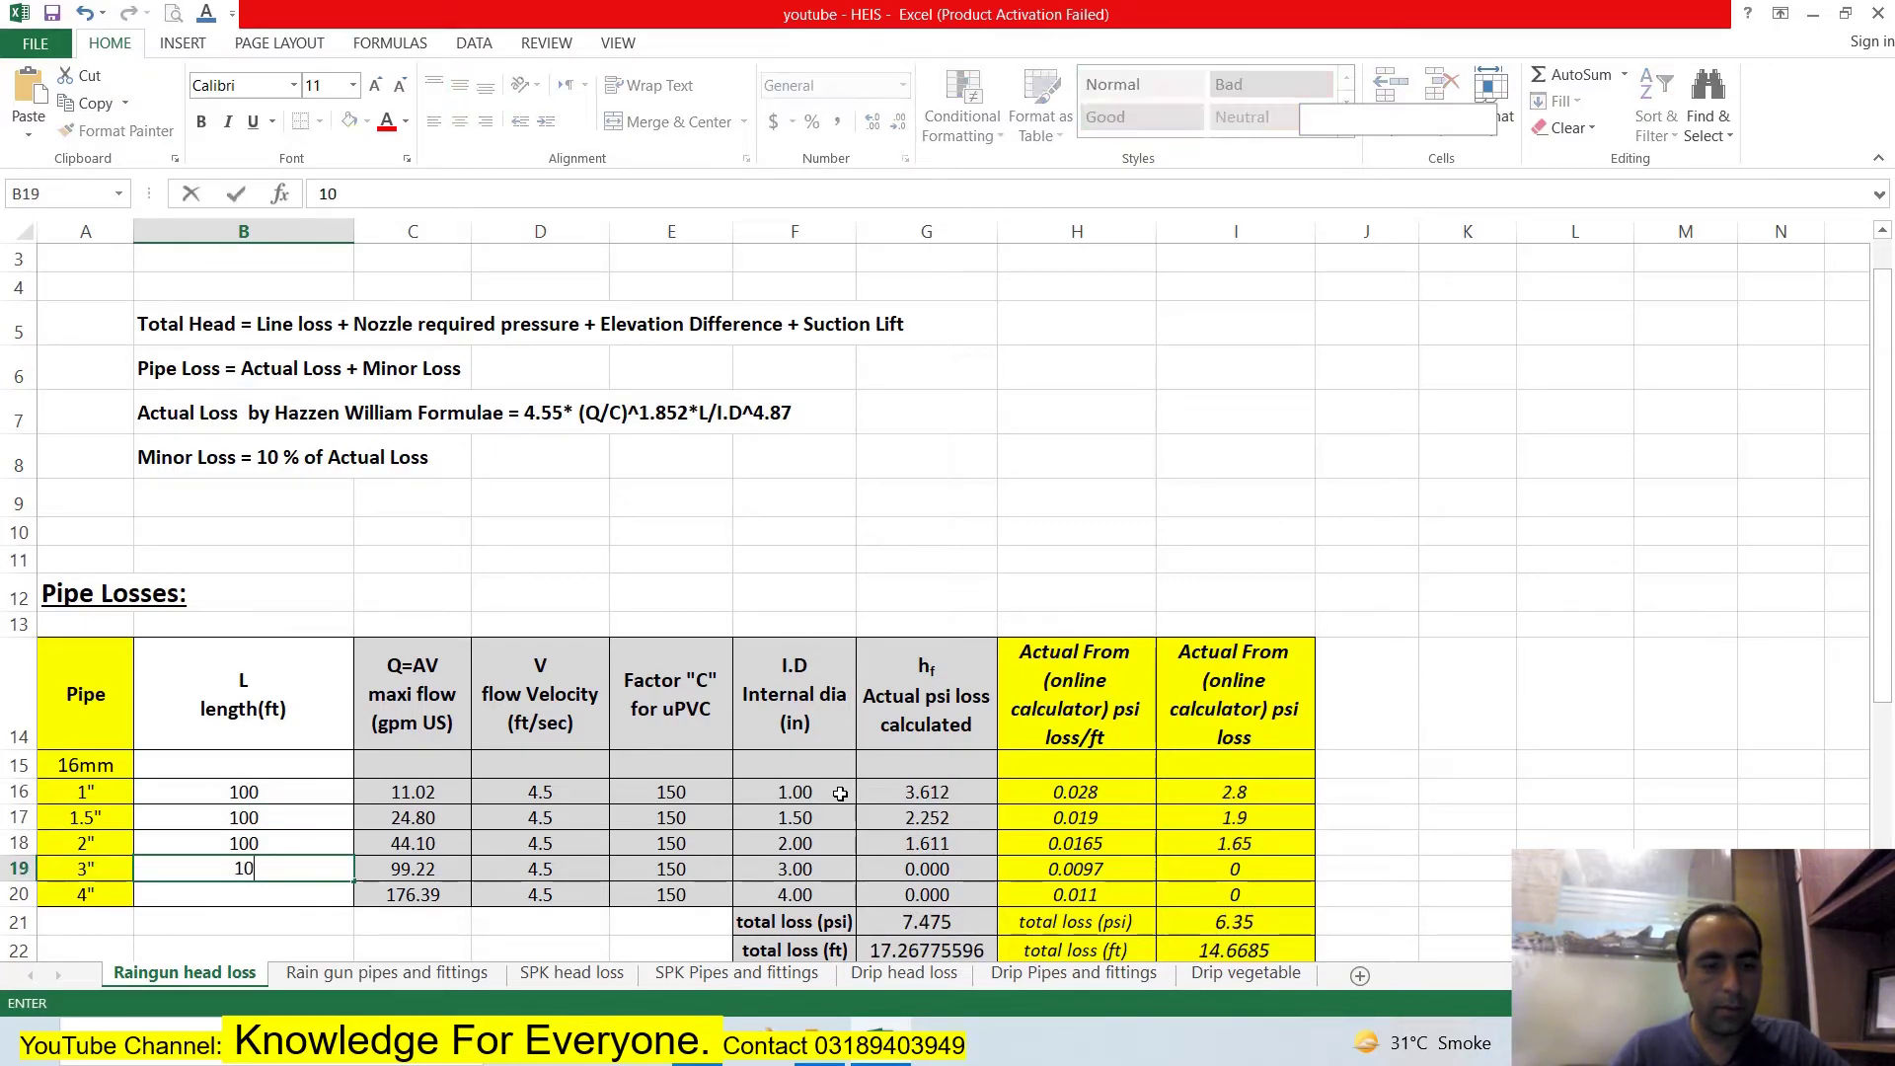
pyautogui.write('100')
pyautogui.press('Return')
pyautogui.write('100')
pyautogui.press('Return')
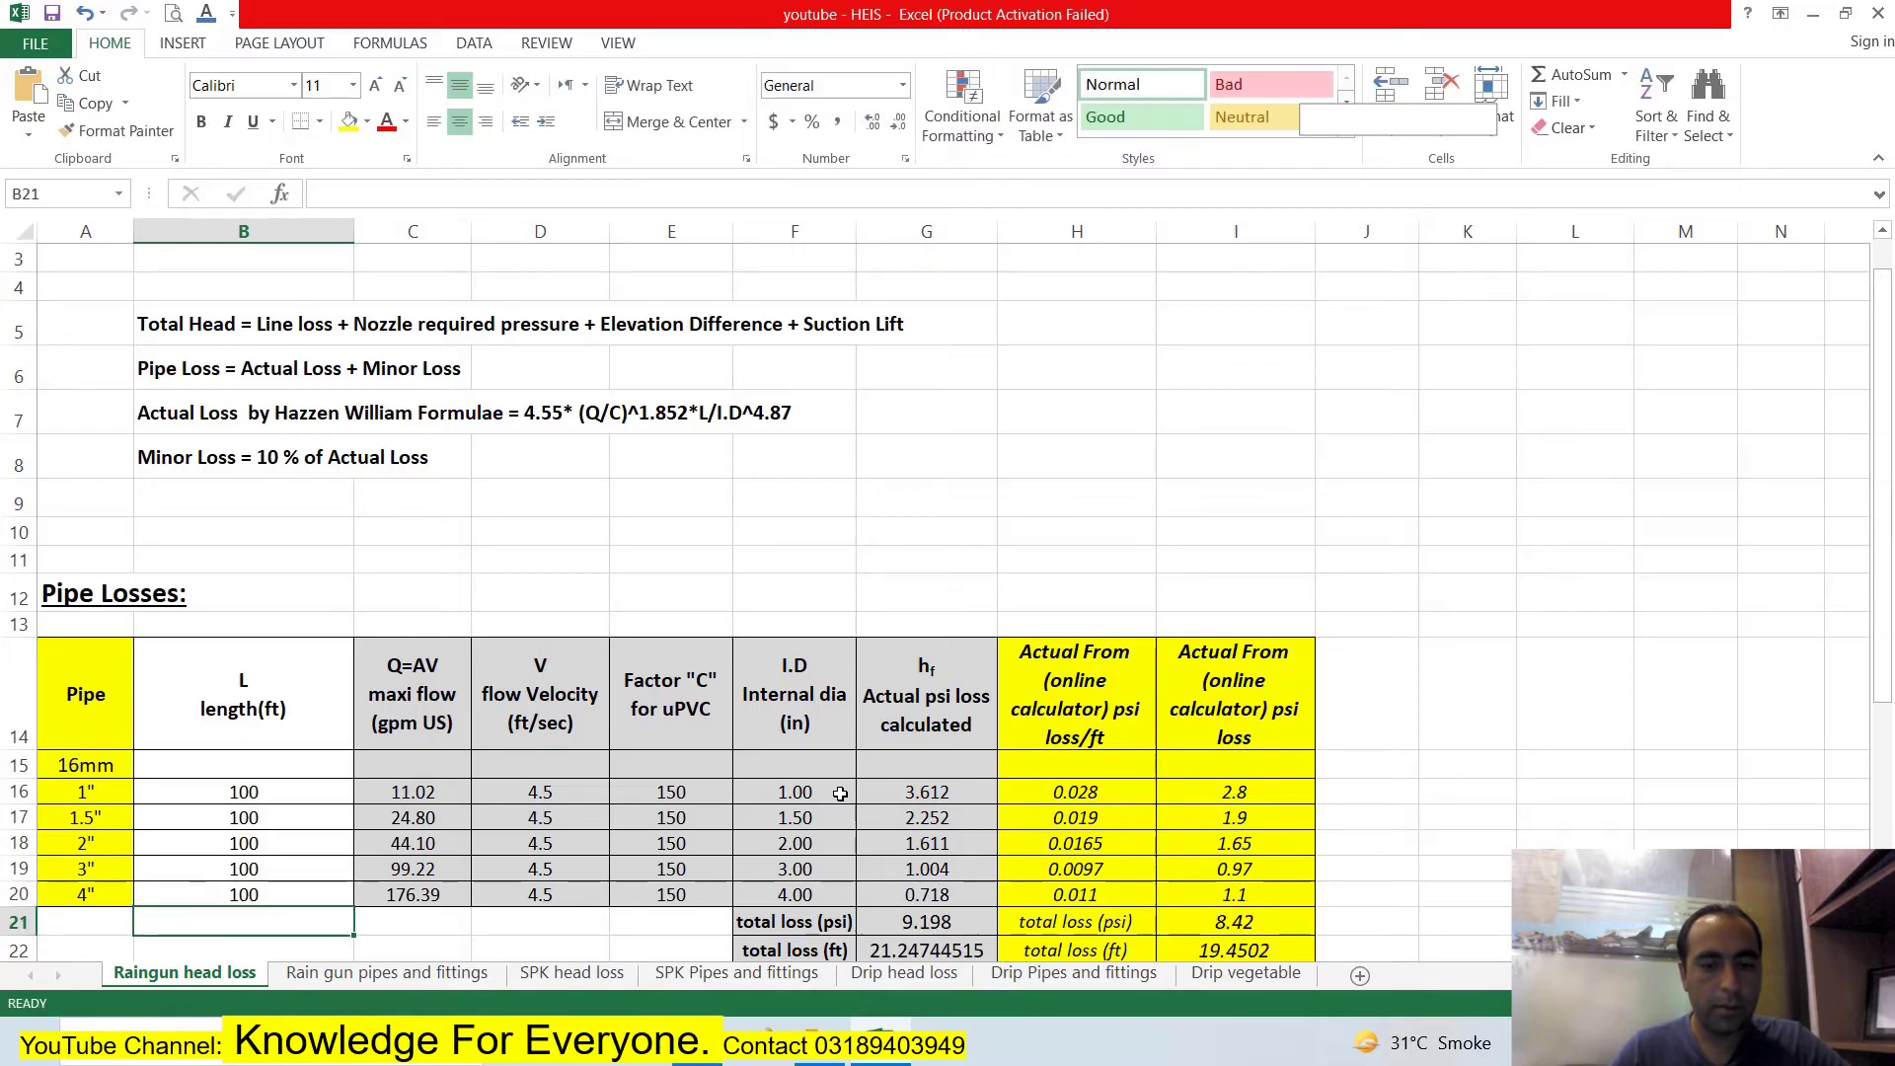
# Check the calculated psi loss formulas in G16:G20 for every pipe size.
pyautogui.press('Up')
pyautogui.press('Right')
pyautogui.press('Right')
pyautogui.press('Right')
pyautogui.press('Right')
pyautogui.press('Right')
pyautogui.press('Up')
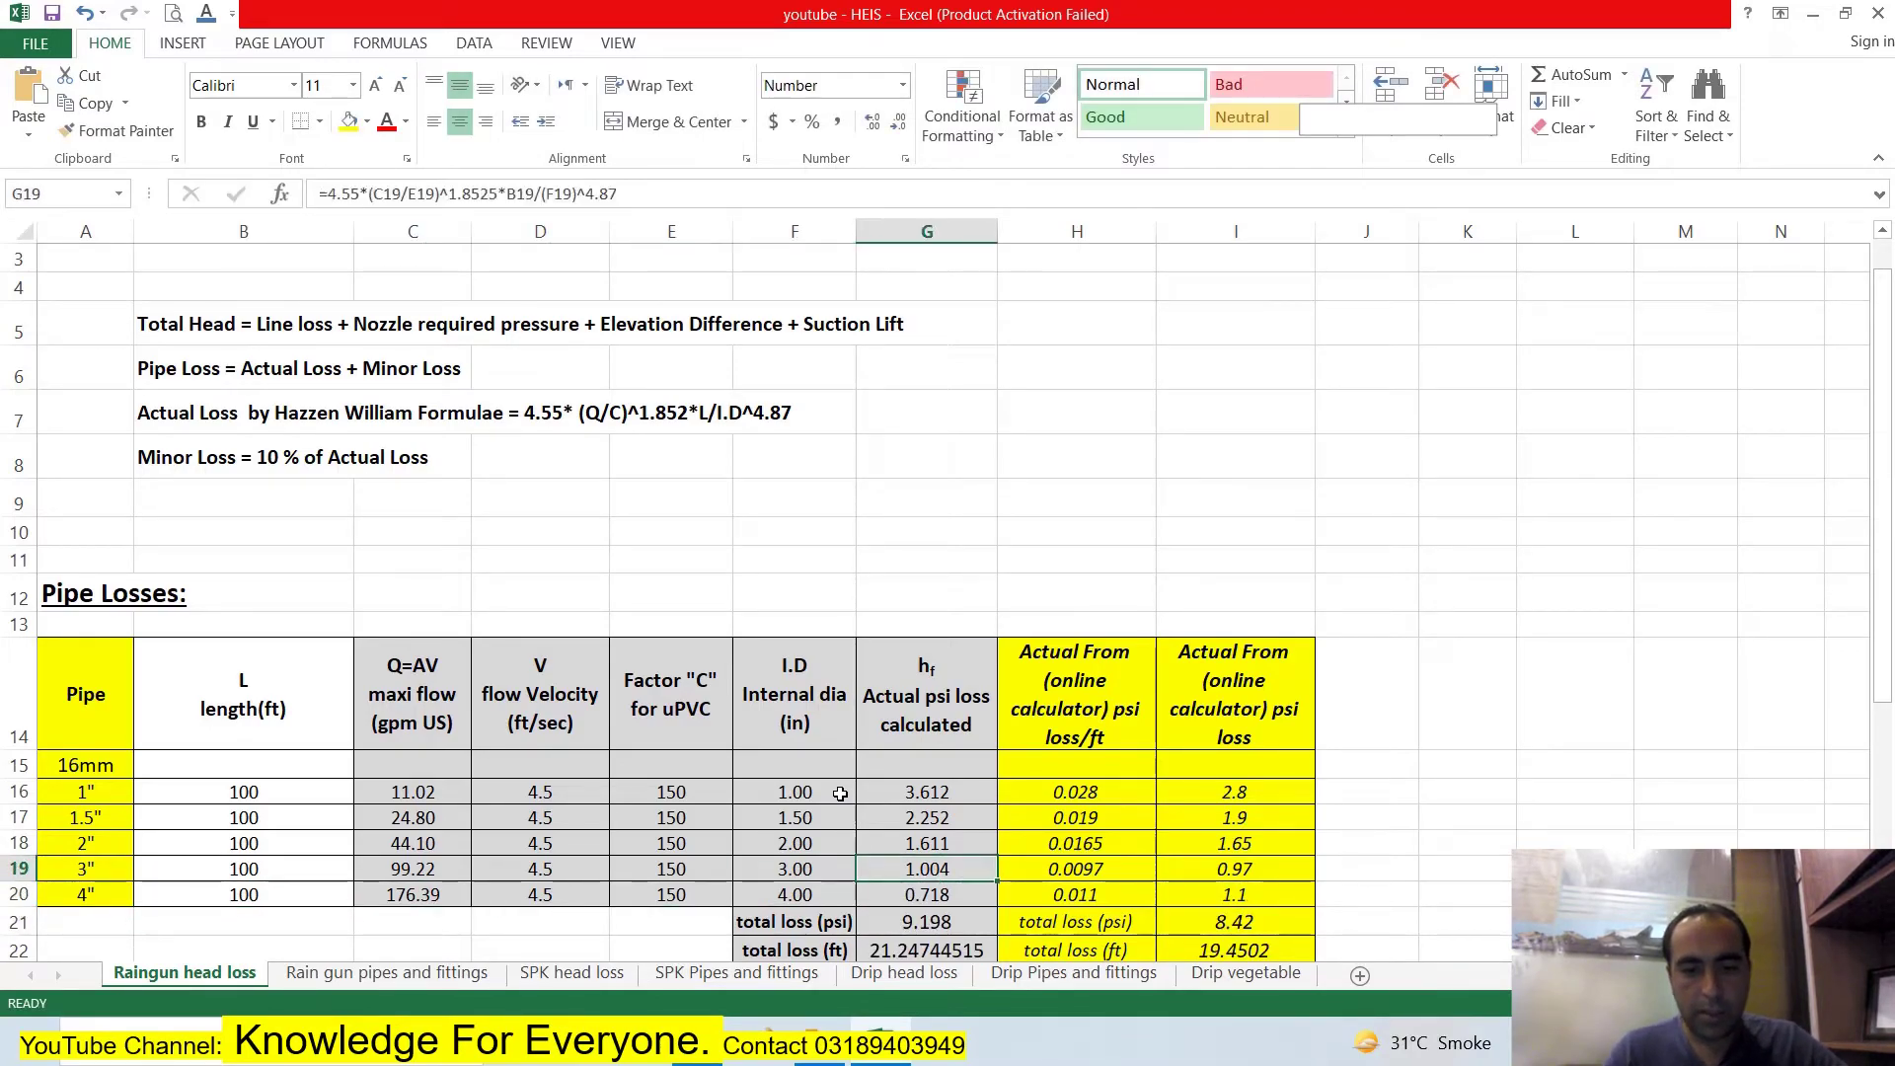
pyautogui.press('Right')
pyautogui.press('Up')
pyautogui.press('Left')
pyautogui.press('Up')
pyautogui.press('Up')
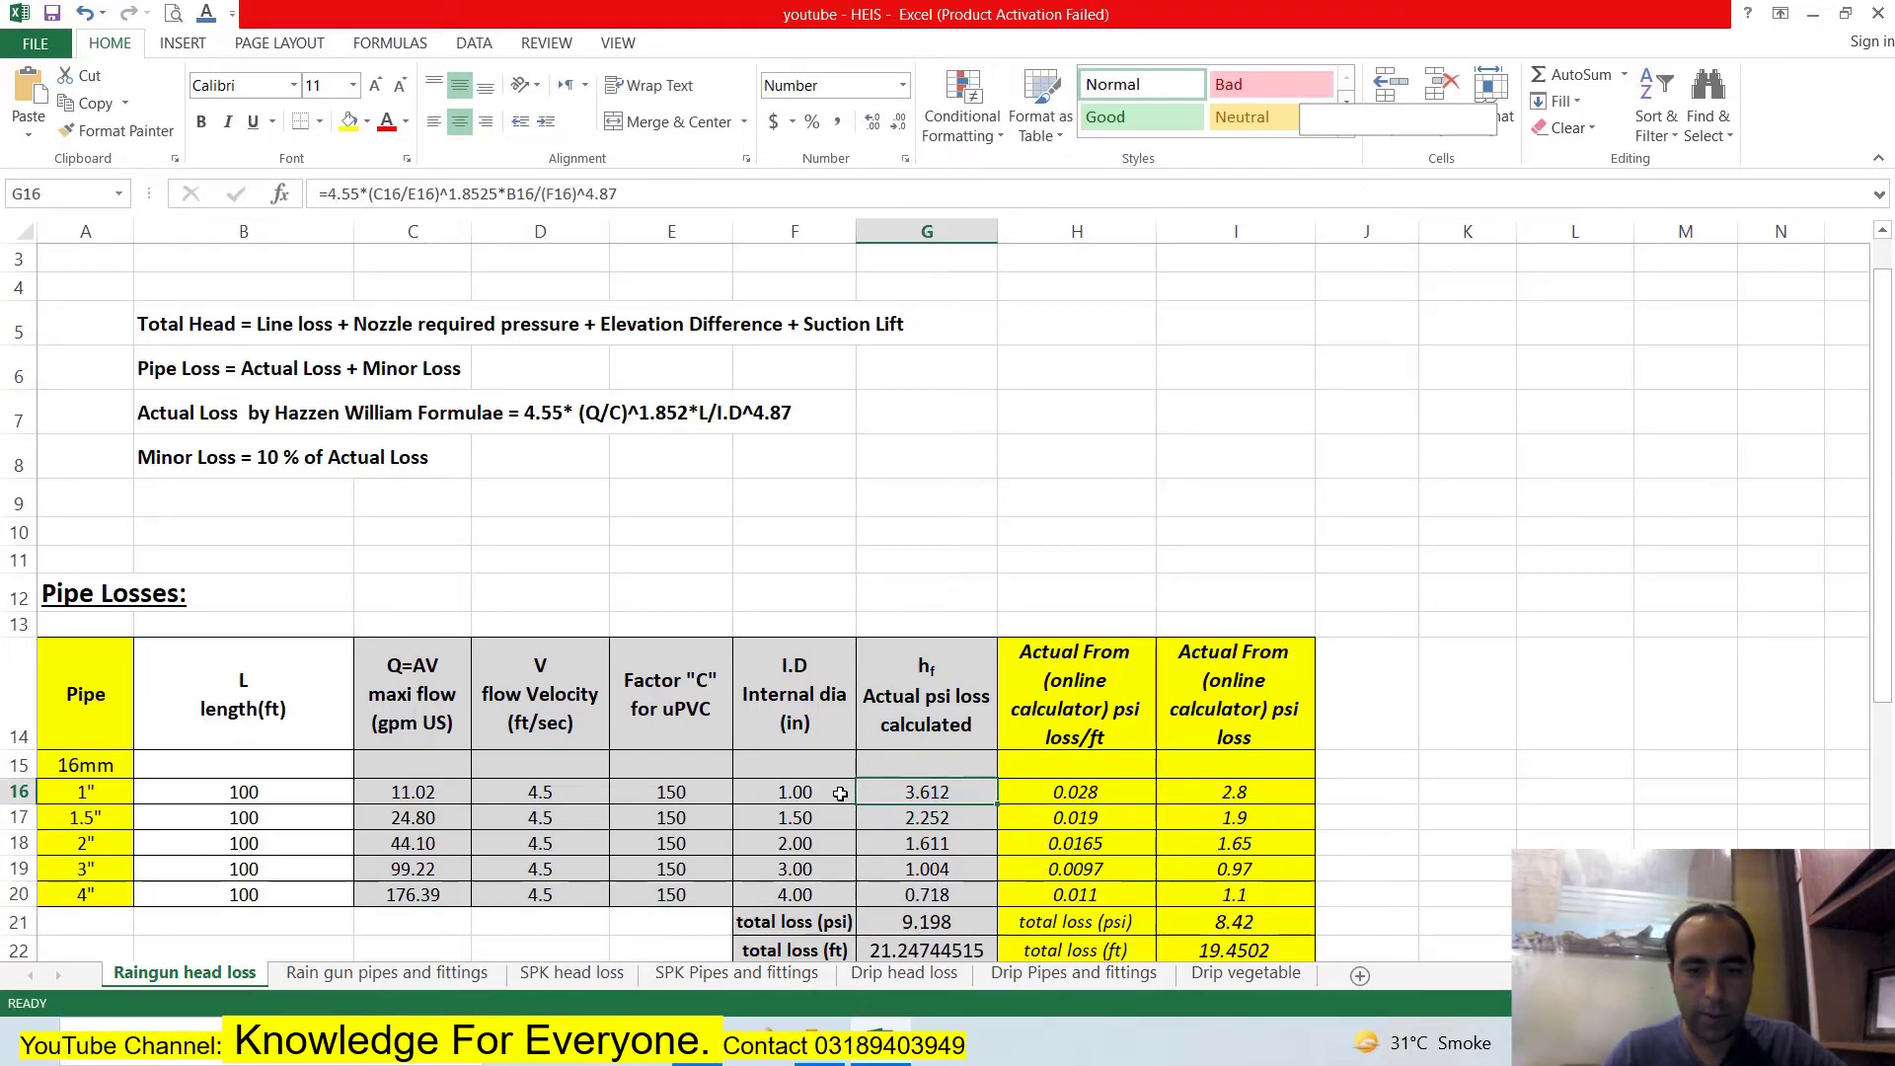
pyautogui.press('Down')
pyautogui.press('Down')
pyautogui.press('Down')
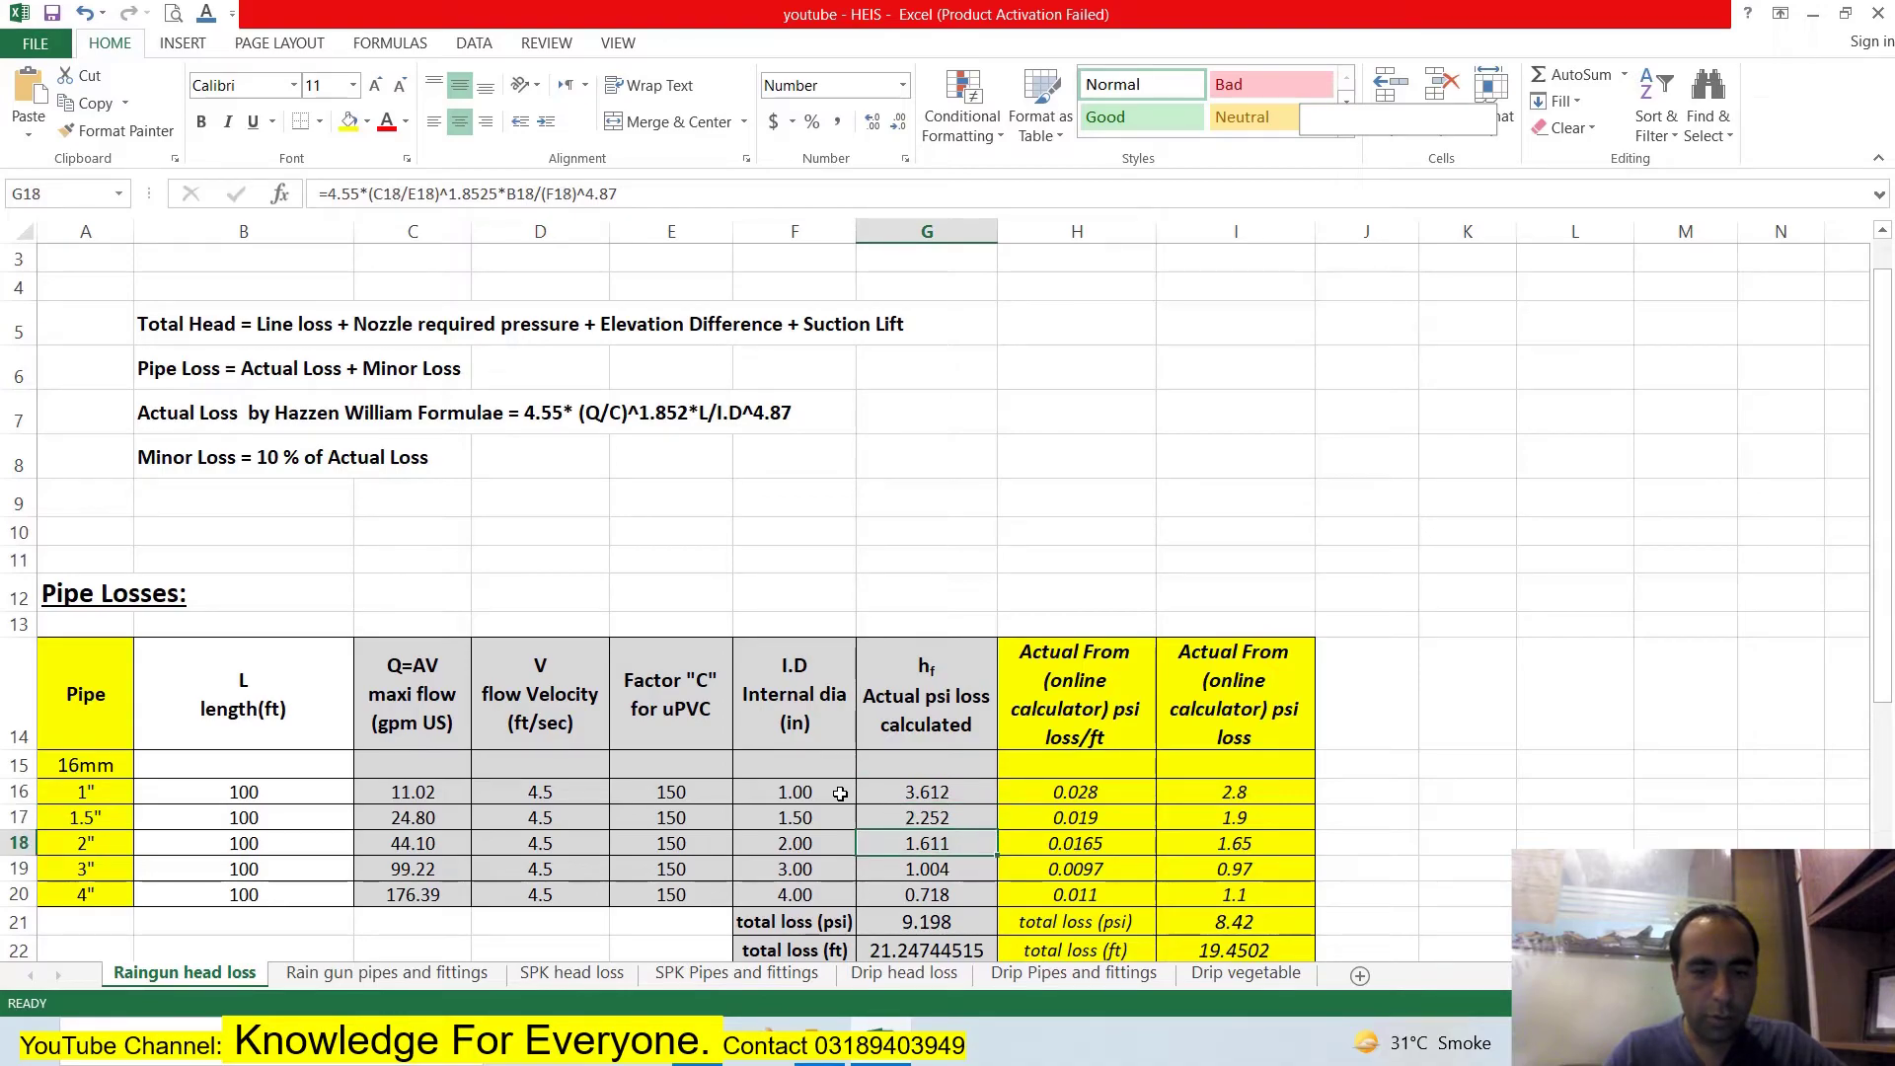
pyautogui.press('Down')
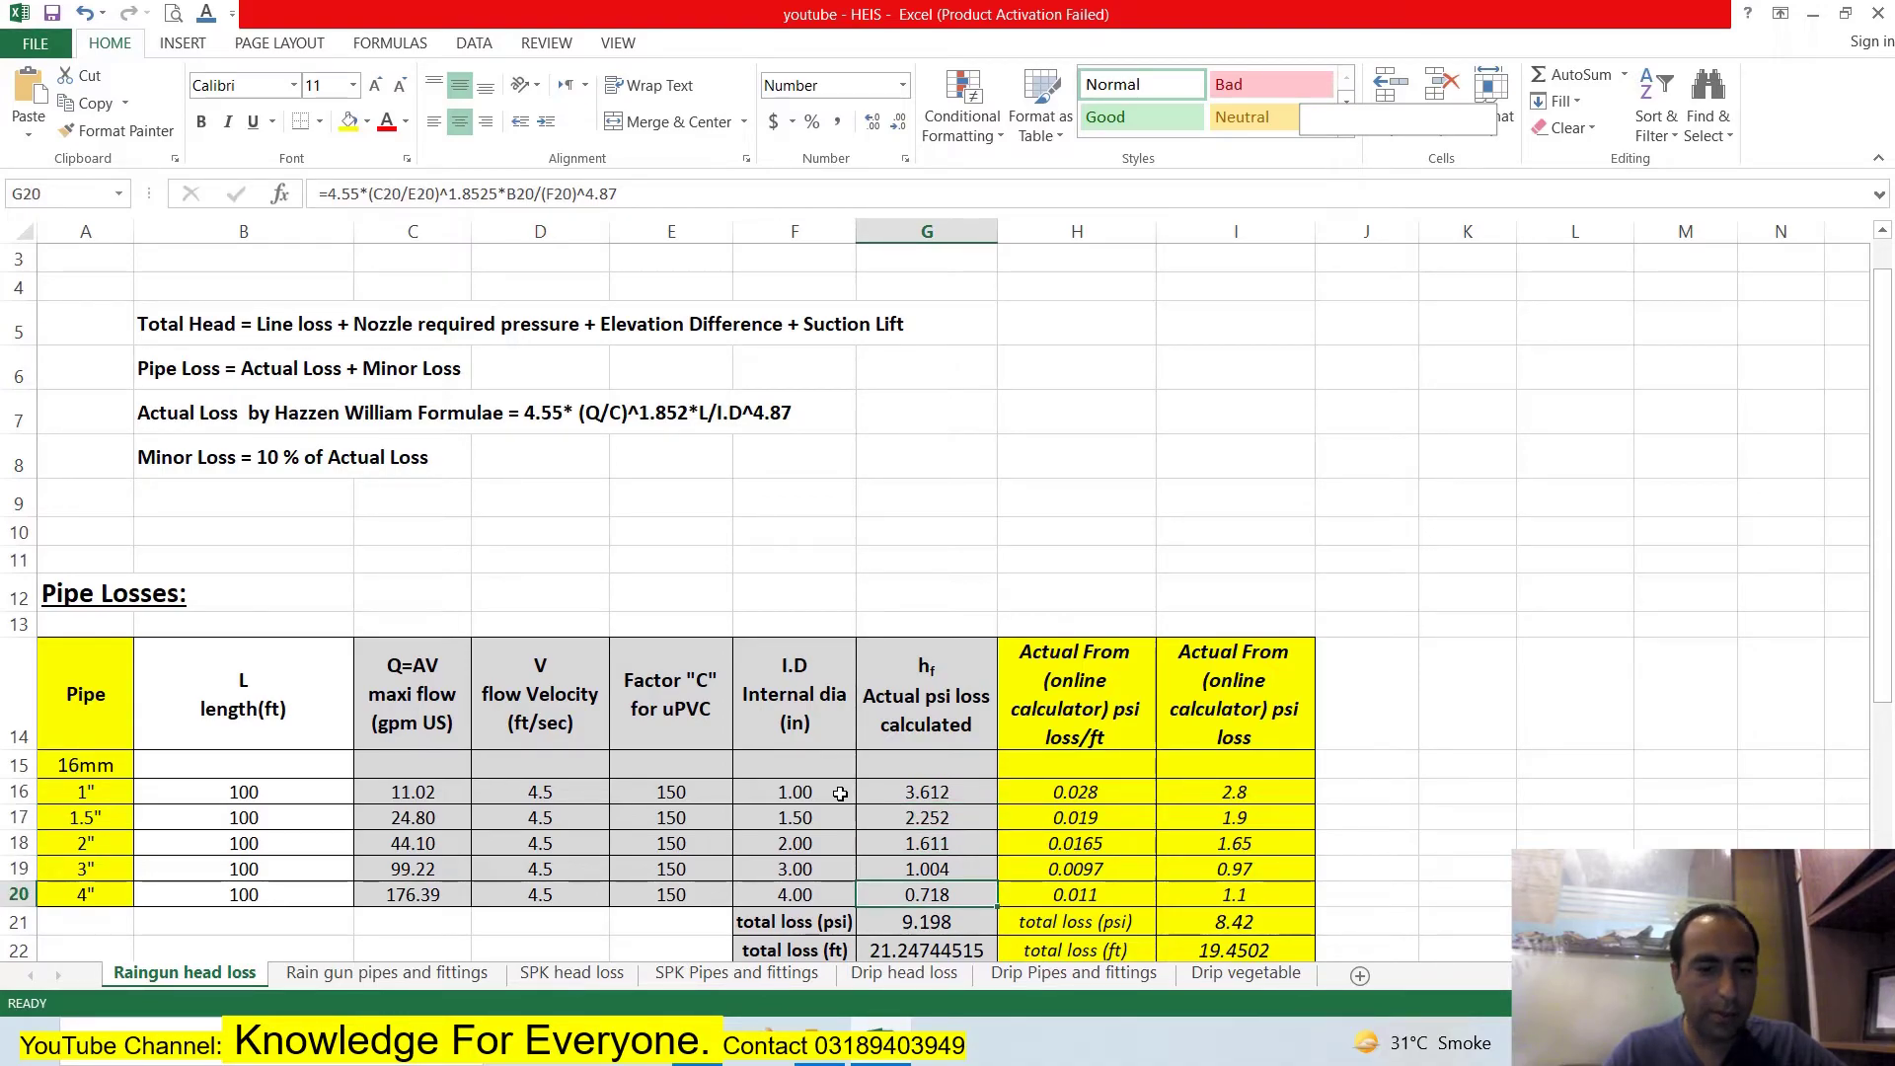
# Compare the calculated psi losses in column G with the online calculator losses in columns H and I.
pyautogui.press('Left')
pyautogui.press('Left')
pyautogui.press('Right')
pyautogui.press('Right')
pyautogui.press('Right')
pyautogui.press('Right')
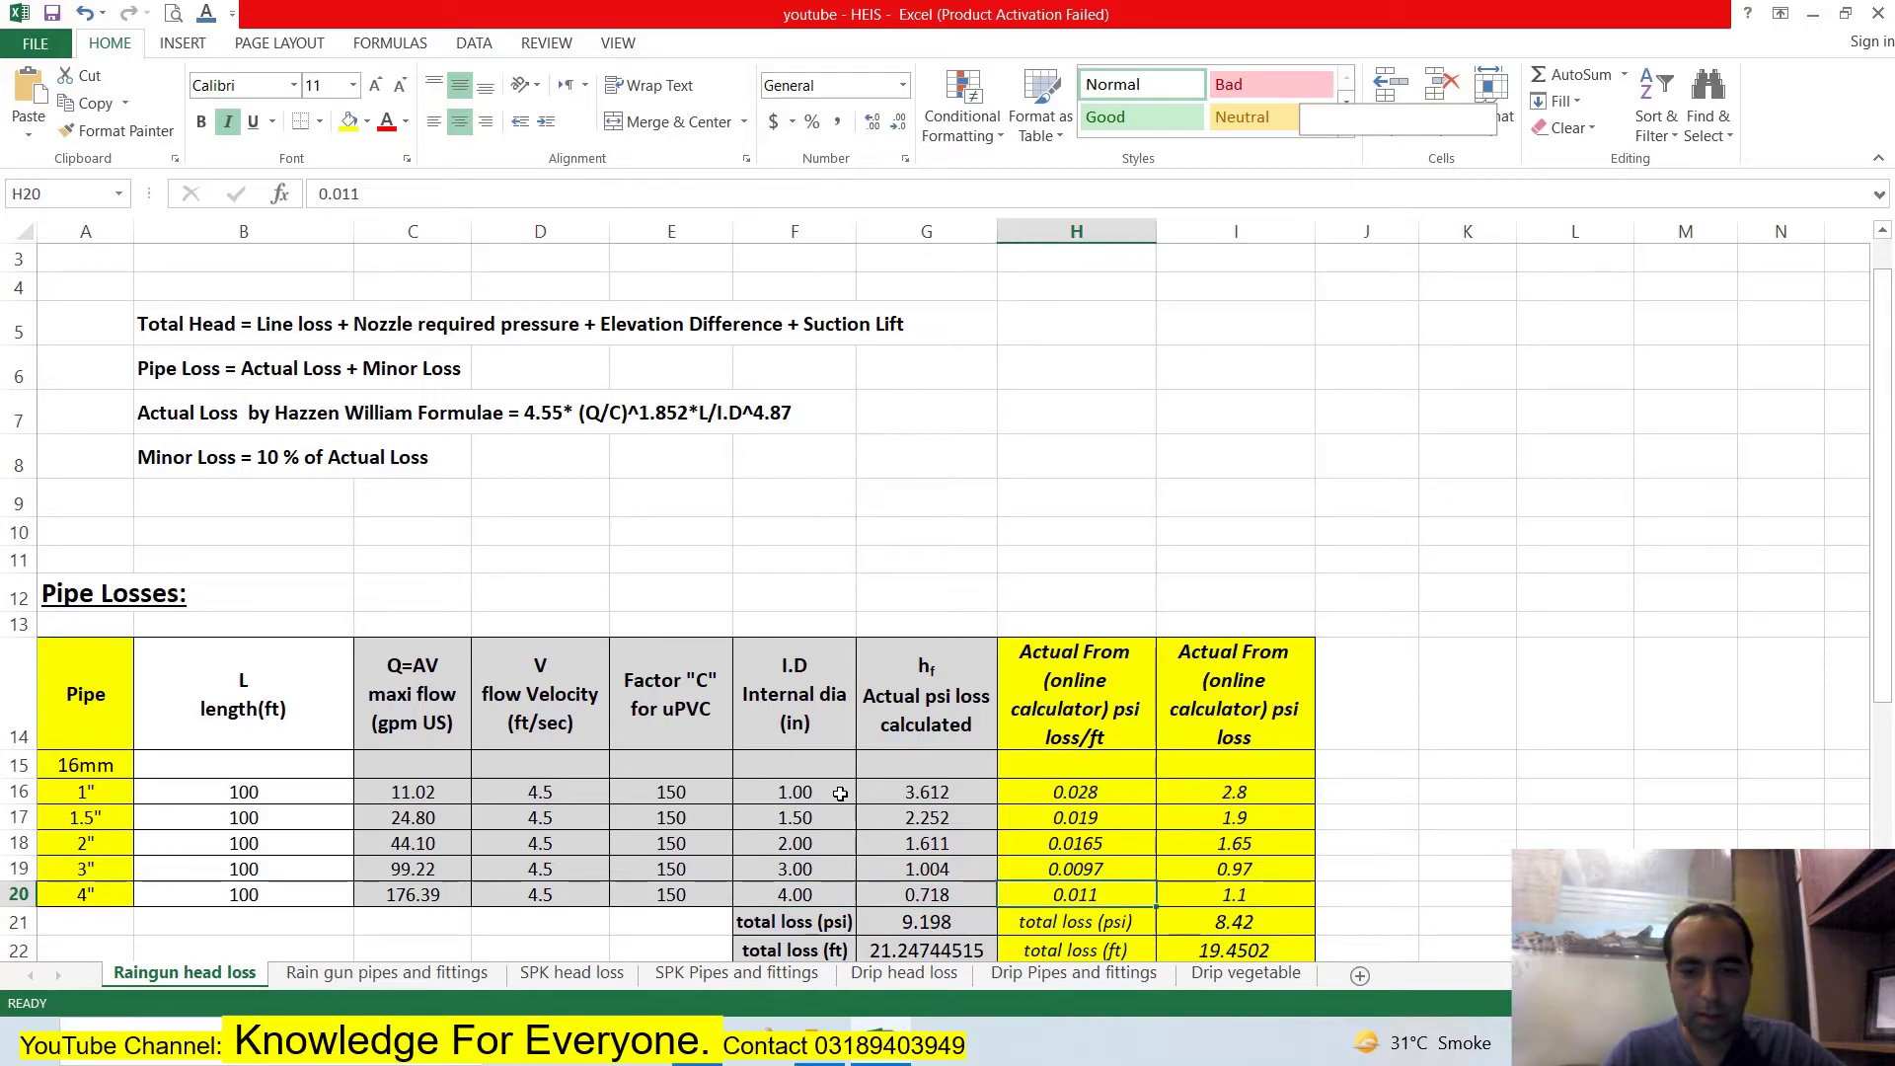
pyautogui.press('Up')
pyautogui.press('Up')
pyautogui.press('Up')
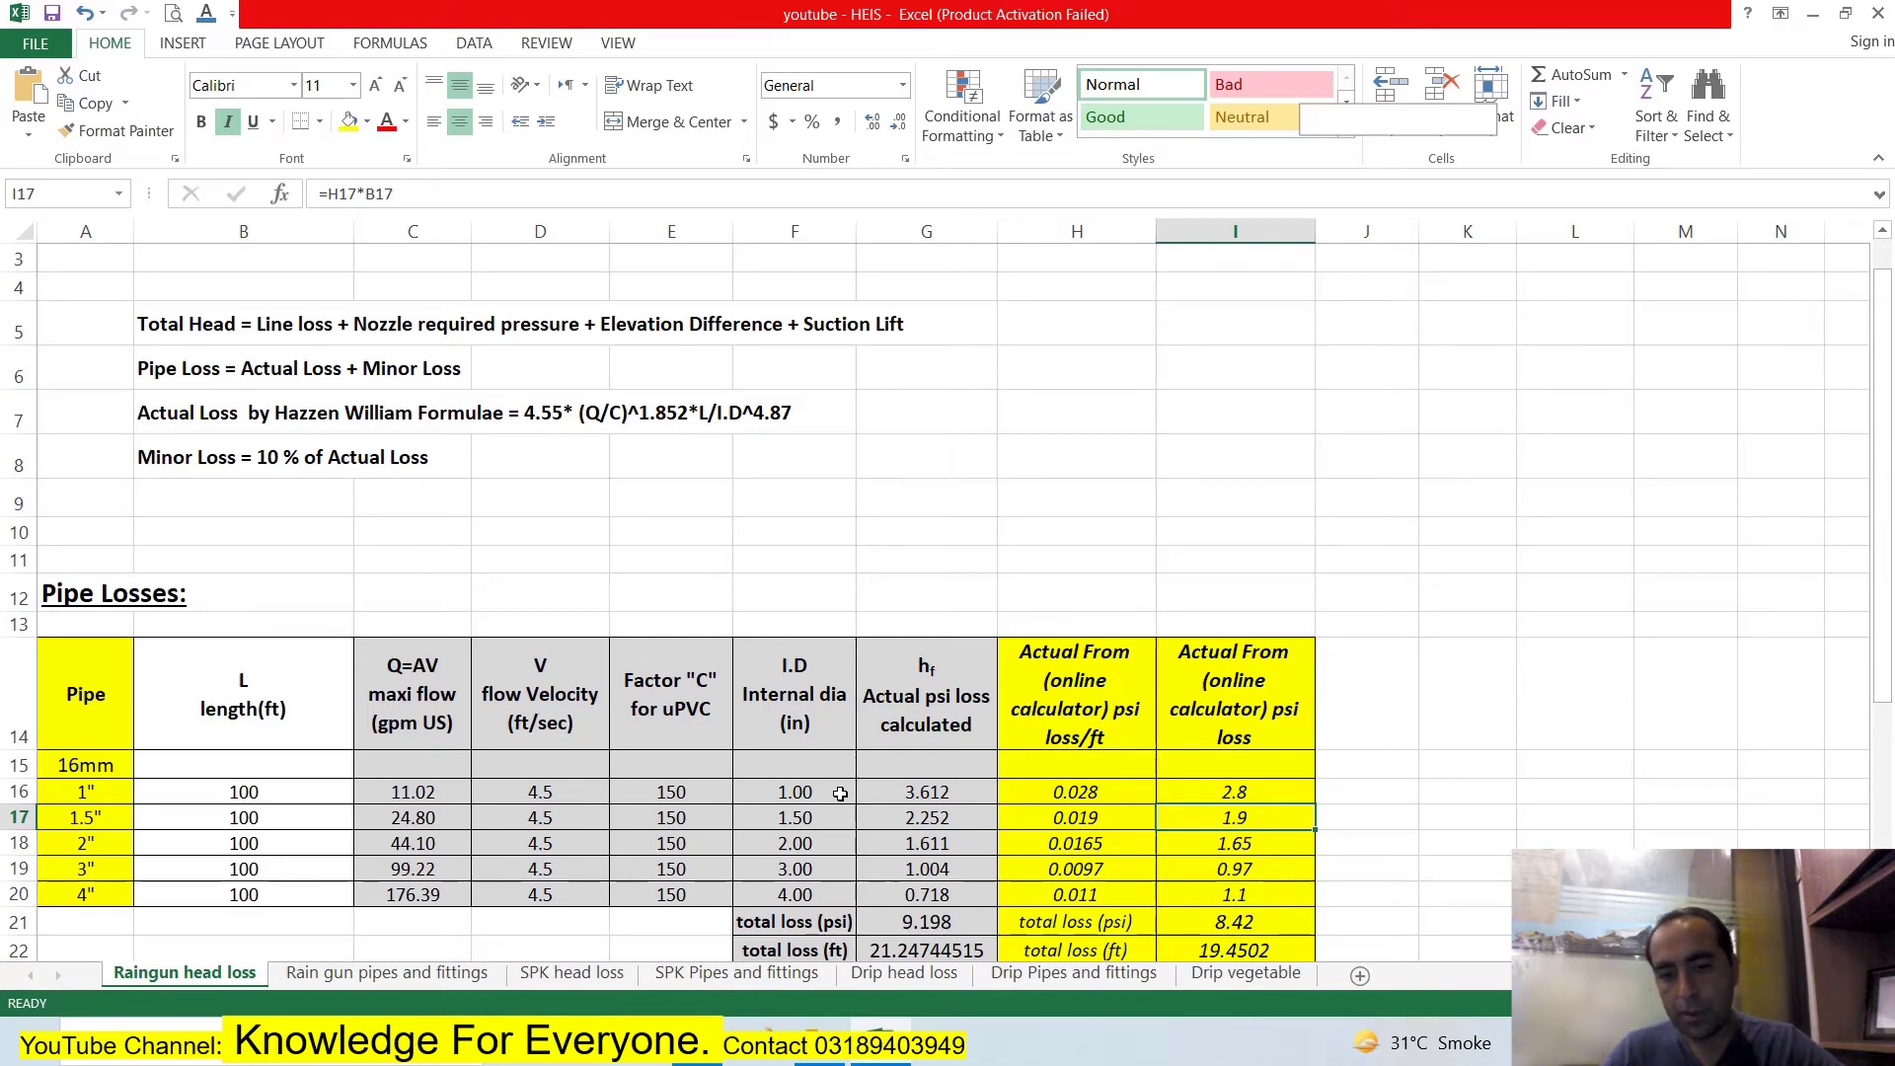
pyautogui.press('Up')
pyautogui.press('Left')
pyautogui.press('Left')
pyautogui.press('Left')
pyautogui.press('Left')
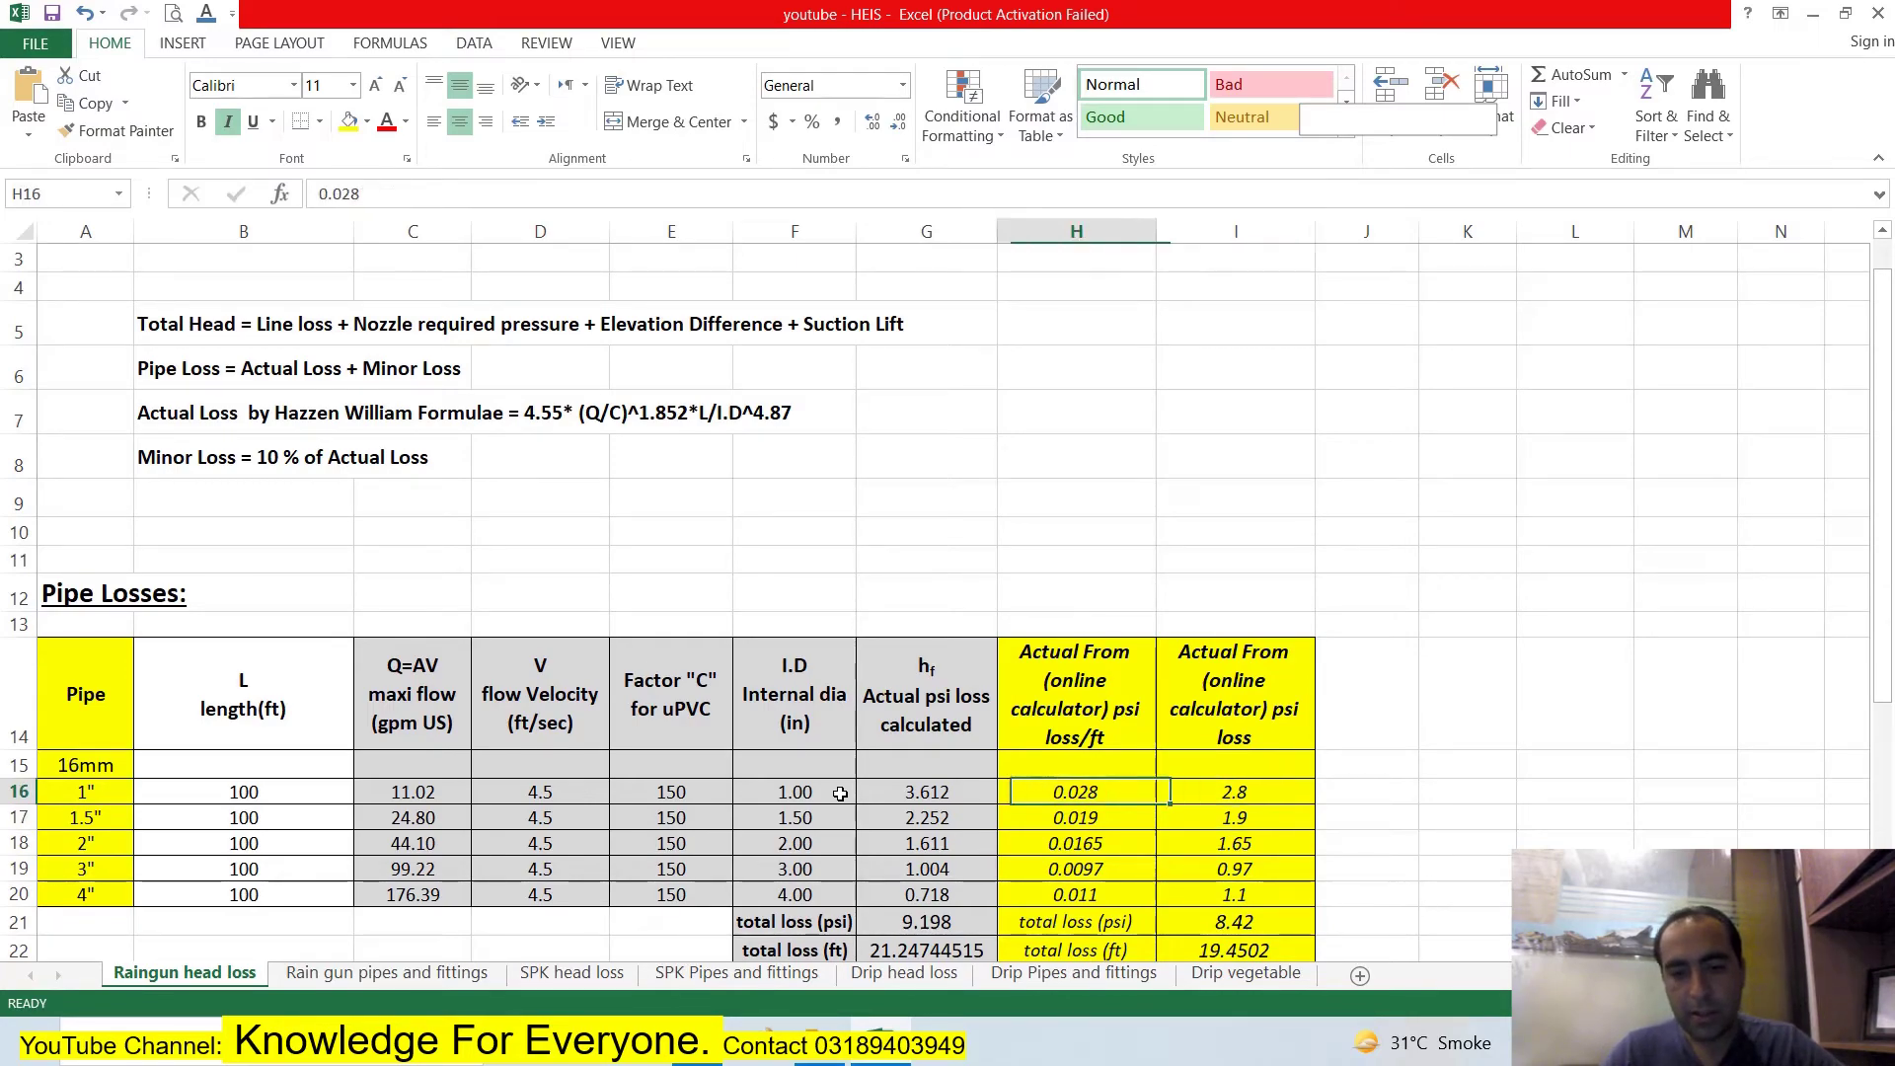
pyautogui.press('Left')
pyautogui.press('Left')
pyautogui.press('Left')
pyautogui.press('Right')
pyautogui.press('Right')
pyautogui.press('Right')
pyautogui.press('Right')
pyautogui.press('Right')
pyautogui.press('Right')
pyautogui.press('Right')
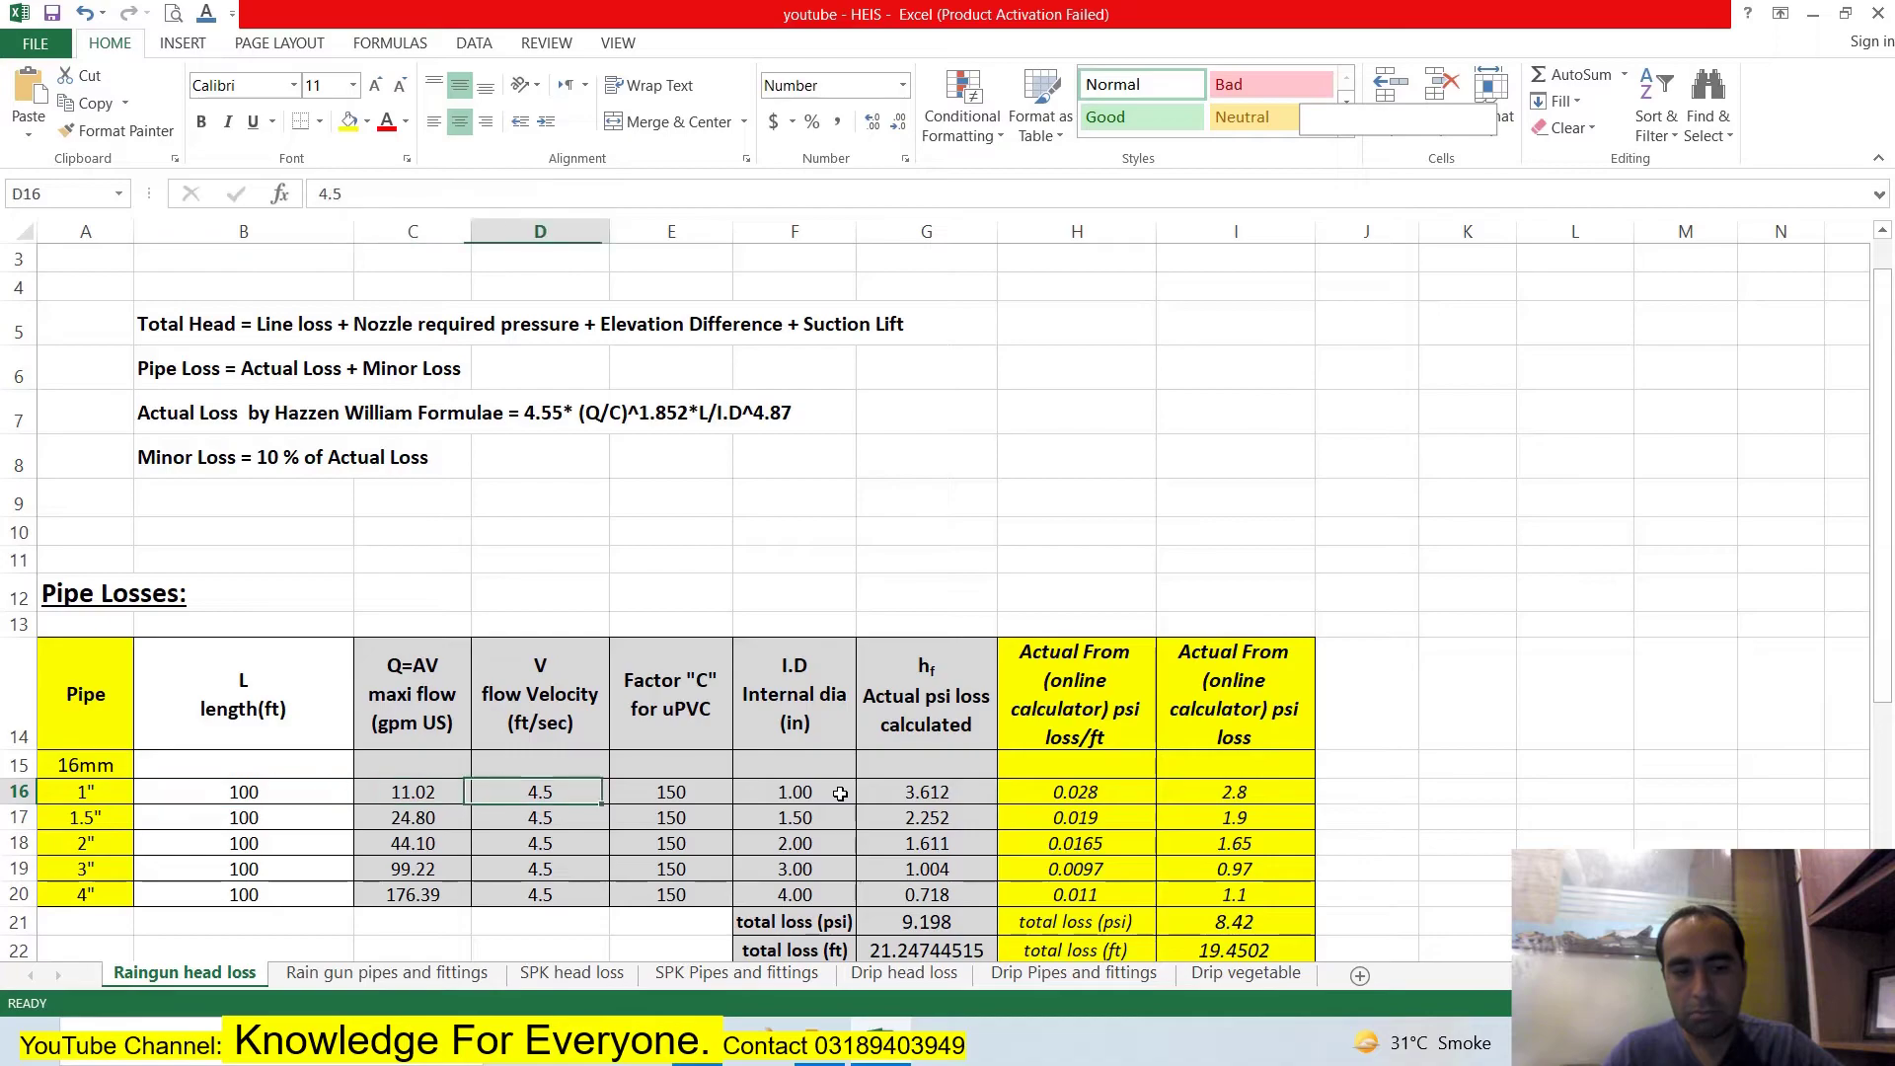
pyautogui.press('Left')
pyautogui.press('Right')
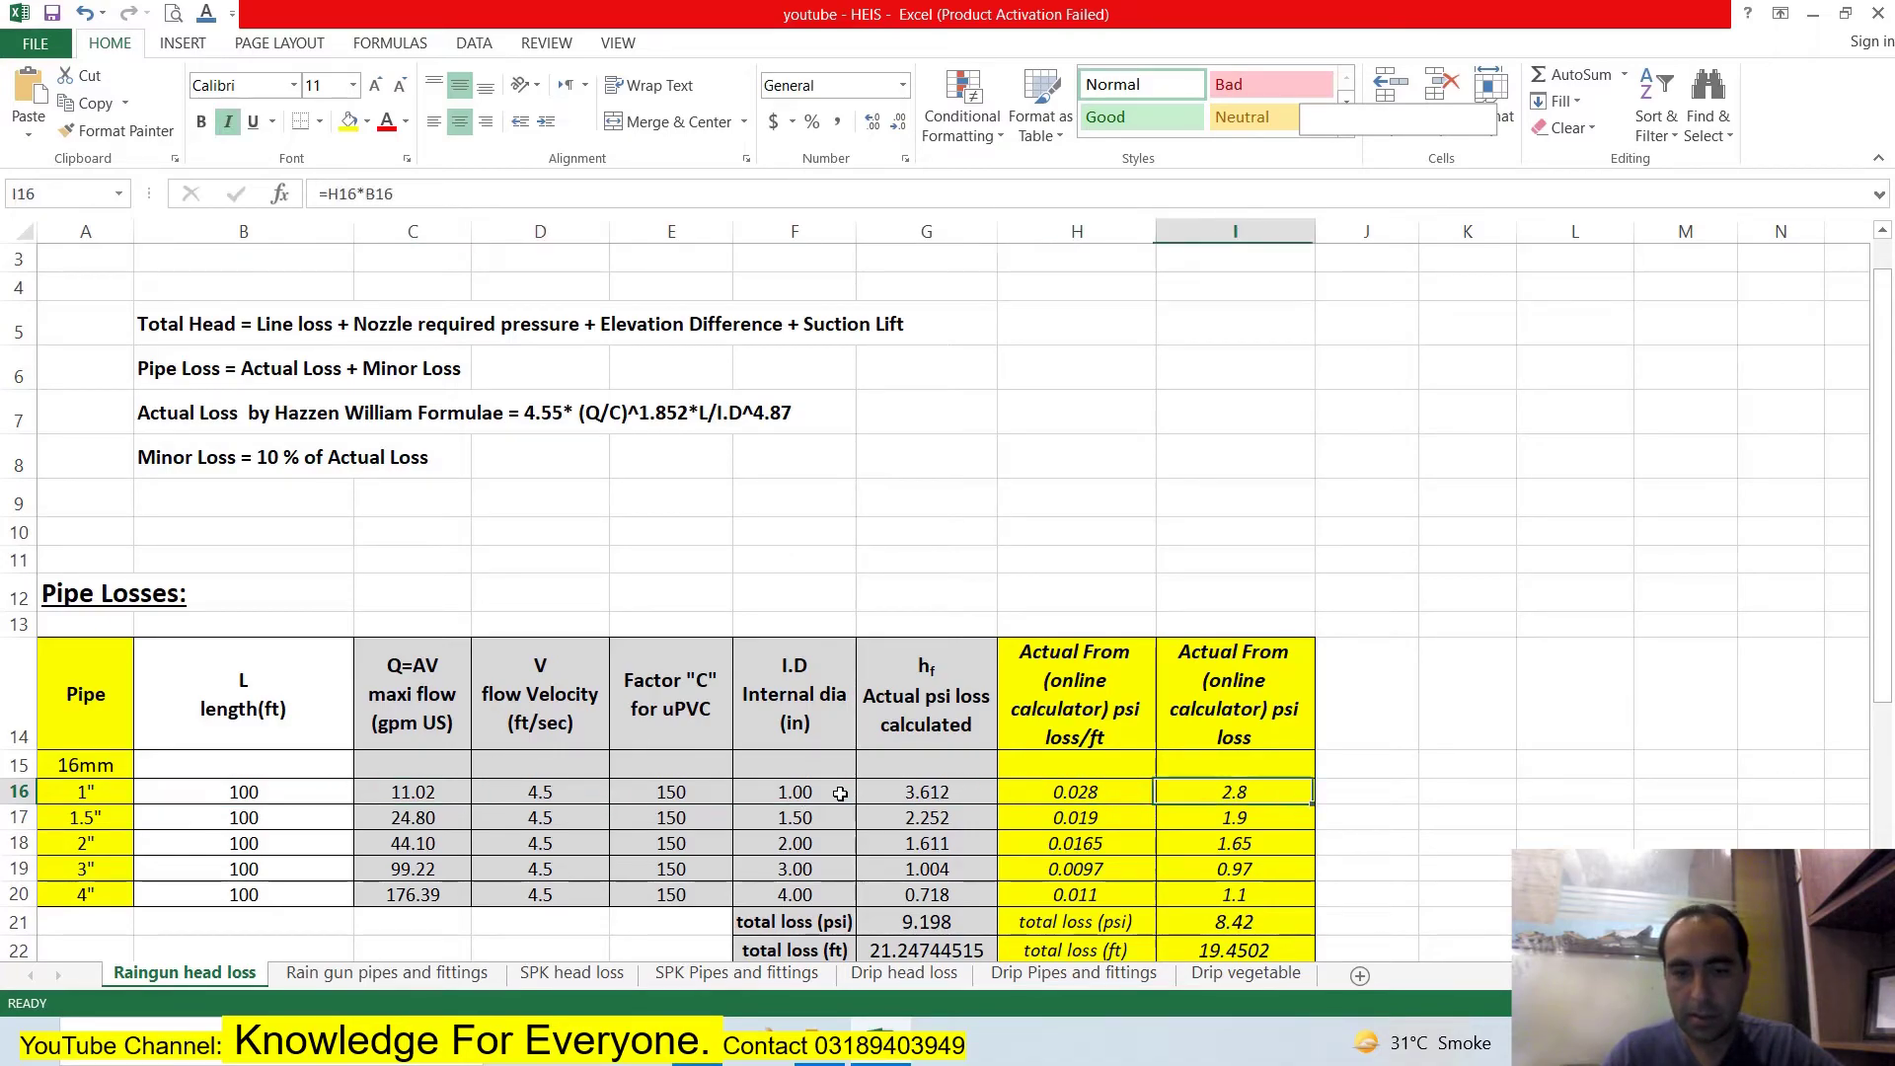
pyautogui.press('Up')
pyautogui.press('Left')
pyautogui.press('Left')
pyautogui.press('Down')
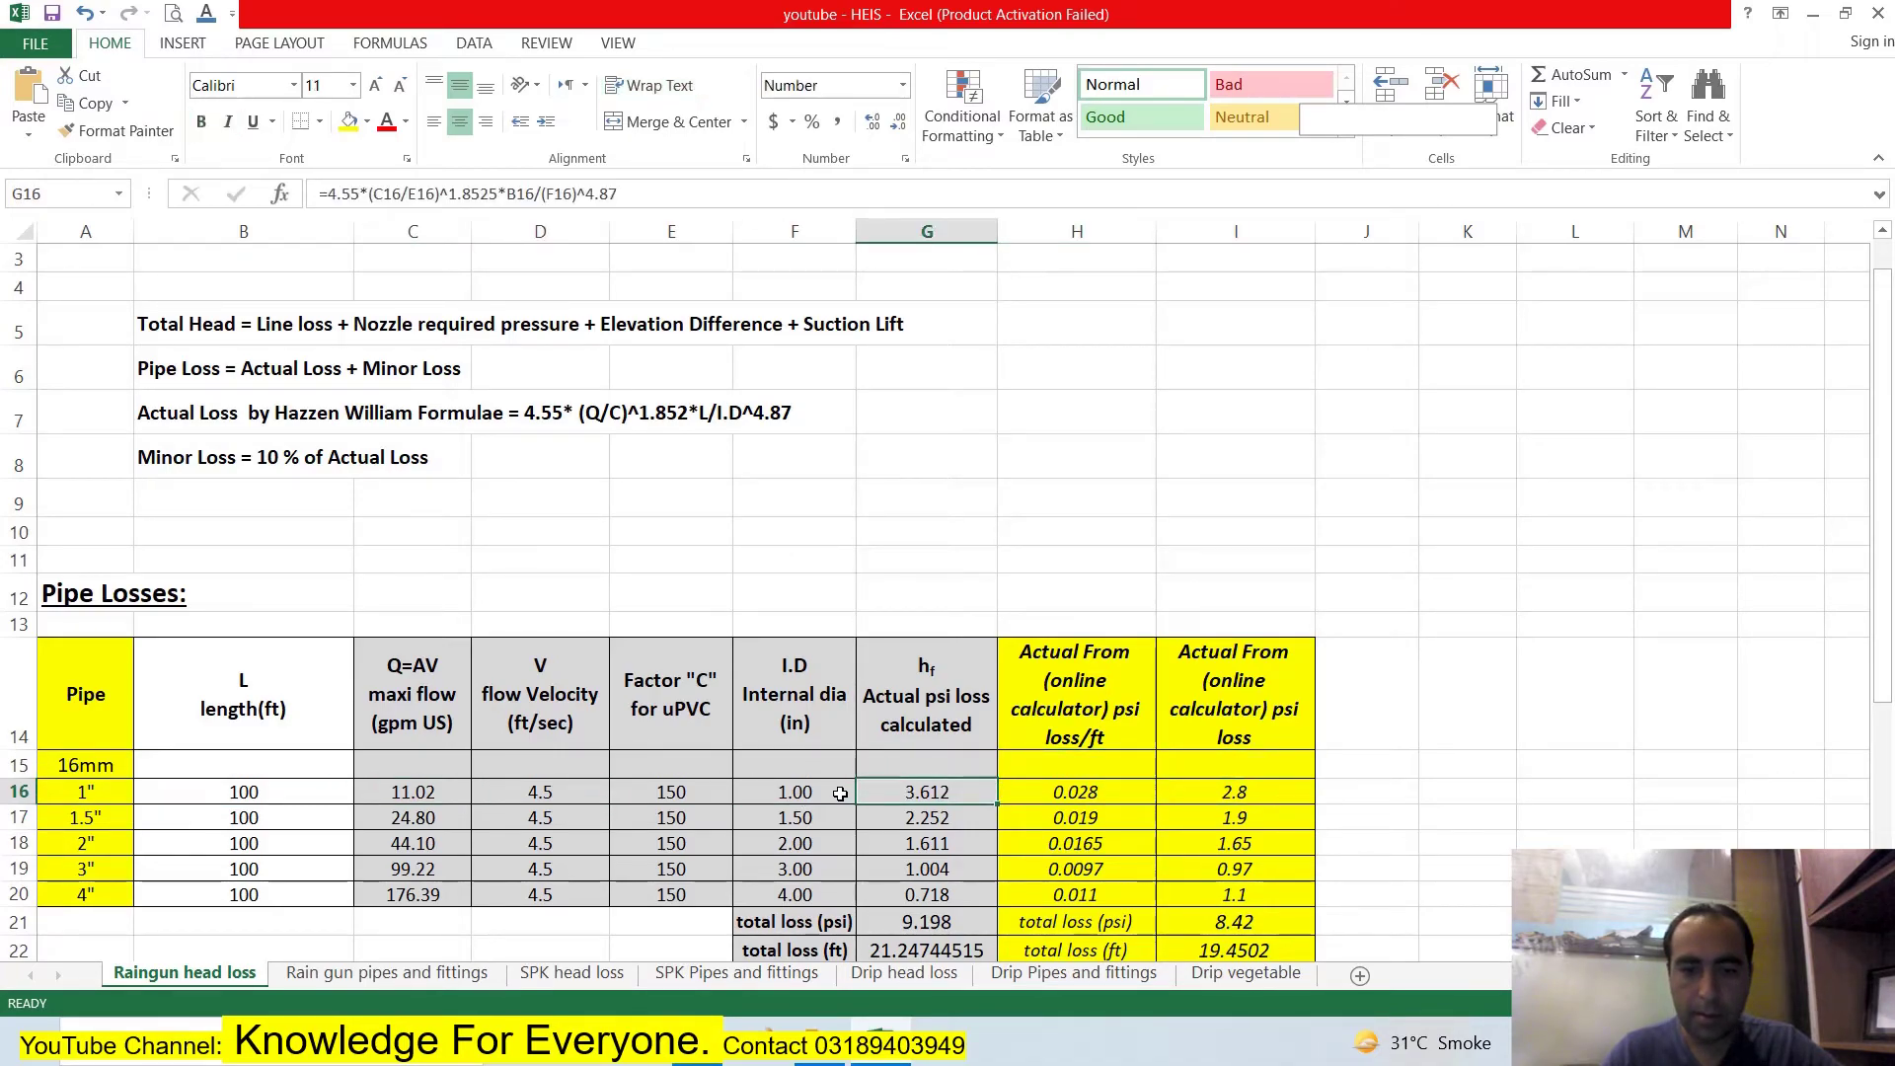
pyautogui.press('Down')
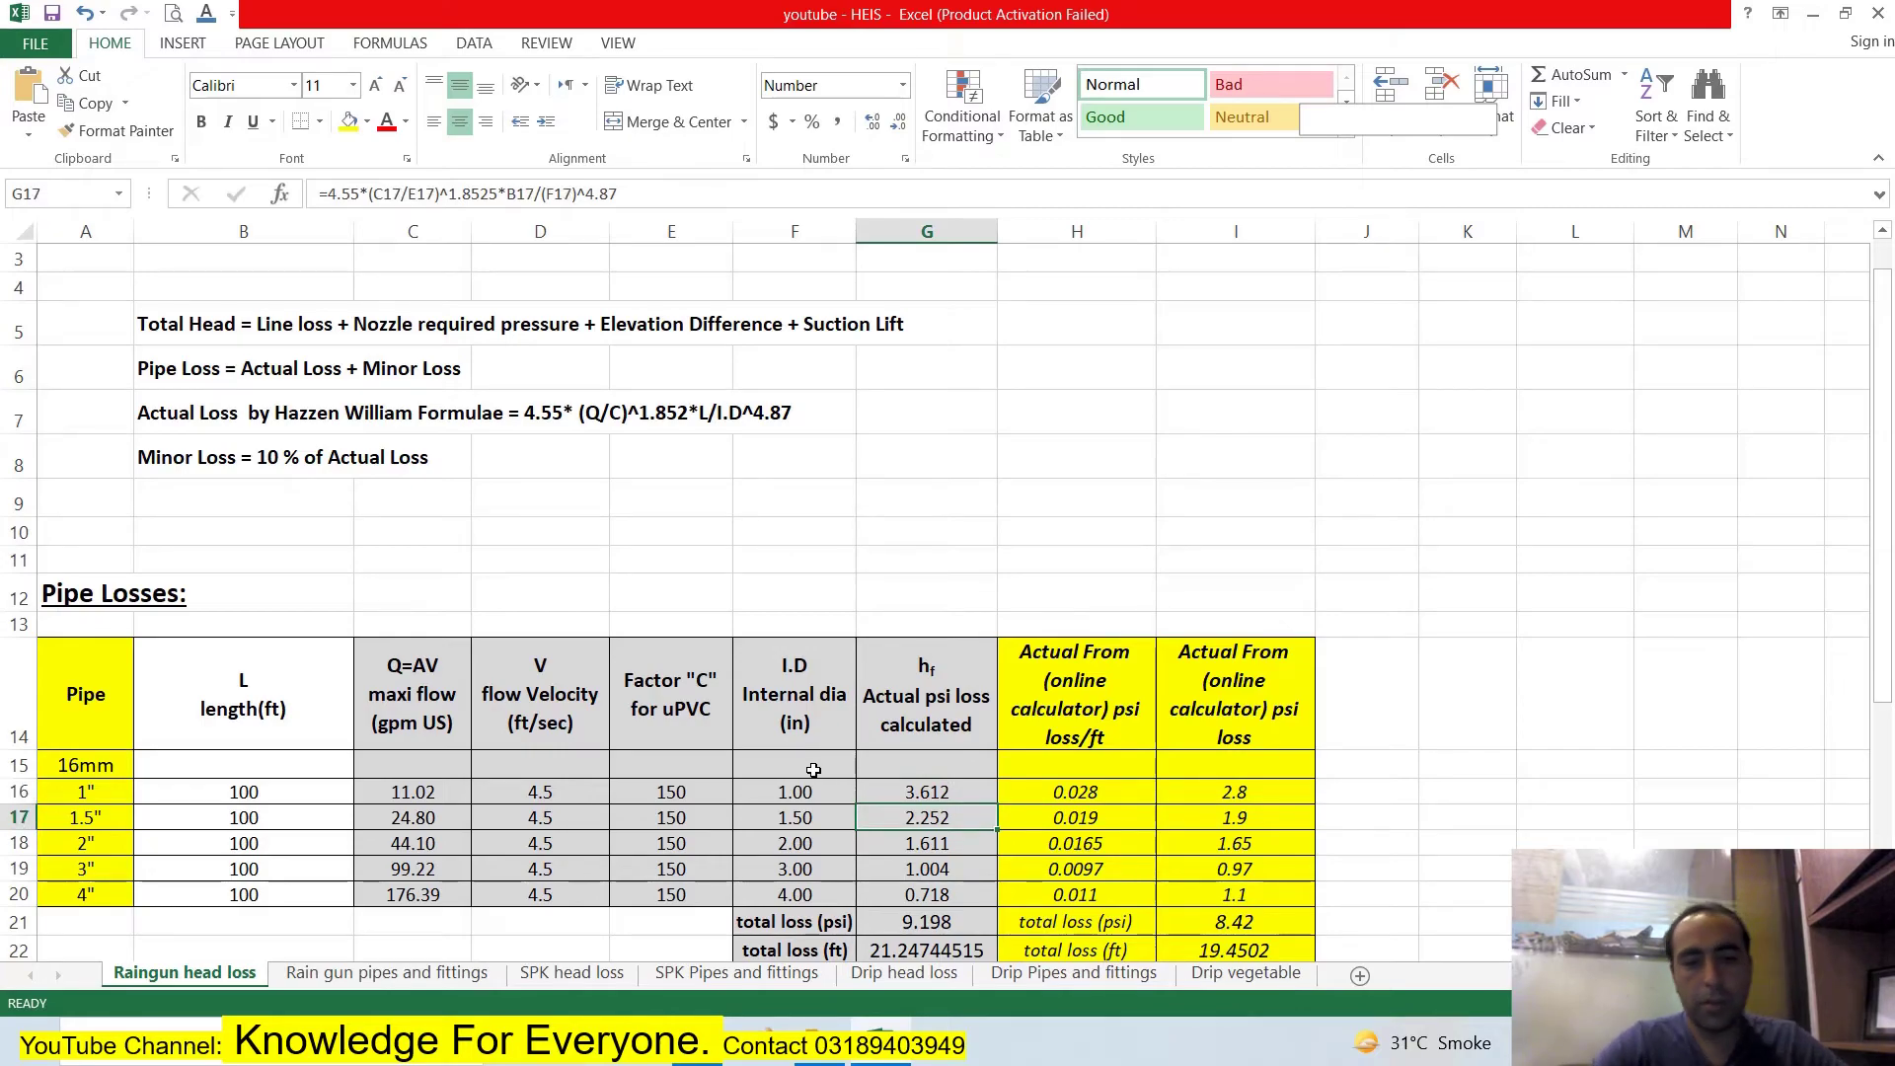
# Examine the total loss (ft) formula in G22 and the line loss rows of the Total Head table.
pyautogui.scroll(-3, 832, 689)
pyautogui.scroll(-3, 484, 610)
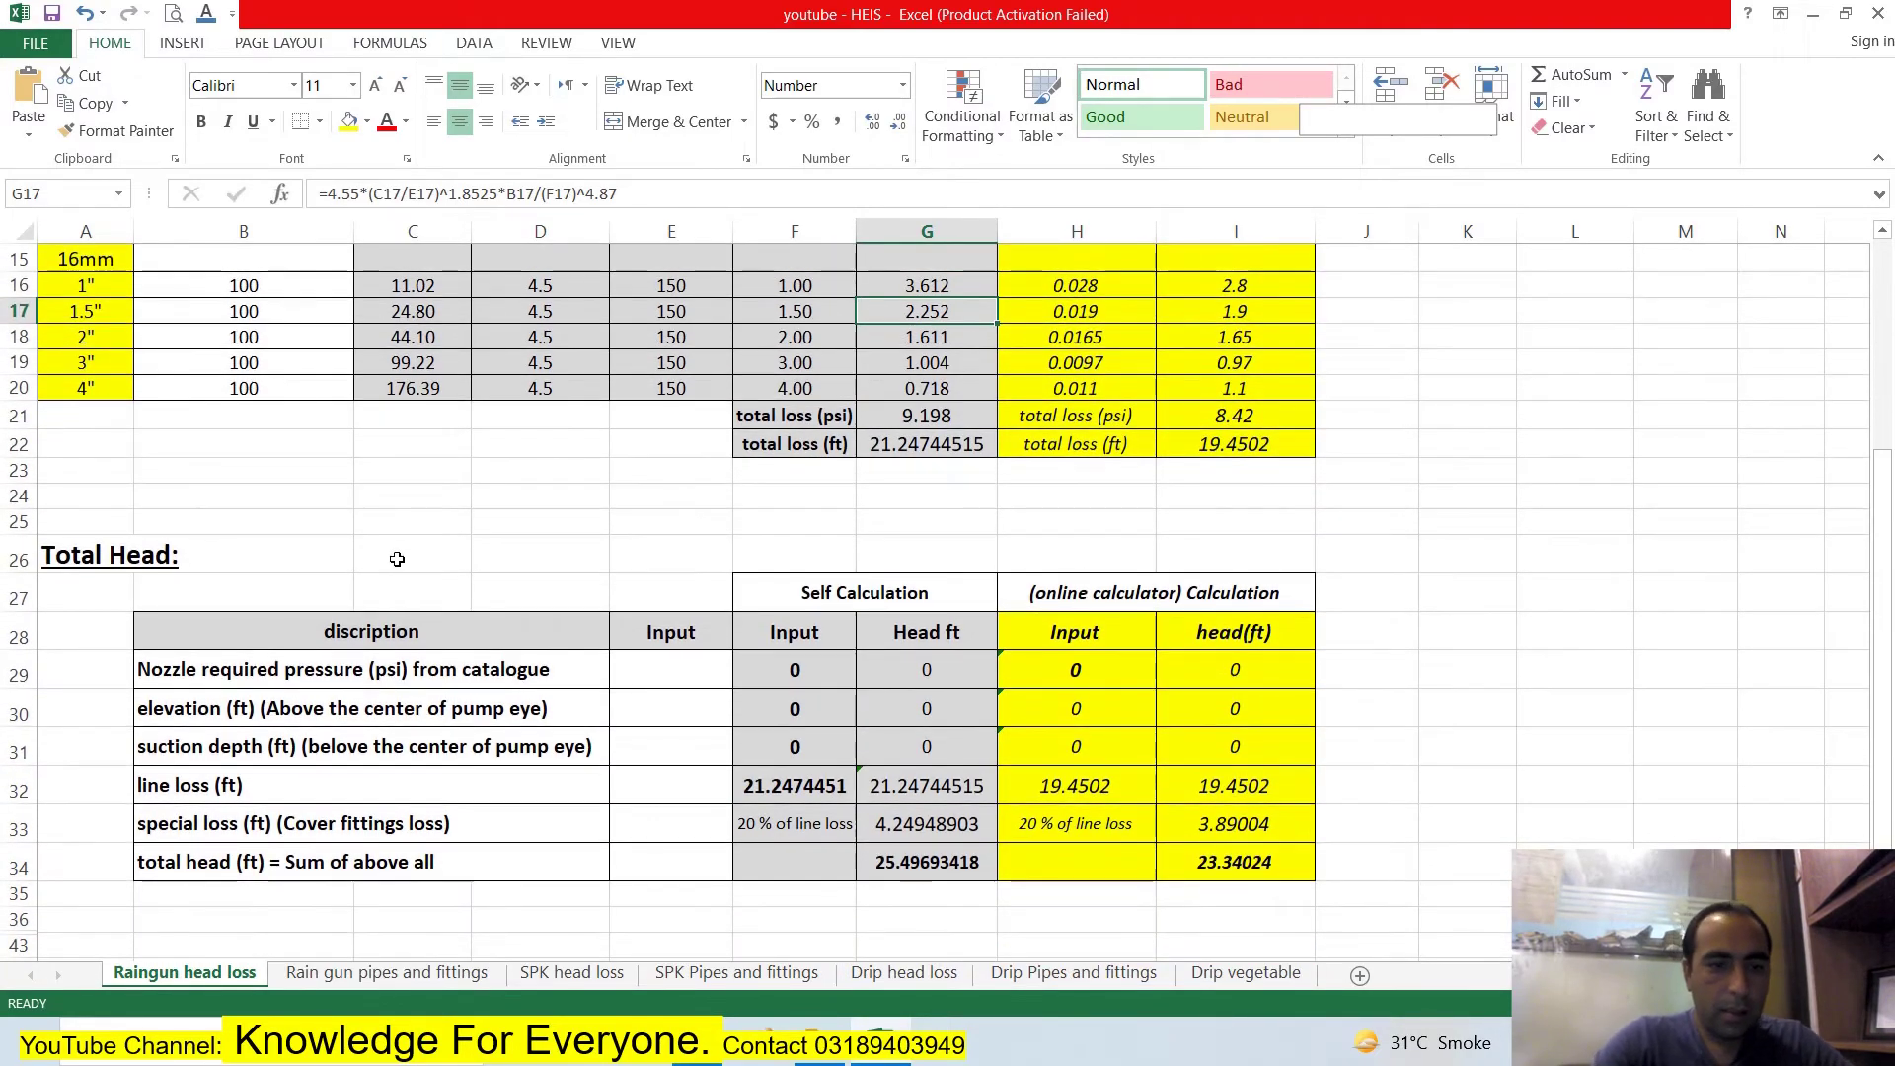
pyautogui.click(430, 545)
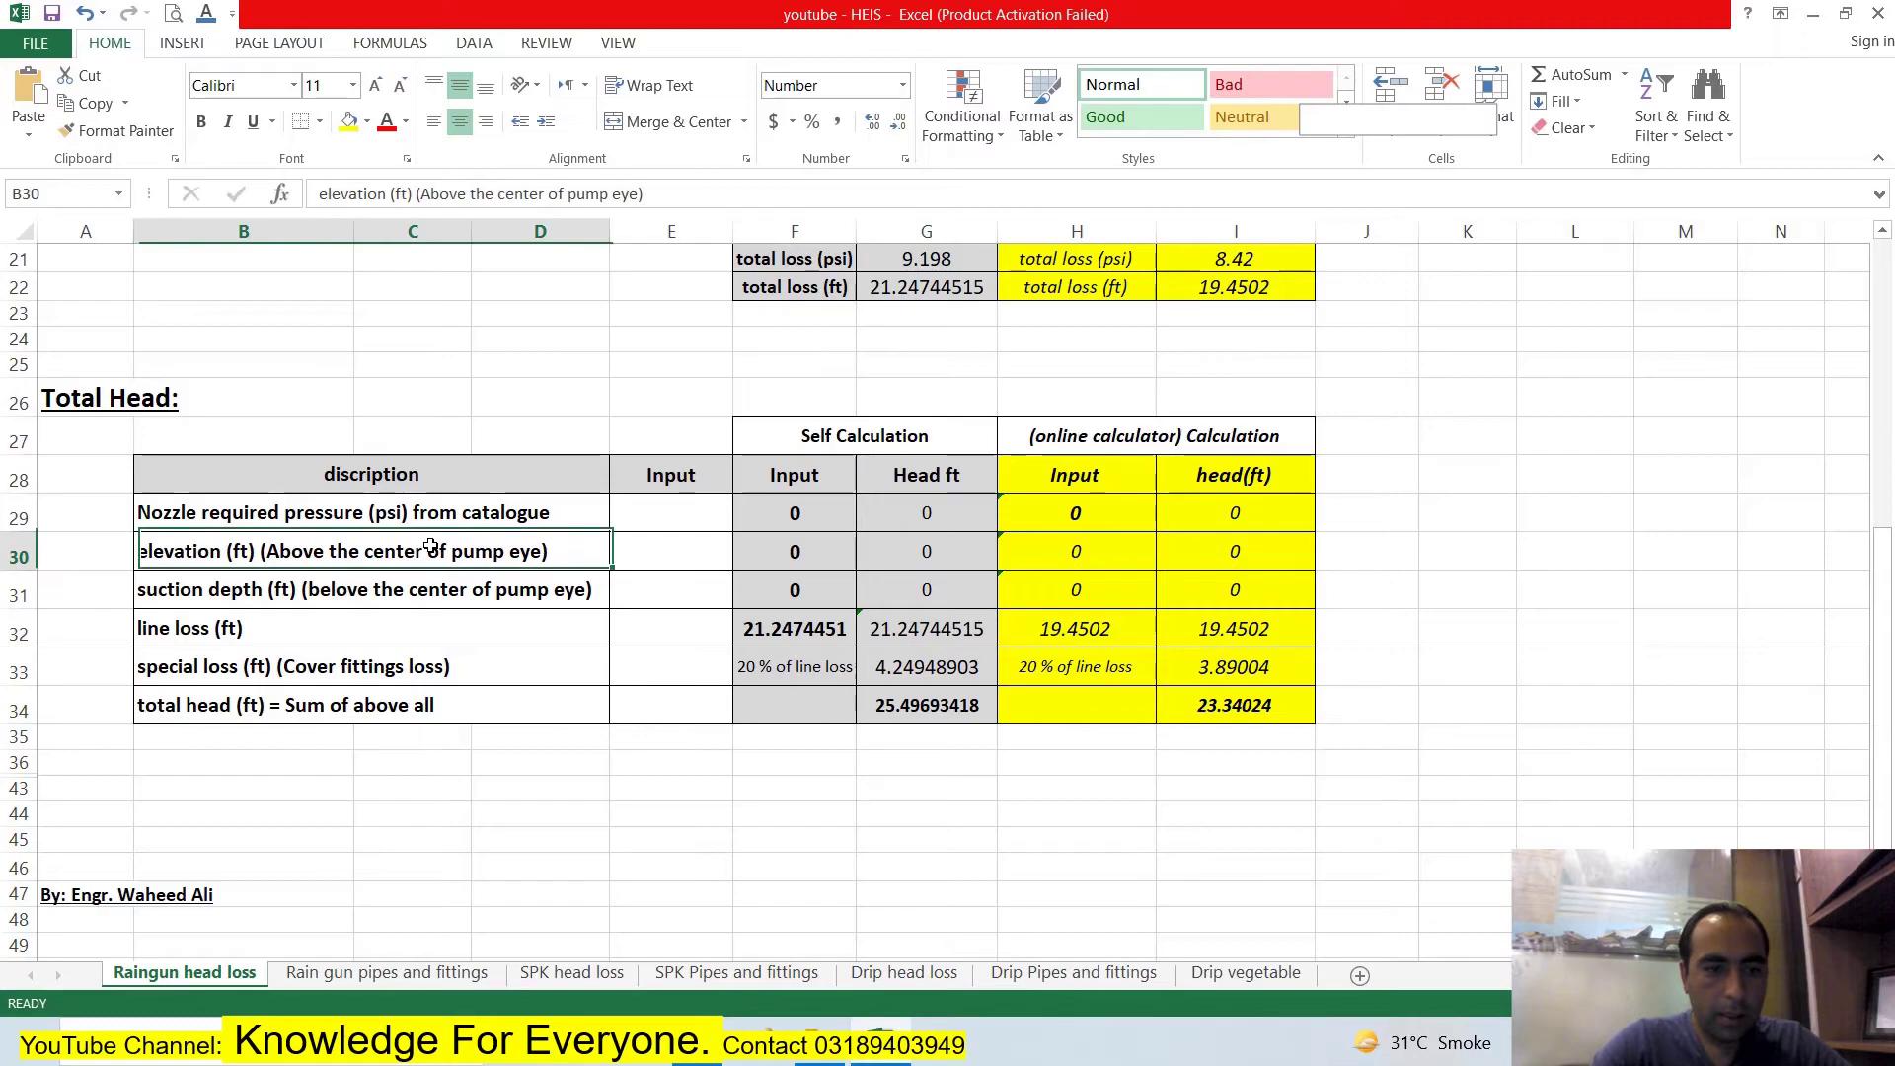
pyautogui.scroll(4, 686, 443)
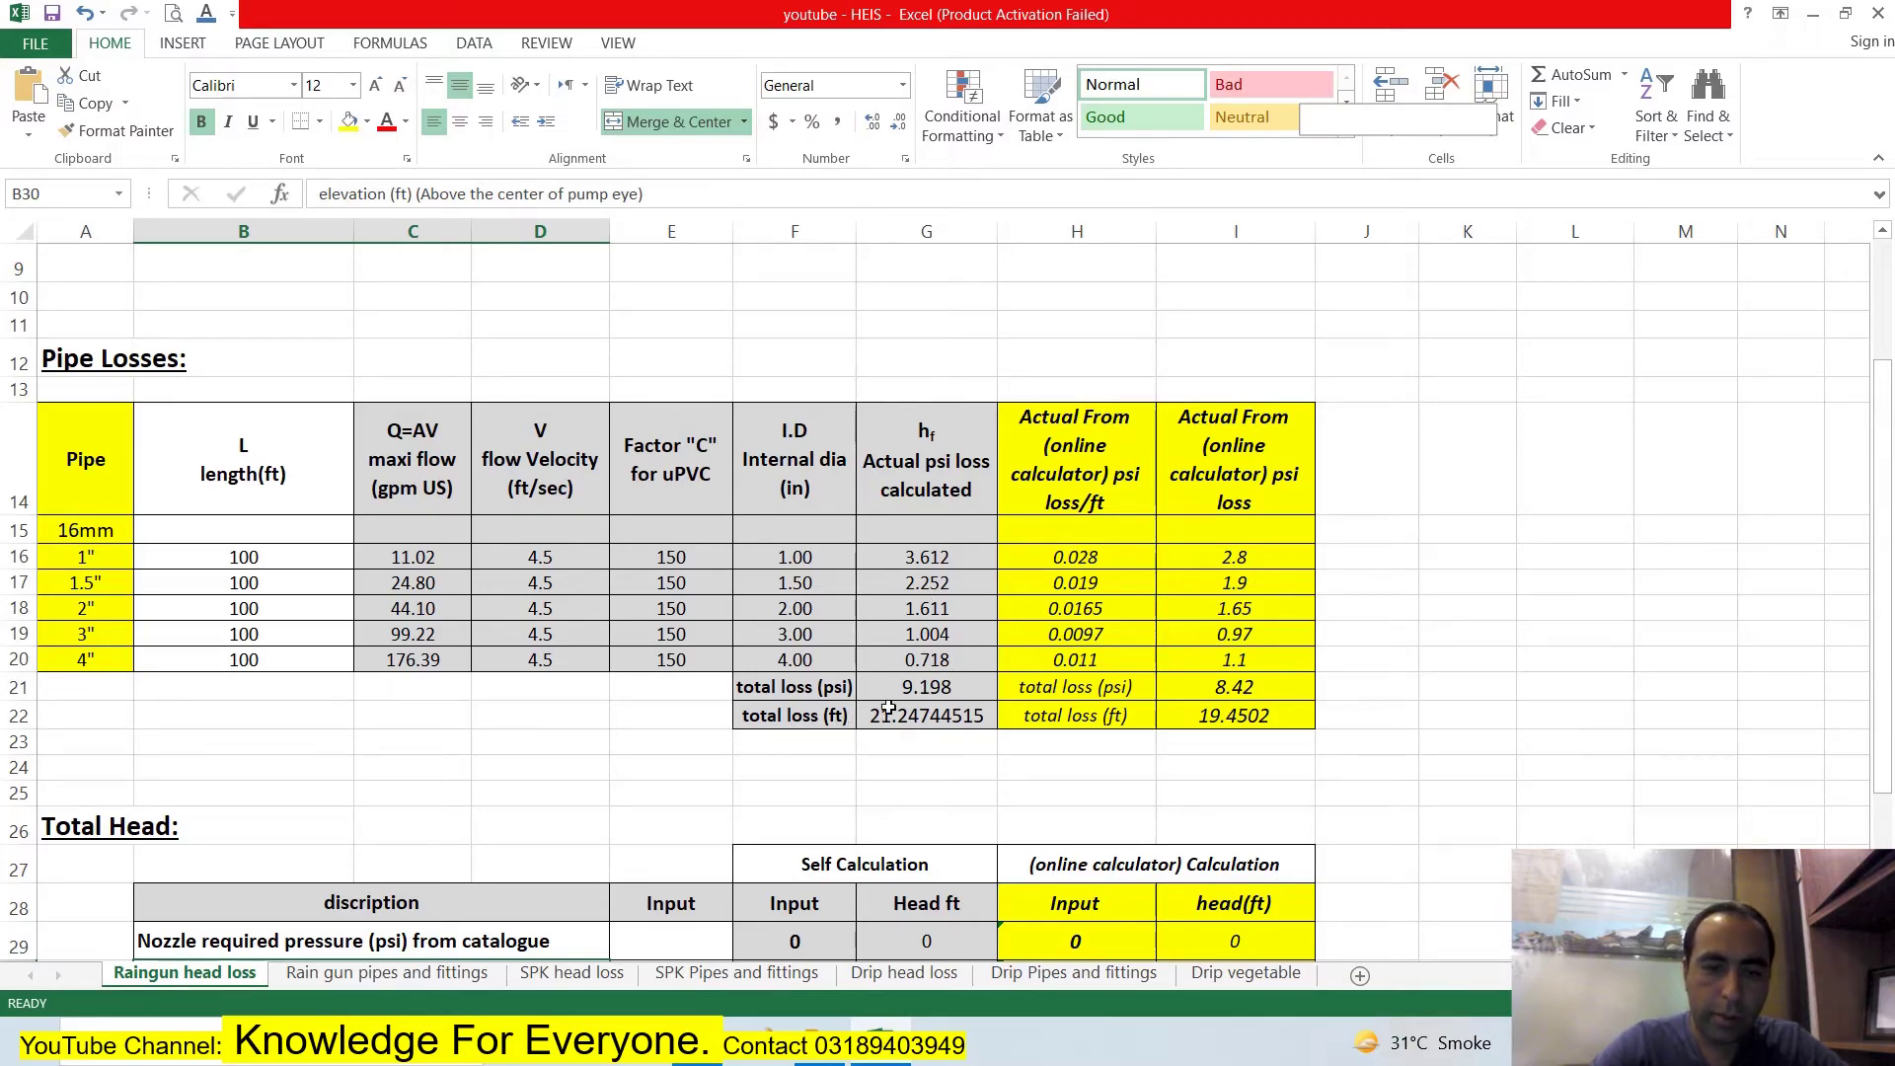
pyautogui.scroll(-2, 888, 708)
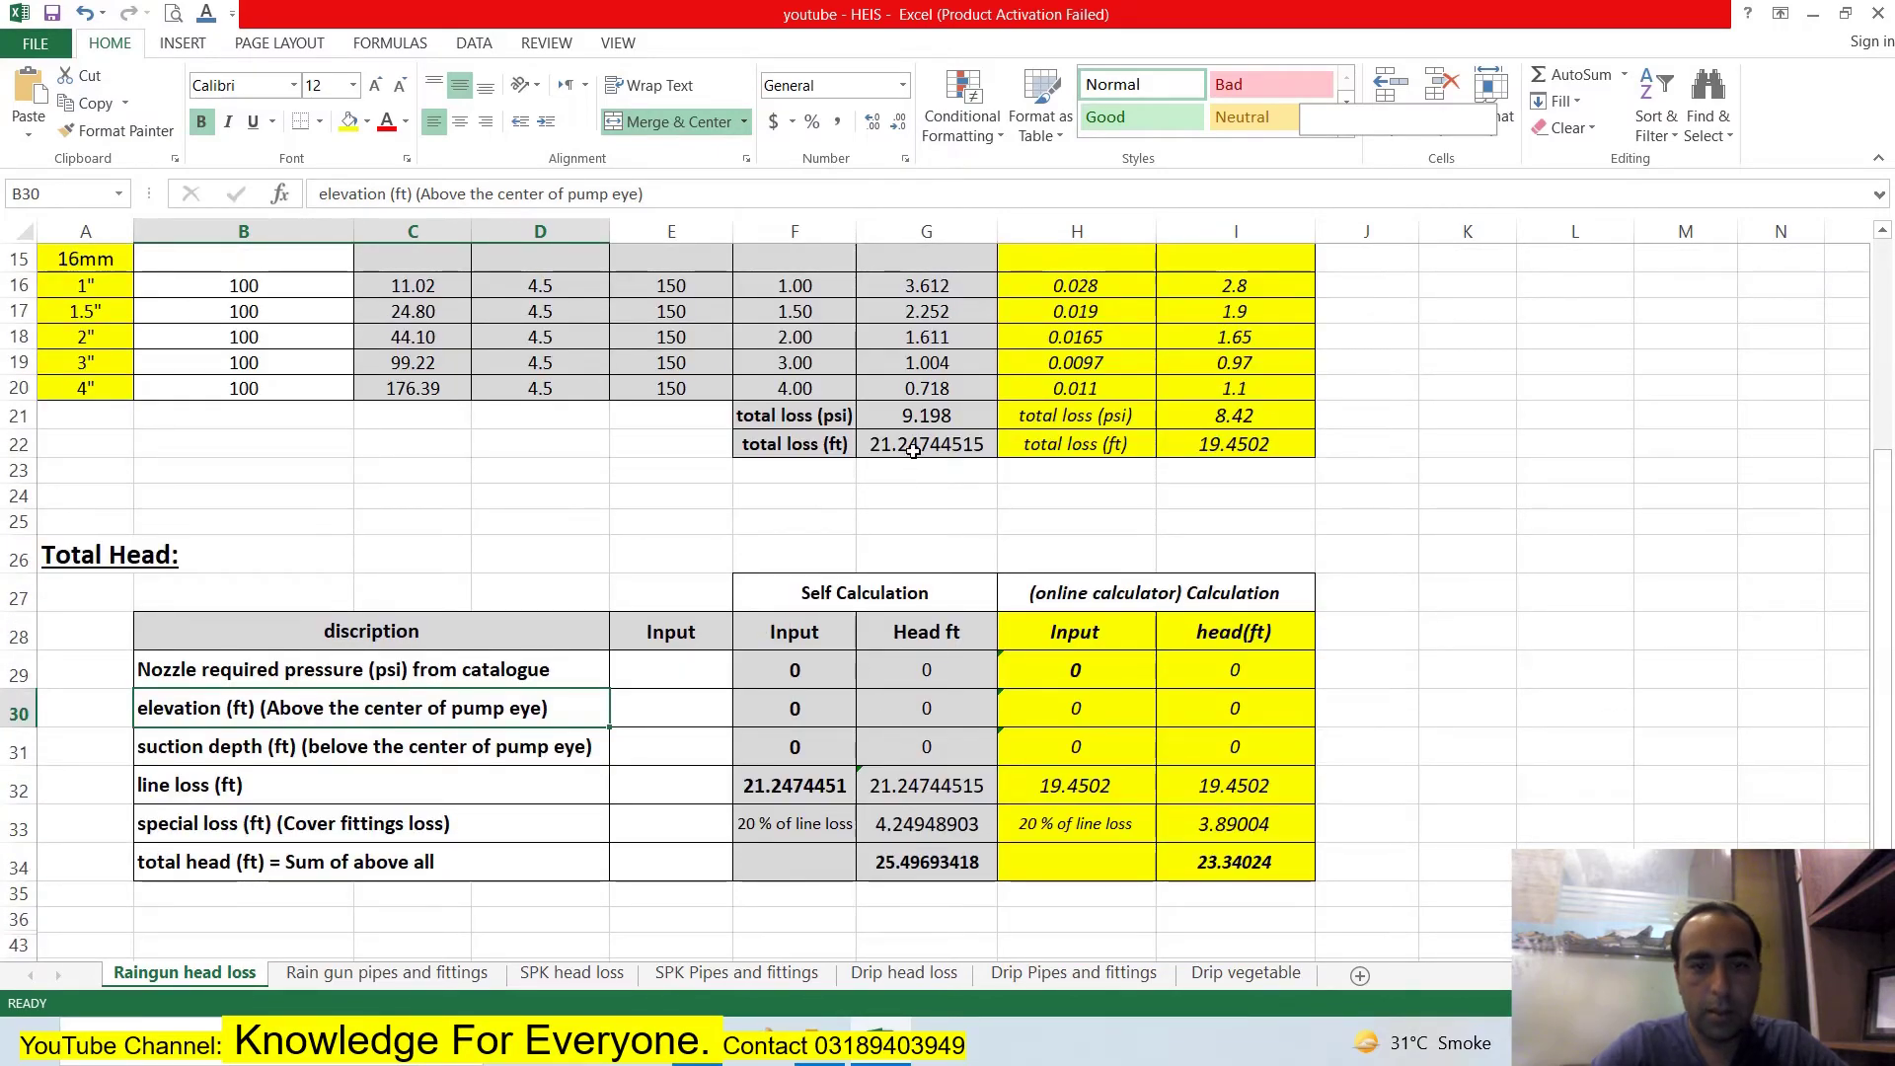
pyautogui.click(913, 447)
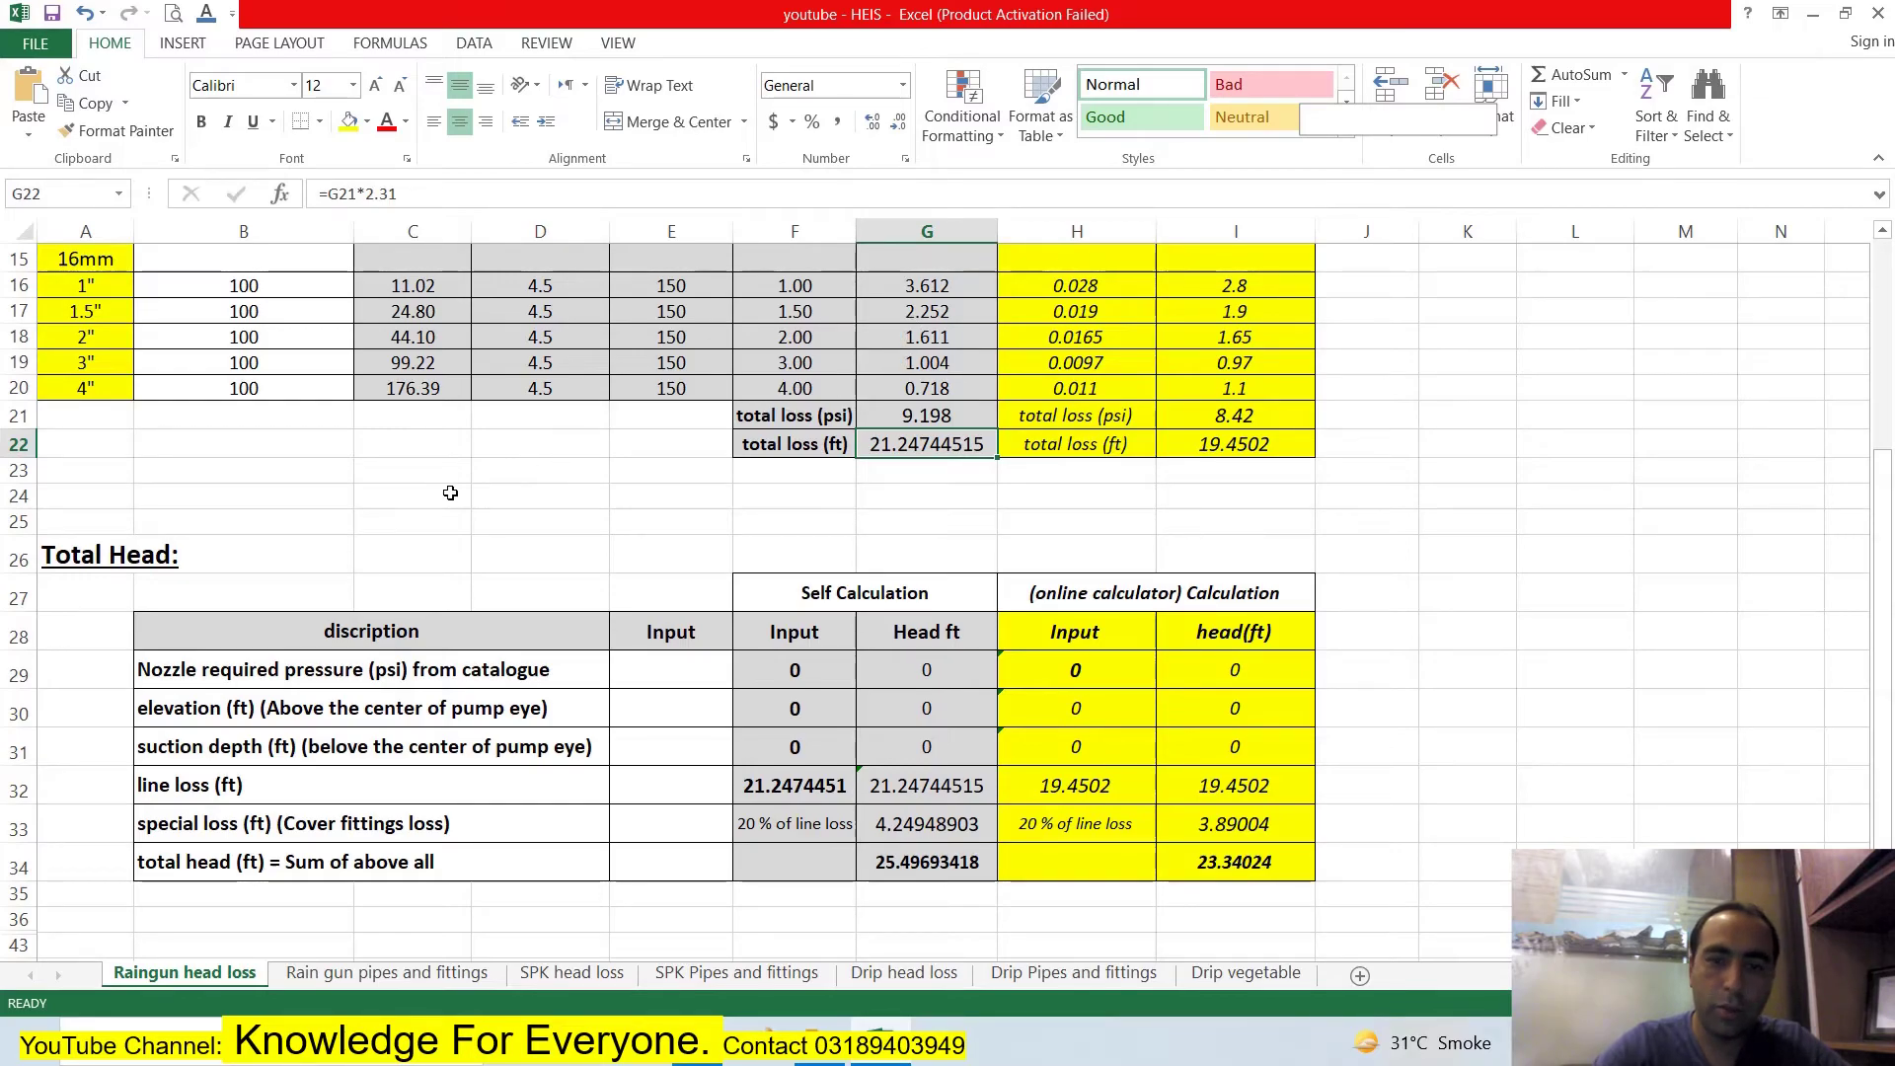
pyautogui.scroll(-1, 567, 592)
pyautogui.scroll(-2, 572, 597)
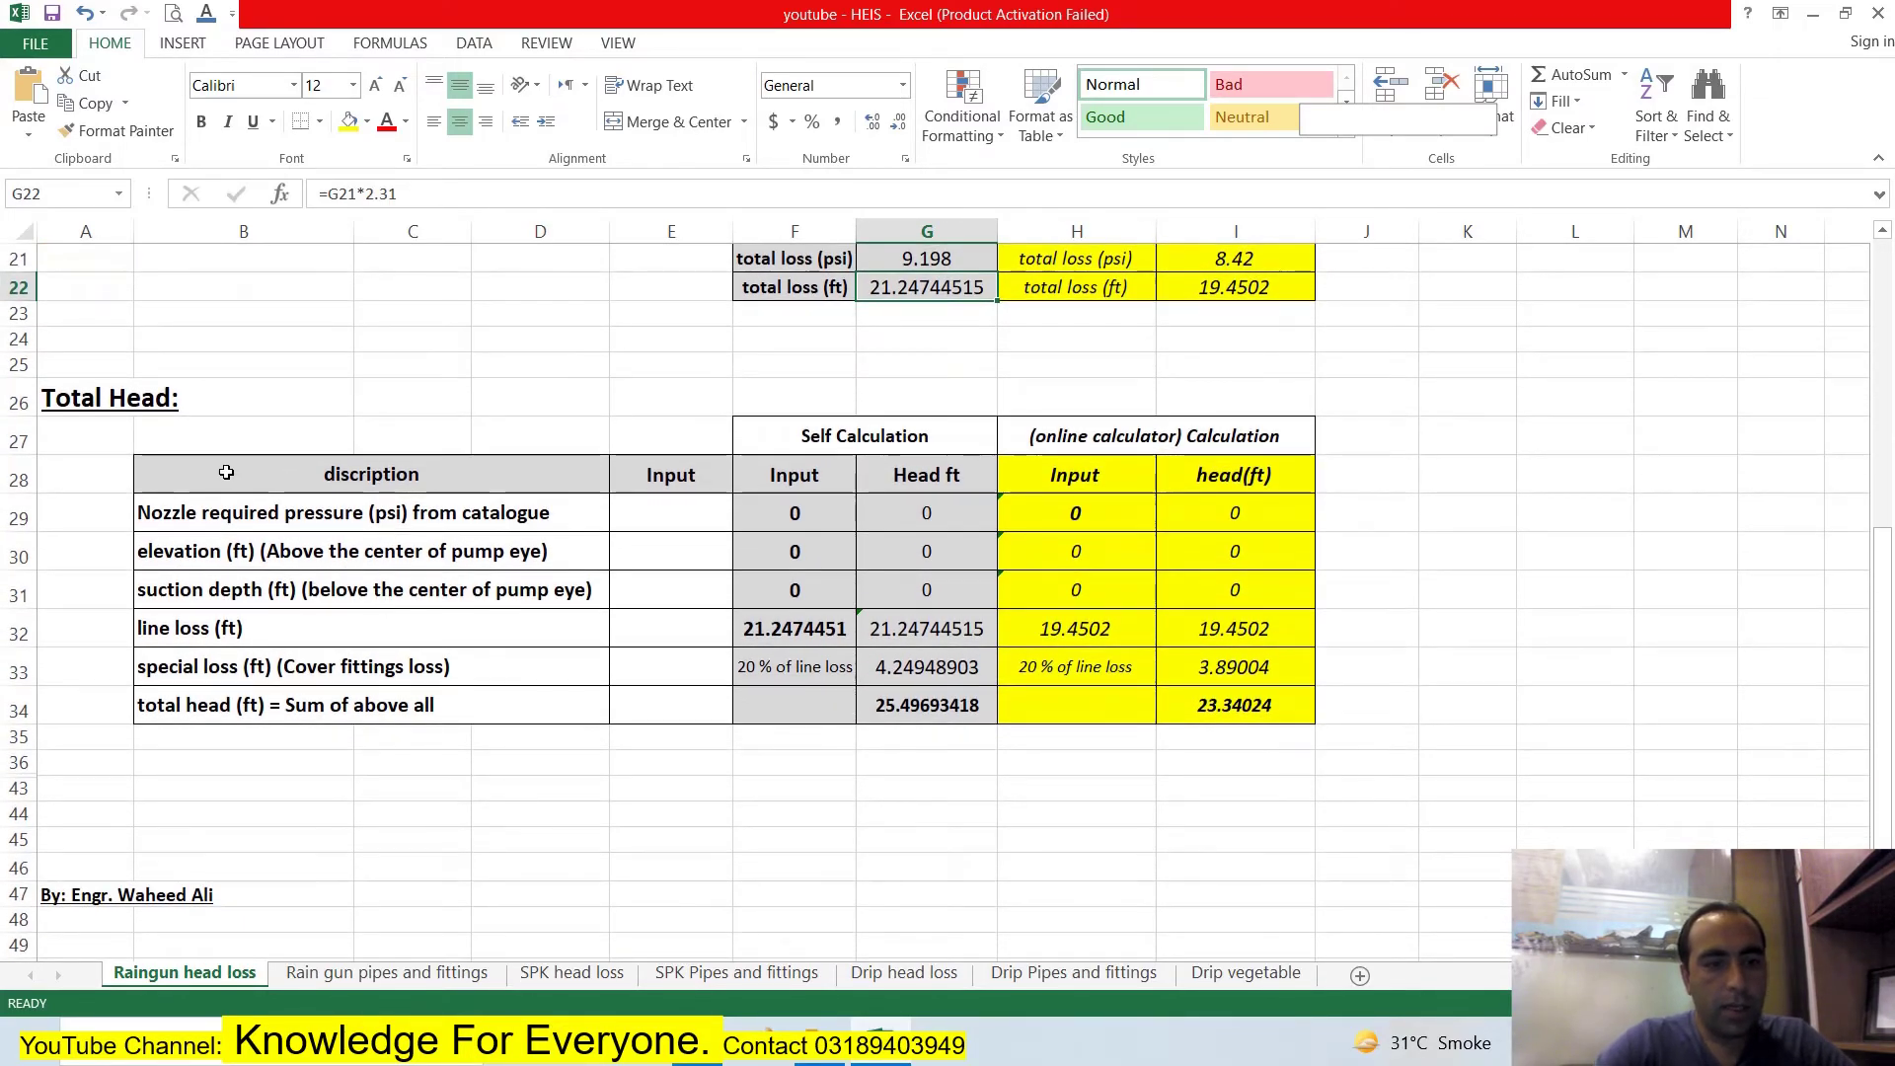
# Select the input cell E29 for the nozzle required pressure from the catalogue.
pyautogui.click(553, 548)
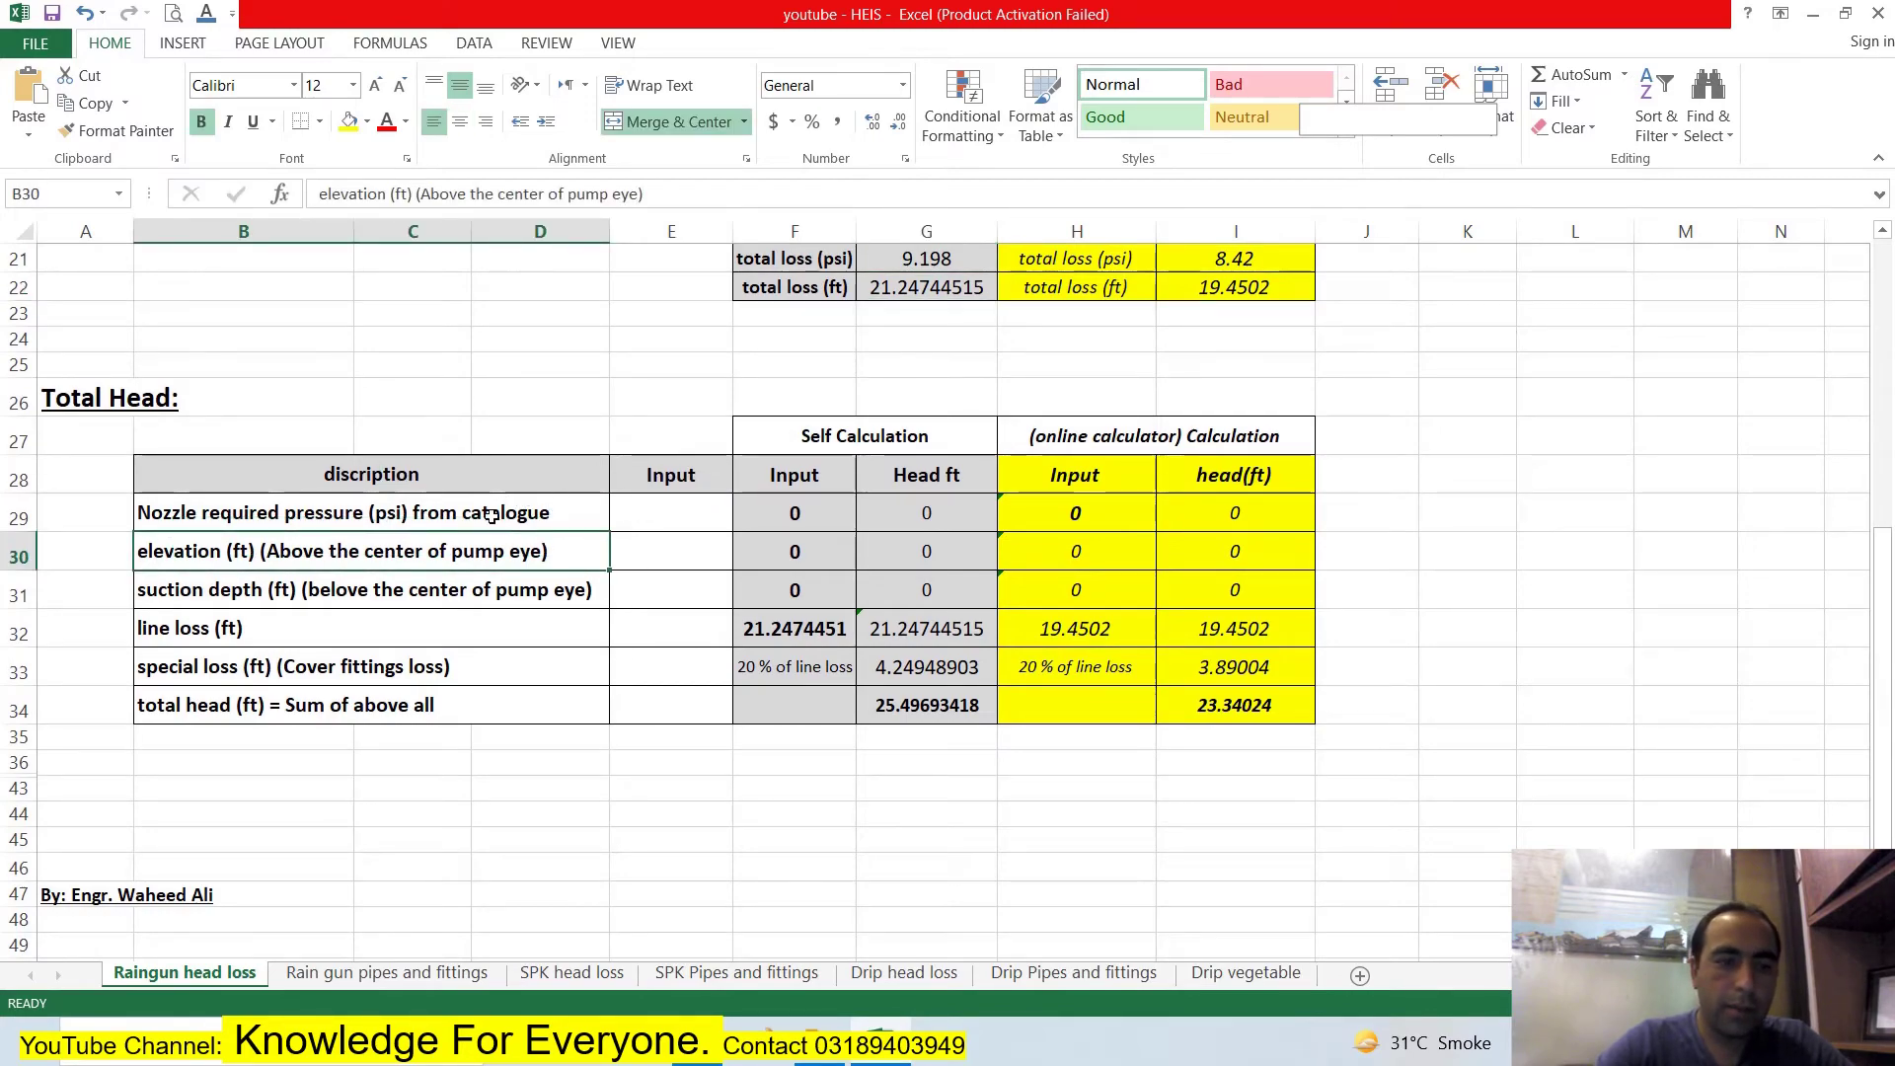
pyautogui.click(496, 515)
pyautogui.click(660, 499)
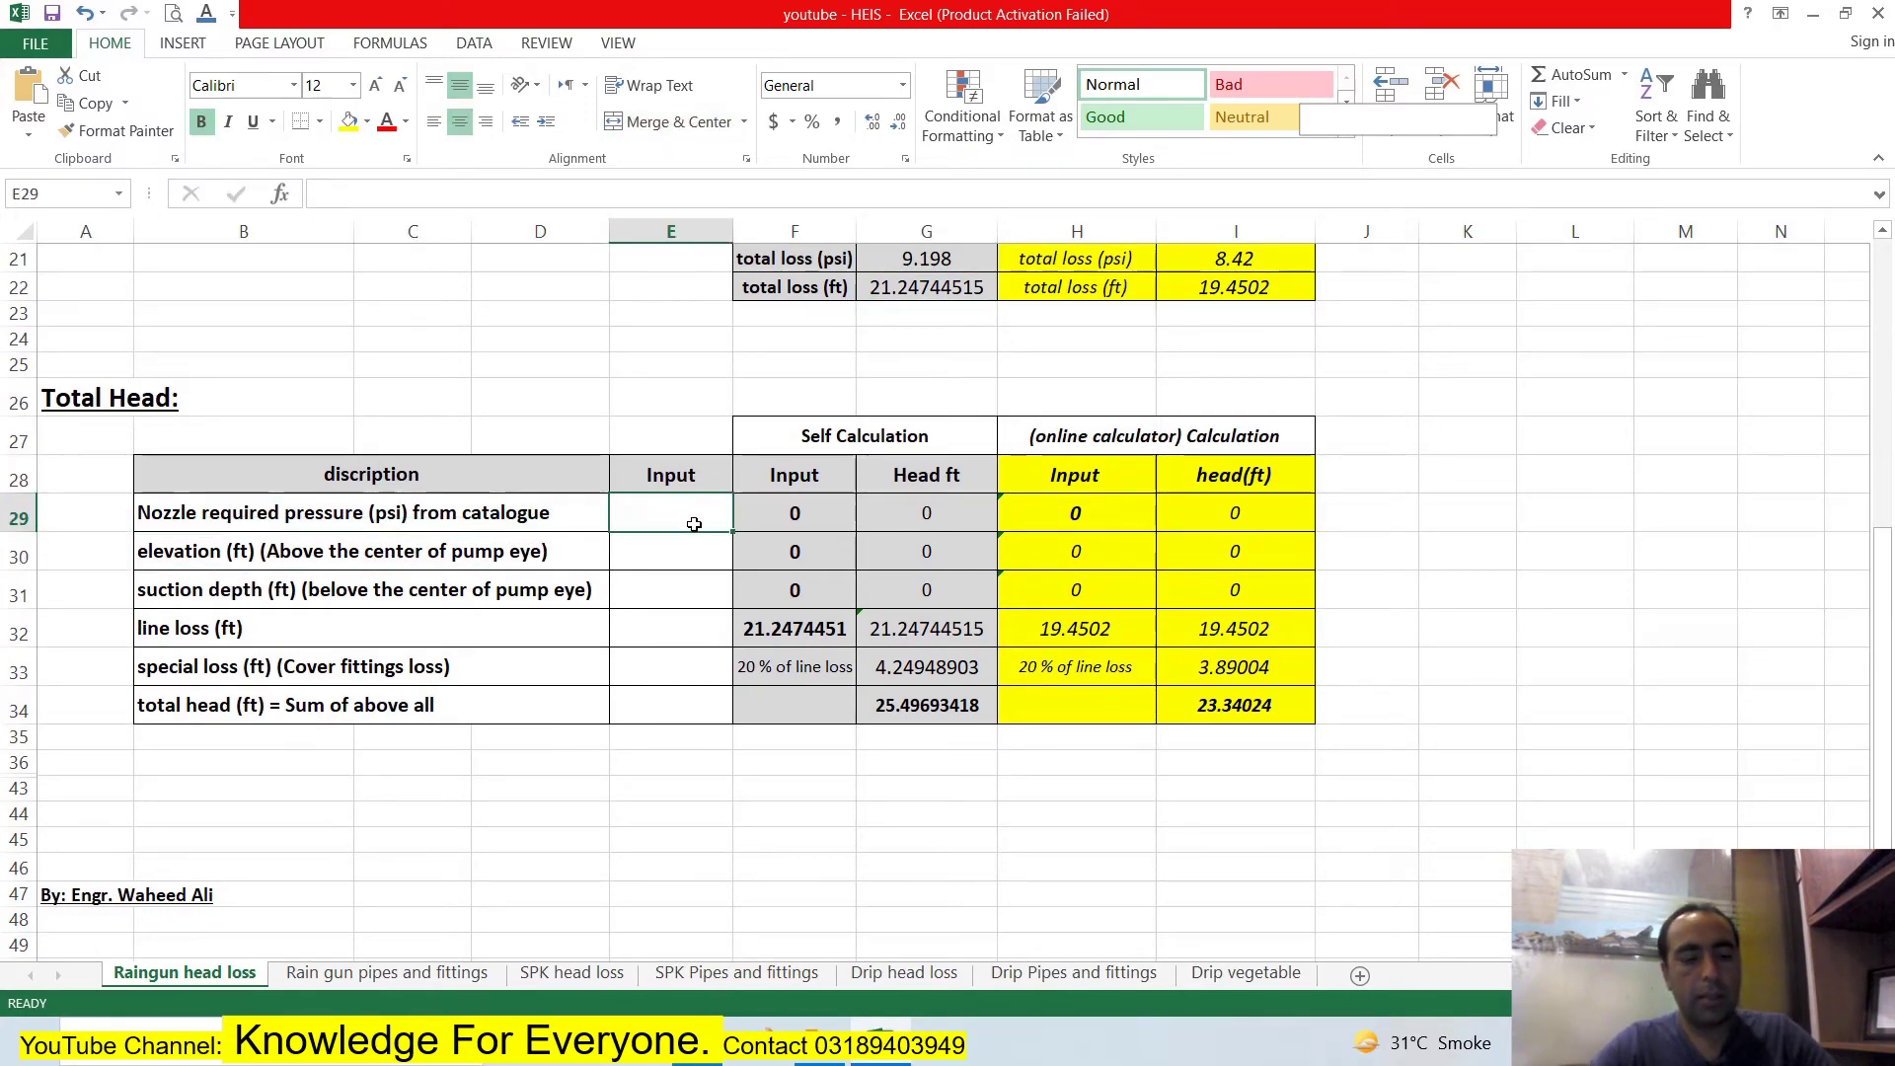
# Switch to Chrome and highlight the 35 psi pressure in the Rain Bird 5000 Series nozzle performance chart.
pyautogui.click(760, 1046)
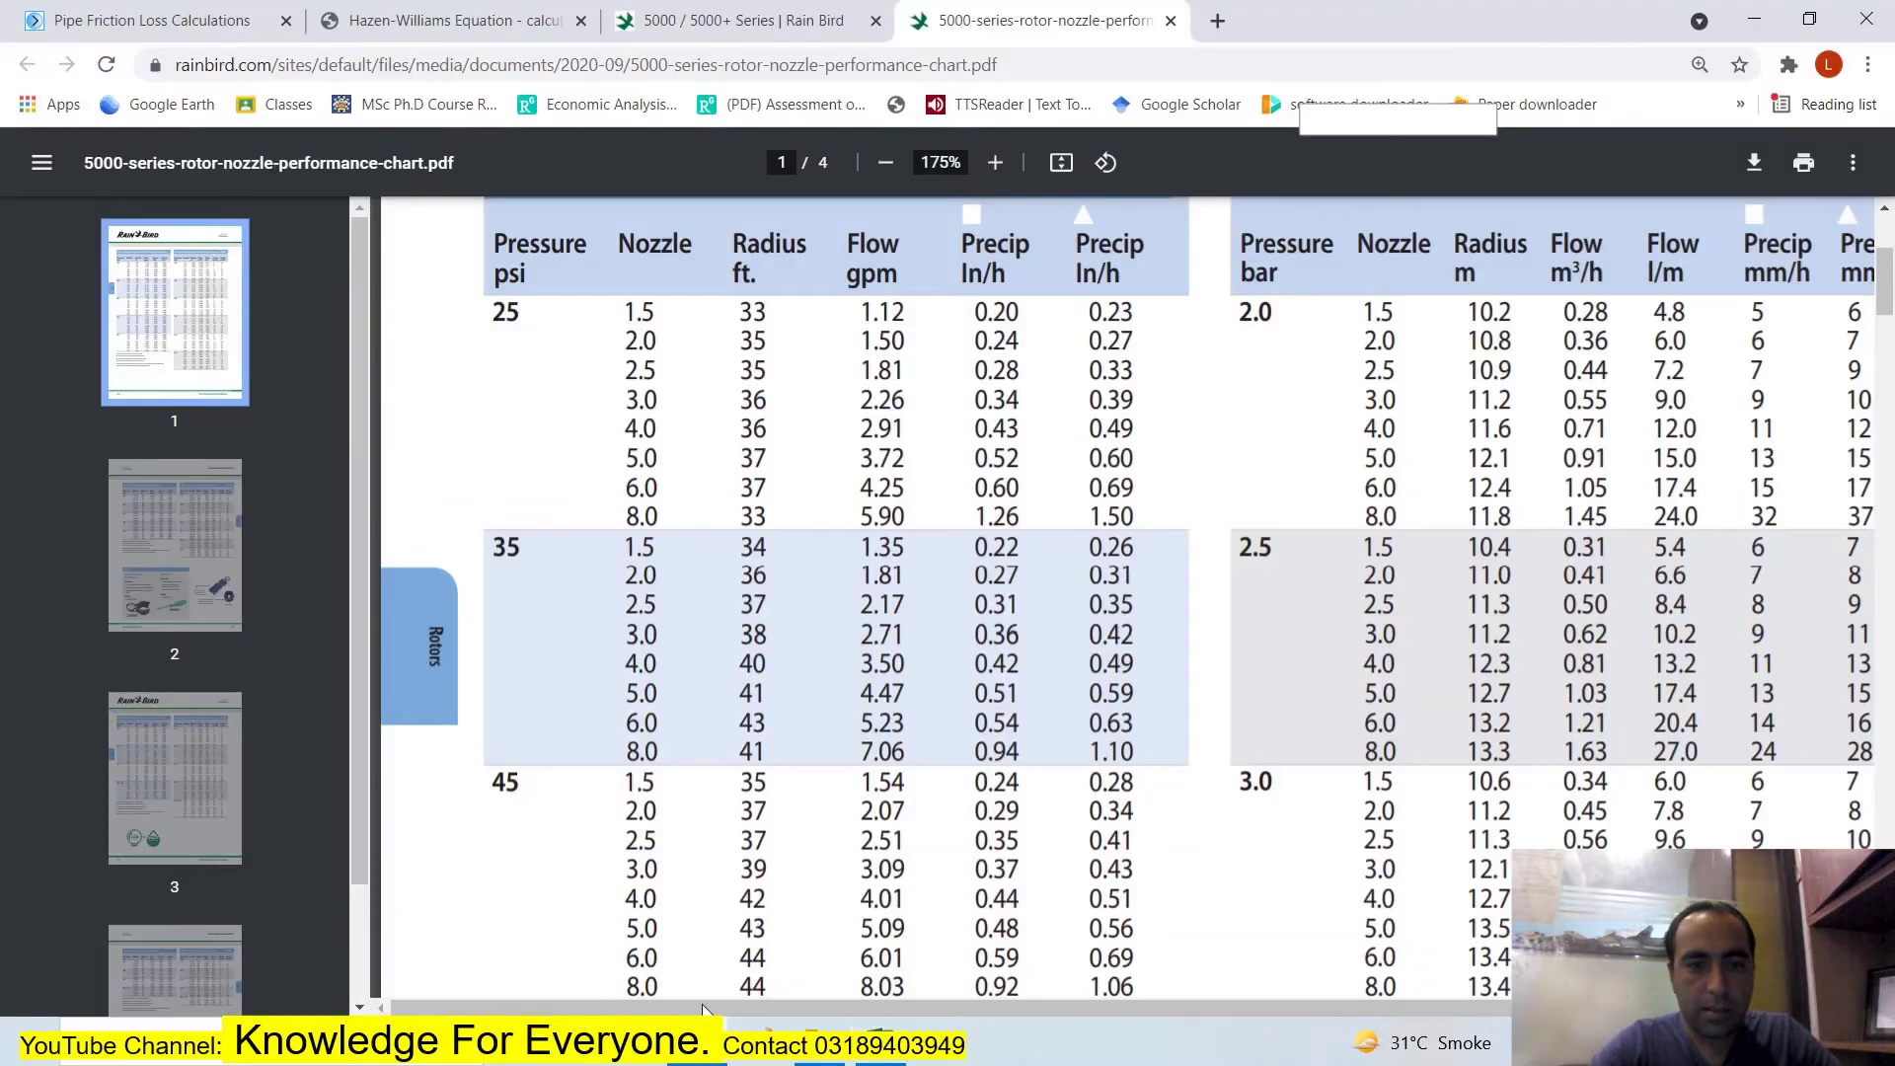
pyautogui.scroll(4, 681, 474)
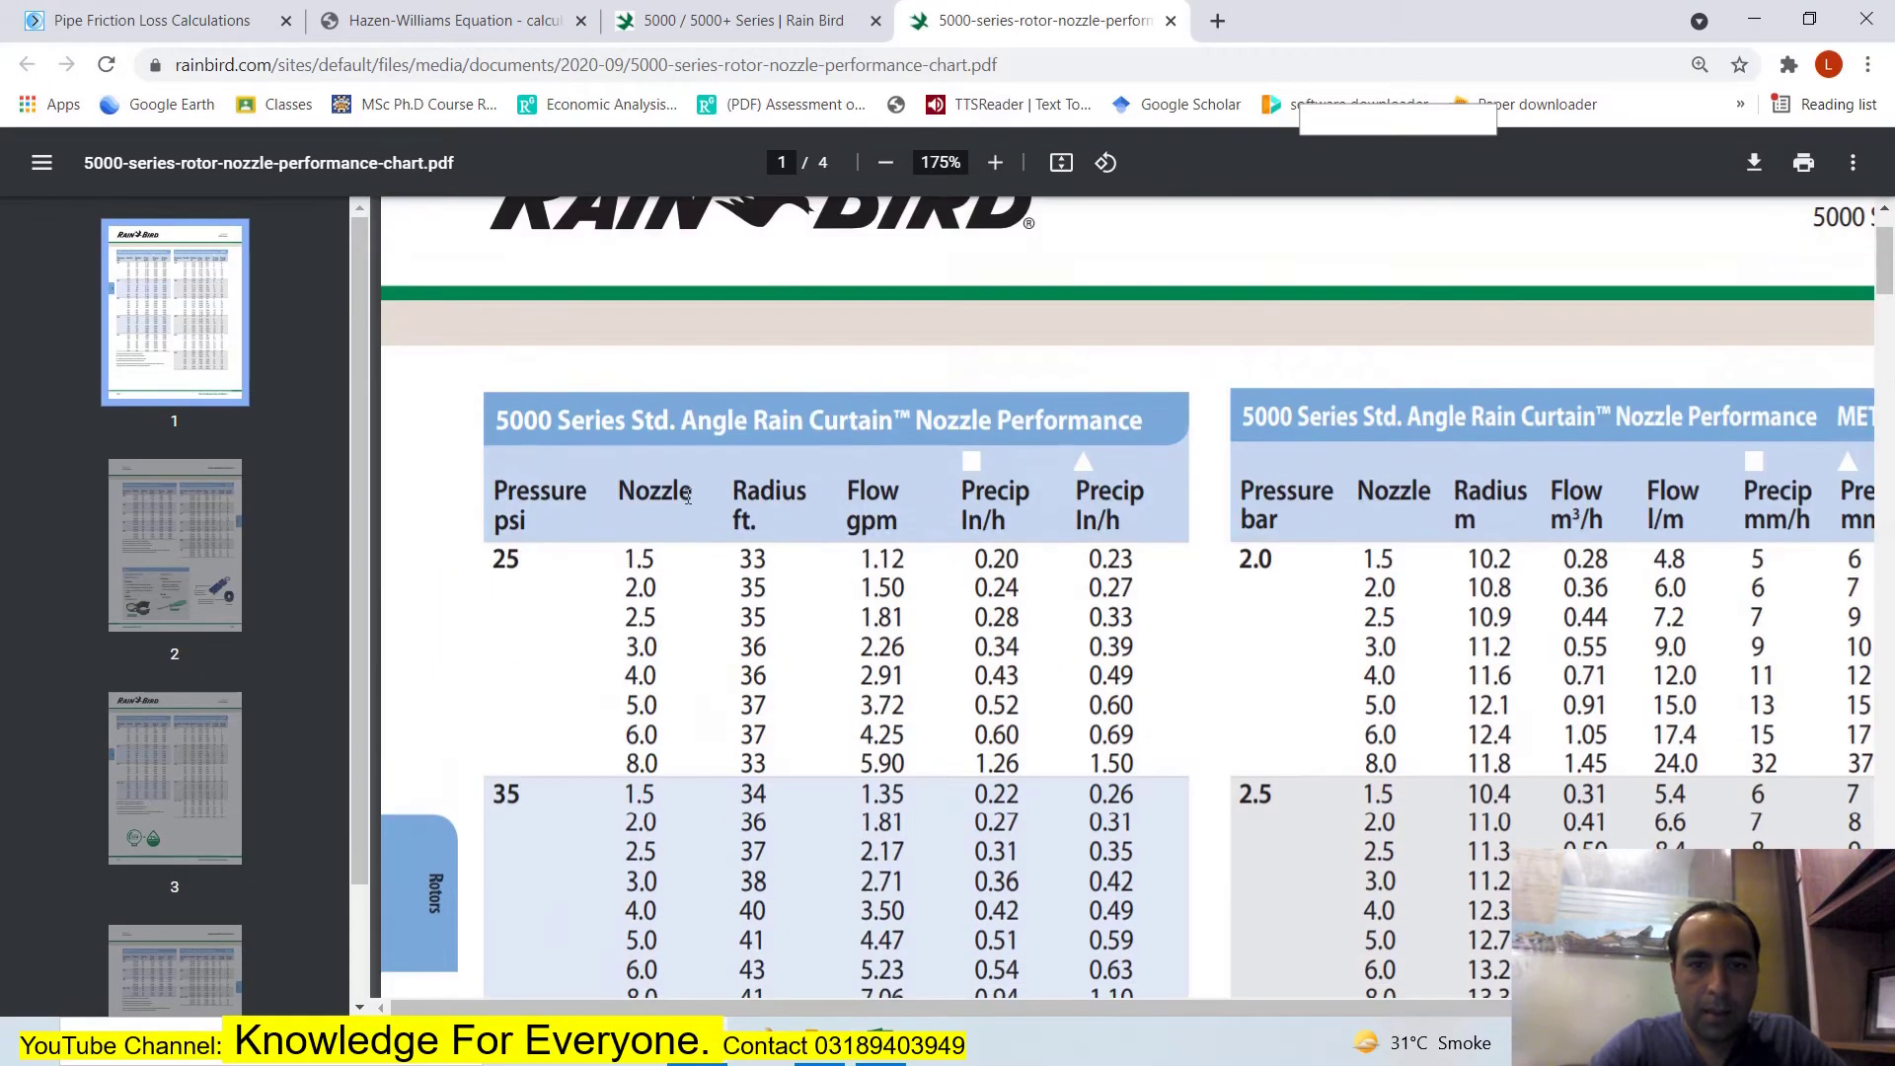
pyautogui.scroll(-6, 729, 506)
pyautogui.scroll(4, 688, 568)
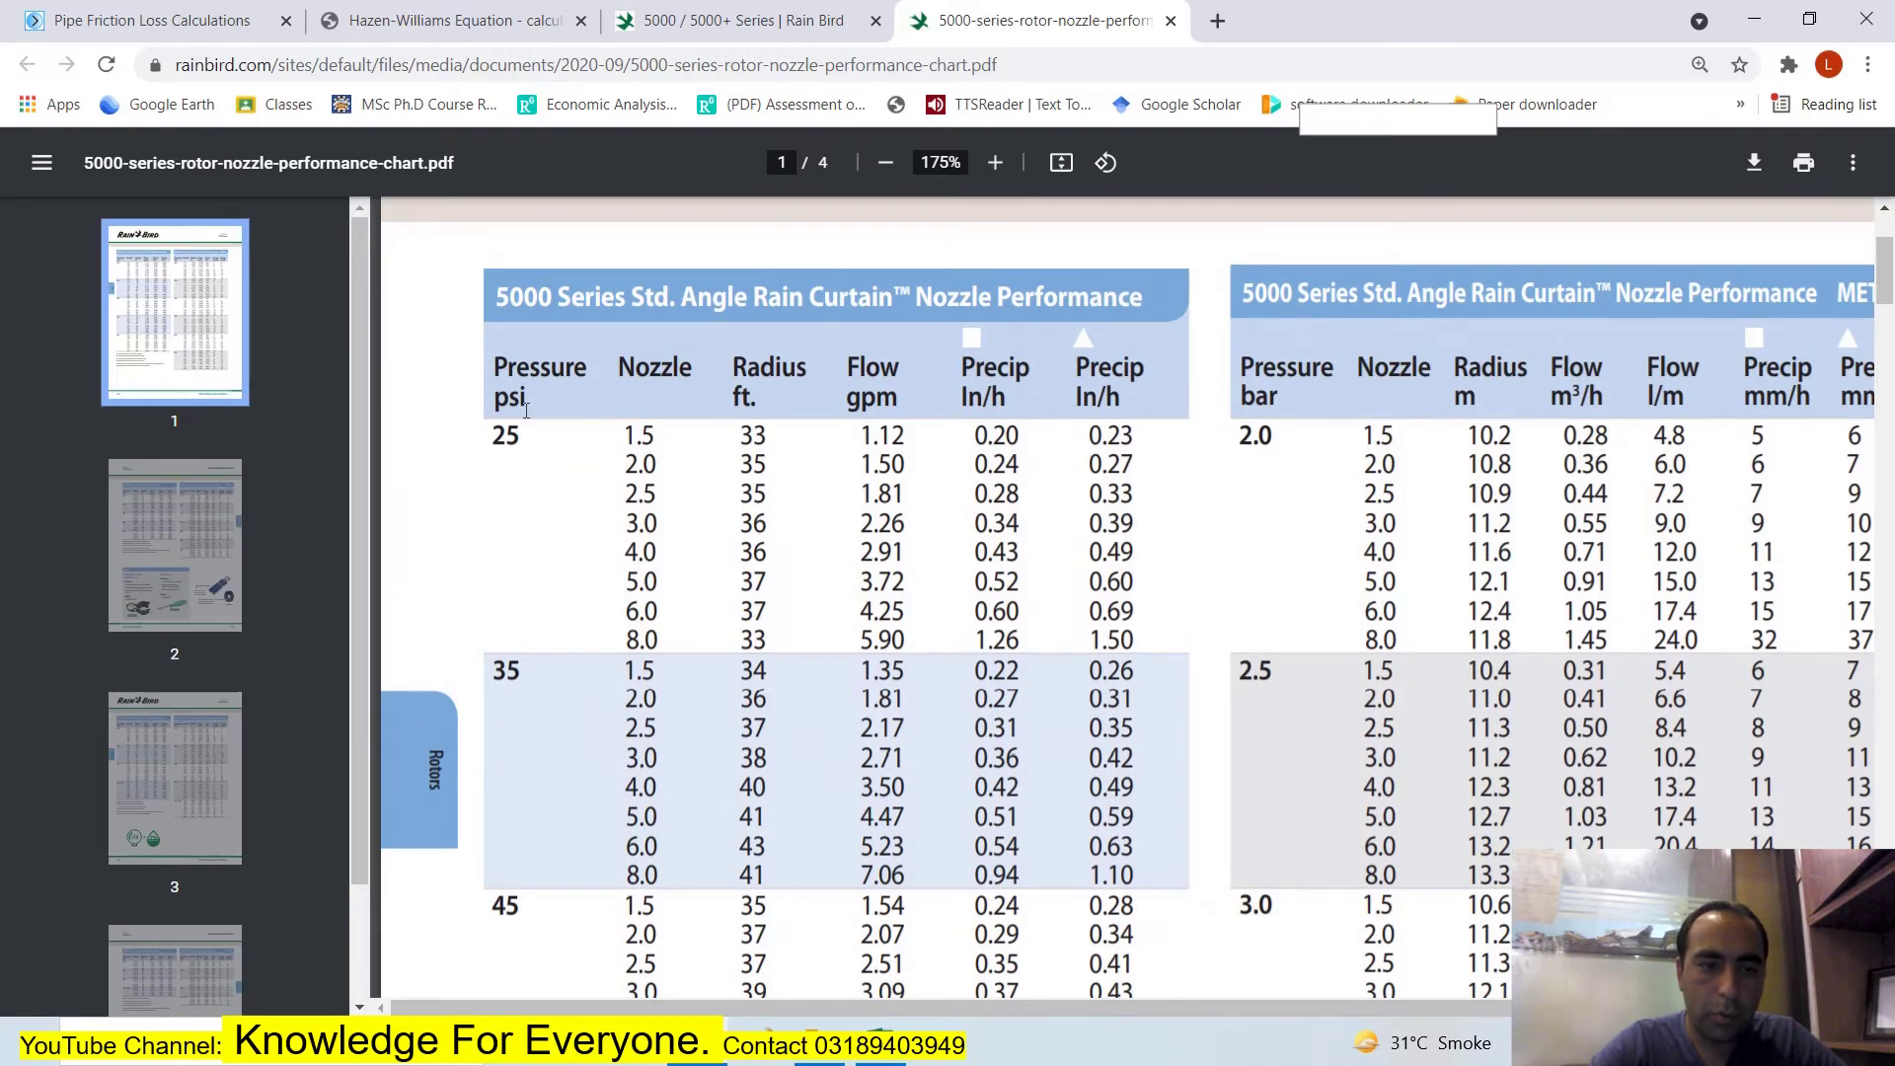
pyautogui.moveTo(490, 670); pyautogui.dragTo(518, 672)
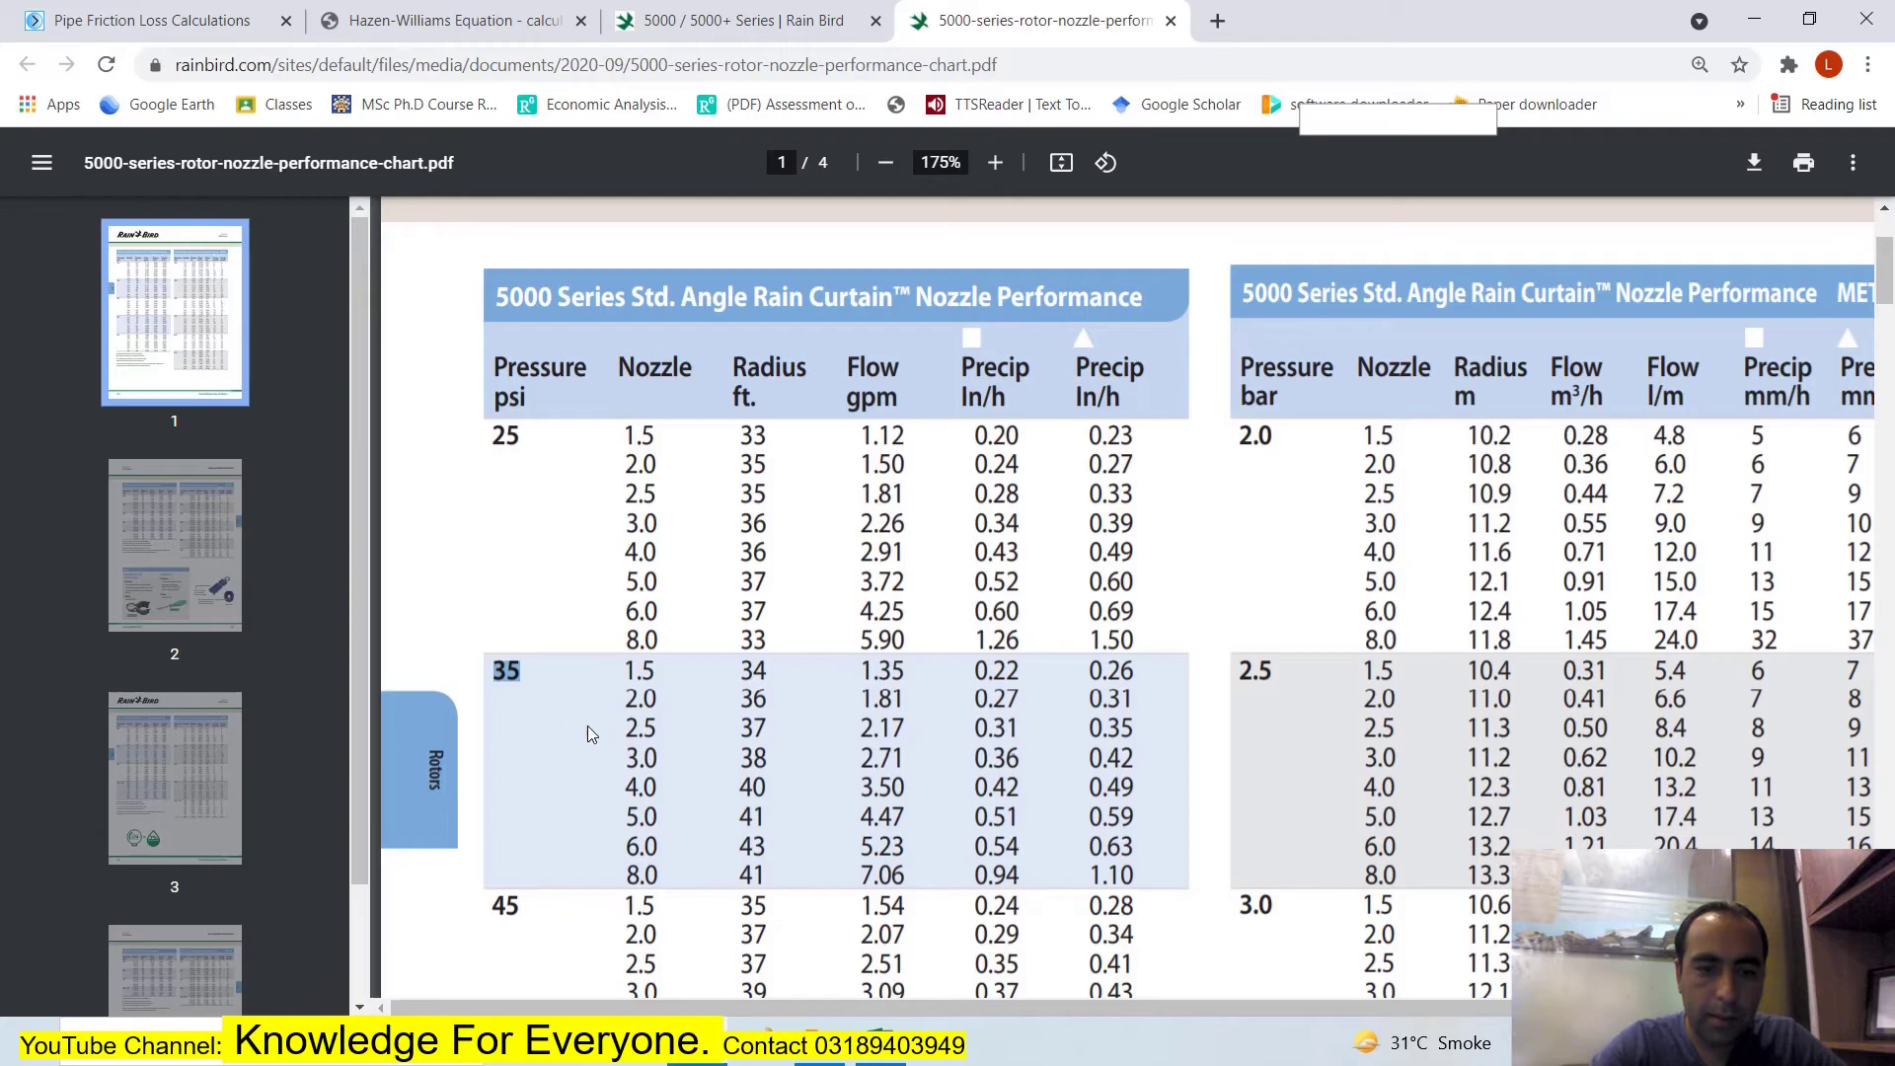
# Highlight the 3.0 nozzle row under 35 psi in the chart, switch to Excel and enter 35 as the nozzle required pressure in E29.
pyautogui.click(613, 767)
pyautogui.moveTo(616, 767); pyautogui.dragTo(1140, 766)
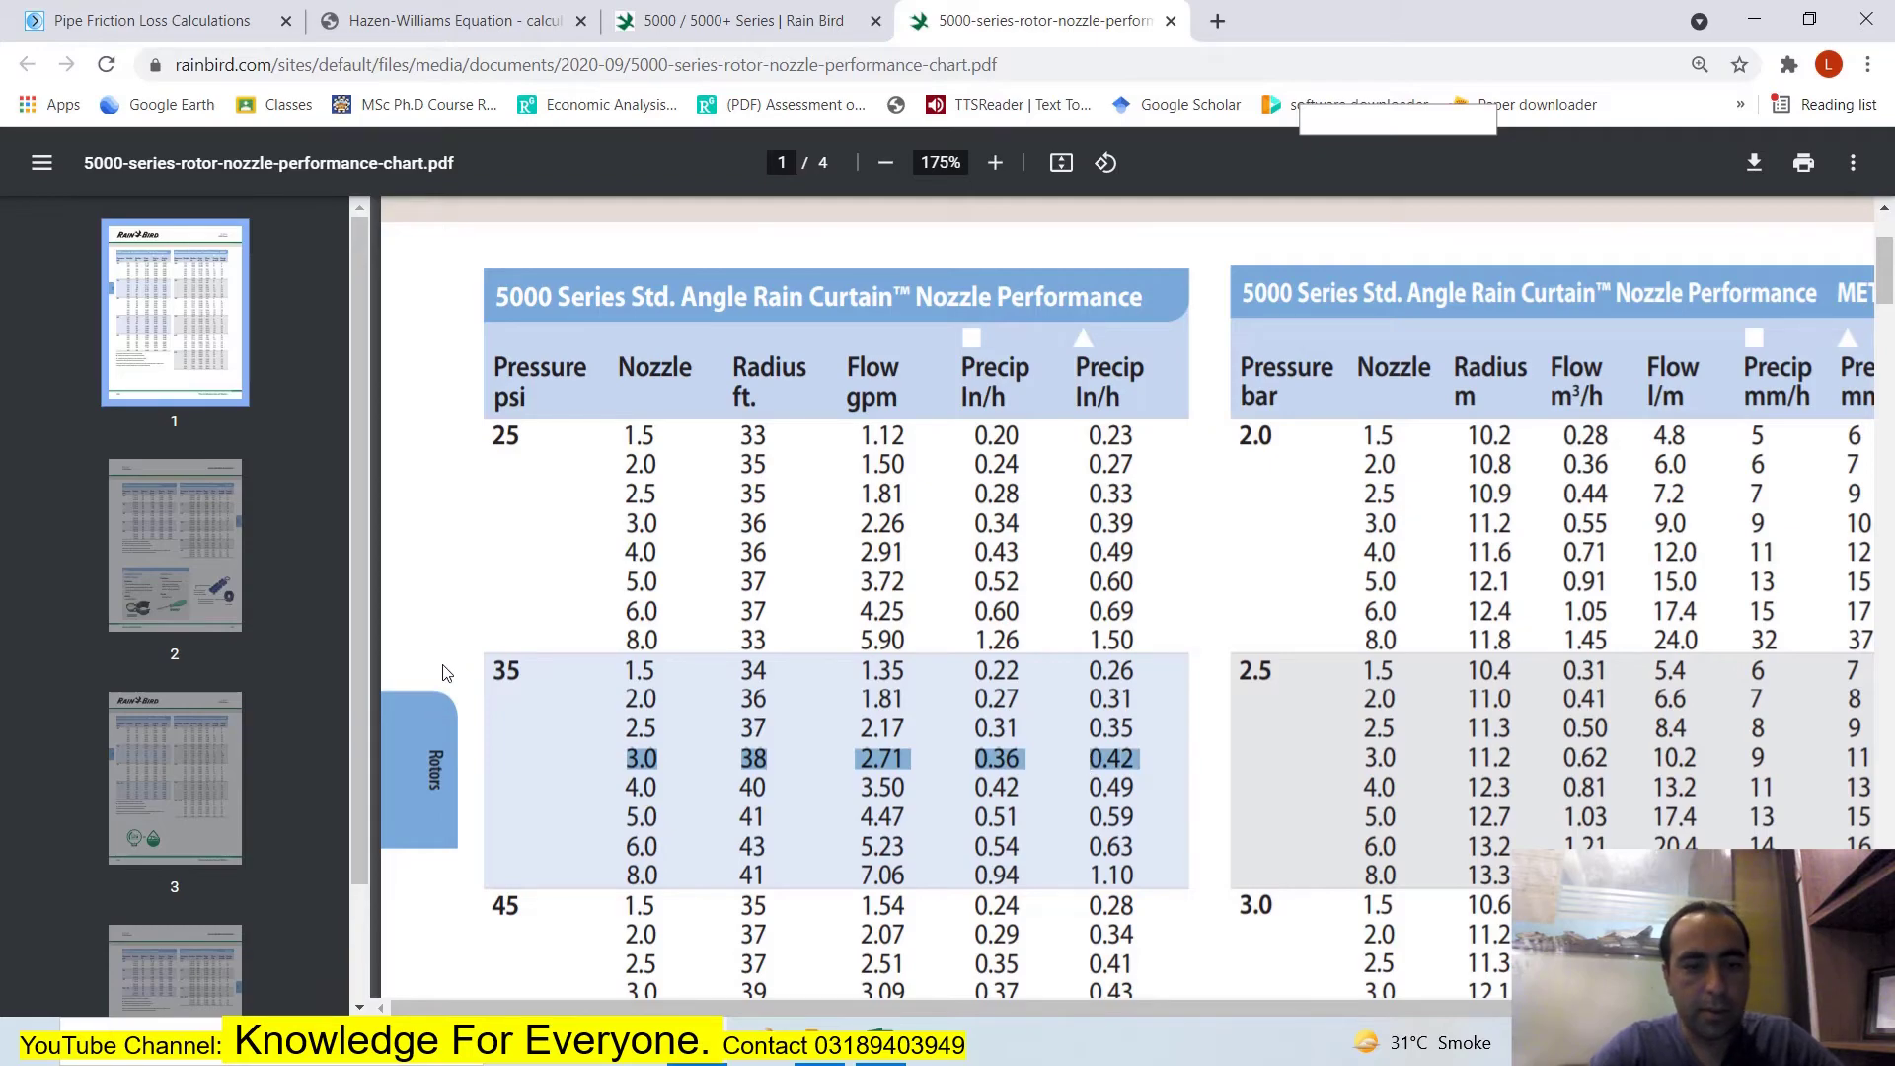
pyautogui.hotkey('alt', 'Tab')
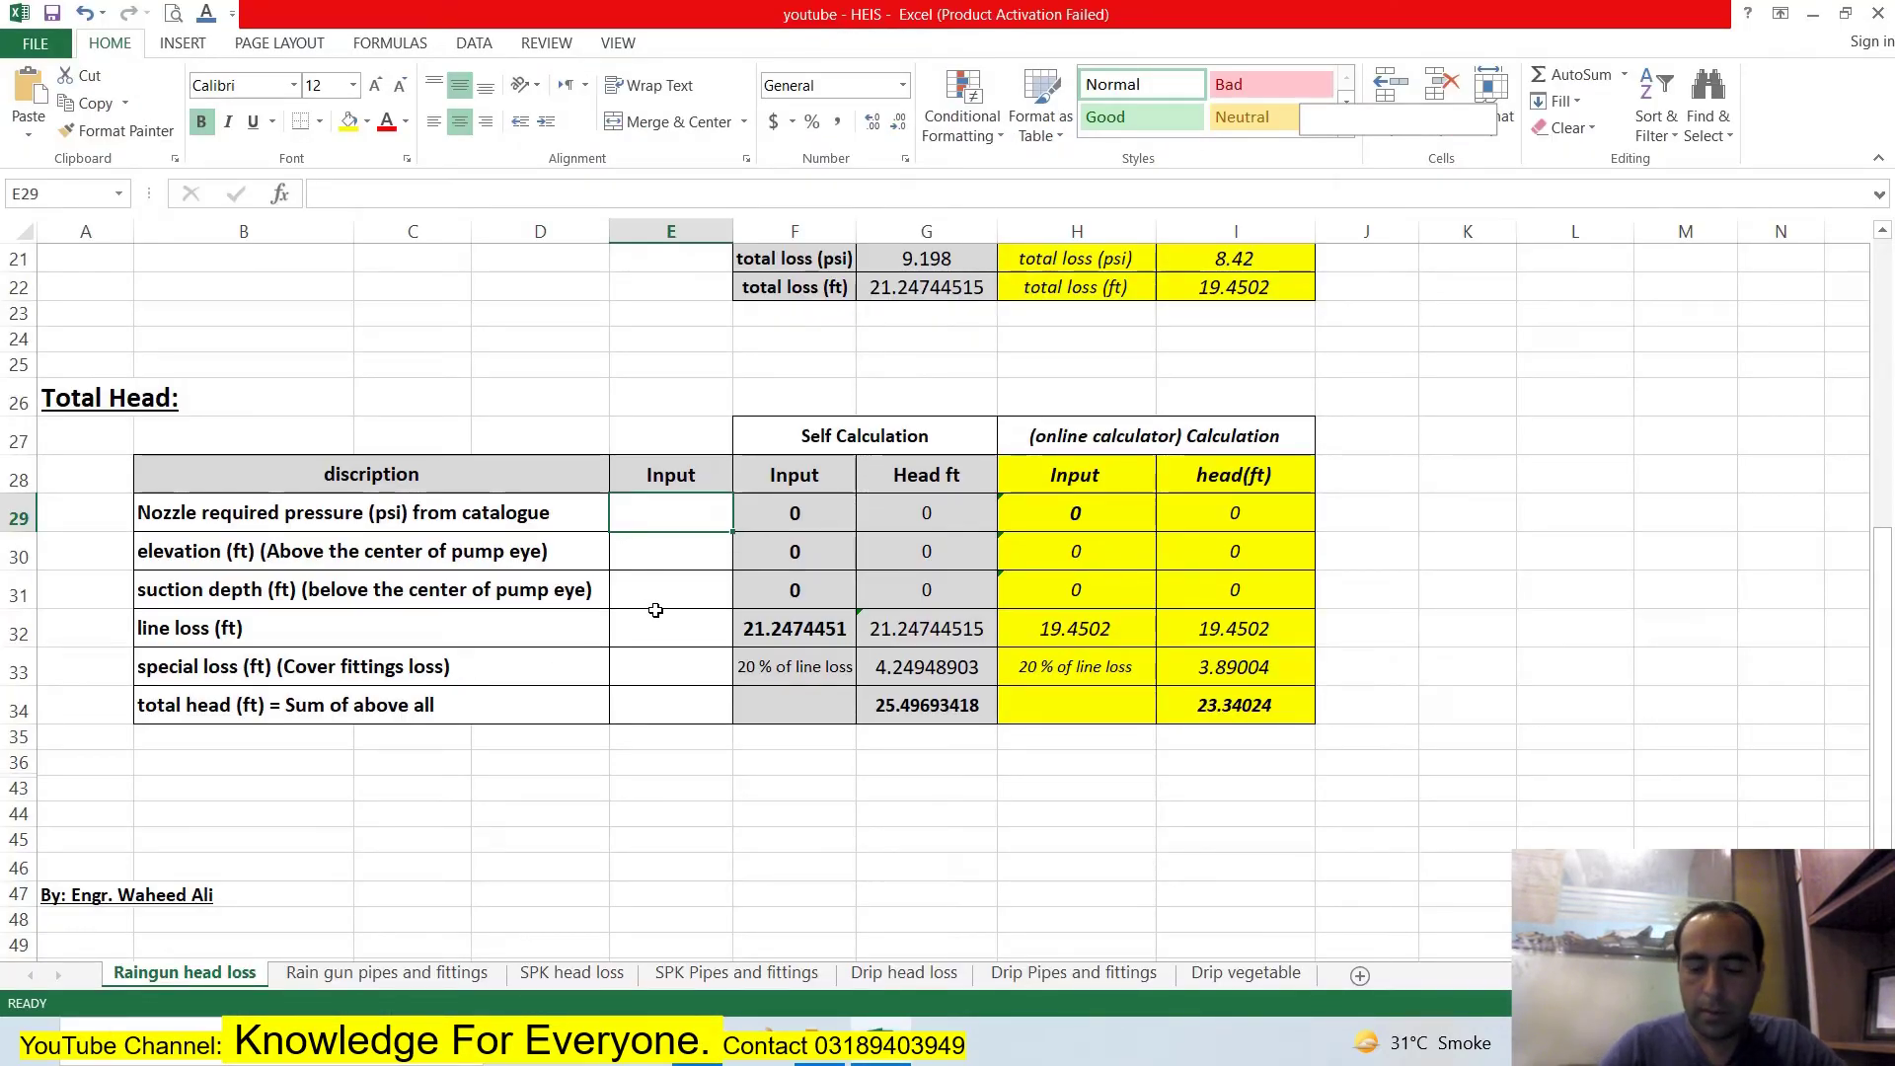
pyautogui.write('35')
pyautogui.press('Return')
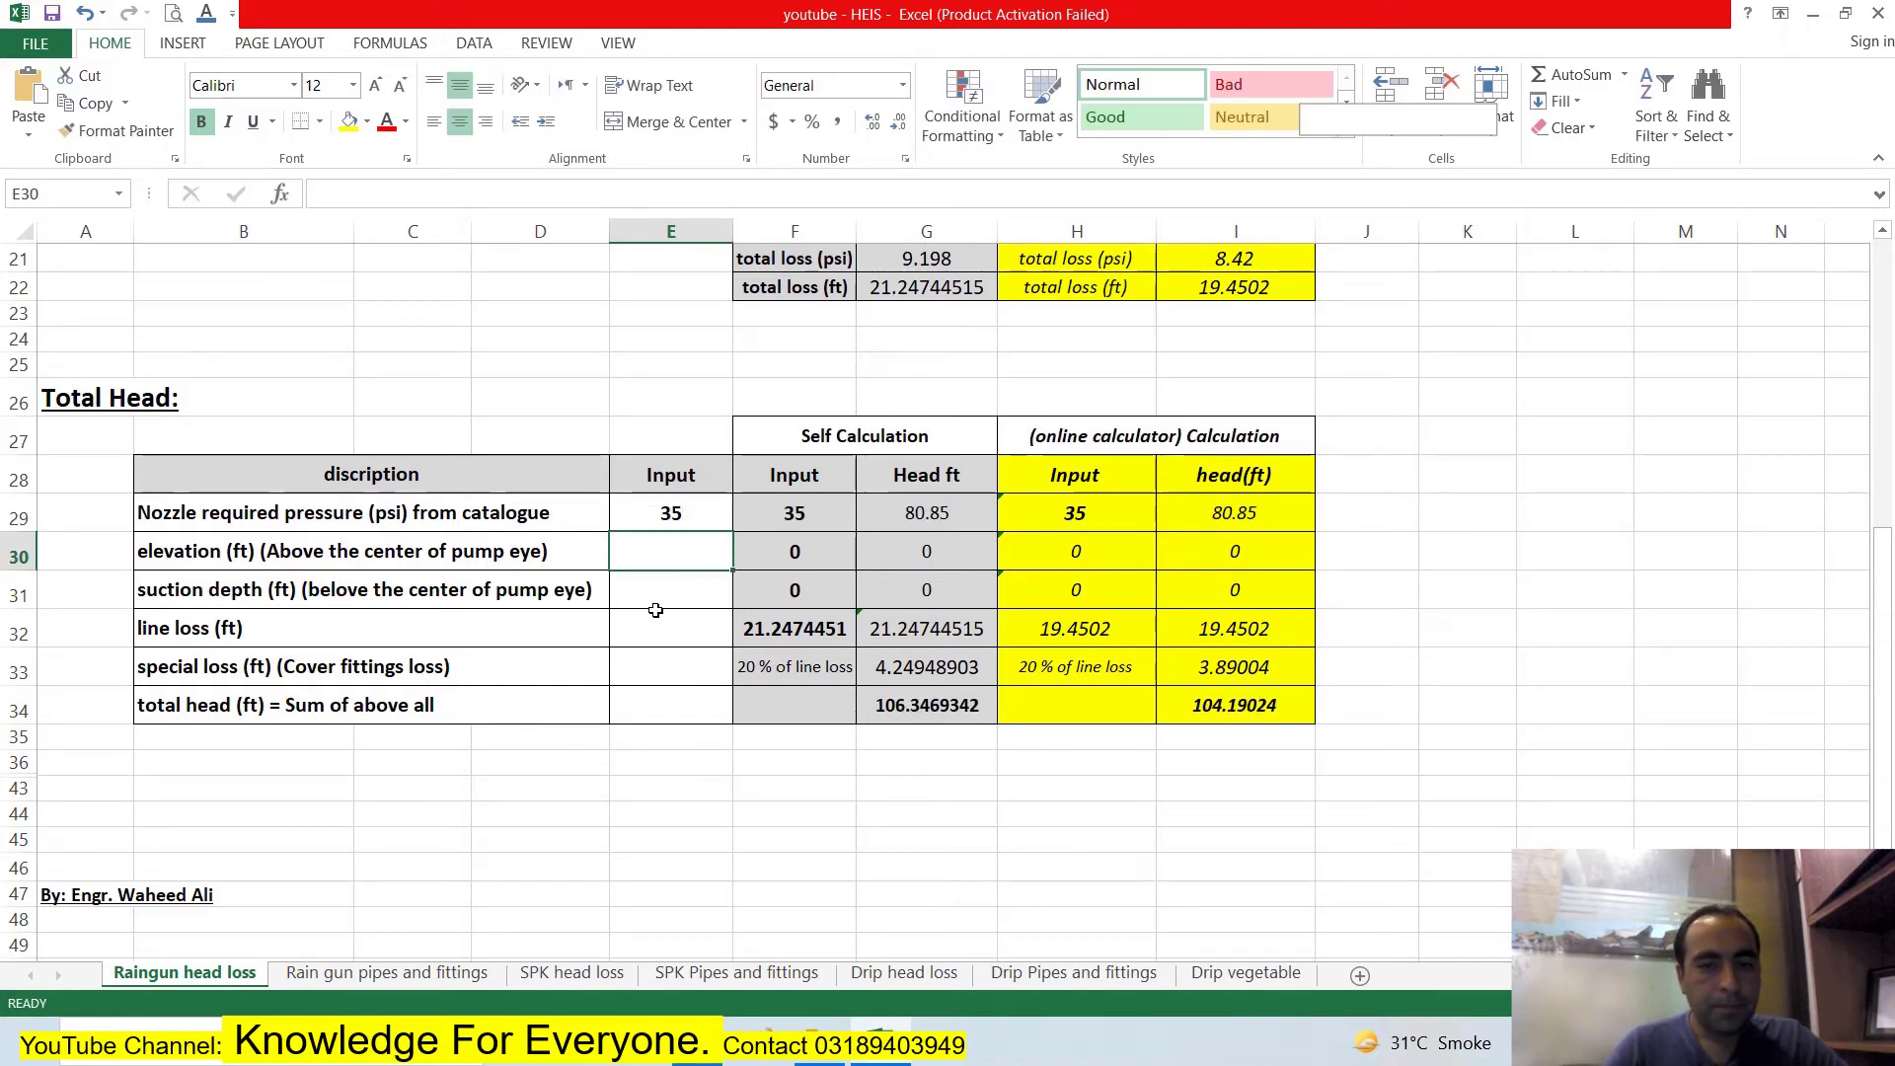
# Examine the nozzle pressure's head (ft) formula in G29 and select the elevation input cell E30.
pyautogui.press('Up')
pyautogui.press('Right')
pyautogui.press('Right')
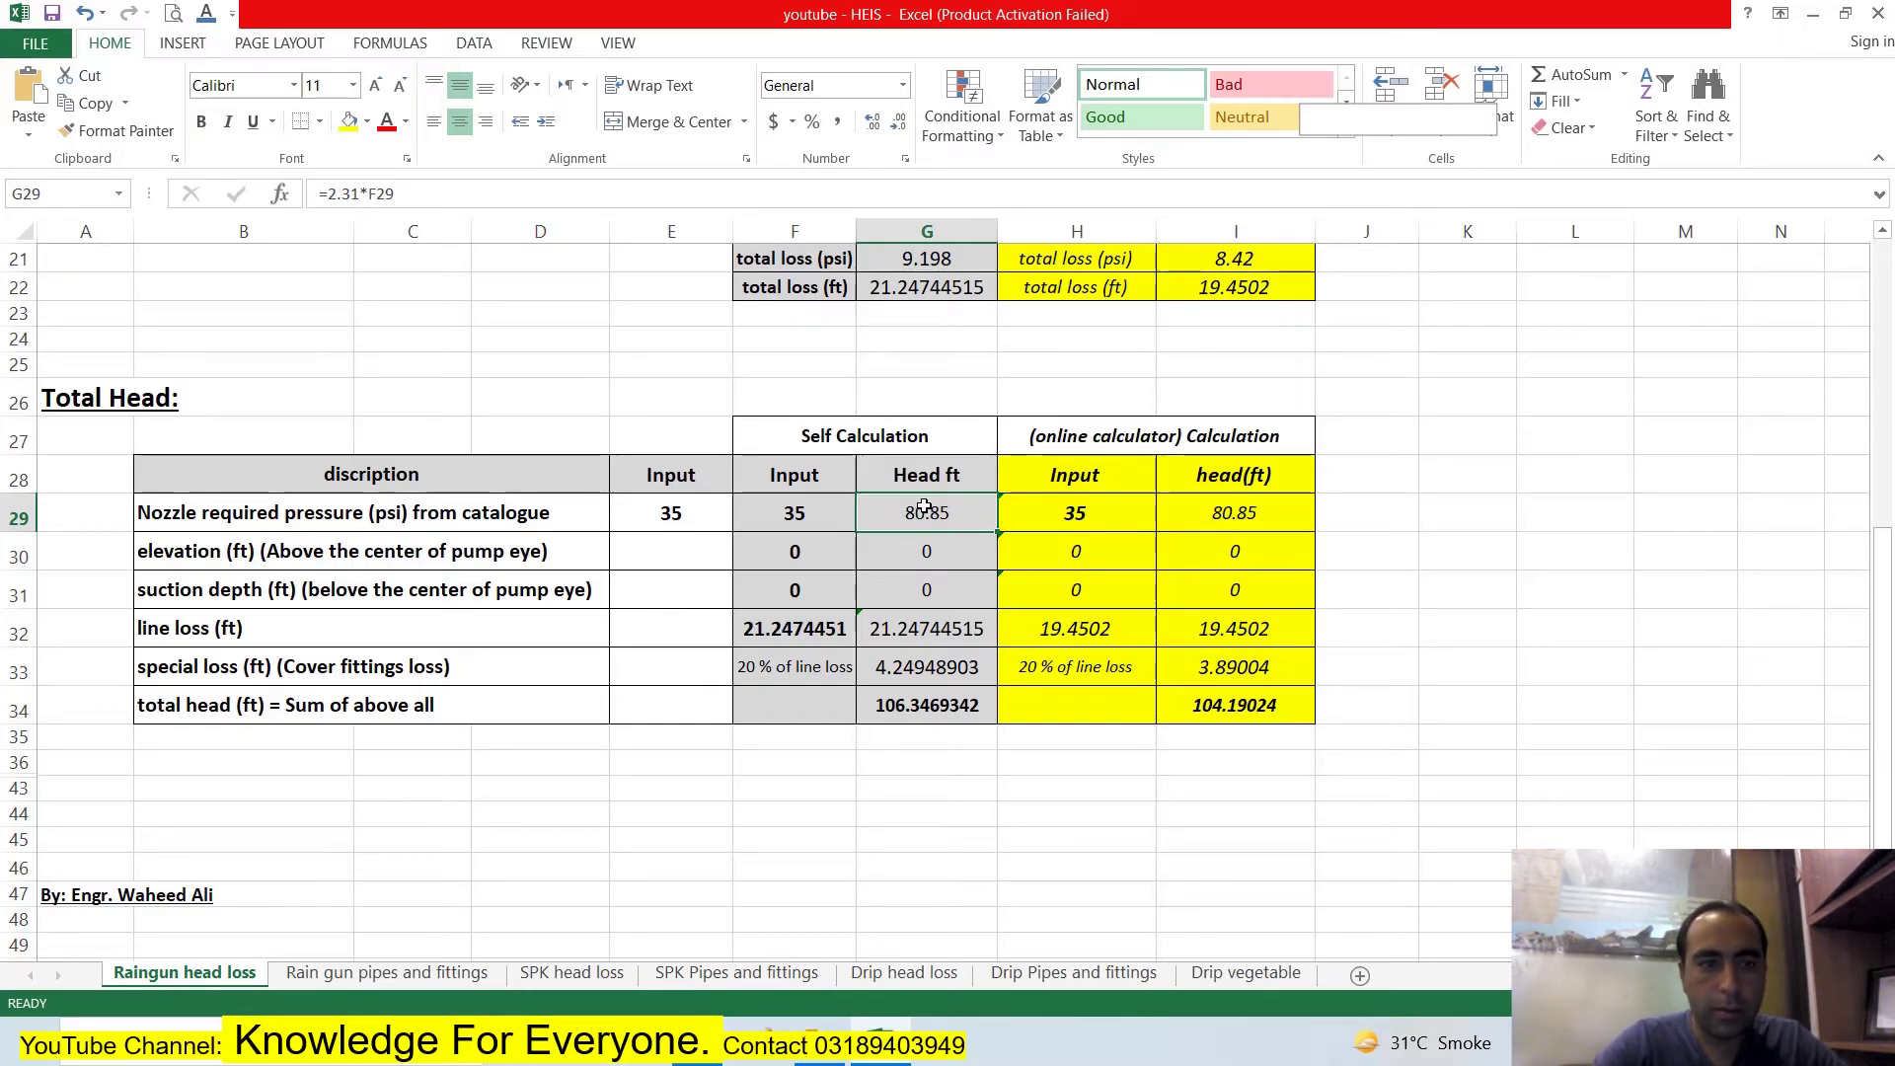
pyautogui.click(654, 556)
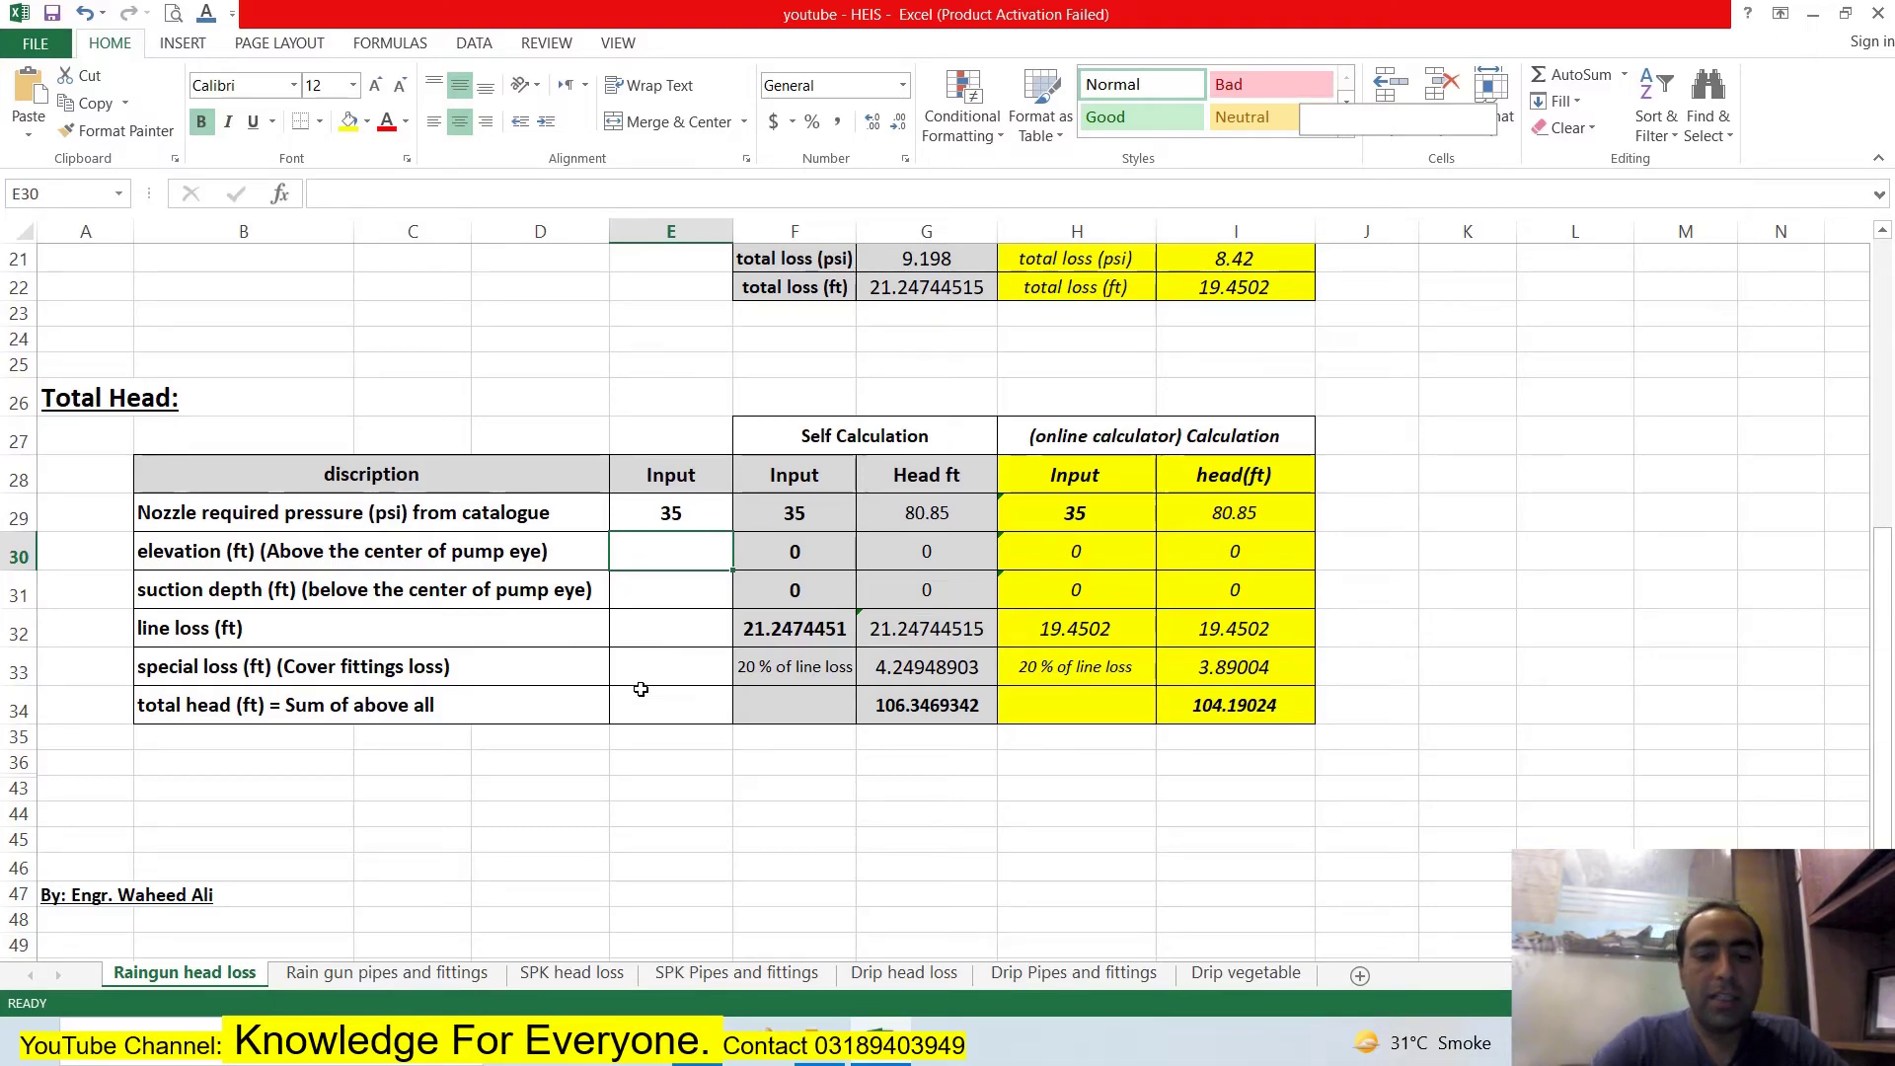
# Switch to Chrome and search Google for "drawdown" in a new tab, browsing the image results.
pyautogui.hotkey('alt', 'Tab')
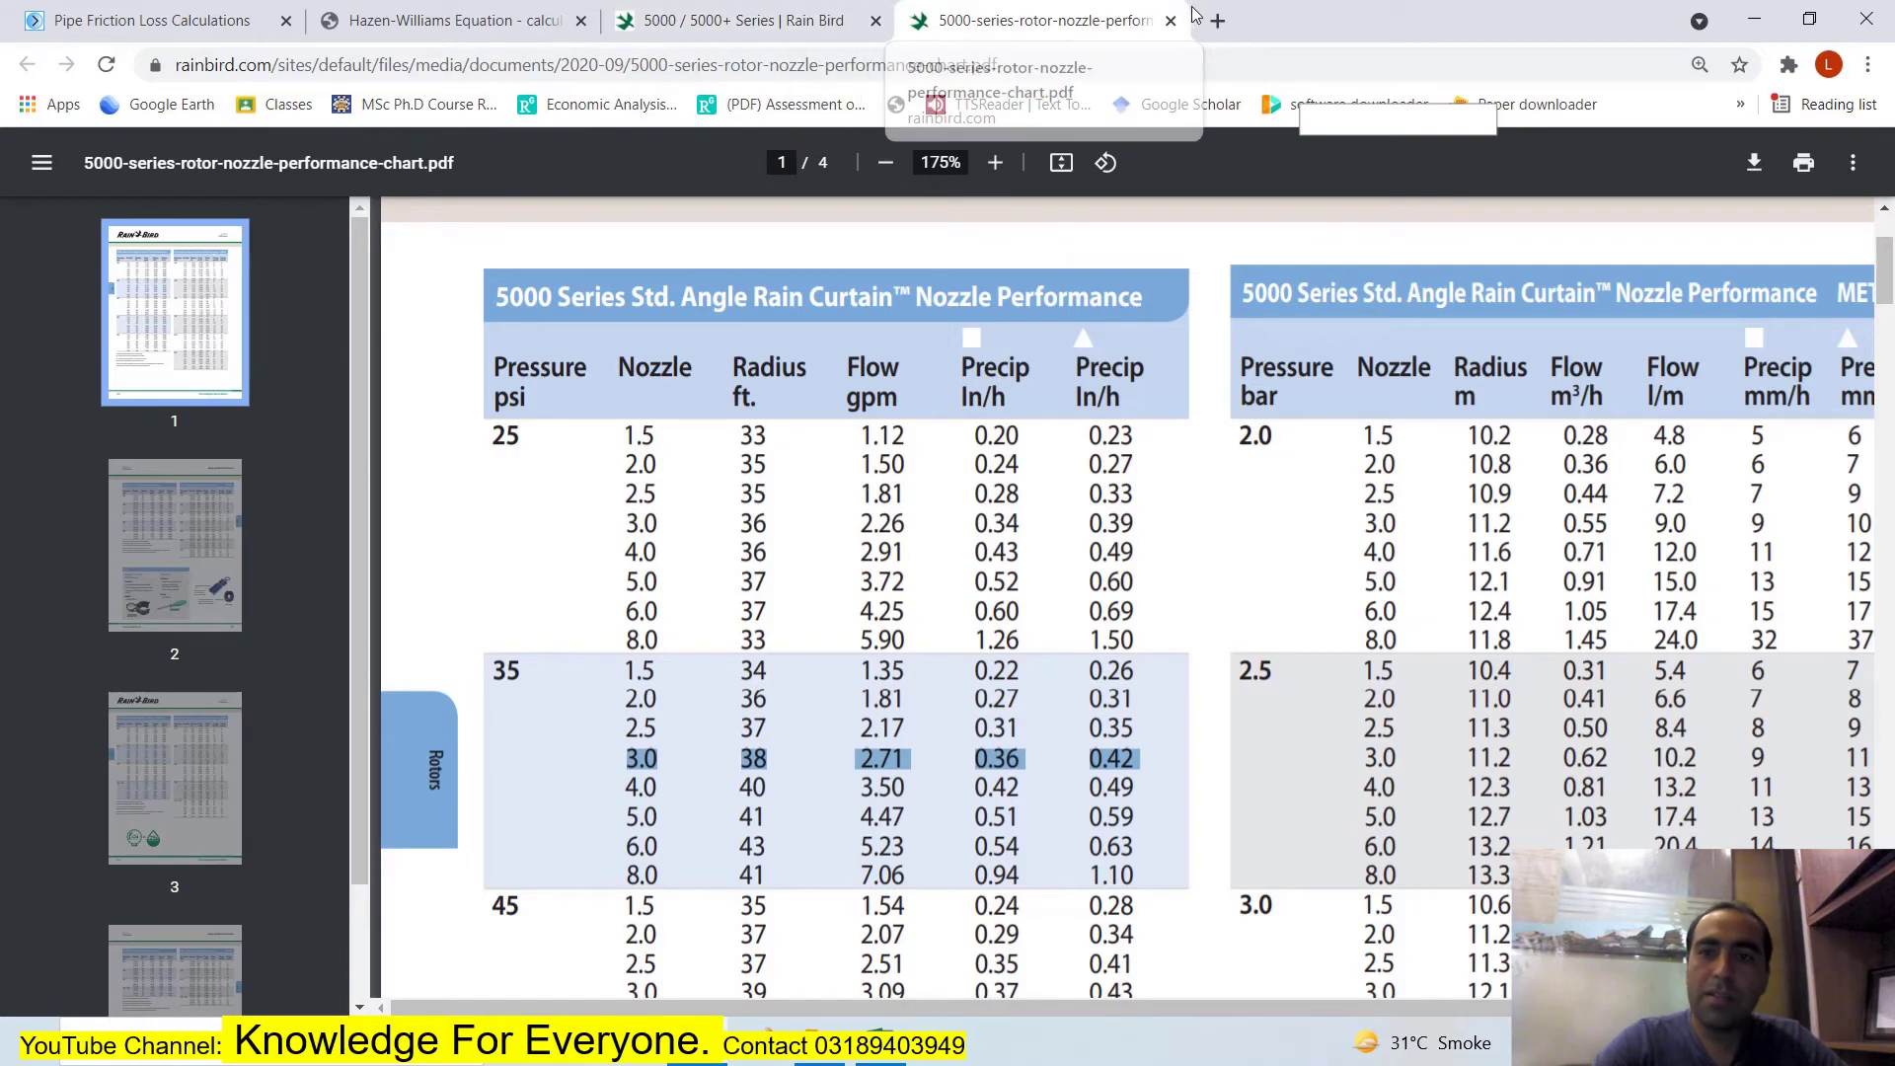
pyautogui.click(1215, 32)
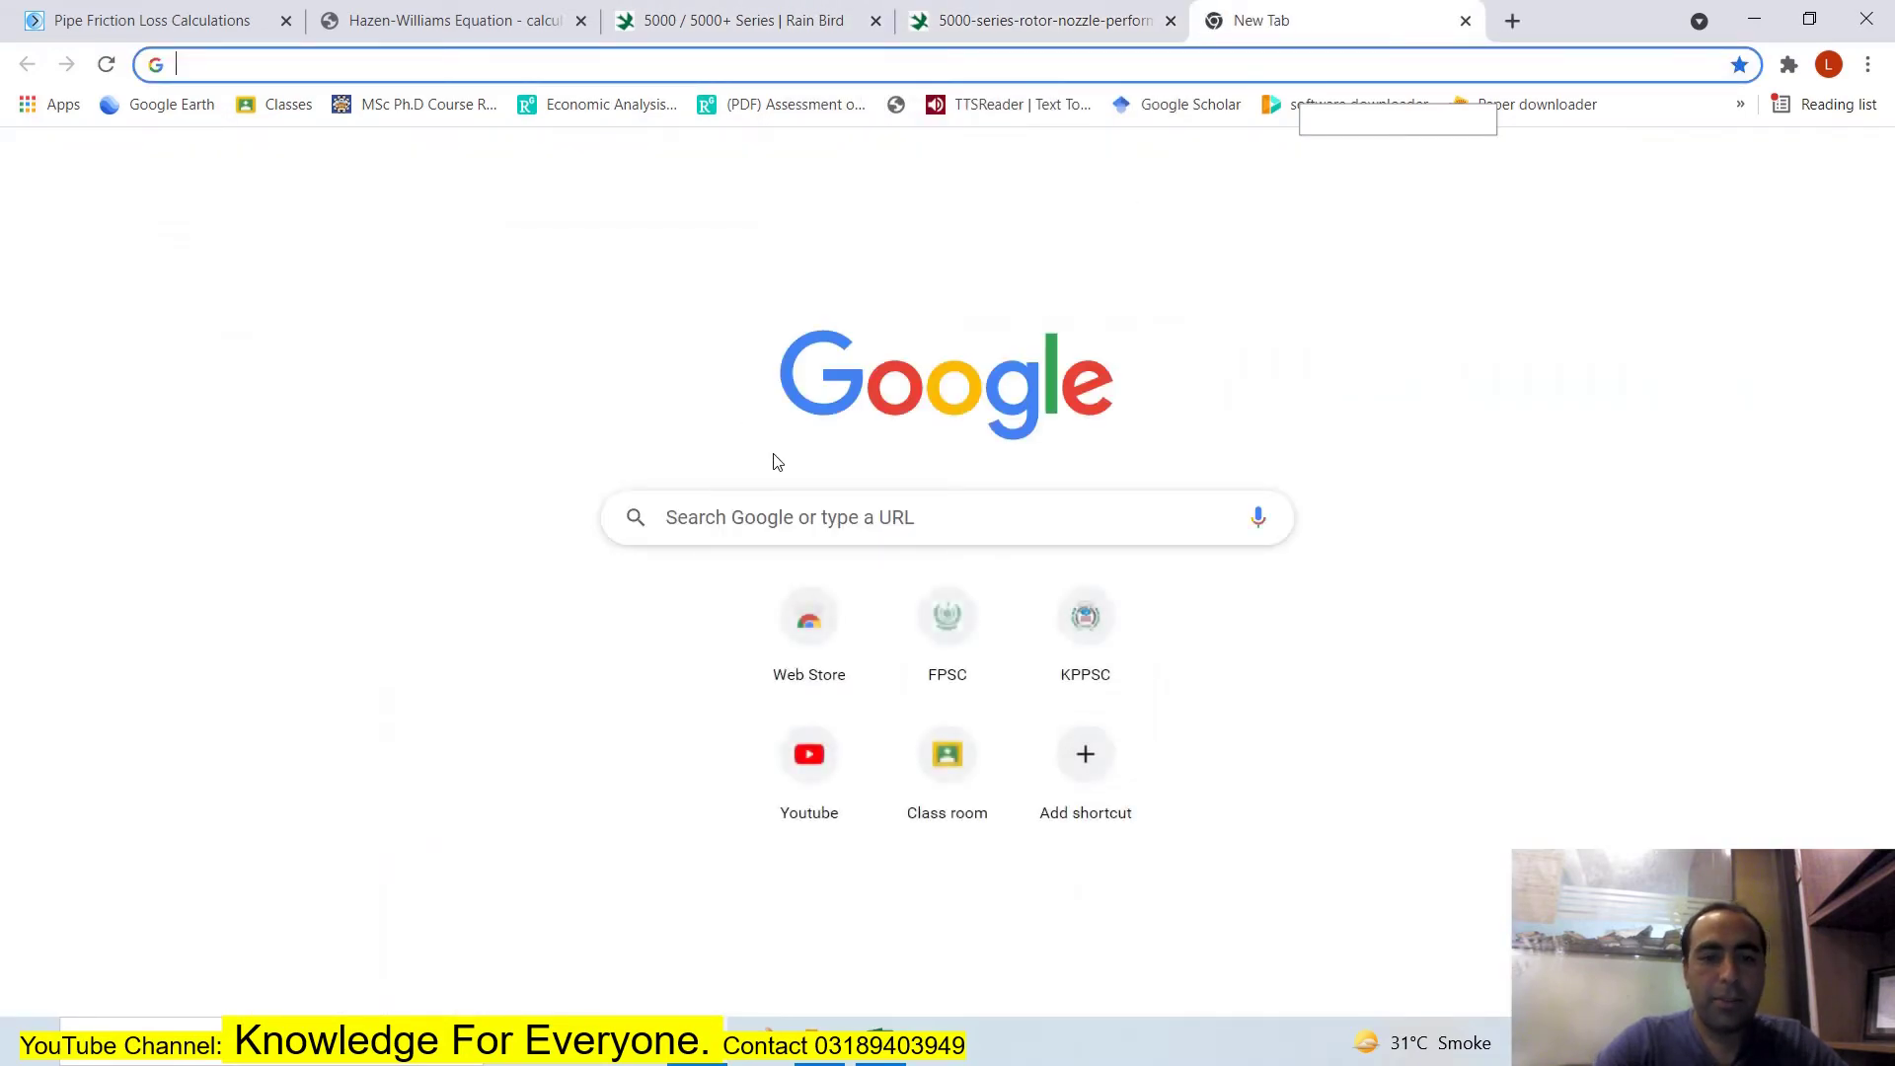
pyautogui.click(771, 508)
pyautogui.write('draw')
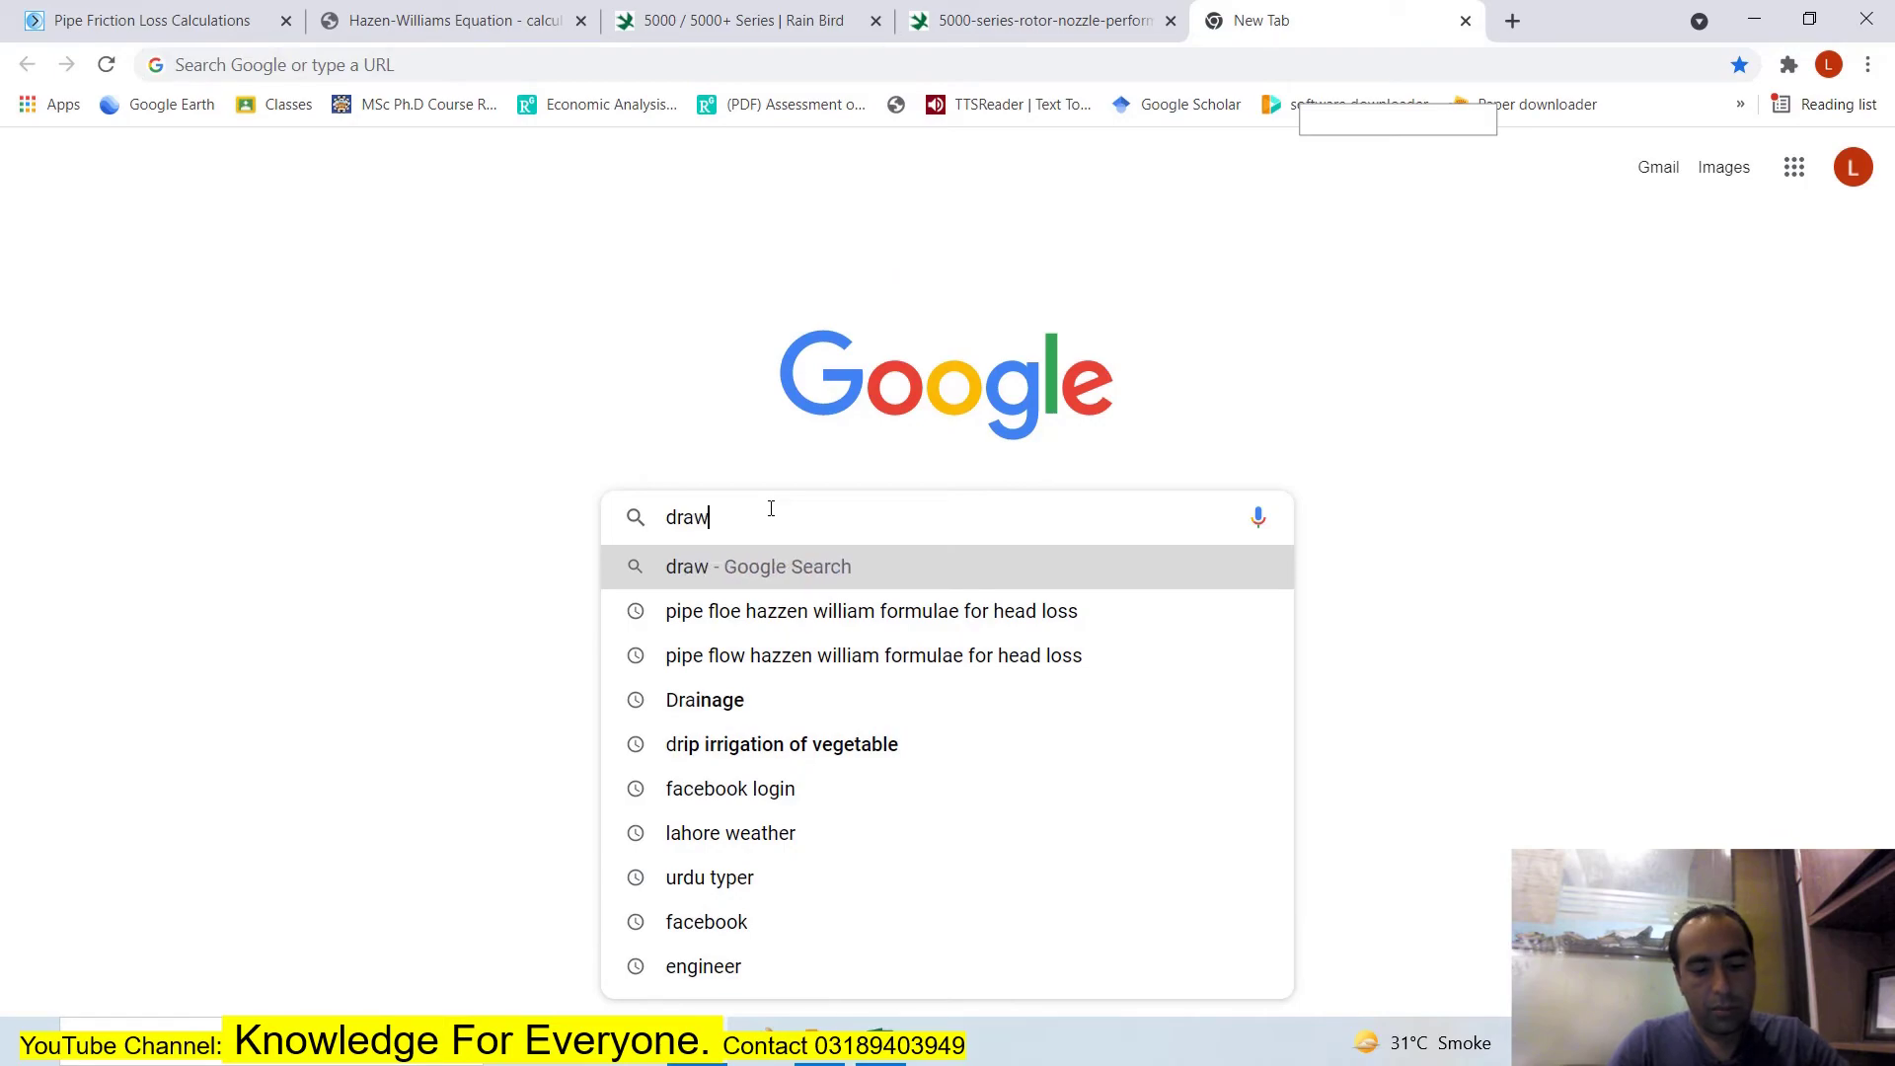
pyautogui.write('down')
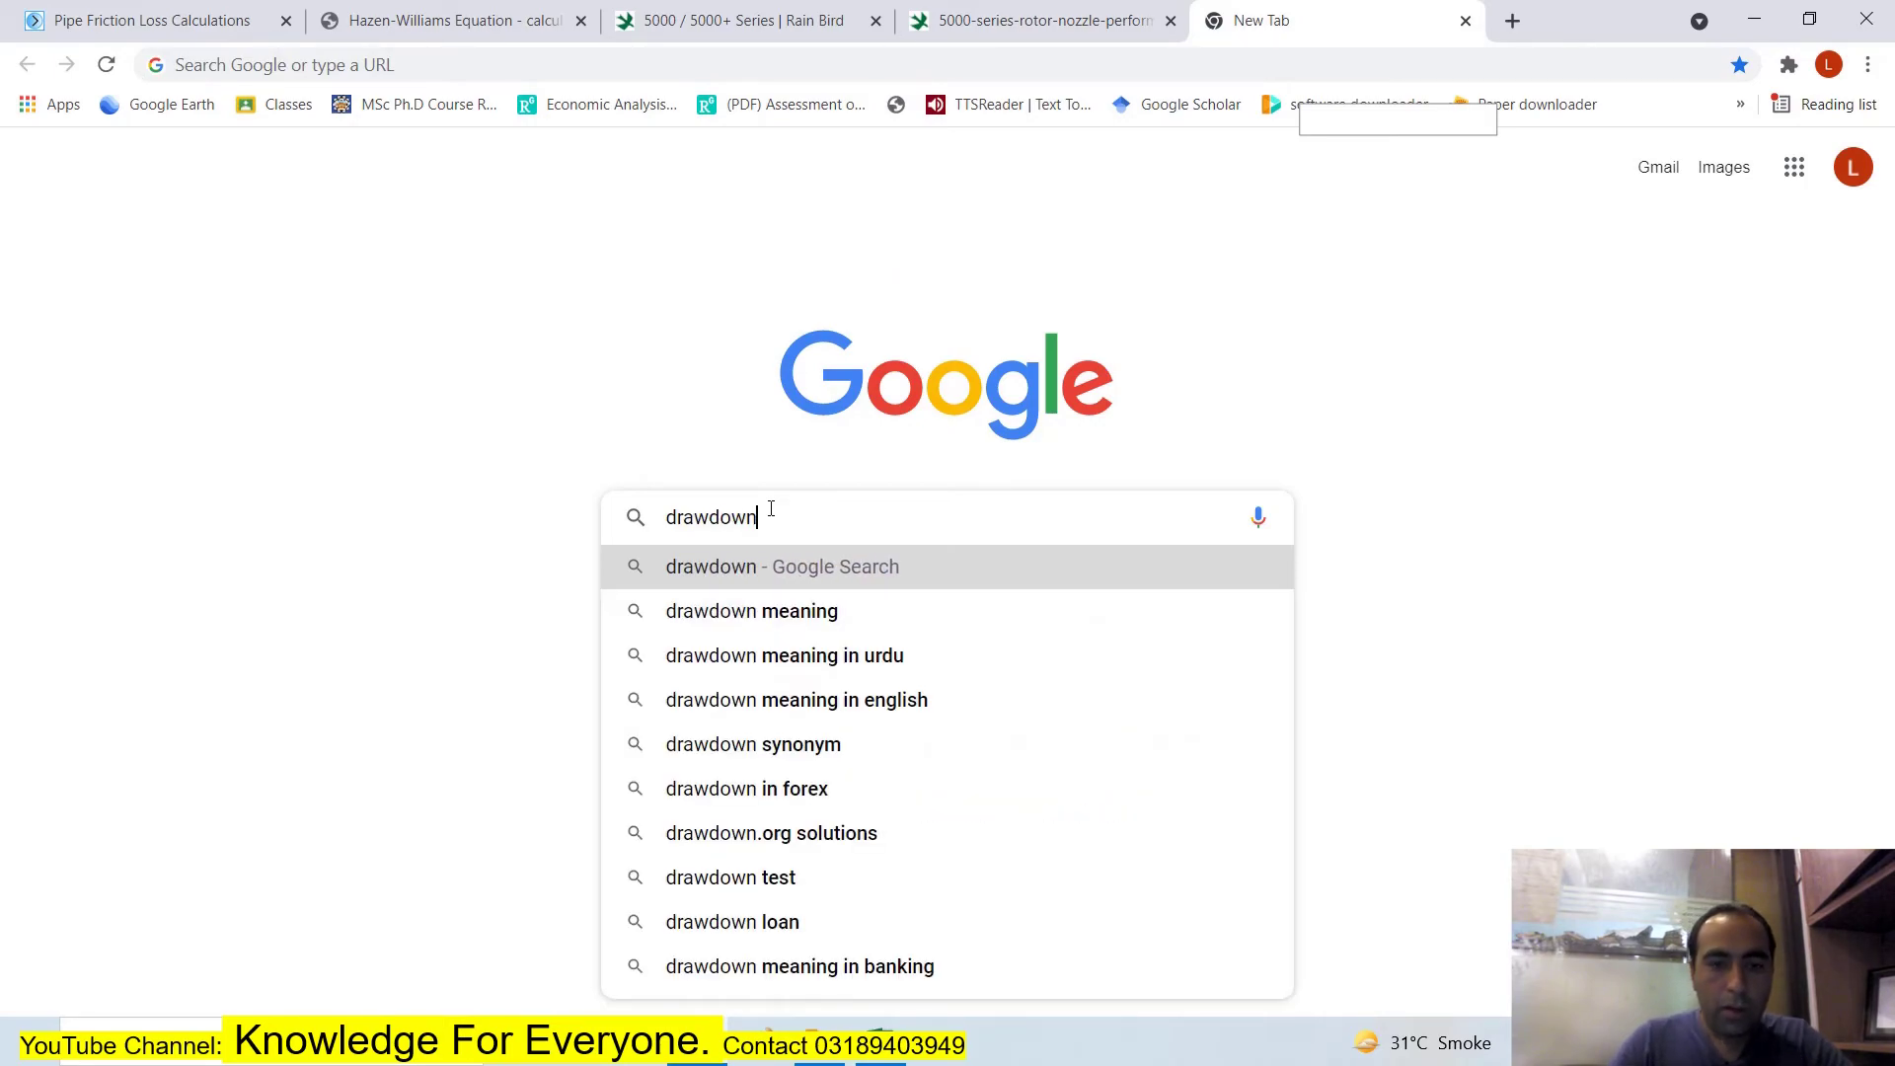
pyautogui.press('Return')
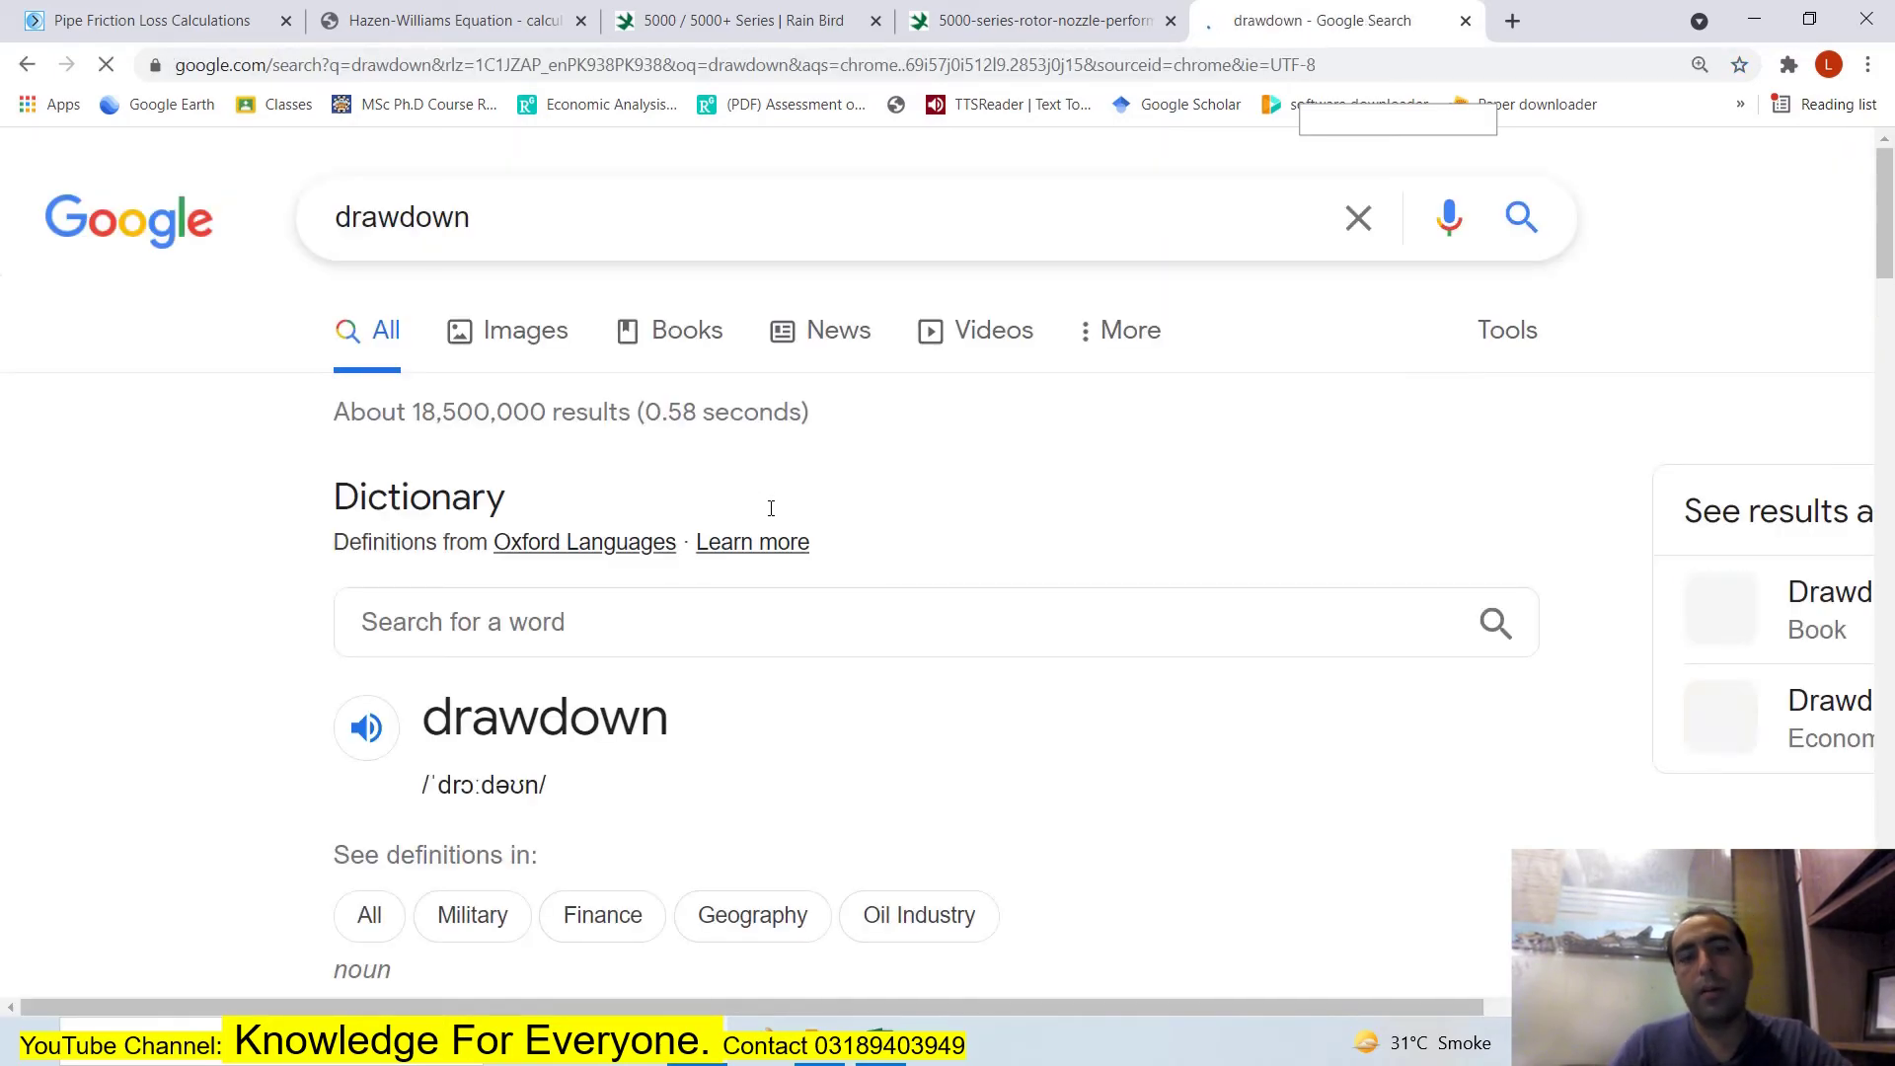
pyautogui.click(552, 356)
pyautogui.scroll(-1, 642, 405)
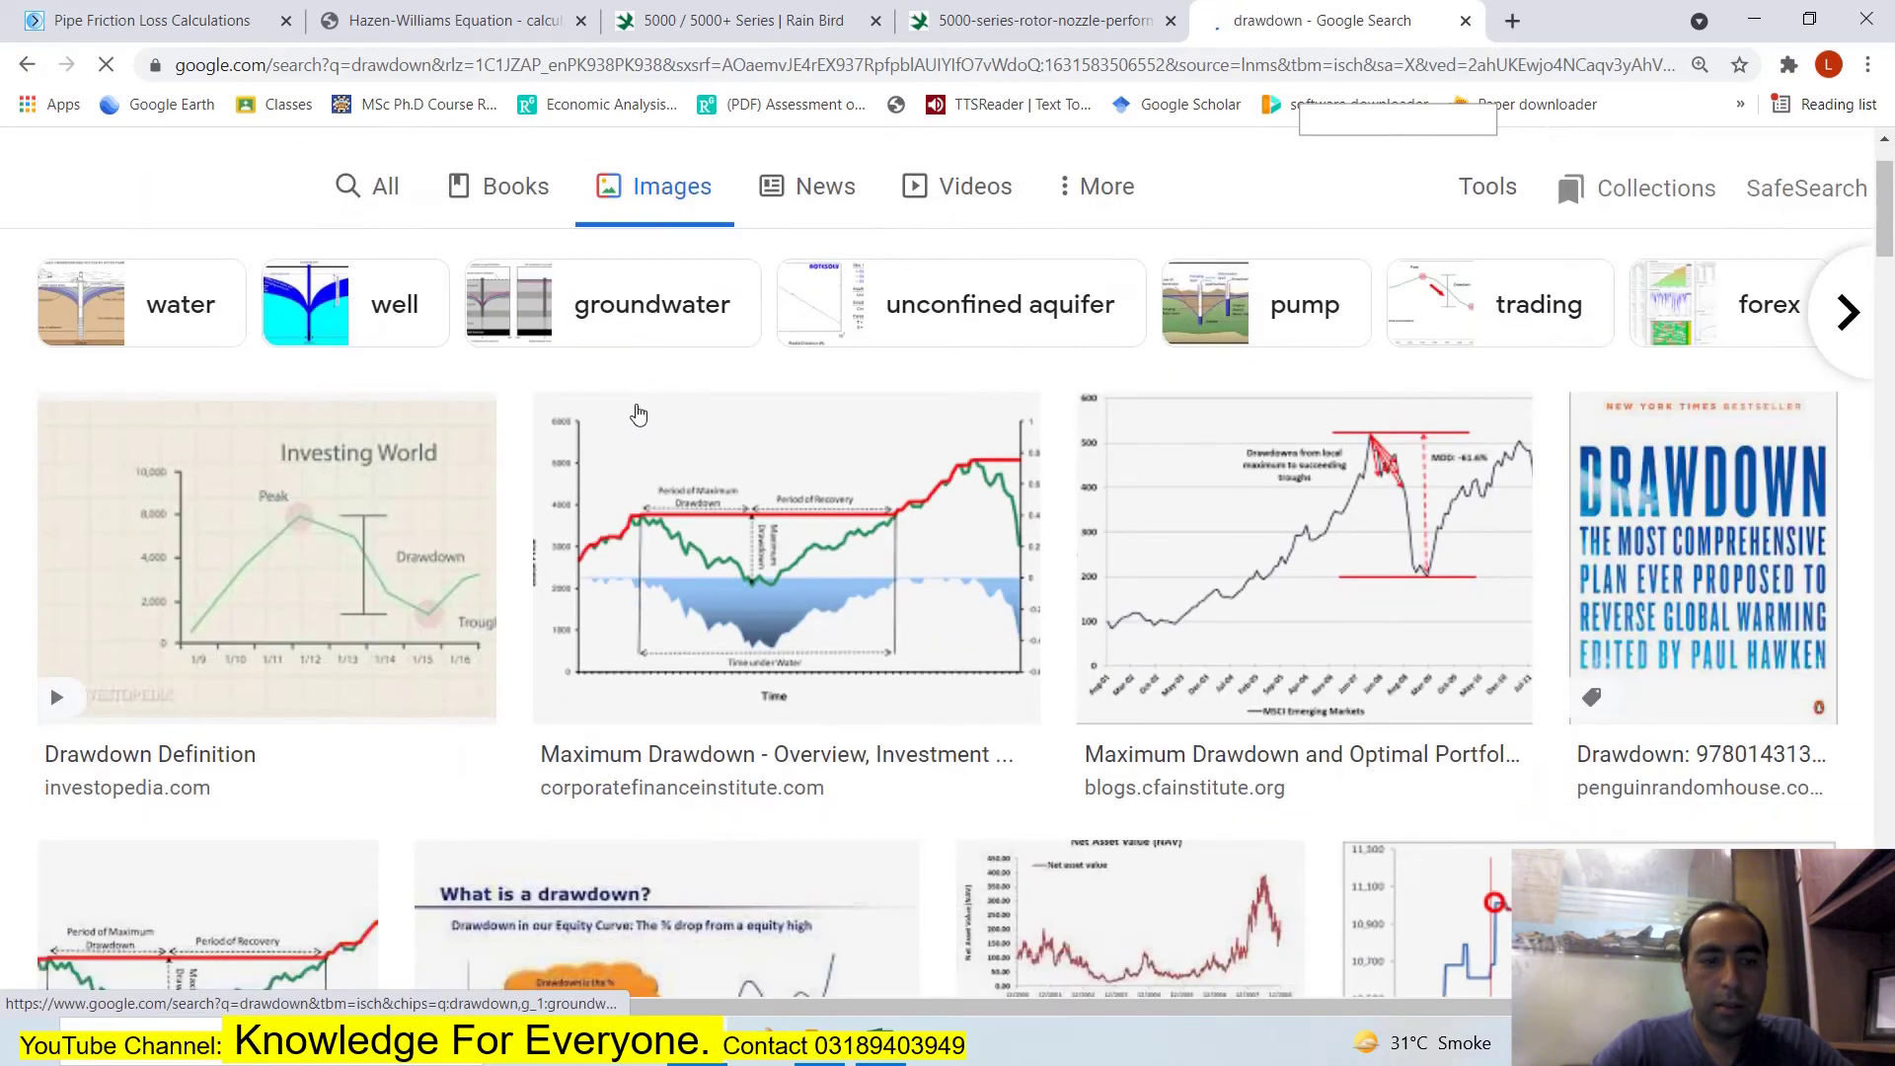
pyautogui.scroll(-4, 691, 409)
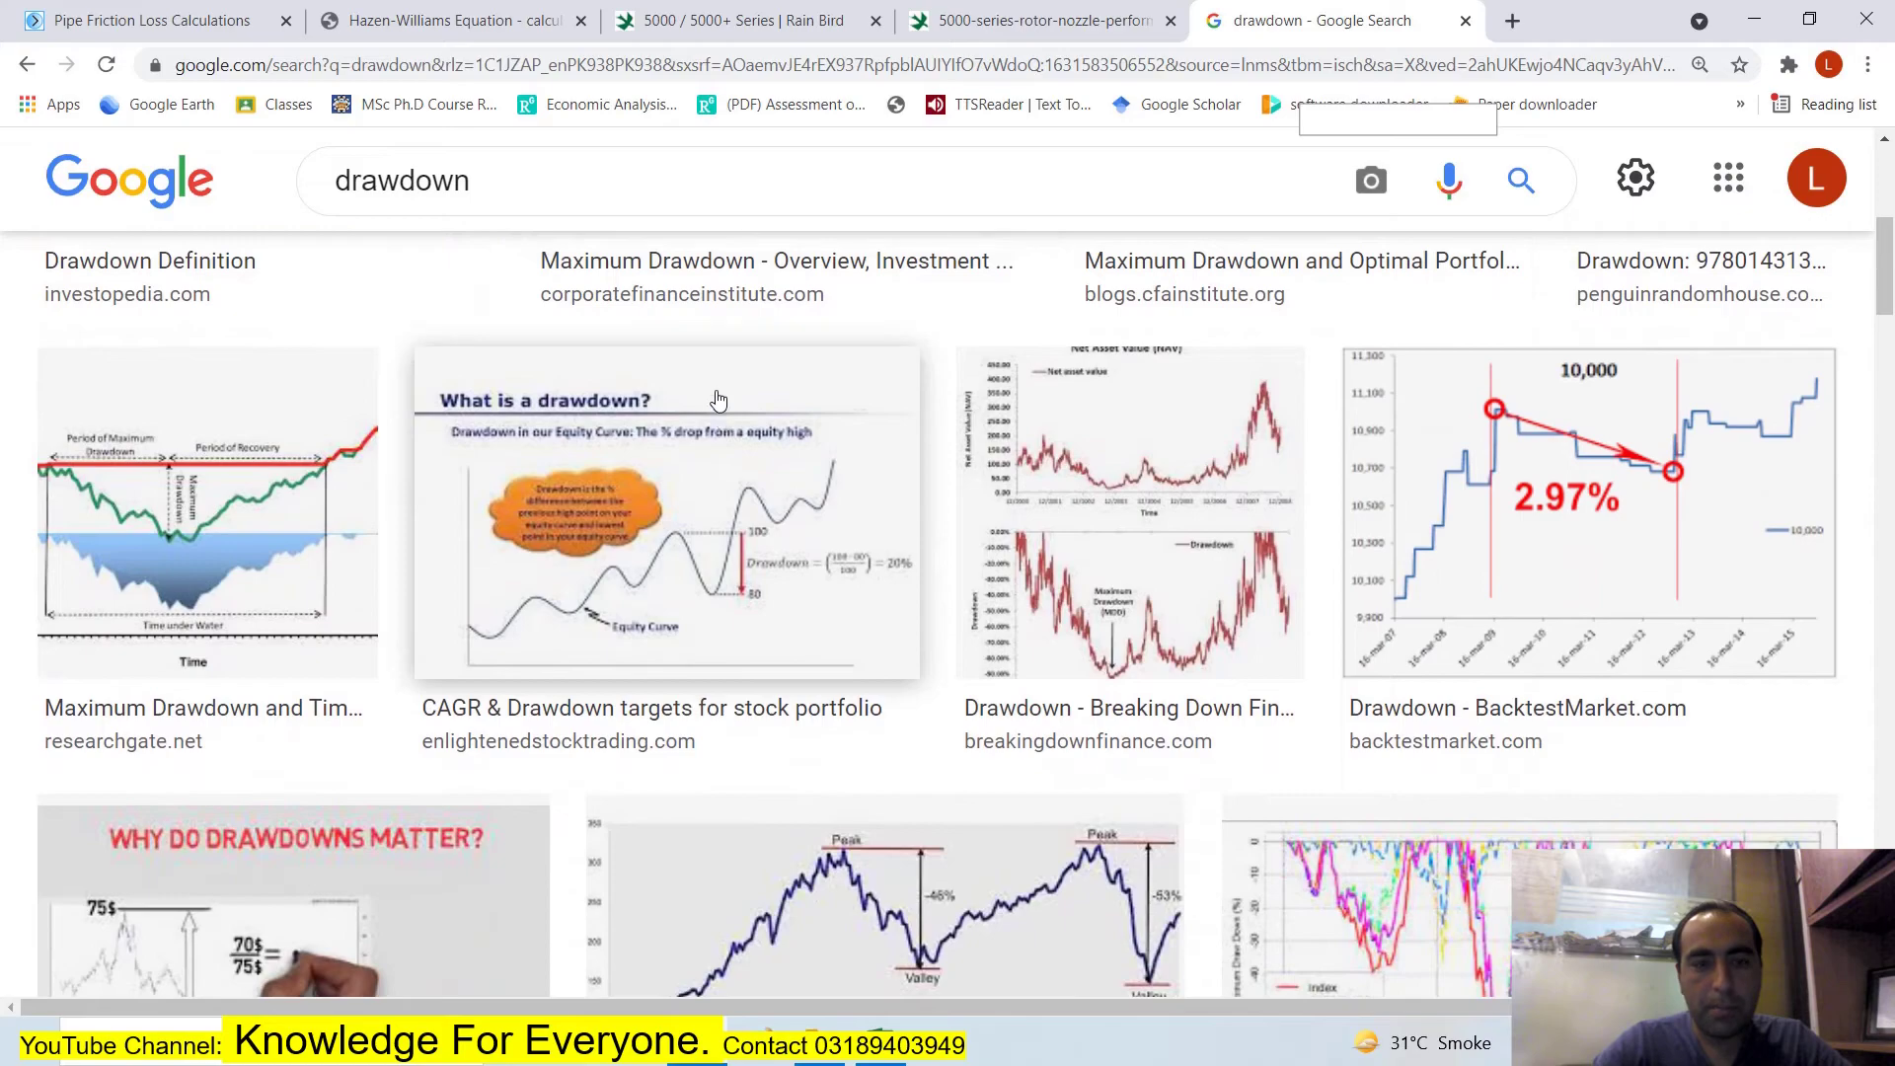
pyautogui.scroll(5, 718, 399)
# Refine the image search to "drawdown of water in a well" and preview the Water Table Drawdown and Well Pumping diagram.
pyautogui.click(605, 214)
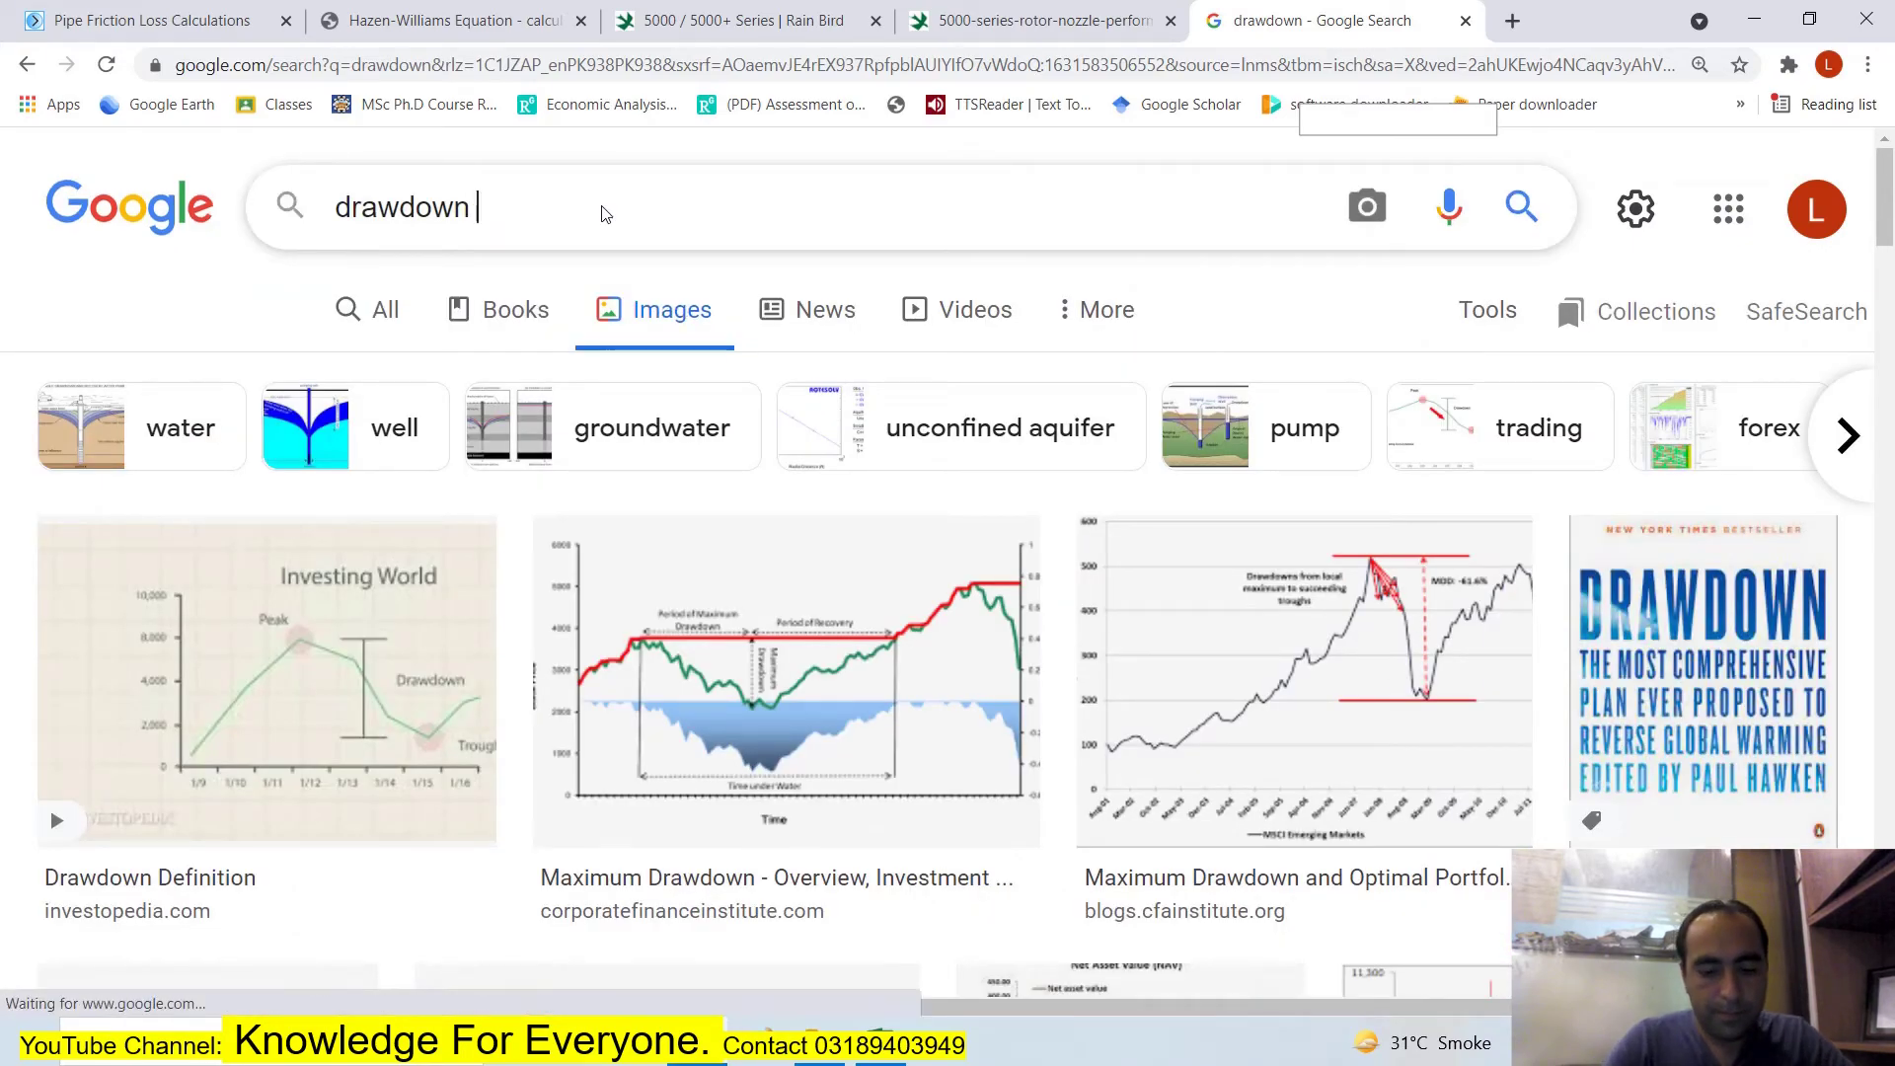
pyautogui.write('of water in a')
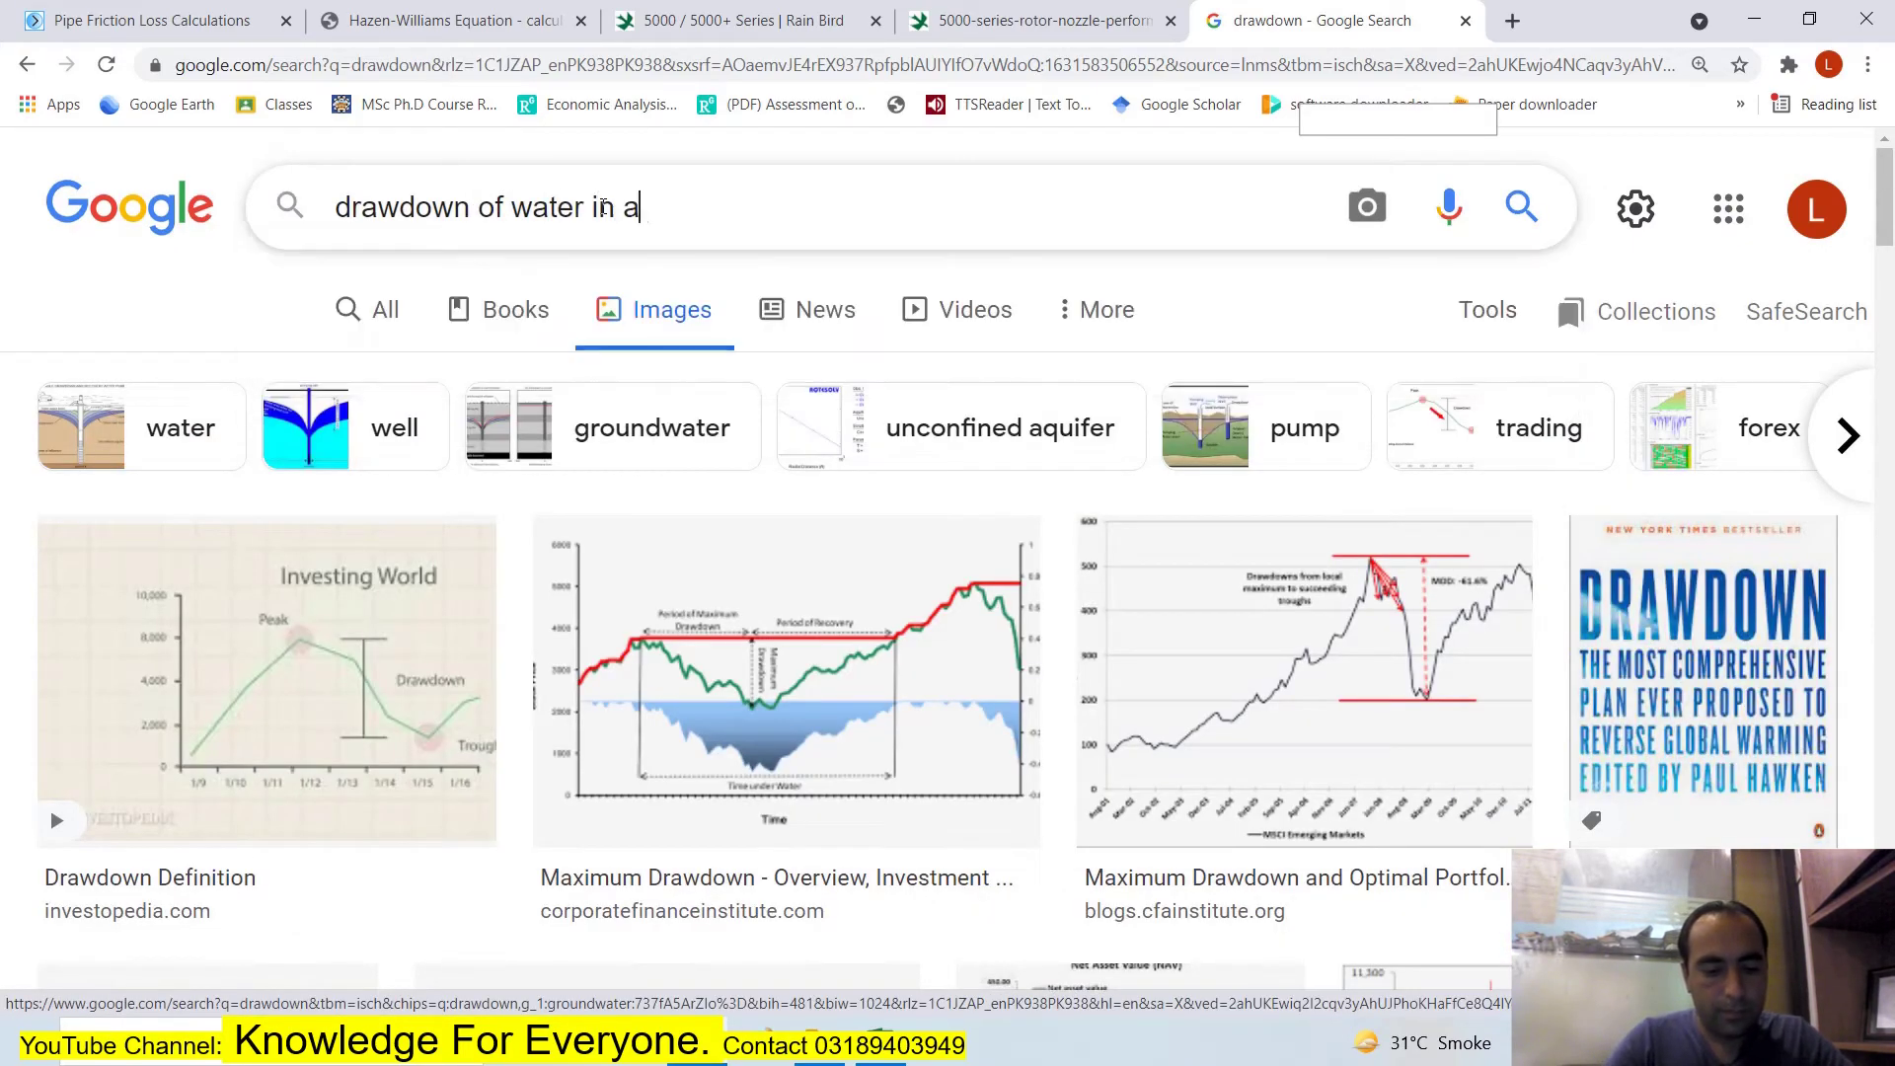
pyautogui.write(' well')
pyautogui.press('Return')
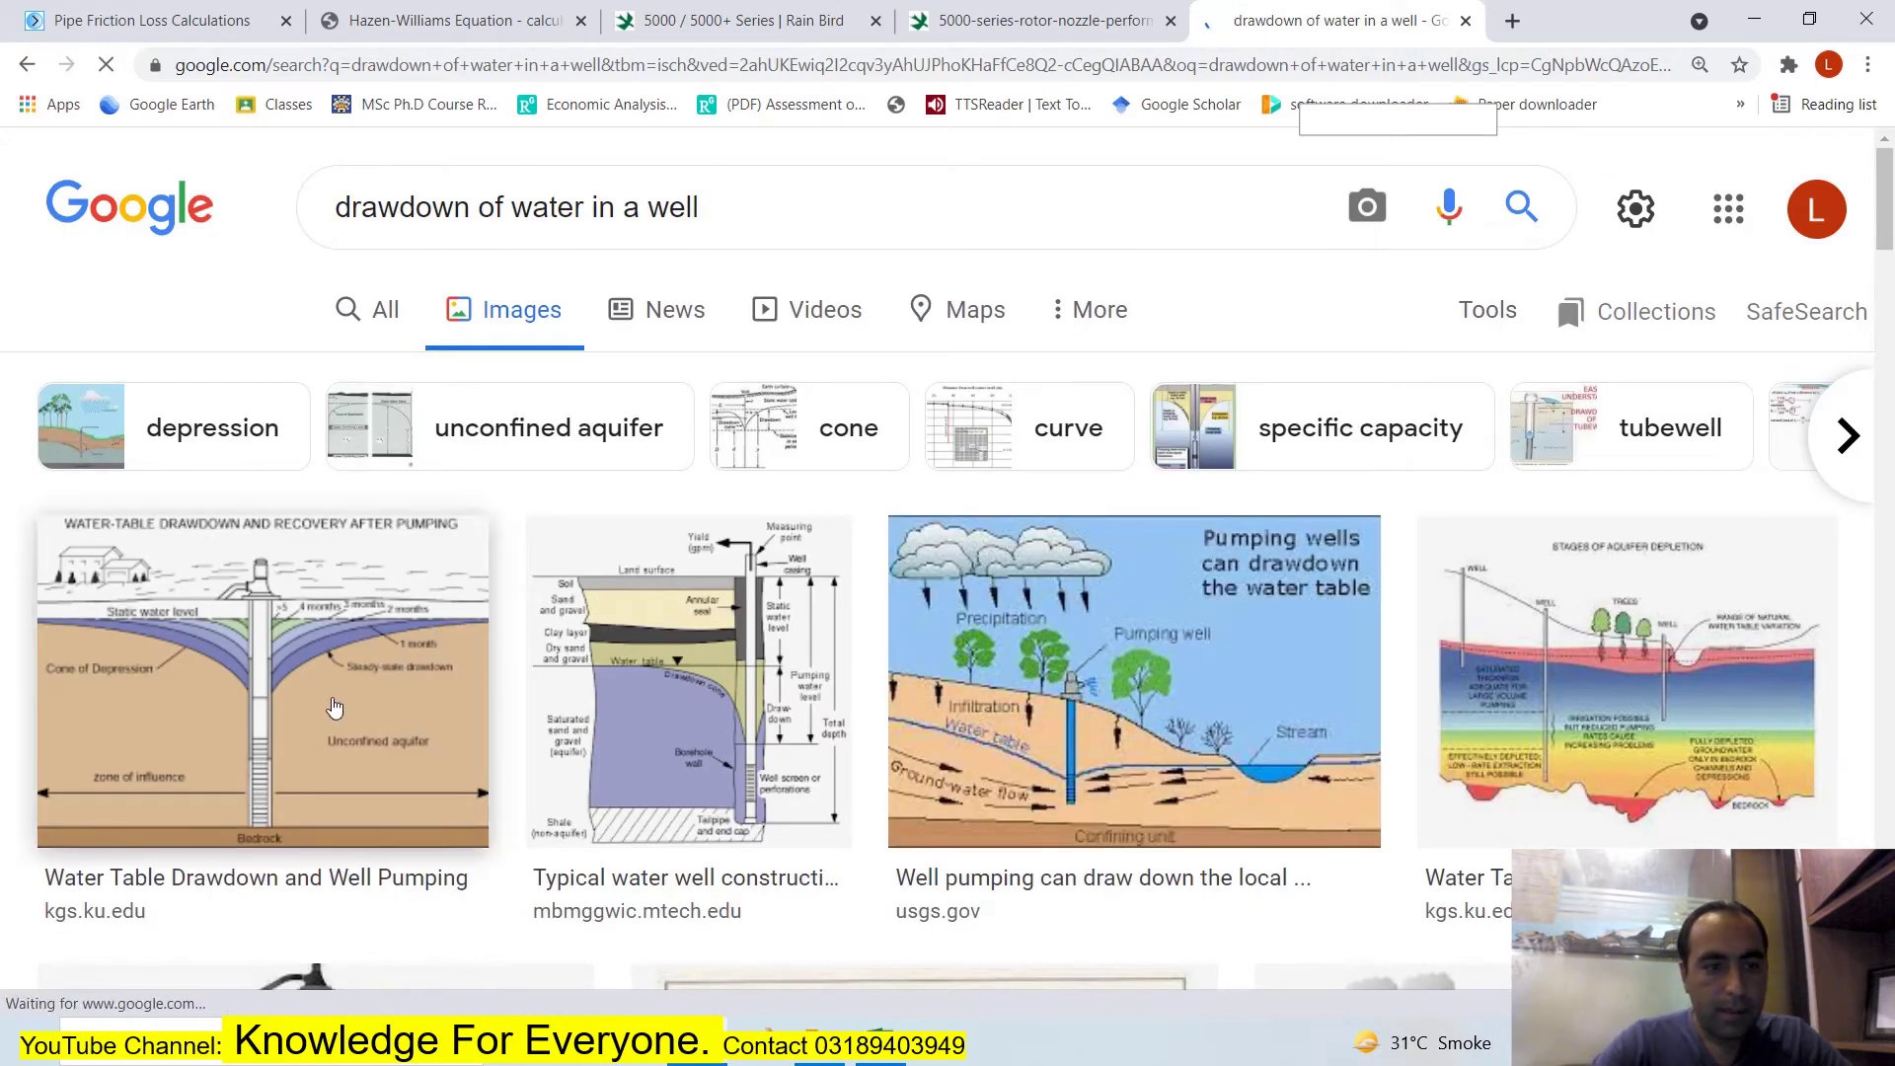
pyautogui.click(333, 708)
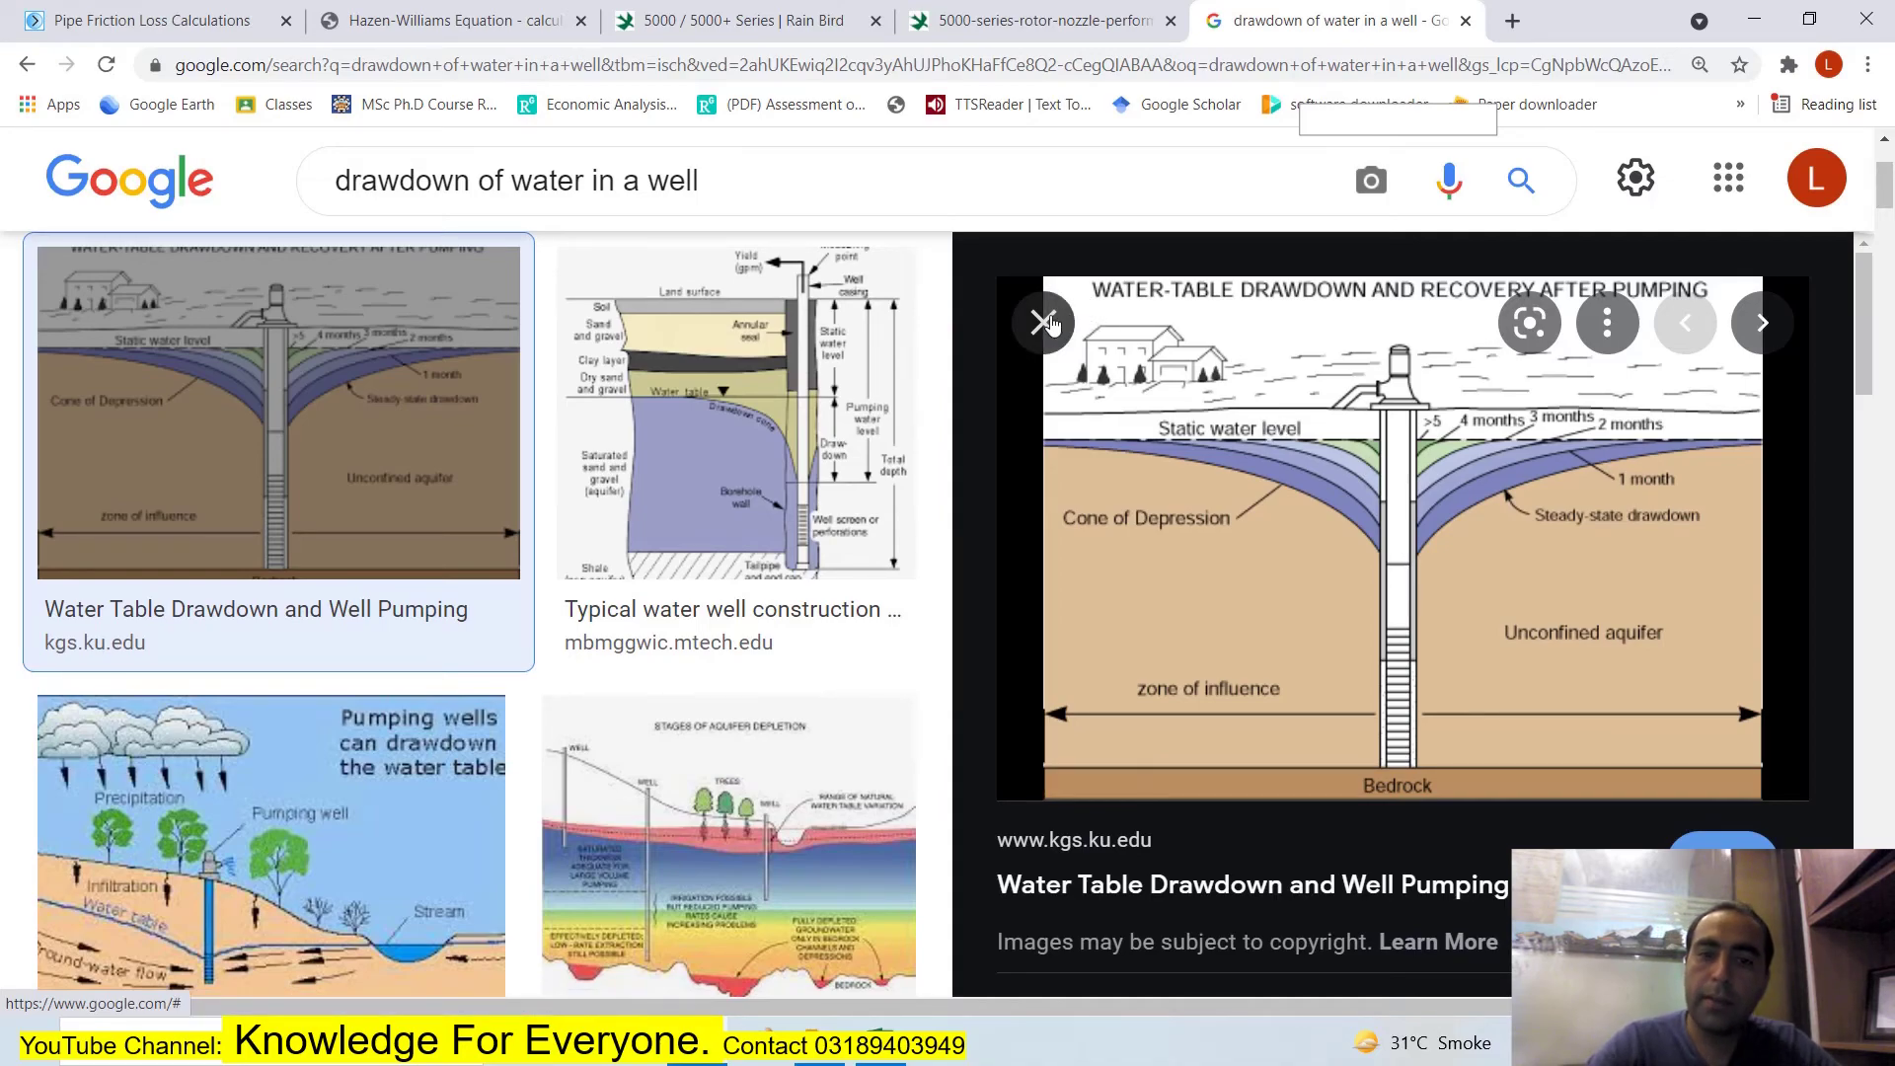
pyautogui.click(1044, 323)
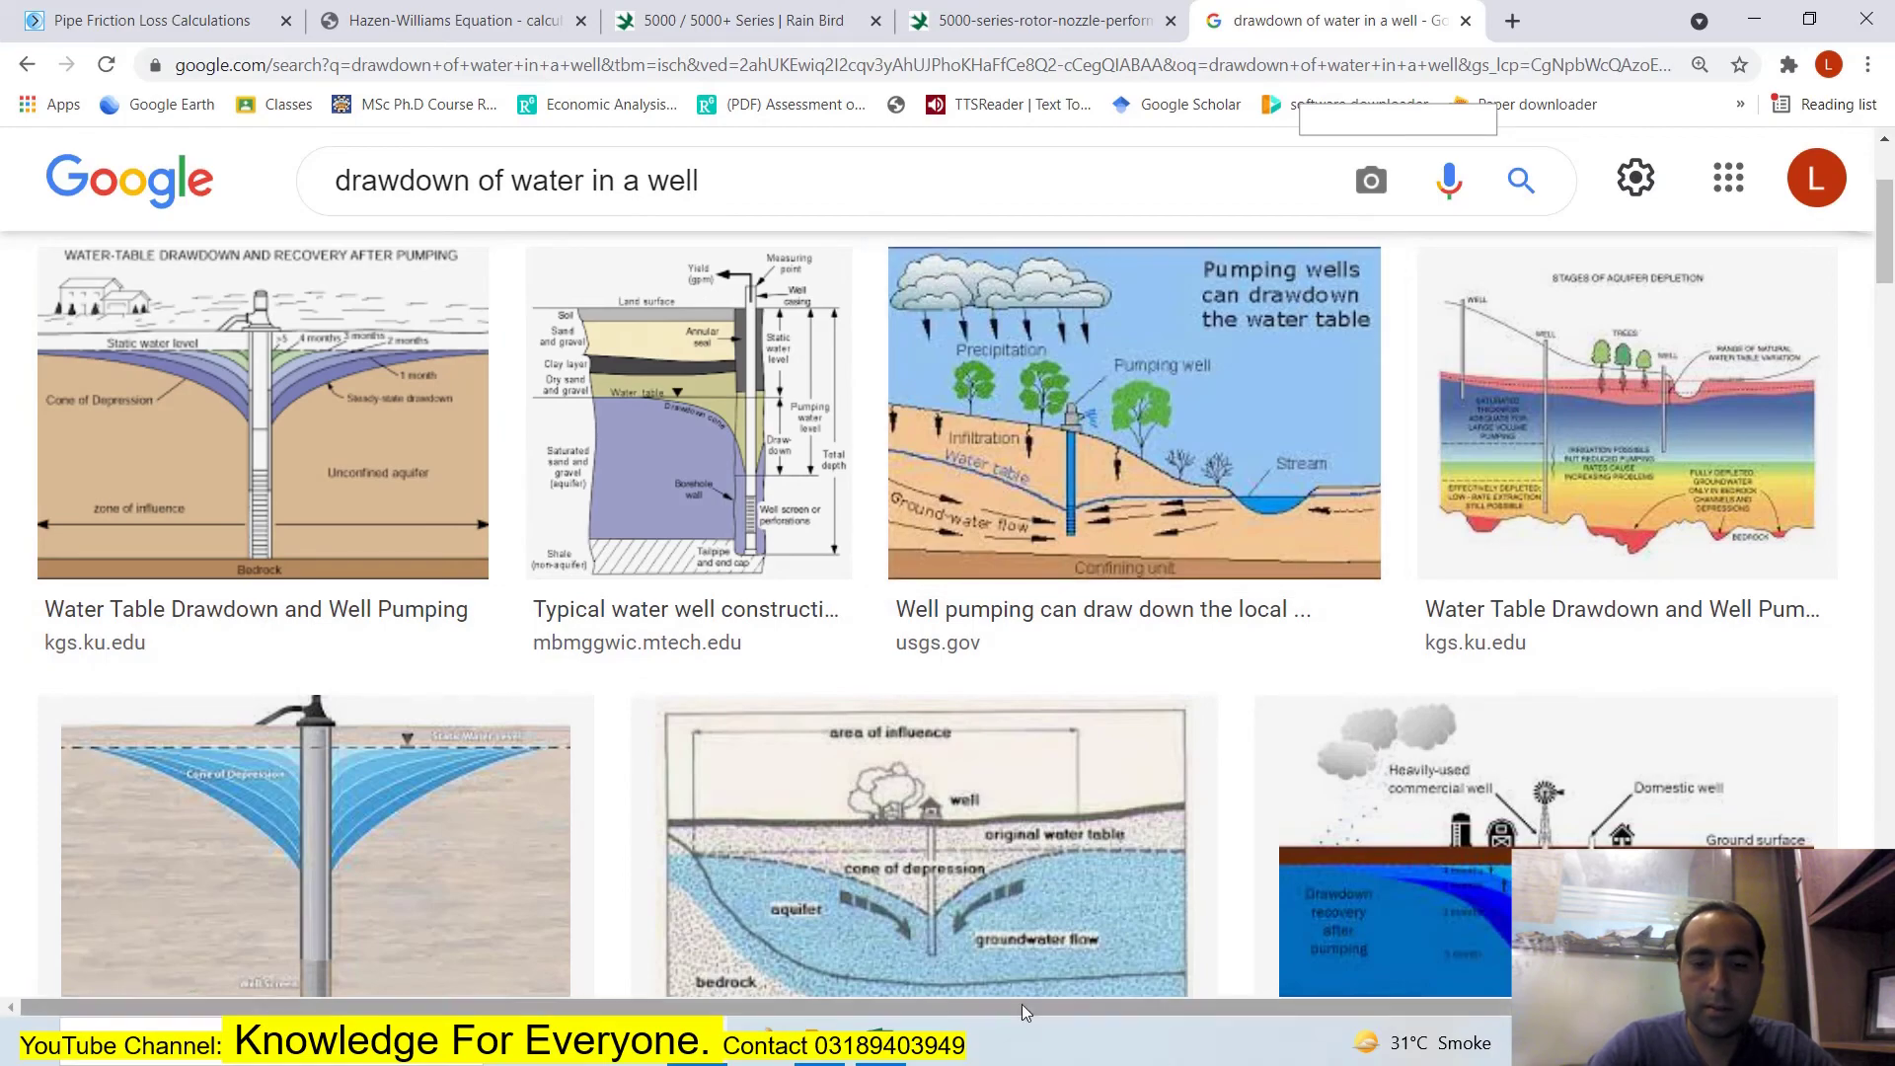
# Switch to Excel and enter +65+1 as the elevation in E30 and 0 as the suction depth in E31.
pyautogui.hotkey('alt', 'Tab')
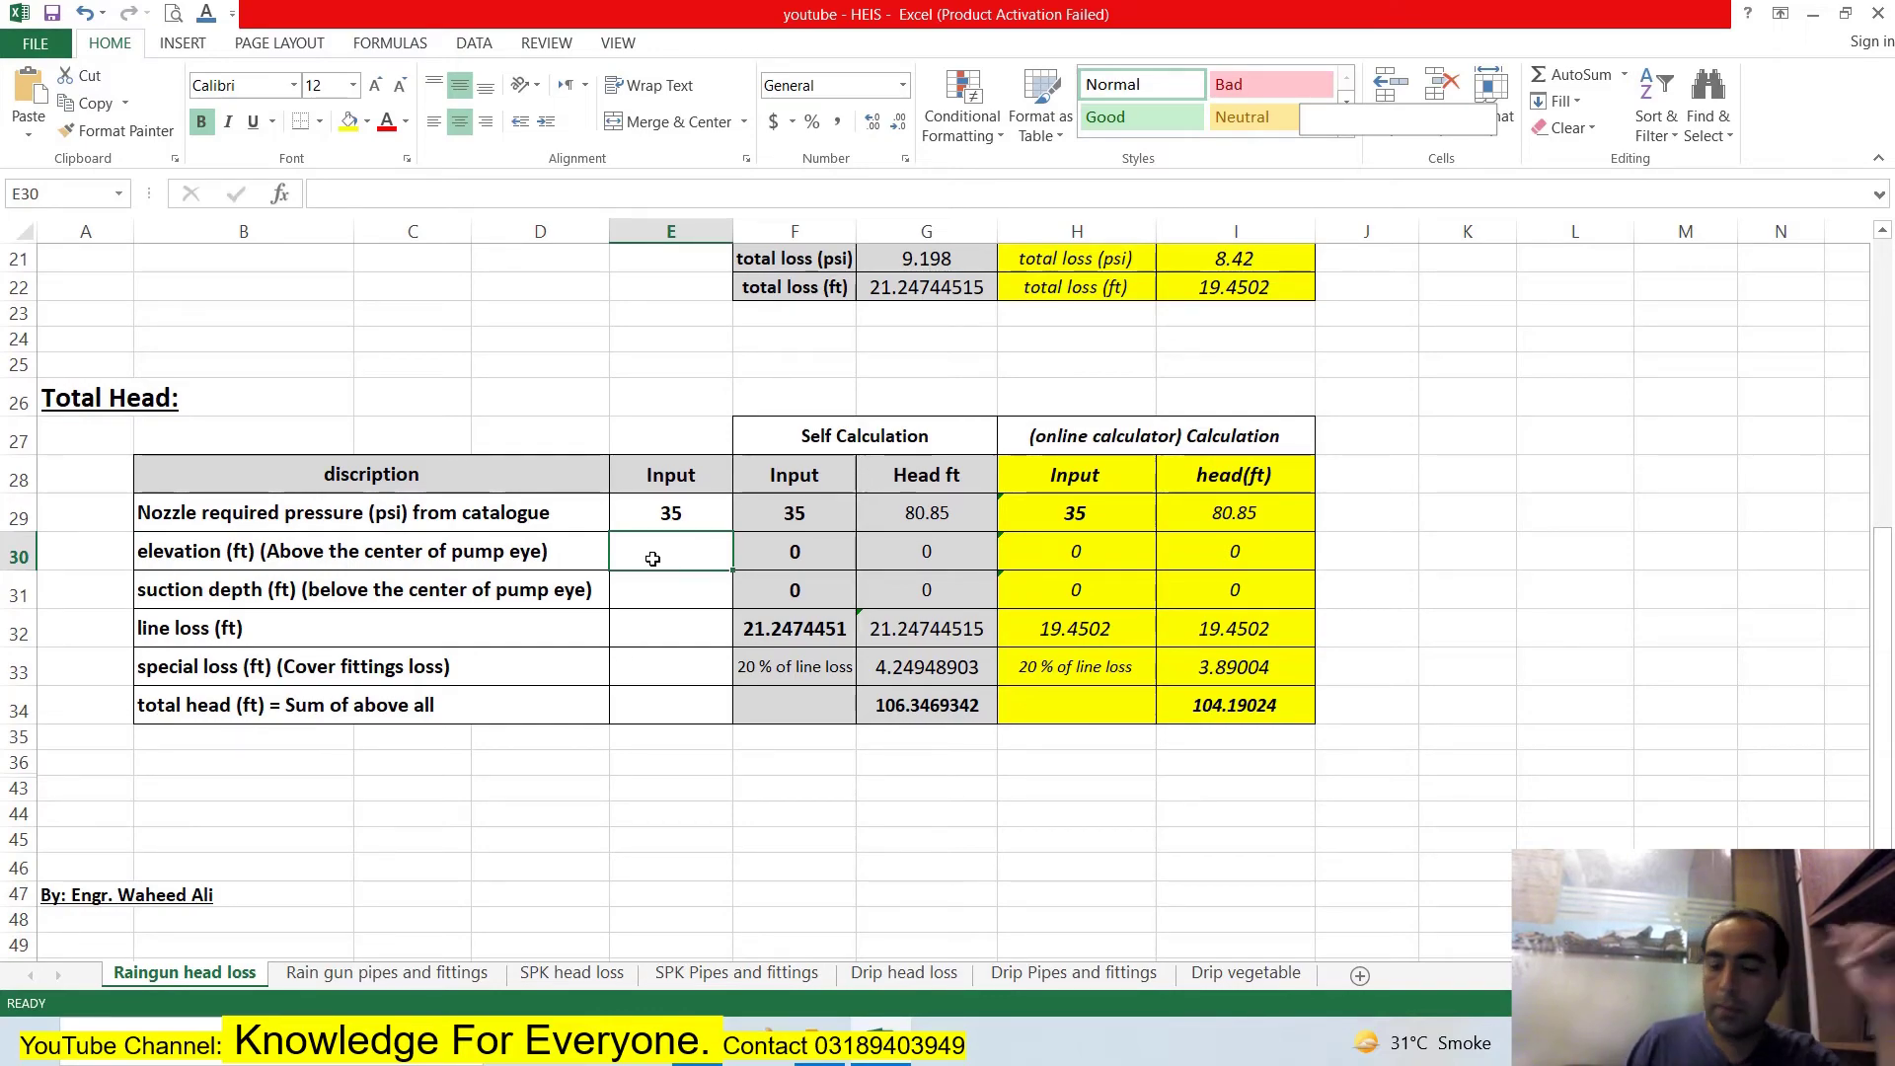
pyautogui.write('+65+')
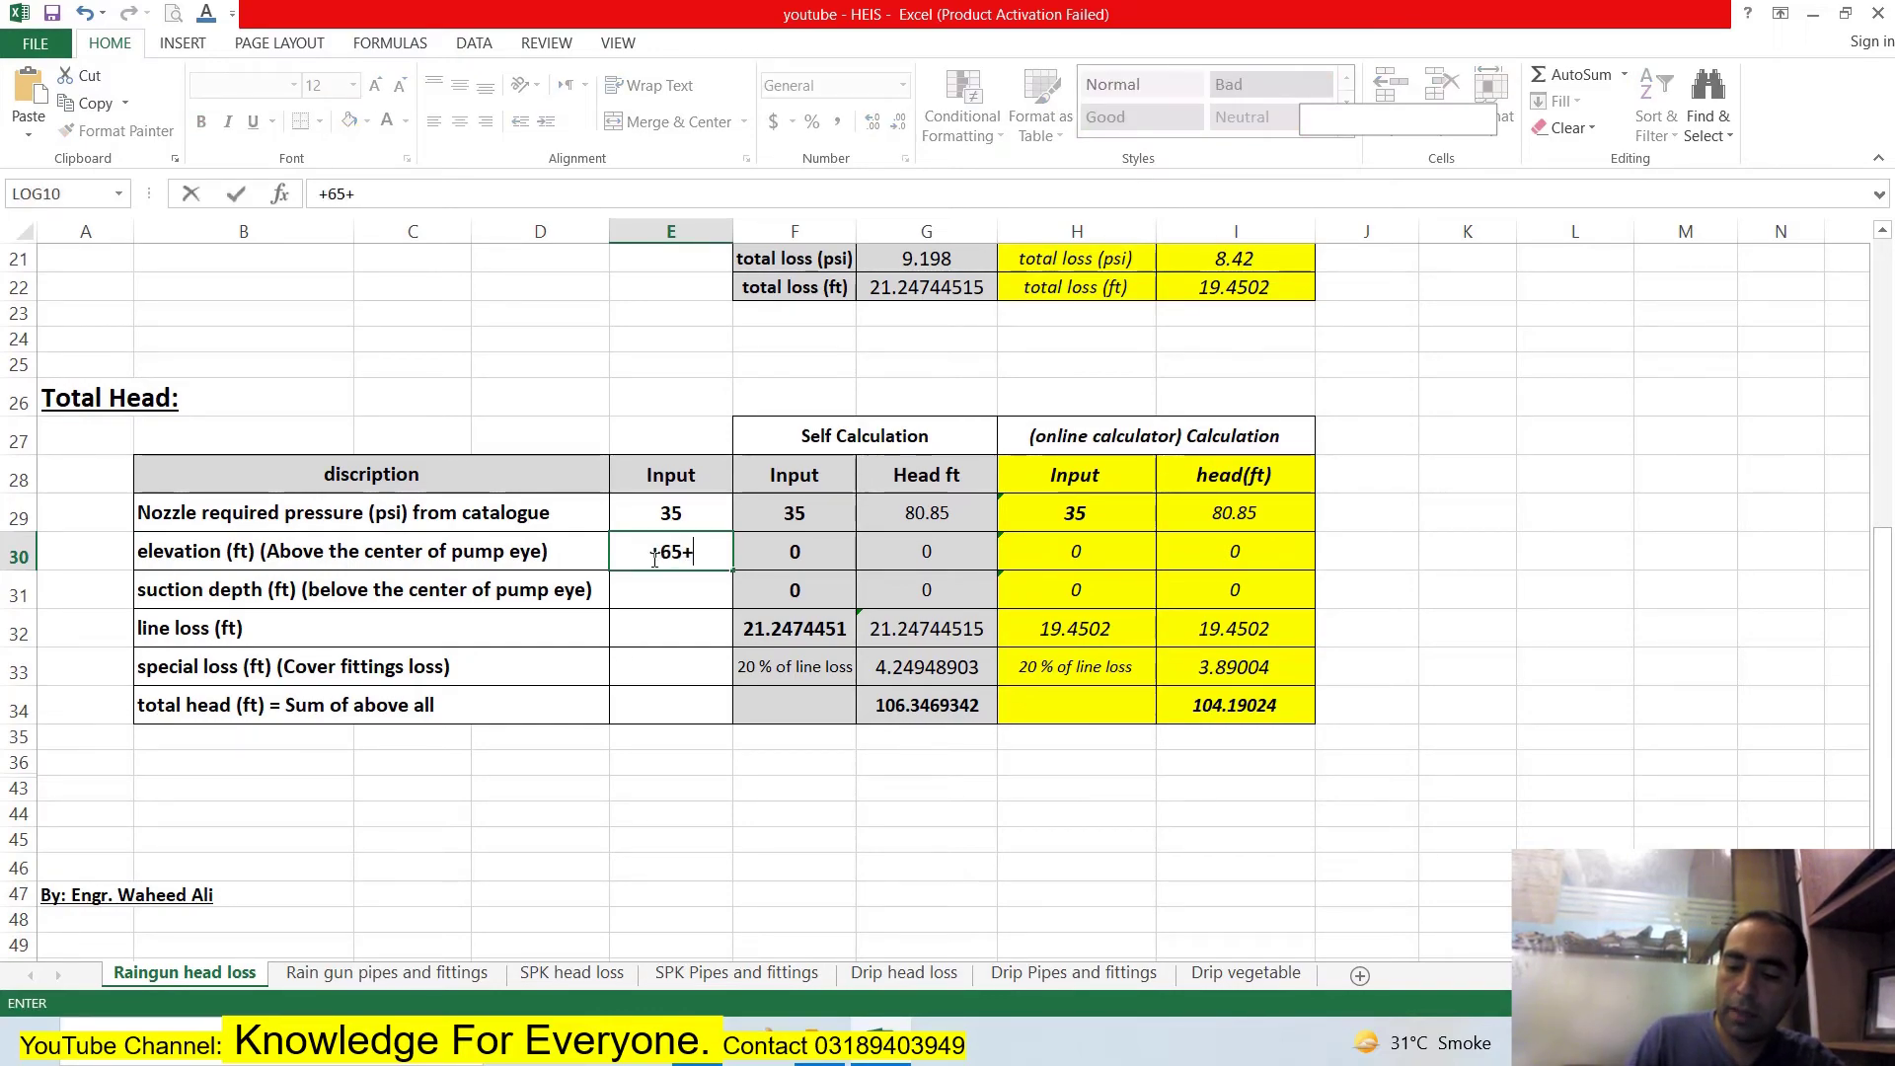
pyautogui.write('1')
pyautogui.press('Return')
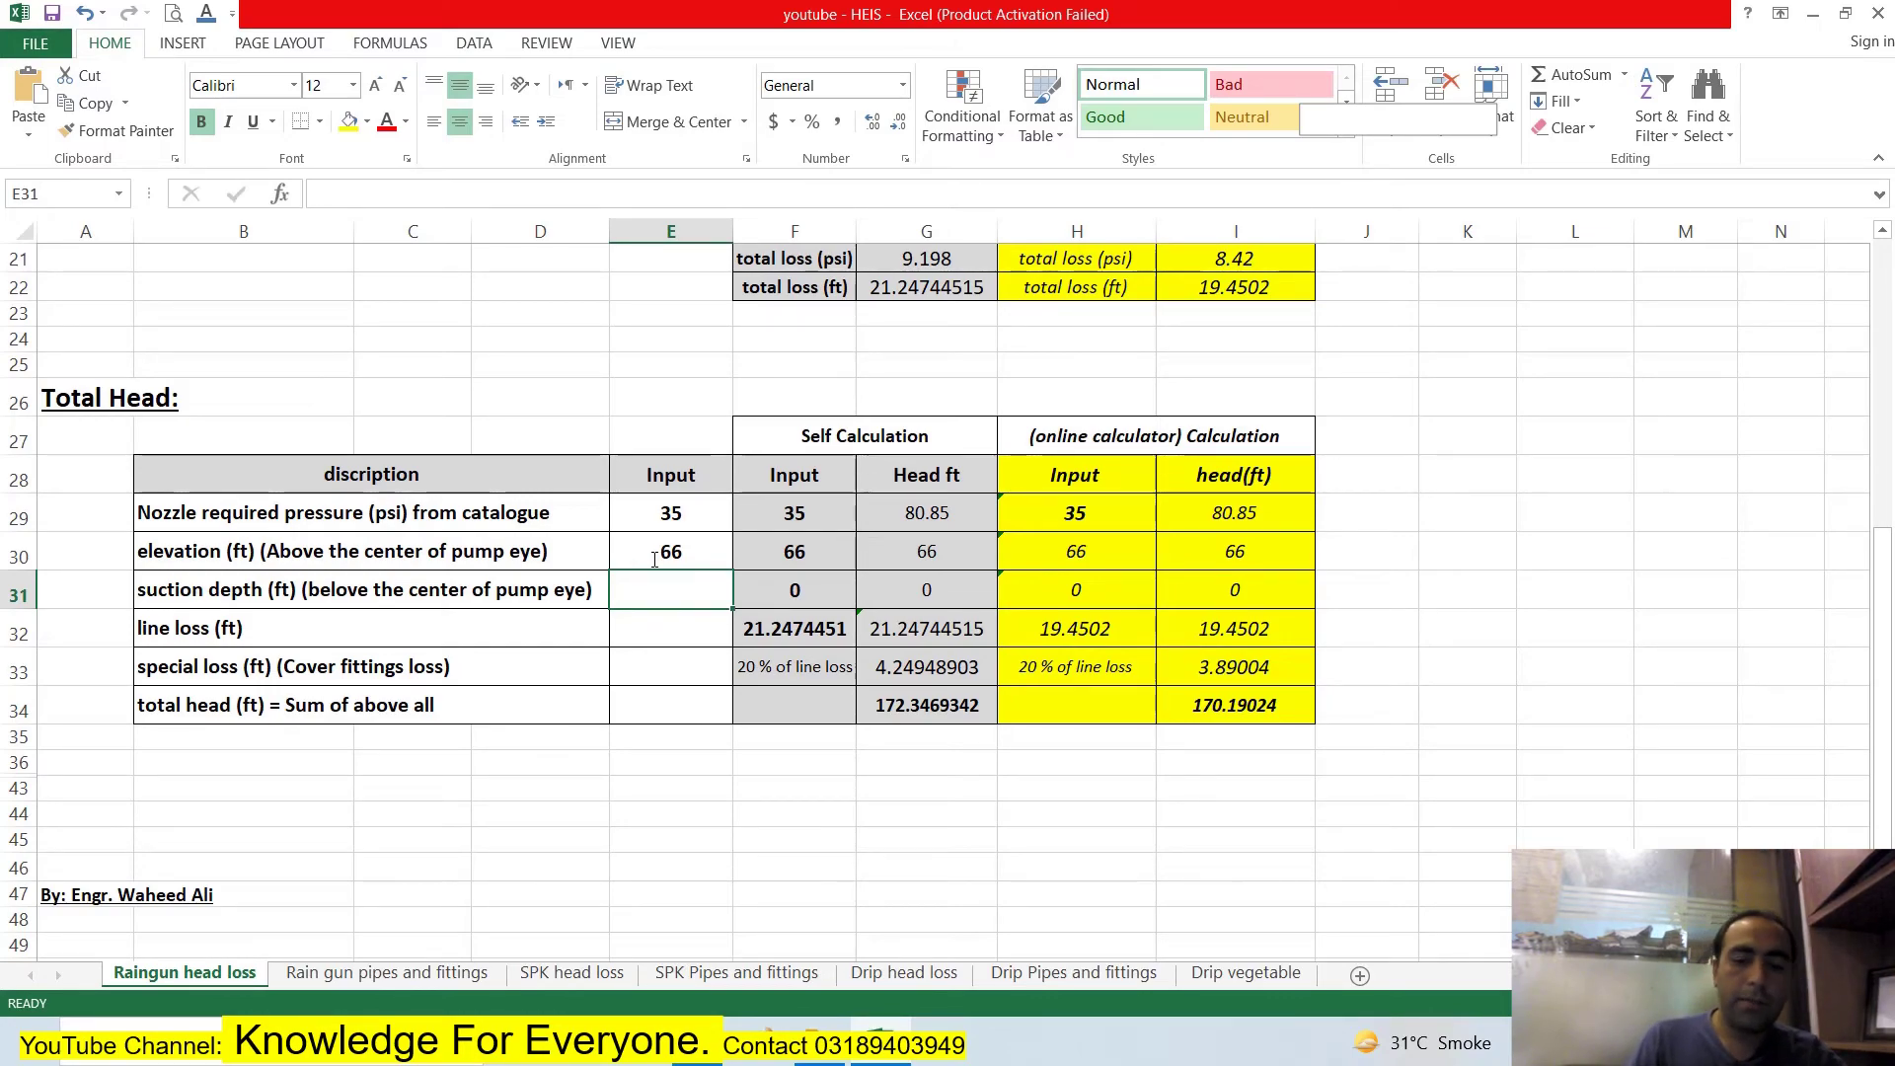
pyautogui.write('0')
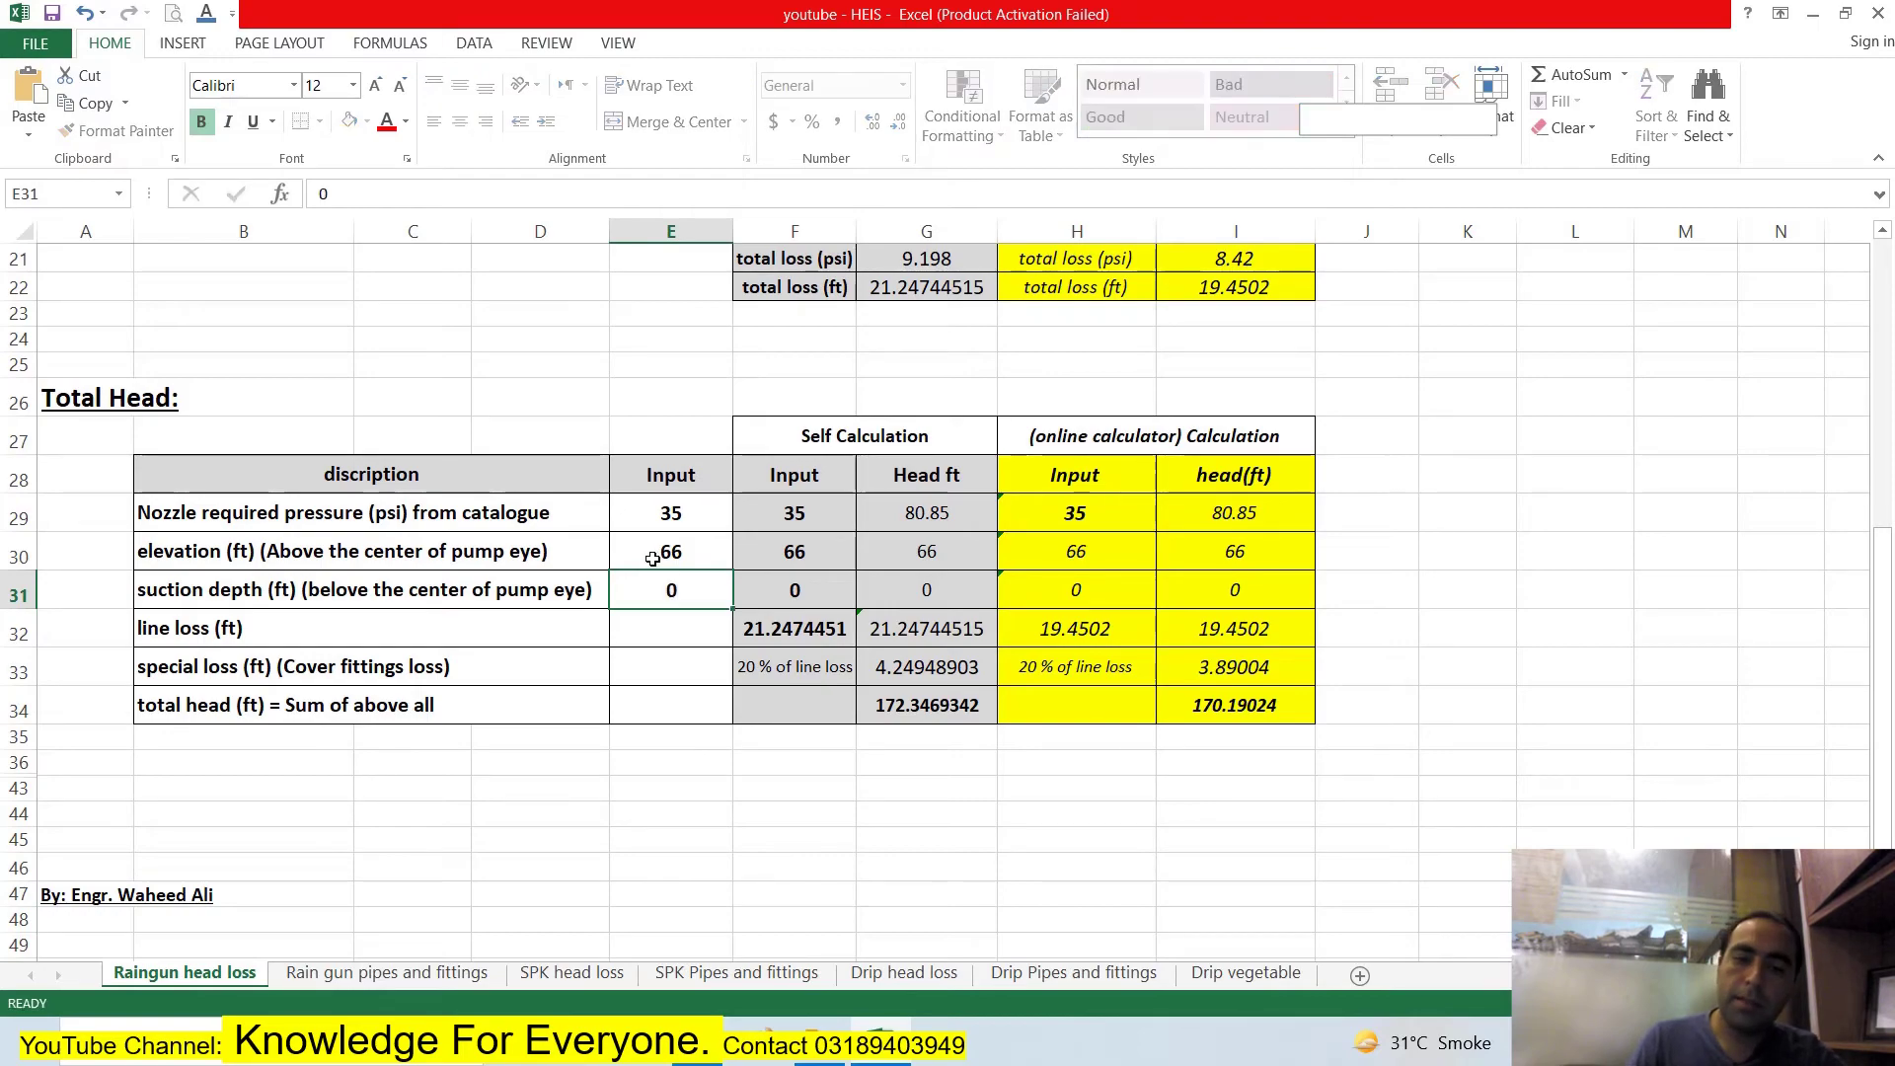
pyautogui.press('Return')
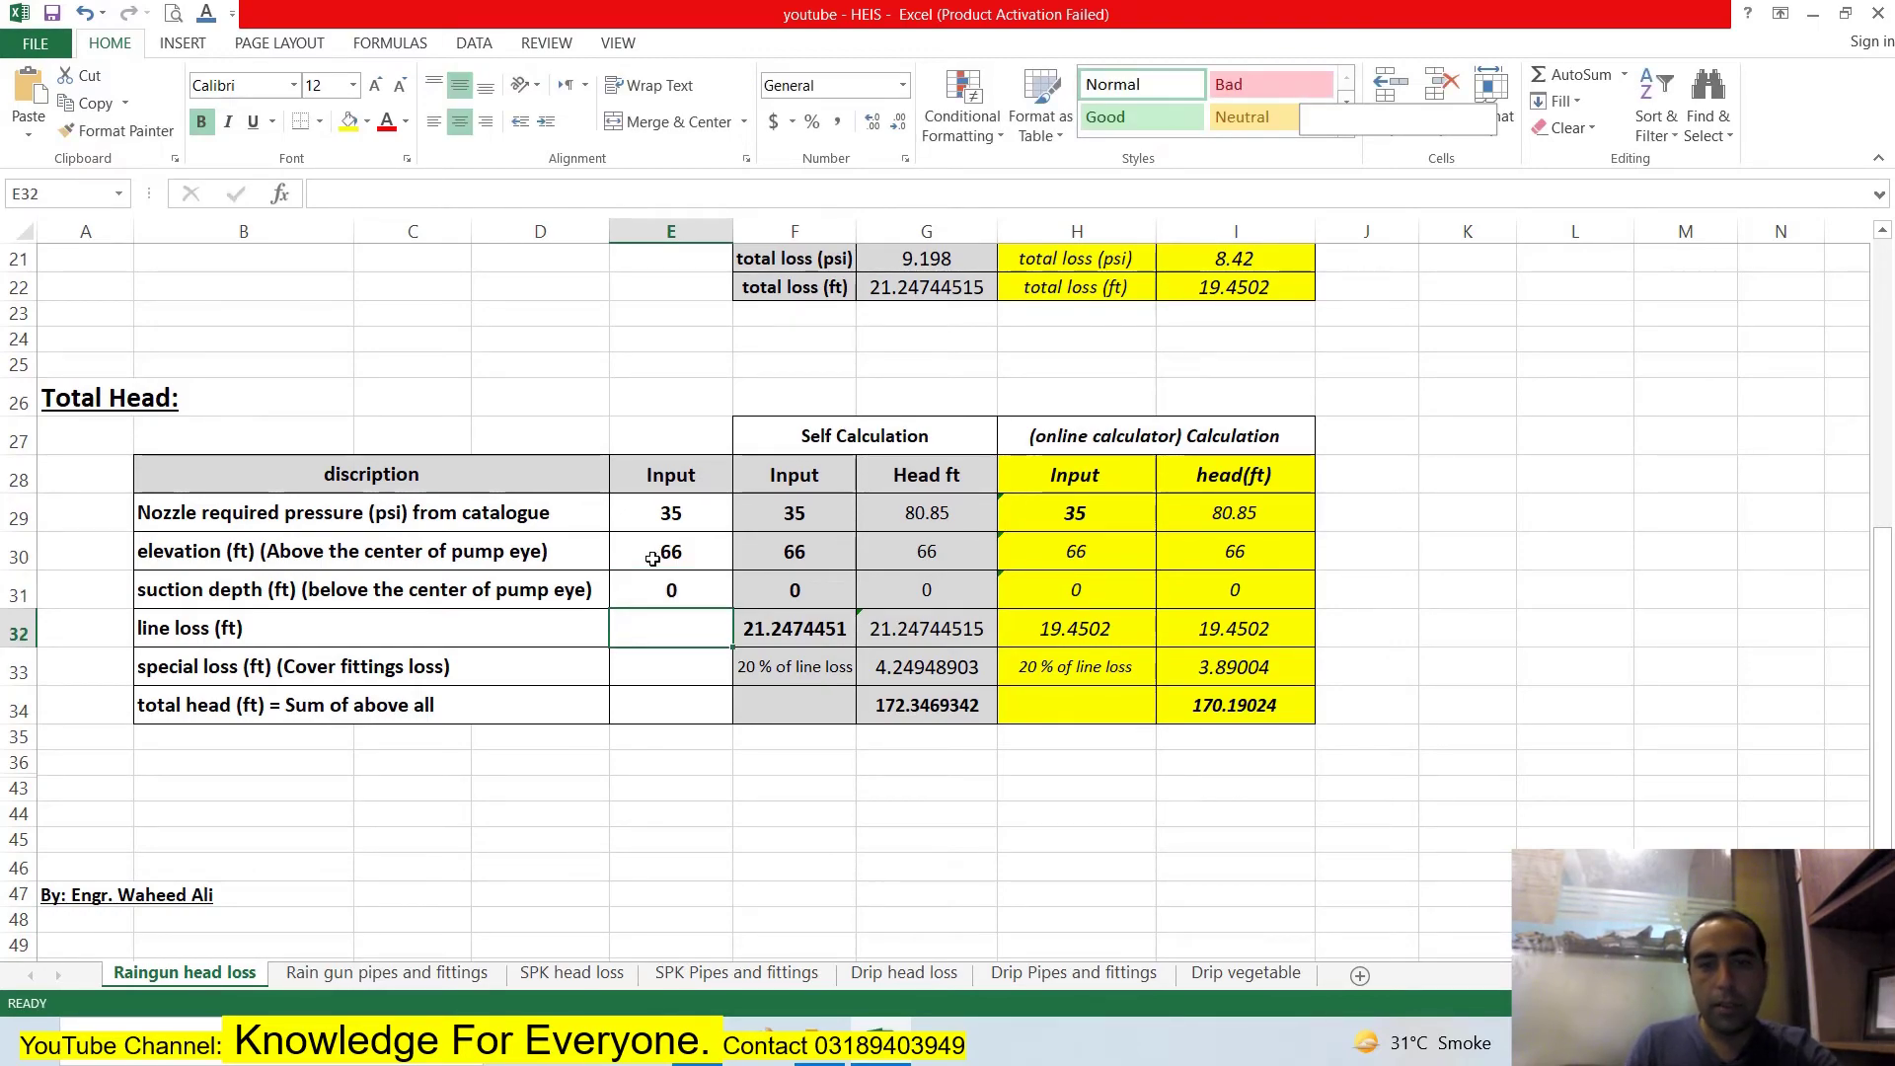
# Examine the line loss row and the special loss formula based on 20 % of line loss in row 33.
pyautogui.press('Right')
pyautogui.press('Left')
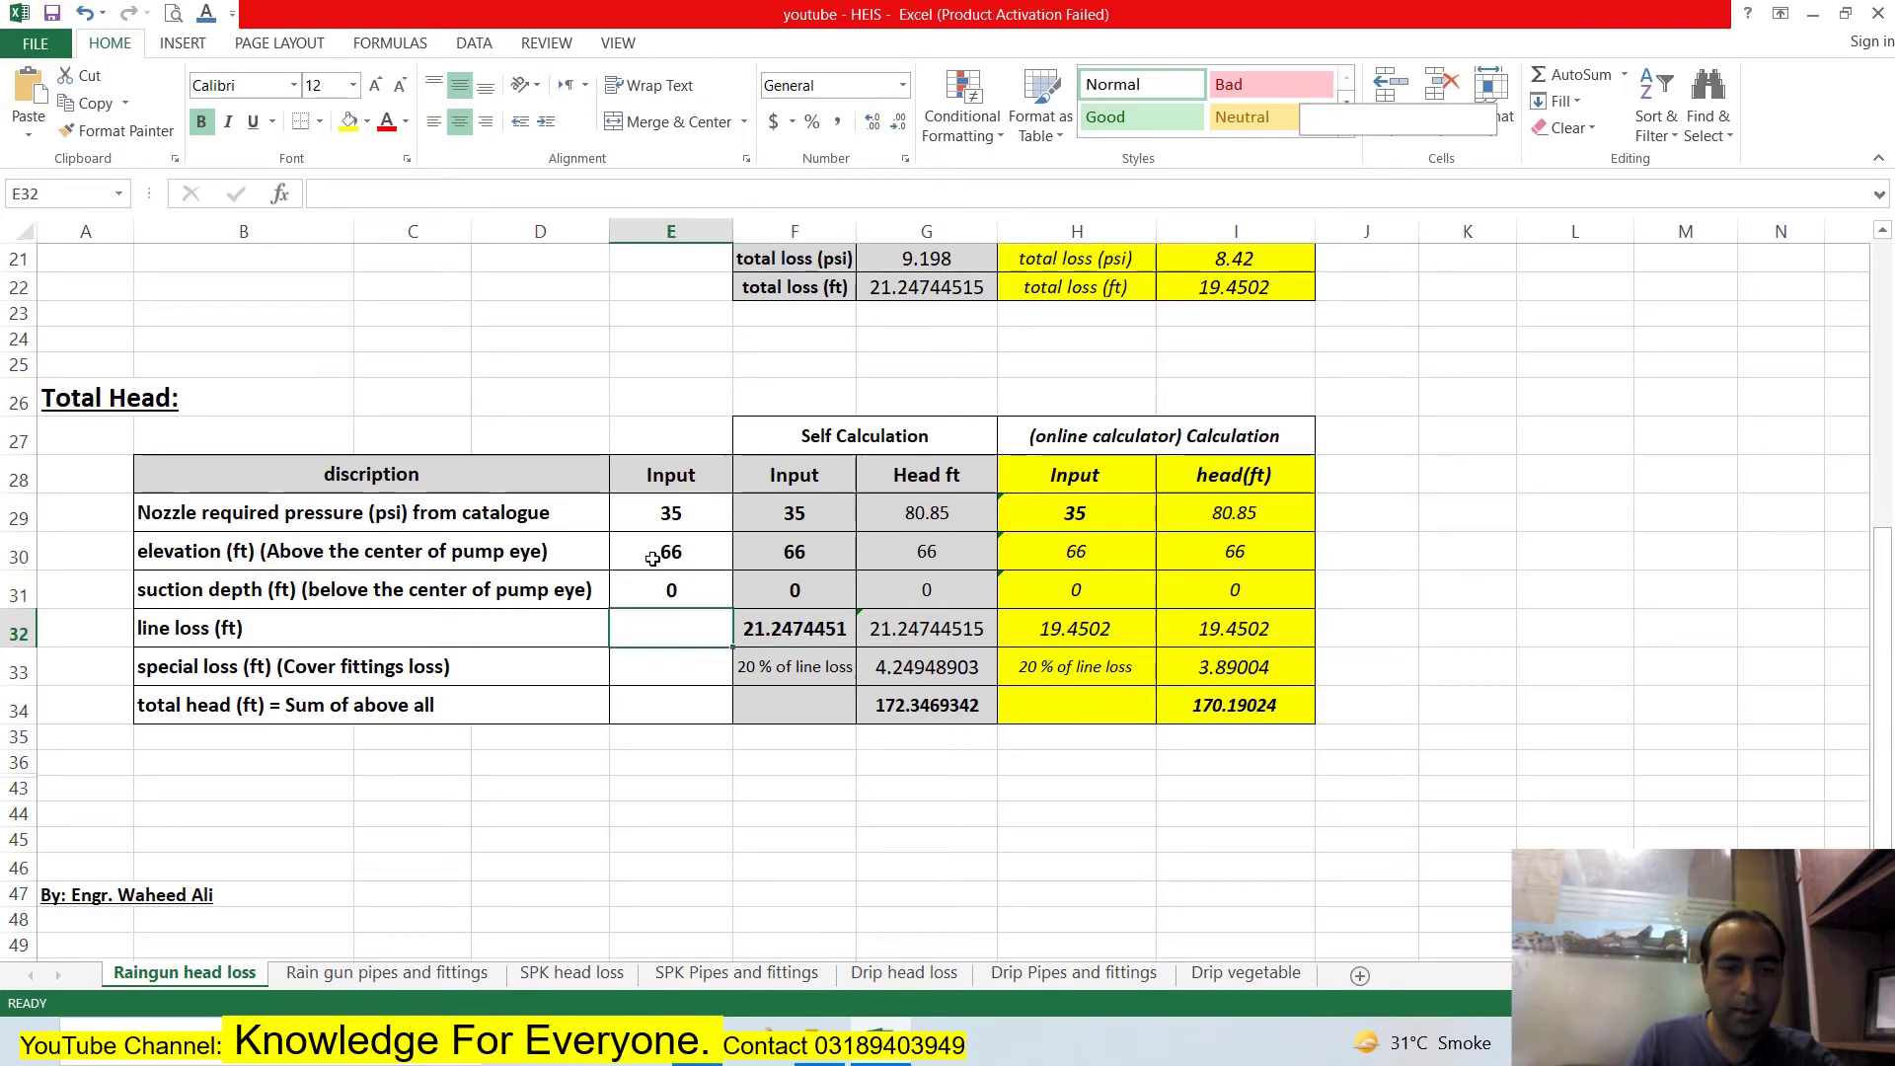
pyautogui.press('Down')
pyautogui.press('Right')
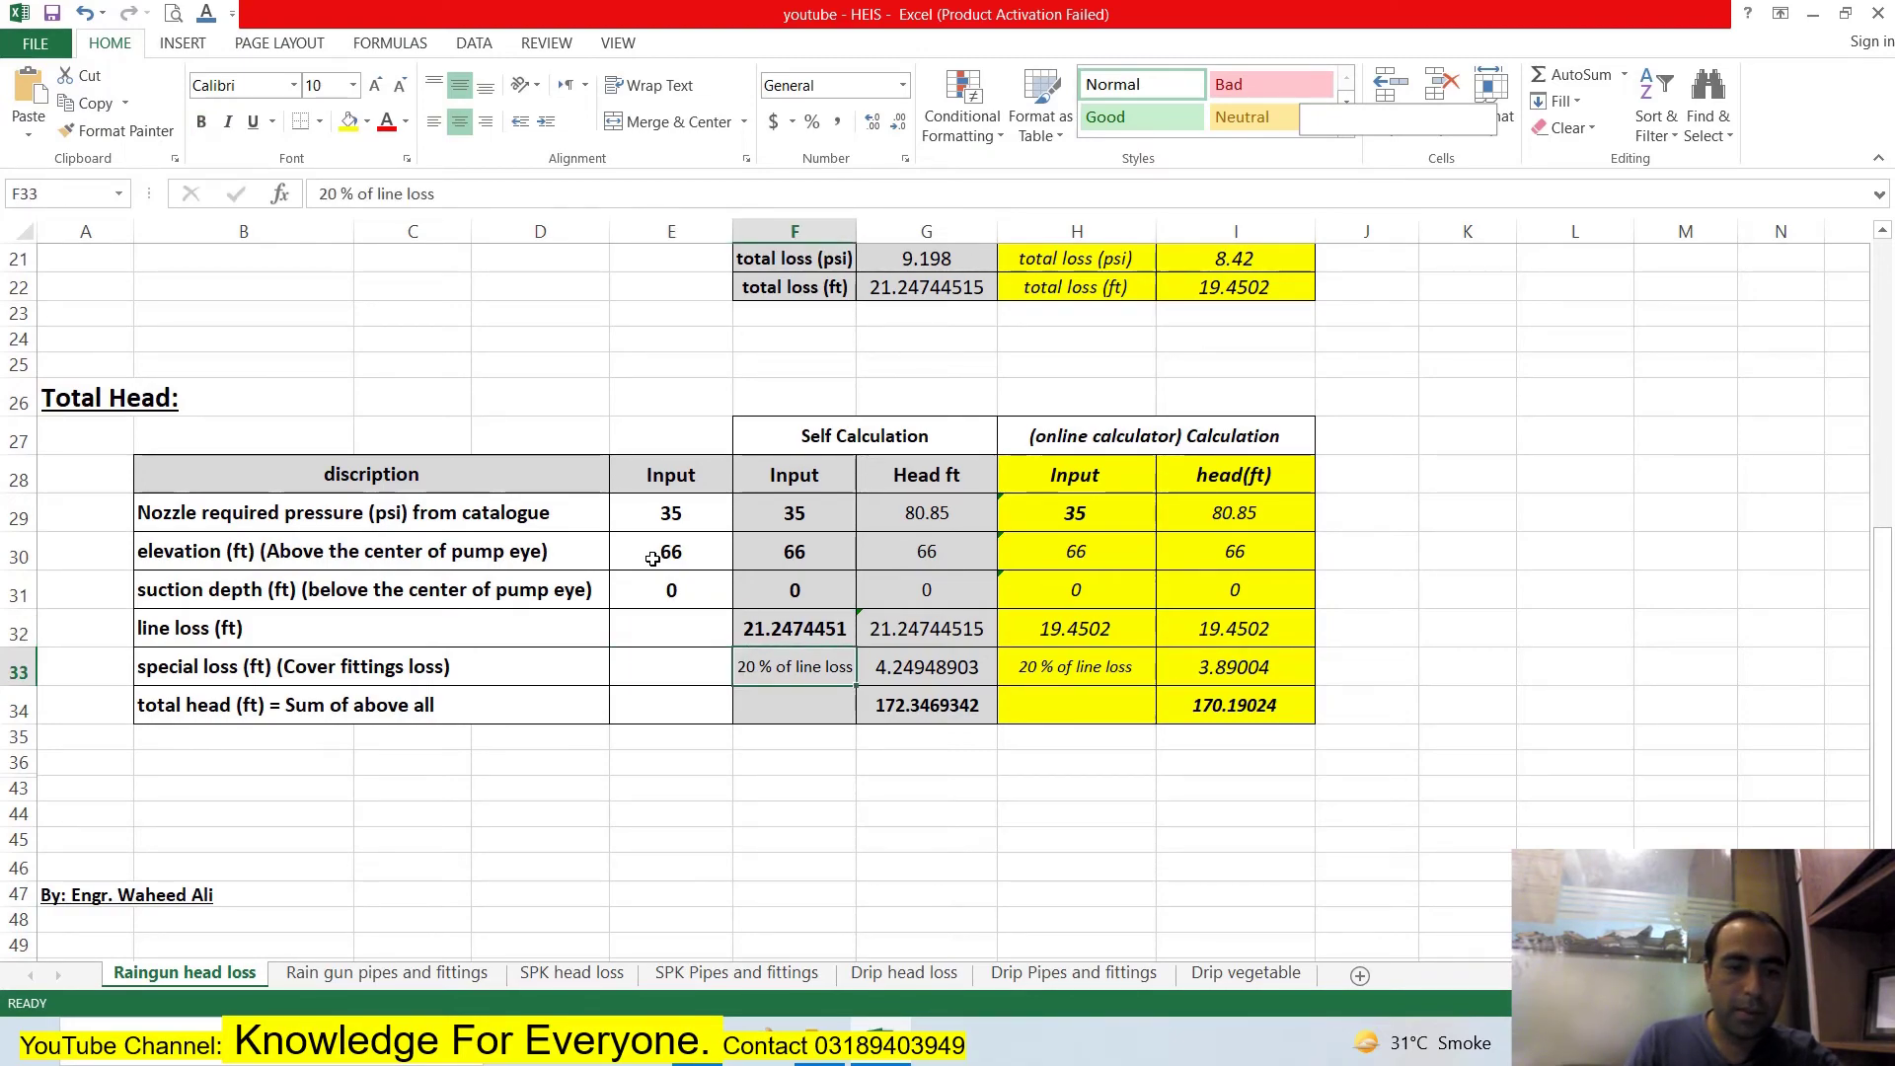
pyautogui.press('Left')
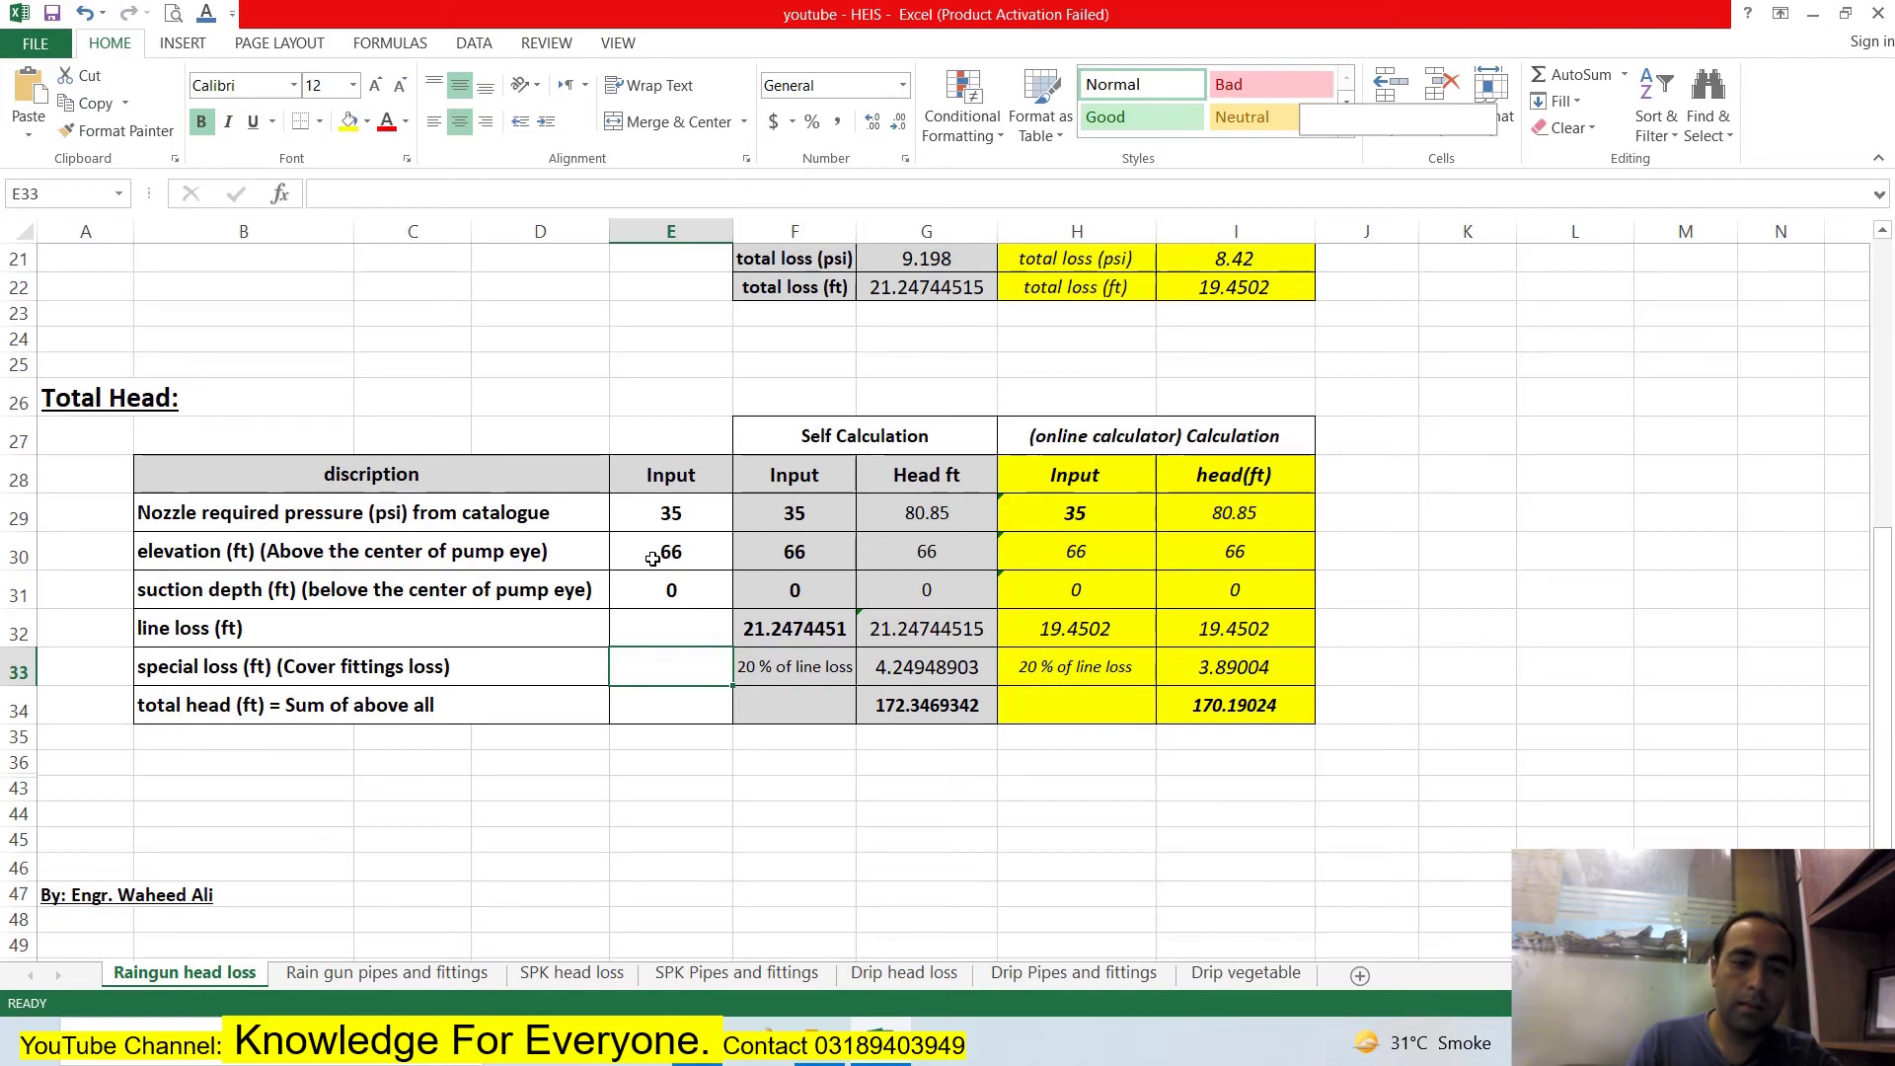
pyautogui.press('Right')
pyautogui.press('Right')
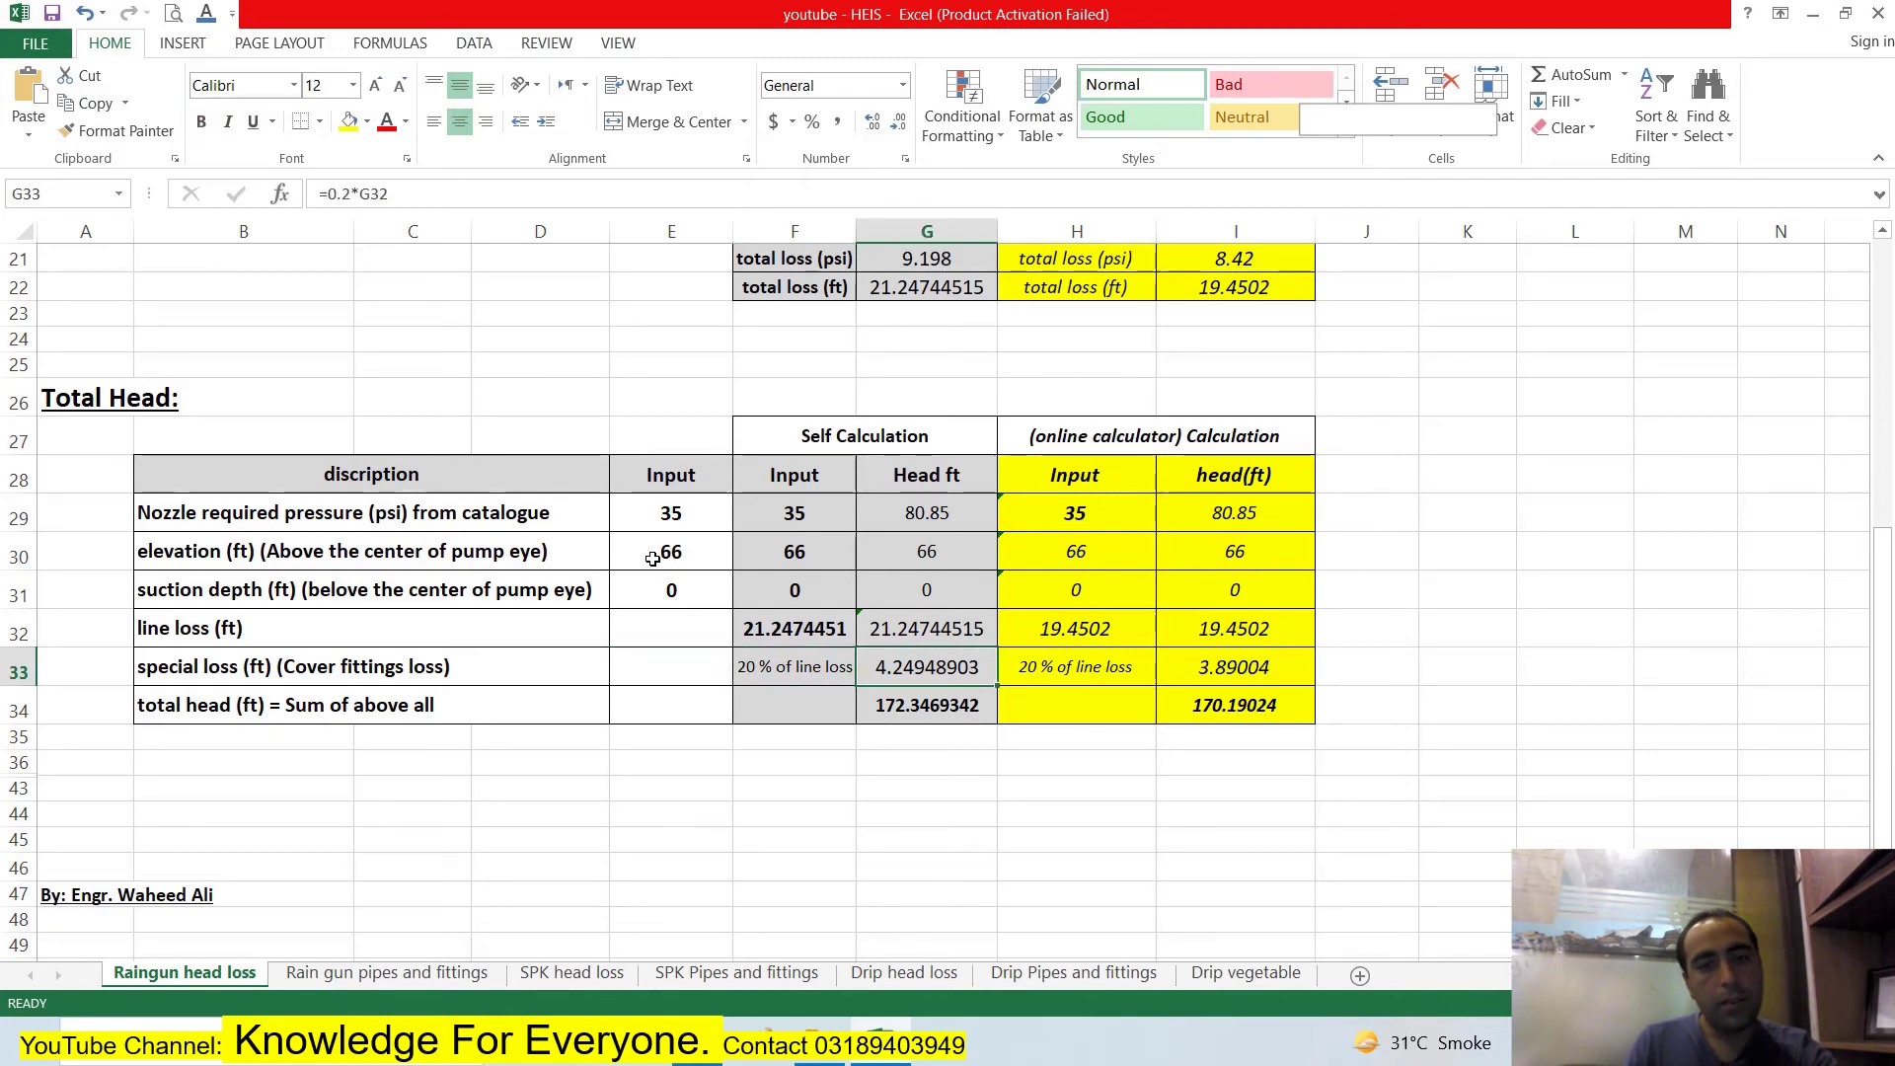
pyautogui.press('Right')
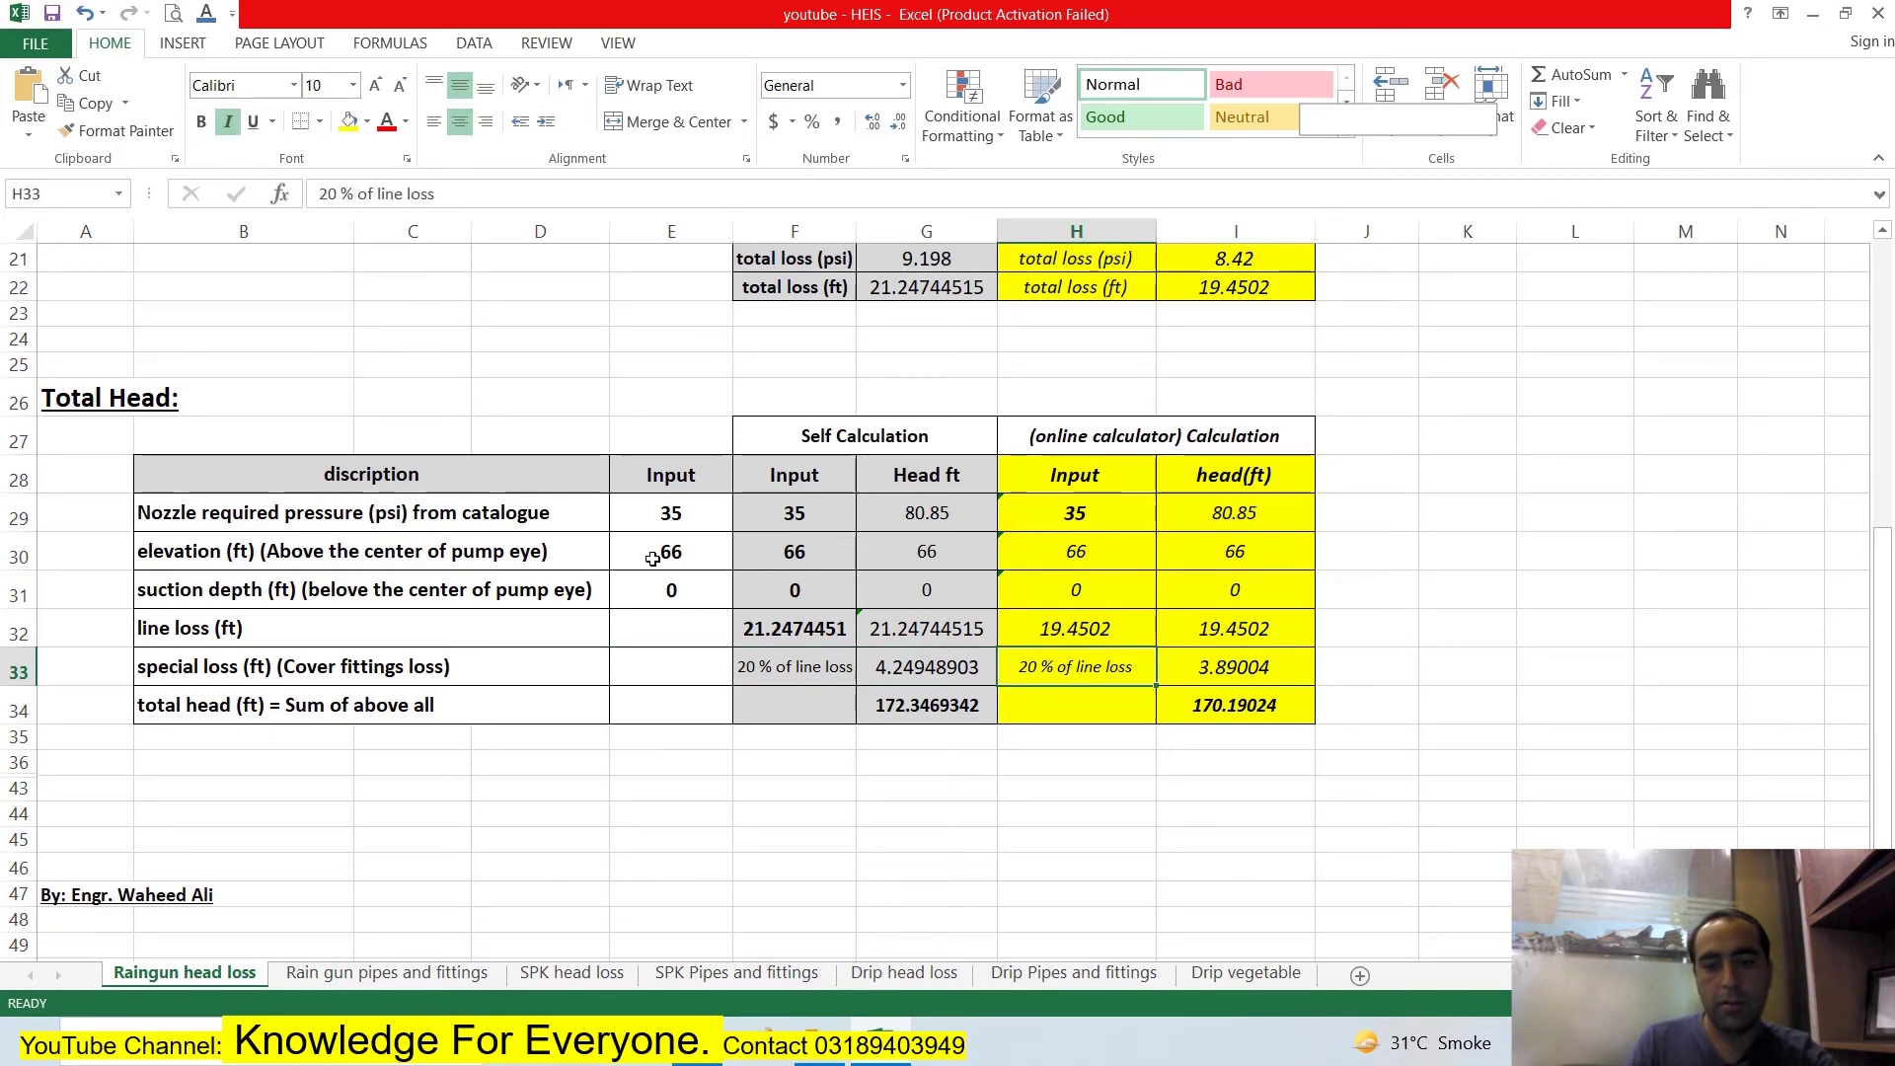
pyautogui.press('Left')
pyautogui.press('Left')
pyautogui.press('Right')
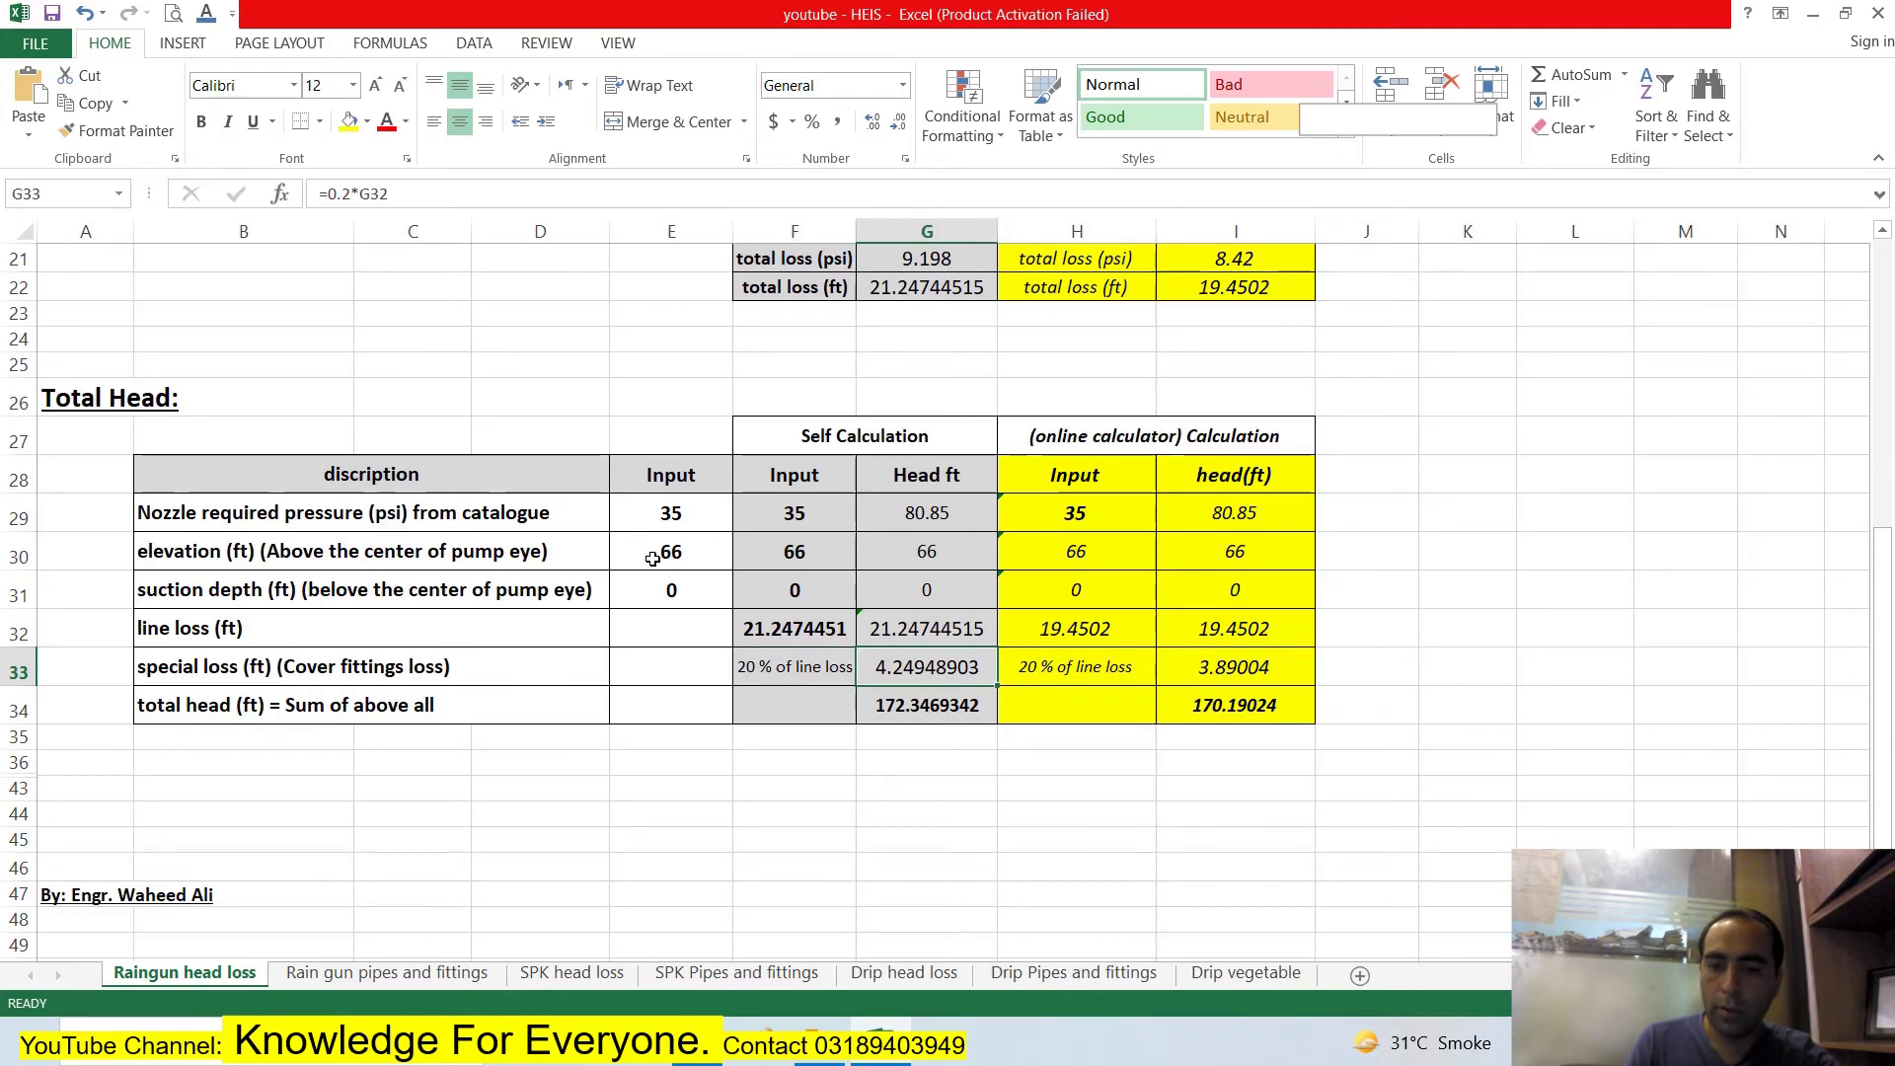
pyautogui.press('Left')
pyautogui.press('Left')
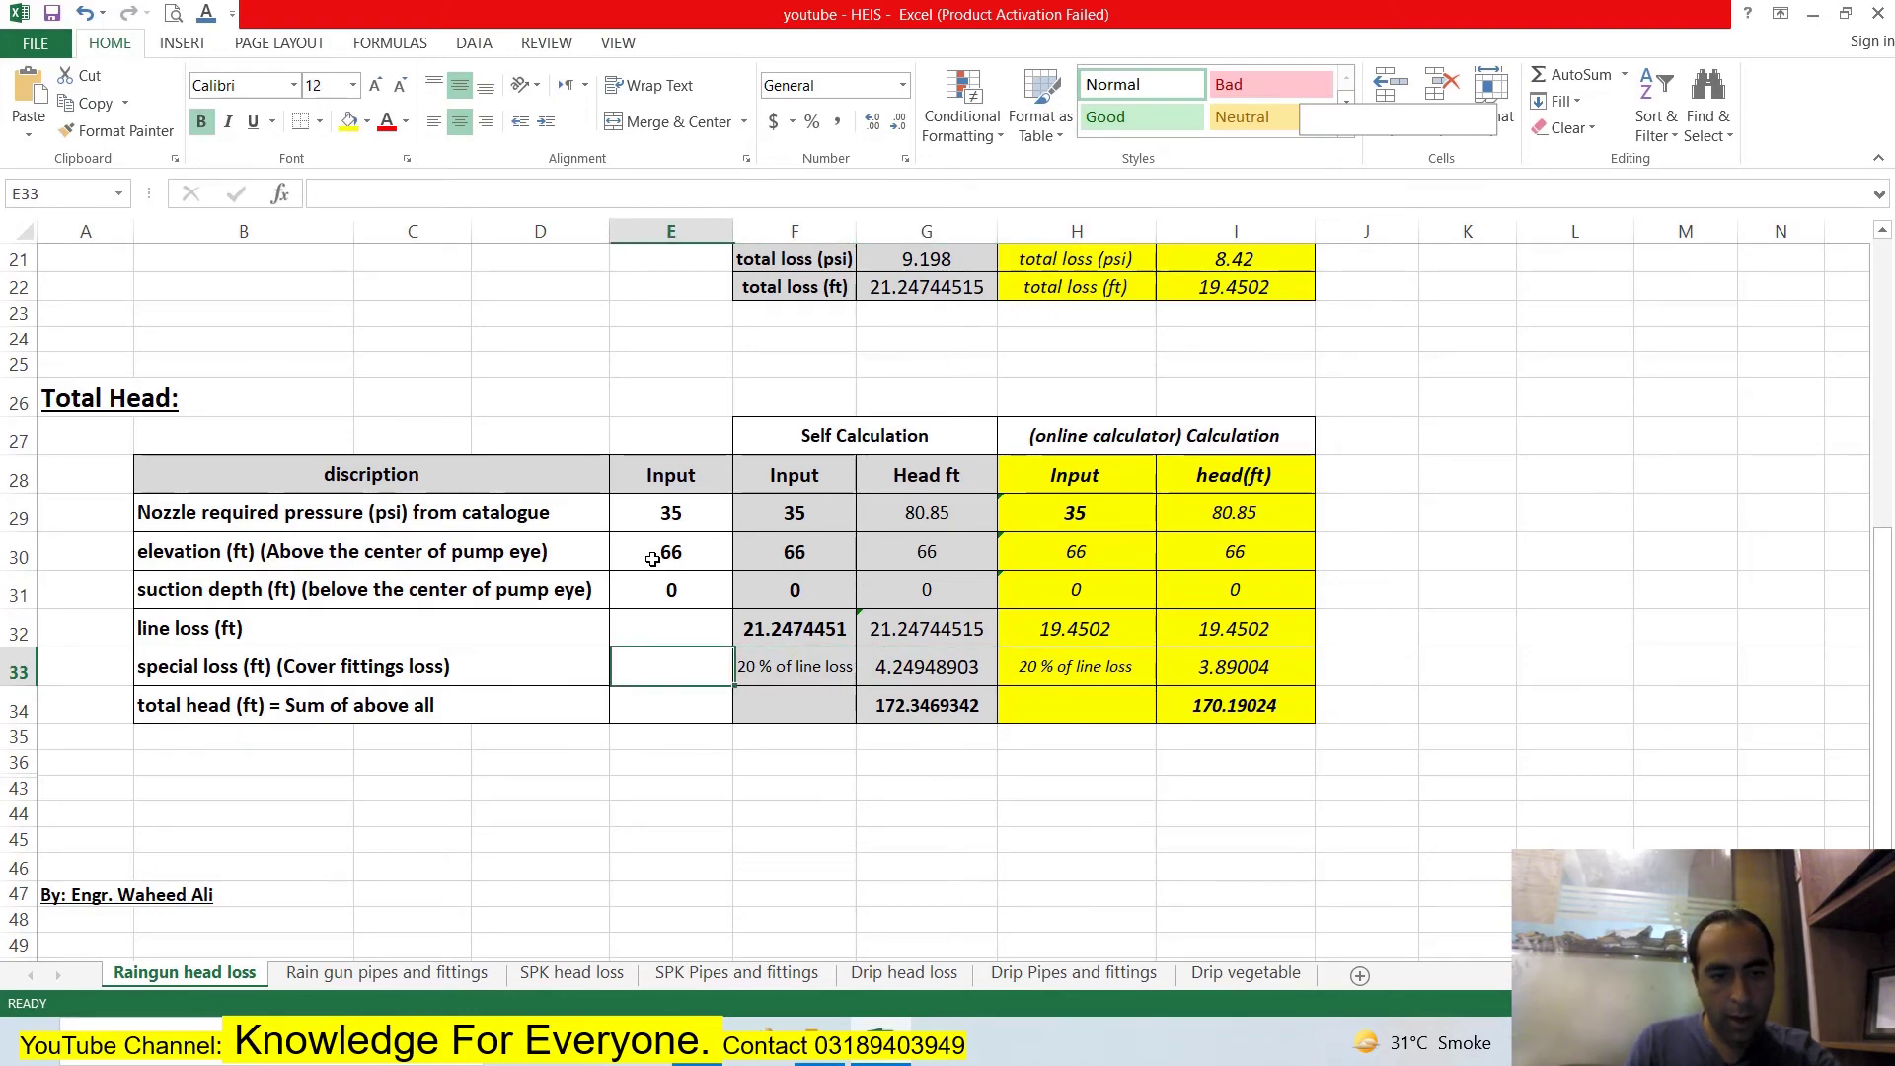
# Examine the total head sum formula in G34 and highlight the total head row across both calculations.
pyautogui.press('Down')
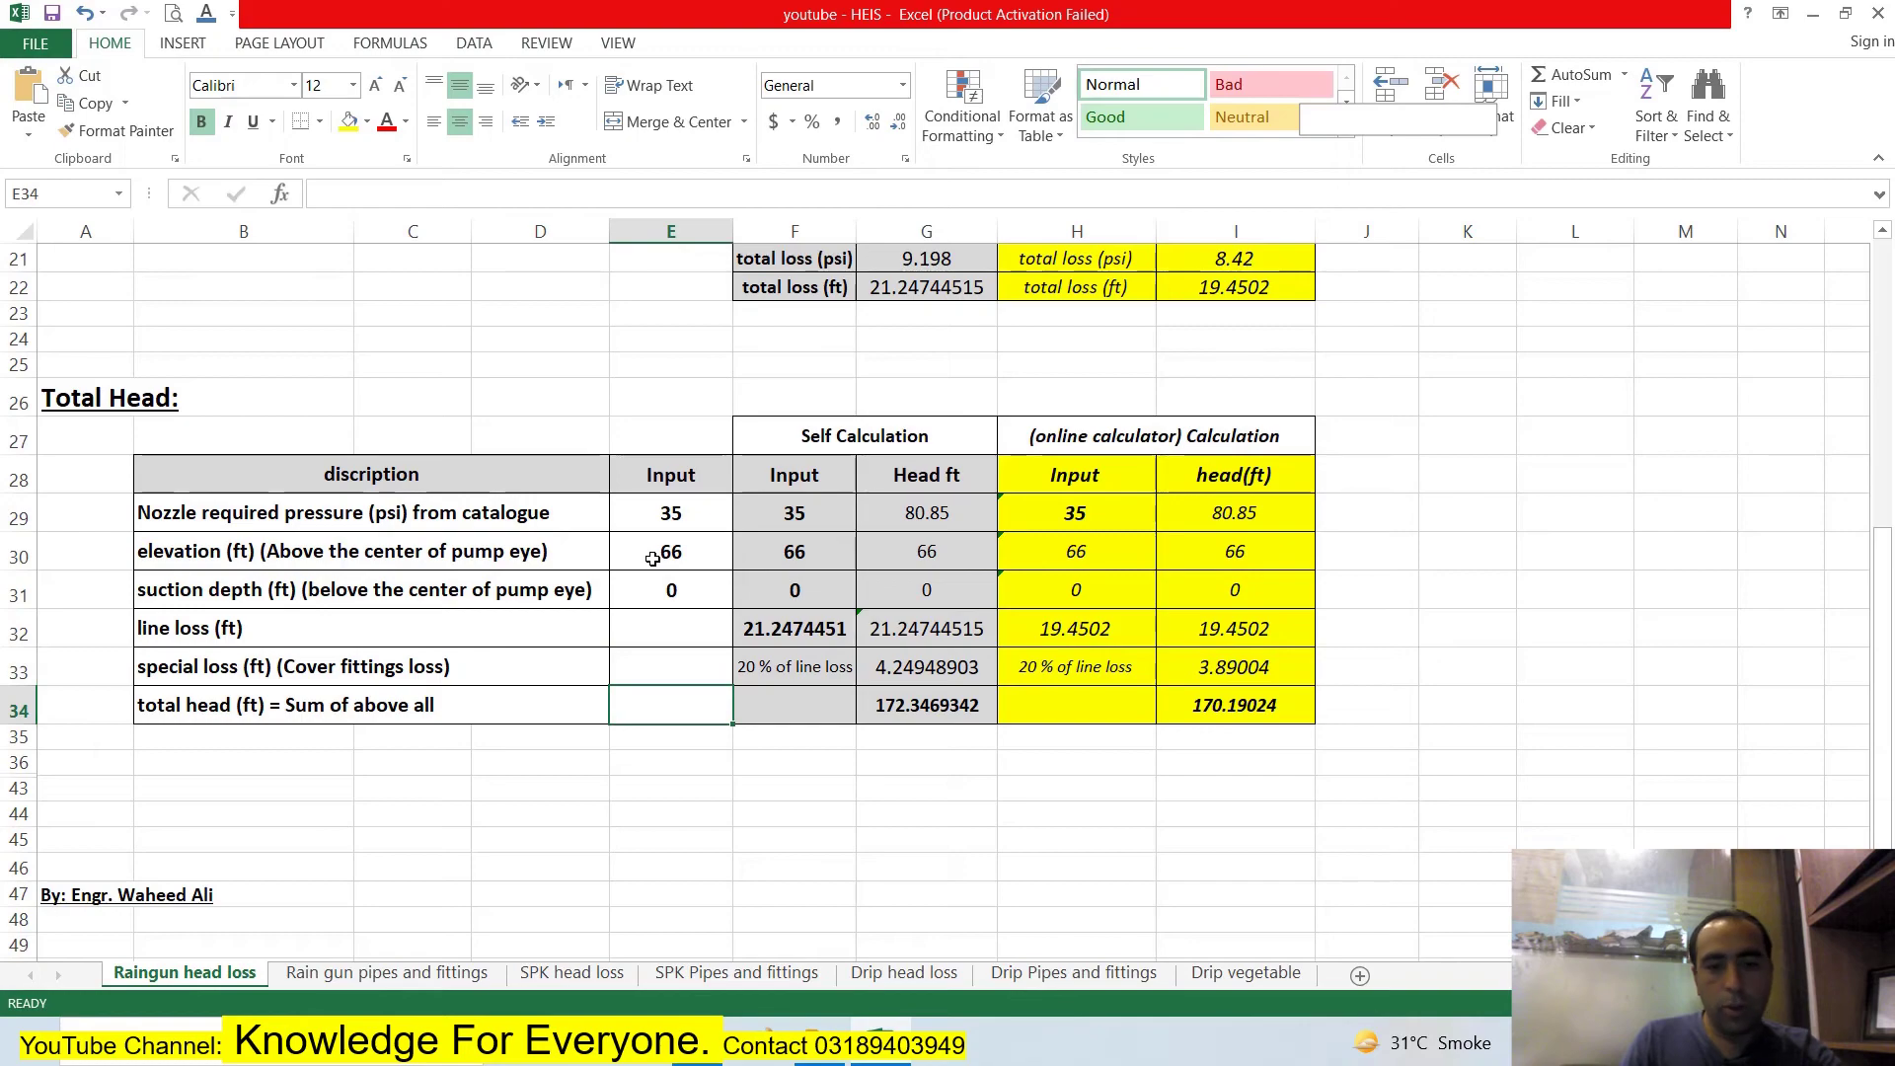
pyautogui.press('Right')
pyautogui.press('Right')
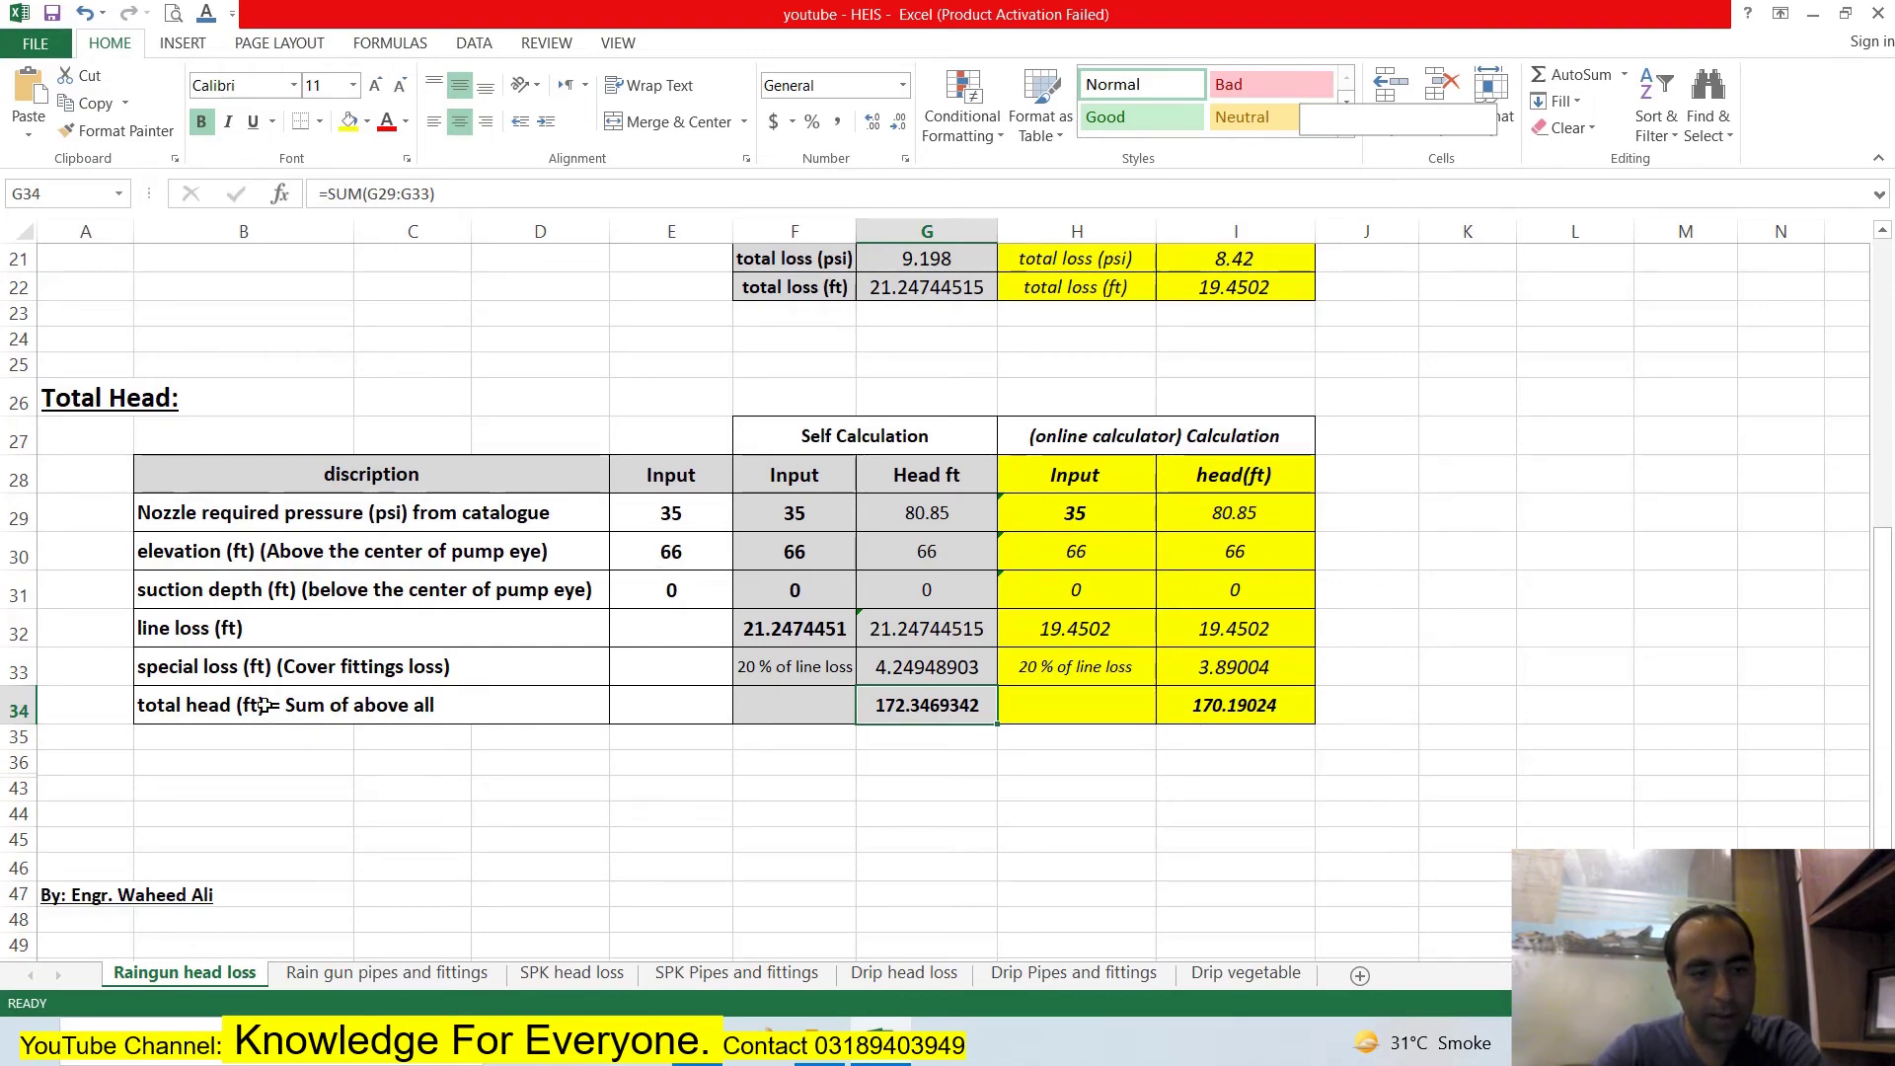
pyautogui.moveTo(263, 705); pyautogui.dragTo(1318, 706)
pyautogui.scroll(-1, 841, 313)
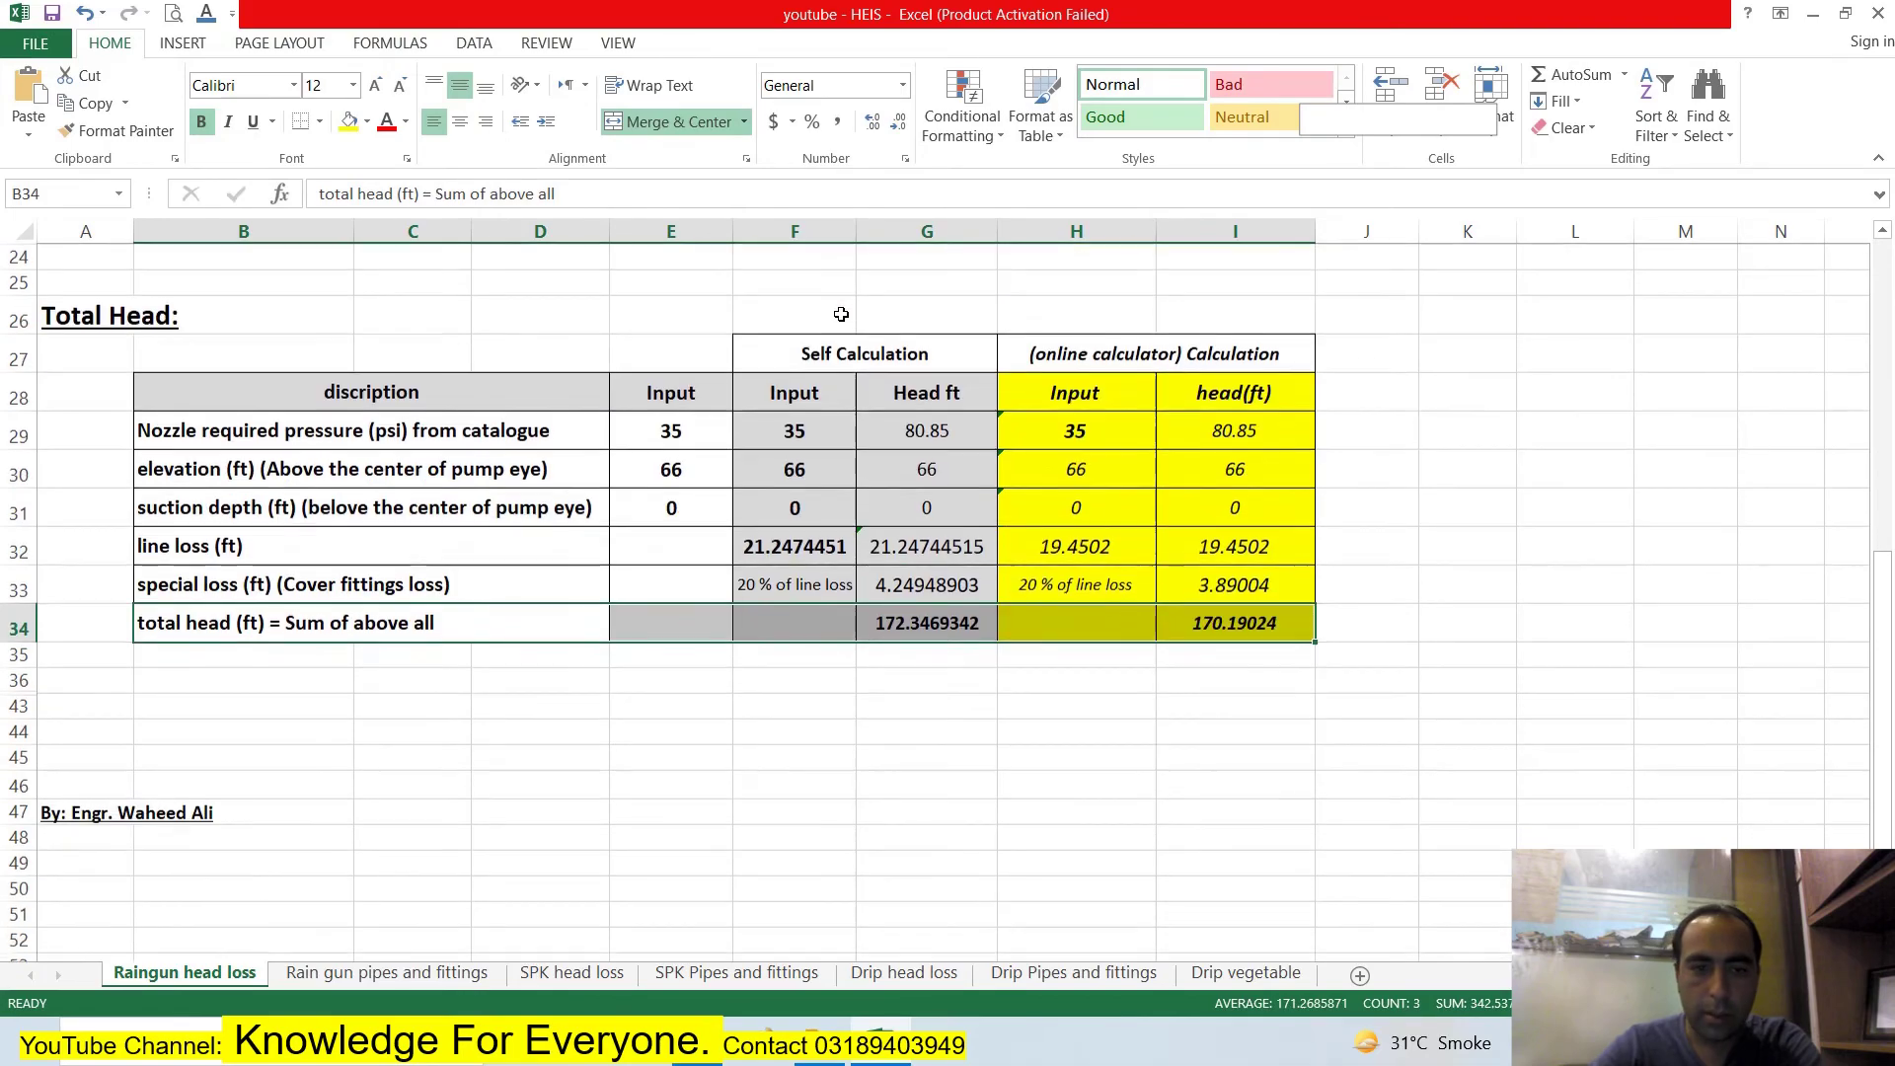
pyautogui.scroll(2, 603, 359)
pyautogui.scroll(-4, 515, 520)
pyautogui.scroll(2, 358, 536)
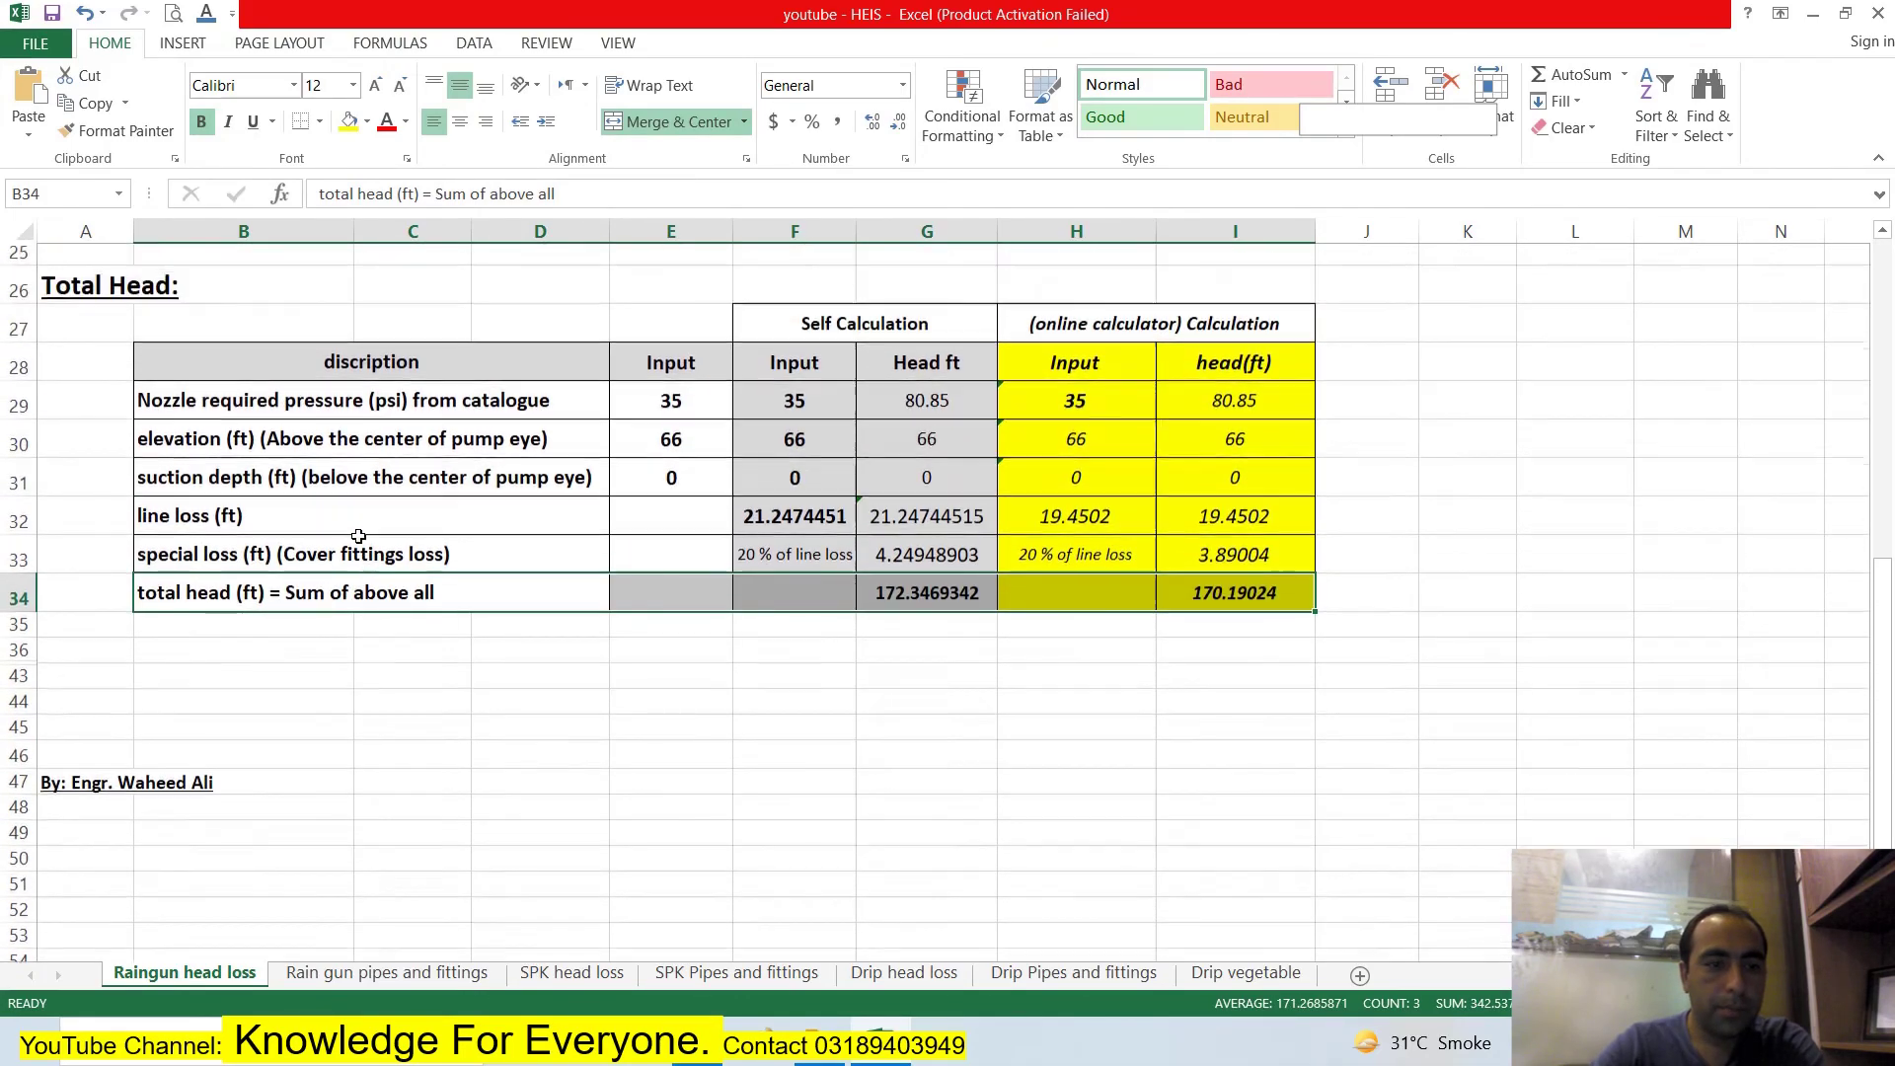
pyautogui.scroll(1, 359, 536)
pyautogui.click(655, 727)
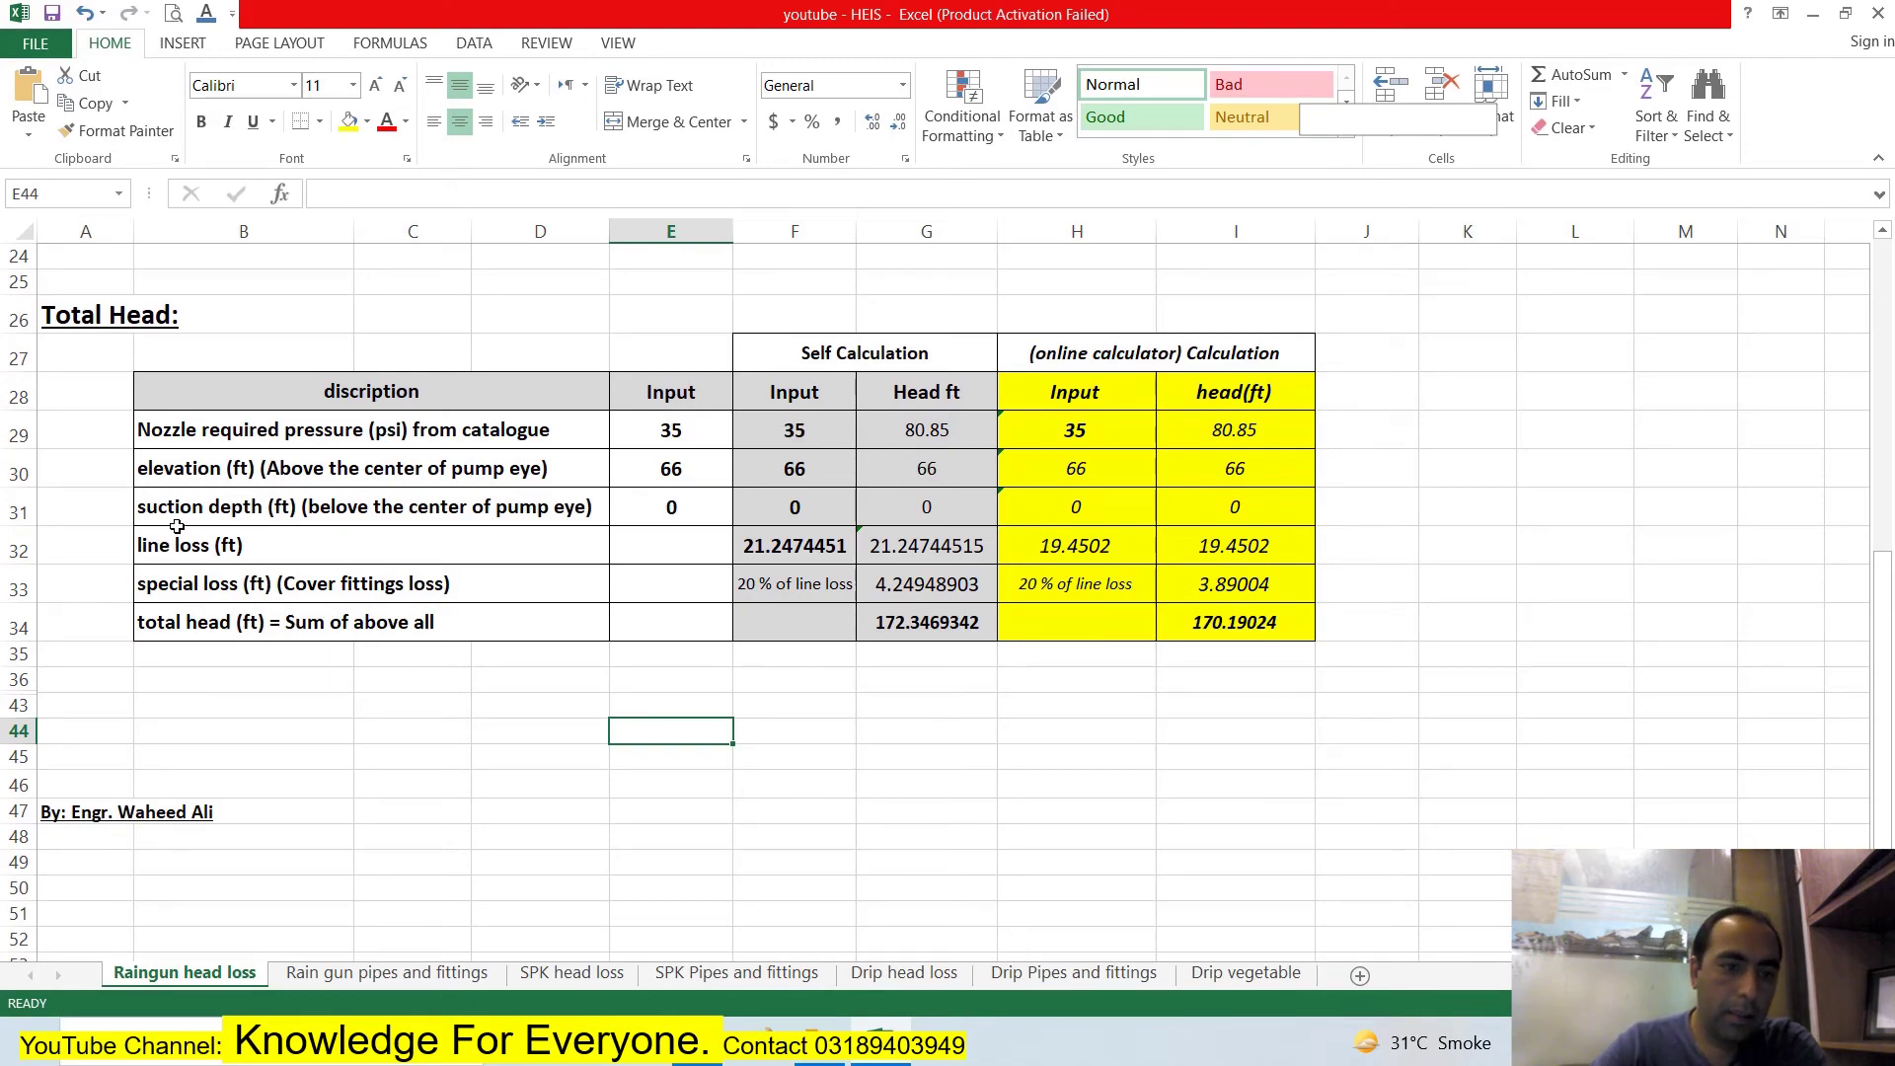
# Highlight the elevation and suction depth rows 30 and 31 of the Total Head table, then clear the highlight.
pyautogui.click(20, 468)
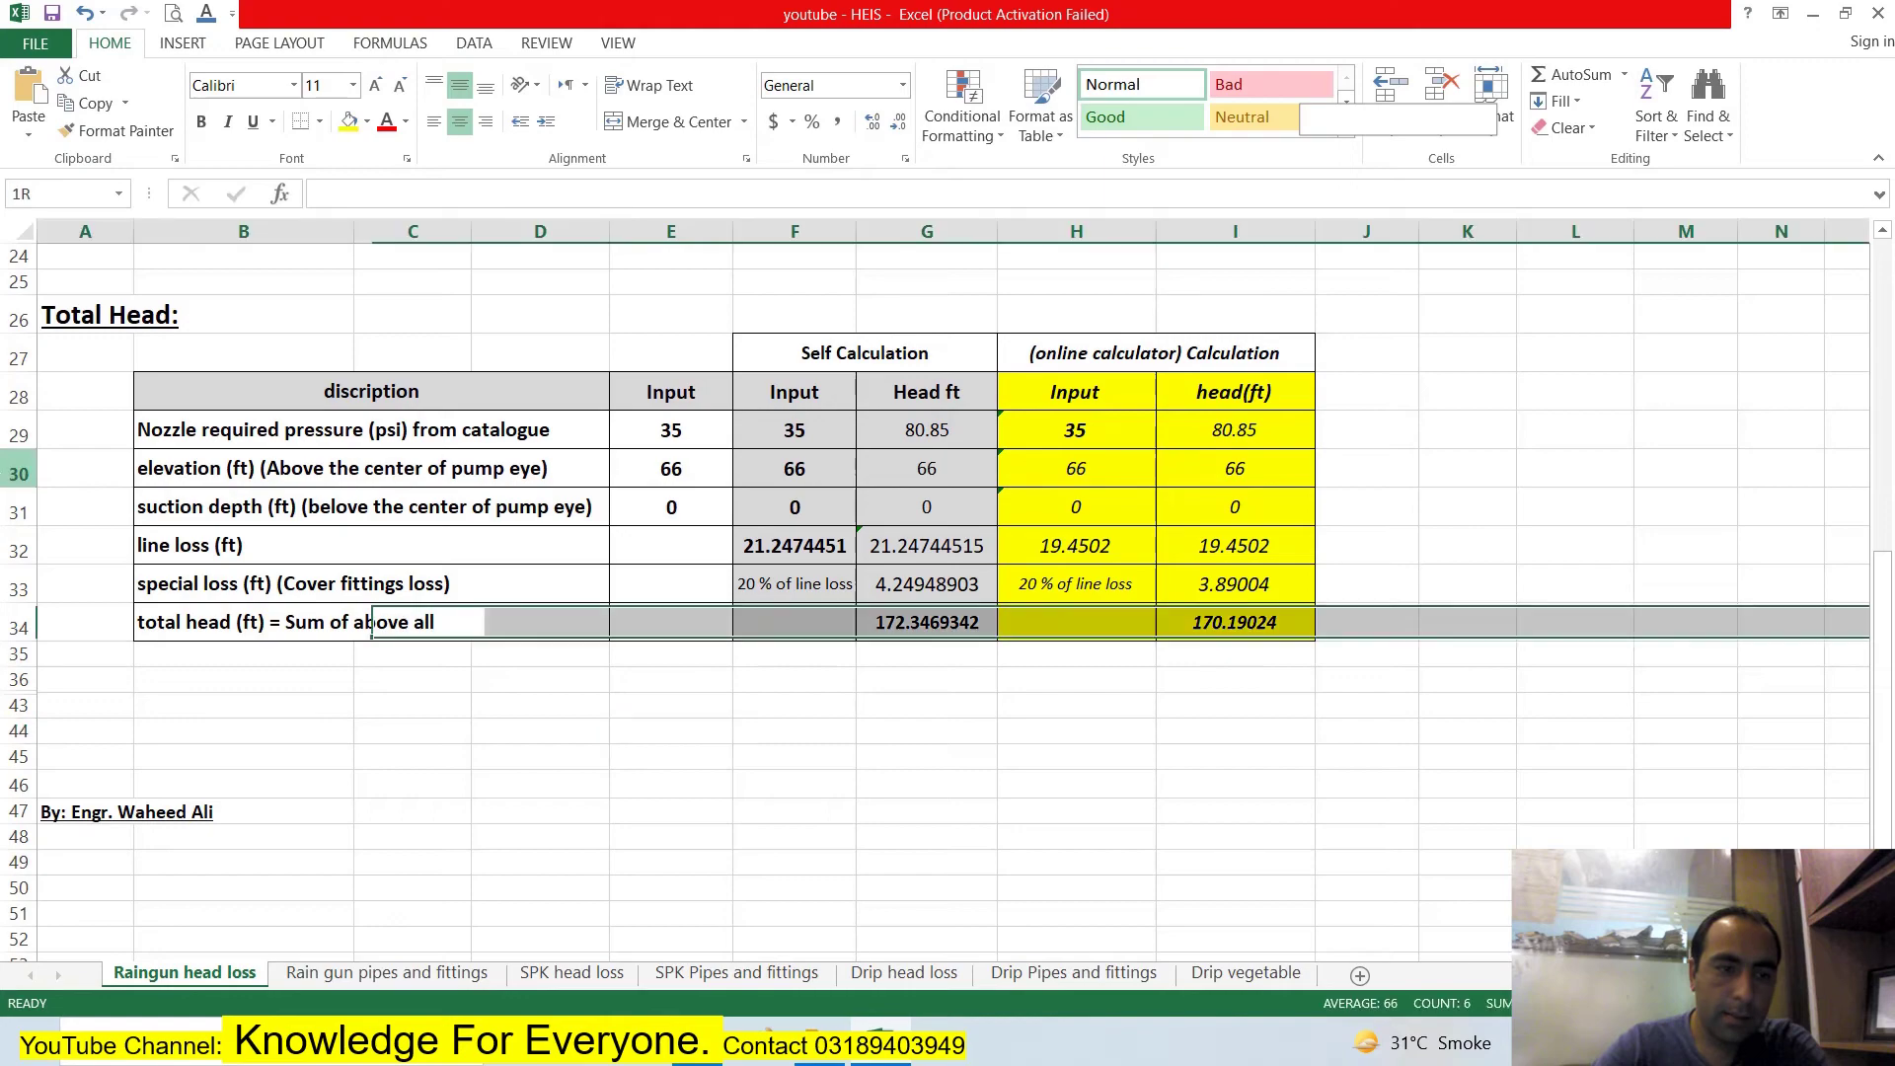
pyautogui.moveTo(19, 468); pyautogui.dragTo(20, 507)
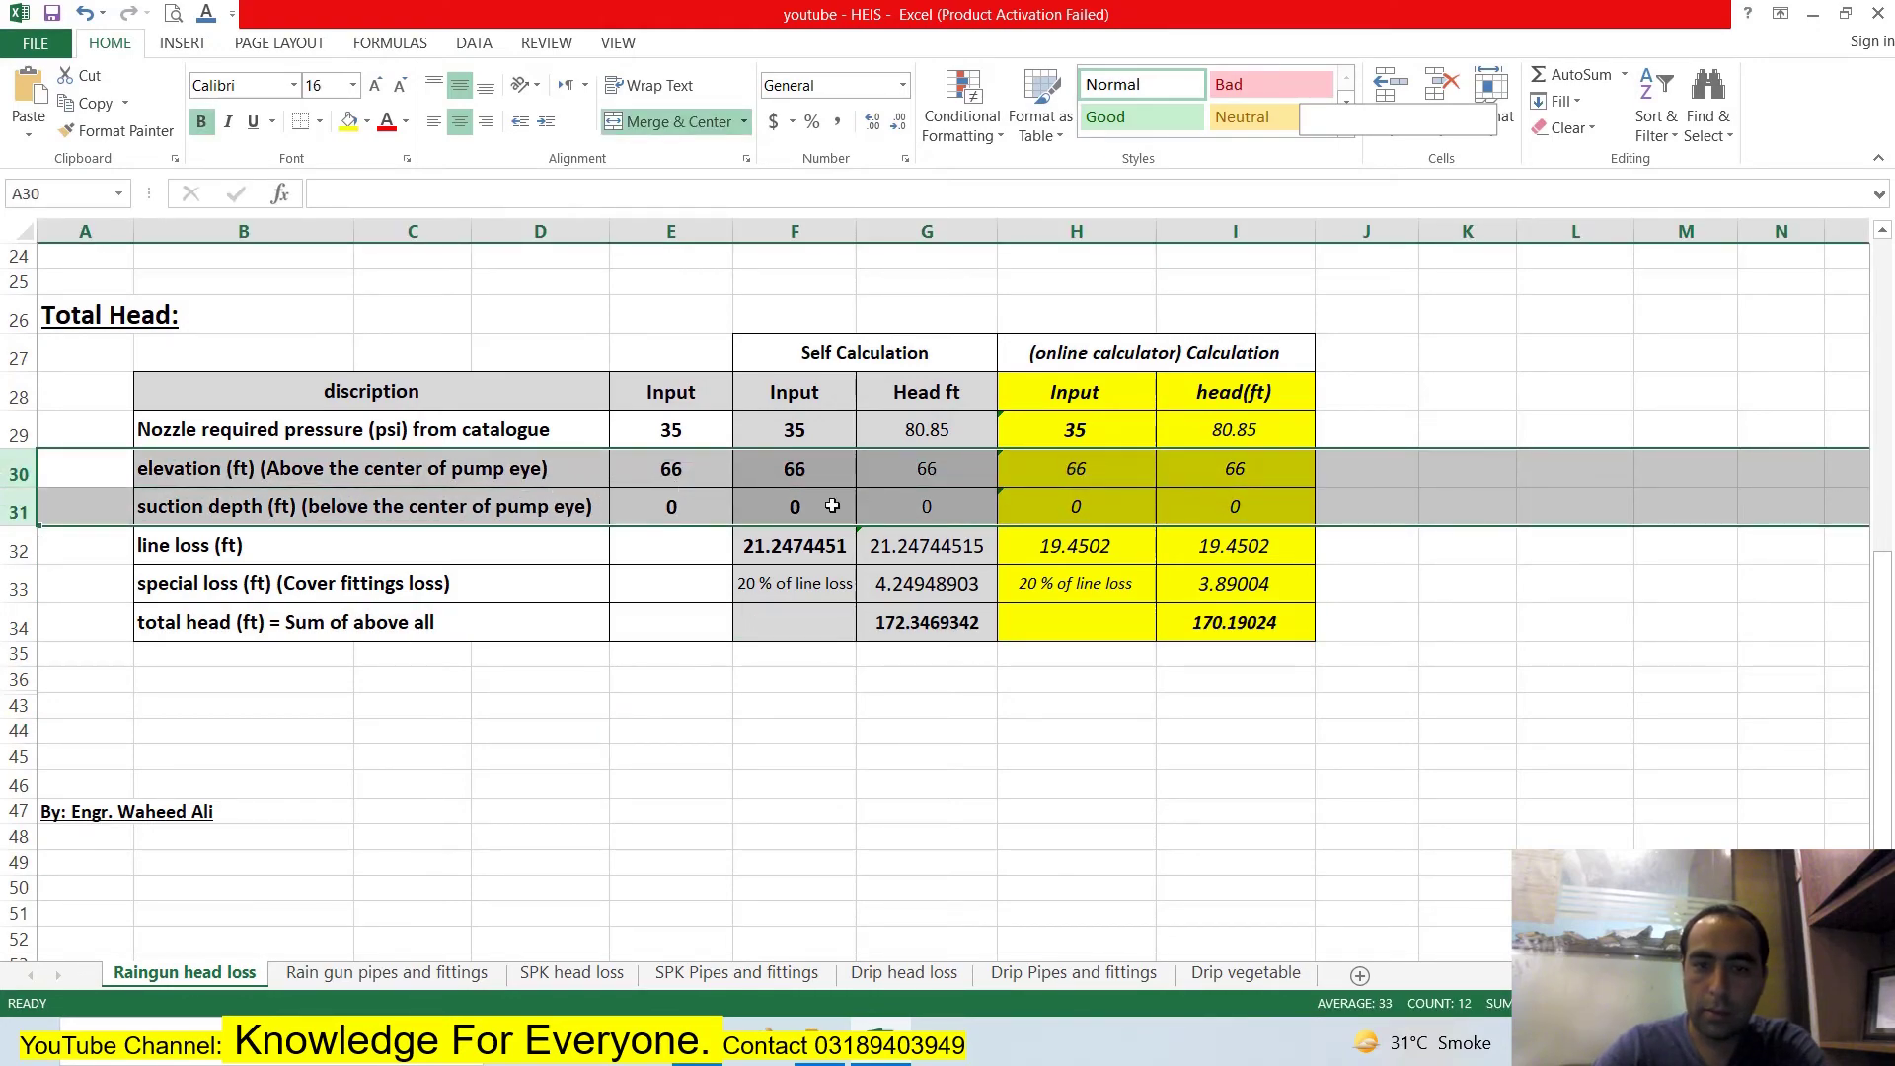
pyautogui.scroll(3, 887, 493)
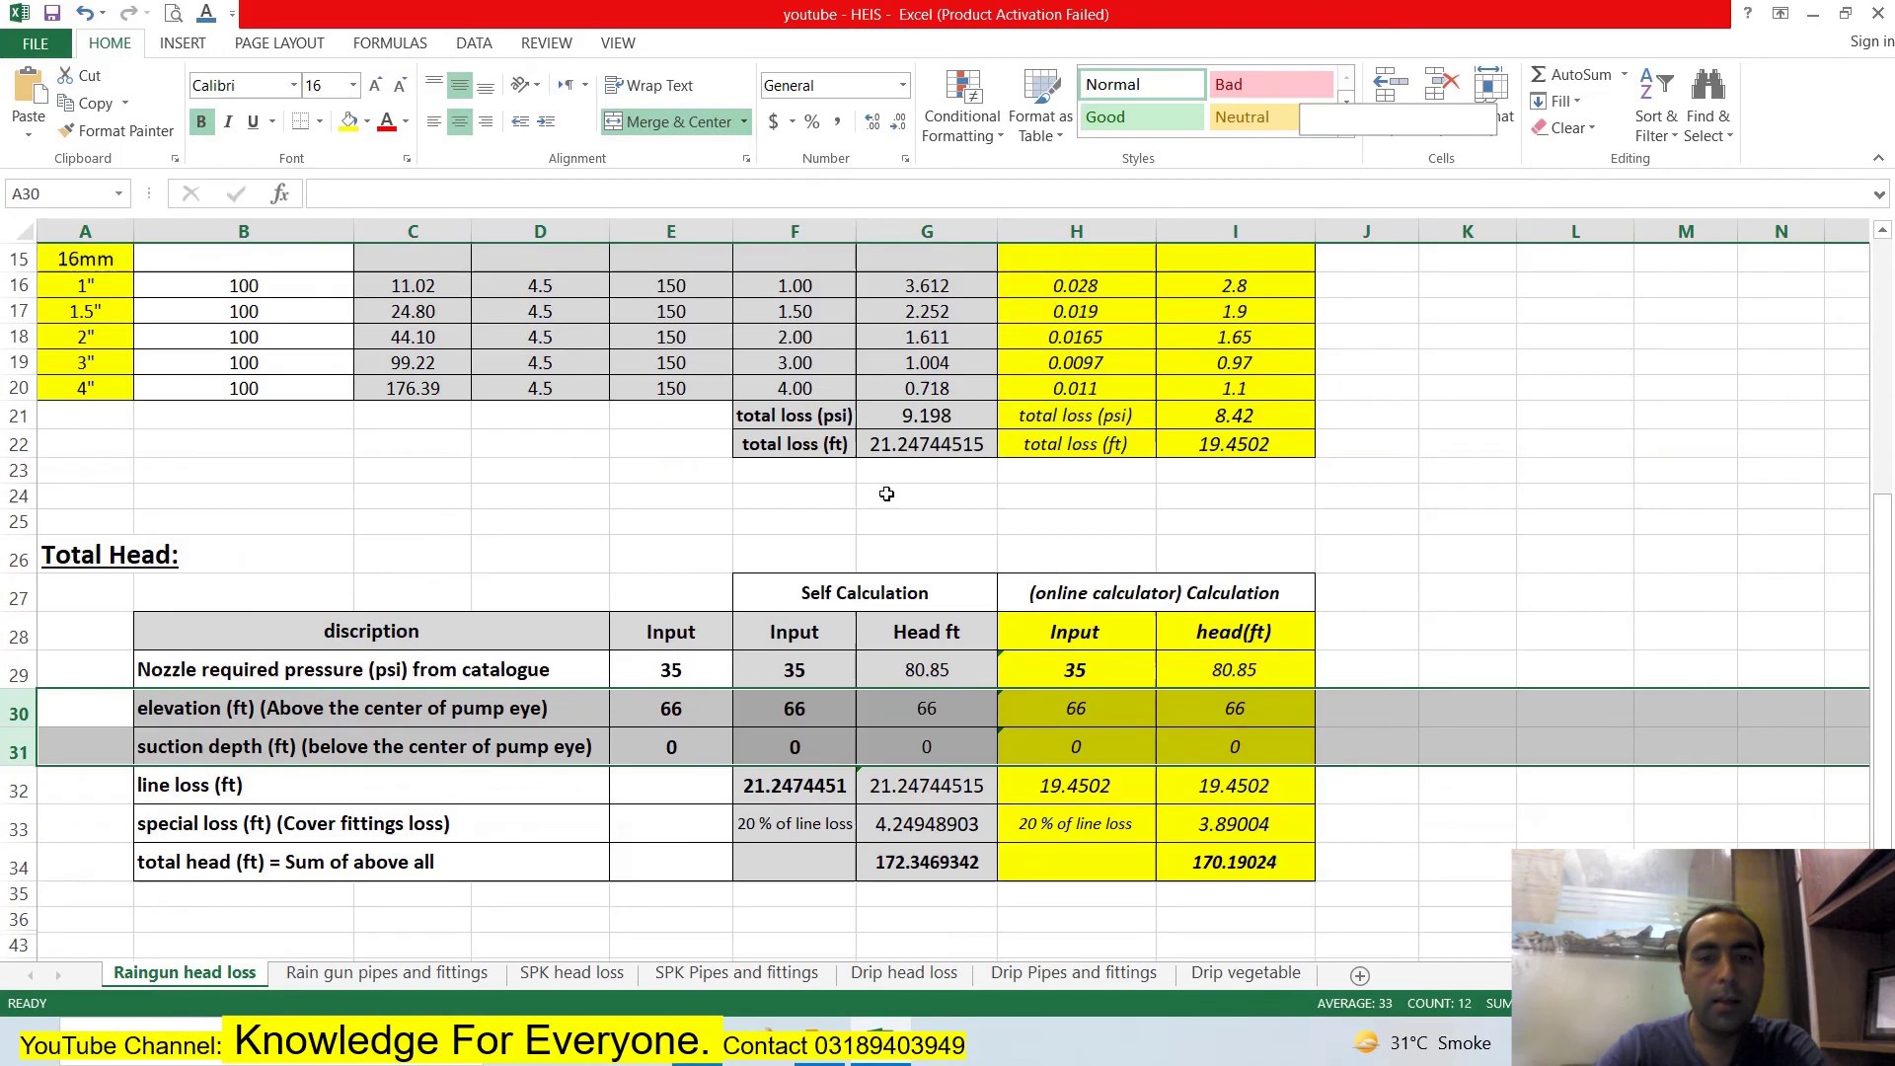
pyautogui.click(568, 469)
# Examine the internal diameter column of the Pipe Losses table by highlighting F15:F20.
pyautogui.scroll(2, 364, 425)
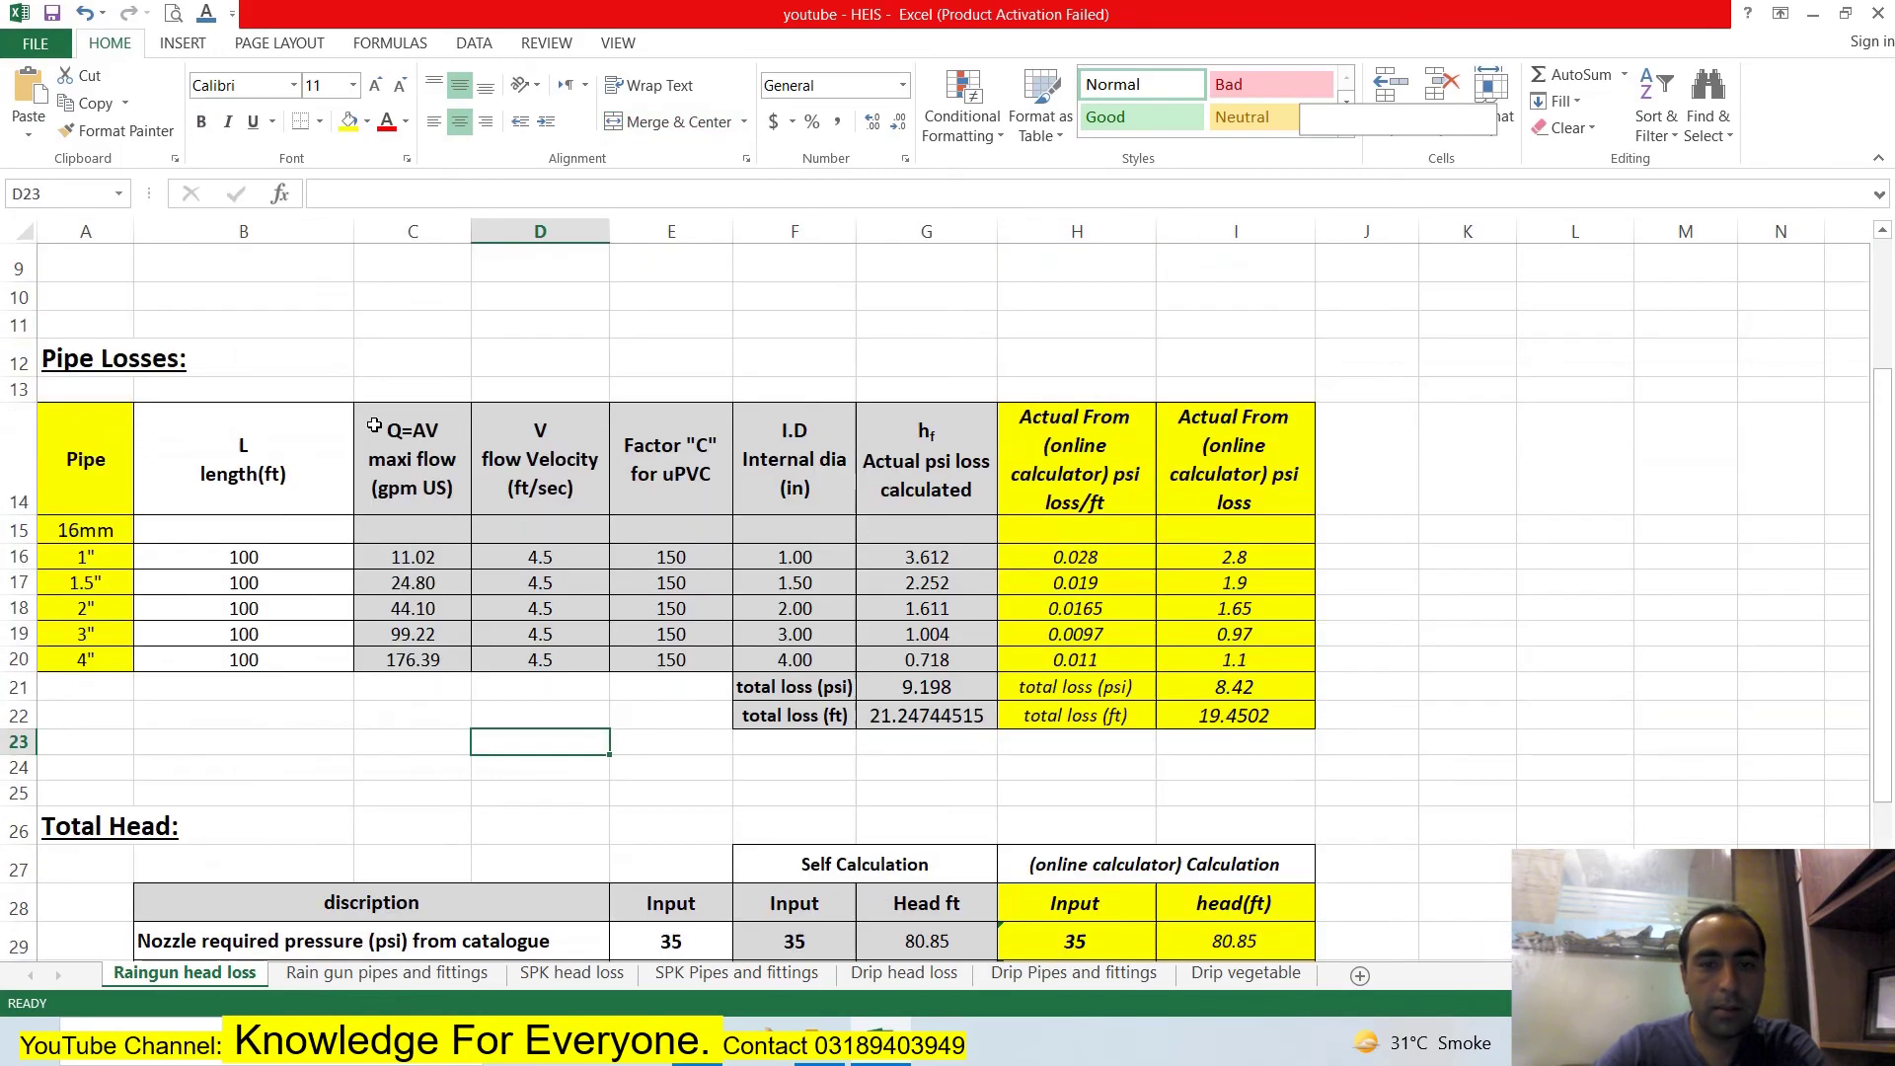
pyautogui.scroll(2, 922, 550)
pyautogui.scroll(-1, 914, 553)
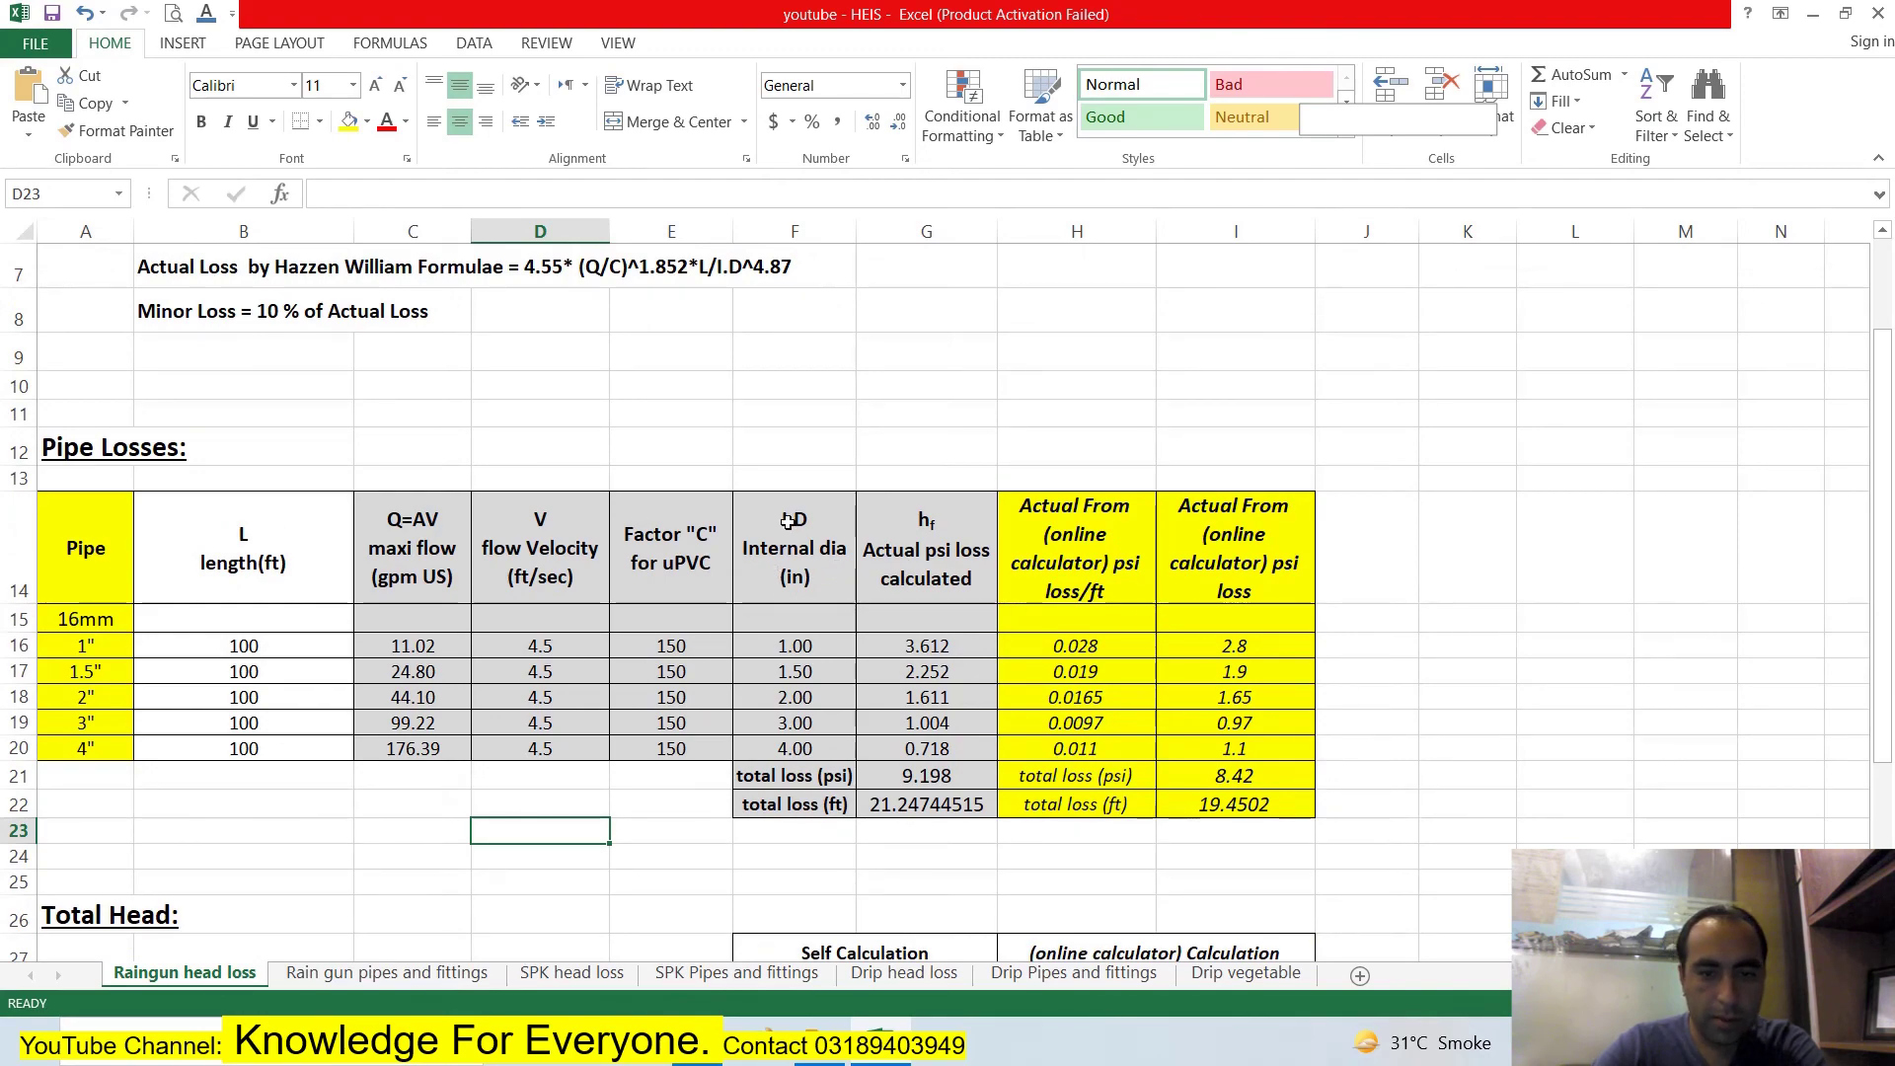
pyautogui.moveTo(773, 624); pyautogui.dragTo(789, 750)
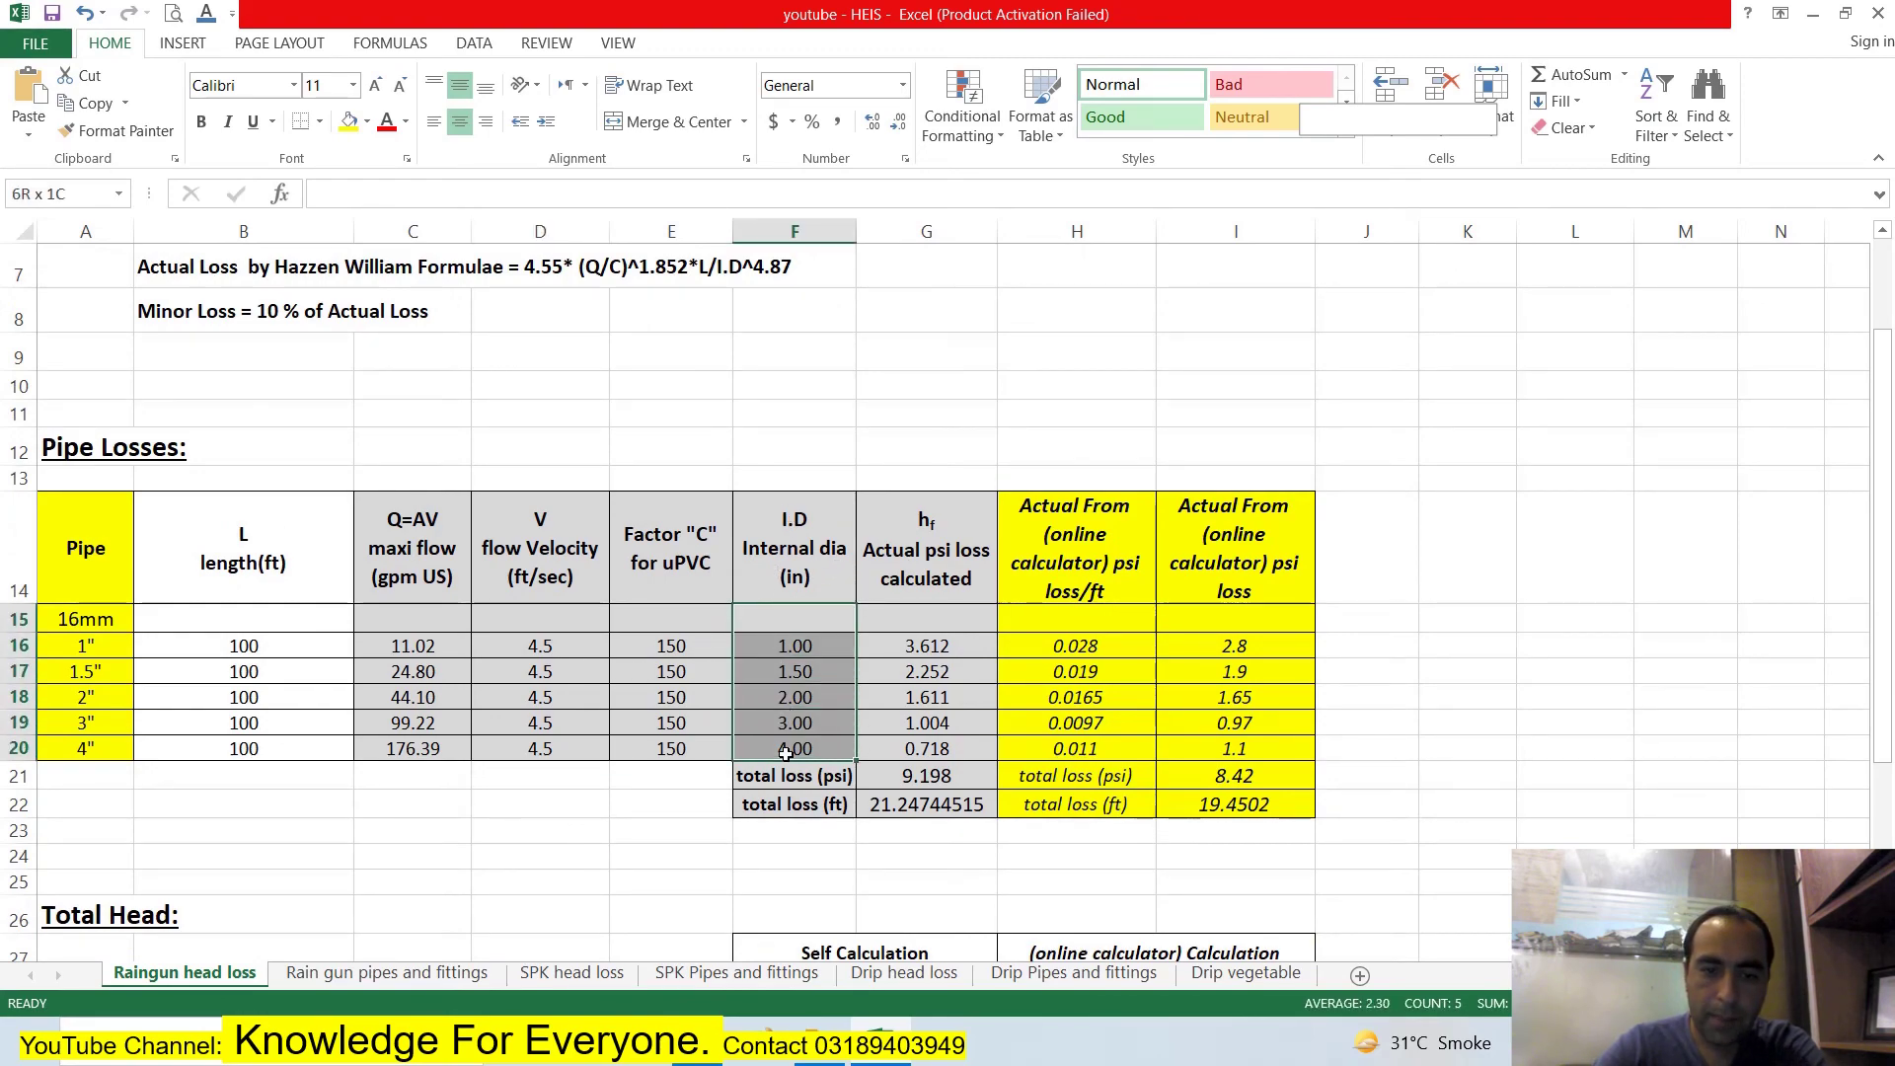
pyautogui.click(903, 414)
pyautogui.click(838, 461)
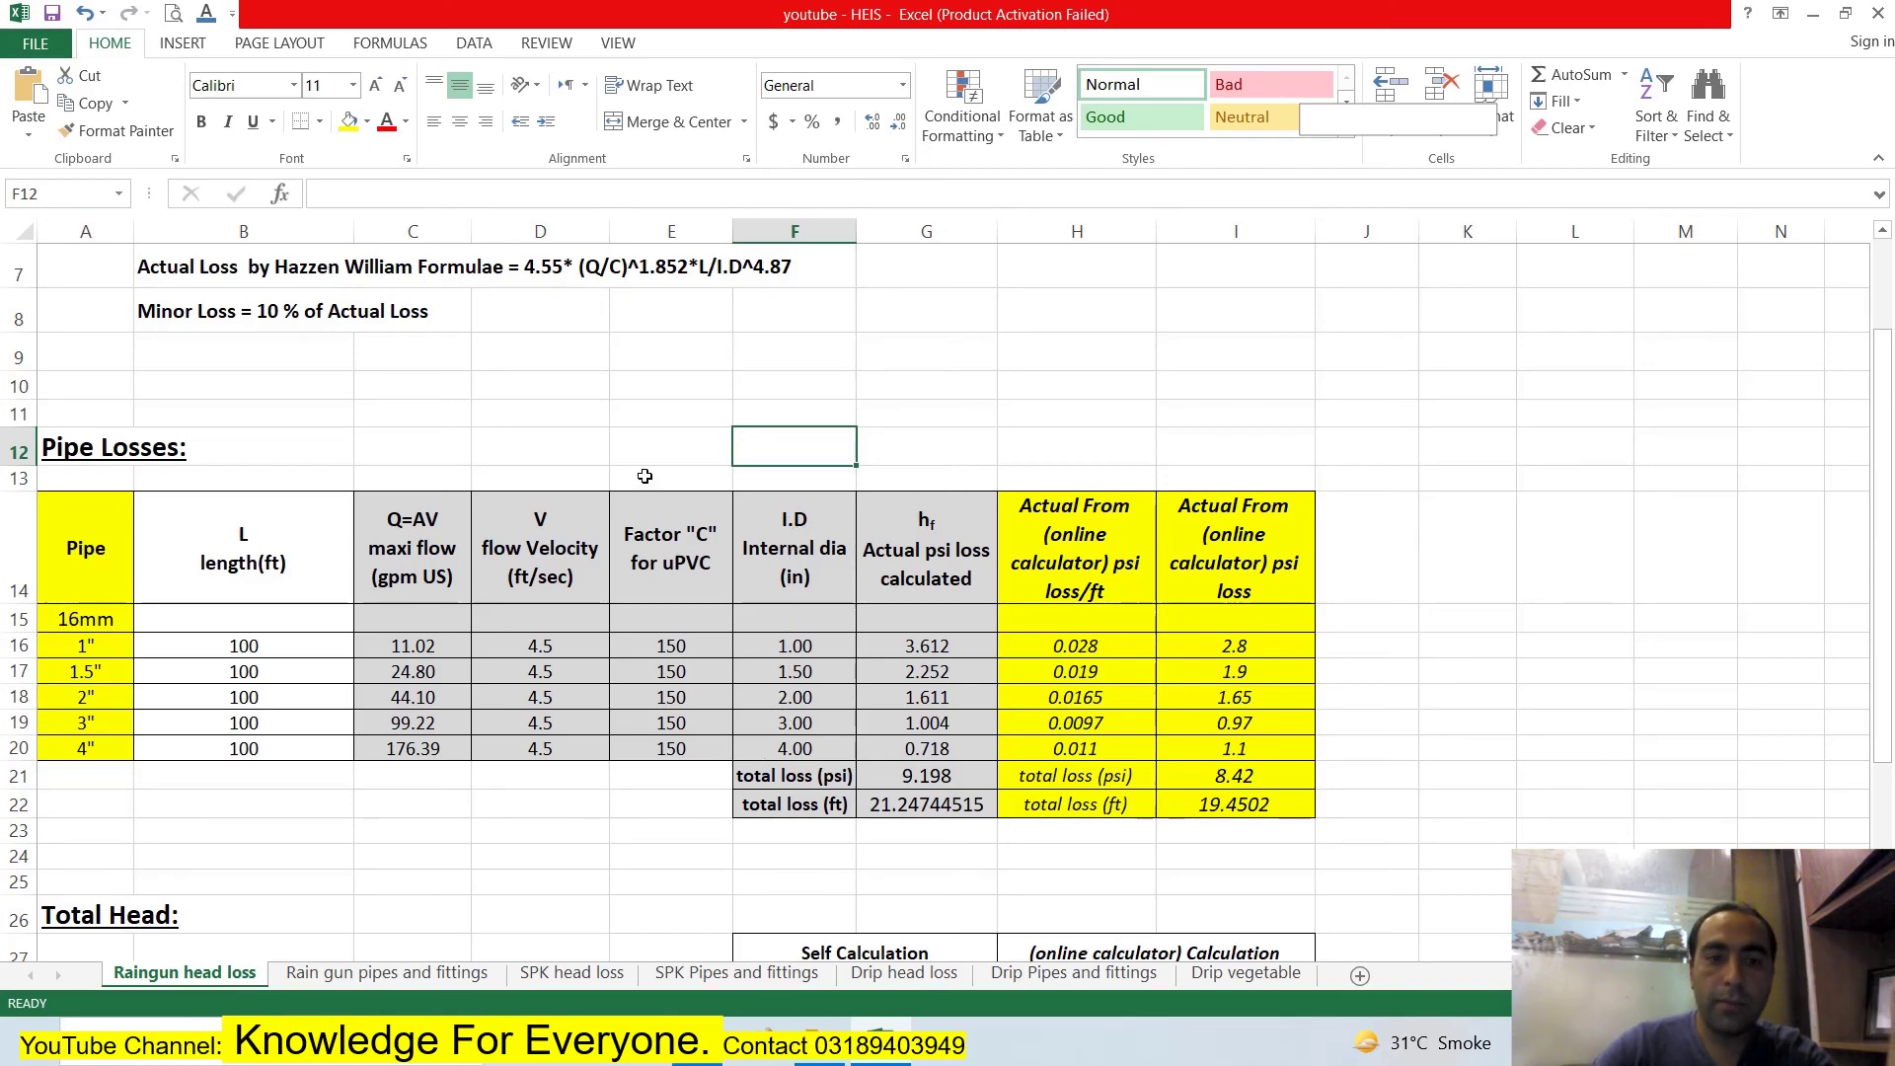
# Compare the Hazen-Williams formula with the flow velocity column, inspecting its header in D14 and the 1" pipe's velocity in D16.
pyautogui.scroll(2, 645, 477)
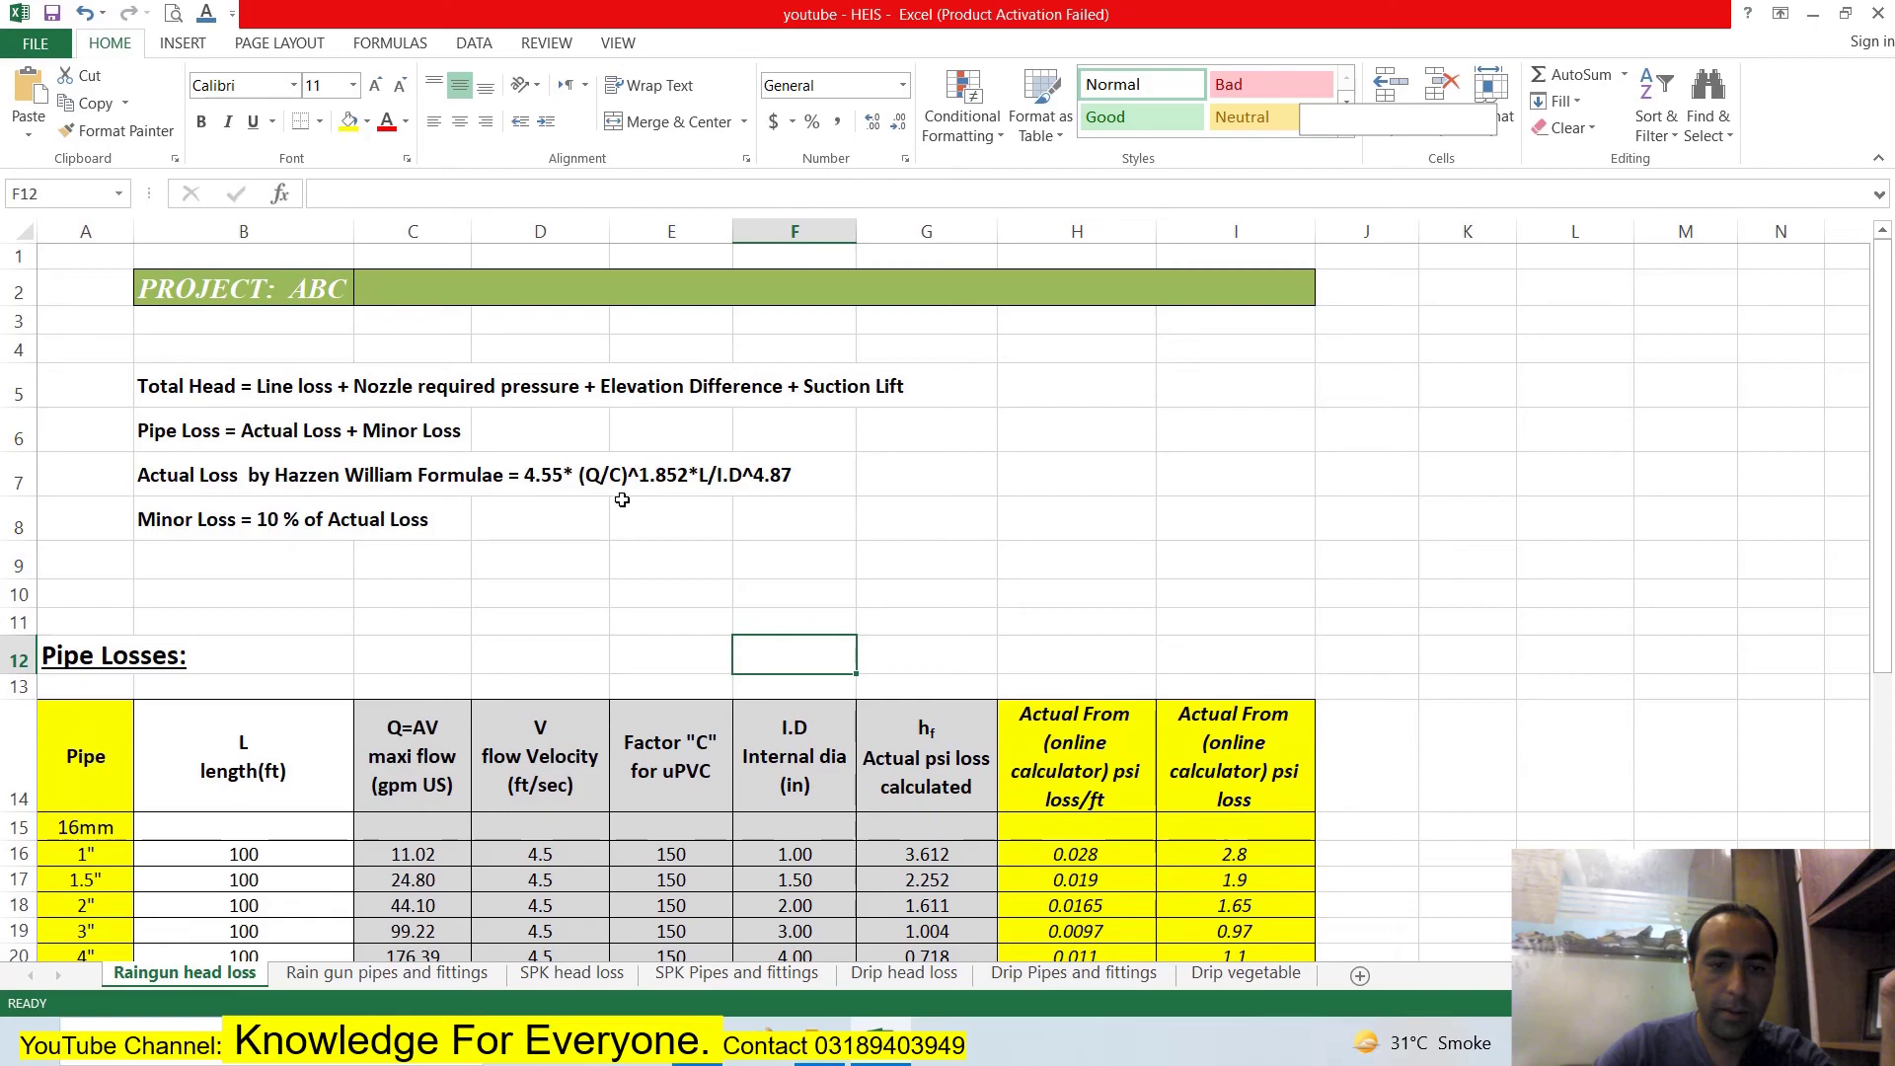
pyautogui.scroll(-3, 753, 454)
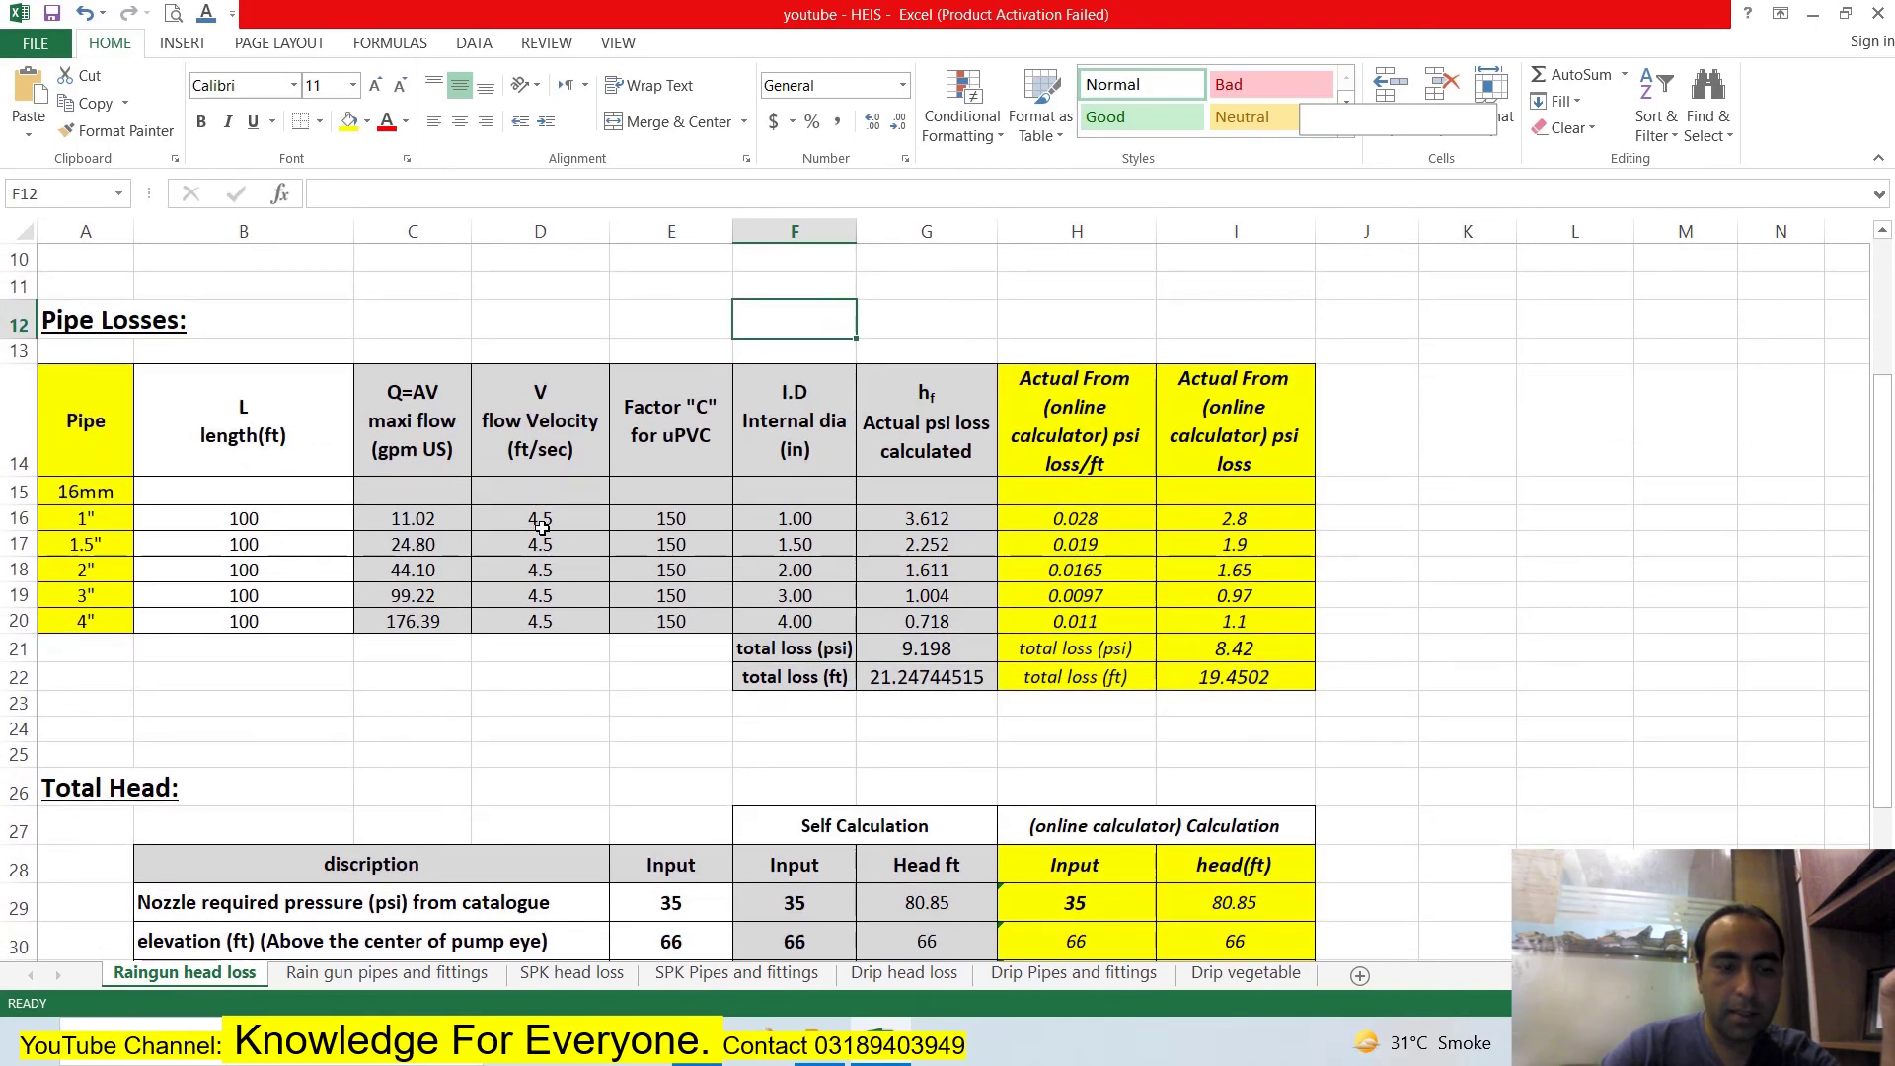
pyautogui.click(549, 422)
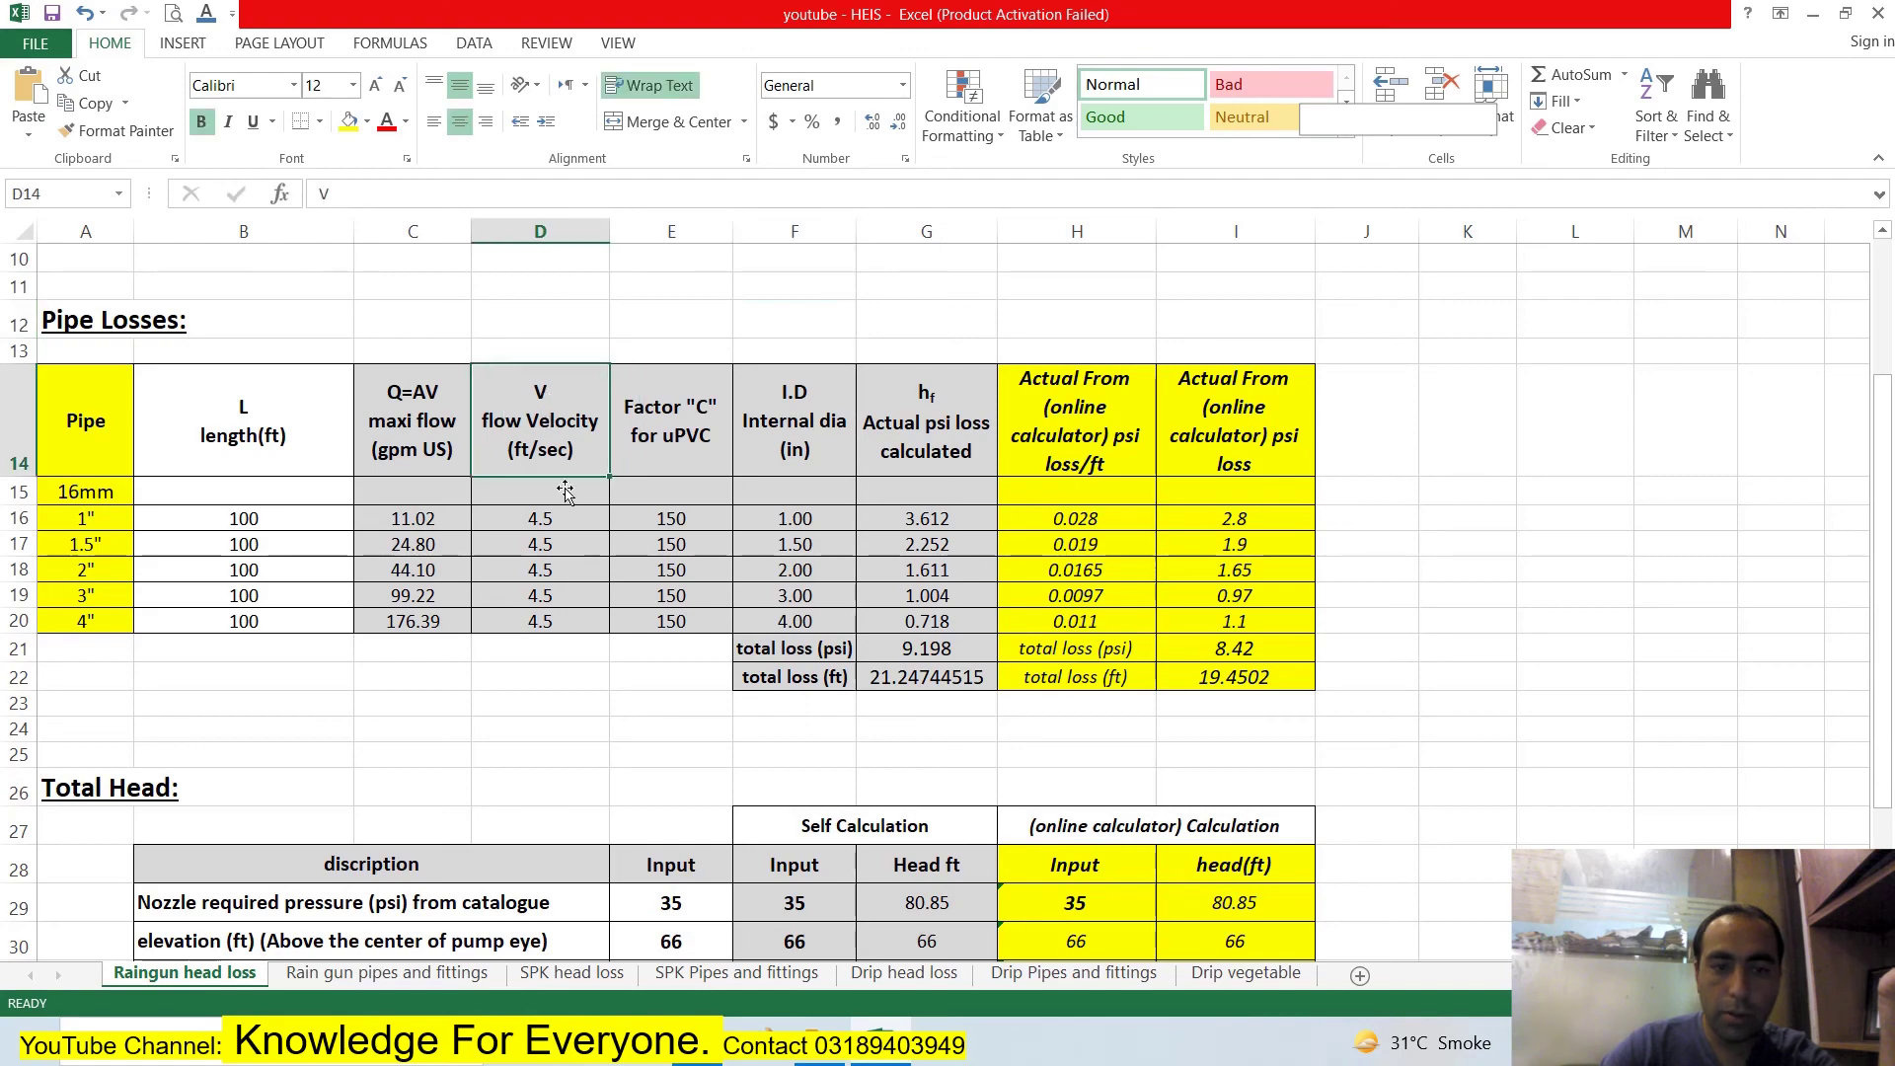
pyautogui.click(561, 524)
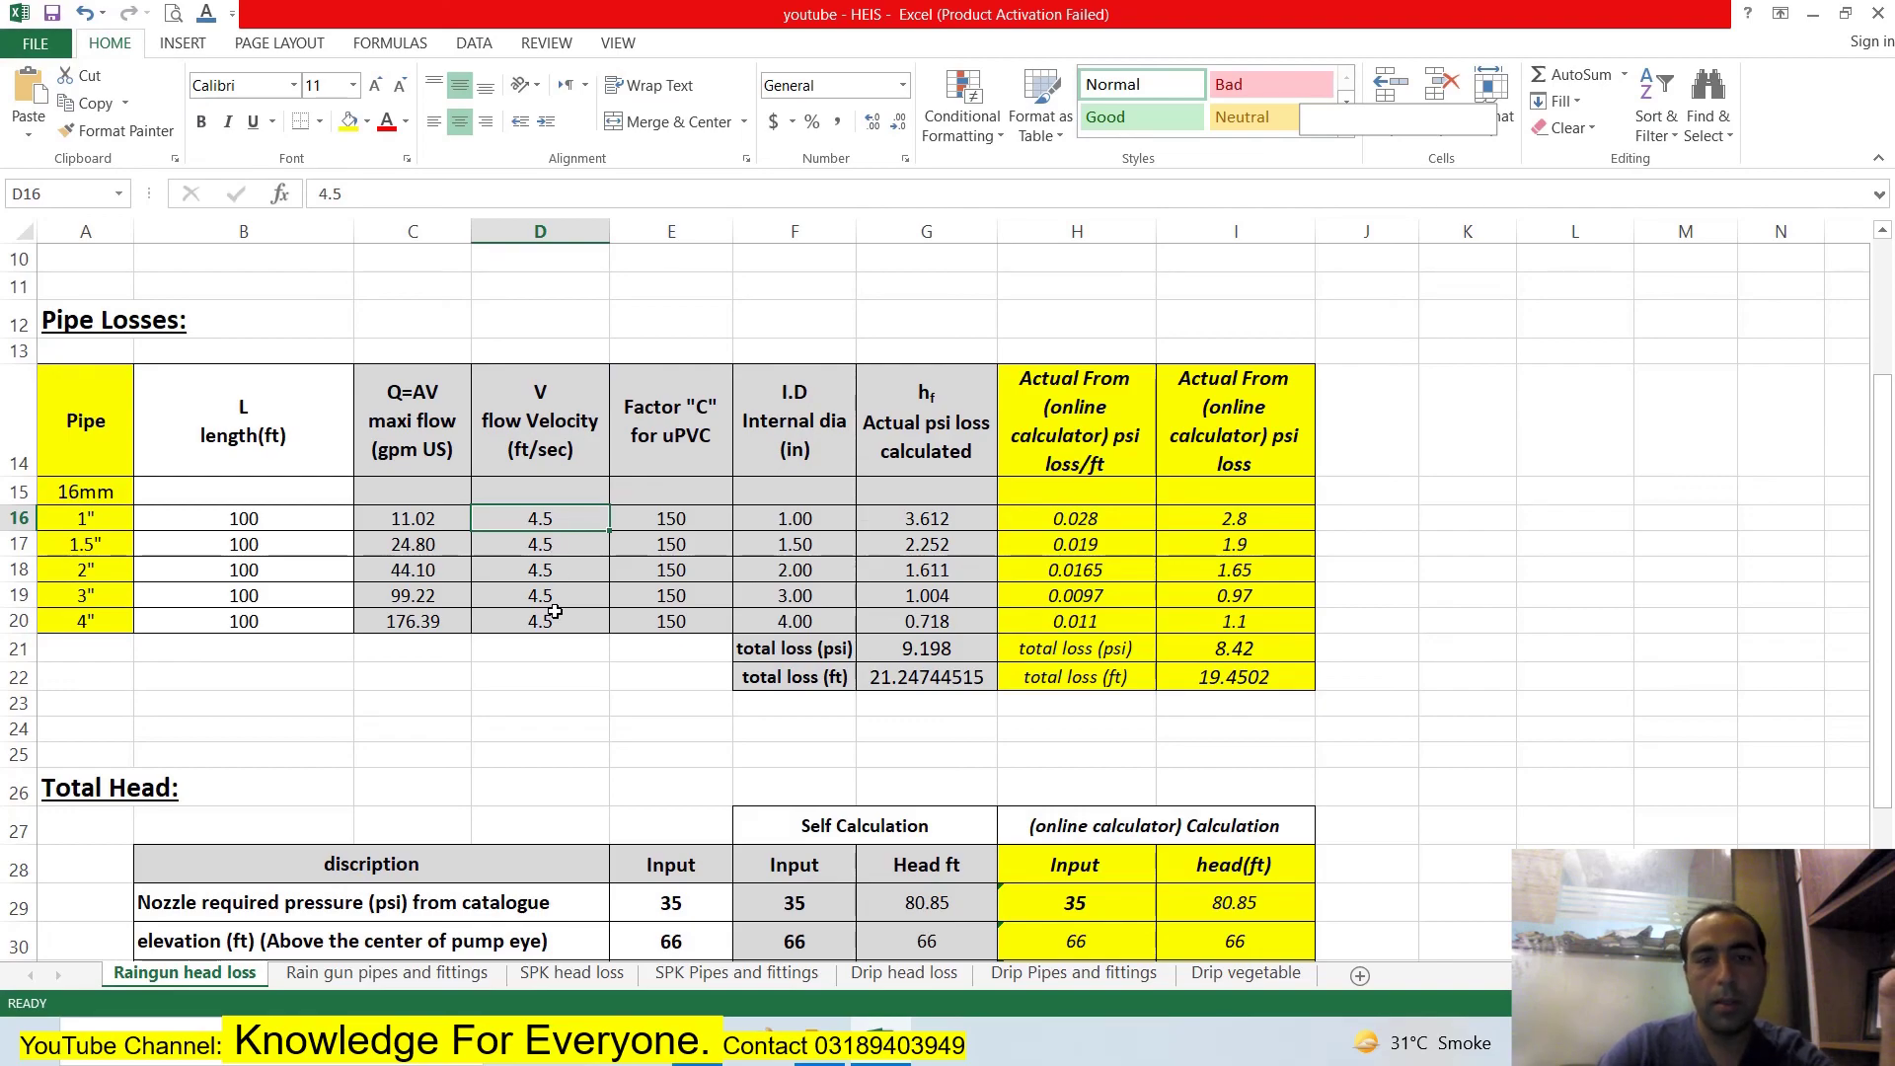
# Review the whole raingun sheet, from the head loss formulas through the Pipe Losses table to the Total Head table.
pyautogui.scroll(3, 554, 612)
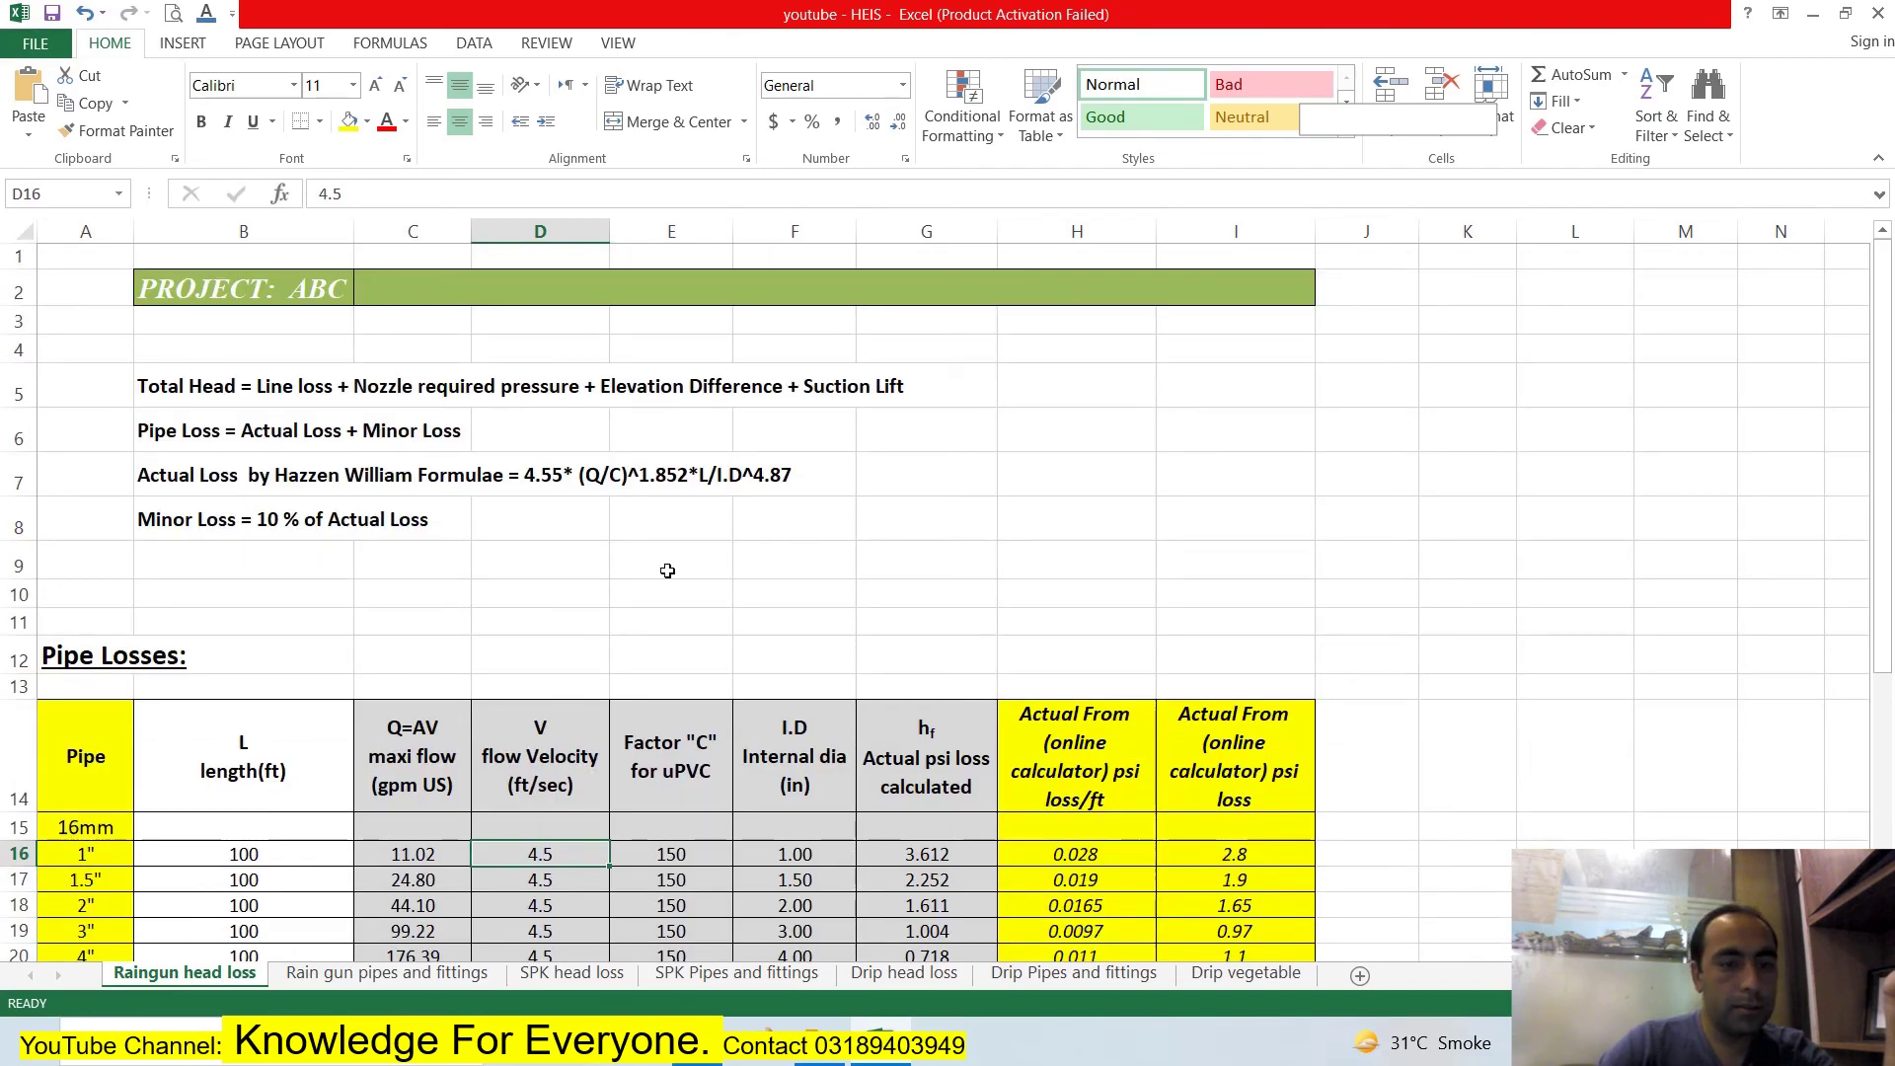
pyautogui.scroll(-4, 667, 570)
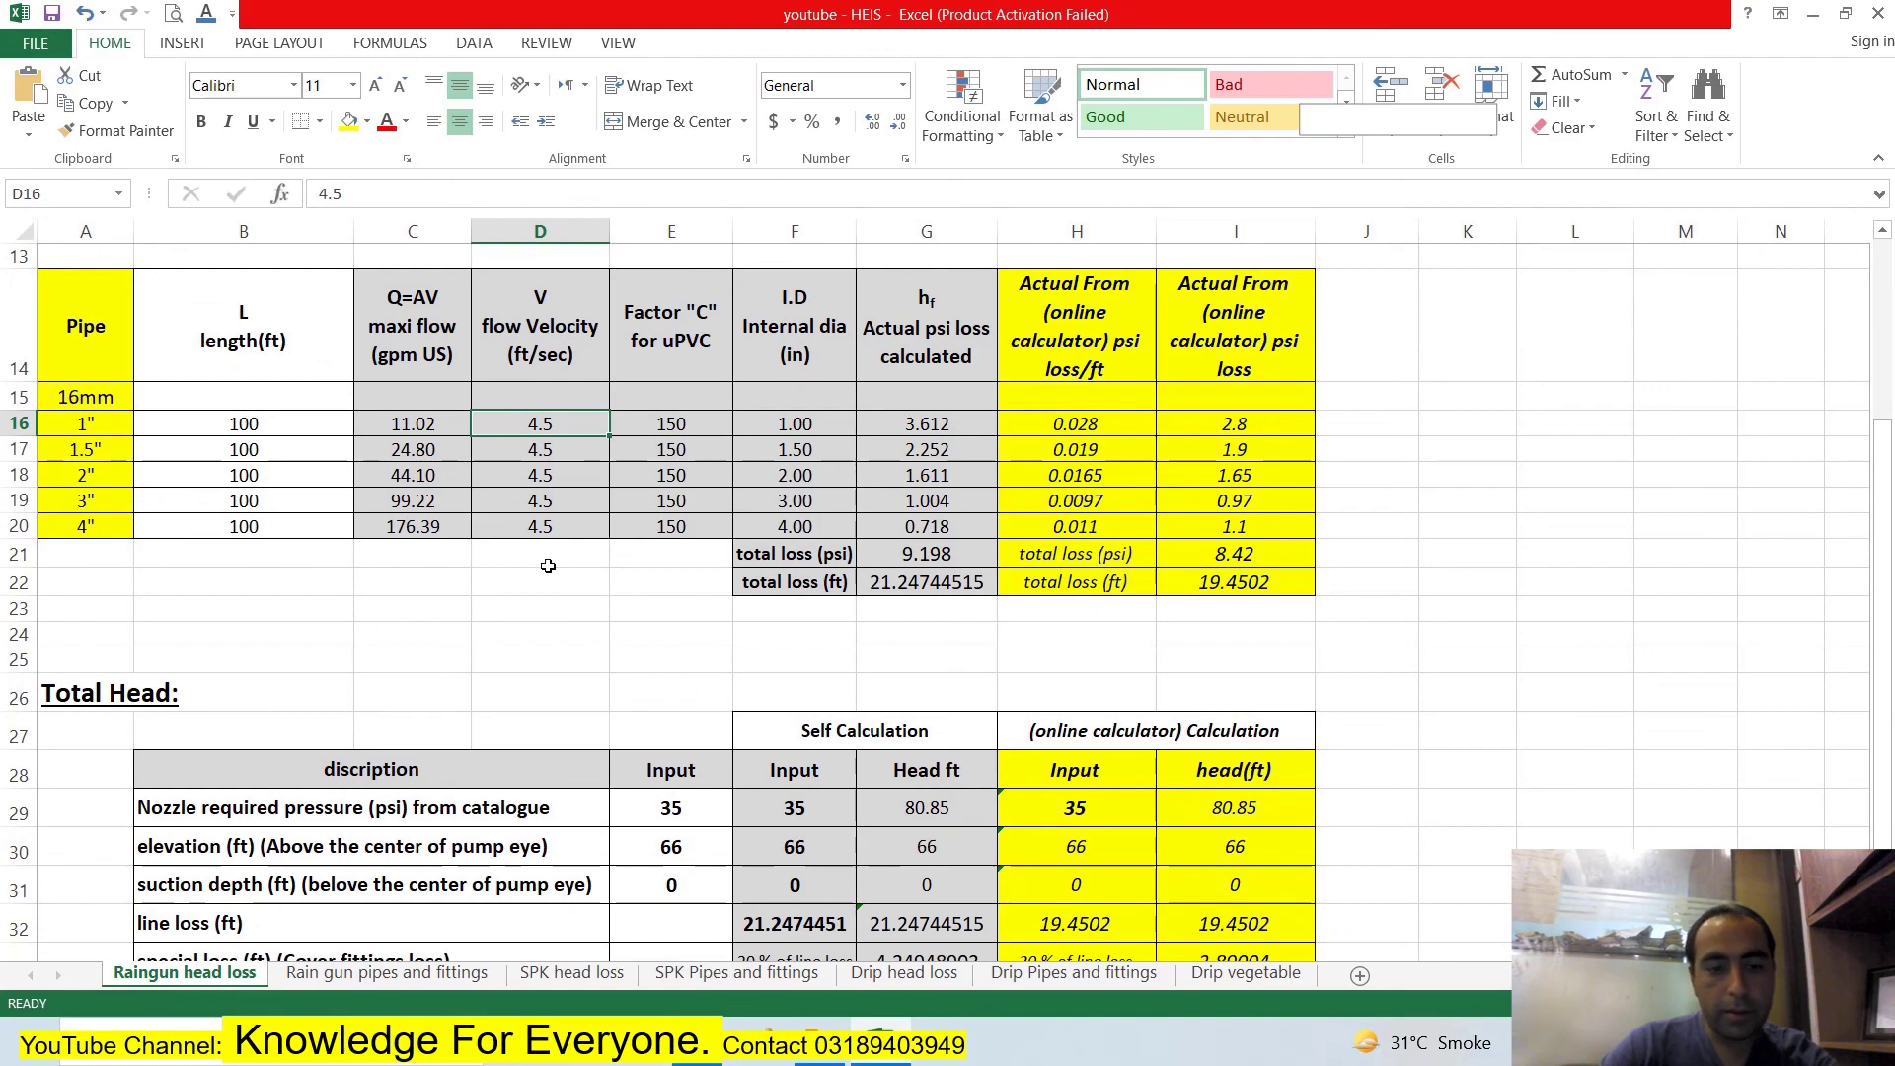
pyautogui.scroll(-3, 548, 565)
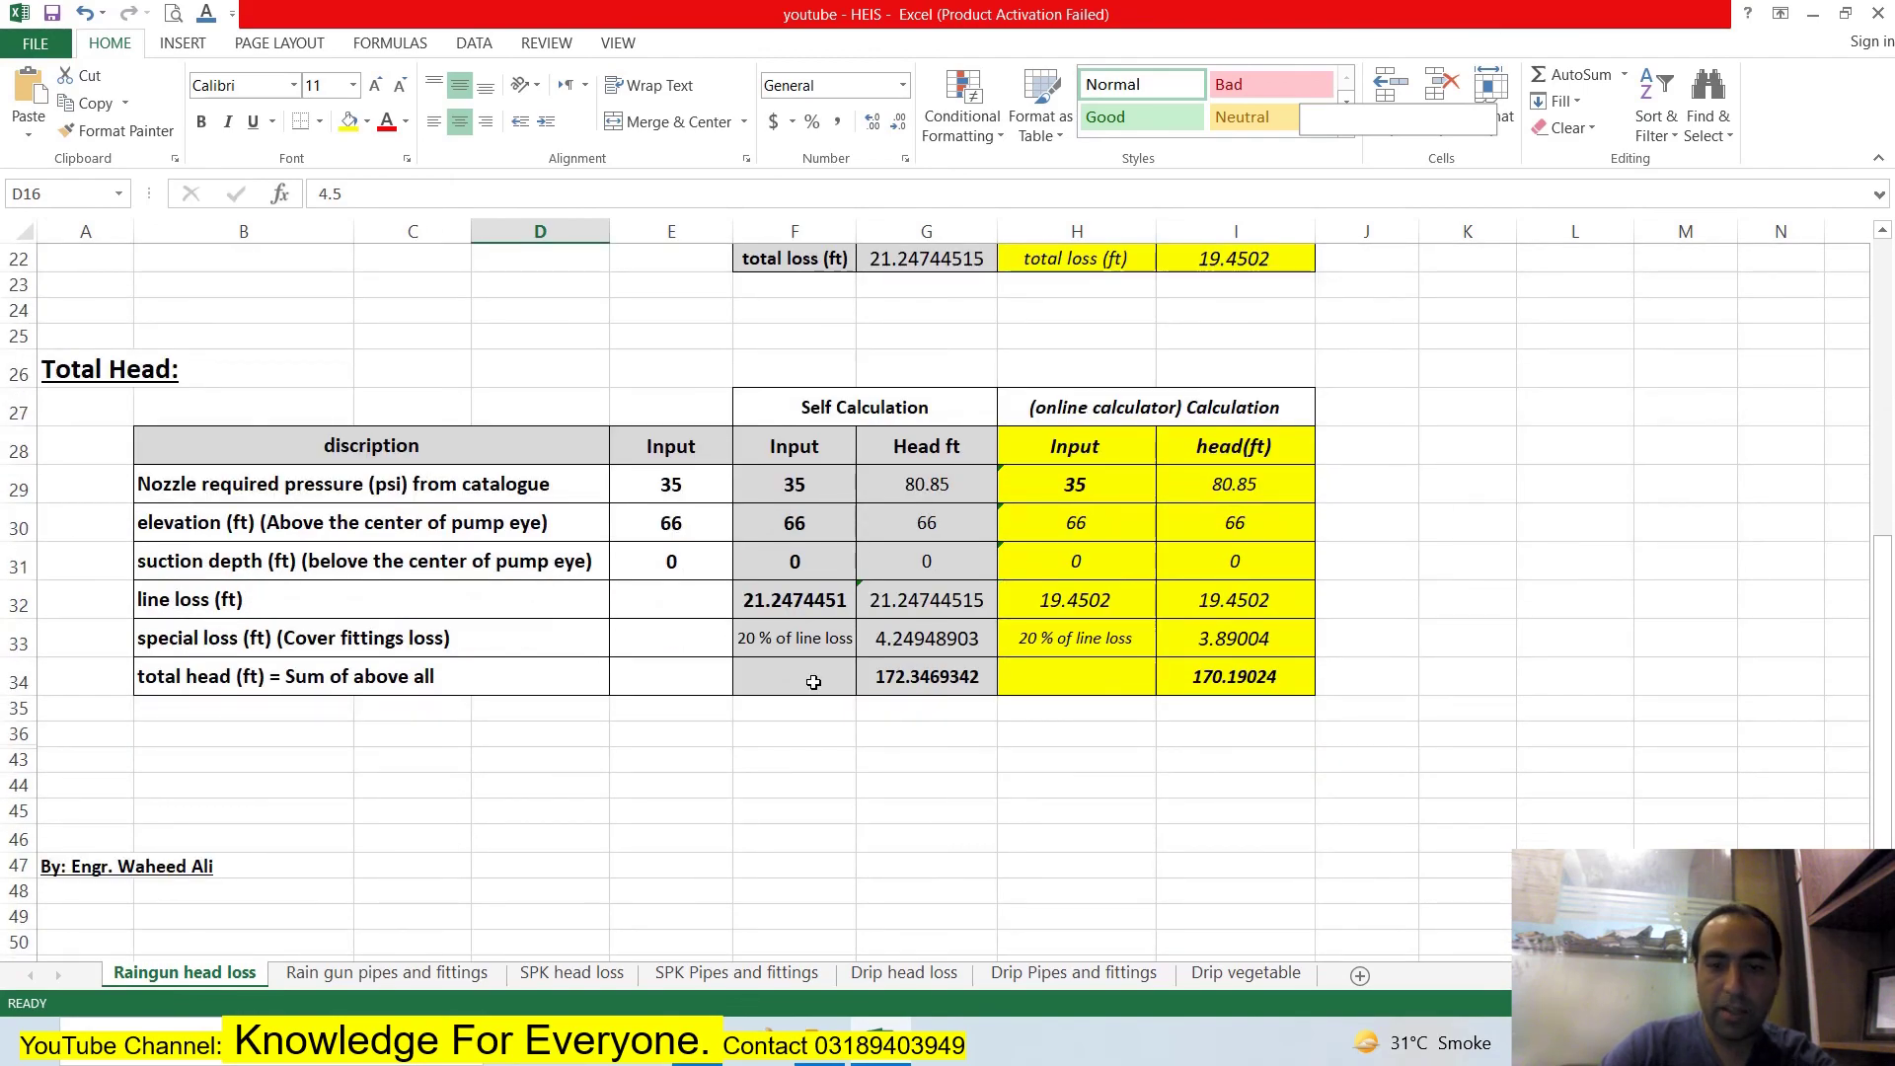
pyautogui.scroll(4, 839, 694)
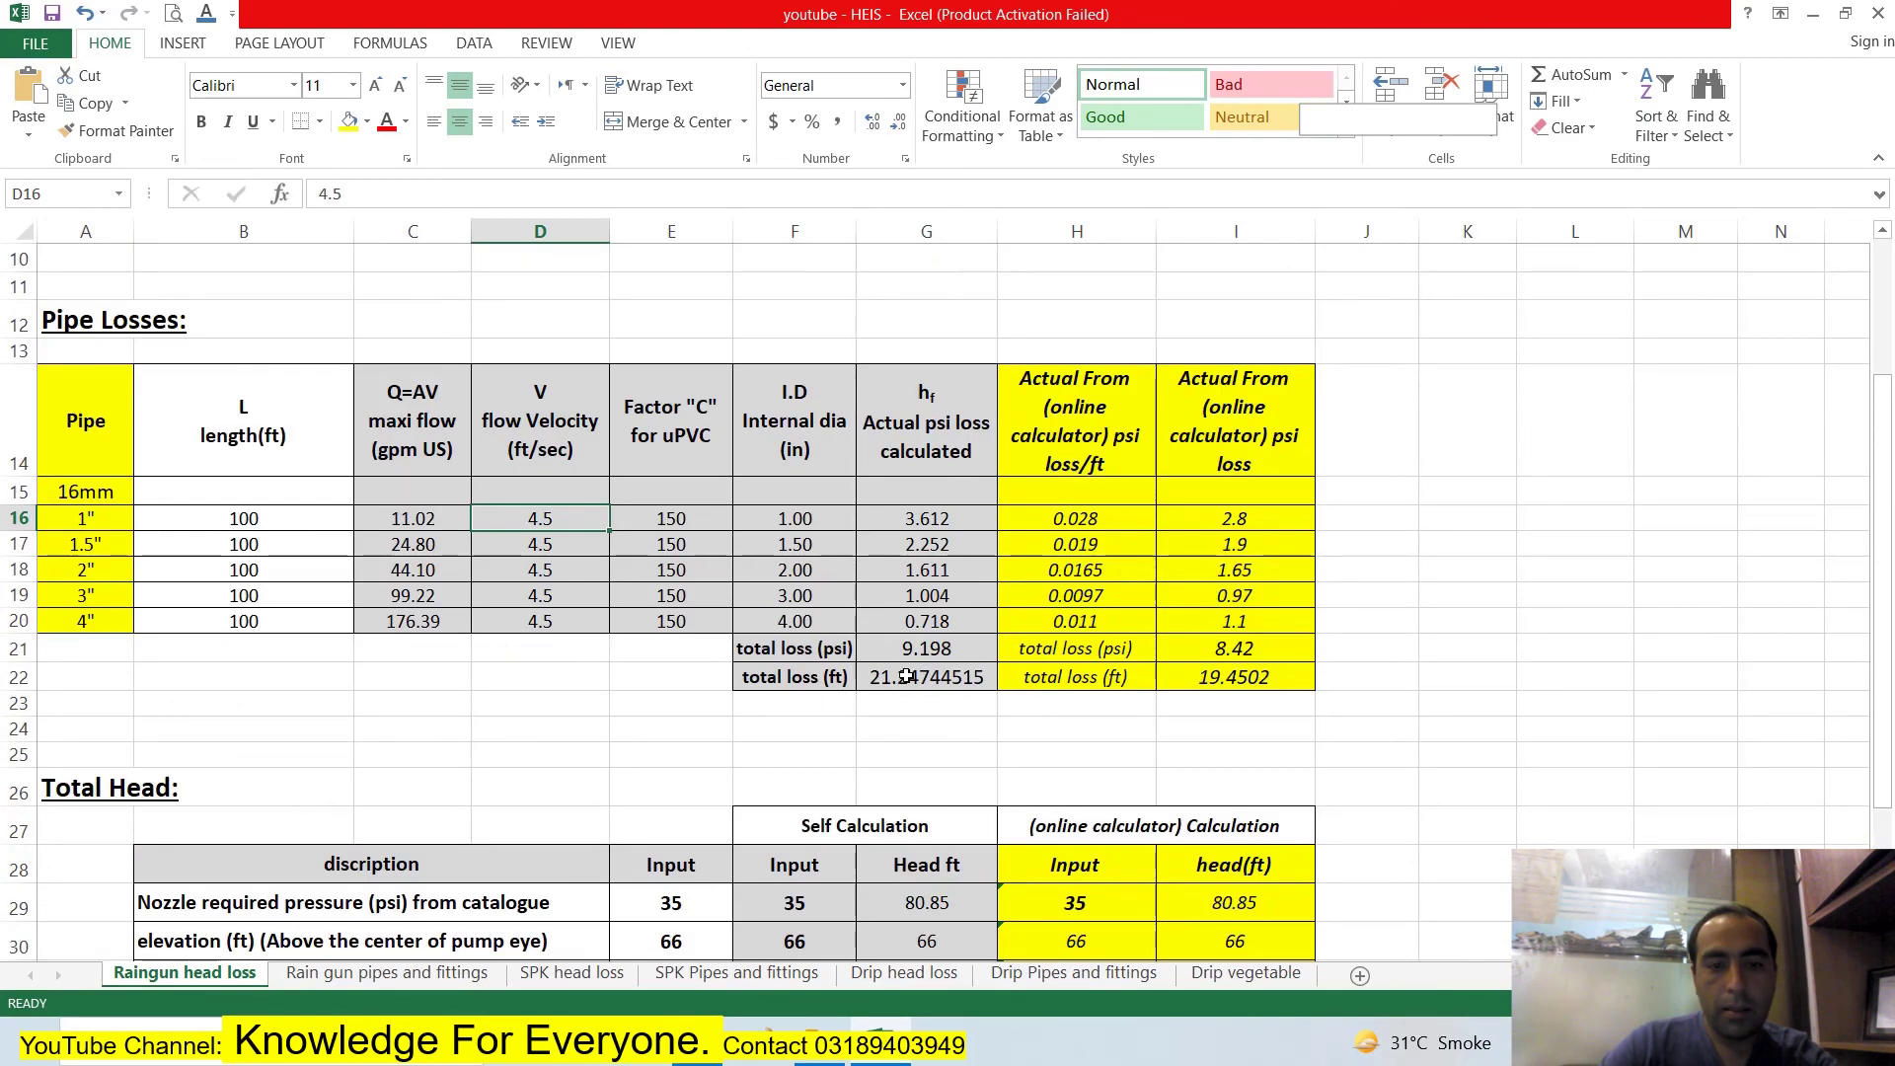
pyautogui.scroll(-2, 905, 677)
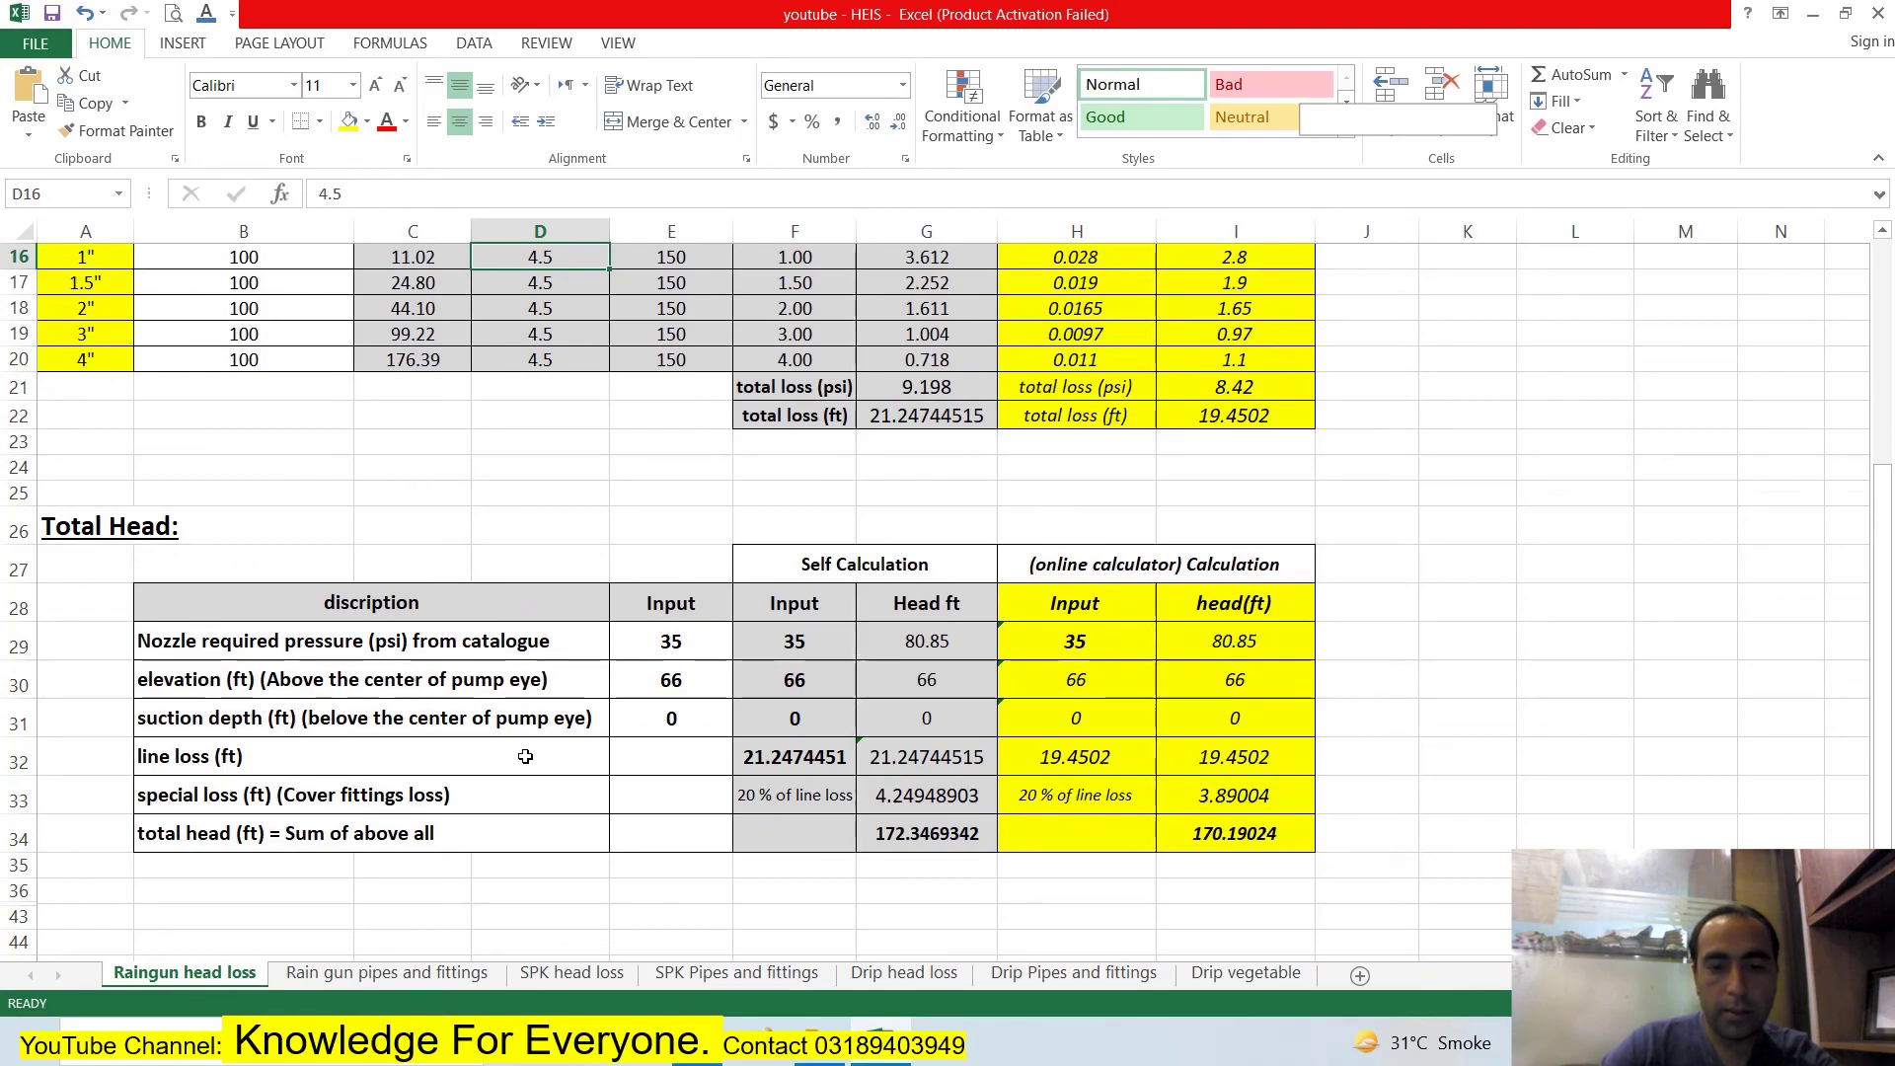
pyautogui.scroll(-3, 681, 598)
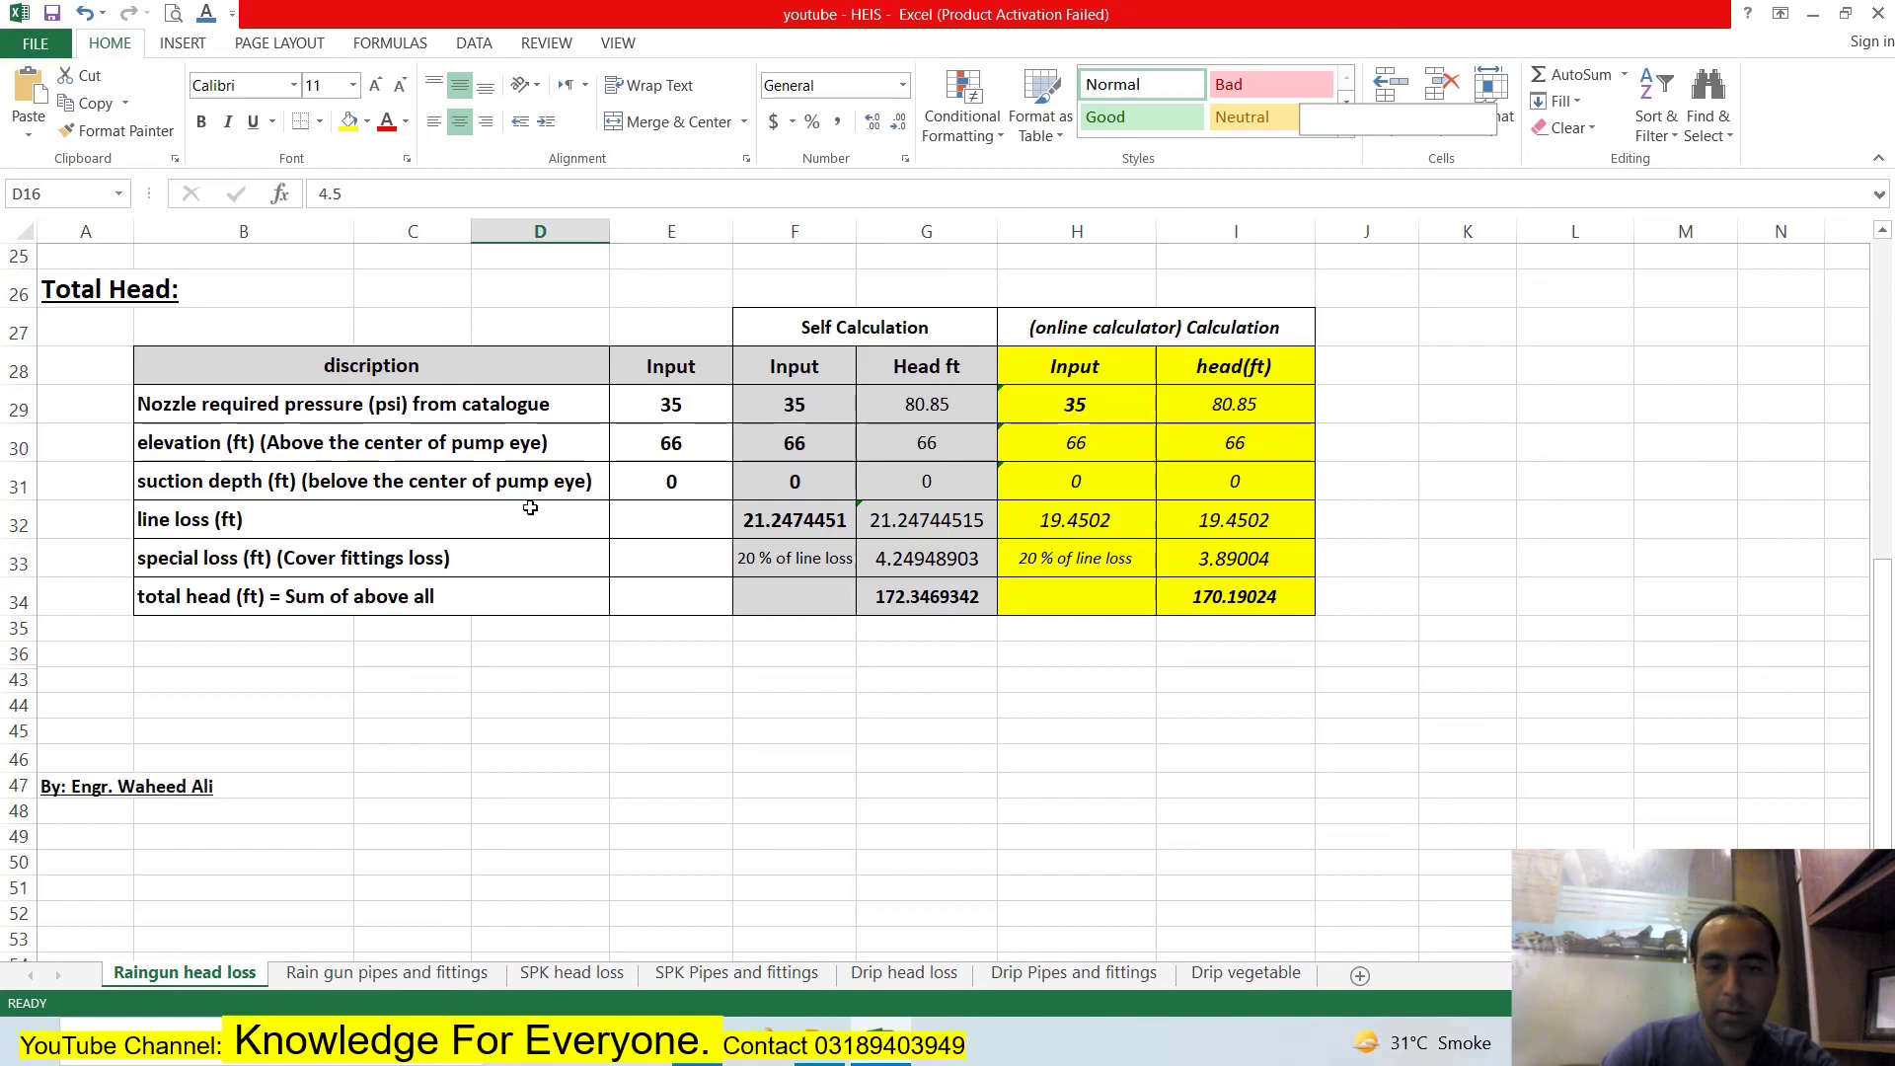
pyautogui.scroll(8, 858, 550)
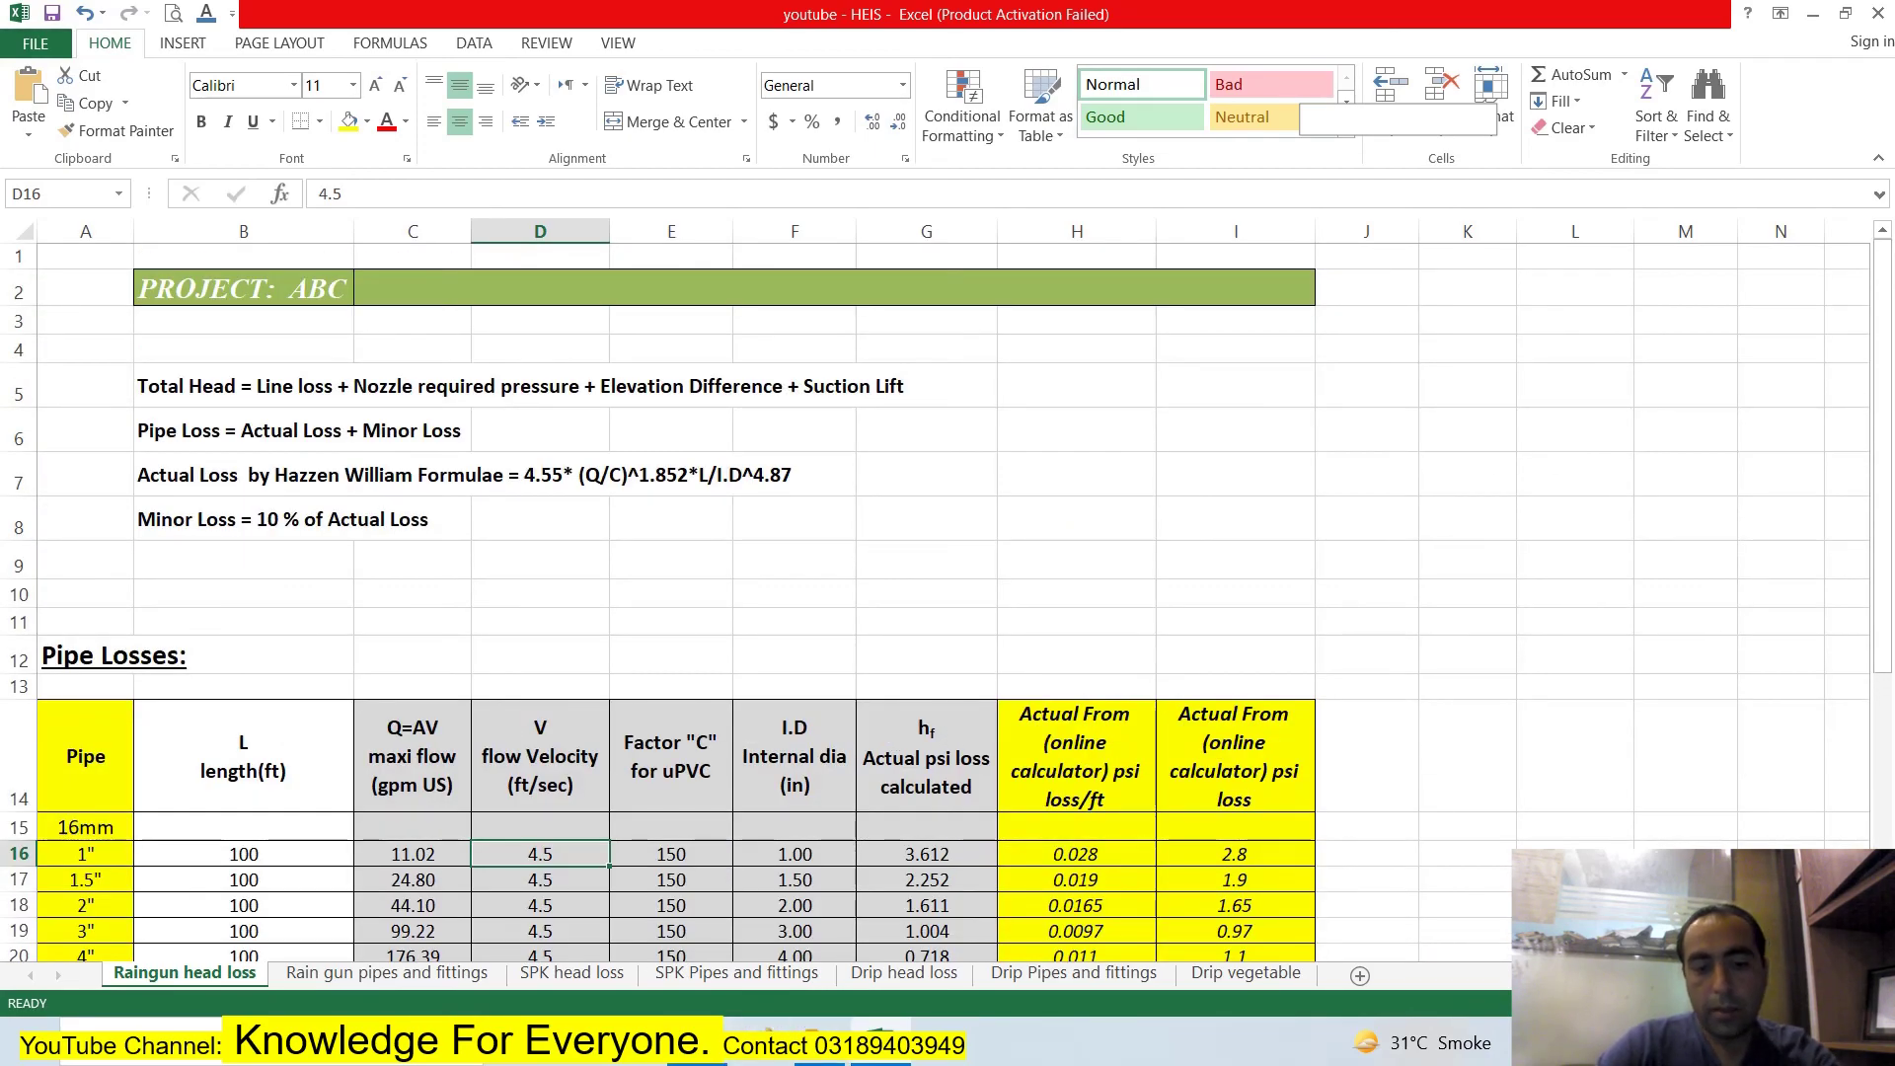
pyautogui.moveTo(696, 1044)
pyautogui.click(1507, 1044)
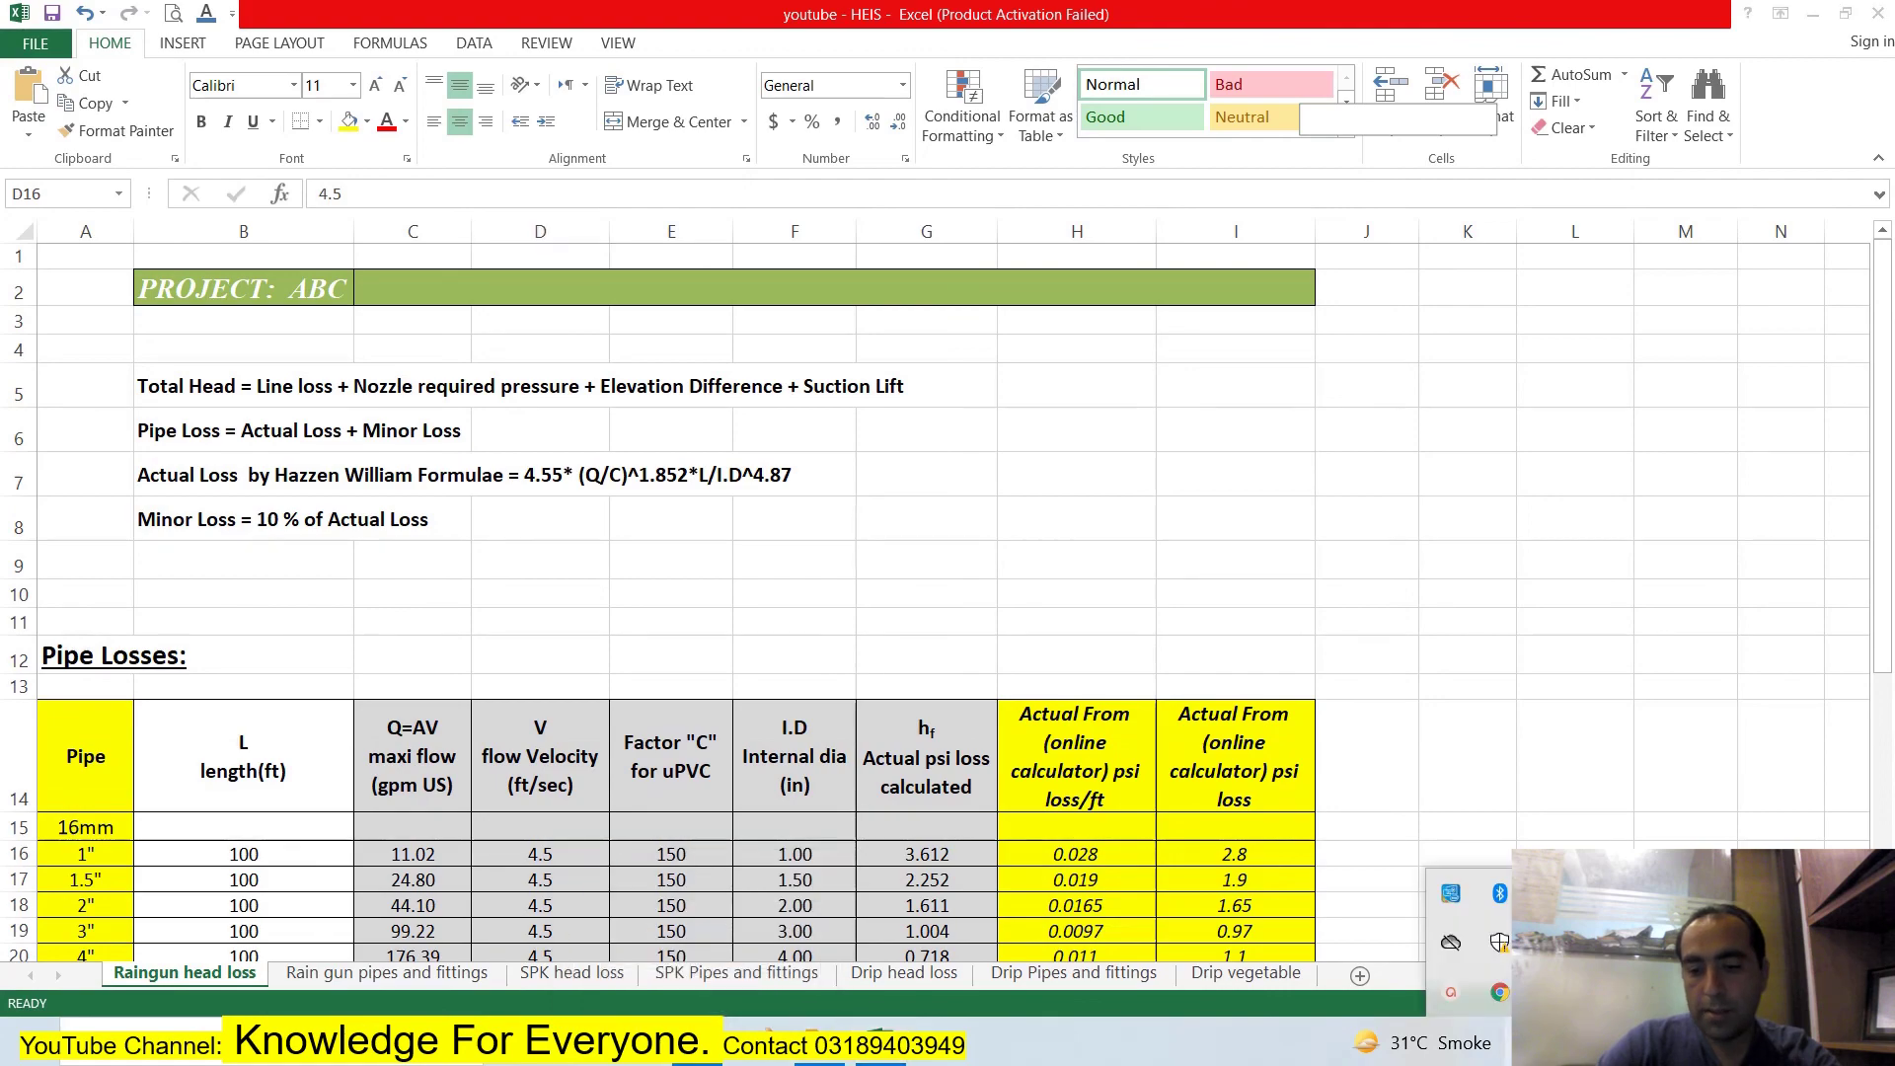
pyautogui.click(1452, 997)
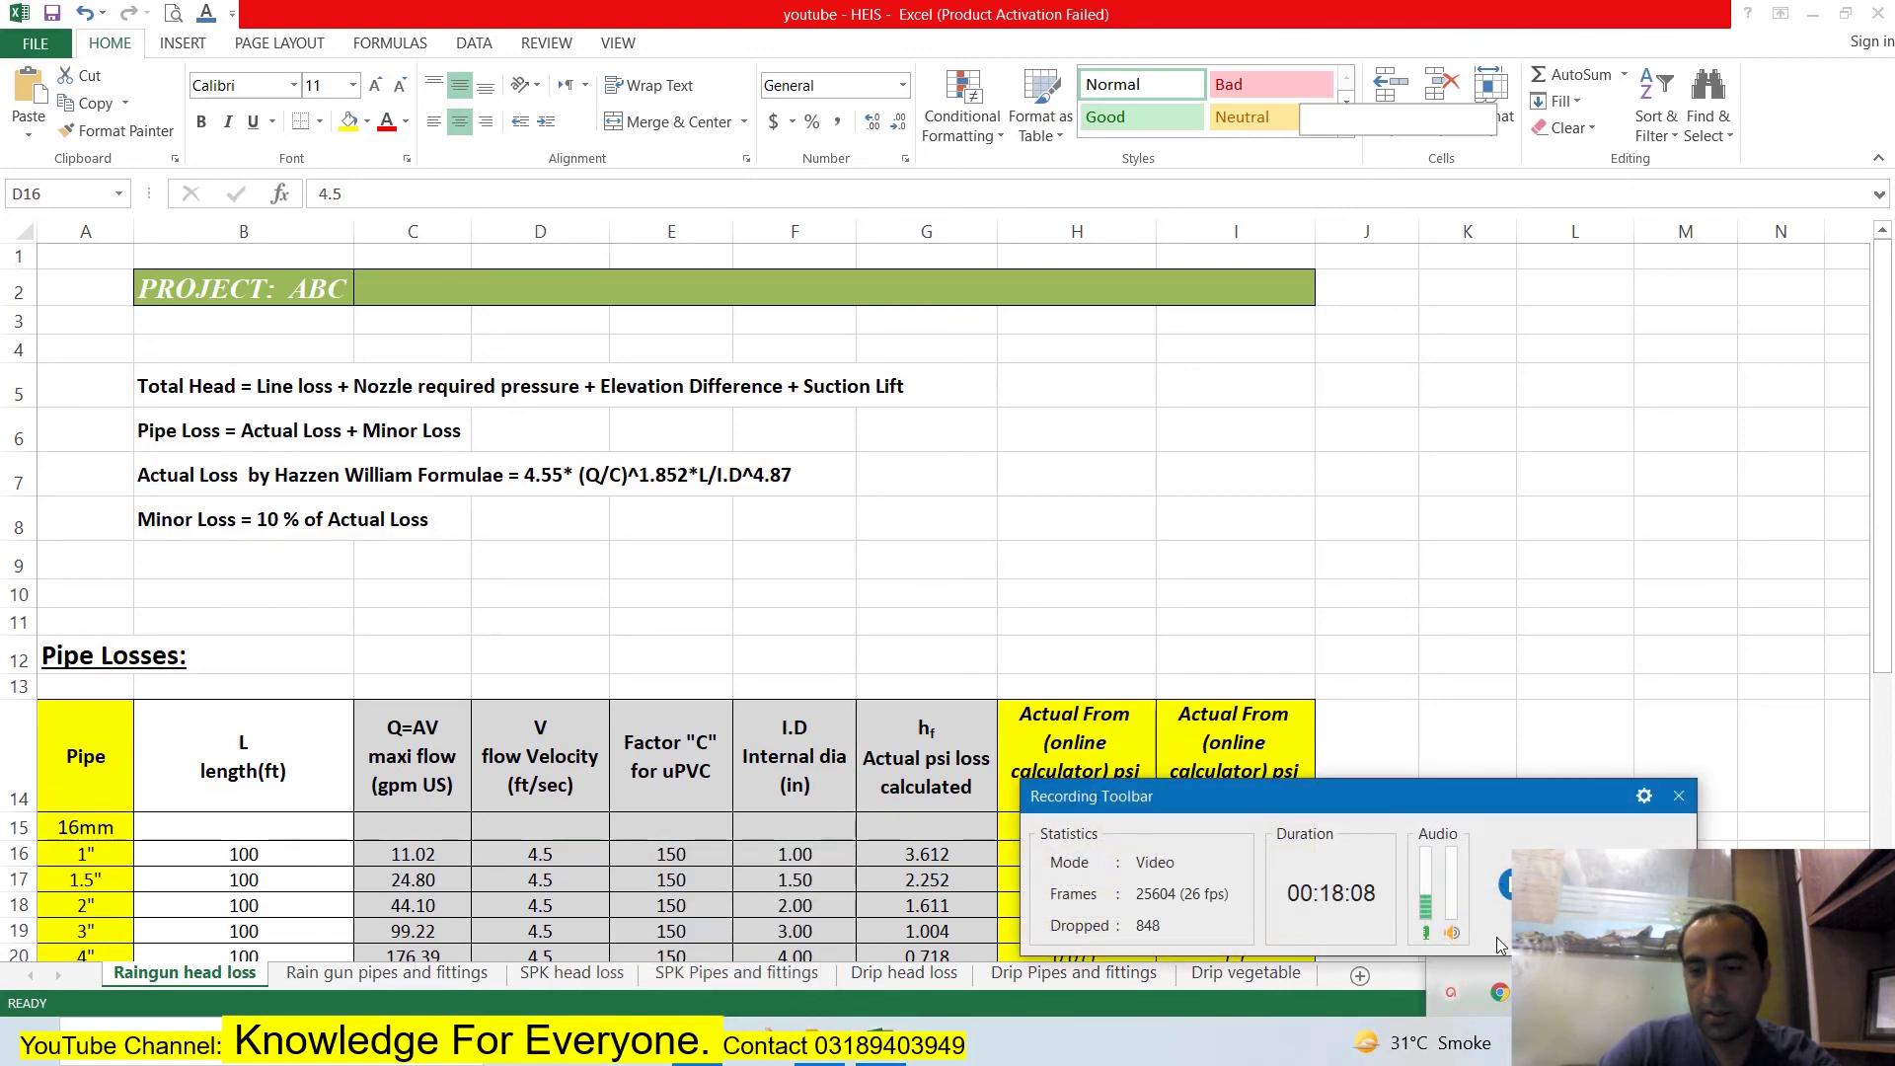